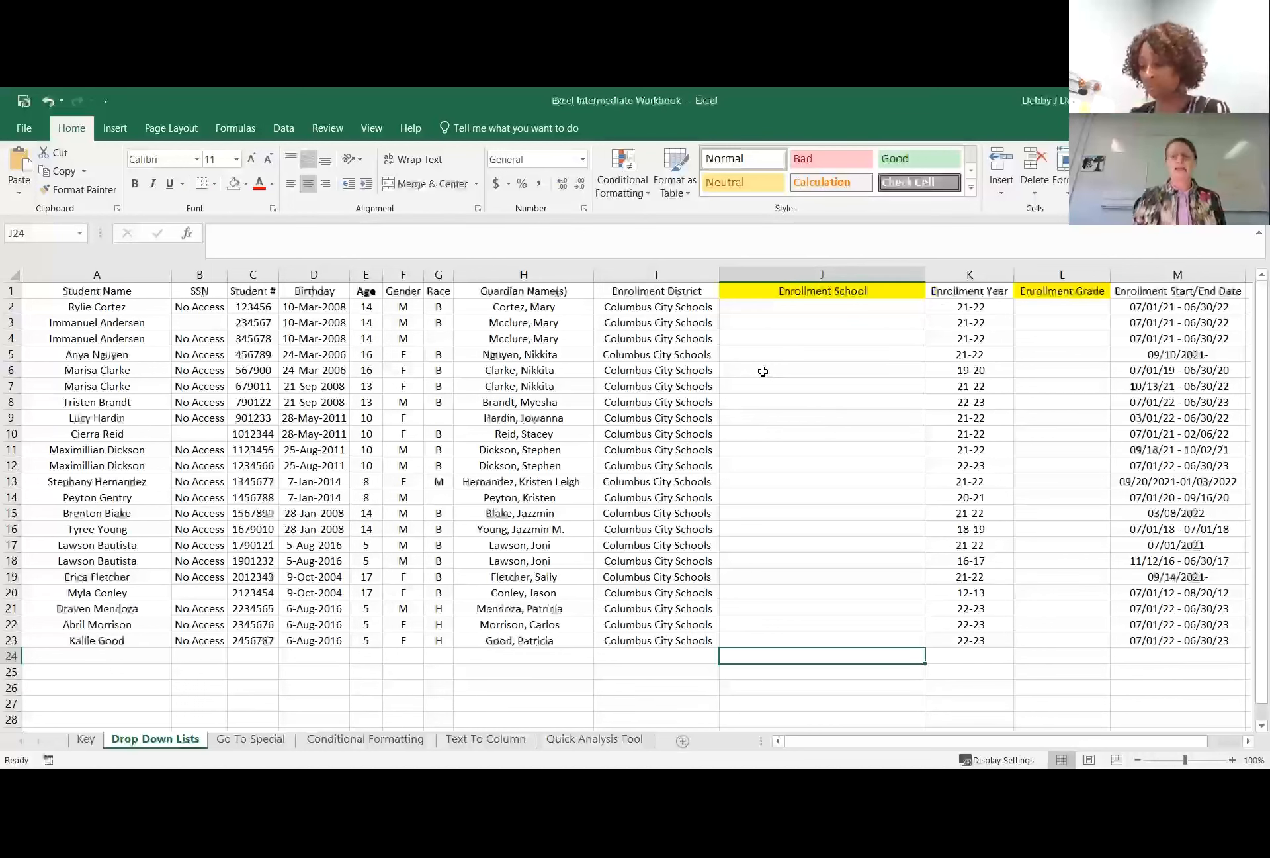
Add Southwestern City School to the end of the School List on the Key sheet, in cell A18.
{"action": "left_click", "coordinate": [766, 303]}
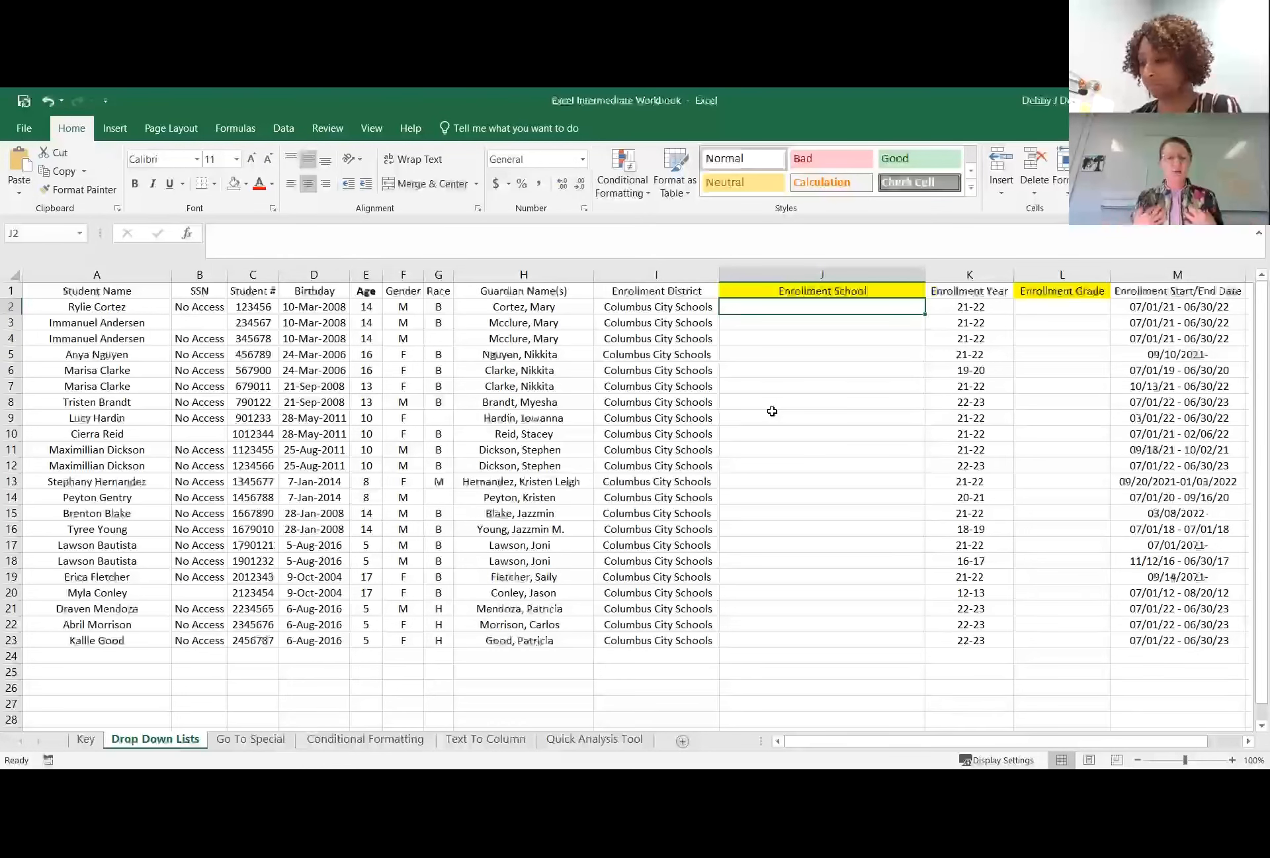
{"action": "left_click", "coordinate": [86, 743]}
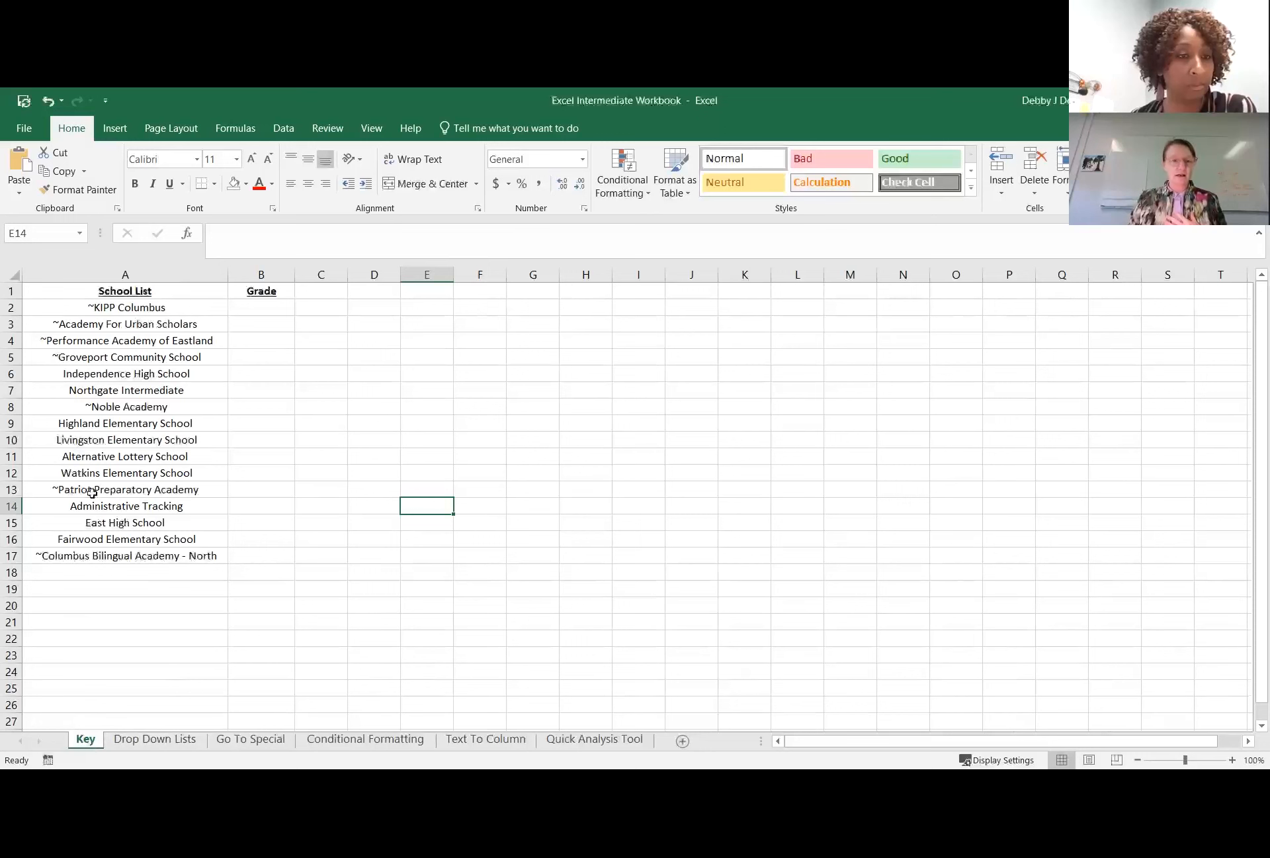
{"action": "left_click", "coordinate": [99, 290]}
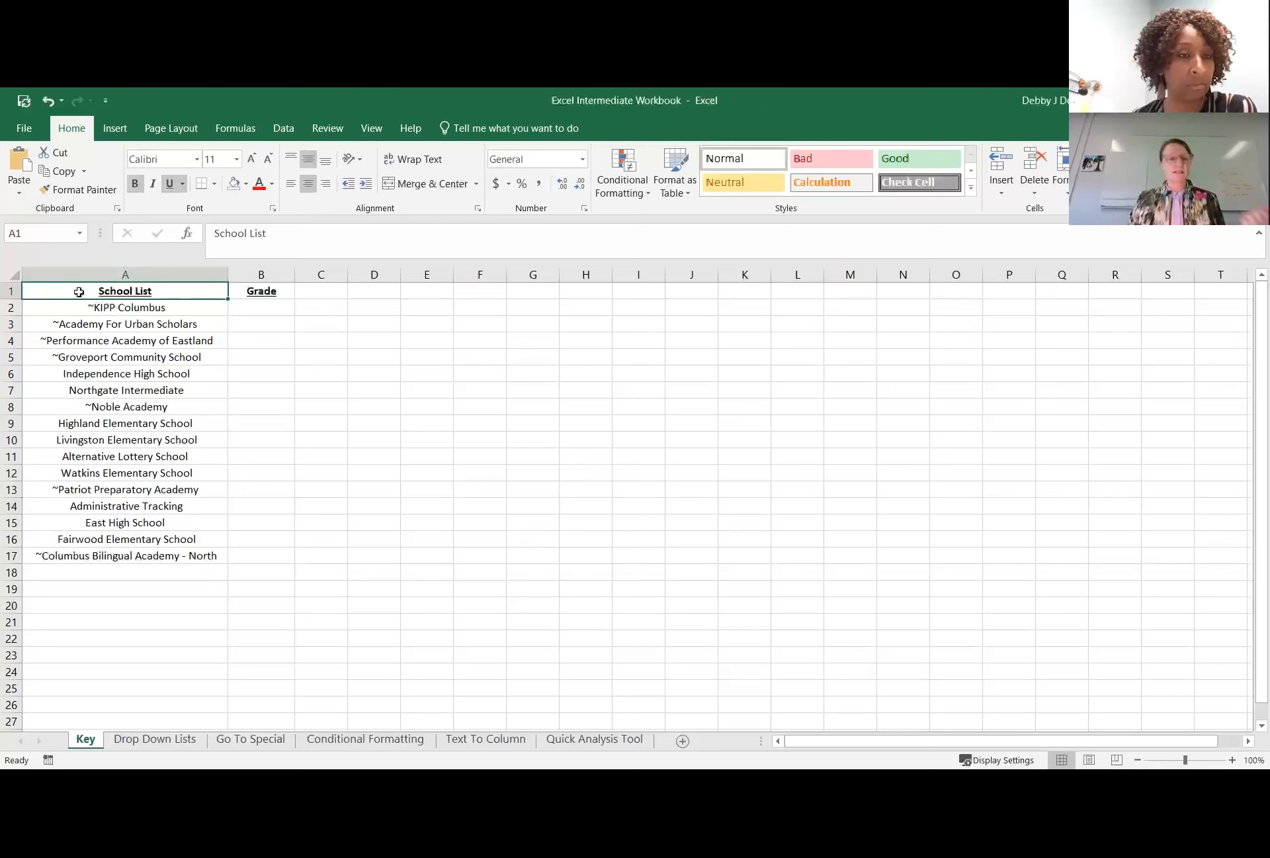
{"action": "left_click", "coordinate": [109, 307]}
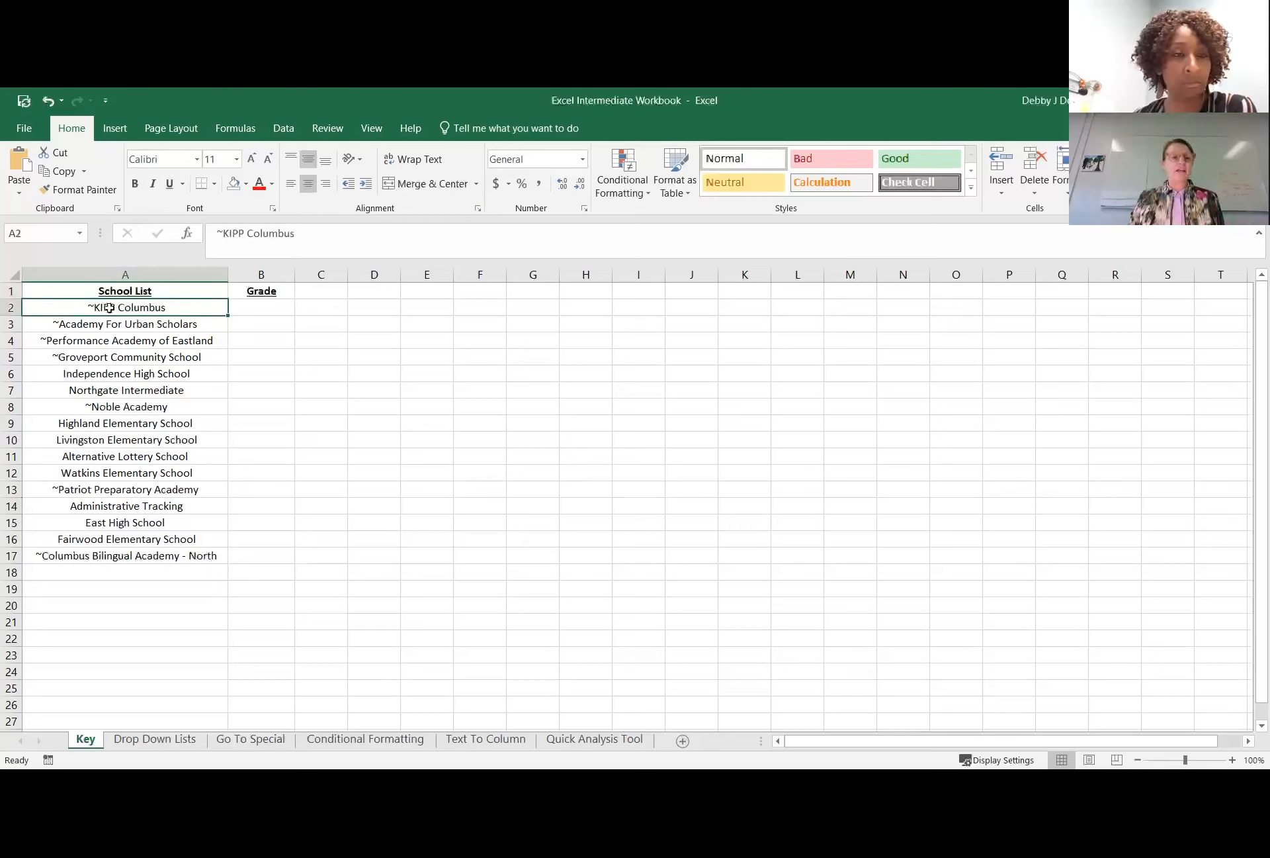
{"action": "left_click", "coordinate": [123, 573]}
{"action": "type", "text": "Spit"}
{"action": "key", "text": "BackSpace"}
{"action": "key", "text": "BackSpace"}
{"action": "key", "text": "BackSpace"}
{"action": "key", "text": "BackSpace"}
{"action": "type", "text": "South"}
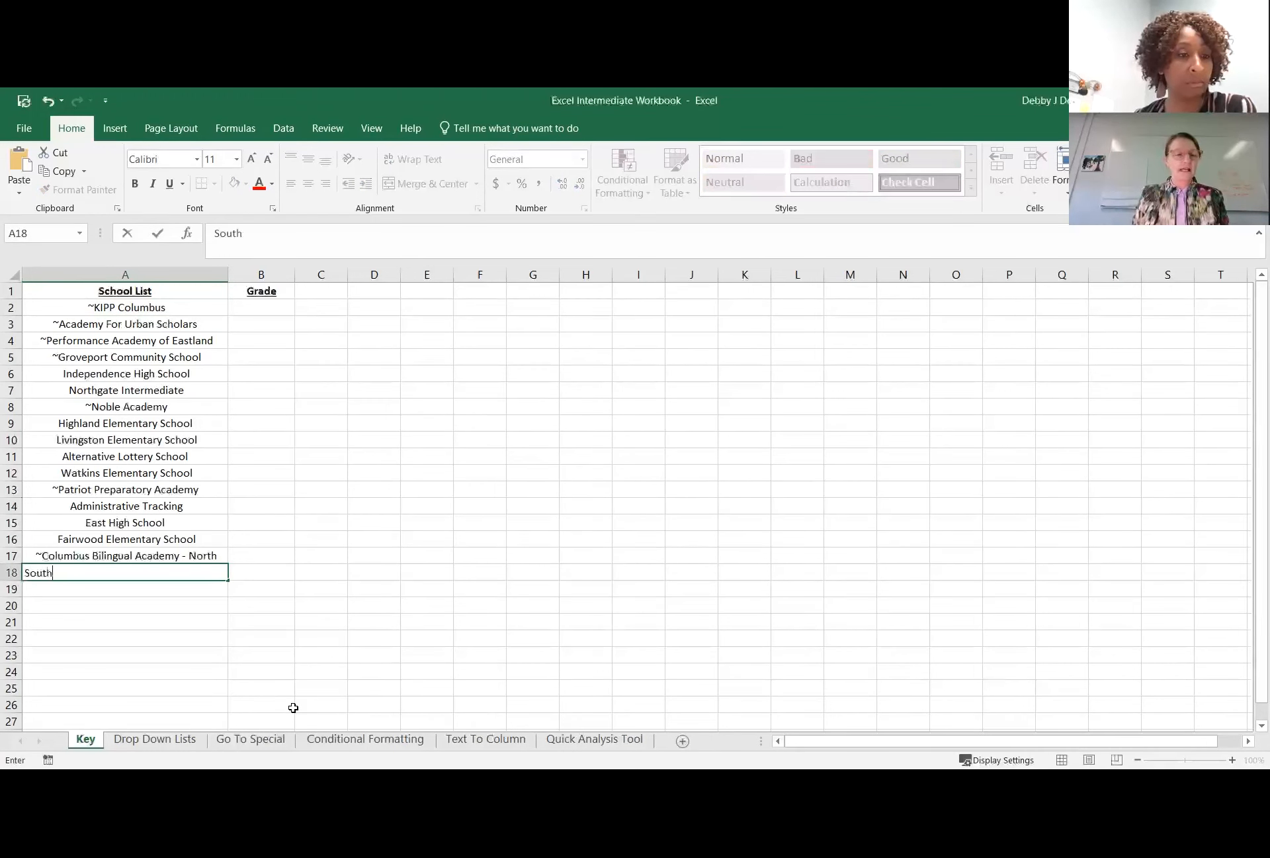
{"action": "type", "text": "western City School"}
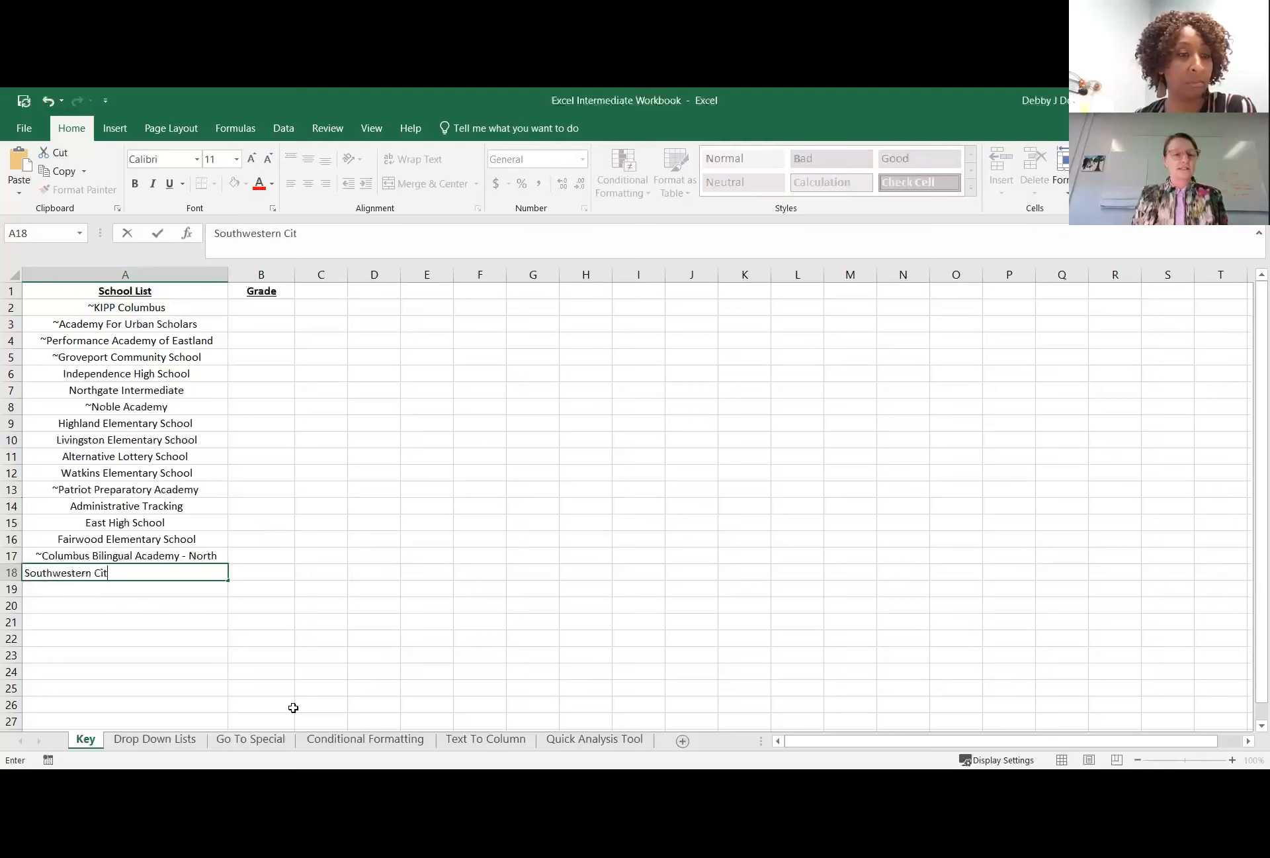
{"action": "key", "text": "Return"}
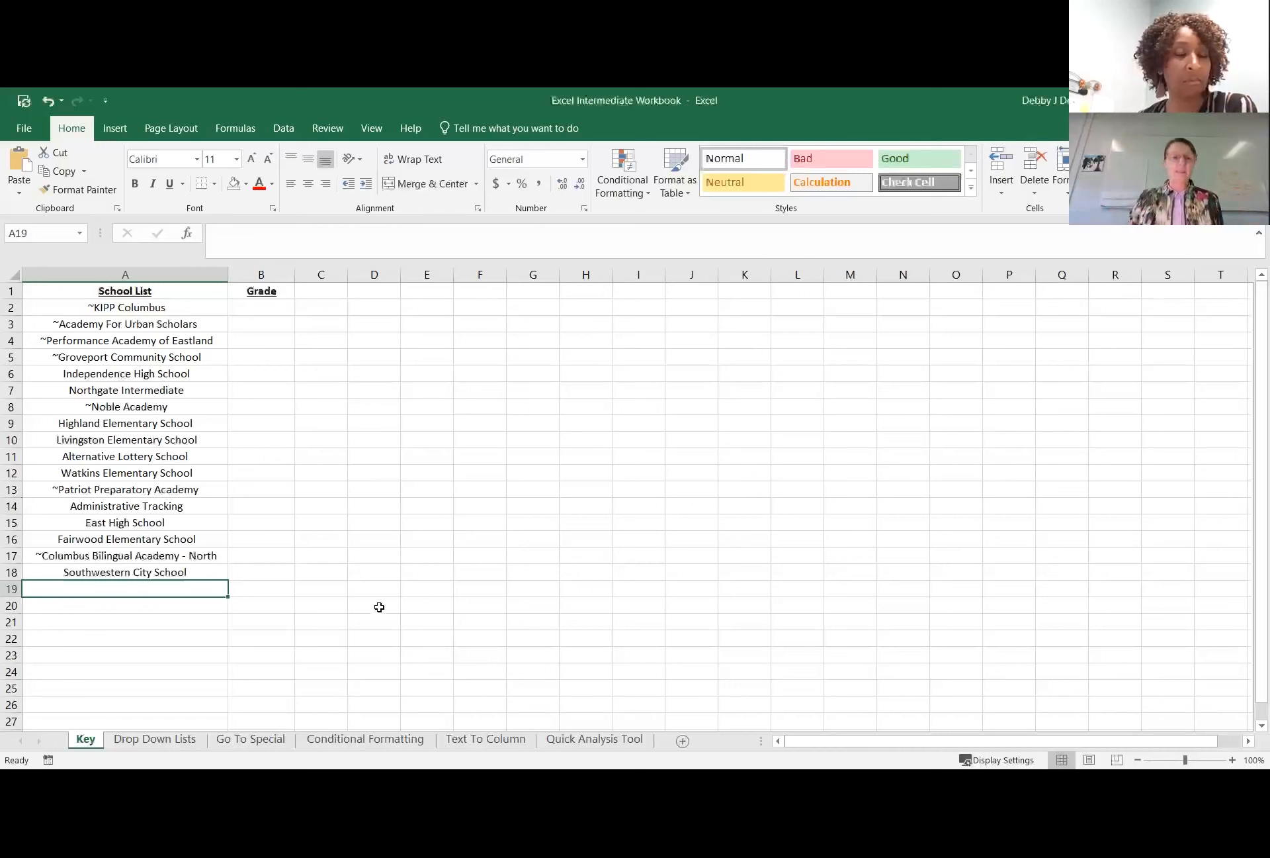
Set data validation for the first Enrollment School cell, J2, on the Drop Down Lists sheet to allow a List.
{"action": "left_click", "coordinate": [155, 738]}
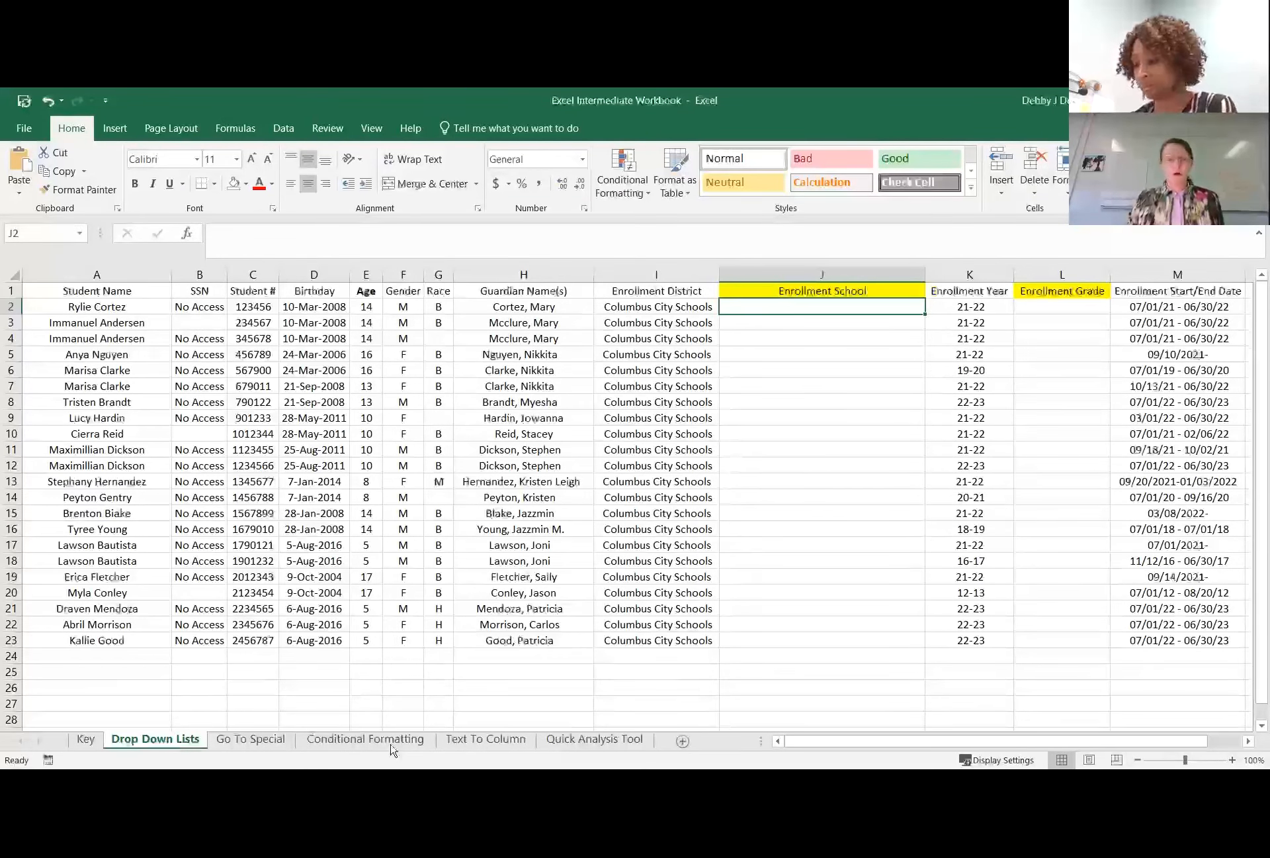
{"action": "left_click", "coordinate": [80, 742]}
{"action": "left_click", "coordinate": [155, 739]}
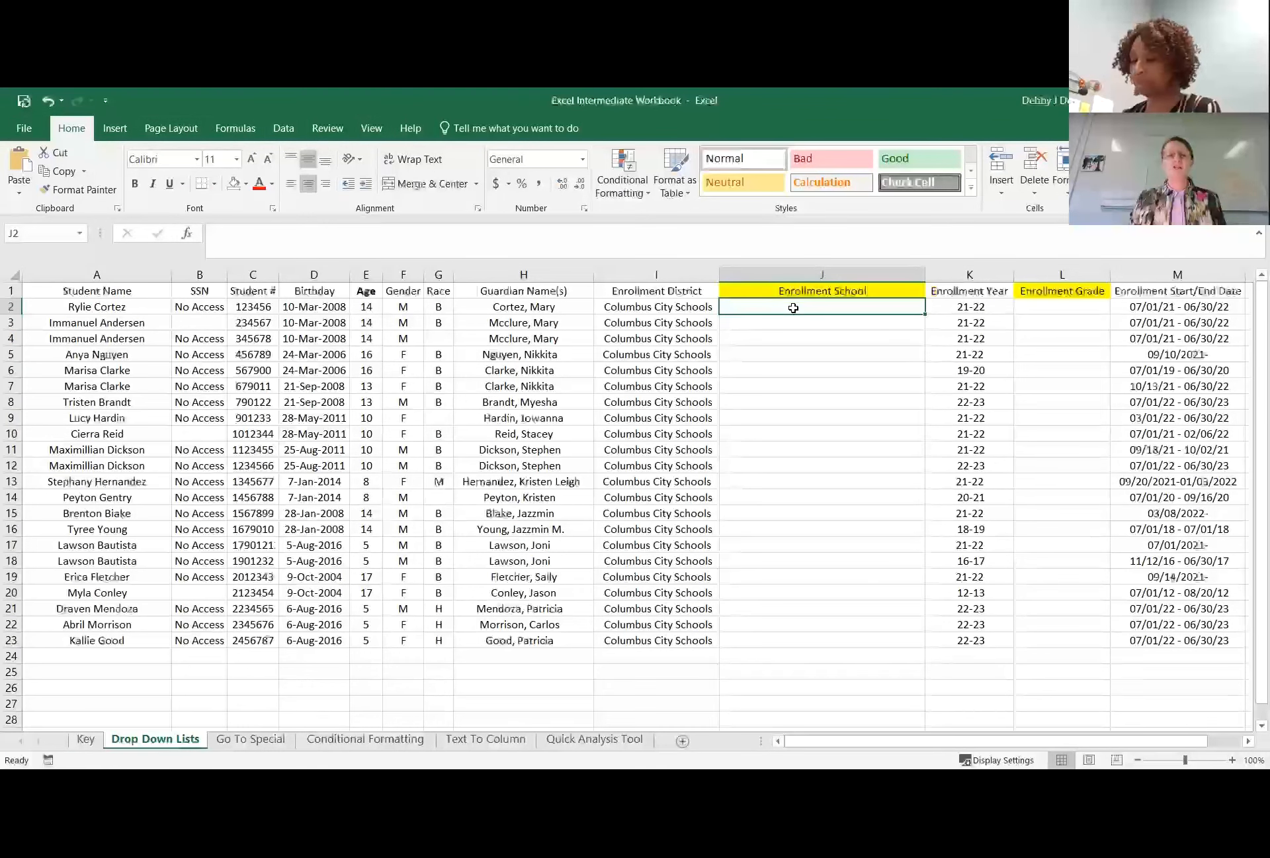
{"action": "left_click", "coordinate": [283, 129]}
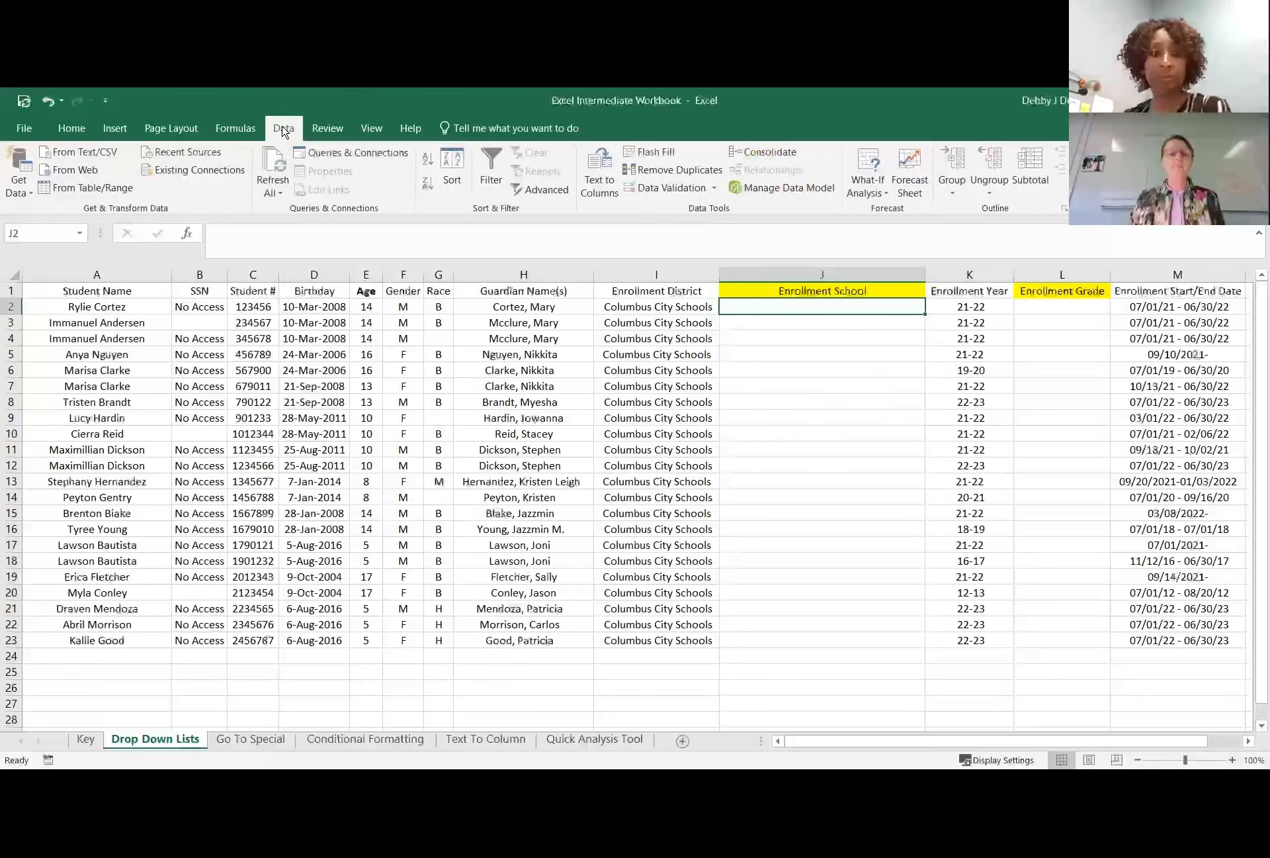
{"action": "left_click", "coordinate": [666, 188]}
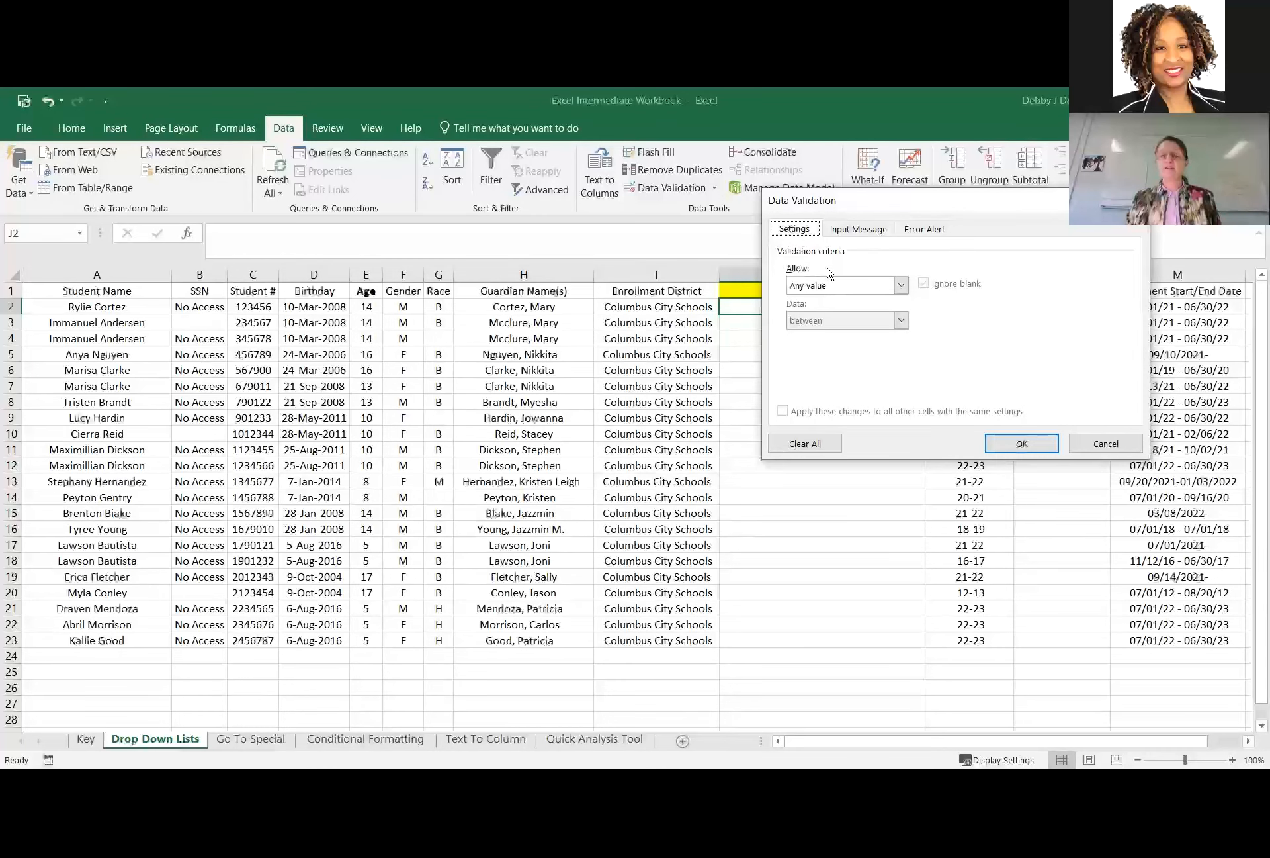
{"action": "left_click", "coordinate": [902, 286]}
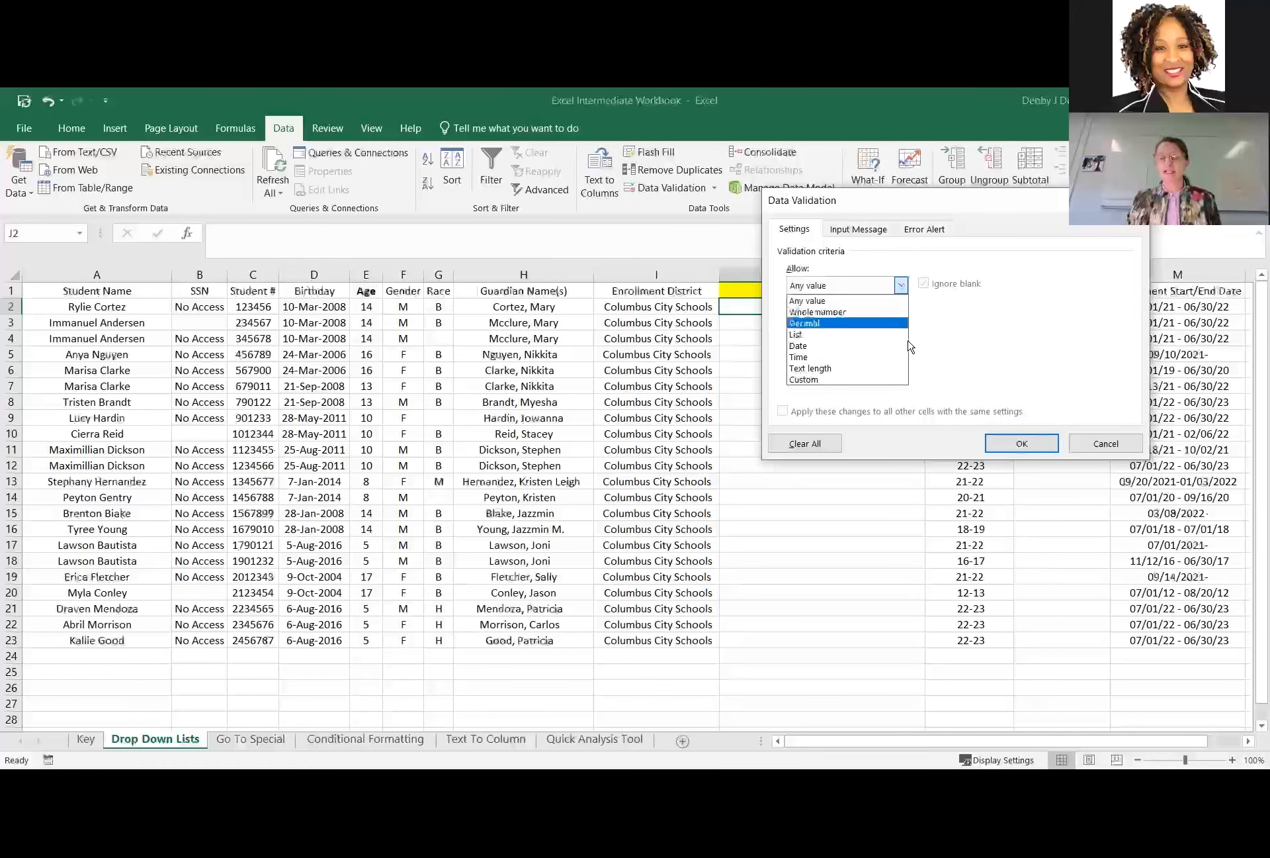
{"action": "left_click", "coordinate": [858, 334]}
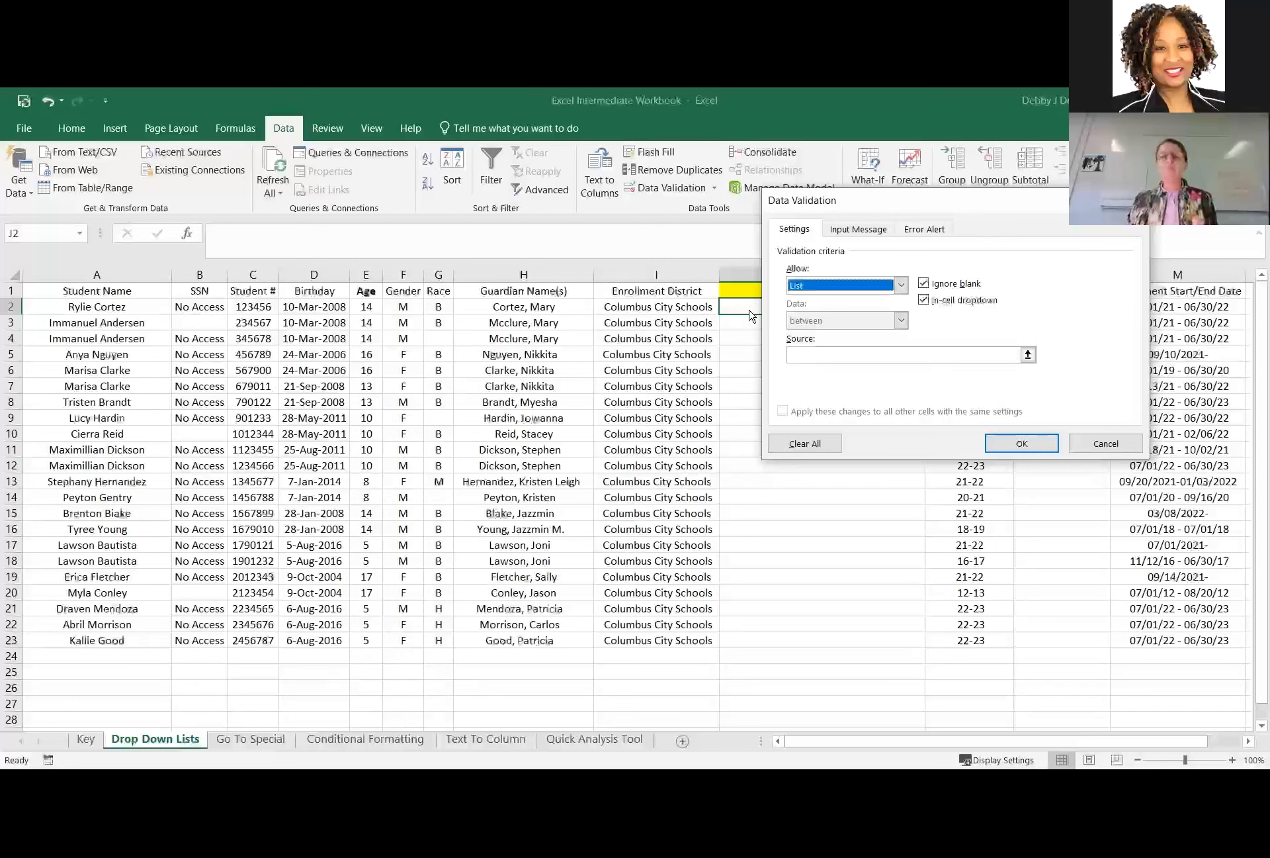
Use the school names in Key sheet cells A2 to A18 as the validation list source and apply the rule.
{"action": "left_click", "coordinate": [833, 353]}
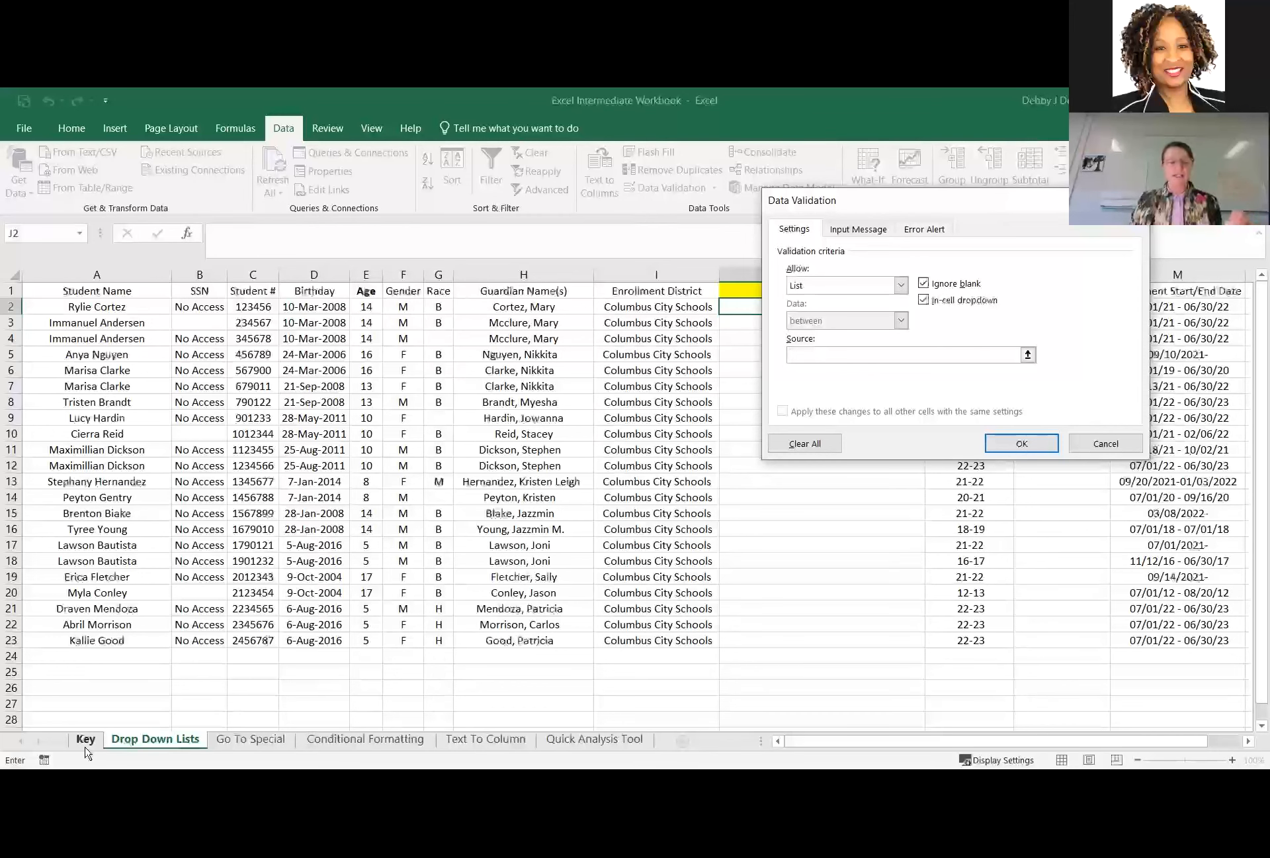
{"action": "left_click", "coordinate": [1029, 356]}
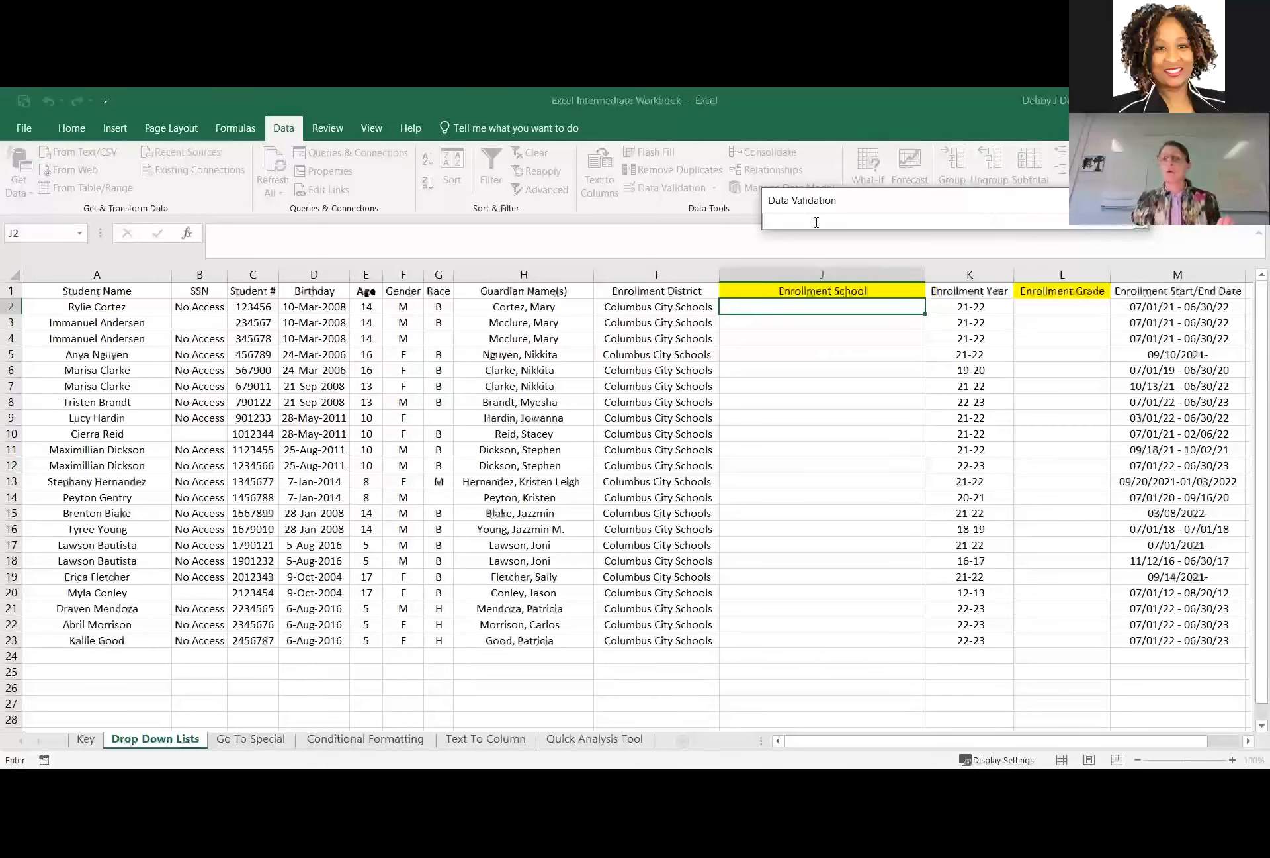
{"action": "left_click", "coordinate": [93, 739]}
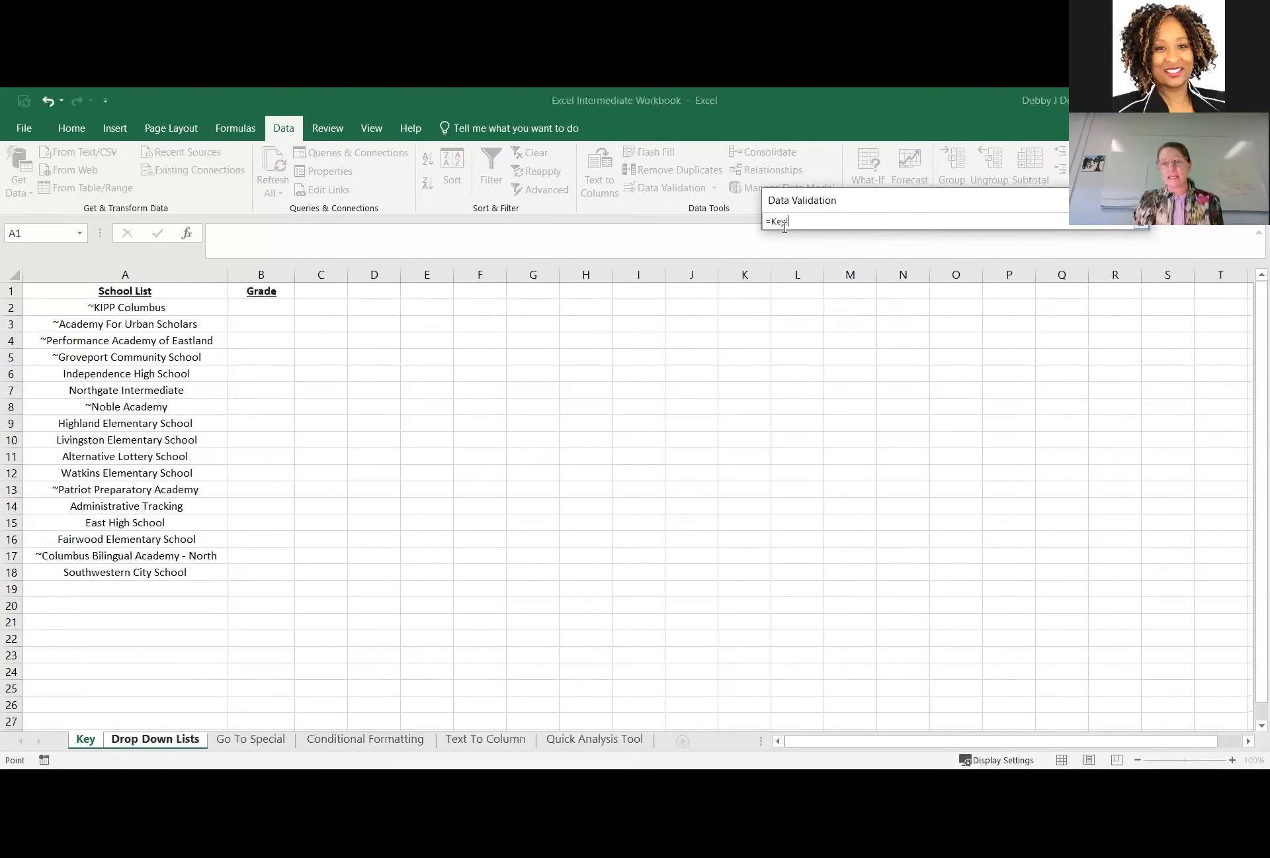
{"action": "left_click", "coordinate": [162, 308]}
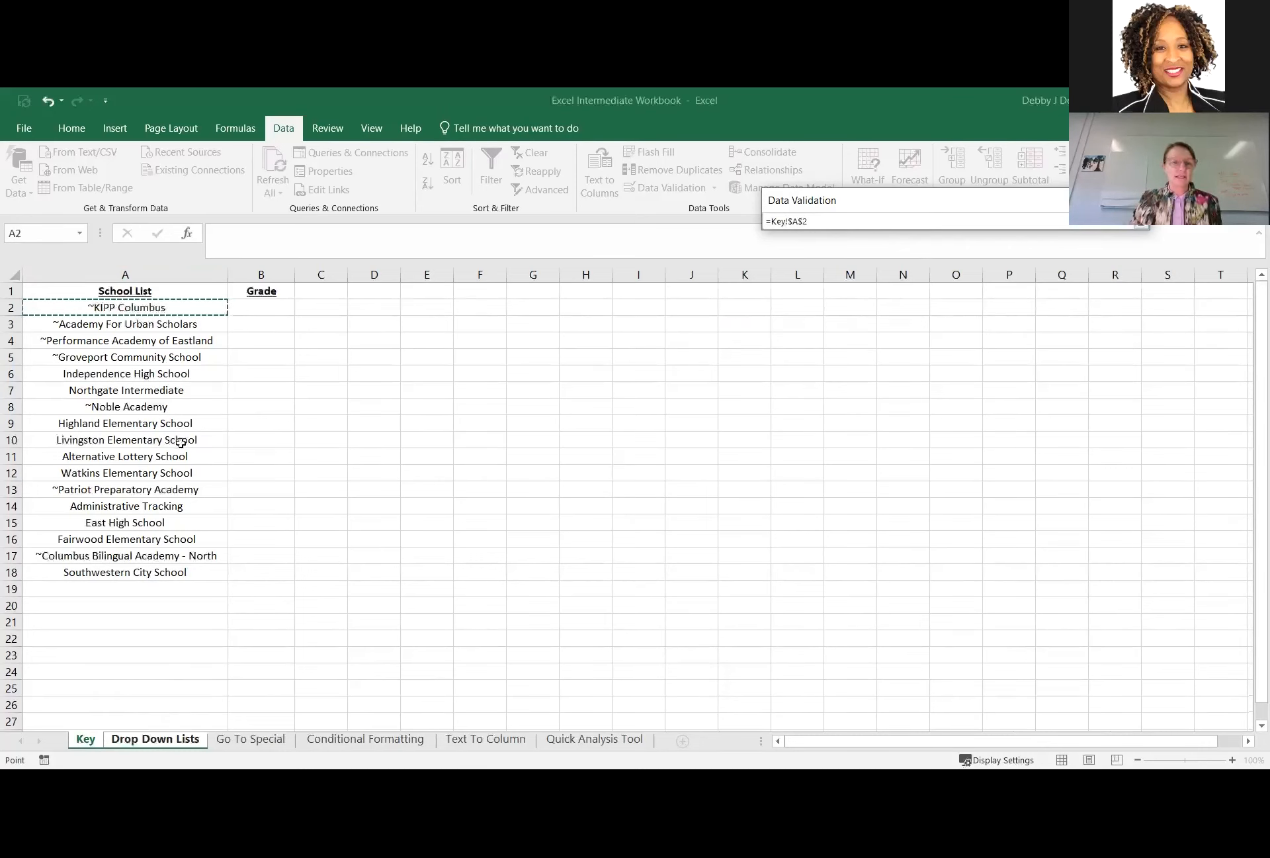
{"action": "left_click", "coordinate": [192, 567], "text": "shift"}
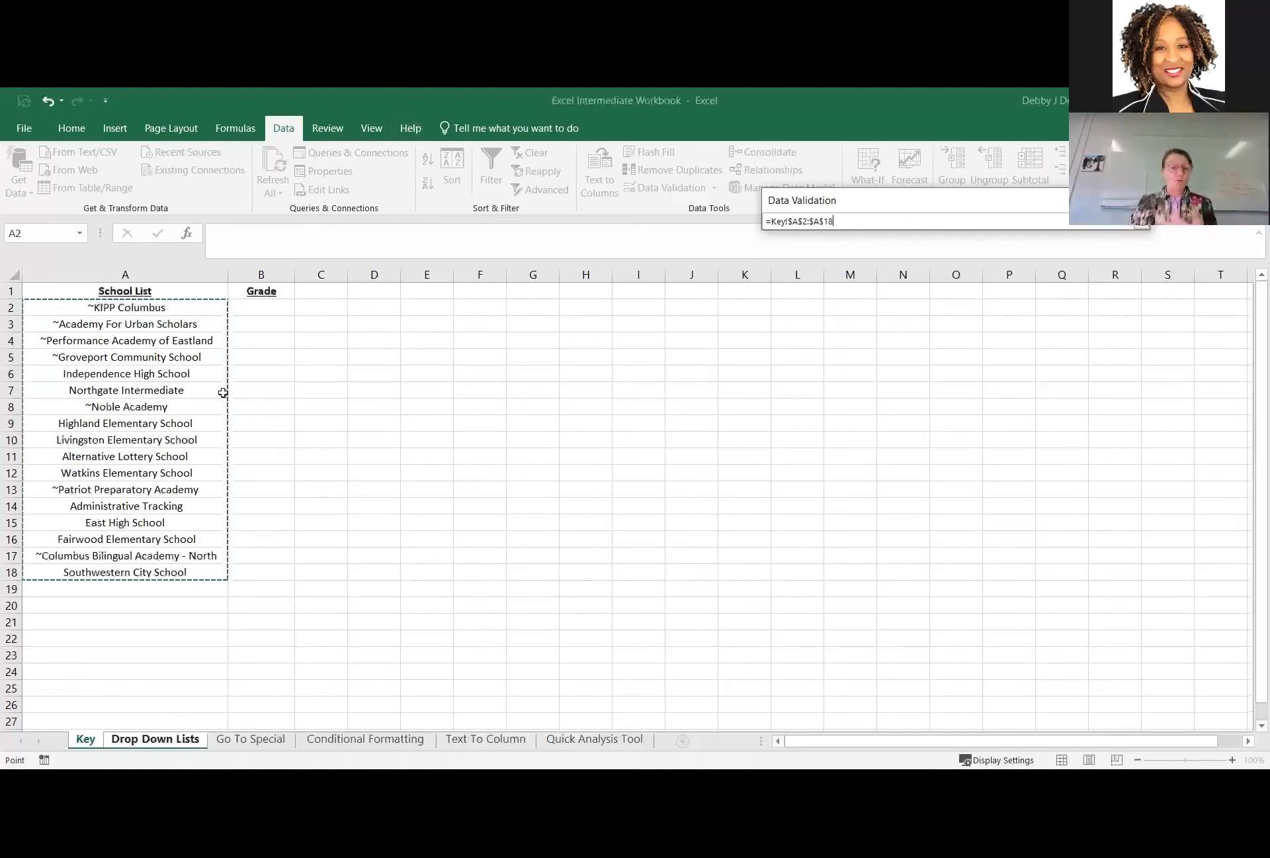
{"action": "left_click", "coordinate": [1142, 228]}
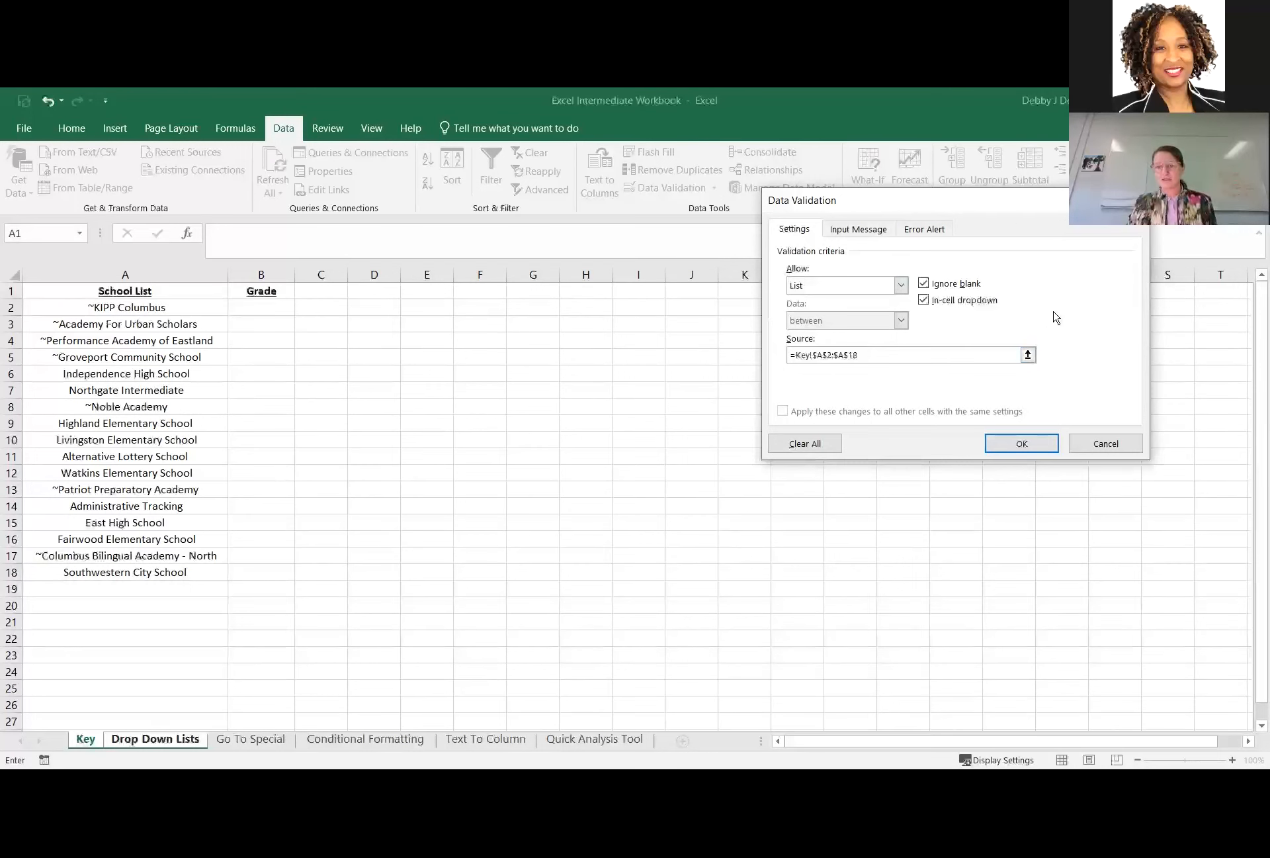
{"action": "left_click", "coordinate": [1036, 443]}
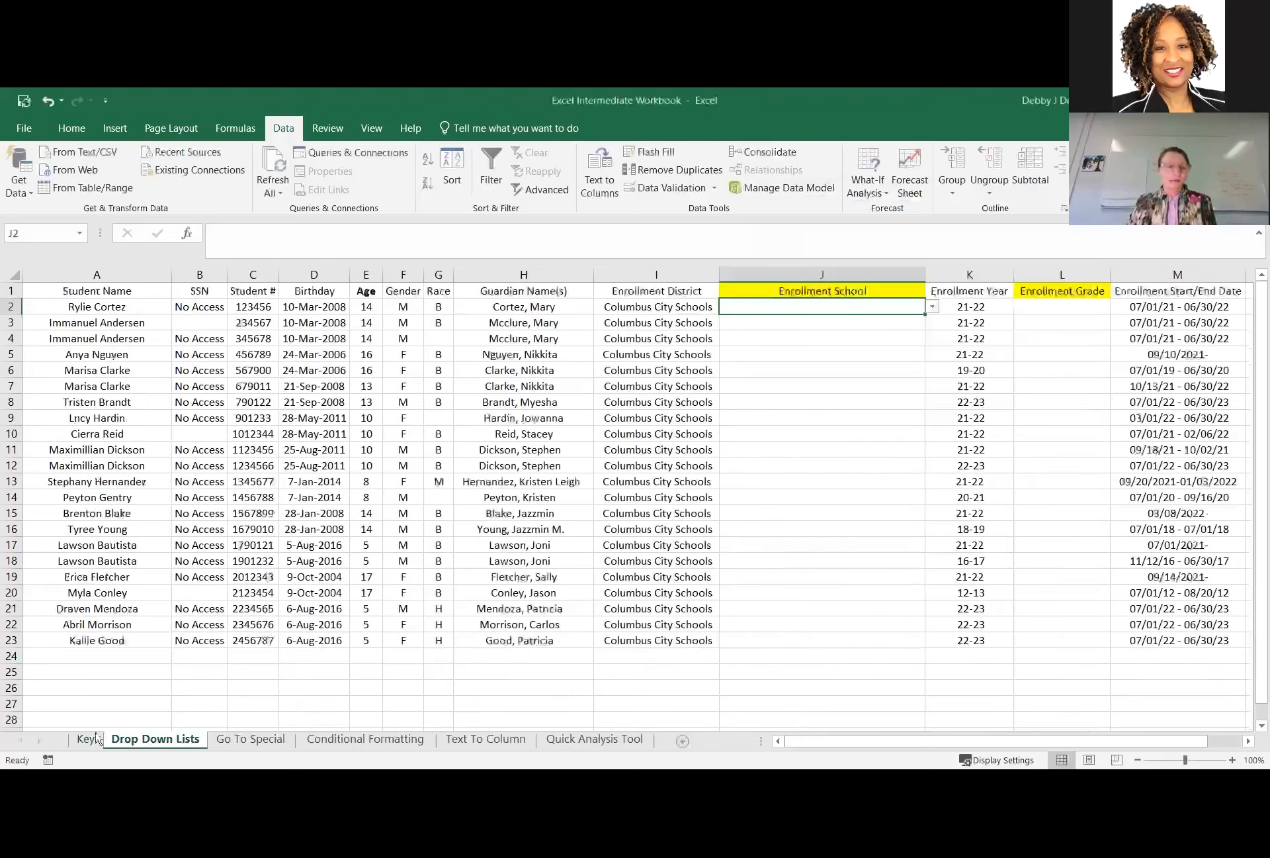
Test the Enrollment School drop-down in J2 by choosing East High School, and clear the cell again.
{"action": "left_click", "coordinate": [88, 738]}
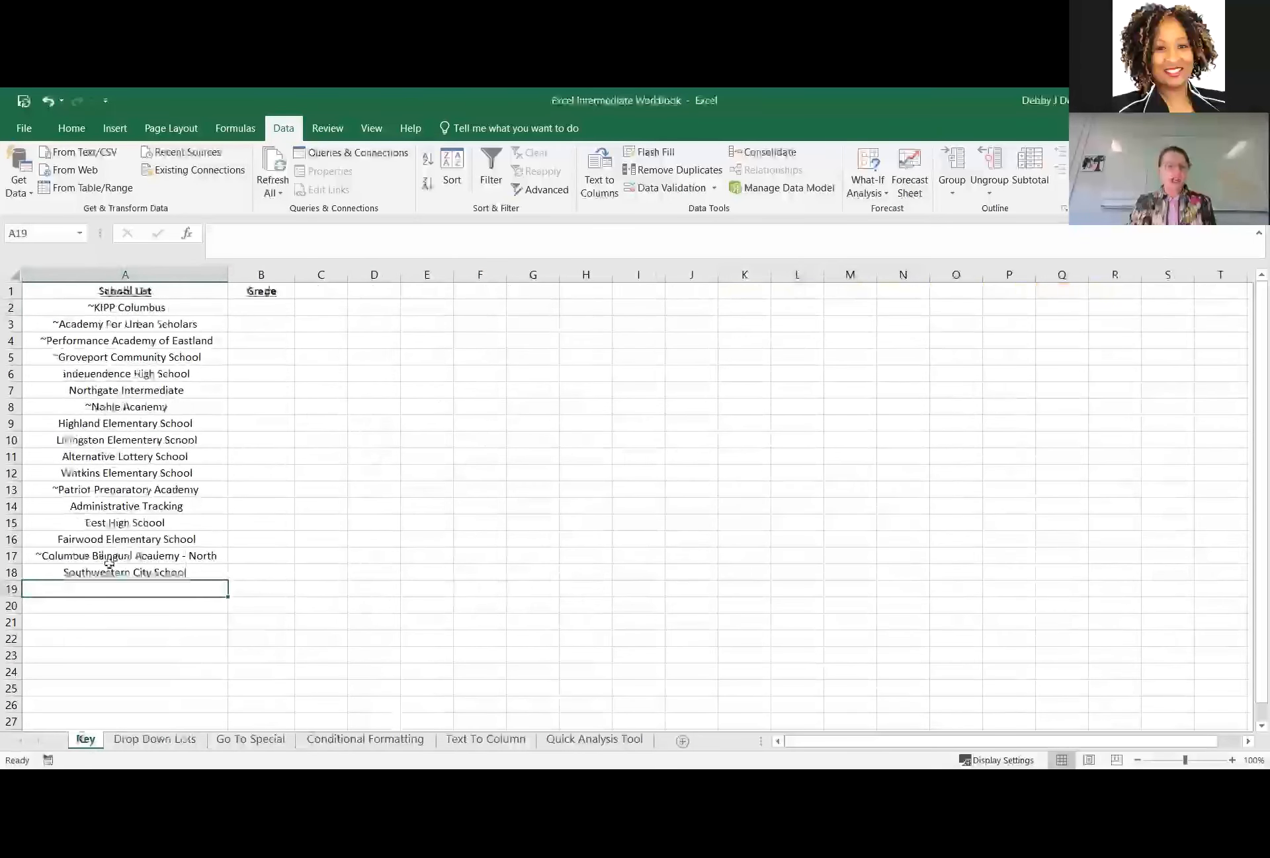
{"action": "left_click", "coordinate": [154, 740]}
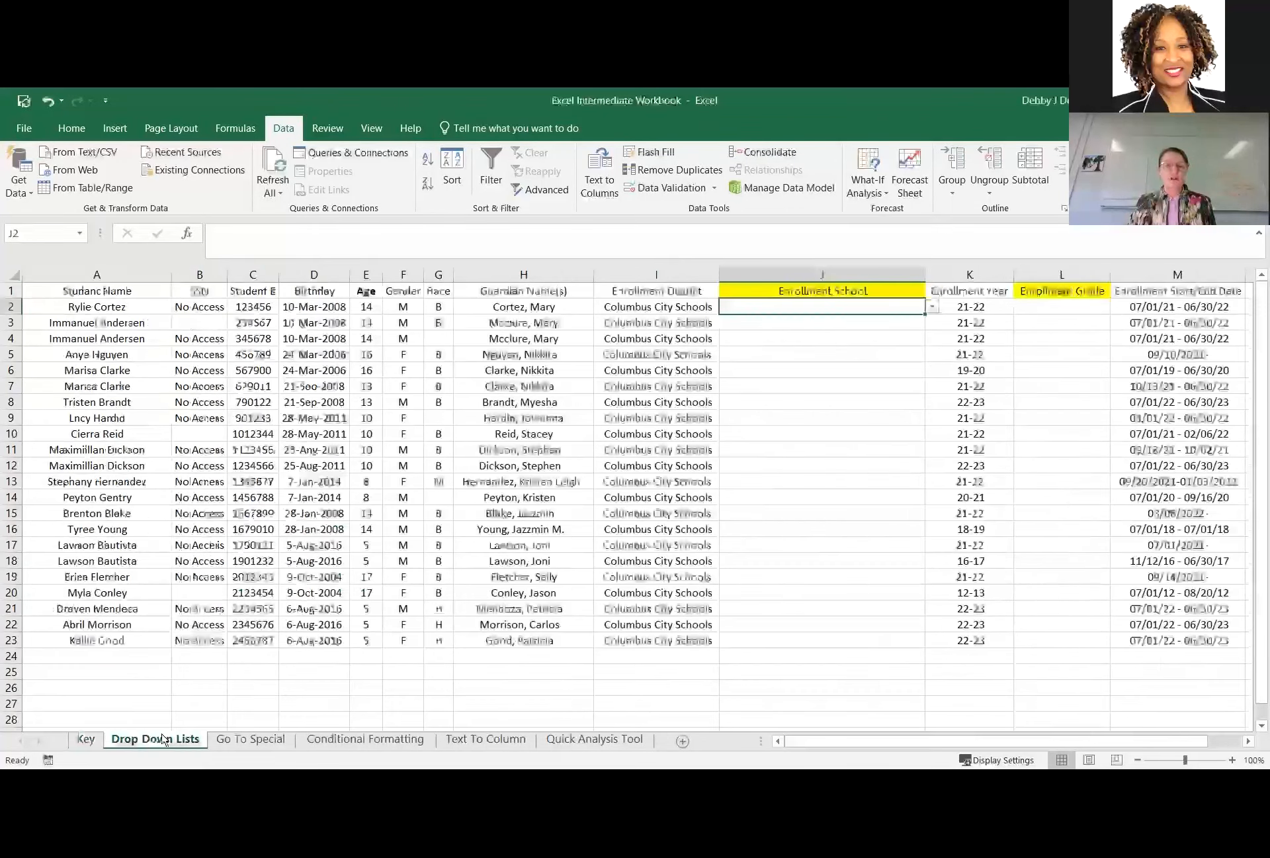
{"action": "left_click", "coordinate": [932, 307]}
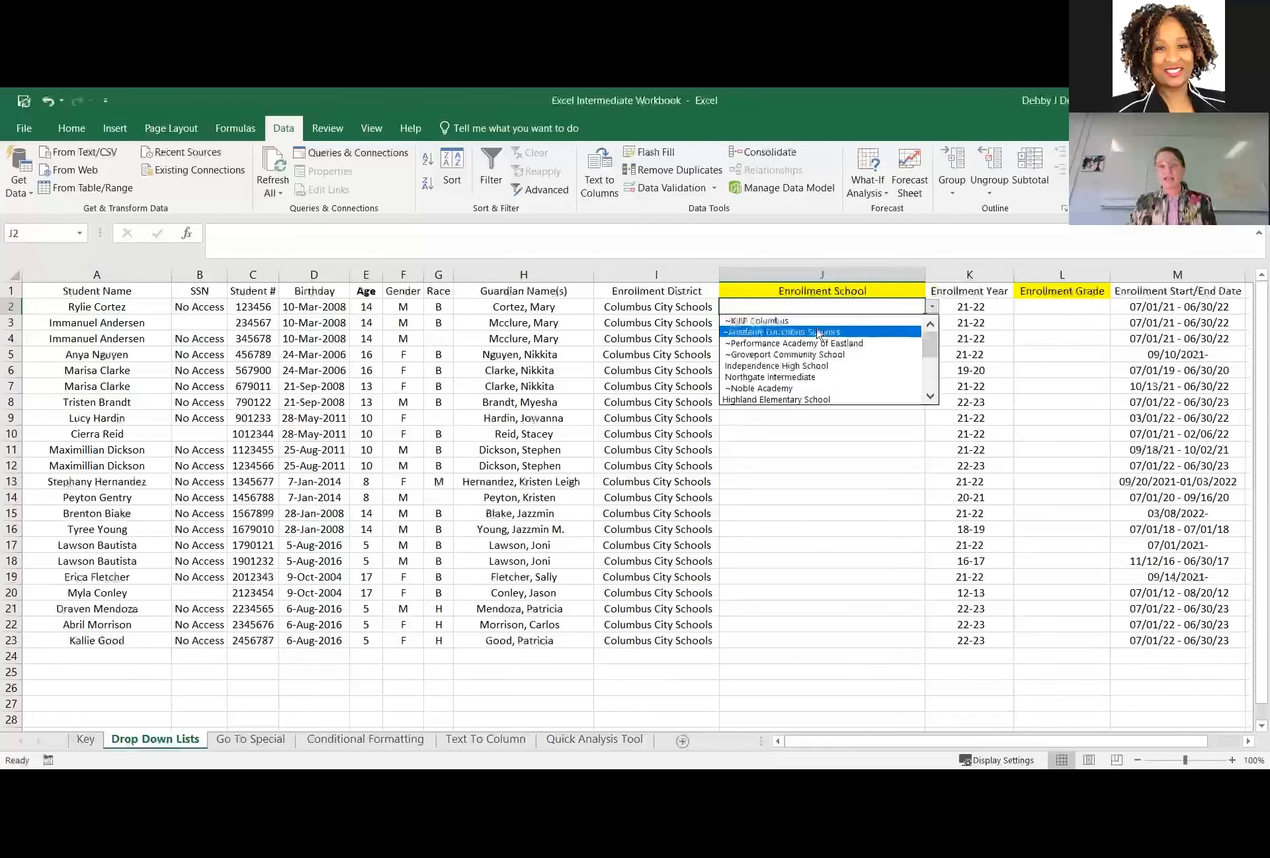
{"action": "left_click_drag", "start_coordinate": [930, 349], "coordinate": [930, 378]}
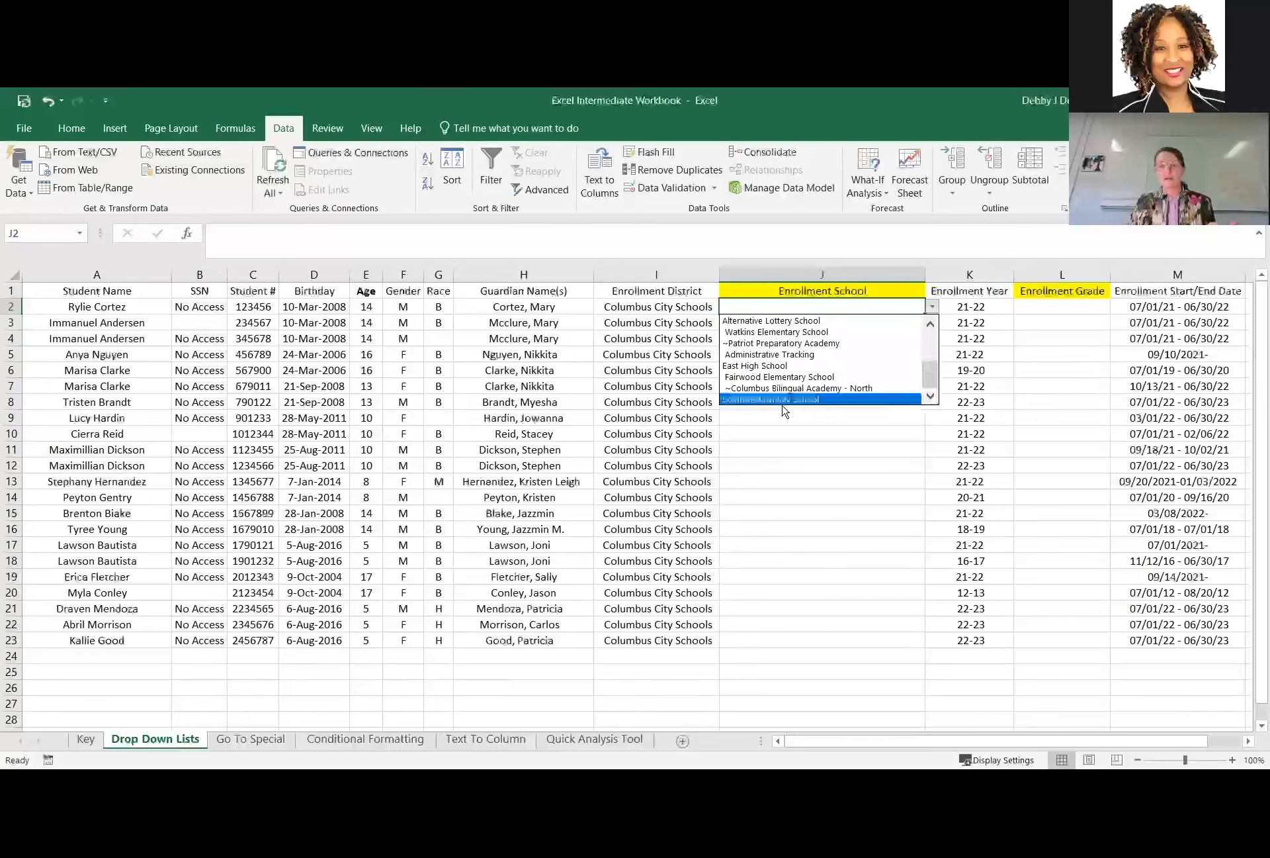
{"action": "left_click", "coordinate": [753, 365]}
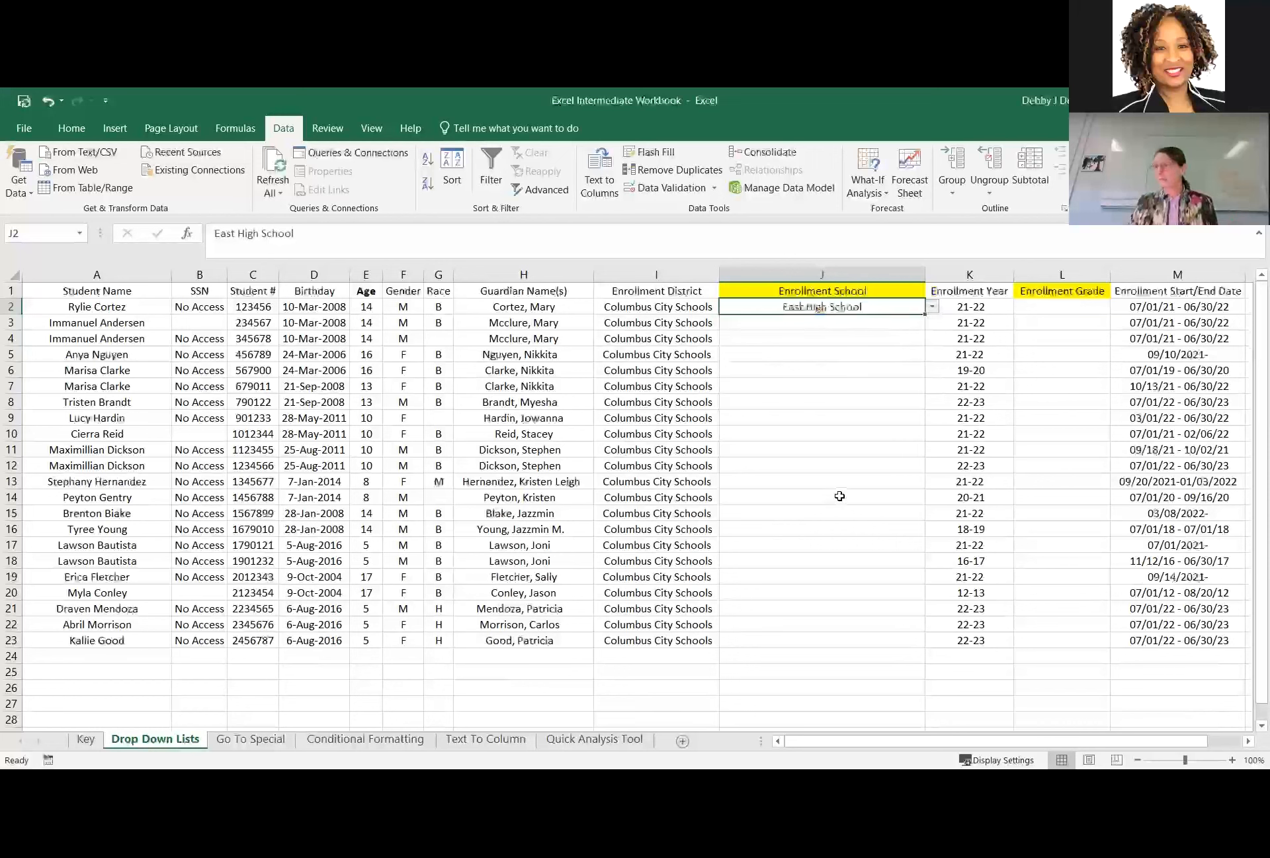
{"action": "key", "text": "Delete"}
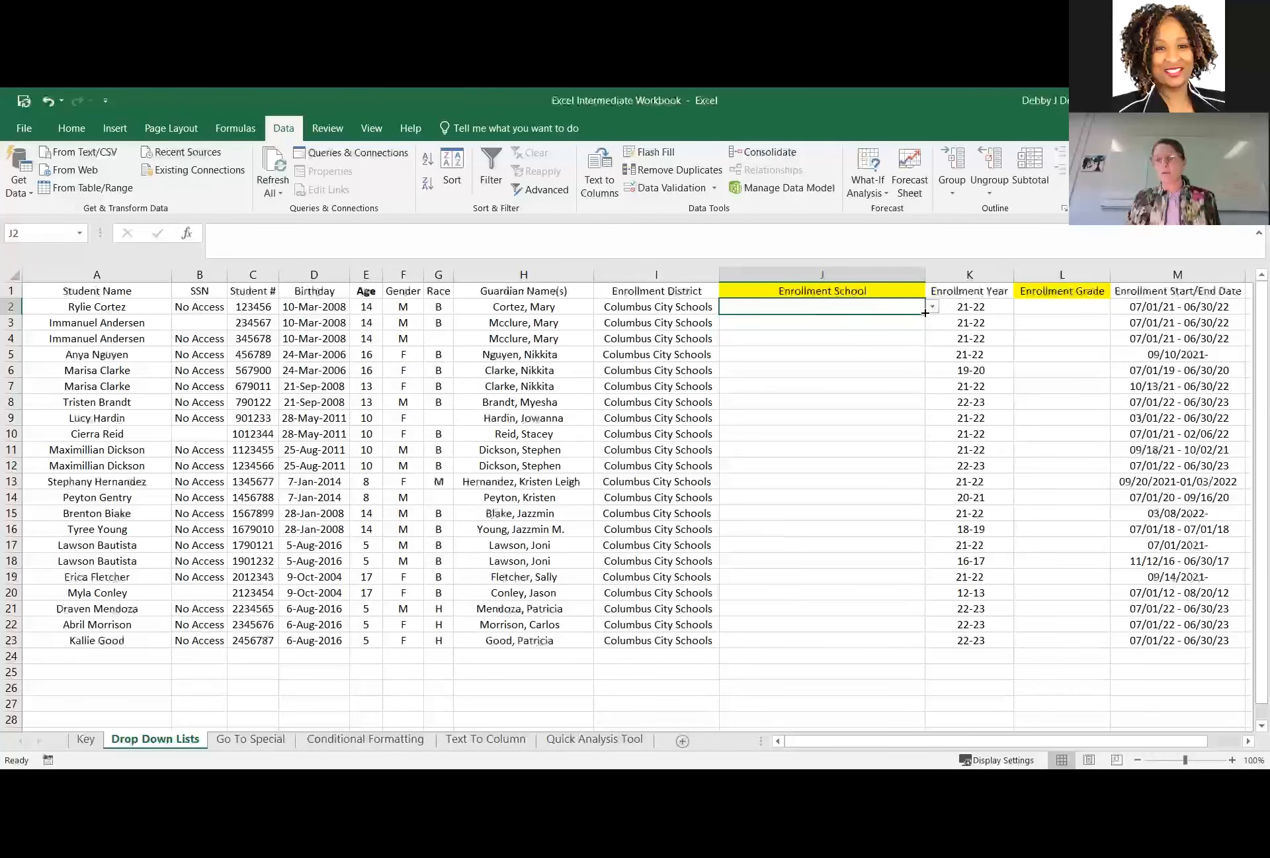
Copy the school drop-down from J2 down the Enrollment School column through J23.
{"action": "left_click_drag", "start_coordinate": [925, 313], "coordinate": [917, 652]}
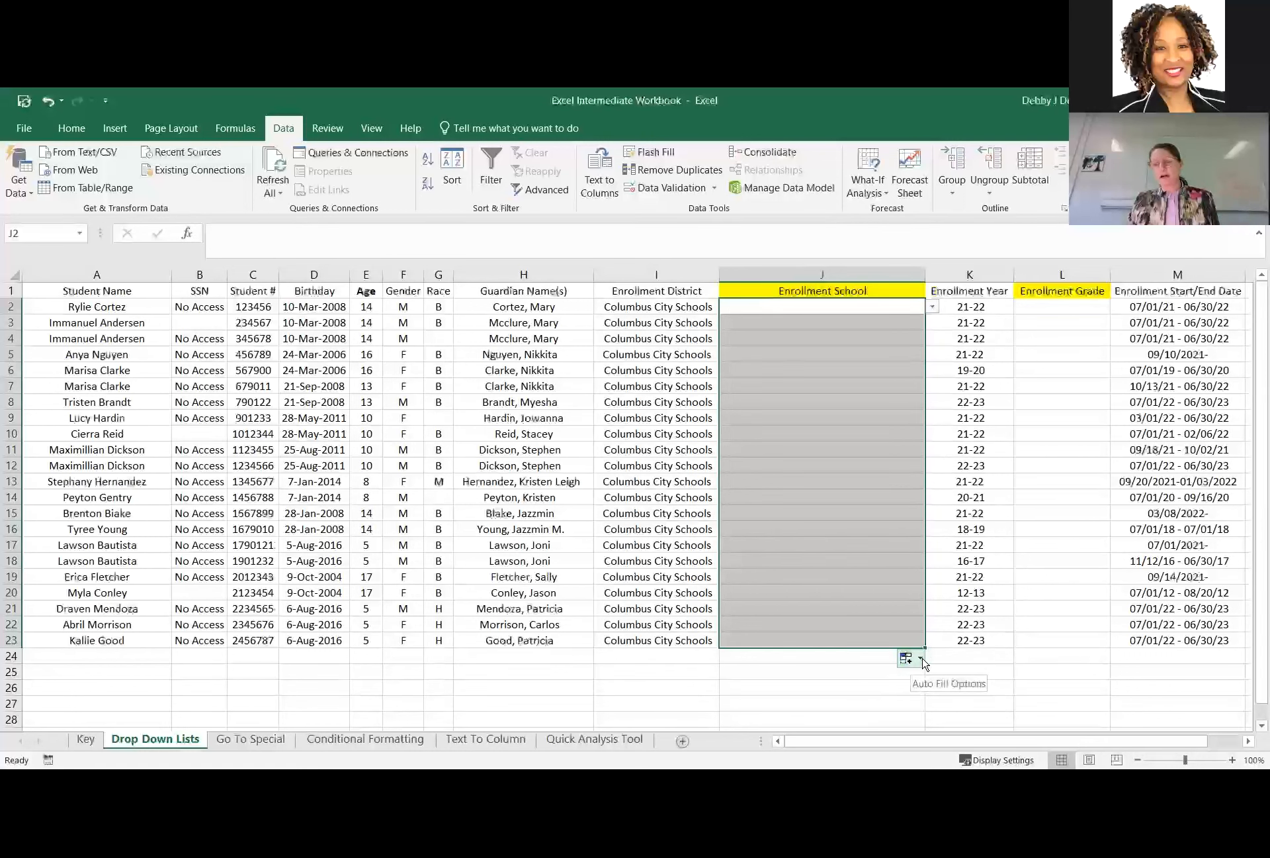
{"action": "left_click", "coordinate": [922, 660]}
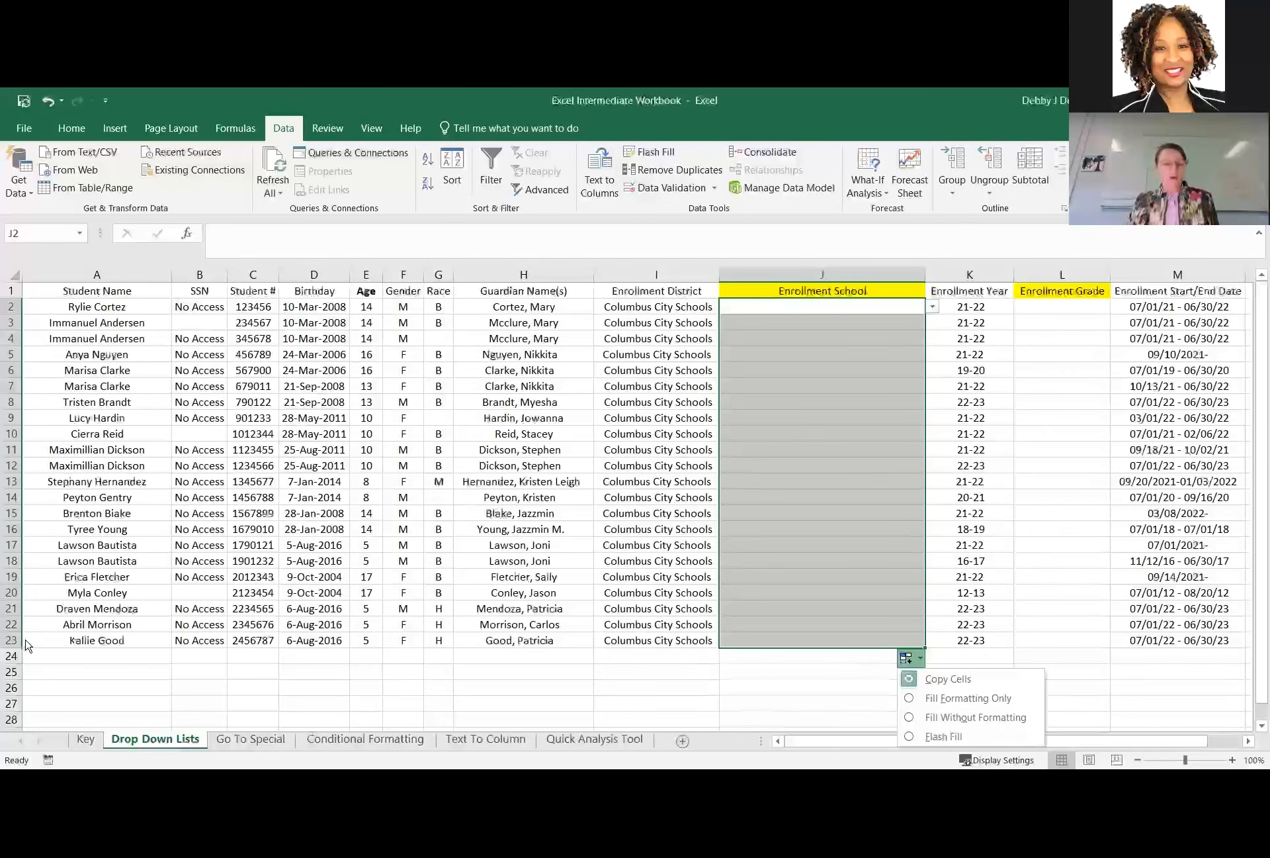
{"action": "left_click", "coordinate": [820, 529]}
Check the copied drop-downs in several Enrollment School cells, opening the list in J18.
{"action": "left_click", "coordinate": [861, 606]}
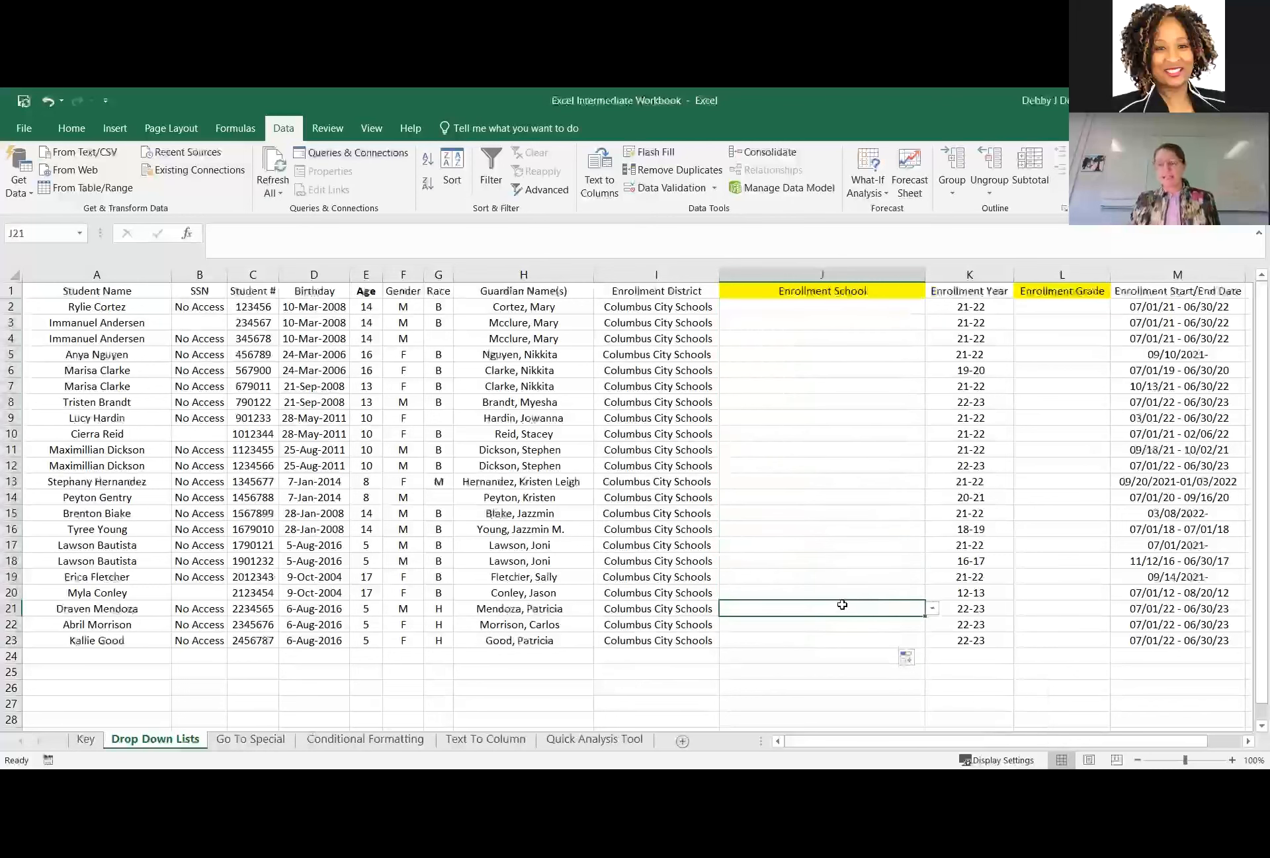
{"action": "left_click", "coordinate": [784, 640]}
{"action": "left_click", "coordinate": [916, 561]}
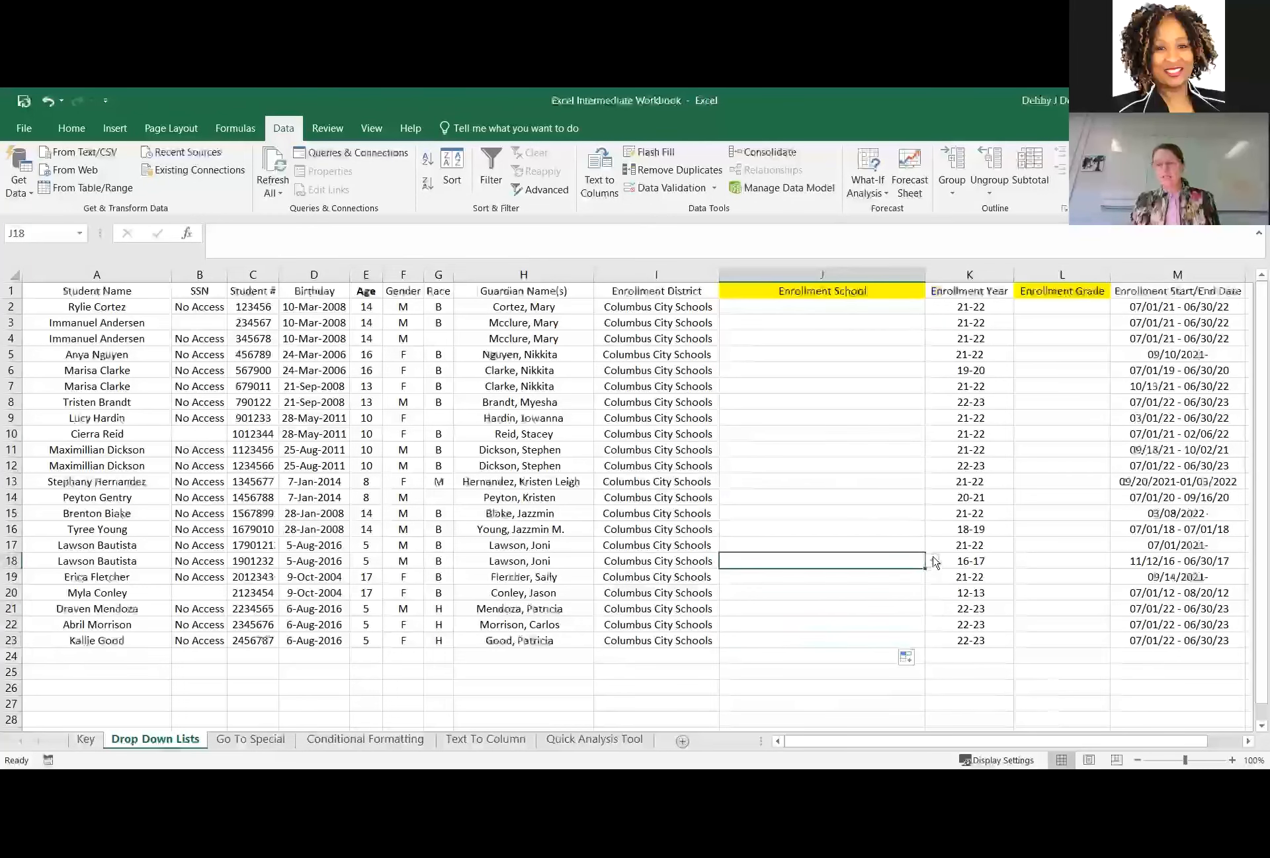
{"action": "left_click", "coordinate": [932, 562]}
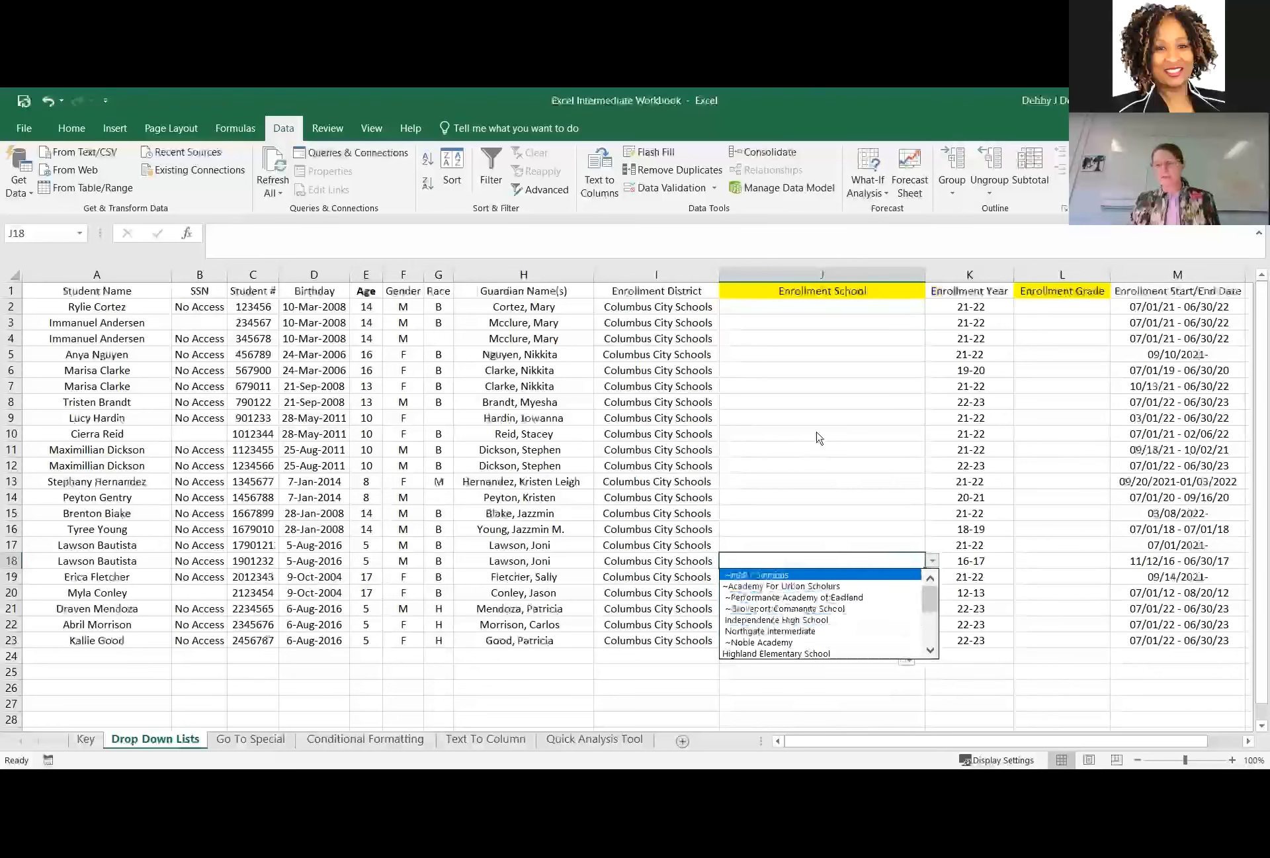
{"action": "left_click", "coordinate": [814, 340]}
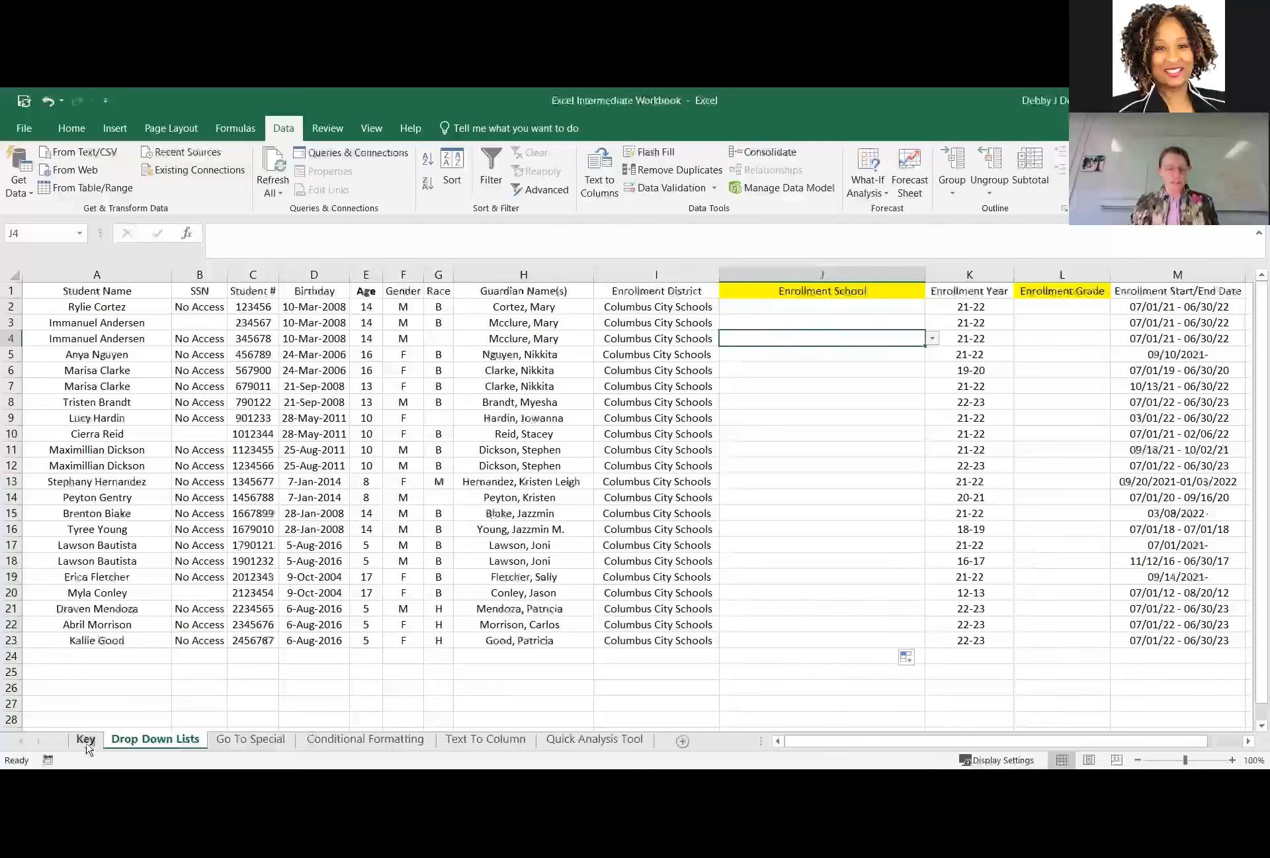
{"action": "left_click", "coordinate": [1069, 308]}
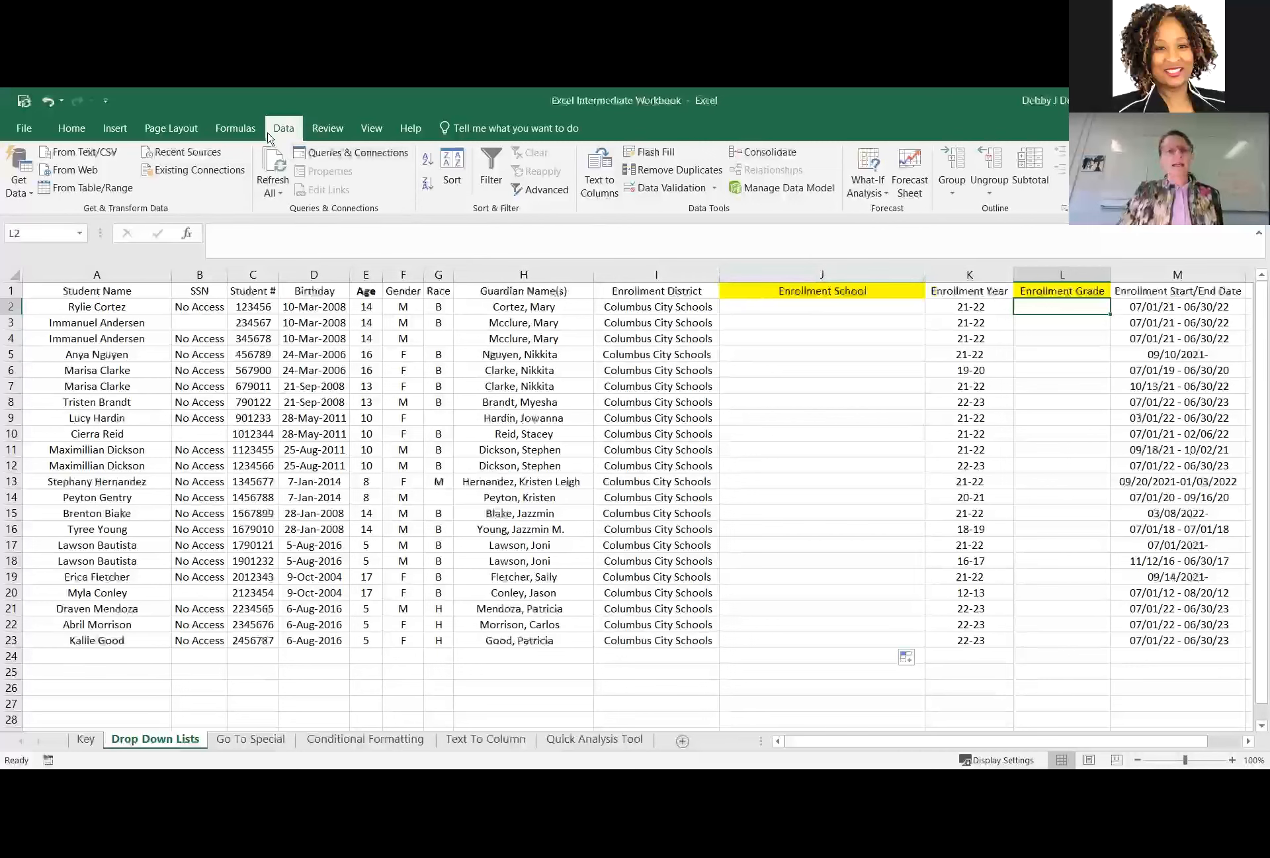
{"action": "left_click", "coordinate": [668, 173]}
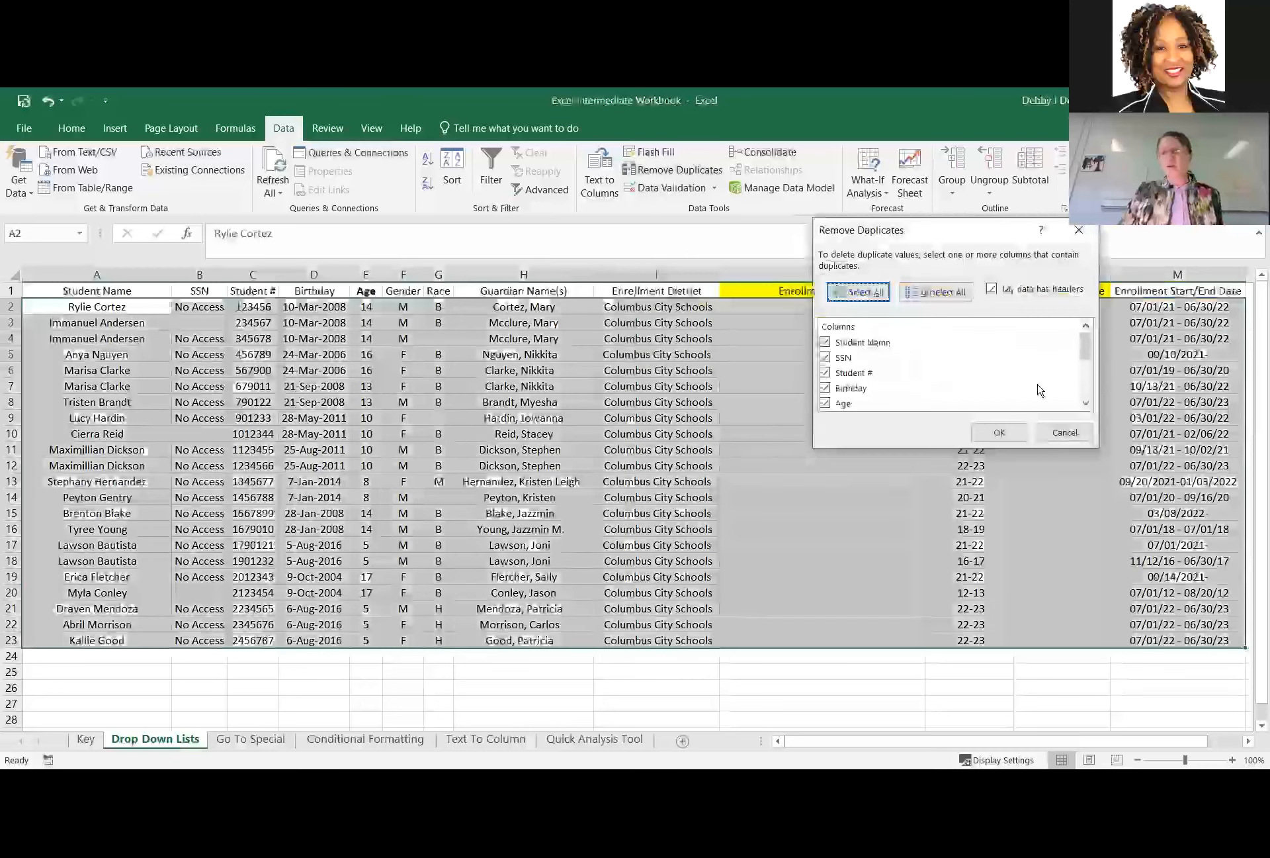
{"action": "left_click", "coordinate": [1065, 432]}
{"action": "left_click", "coordinate": [1062, 307]}
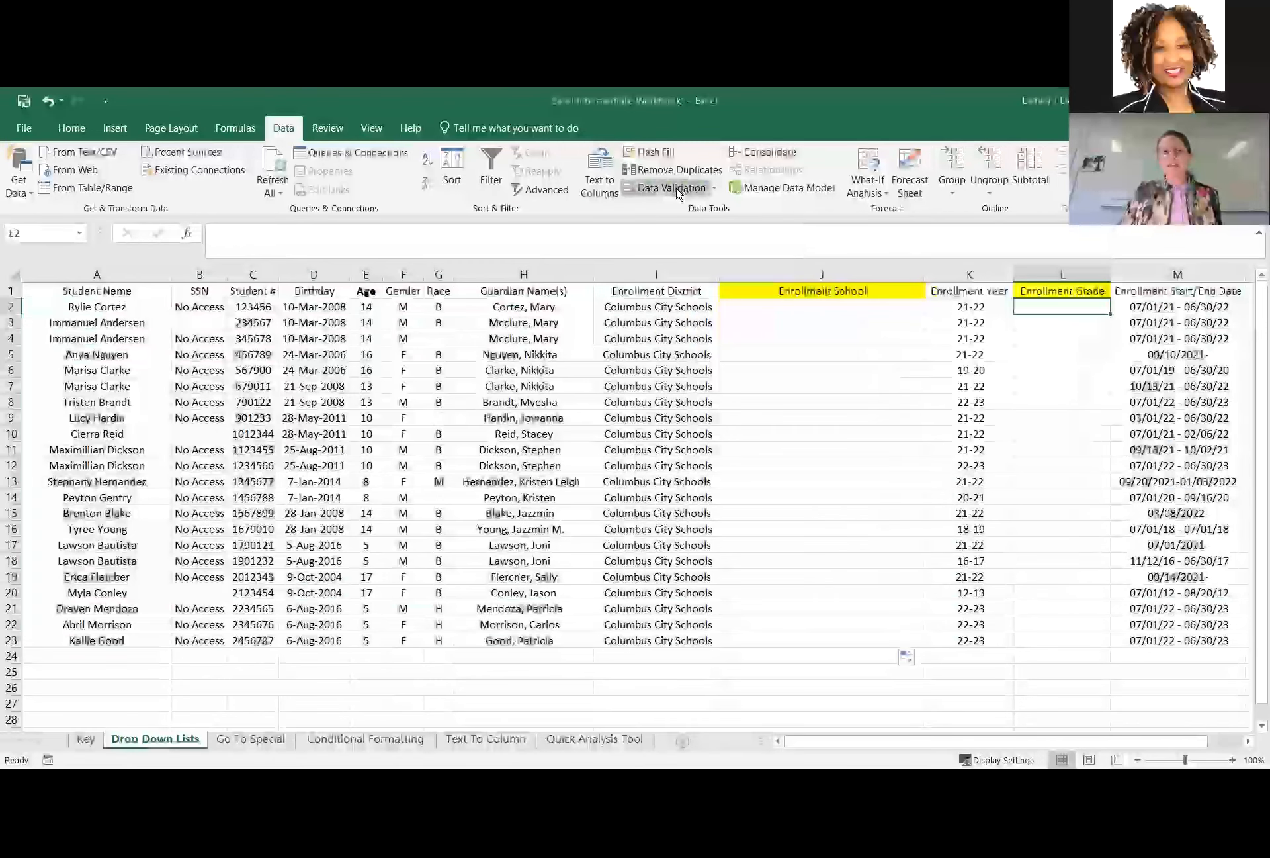
Apply list data validation to Enrollment Grade cell L2 with the source 8,9,10,11,12.
{"action": "left_click", "coordinate": [668, 187]}
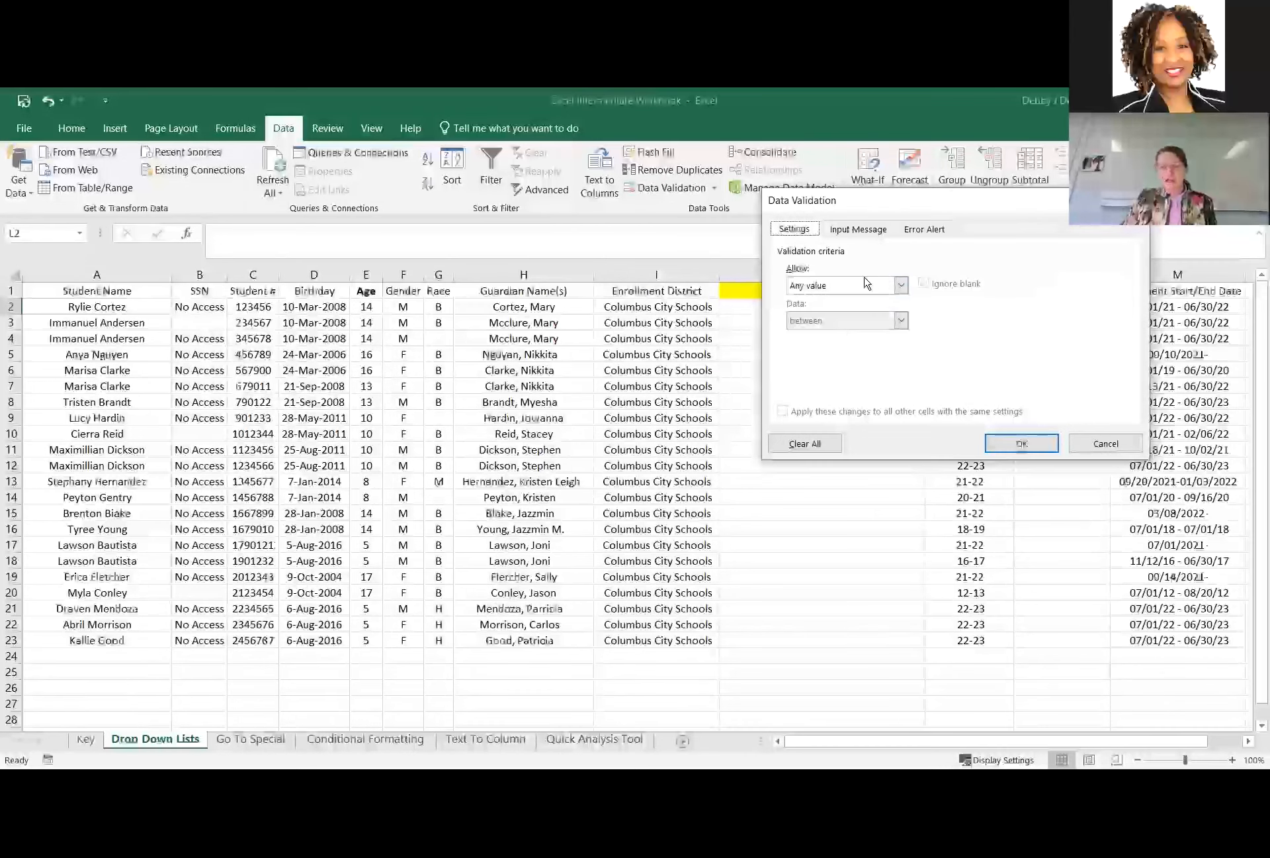
{"action": "left_click", "coordinate": [900, 285]}
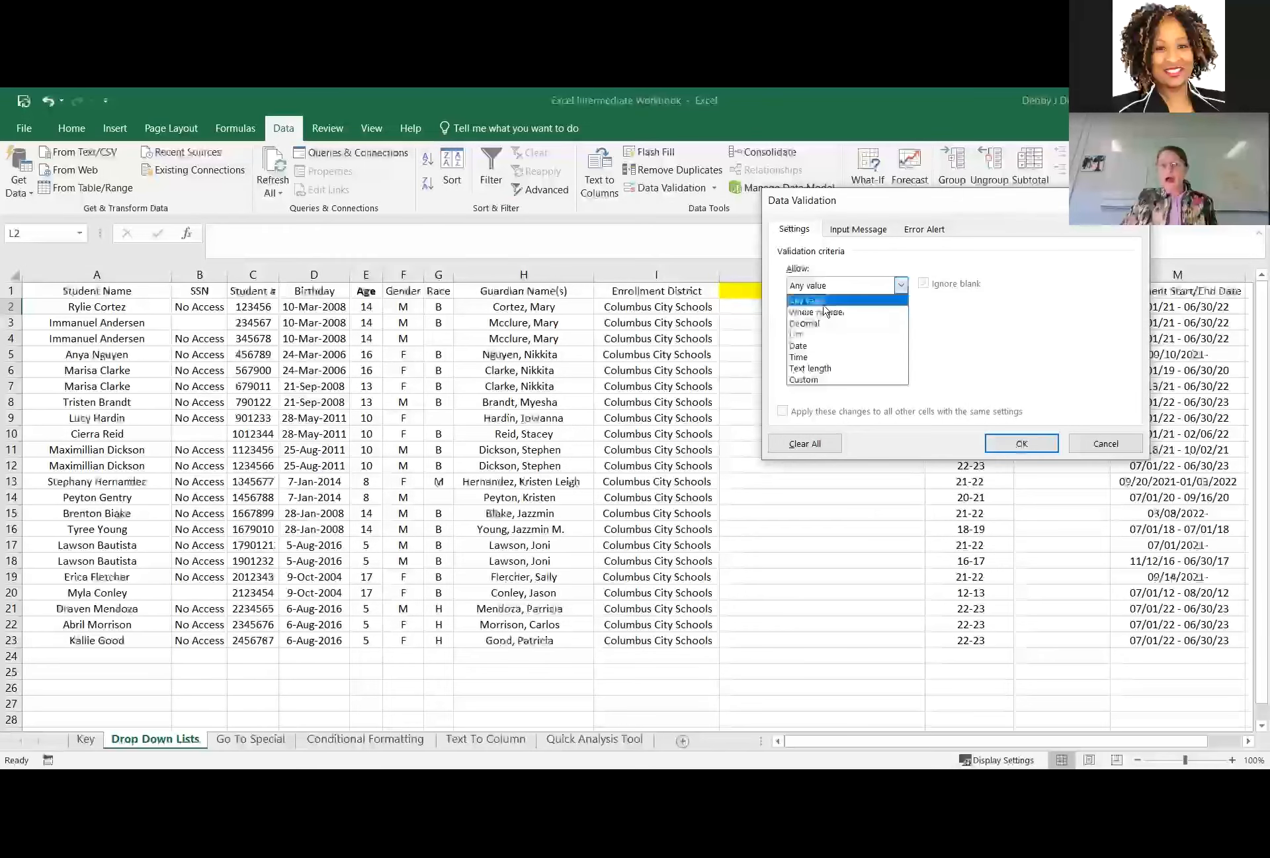
{"action": "left_click", "coordinate": [813, 337]}
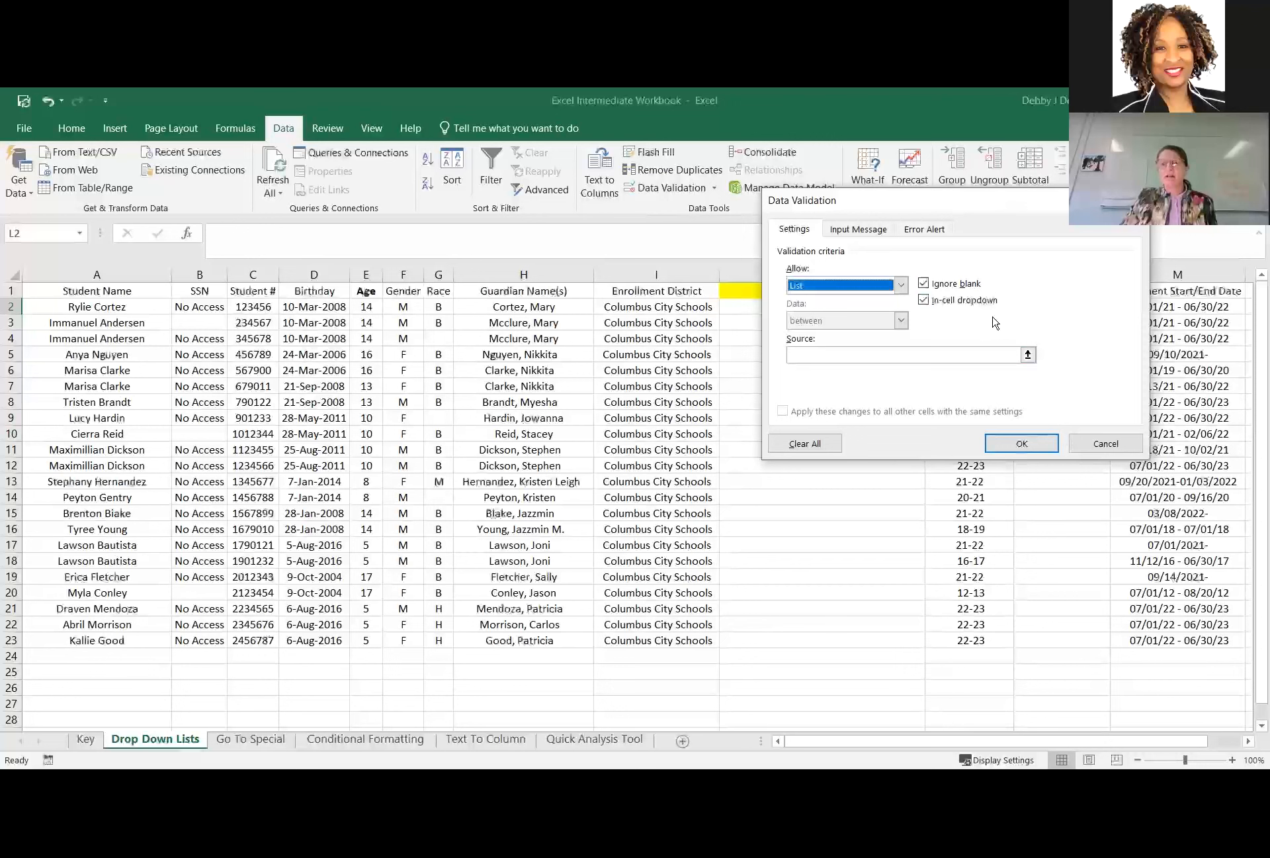
{"action": "left_click", "coordinate": [895, 356]}
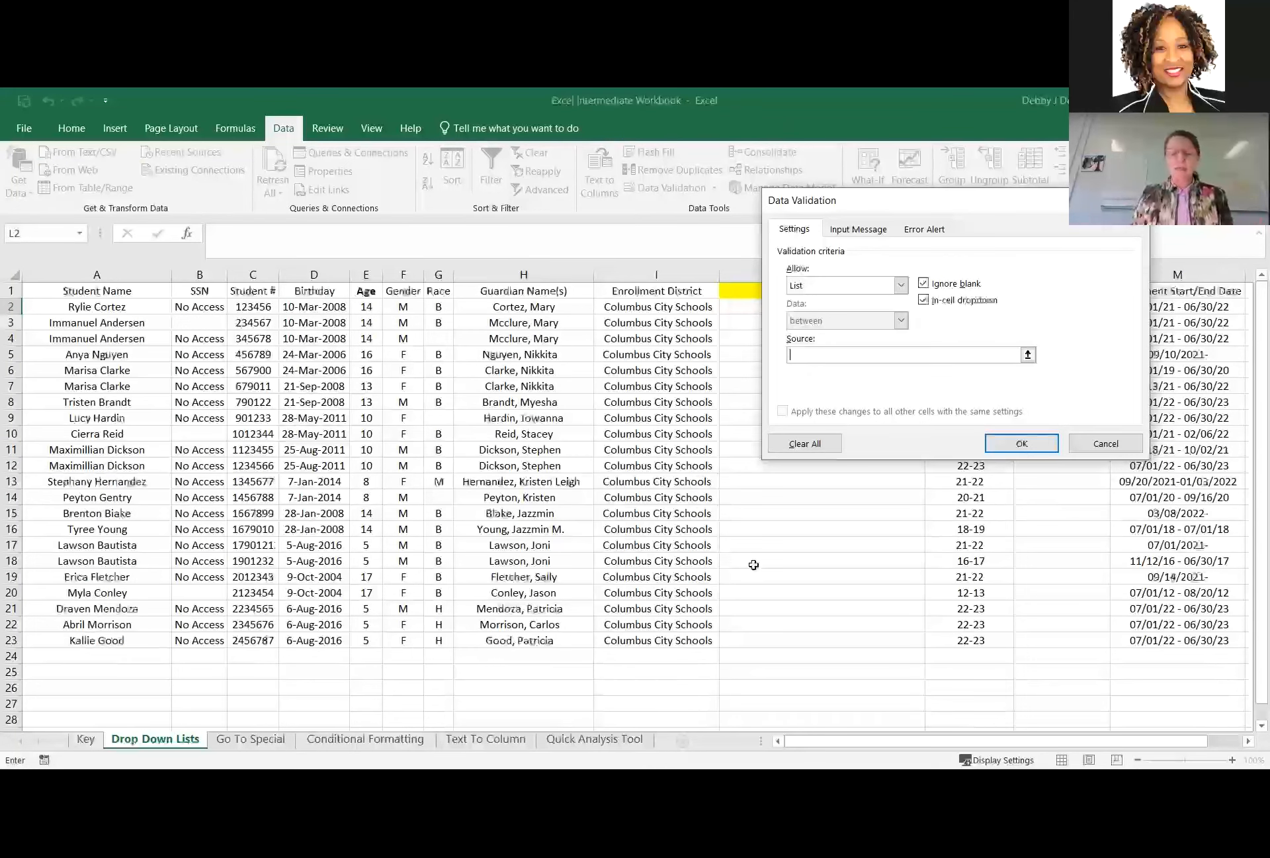
{"action": "type", "text": "8"}
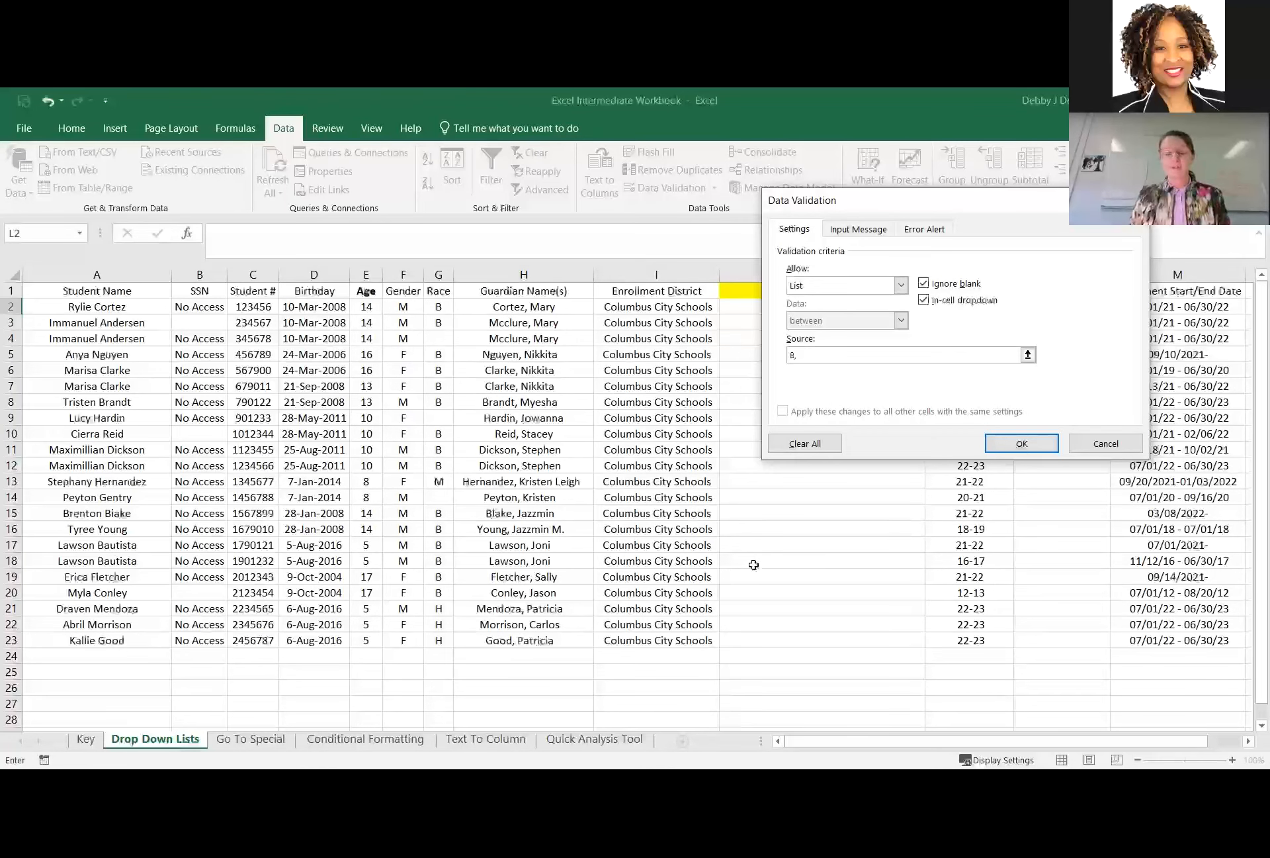
{"action": "type", "text": ",9,10,11,12"}
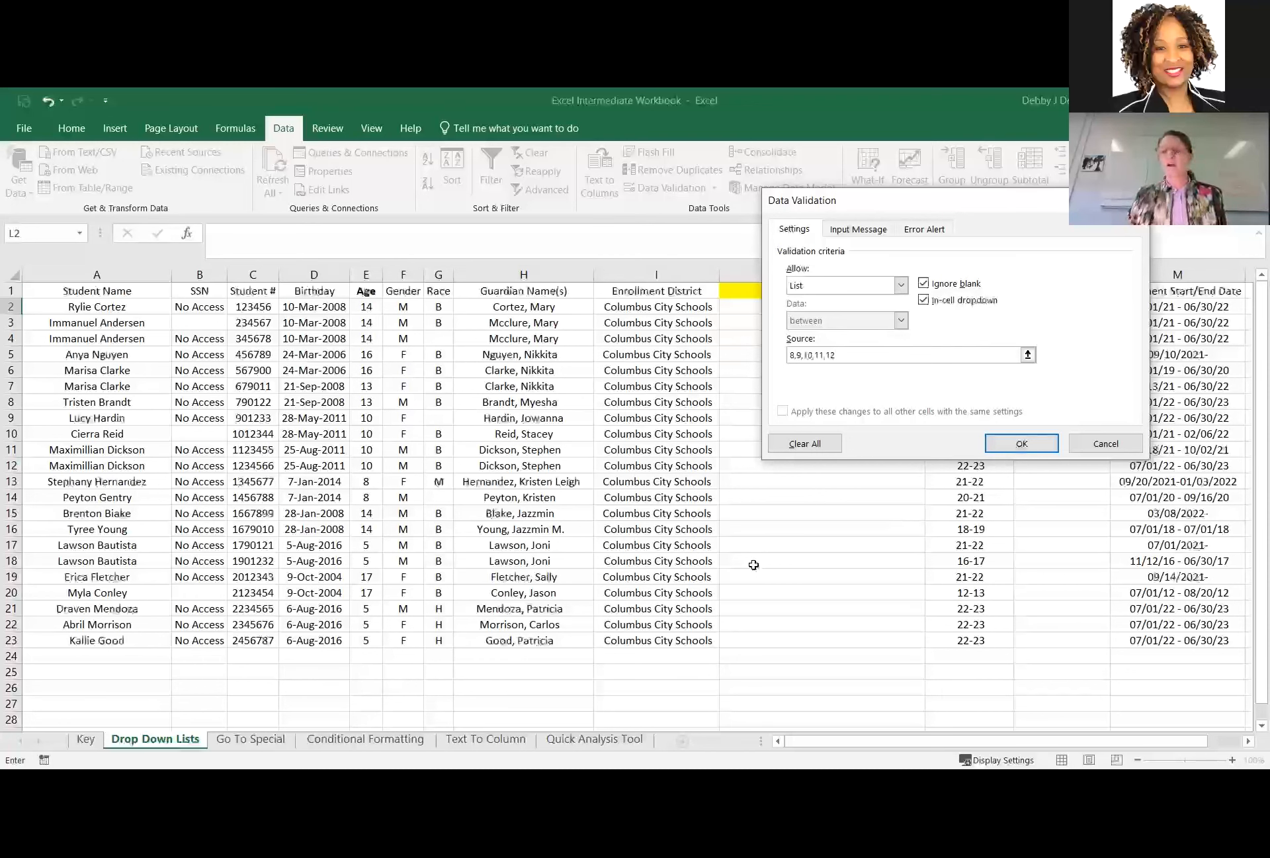
{"action": "left_click", "coordinate": [1018, 442]}
Check the grade drop-down in L2 and copy it down the Enrollment Grade column through L23.
{"action": "left_click", "coordinate": [1118, 308]}
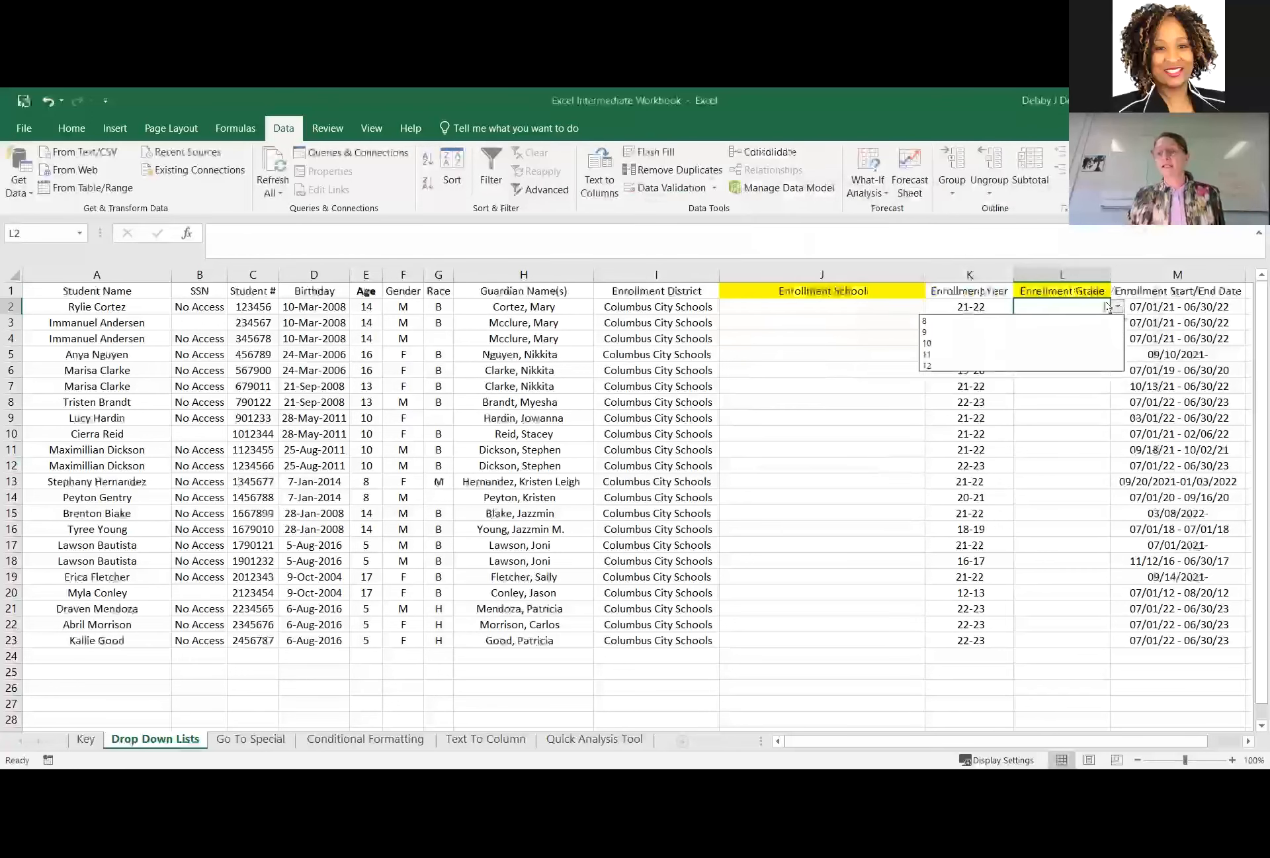
{"action": "left_click", "coordinate": [1070, 443]}
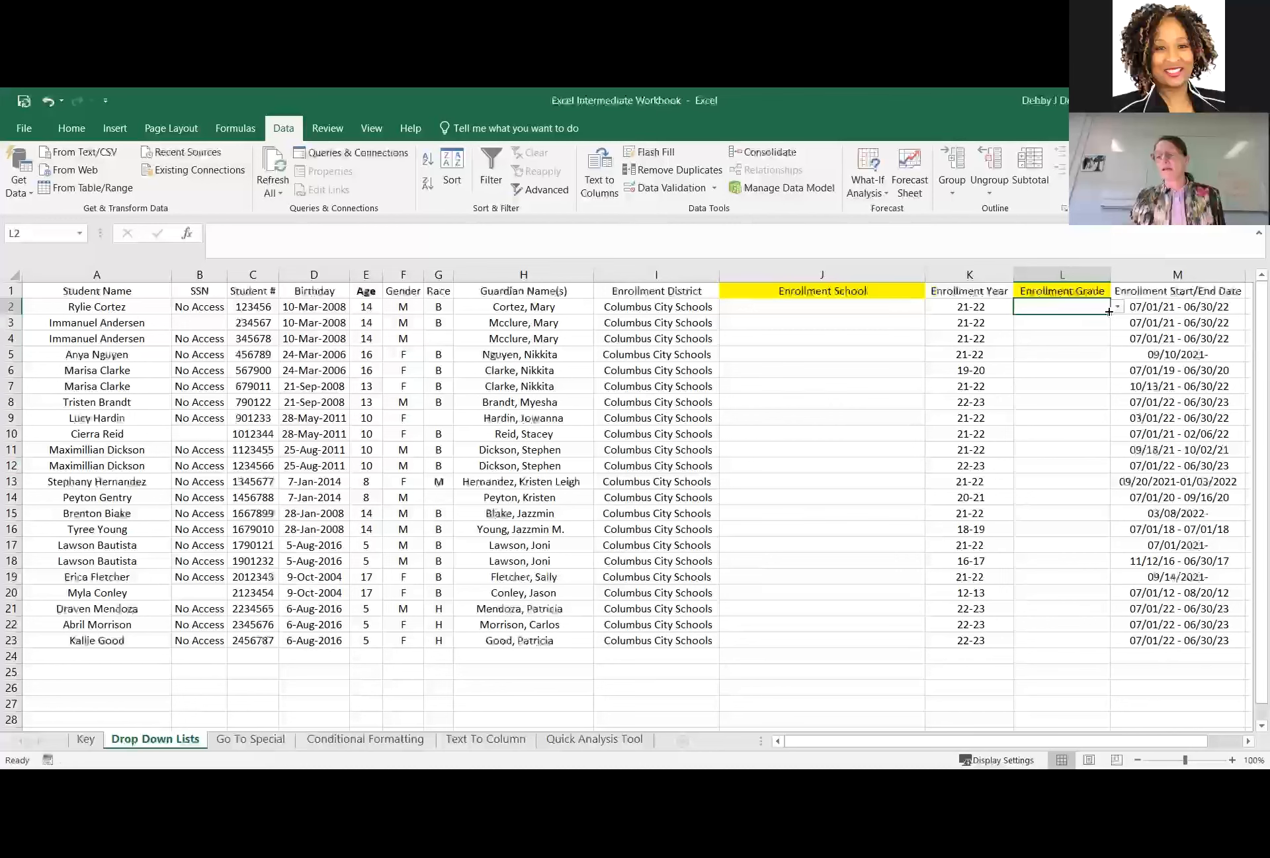
{"action": "left_click_drag", "start_coordinate": [1107, 313], "coordinate": [1119, 646]}
Check the copied grade drop-downs in several Enrollment Grade cells, opening the list in L12.
{"action": "left_click", "coordinate": [1081, 471]}
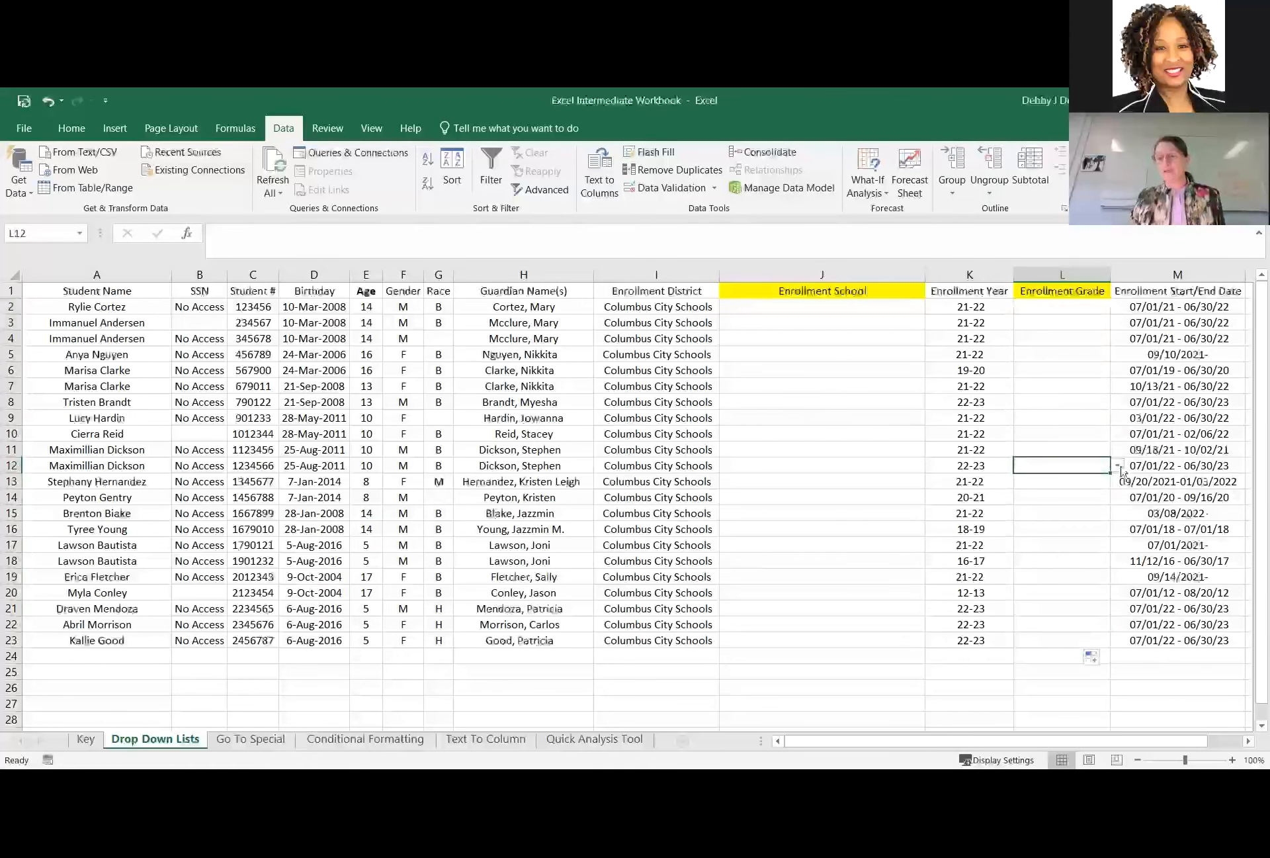
{"action": "left_click", "coordinate": [1118, 465]}
{"action": "left_click", "coordinate": [1063, 304]}
{"action": "left_click", "coordinate": [1050, 310]}
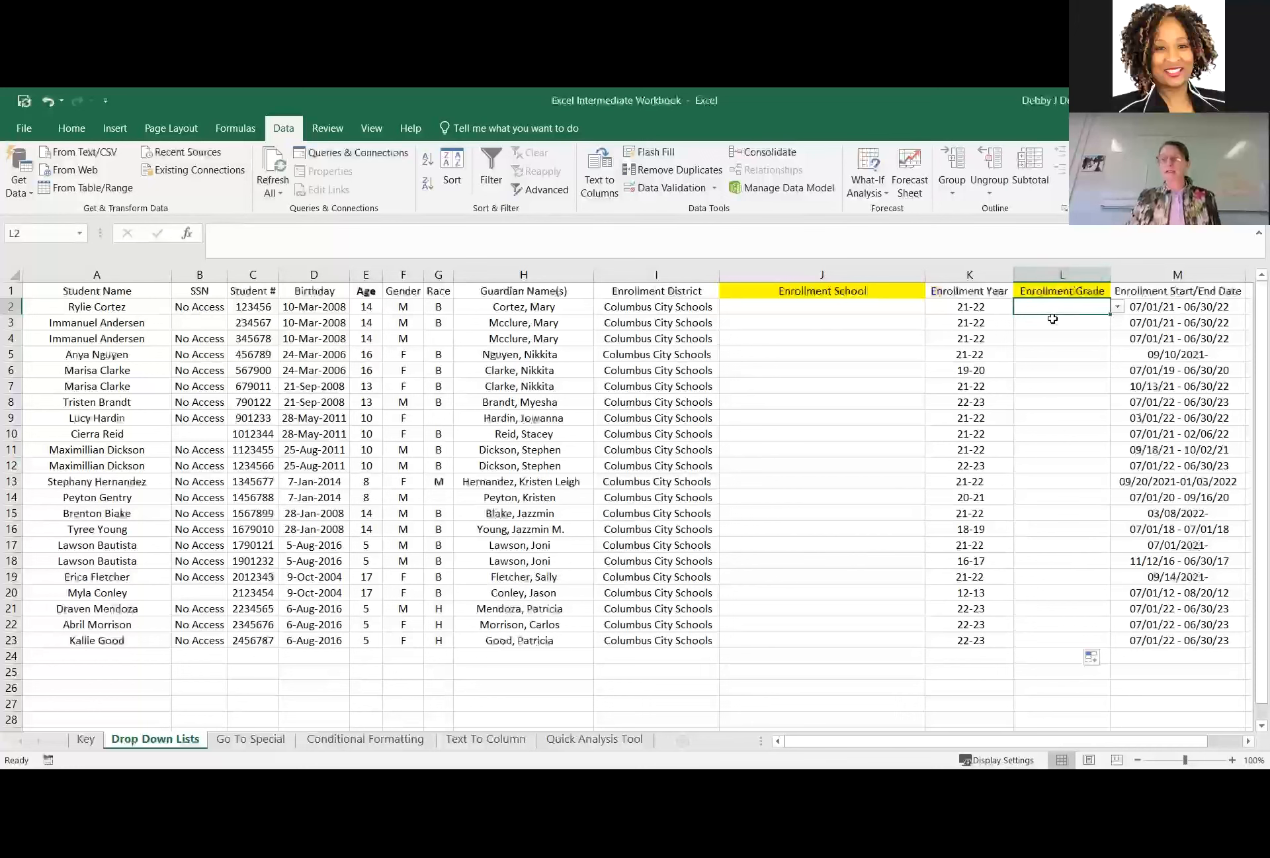
{"action": "left_click", "coordinate": [1043, 355]}
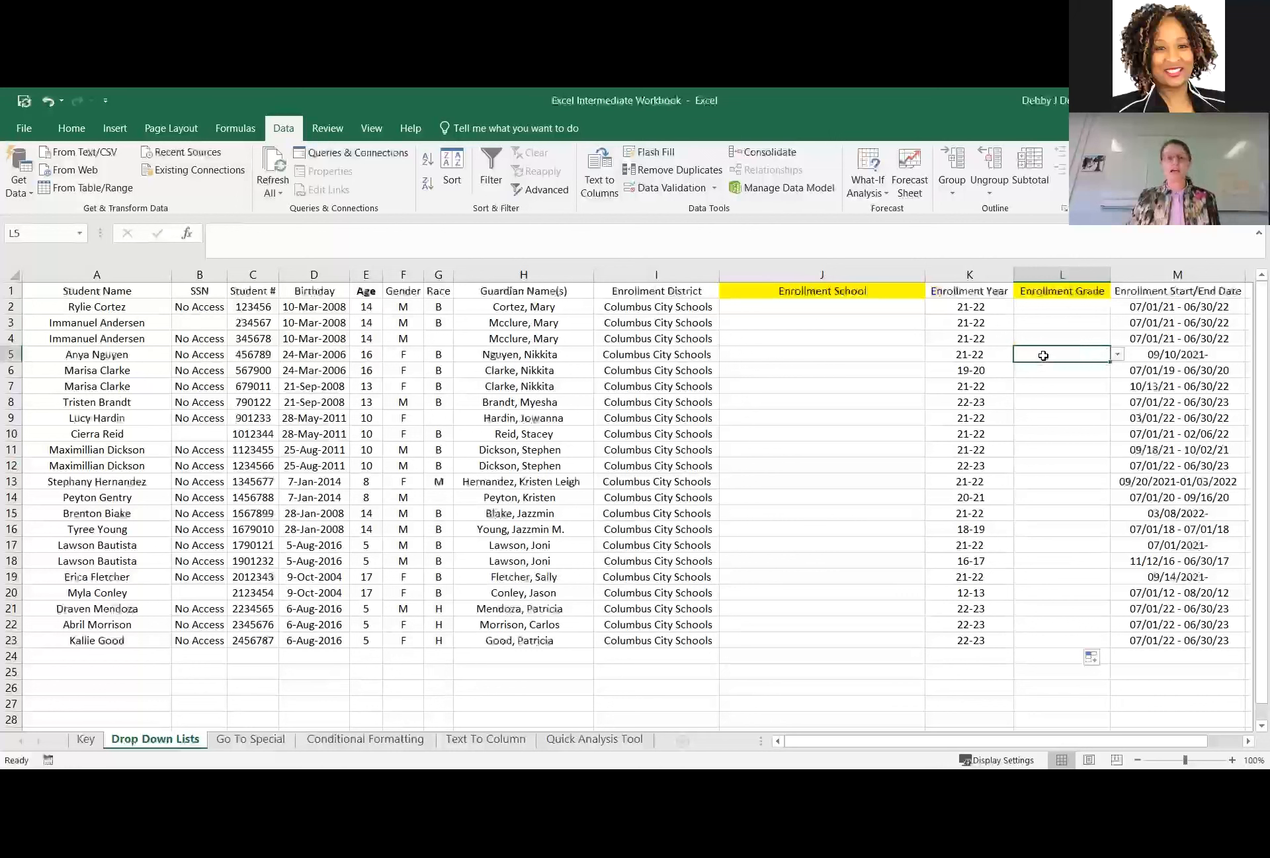
Add ND to the grade list source of L2 and apply the change to all other cells with the same settings.
{"action": "left_click", "coordinate": [1044, 305]}
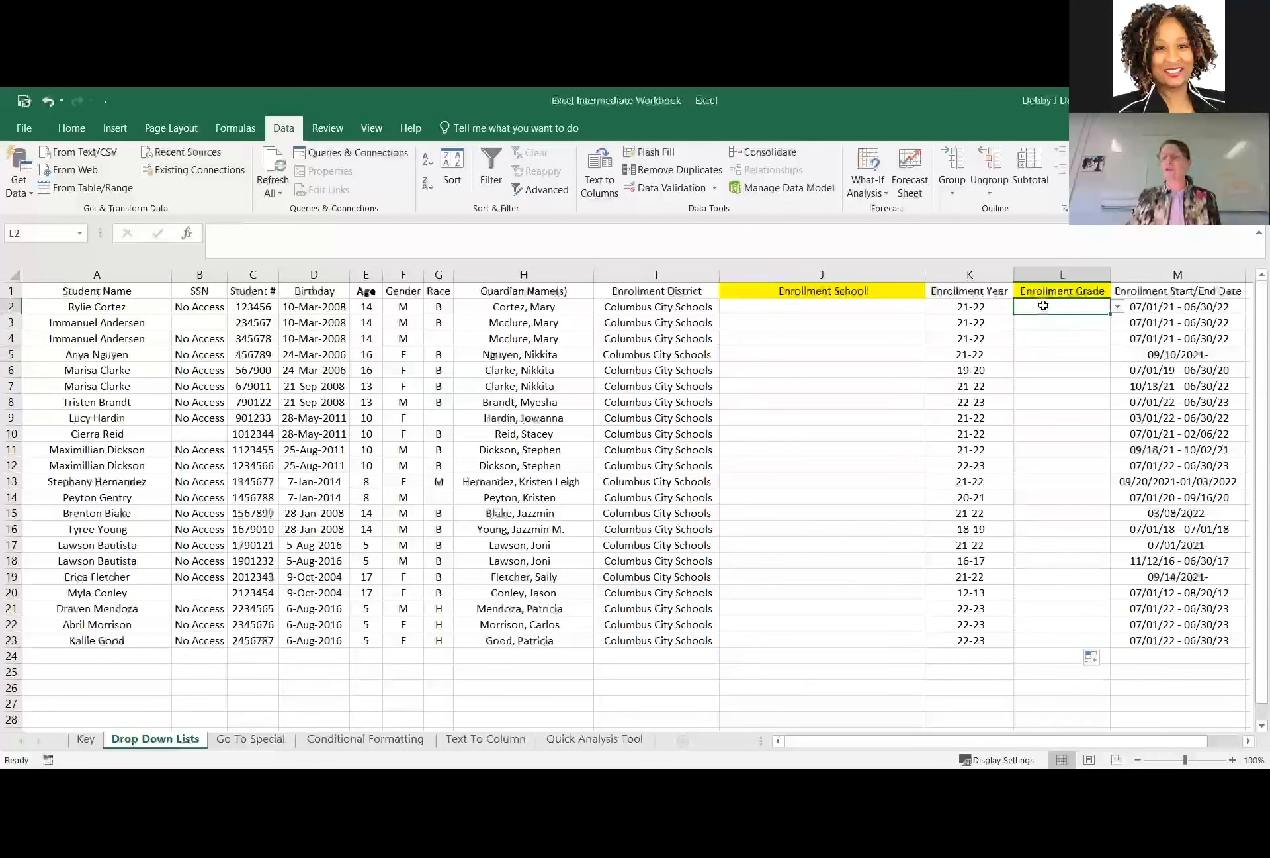
{"action": "left_click", "coordinate": [667, 194]}
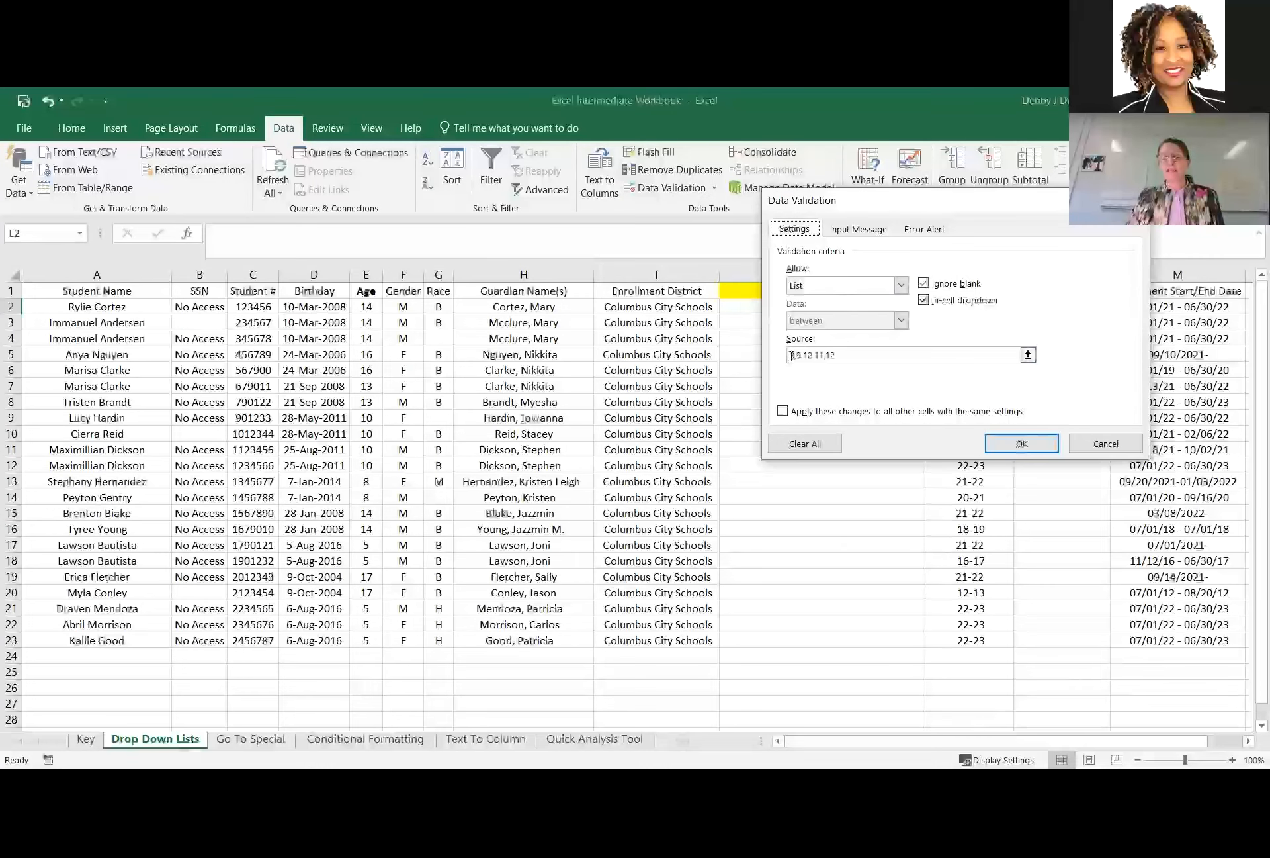
{"action": "left_click", "coordinate": [821, 357]}
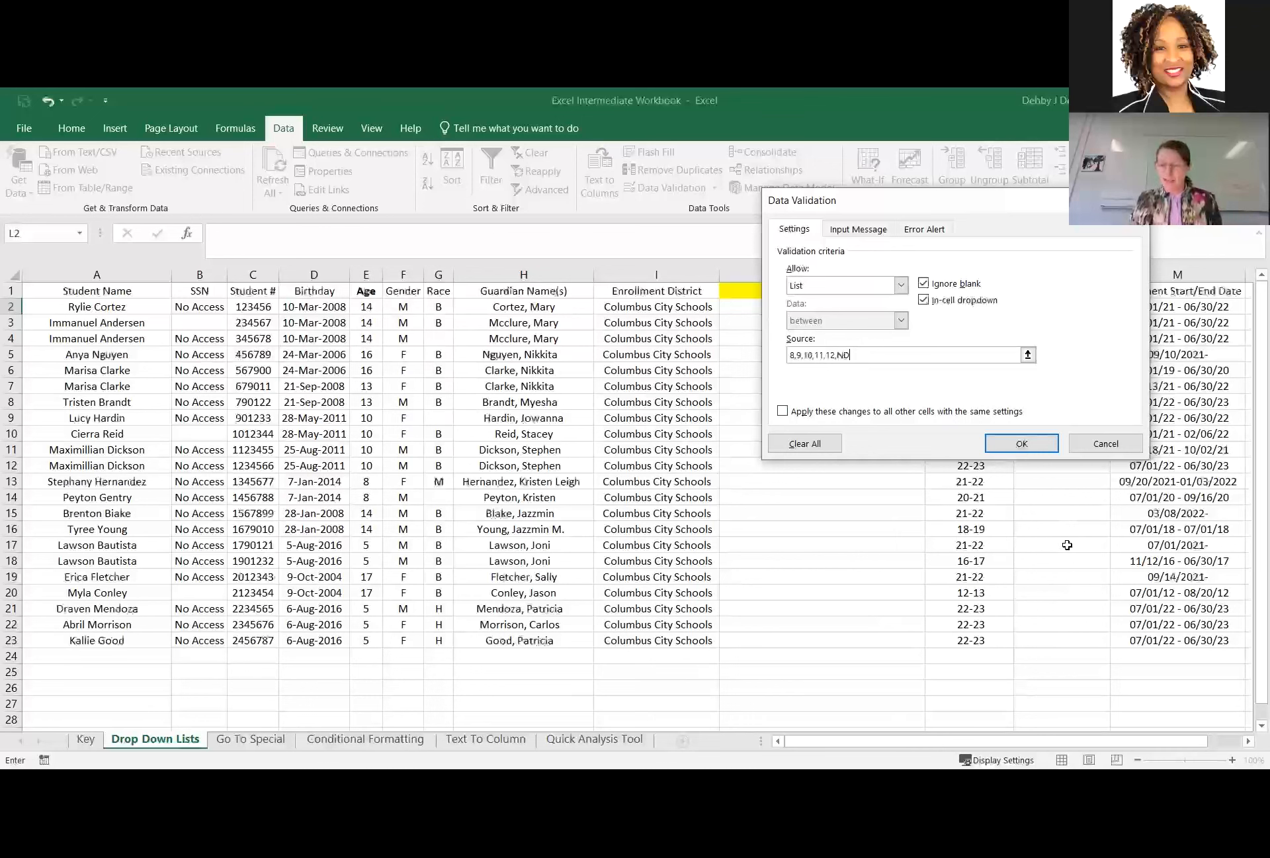
{"action": "left_click", "coordinate": [783, 413]}
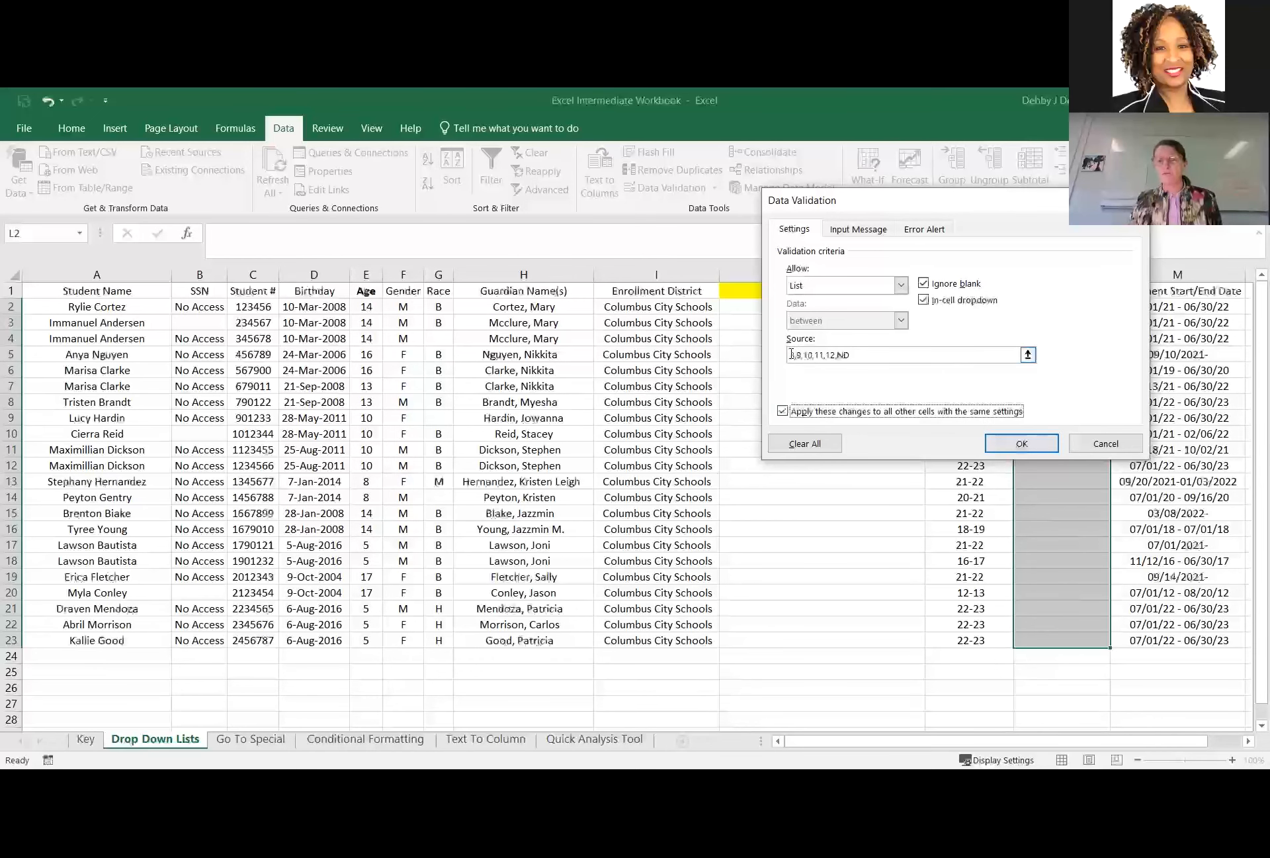
{"action": "left_click", "coordinate": [1025, 443]}
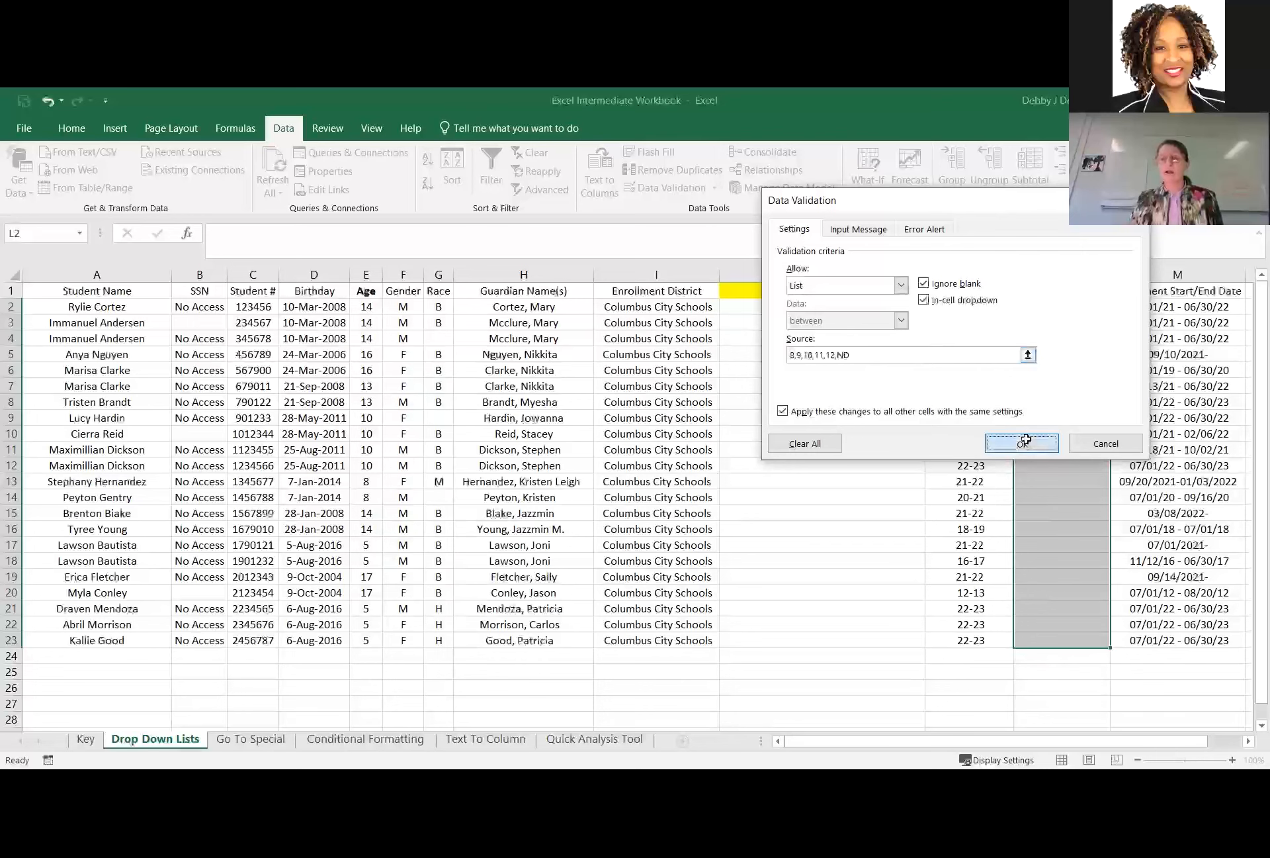
Check the updated grade lists in L11 and L19, and return to Enrollment School cell J2.
{"action": "left_click", "coordinate": [1075, 447]}
{"action": "left_click", "coordinate": [1117, 449]}
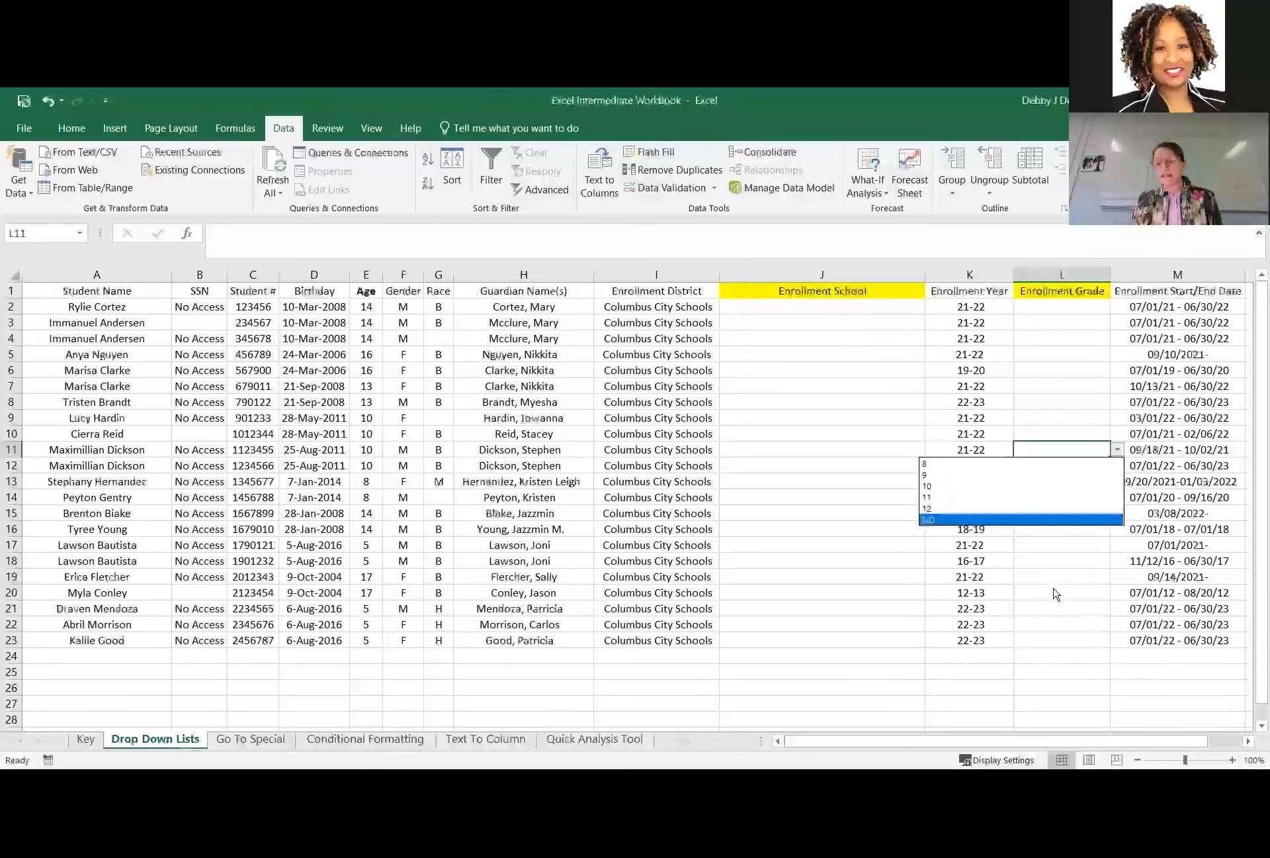
{"action": "left_click", "coordinate": [1109, 593]}
{"action": "left_click", "coordinate": [1072, 579]}
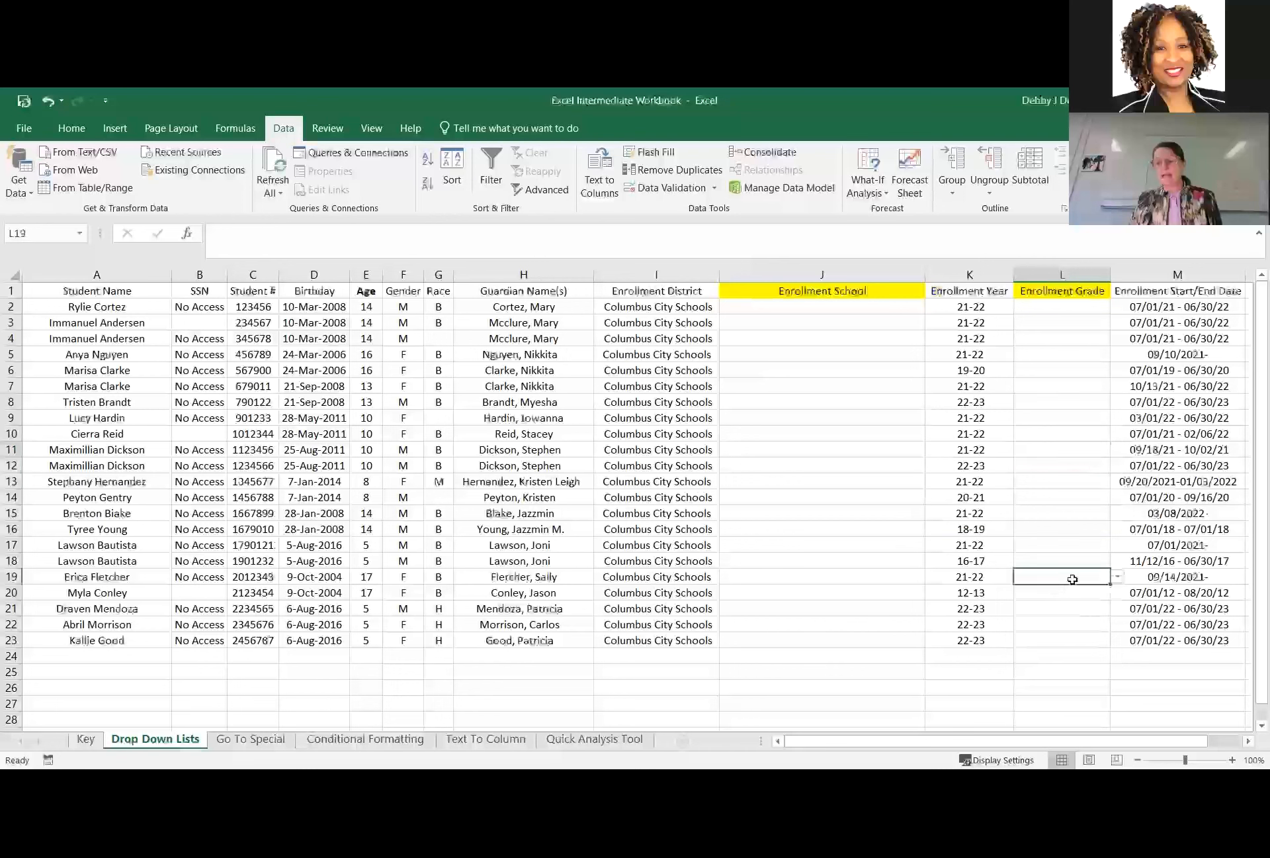
{"action": "left_click", "coordinate": [1118, 576]}
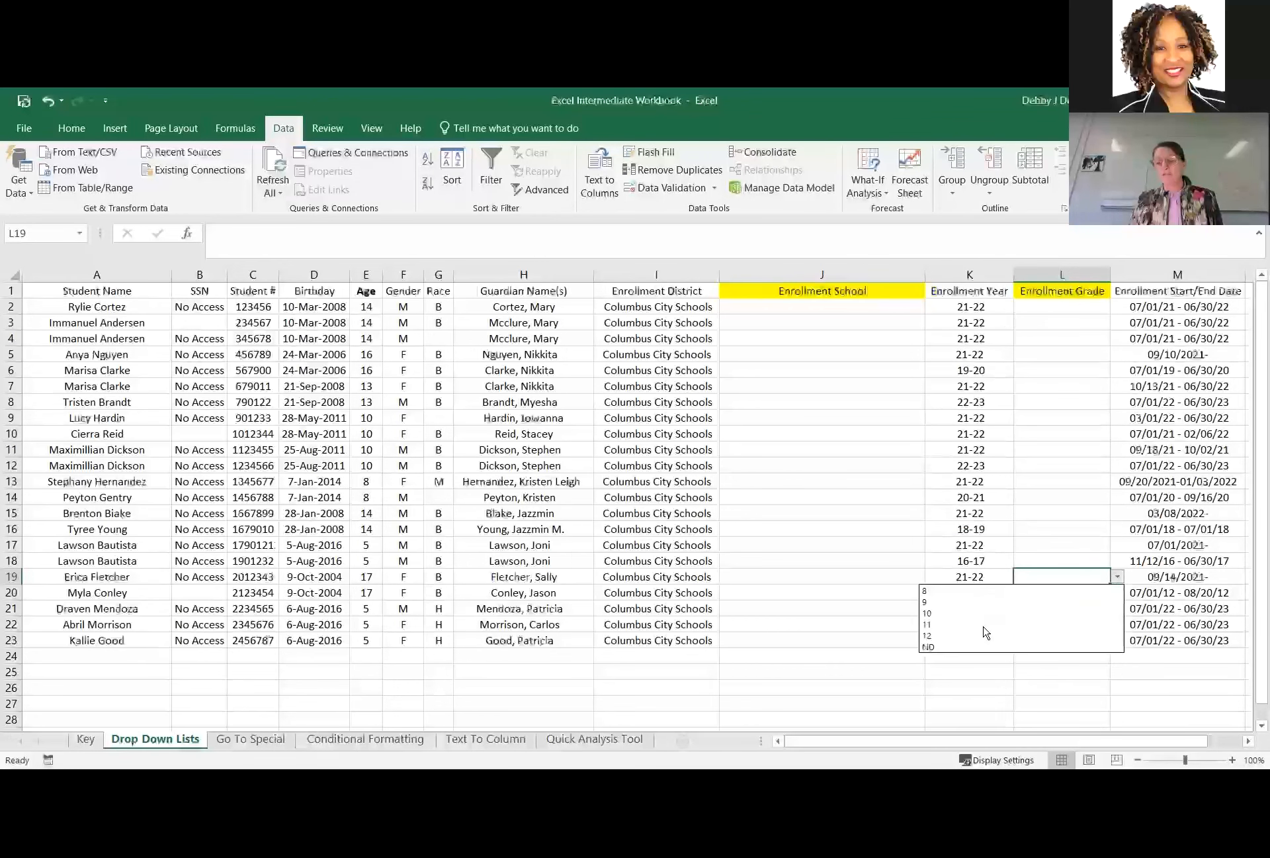
{"action": "left_click", "coordinate": [783, 311]}
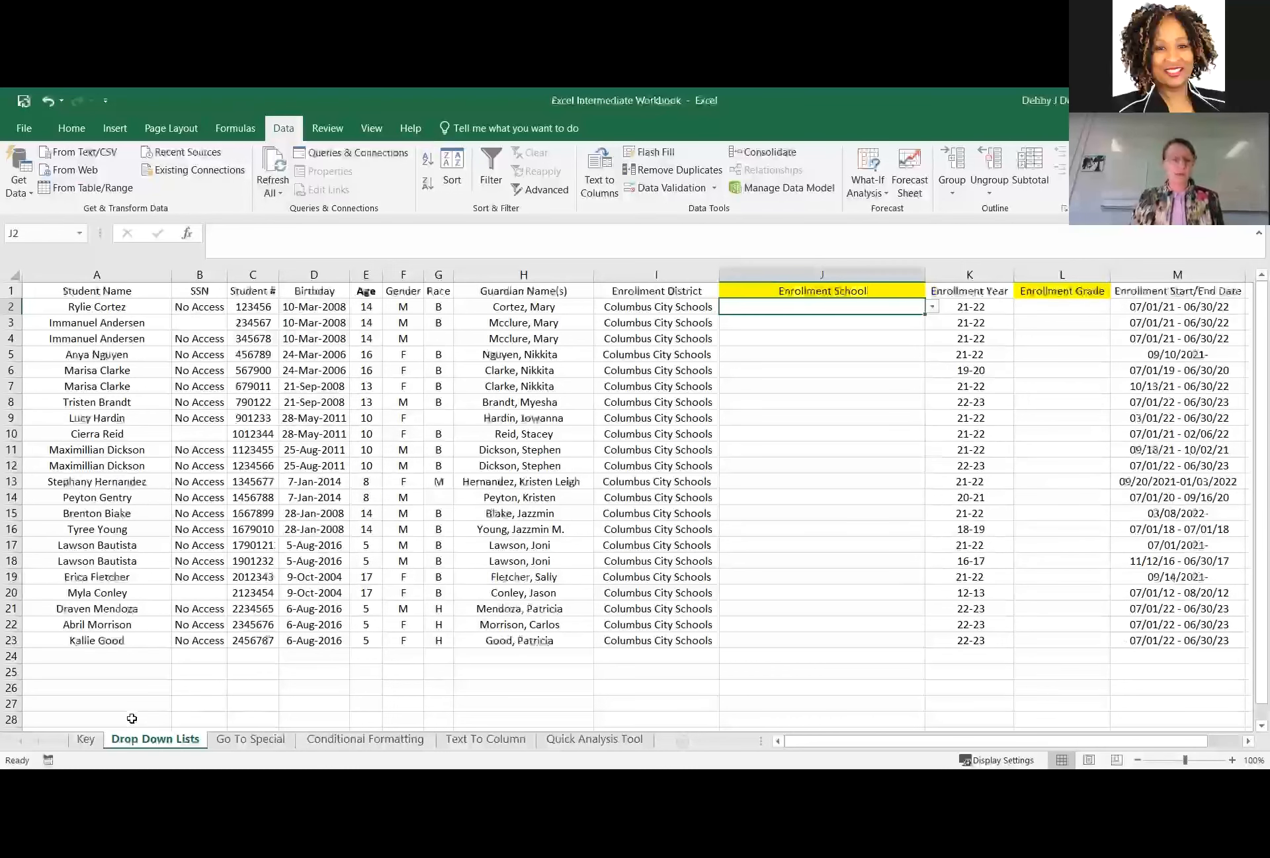
Add South High to the School List in cell A19 of the Key sheet.
{"action": "left_click", "coordinate": [87, 740]}
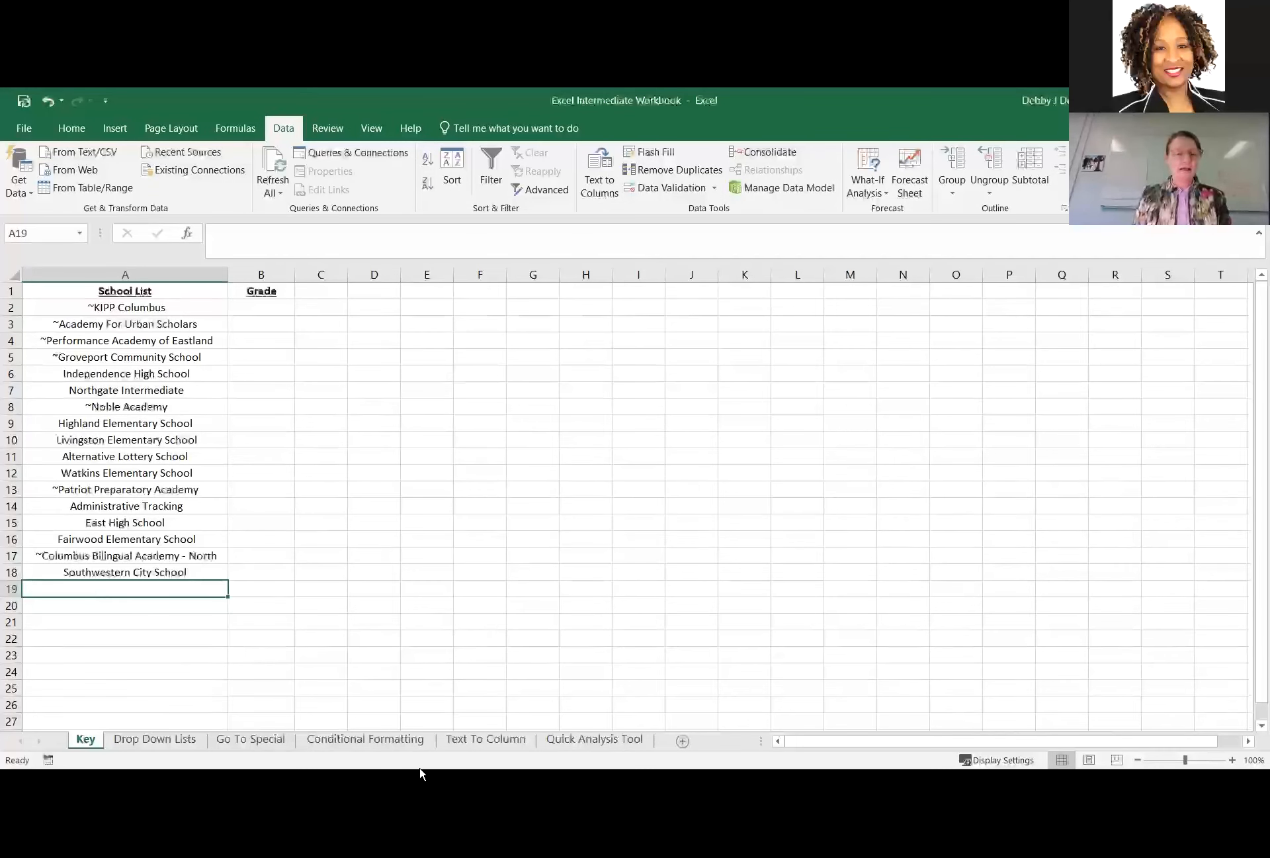
{"action": "type", "text": "South High"}
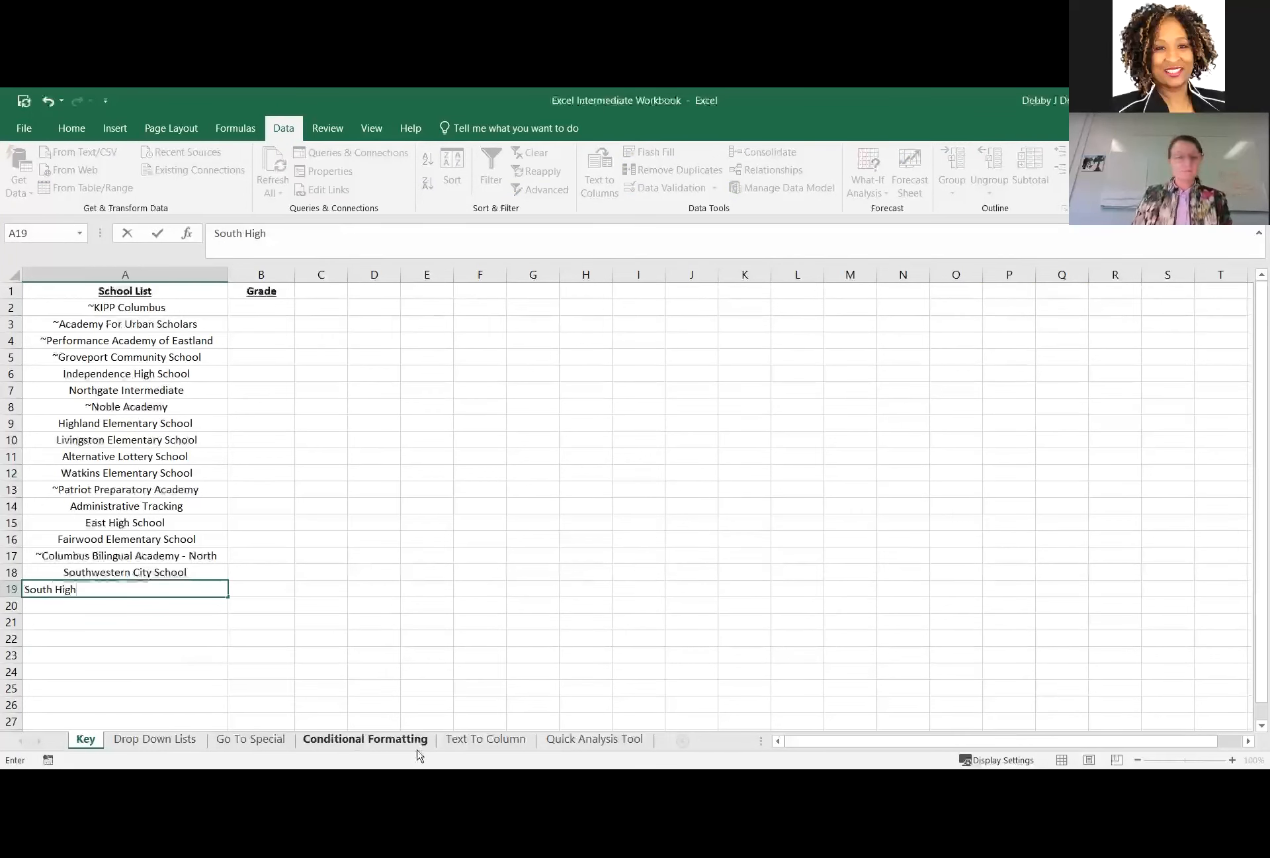
{"action": "key", "text": "Return"}
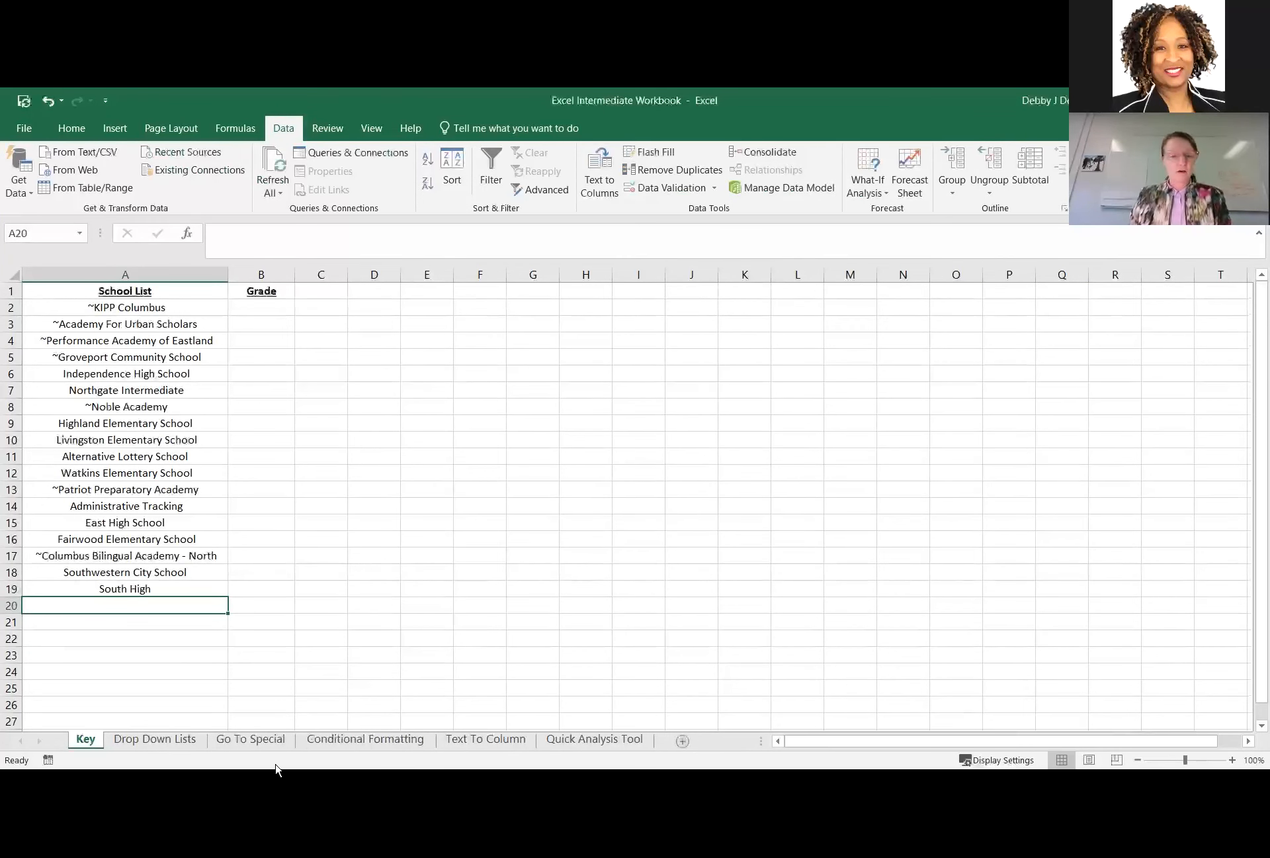
Open the data validation settings of Enrollment School cell J2 on the Drop Down Lists sheet and start editing the list source.
{"action": "left_click", "coordinate": [156, 739]}
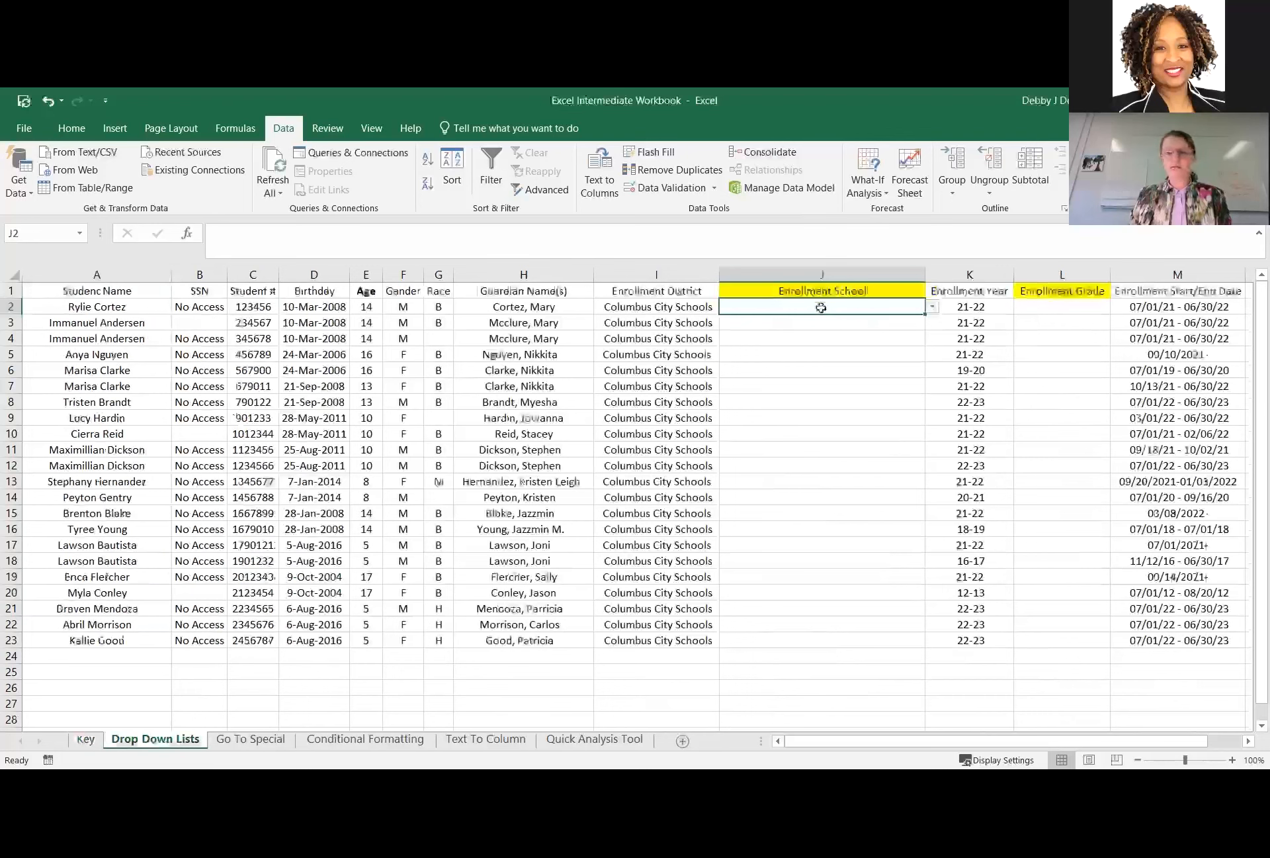
{"action": "left_click", "coordinate": [669, 188]}
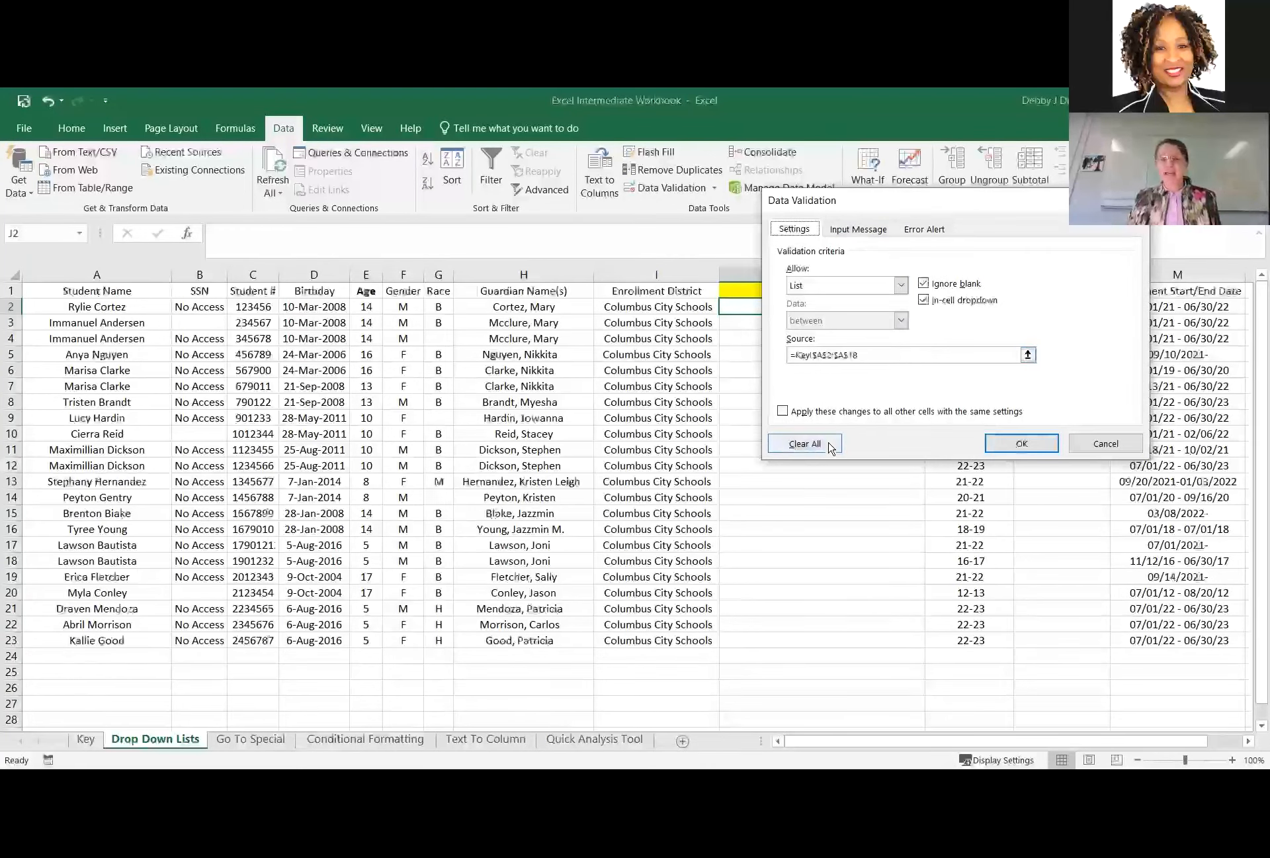
{"action": "left_click", "coordinate": [1028, 355]}
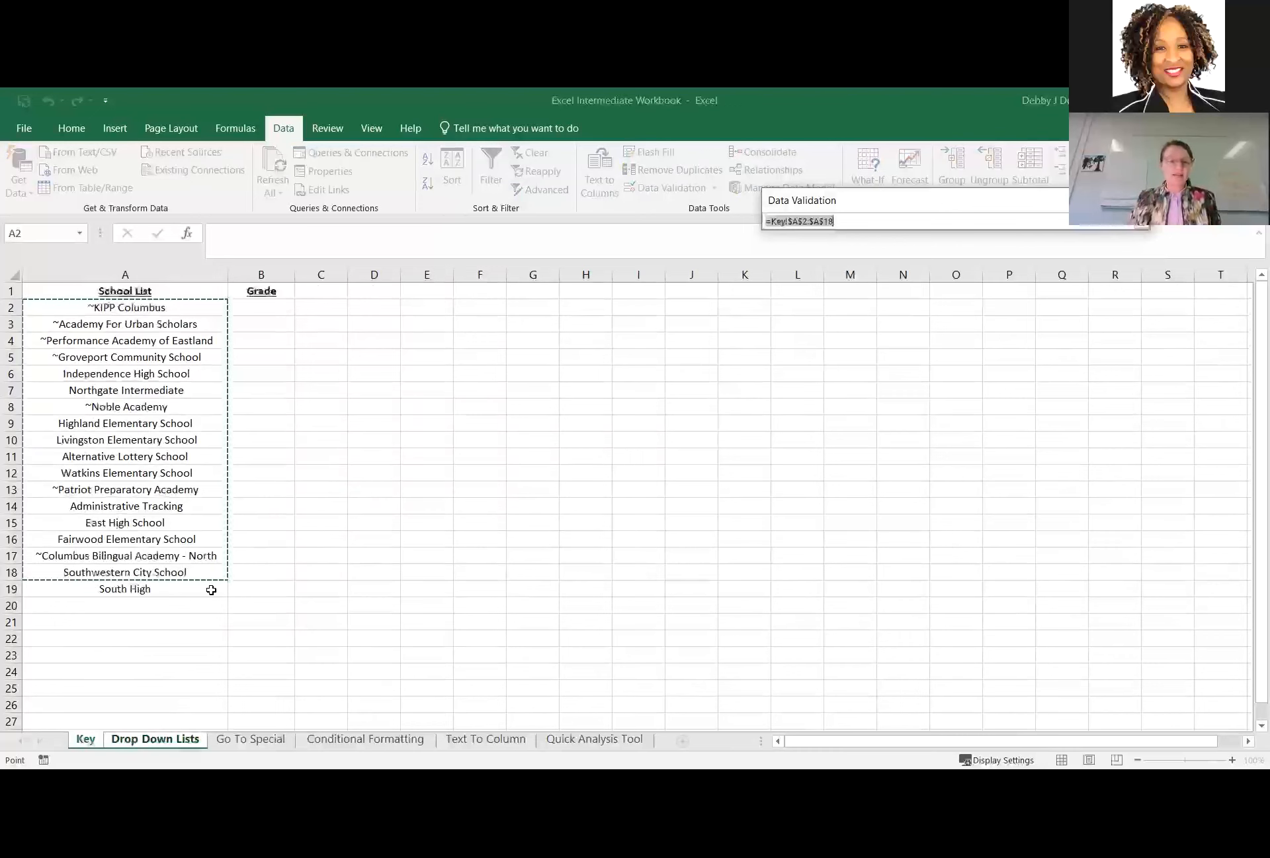
Try to append Key!$A$19 to the school list source as a separate reference alongside Key!$A$2:$A$18.
{"action": "left_click", "coordinate": [216, 588], "text": "ctrl"}
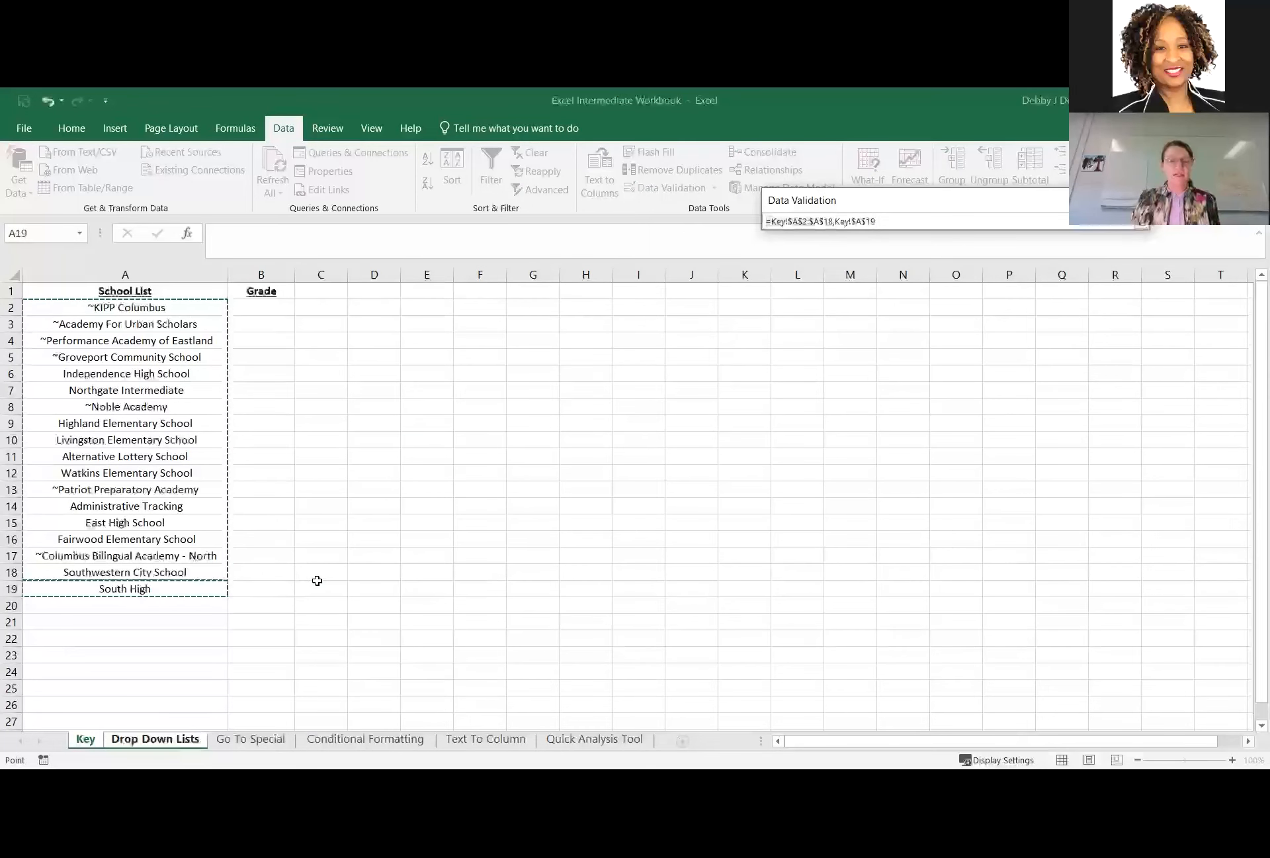
{"action": "left_click", "coordinate": [1143, 221]}
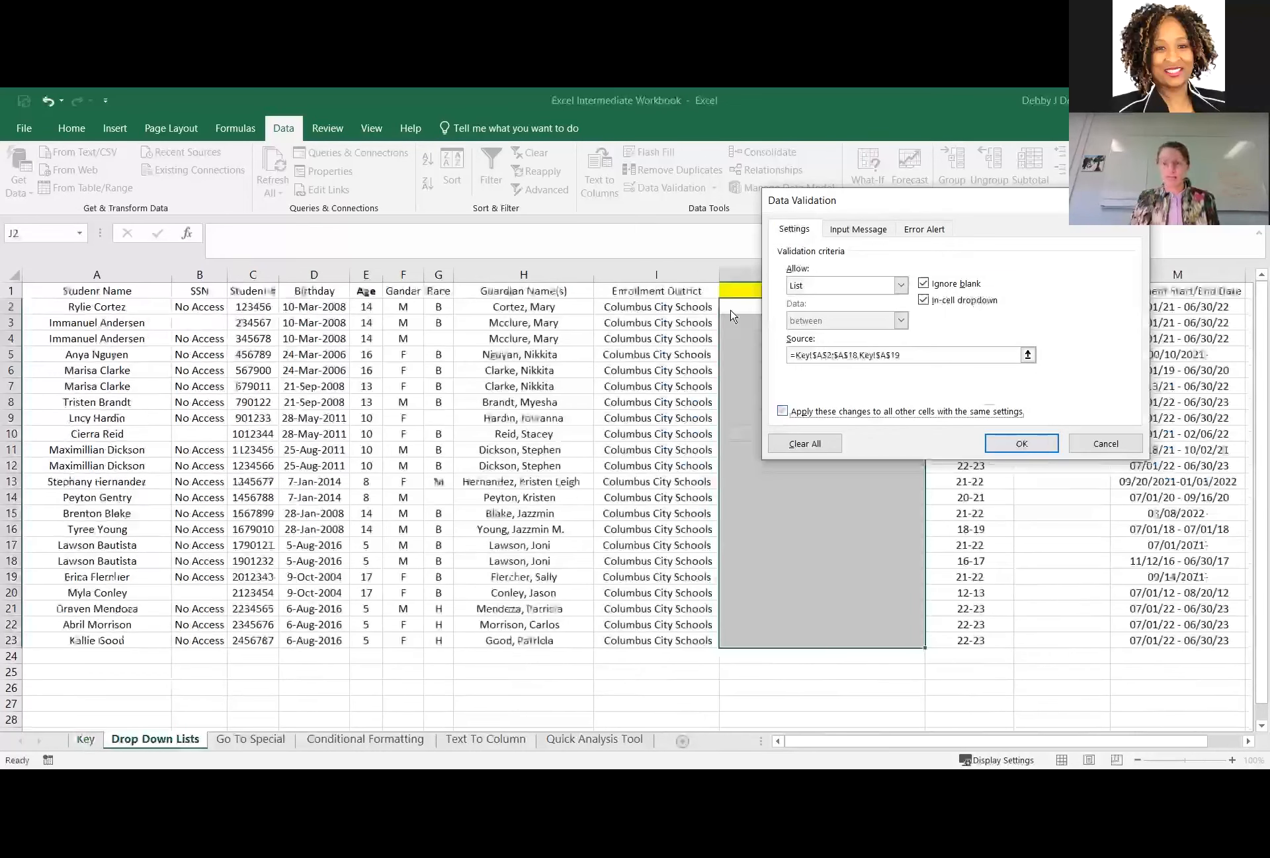
{"action": "left_click", "coordinate": [1023, 442]}
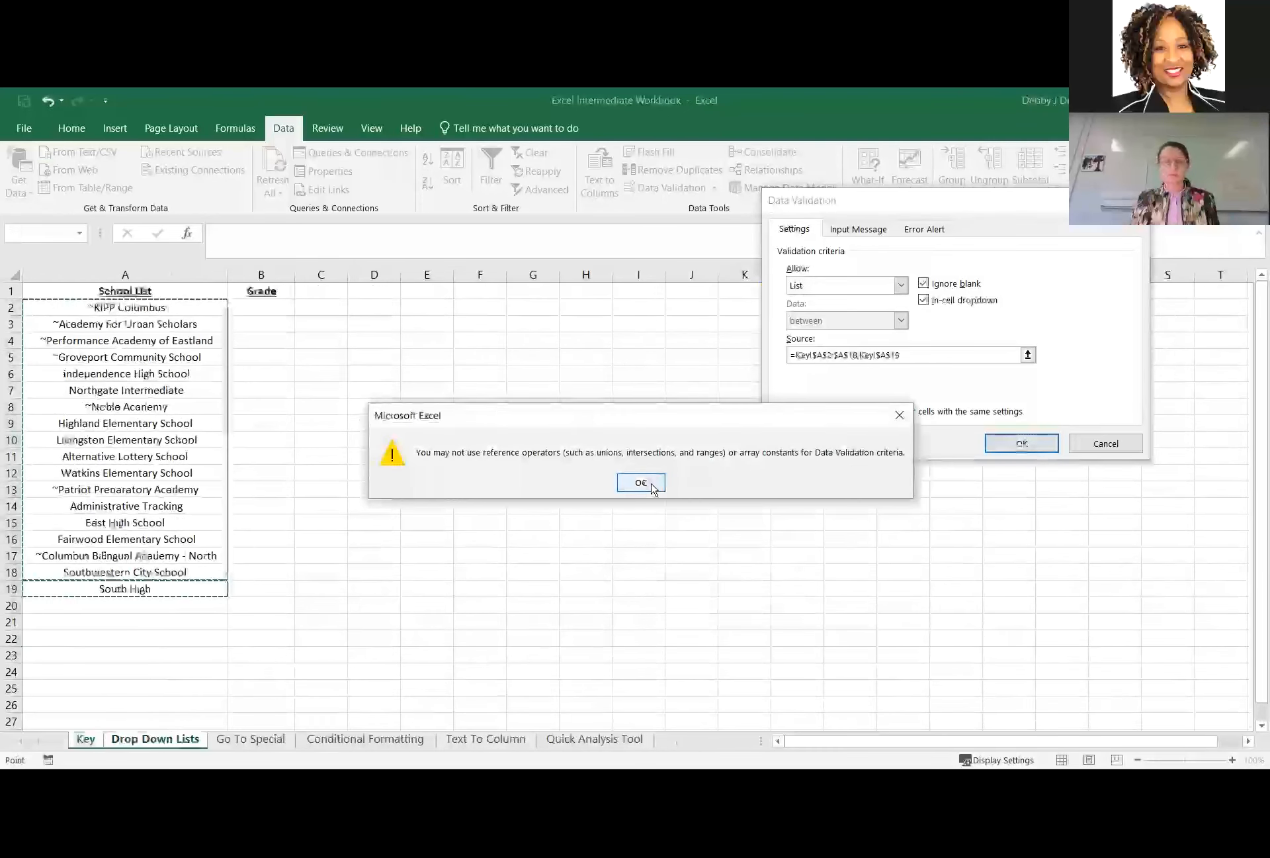
{"action": "left_click", "coordinate": [651, 486]}
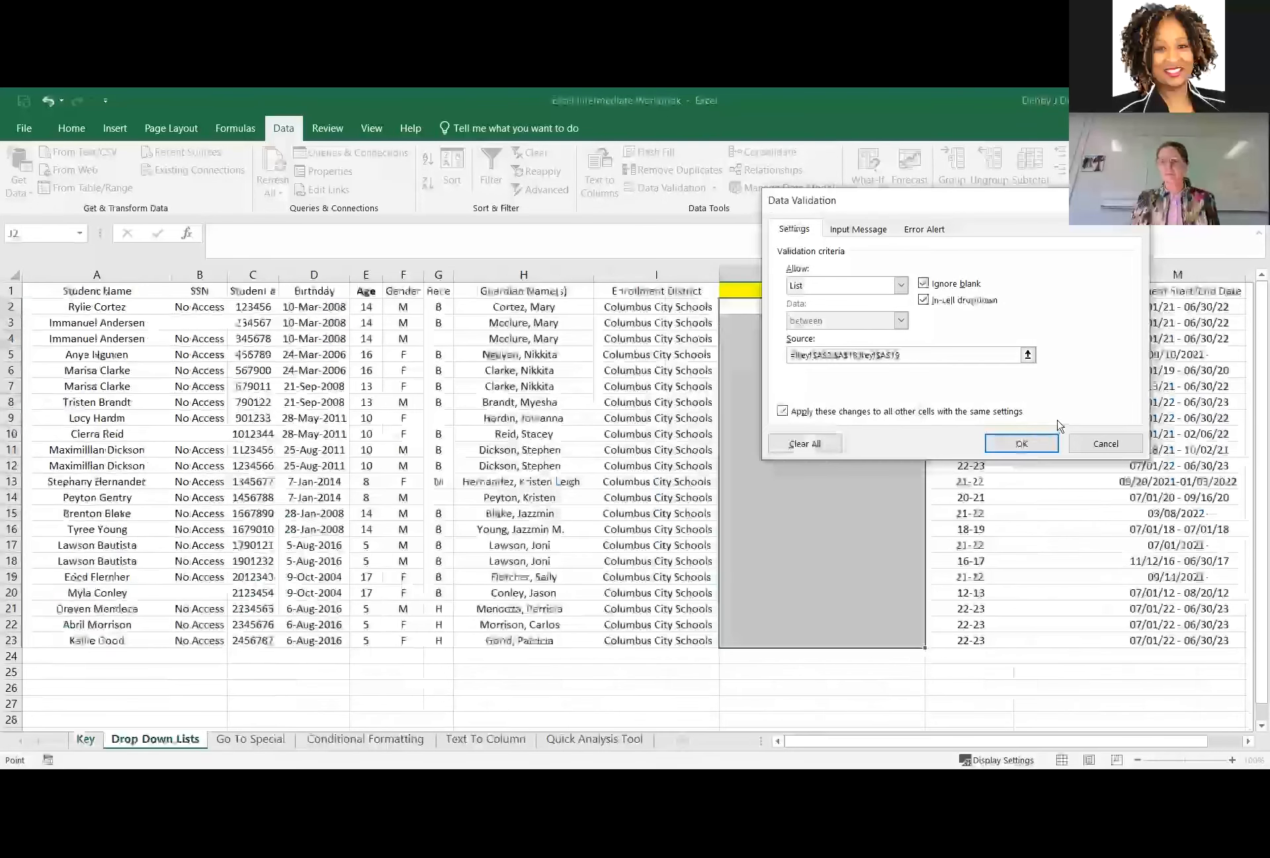
{"action": "left_click", "coordinate": [1021, 443]}
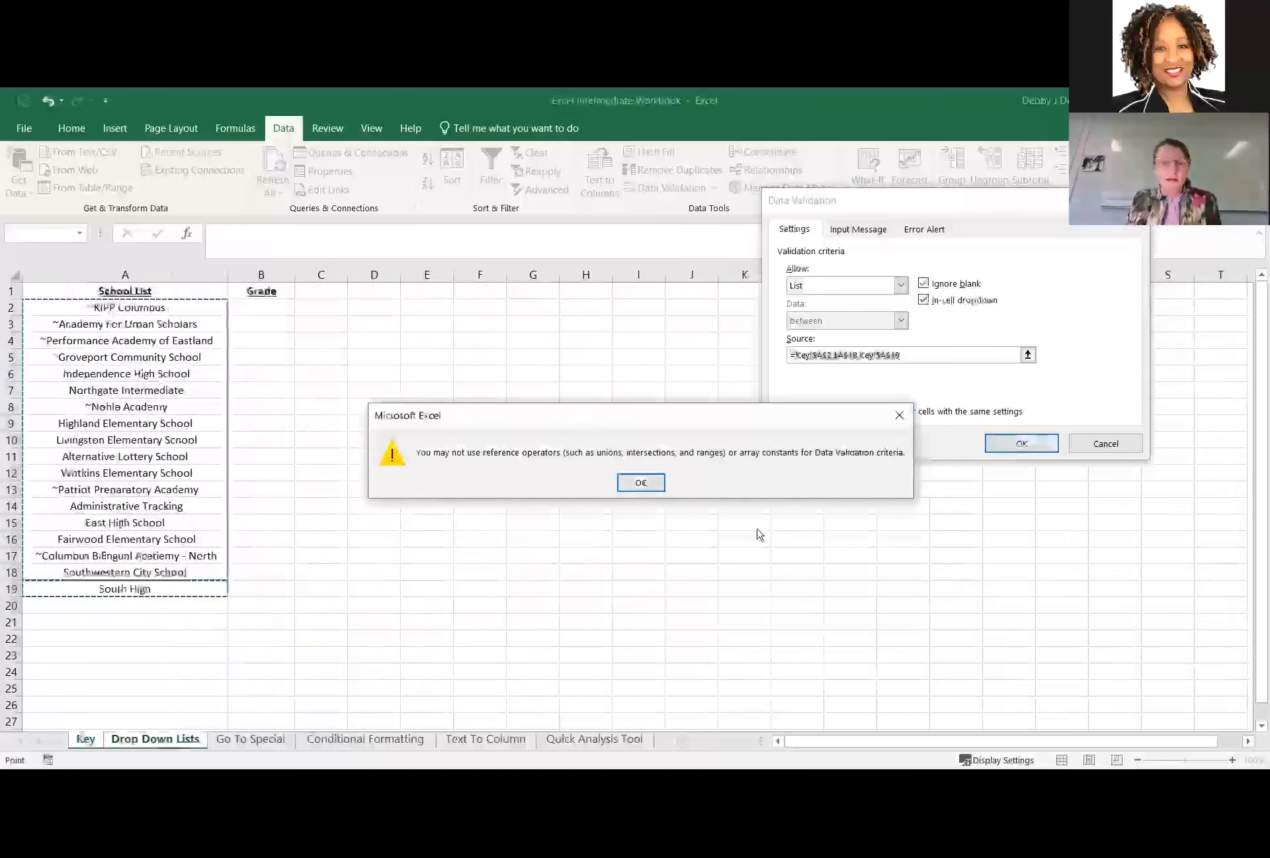
{"action": "left_click", "coordinate": [659, 488]}
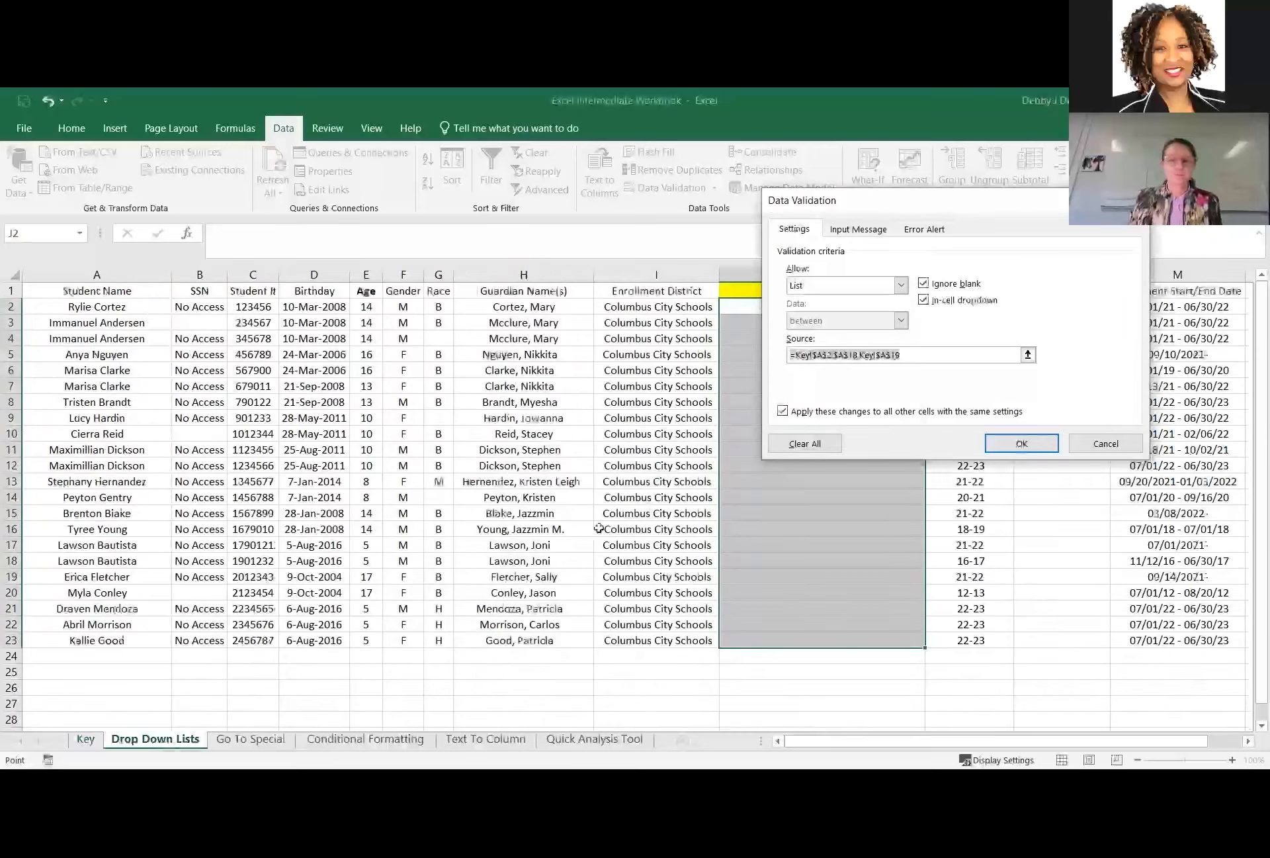
Try to correct the school list source by deleting the row number 19 from its second reference.
{"action": "left_click", "coordinate": [960, 354]}
{"action": "left_click", "coordinate": [1027, 356]}
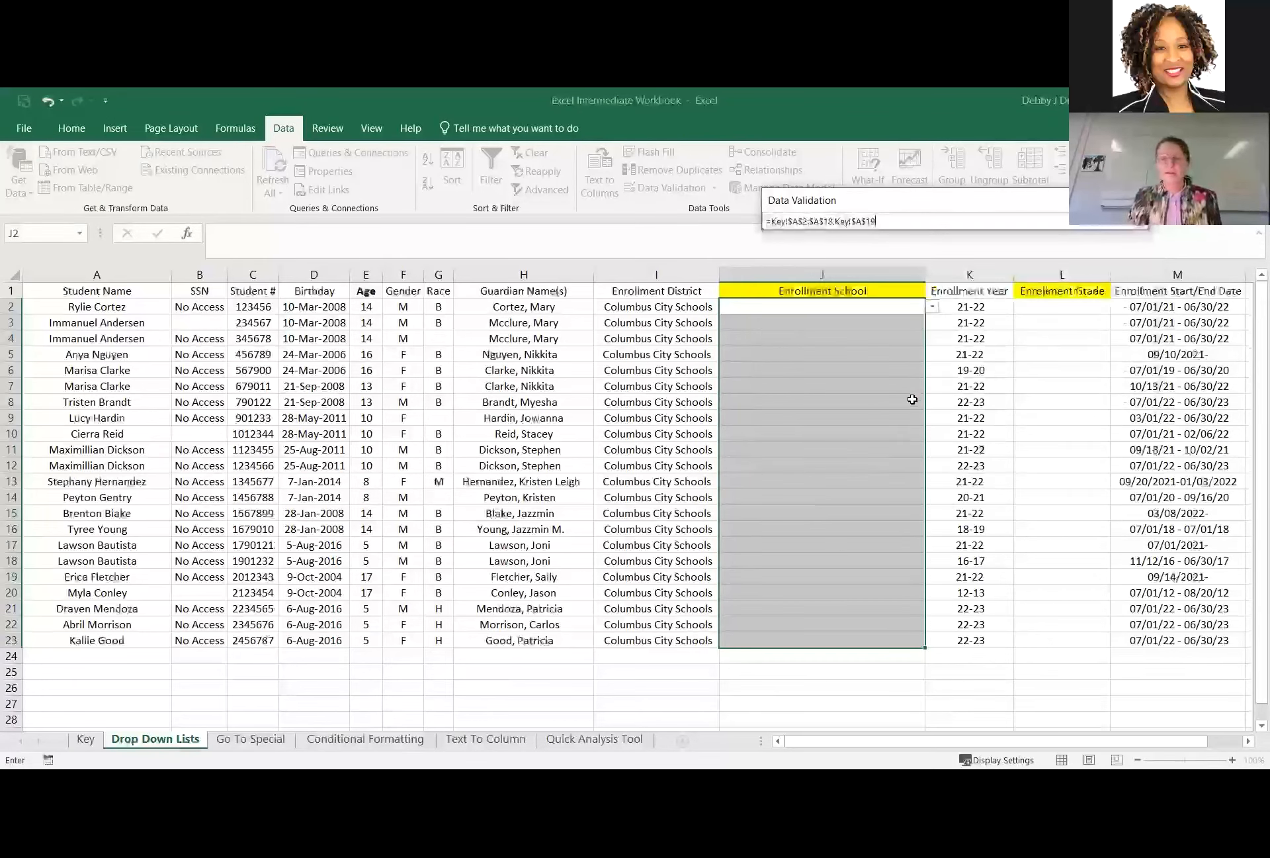
{"action": "left_click", "coordinate": [861, 307]}
{"action": "key", "text": "BackSpace"}
{"action": "key", "text": "BackSpace"}
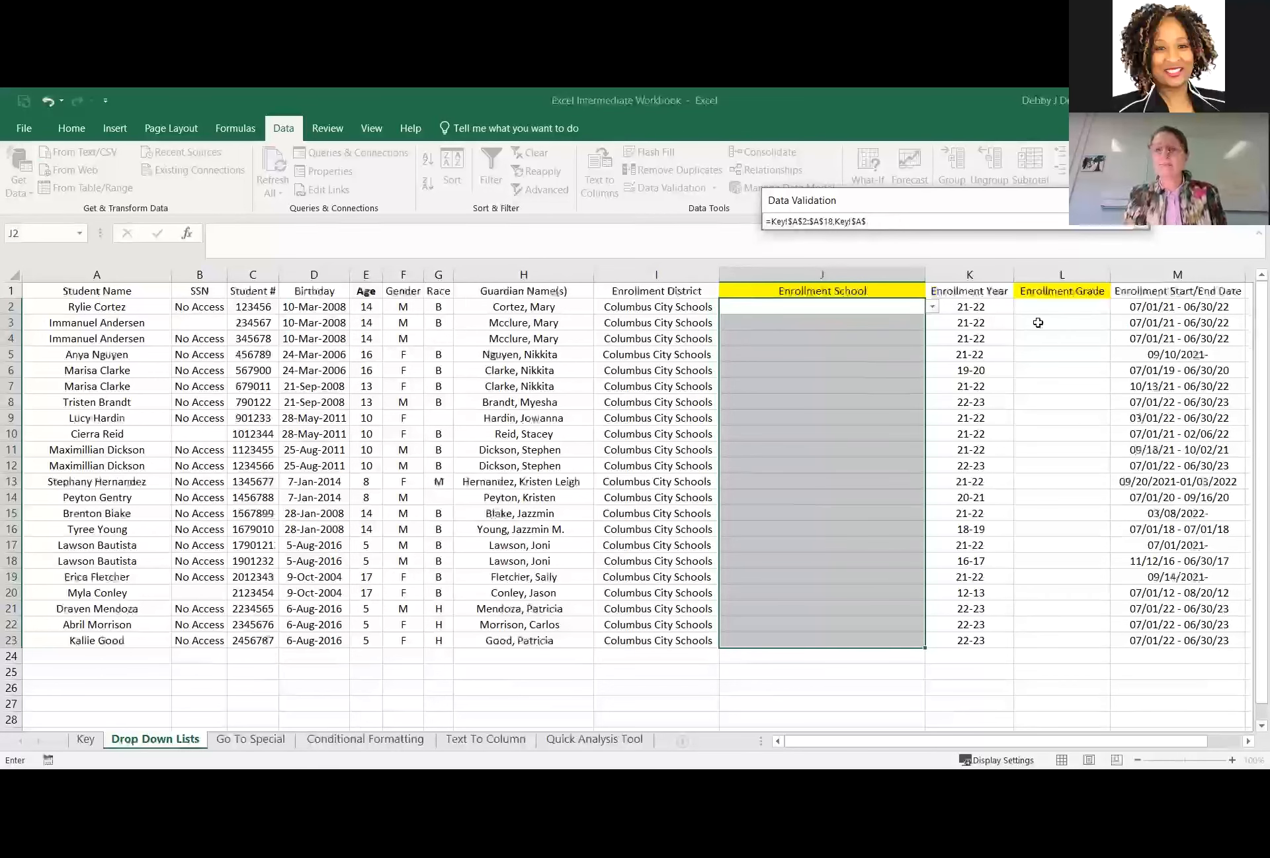
{"action": "key", "text": "Return"}
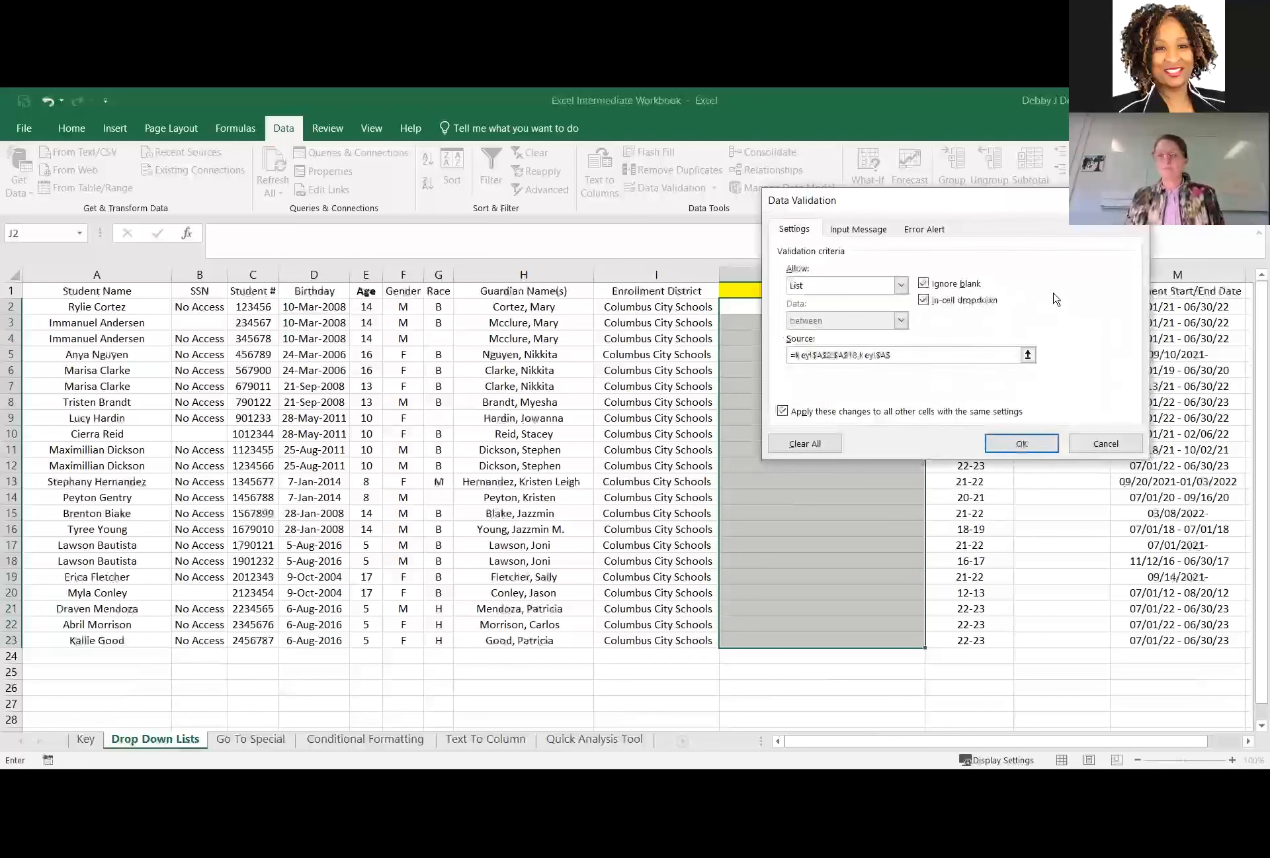
Replace the school list source with Key!$A$2:$A$19 and apply the change to all other cells with the same settings.
{"action": "left_click", "coordinate": [1027, 351]}
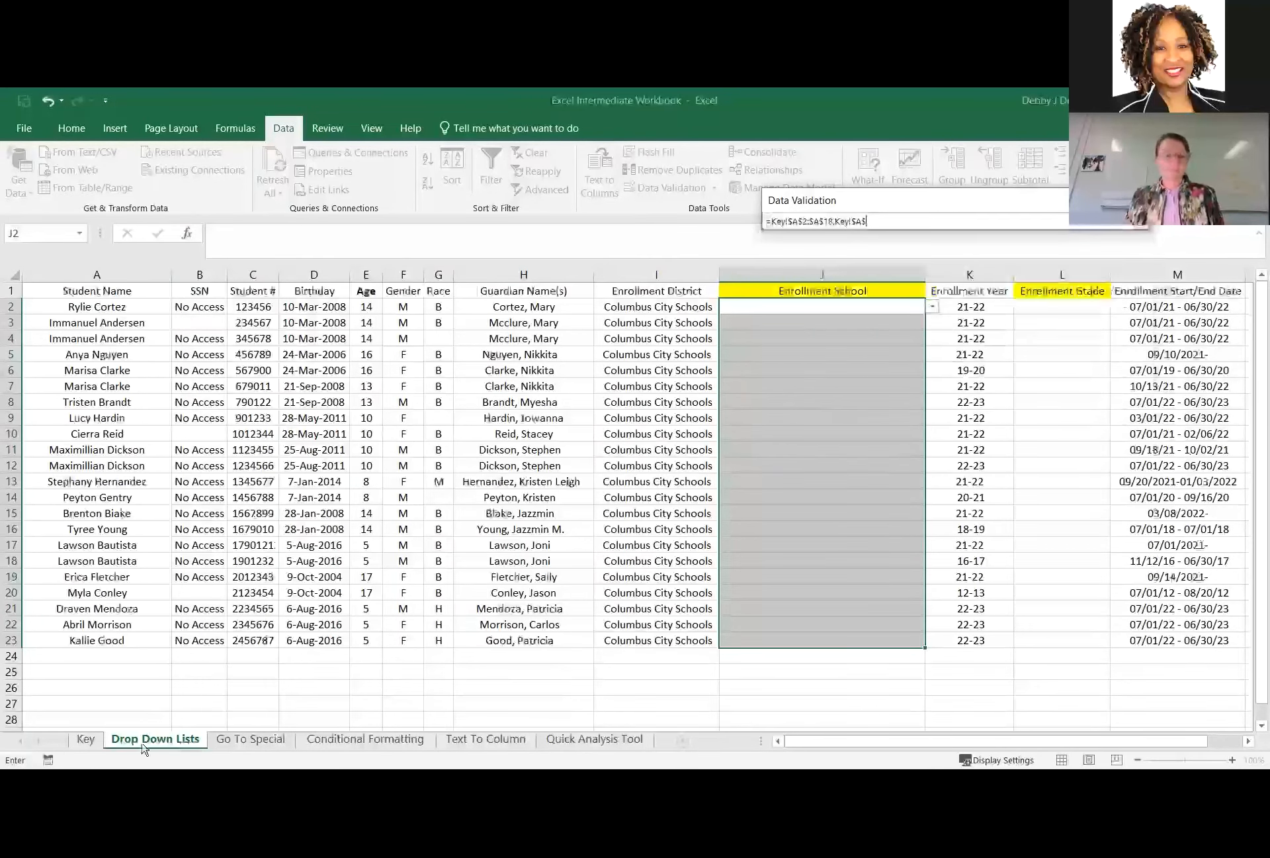
{"action": "left_click", "coordinate": [85, 739]}
{"action": "left_click", "coordinate": [158, 308]}
{"action": "left_click", "coordinate": [168, 585], "text": "shift"}
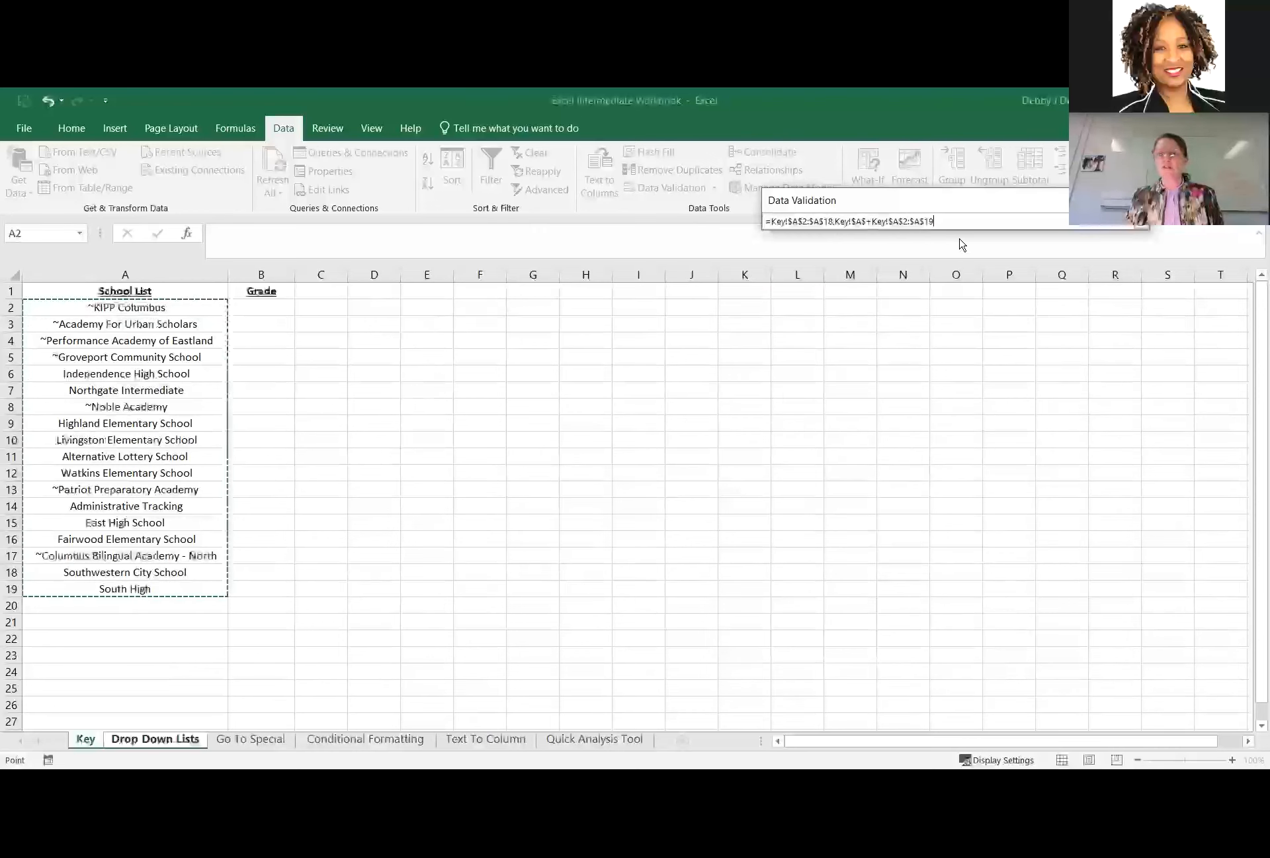
{"action": "left_click", "coordinate": [988, 223]}
{"action": "left_click_drag", "start_coordinate": [988, 222], "coordinate": [762, 219]}
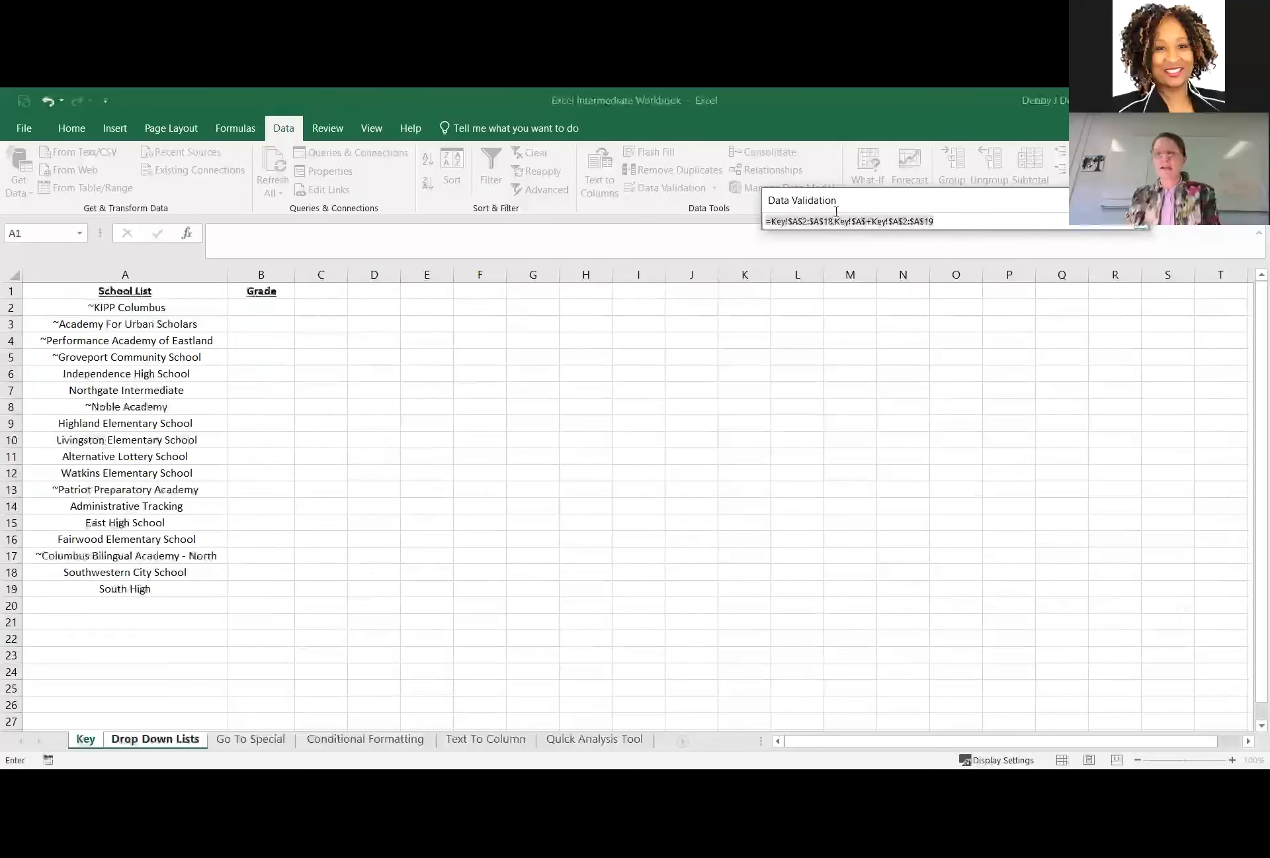
{"action": "key", "text": "BackSpace"}
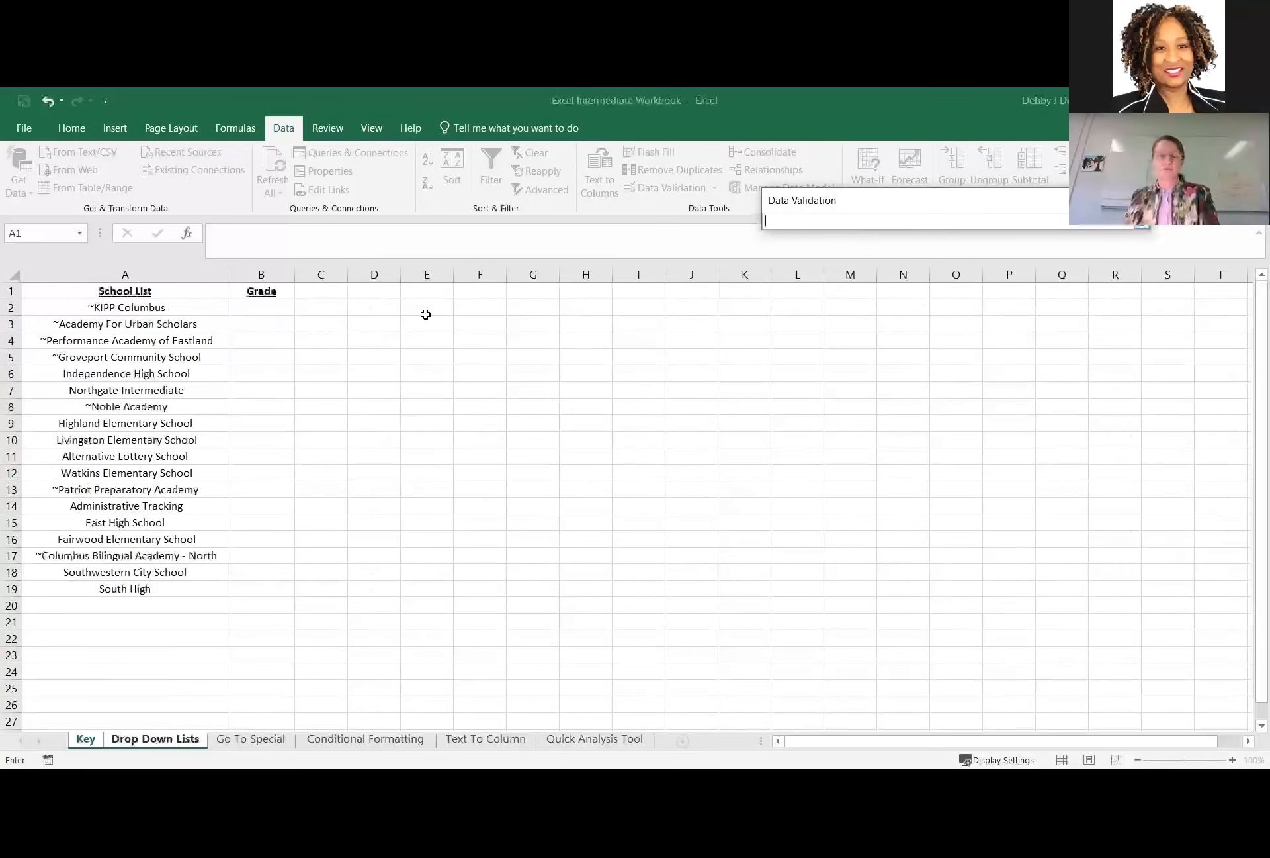
{"action": "left_click", "coordinate": [137, 309]}
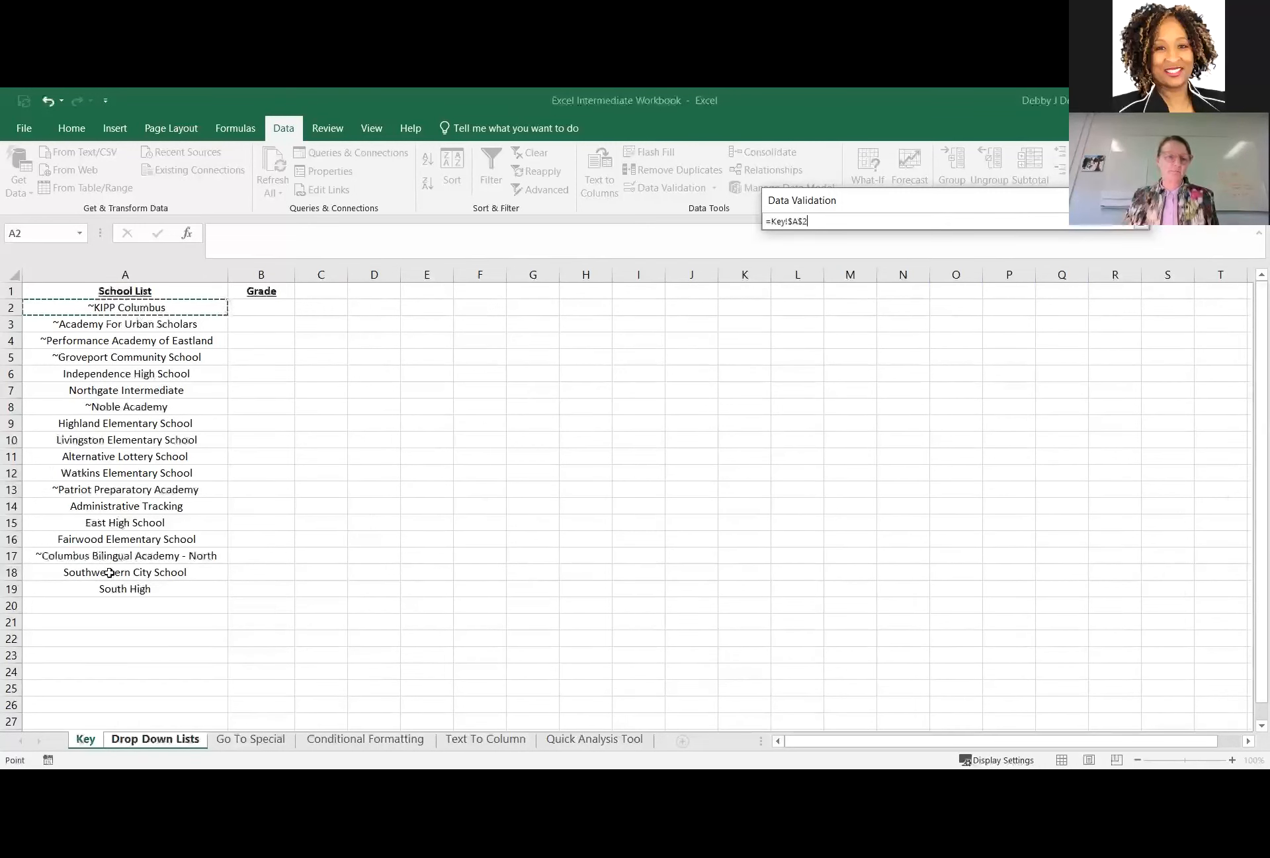
{"action": "key", "text": "ctrl+shift+Down"}
{"action": "left_click", "coordinate": [1139, 225]}
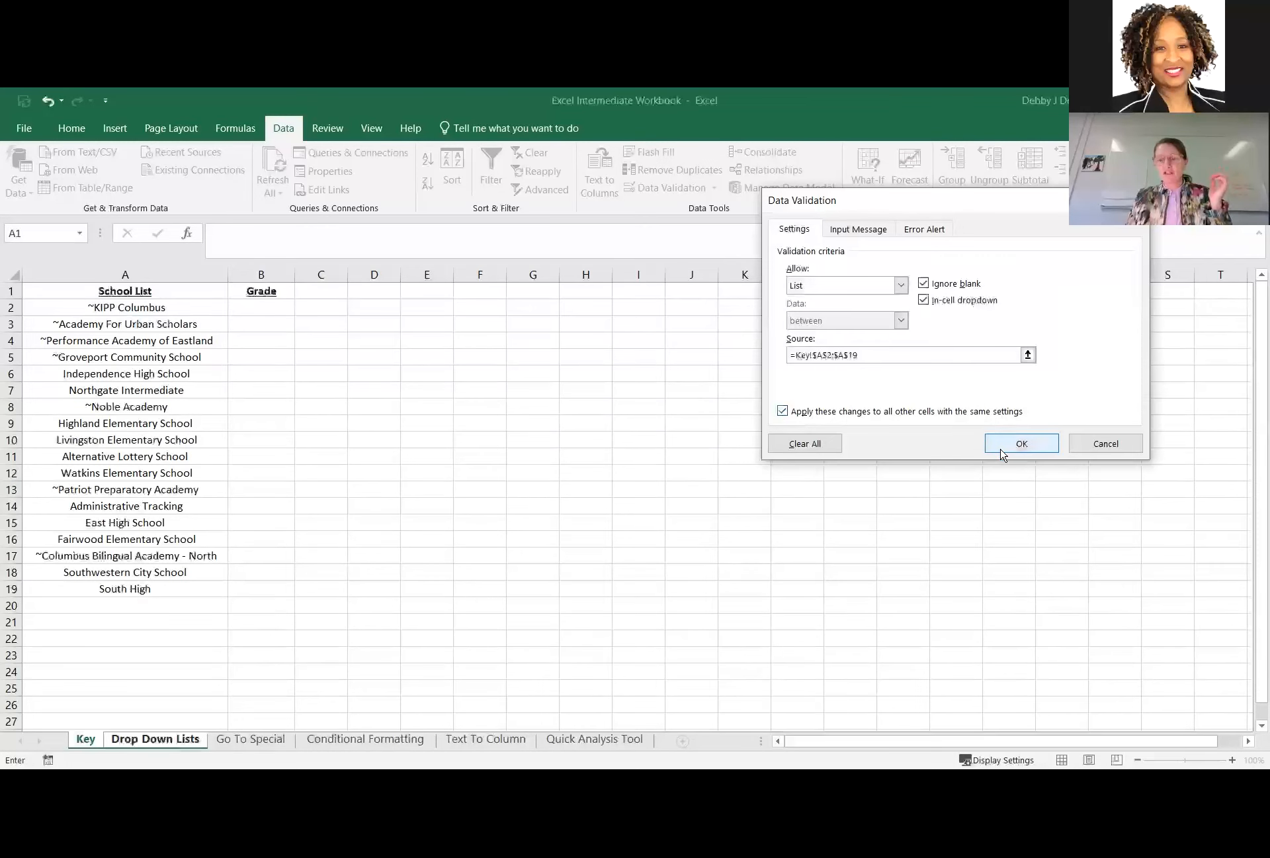
{"action": "key", "text": "Return"}
Check the updated school drop-down lists in Enrollment School cells J4 and J14 for South High.
{"action": "left_click", "coordinate": [865, 336]}
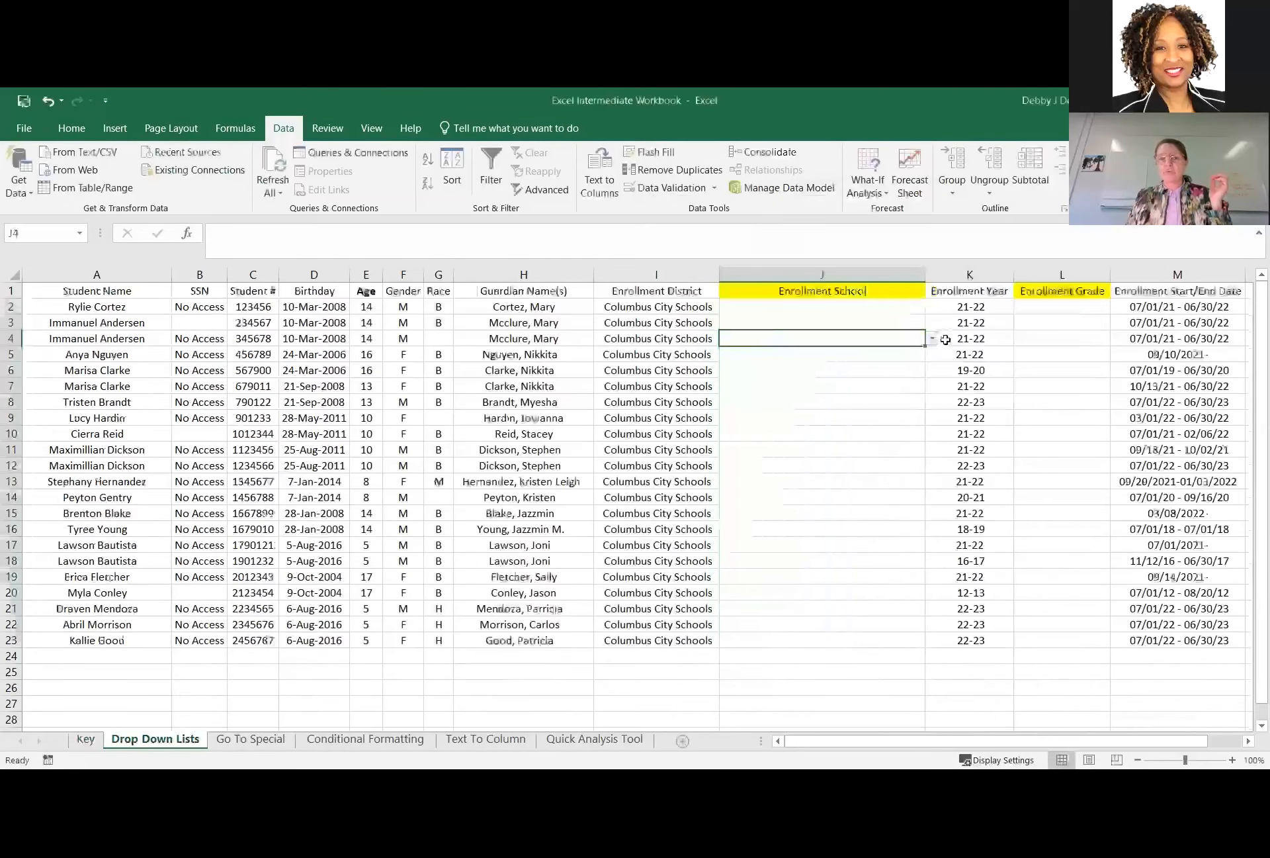
{"action": "left_click", "coordinate": [932, 338]}
{"action": "scroll", "coordinate": [823, 391], "scroll_direction": "down", "scroll_amount": 5}
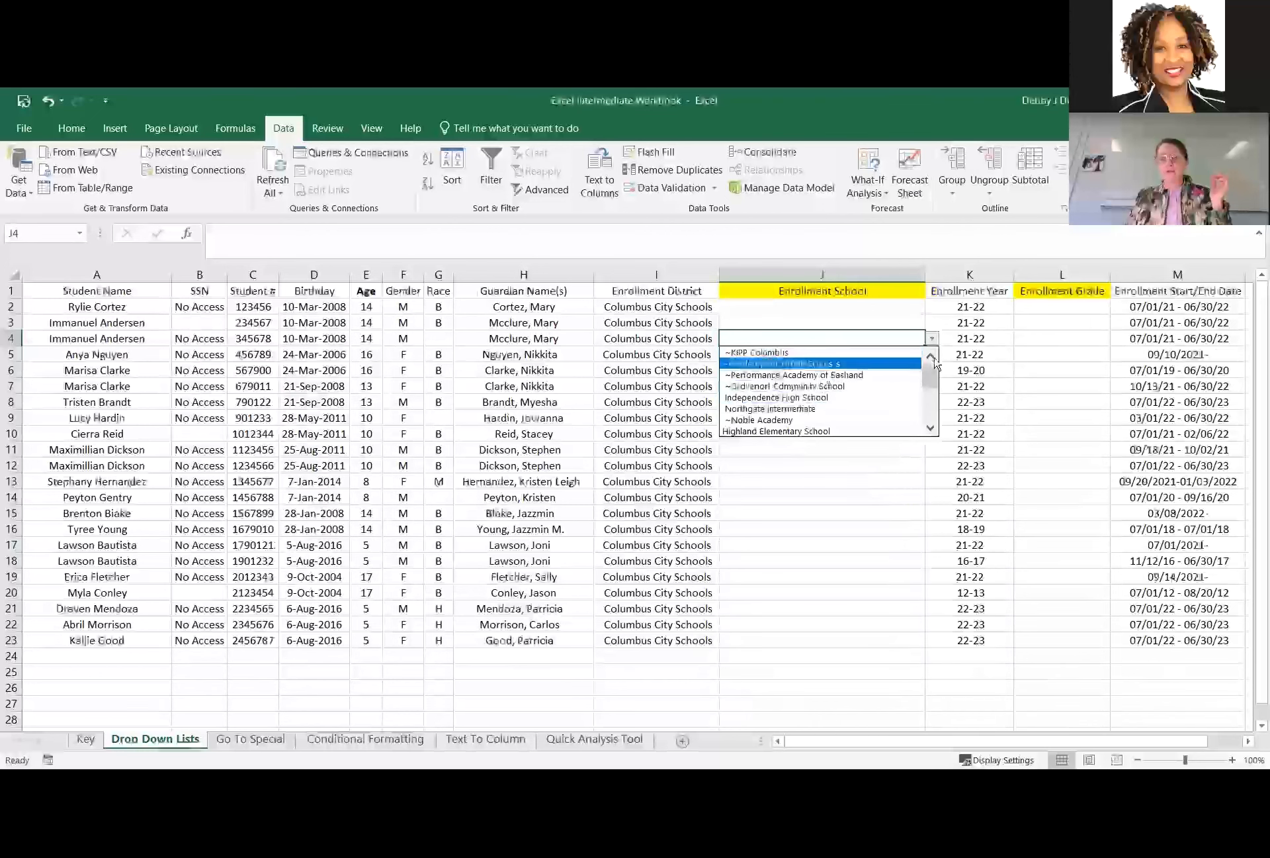
{"action": "left_click", "coordinate": [822, 509]}
{"action": "left_click", "coordinate": [896, 497]}
{"action": "left_click", "coordinate": [933, 498]}
{"action": "scroll", "coordinate": [931, 552], "scroll_direction": "down", "scroll_amount": 5}
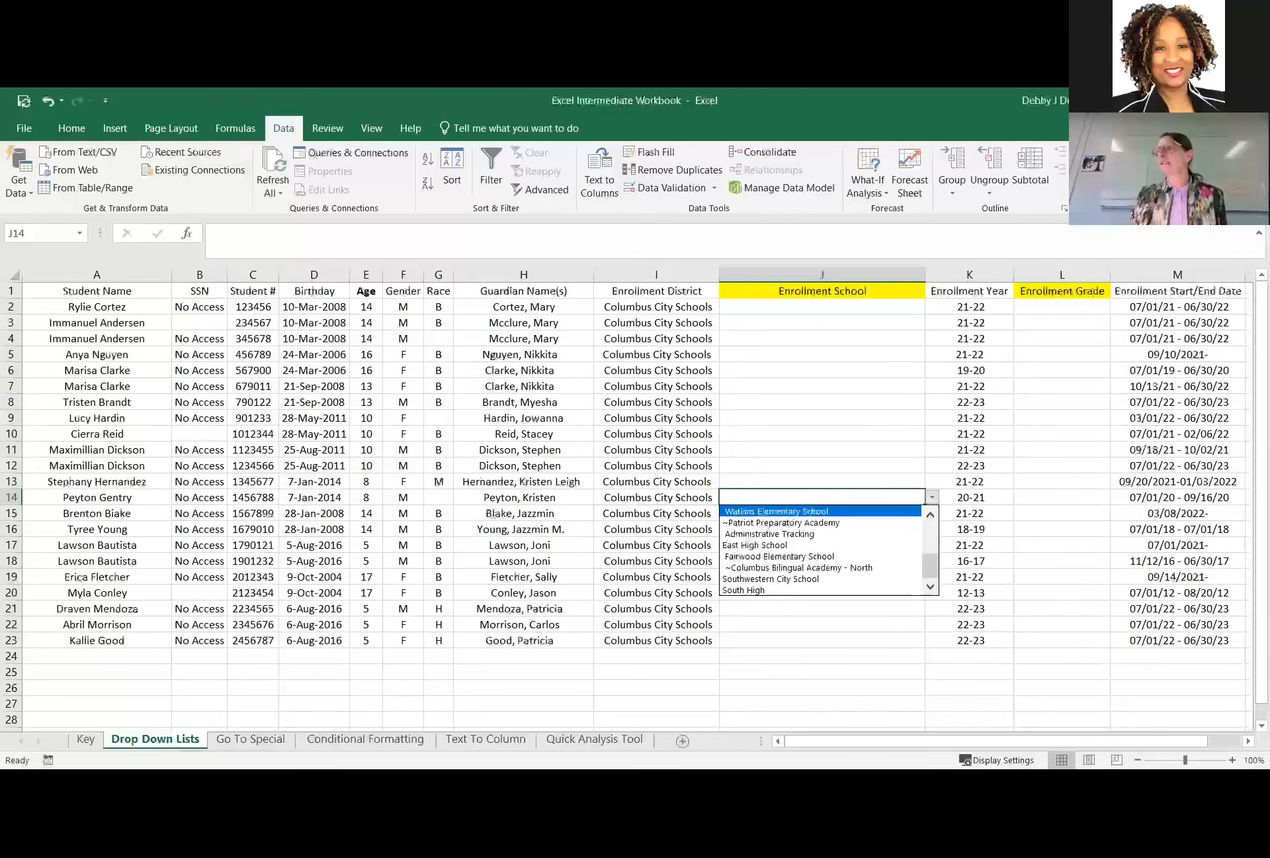
{"action": "key", "text": "Escape"}
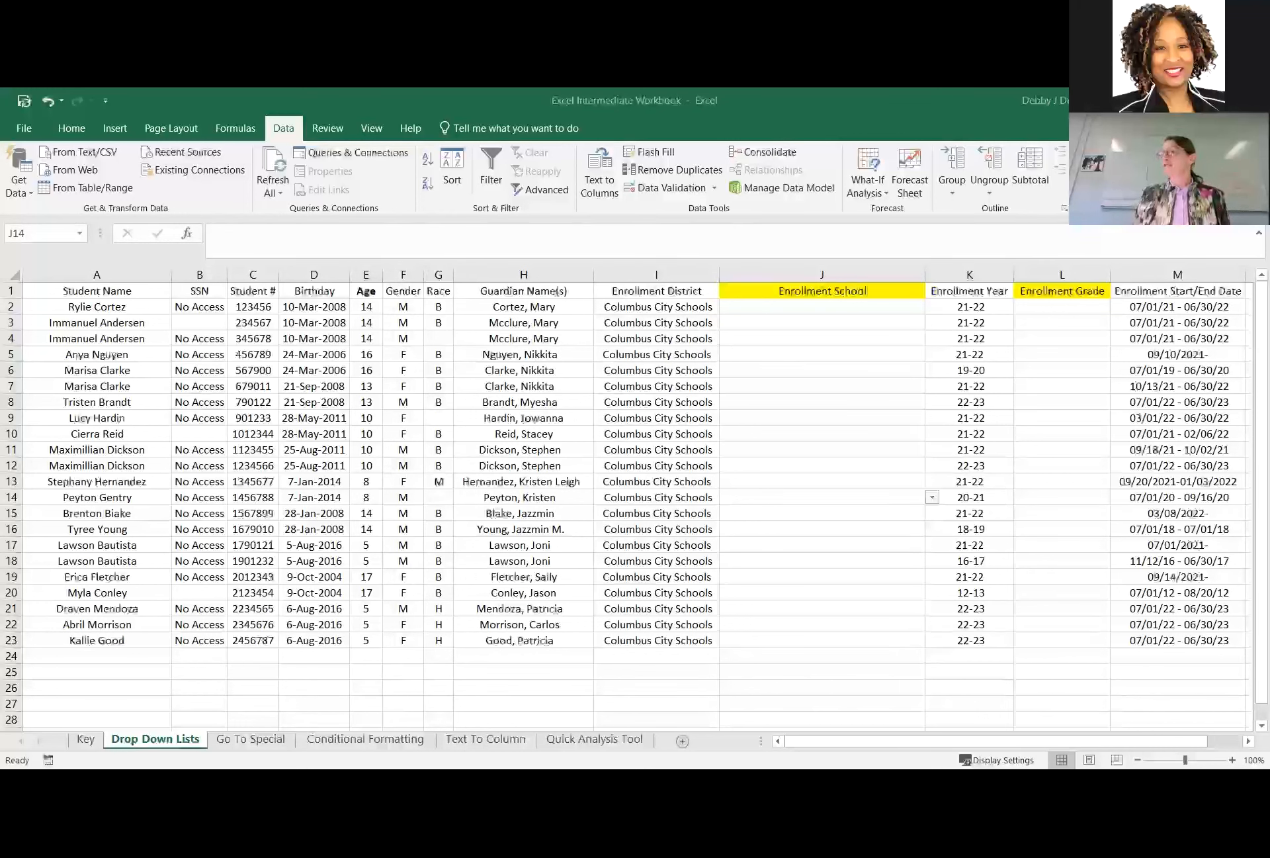
Switch to the Go To Special sheet and view the Go To dialog and its special selection options.
{"action": "left_click", "coordinate": [263, 739]}
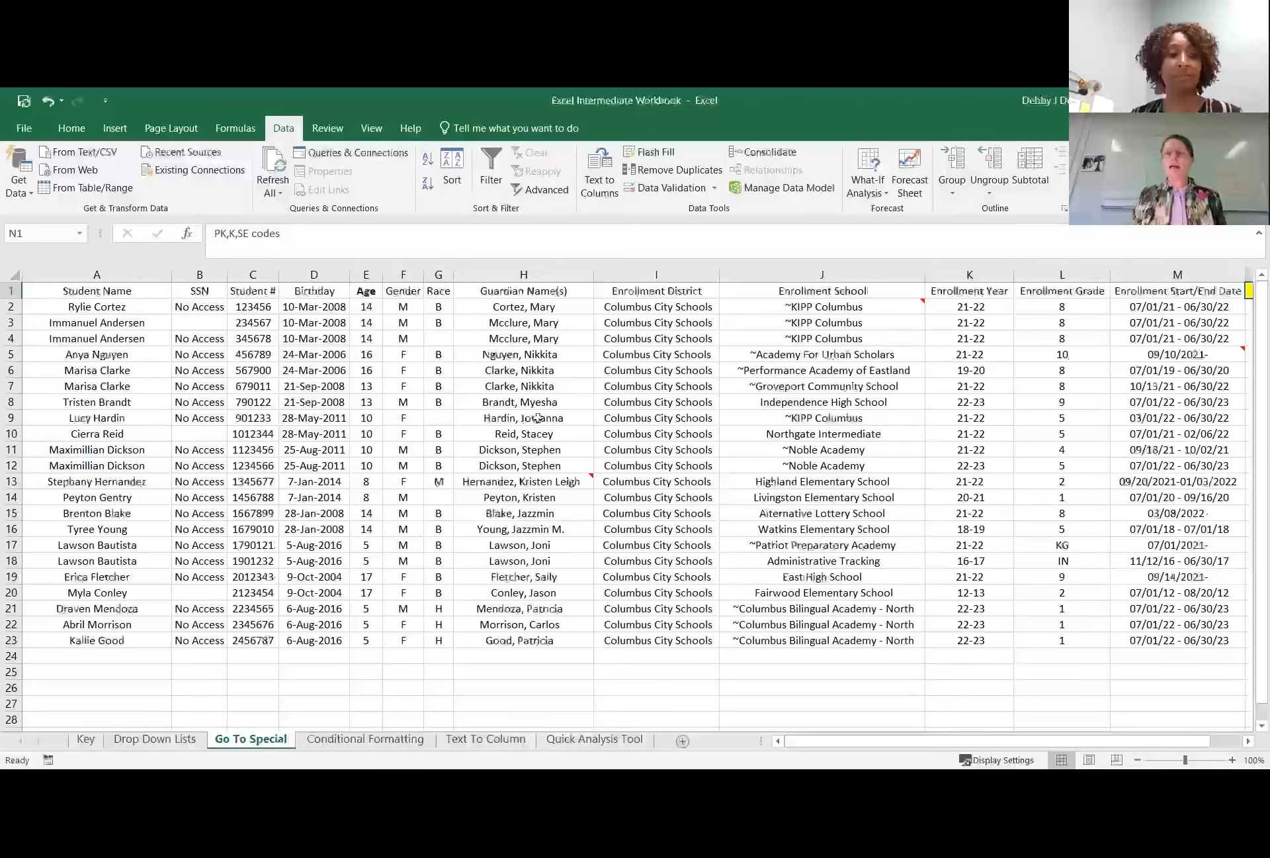
{"action": "left_click", "coordinate": [69, 132]}
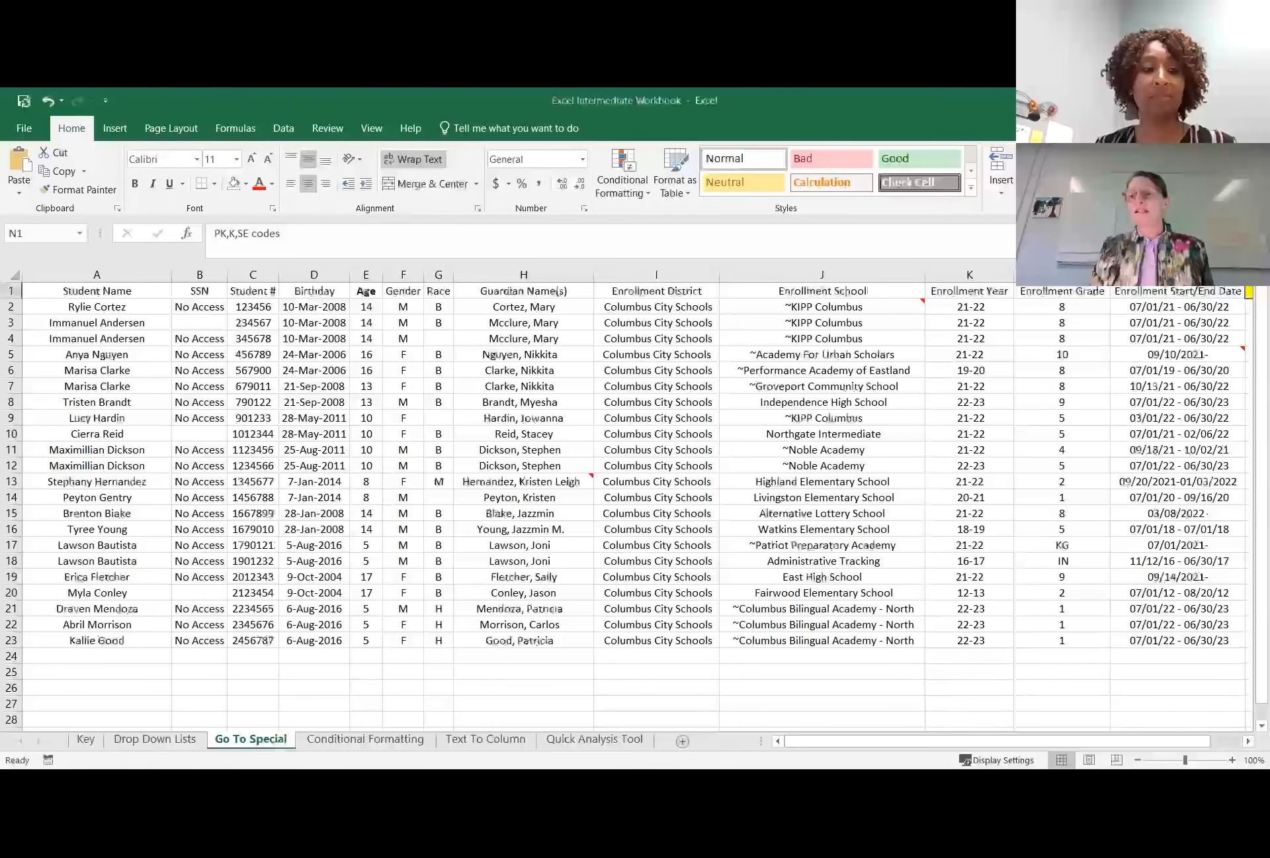
{"action": "left_click", "coordinate": [1230, 174]}
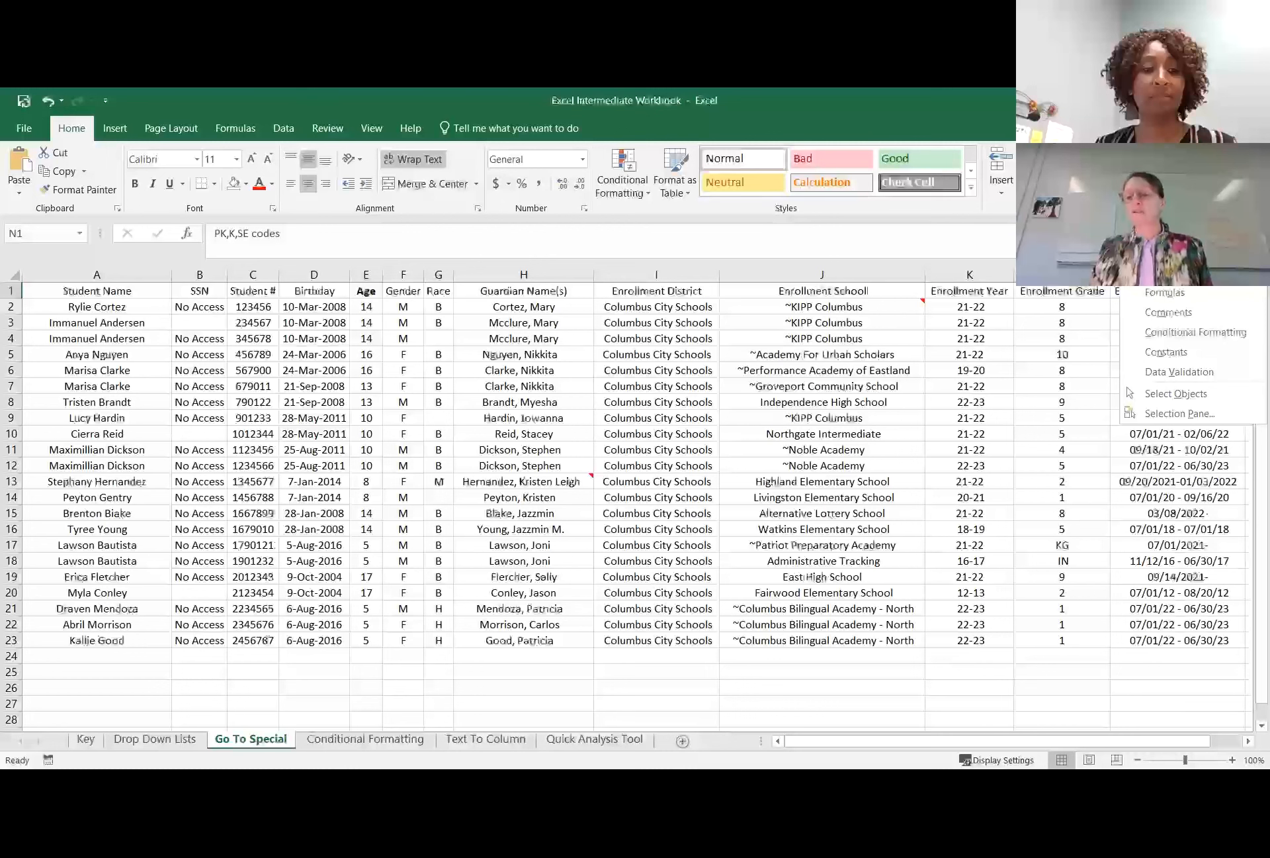
{"action": "left_click", "coordinate": [1161, 252]}
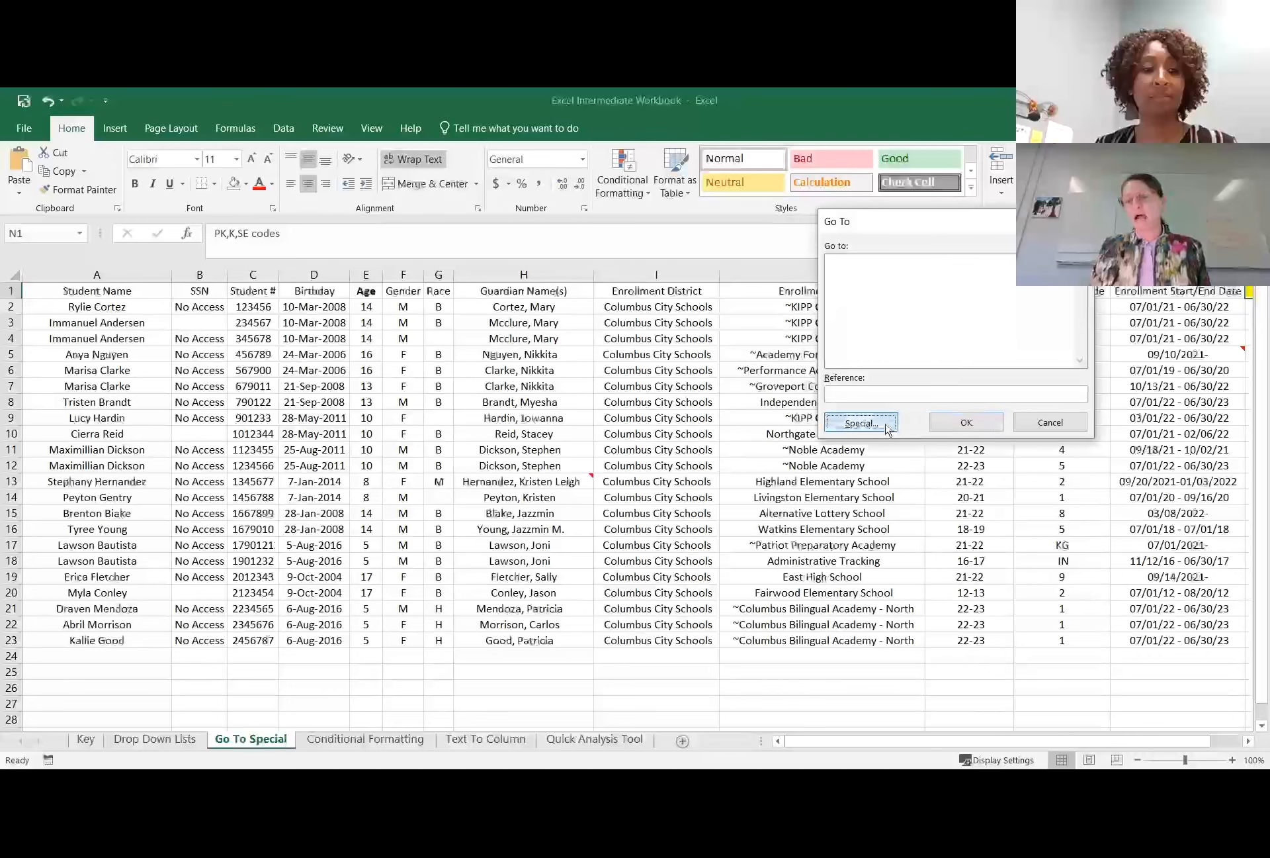
{"action": "left_click", "coordinate": [860, 422]}
{"action": "key", "text": "Escape"}
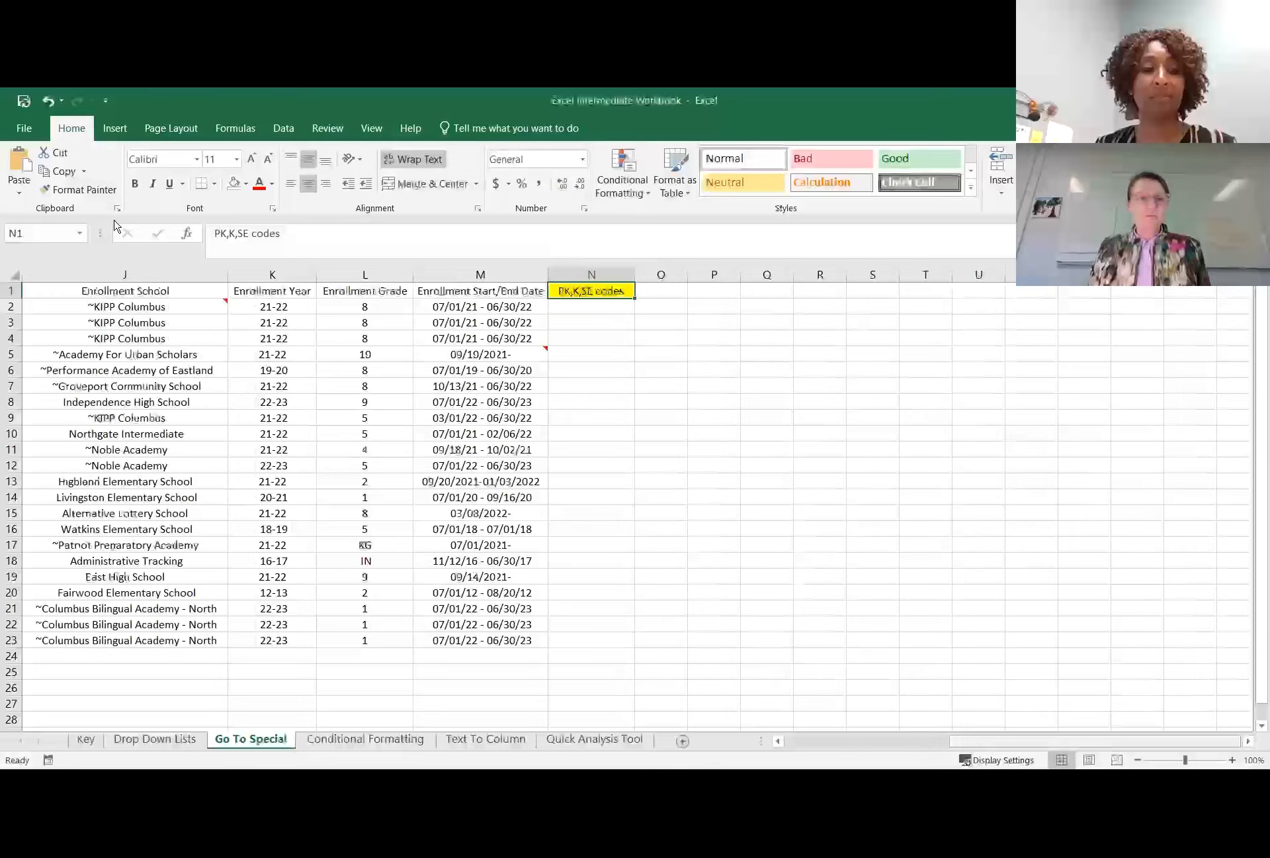
Select all blank cells in the student data with Go To Special, starting from cell D3.
{"action": "left_click_drag", "start_coordinate": [1006, 746], "coordinate": [821, 746]}
{"action": "left_click", "coordinate": [298, 323]}
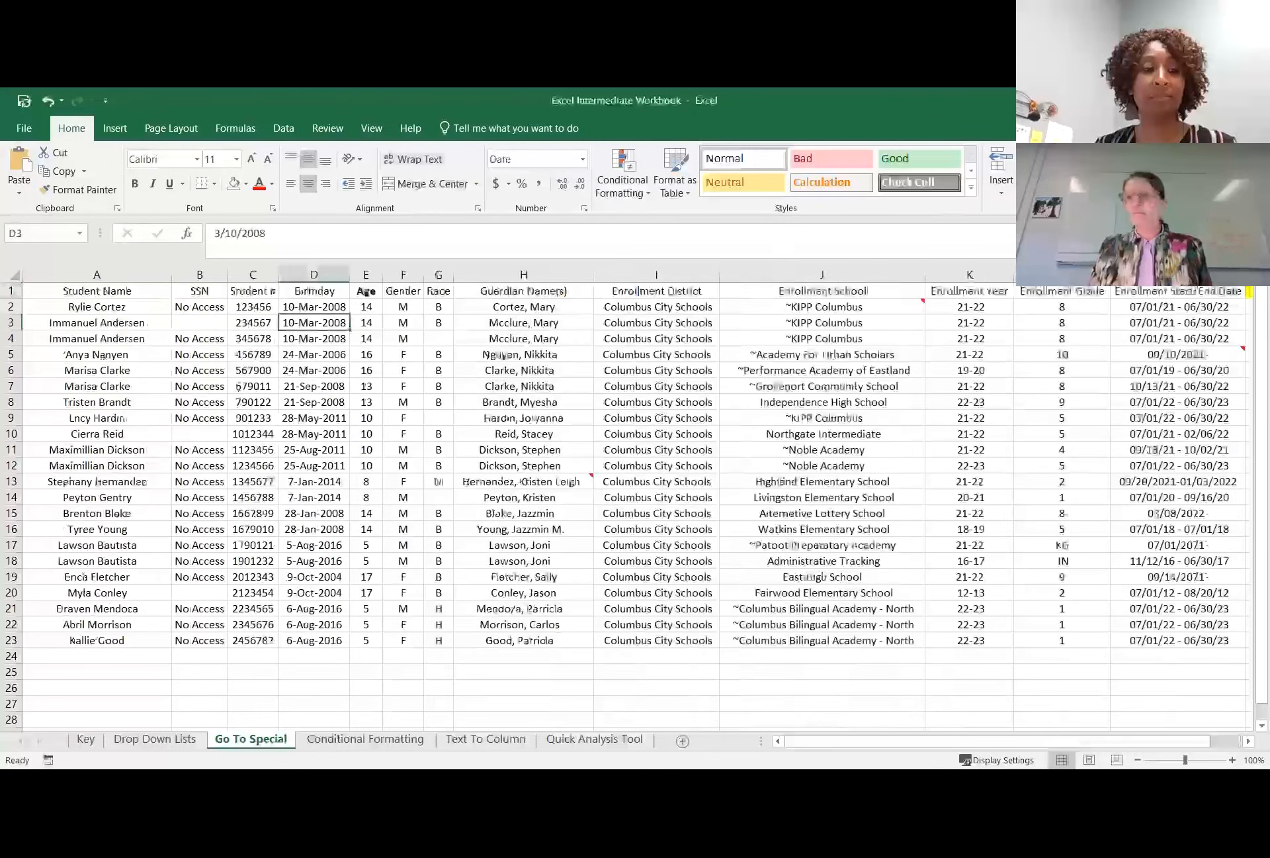
{"action": "left_click", "coordinate": [1216, 175]}
{"action": "left_click", "coordinate": [1171, 270]}
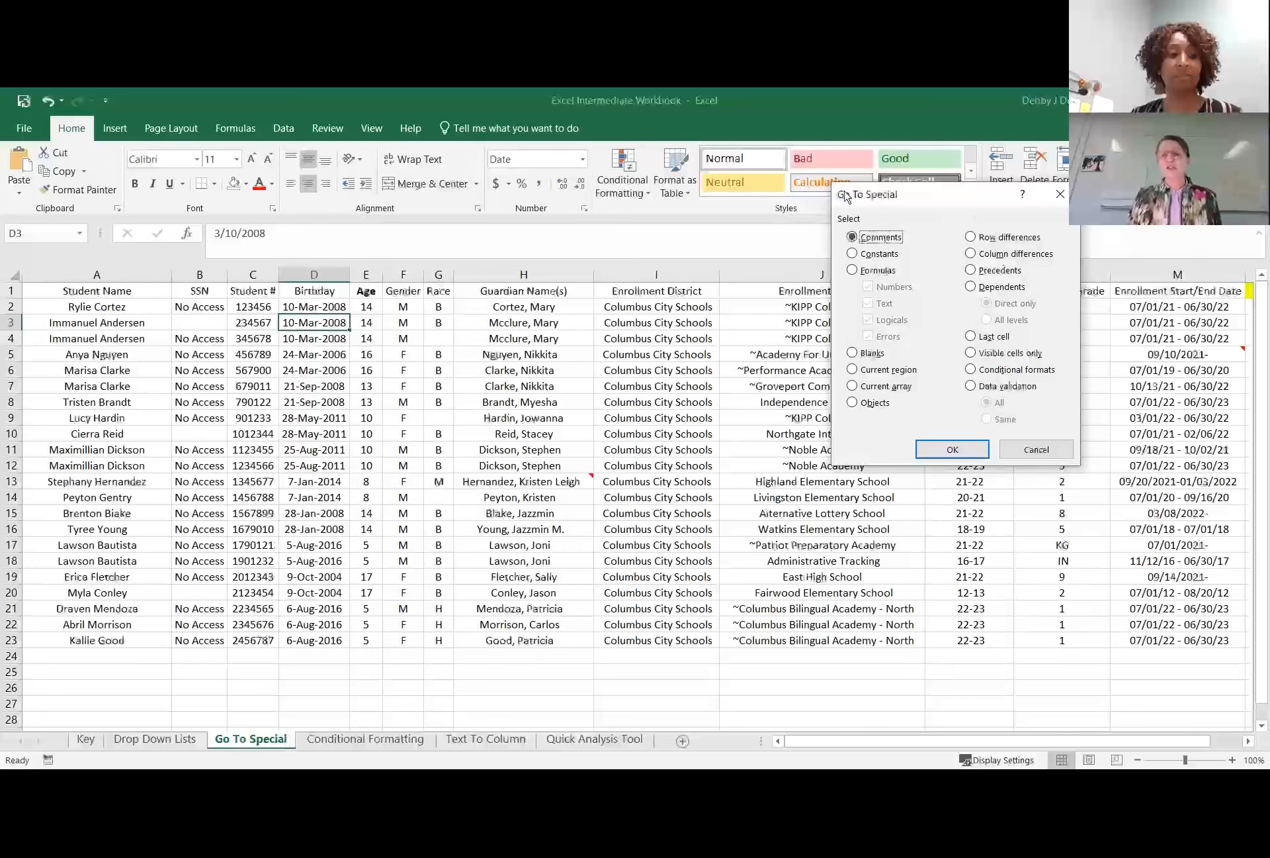
{"action": "left_click", "coordinate": [857, 352]}
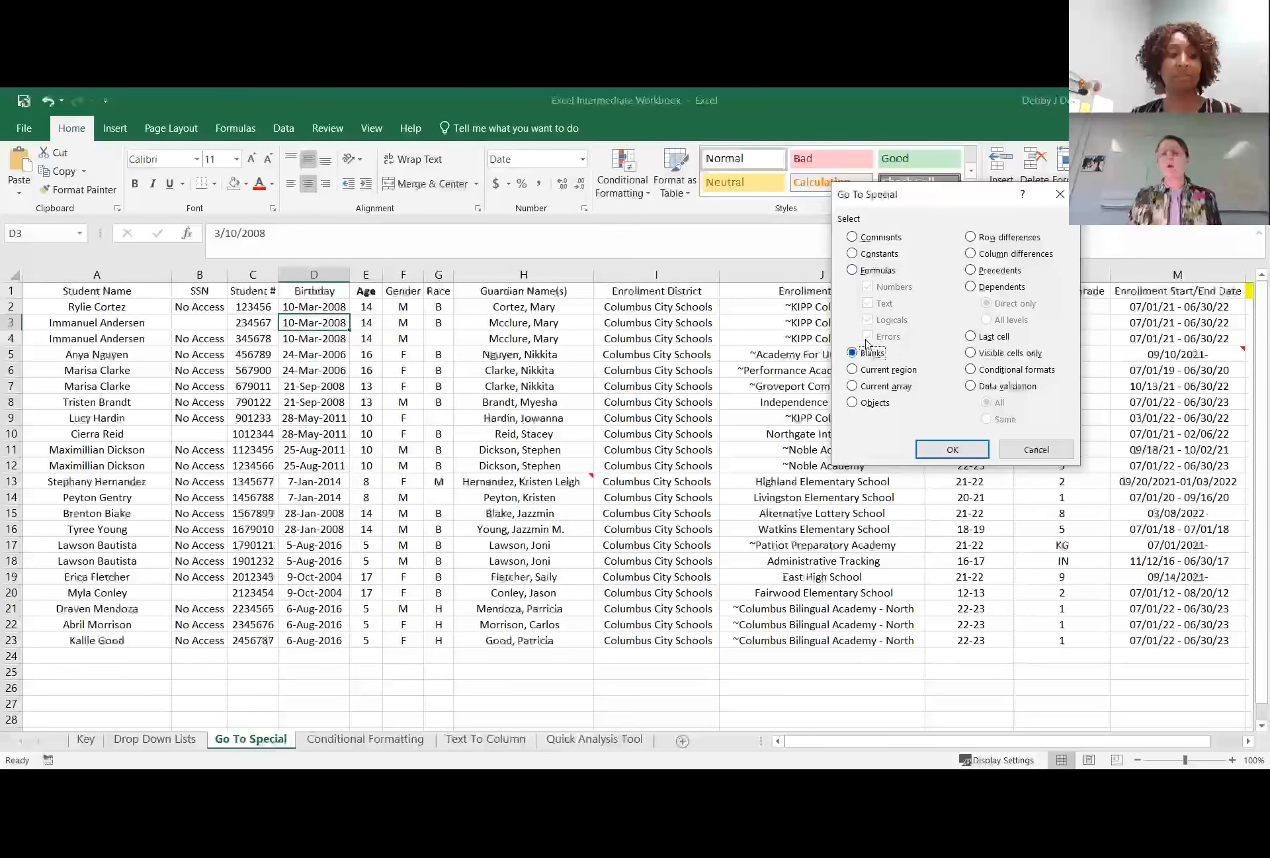
{"action": "left_click", "coordinate": [954, 449]}
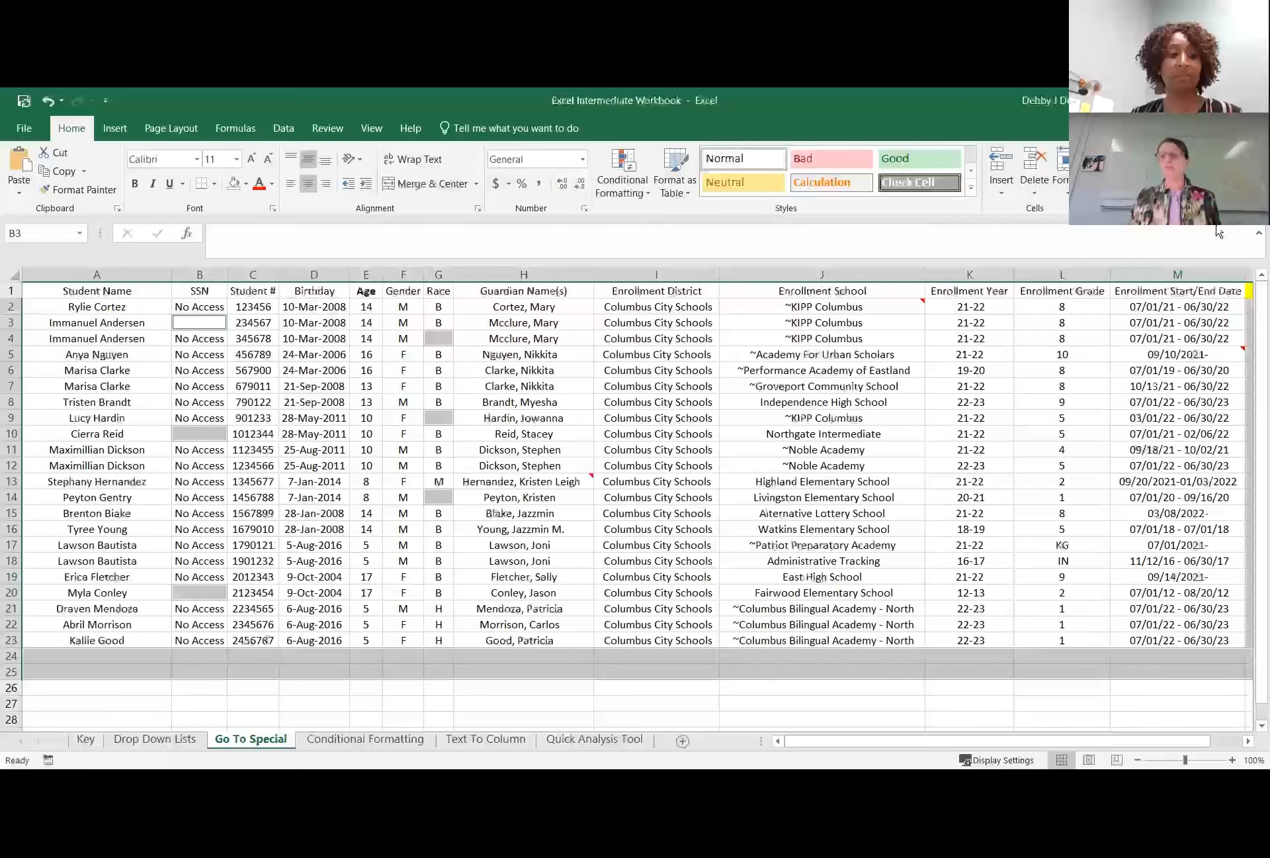
{"action": "left_click", "coordinate": [1219, 183]}
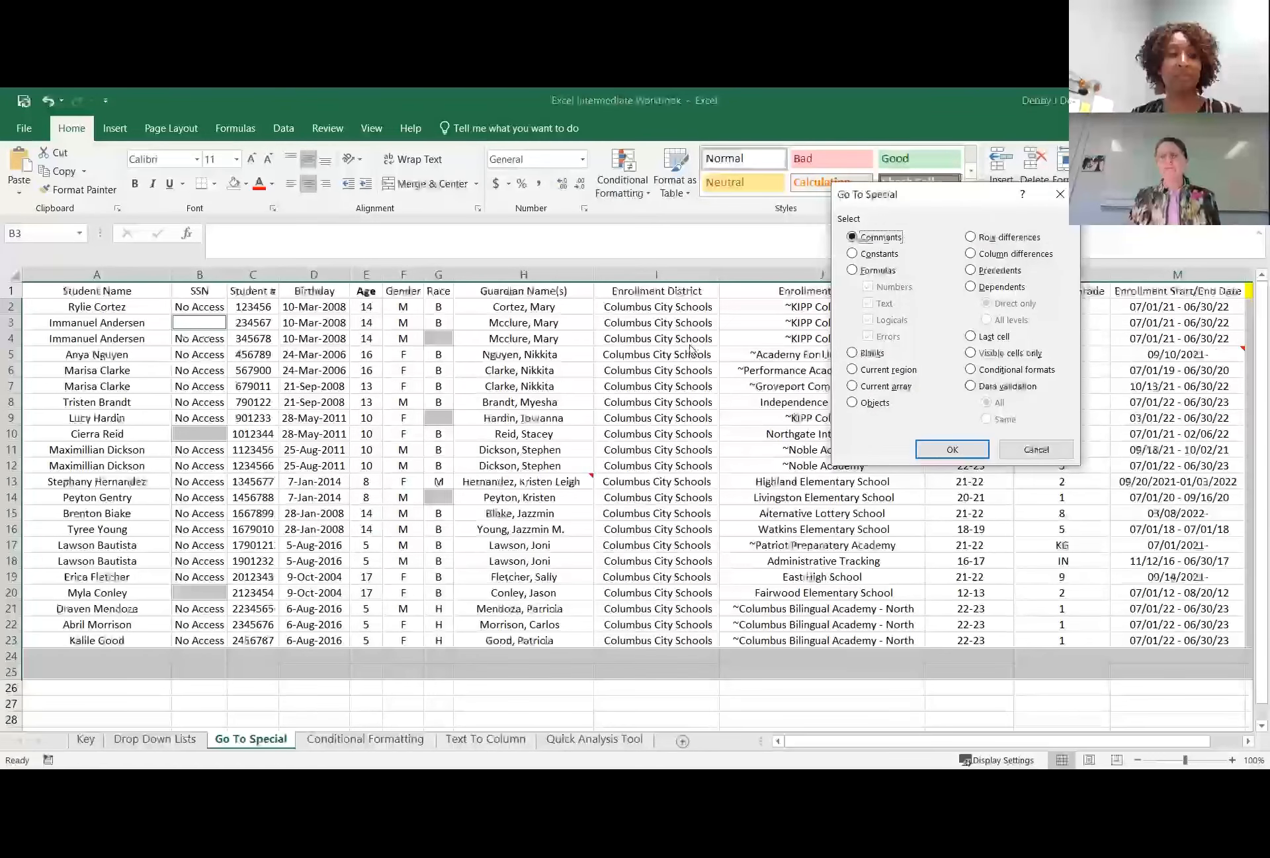
{"action": "left_click", "coordinate": [853, 272]}
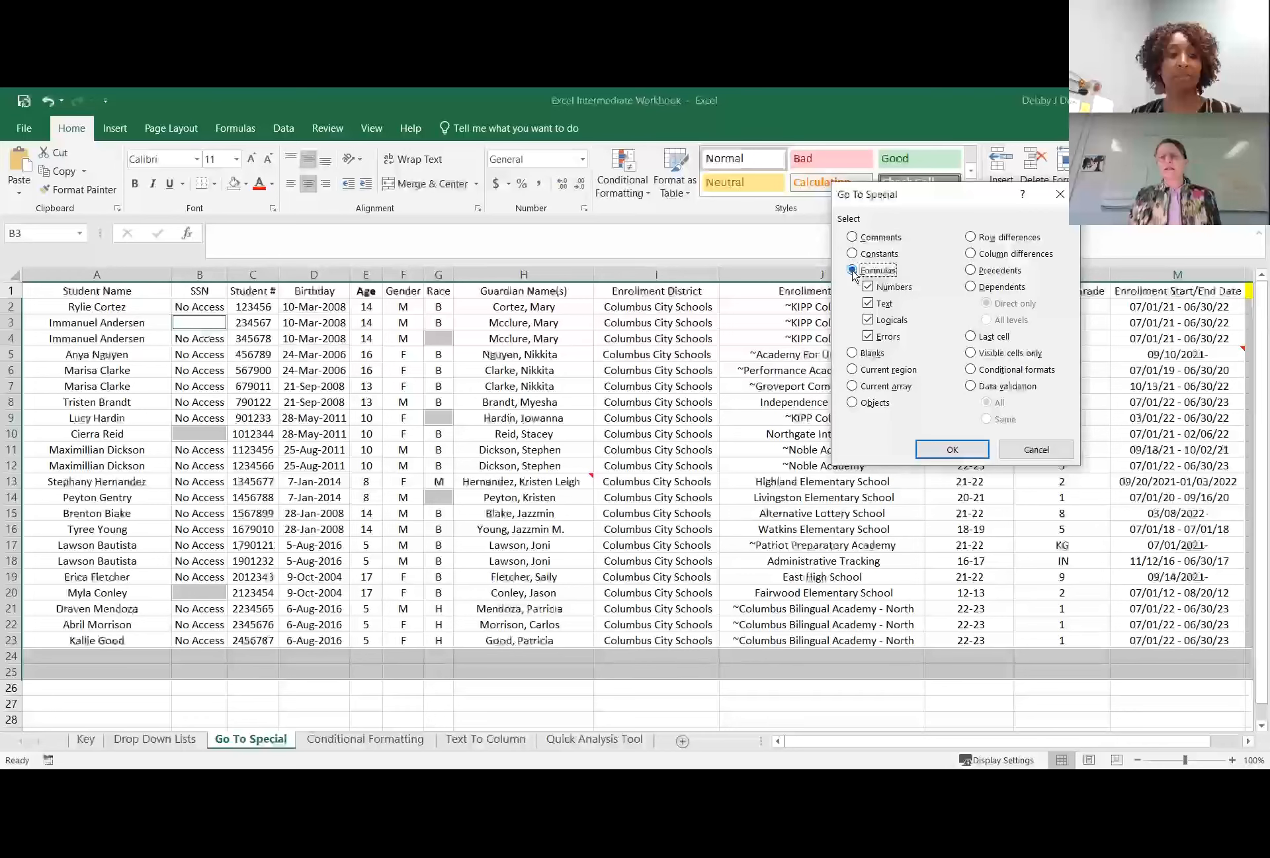
{"action": "left_click", "coordinate": [853, 254]}
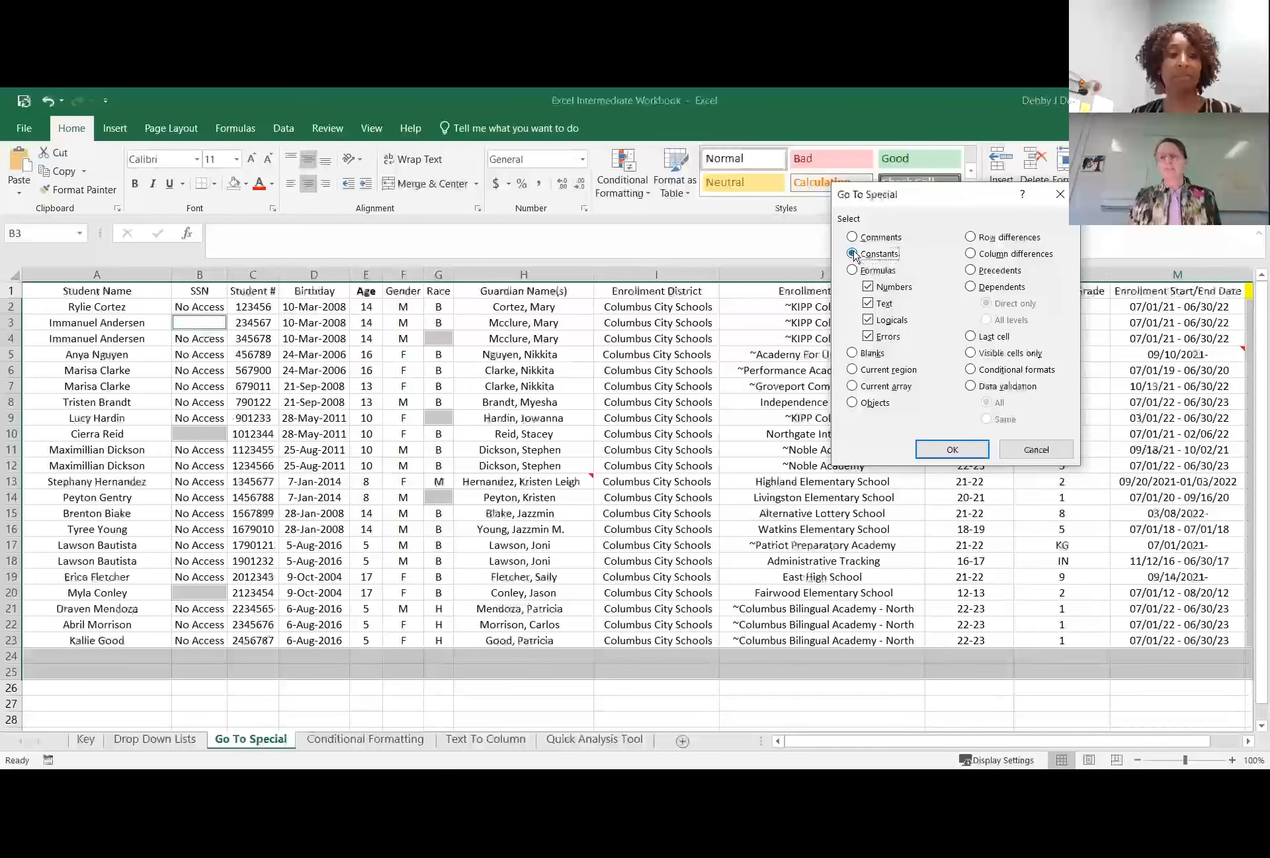
{"action": "left_click", "coordinate": [868, 303]}
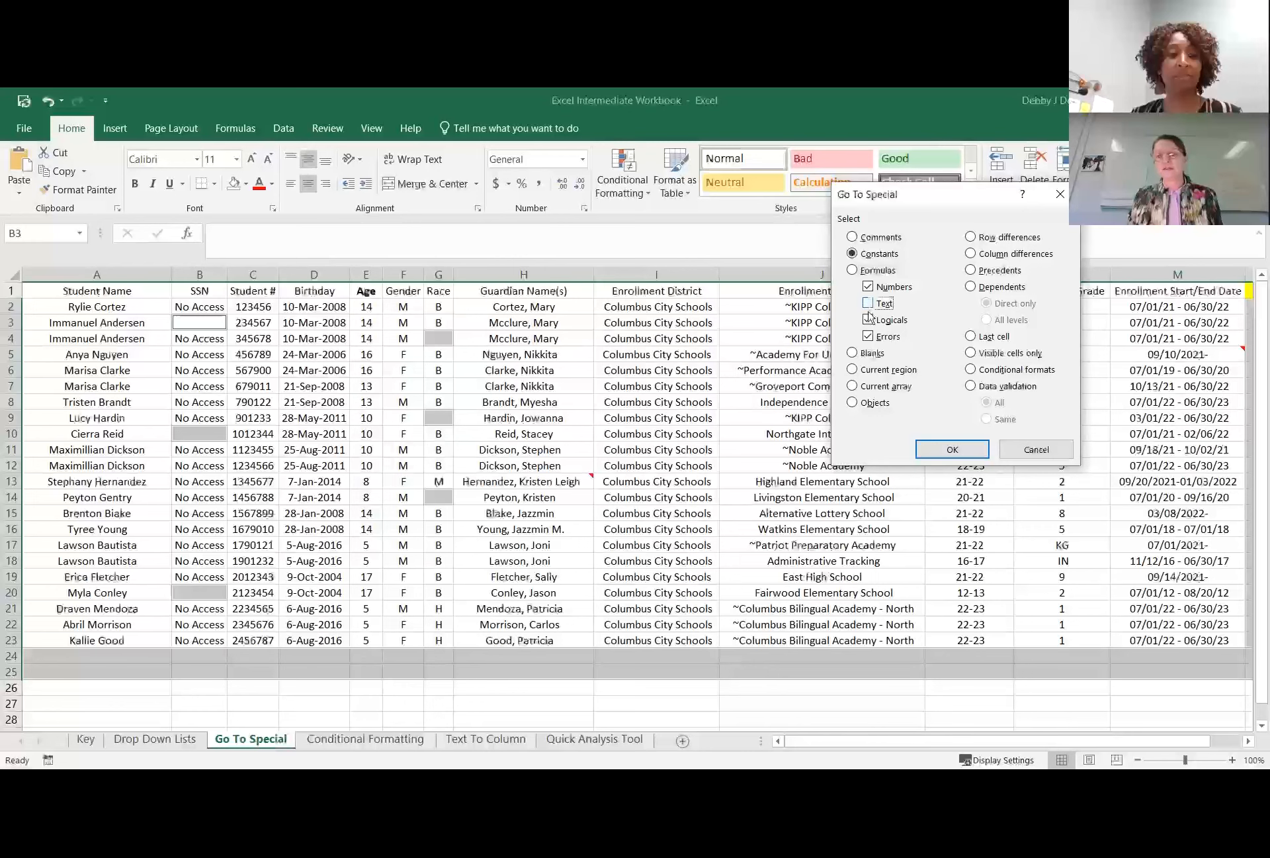
{"action": "left_click", "coordinate": [868, 320]}
{"action": "left_click", "coordinate": [868, 337]}
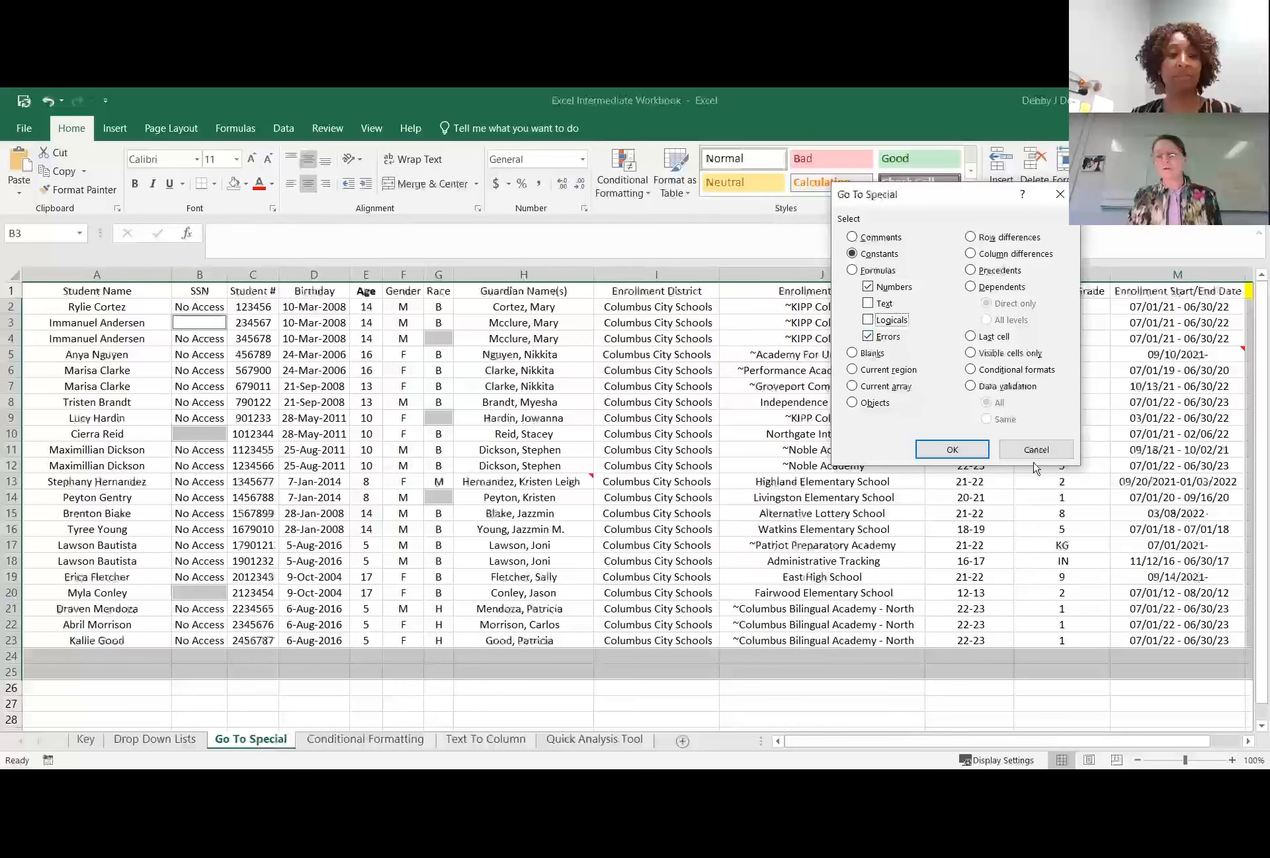
{"action": "left_click", "coordinate": [1036, 450]}
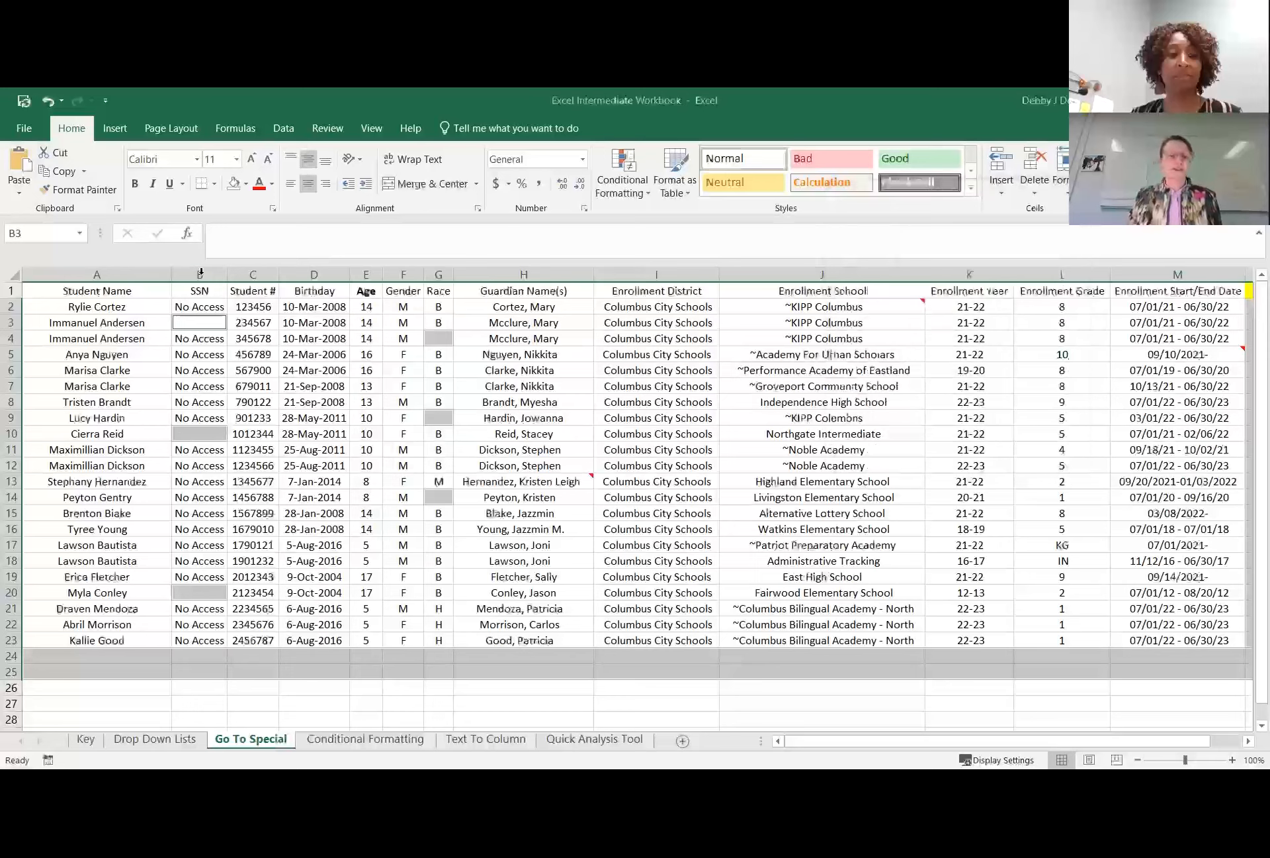
Select all text constants on the sheet with Go To Special, excluding numbers, logicals and errors.
{"action": "left_click", "coordinate": [254, 467]}
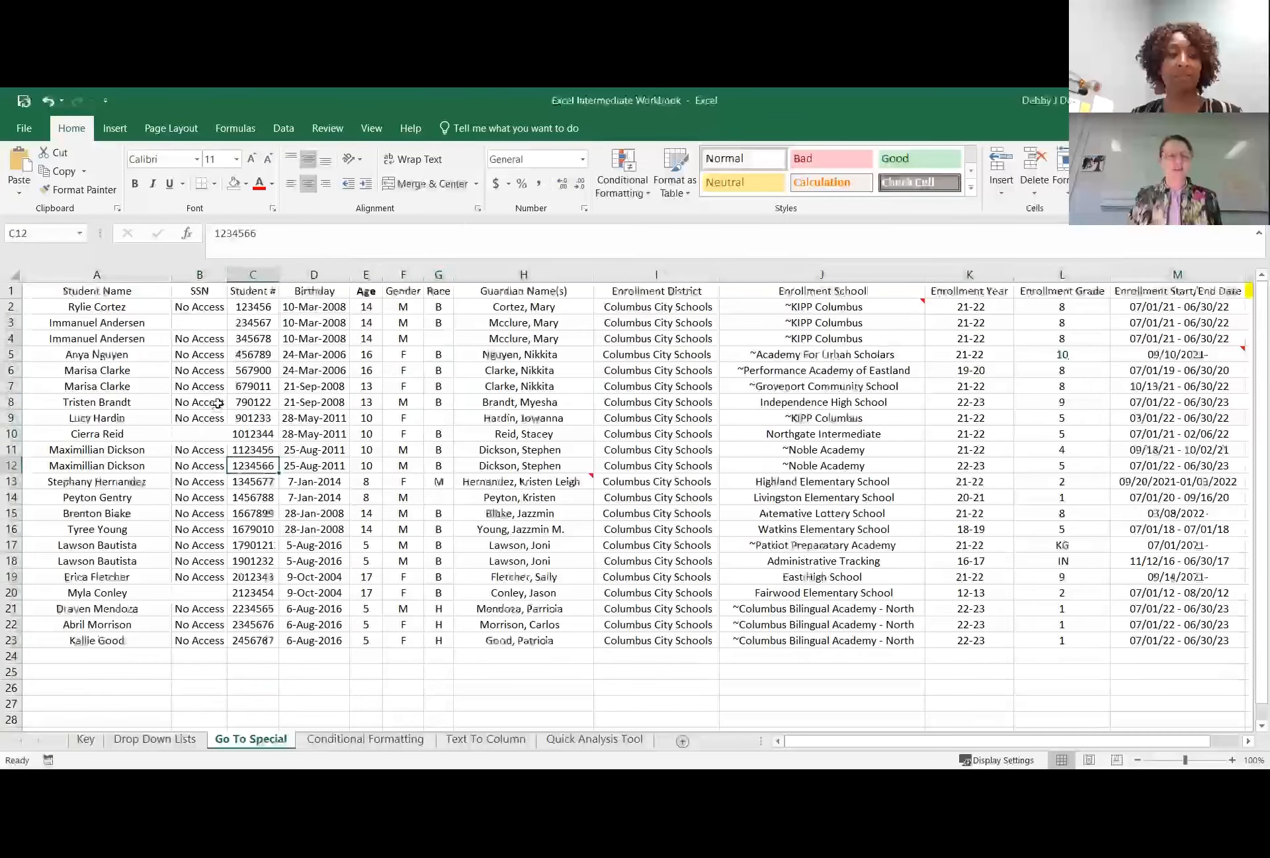
{"action": "left_click", "coordinate": [316, 399]}
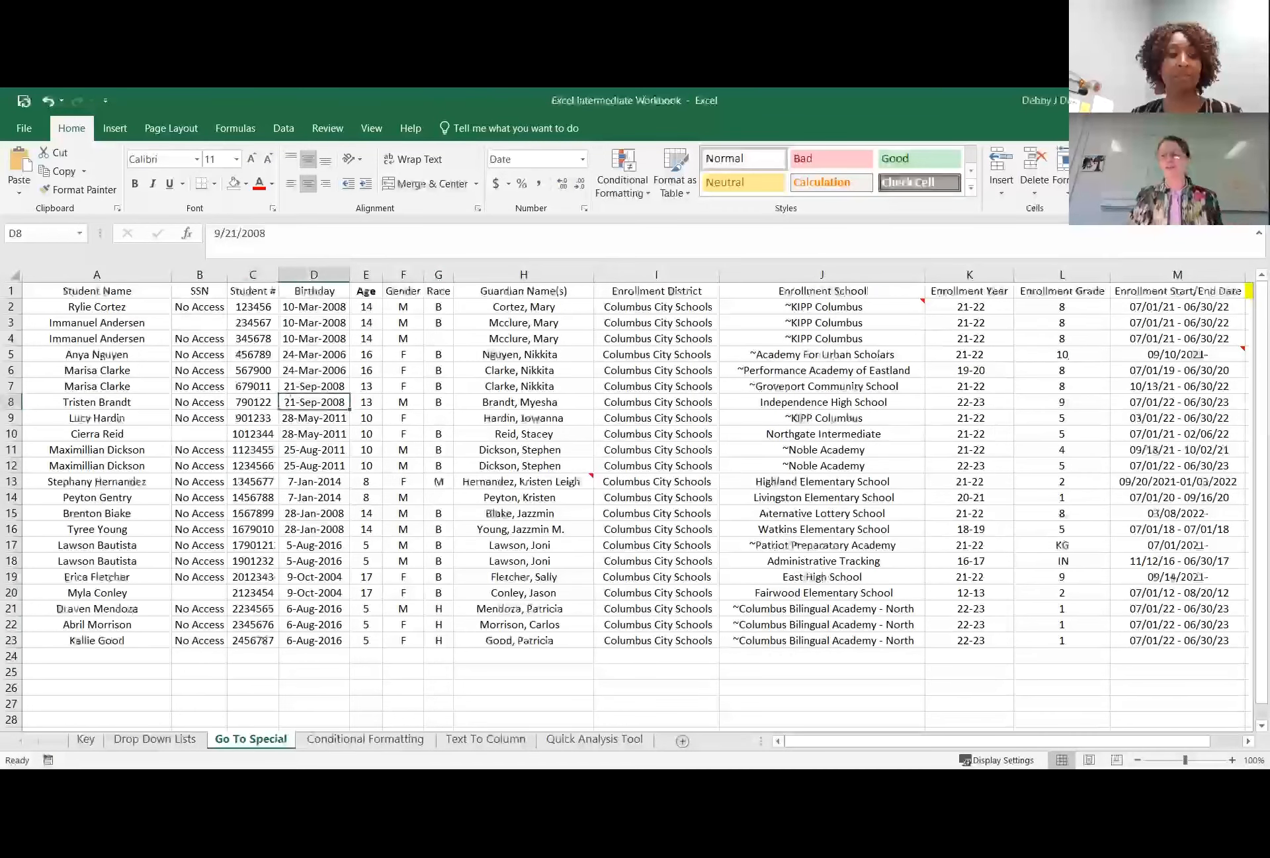
{"action": "left_click", "coordinate": [1178, 262]}
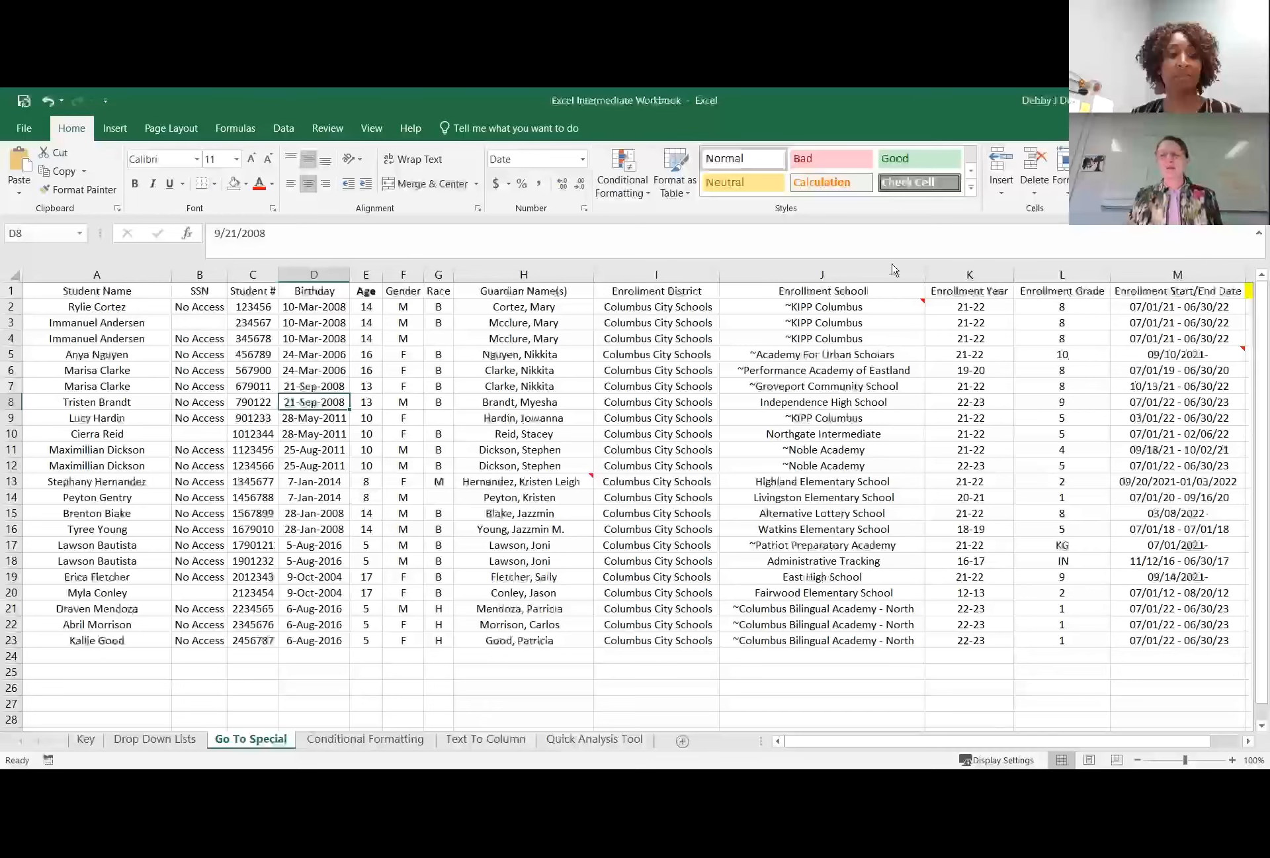
{"action": "left_click", "coordinate": [853, 254]}
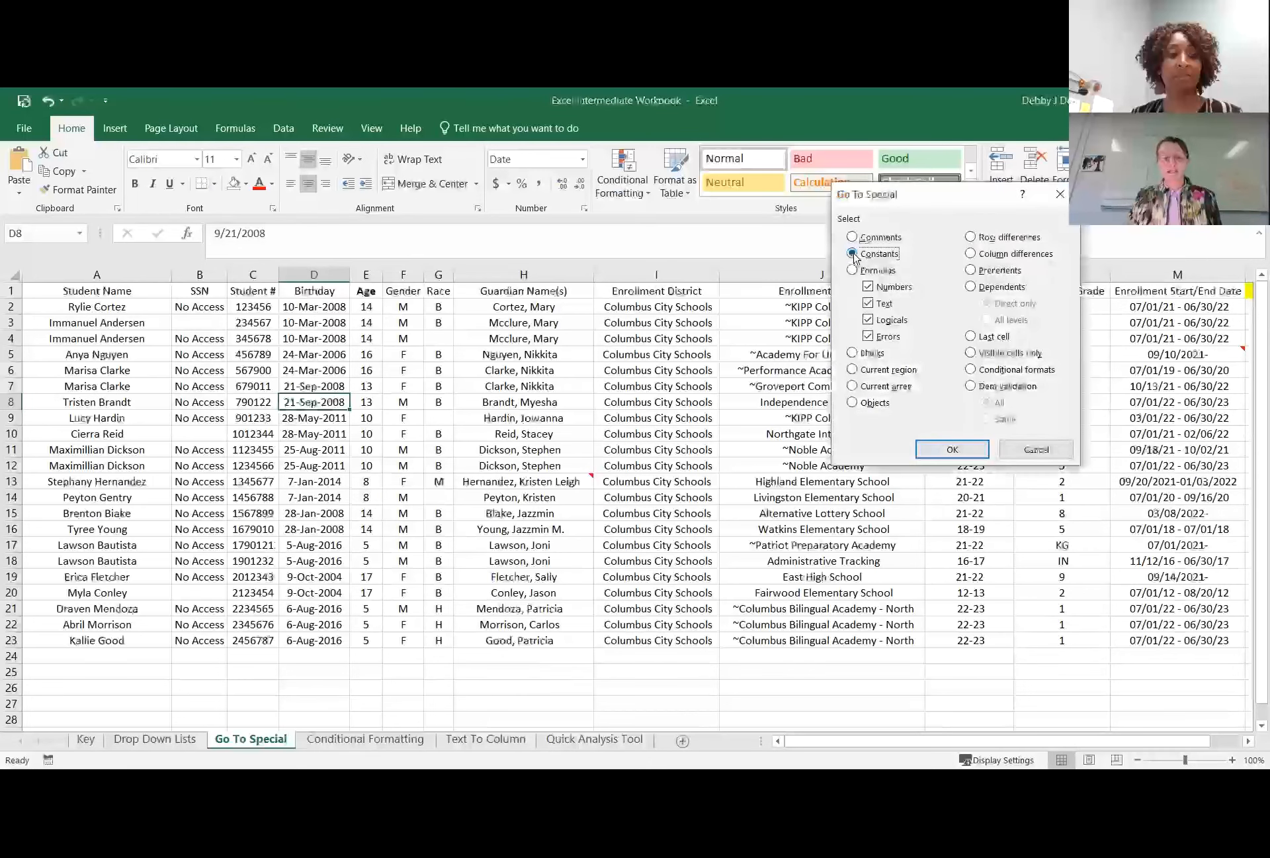
{"action": "left_click", "coordinate": [868, 286]}
{"action": "left_click", "coordinate": [868, 319]}
{"action": "left_click", "coordinate": [868, 336]}
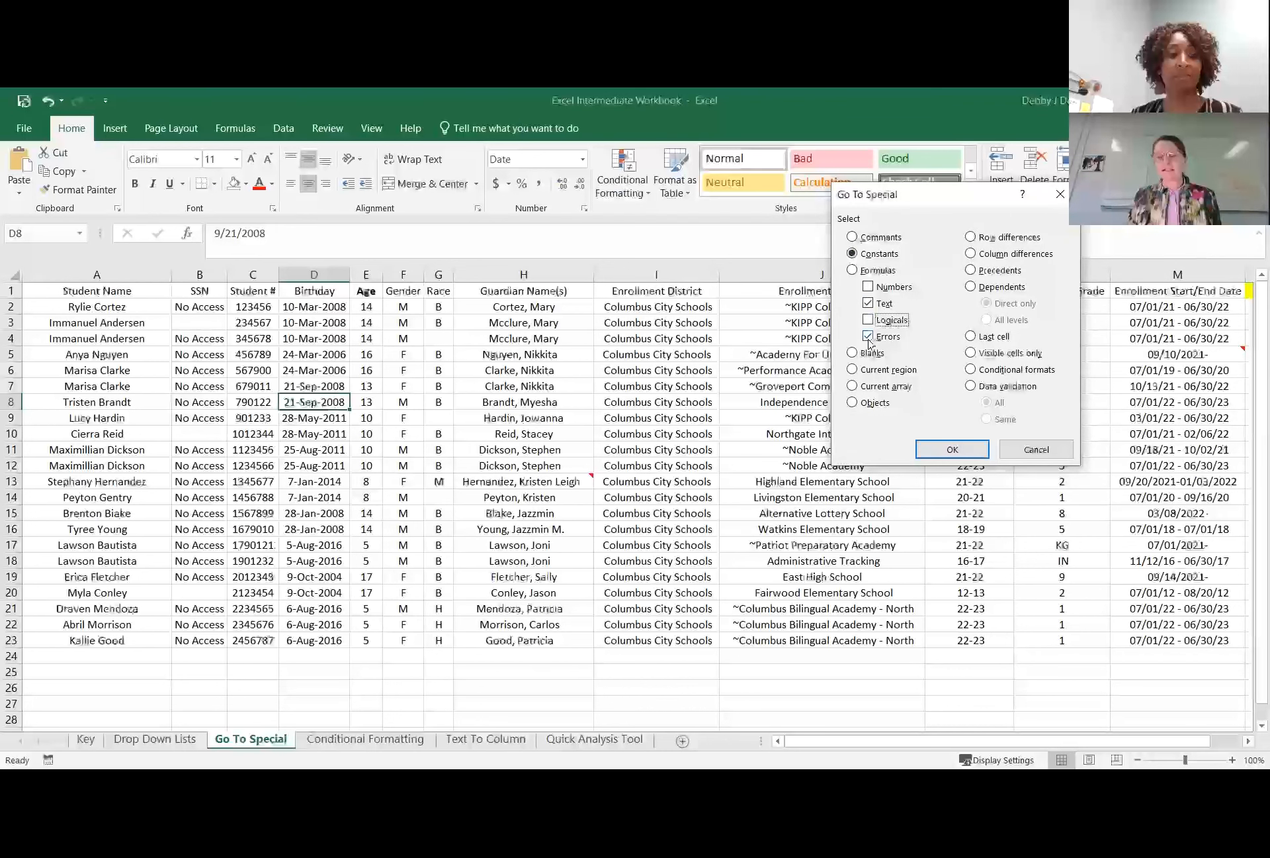
{"action": "left_click", "coordinate": [942, 452]}
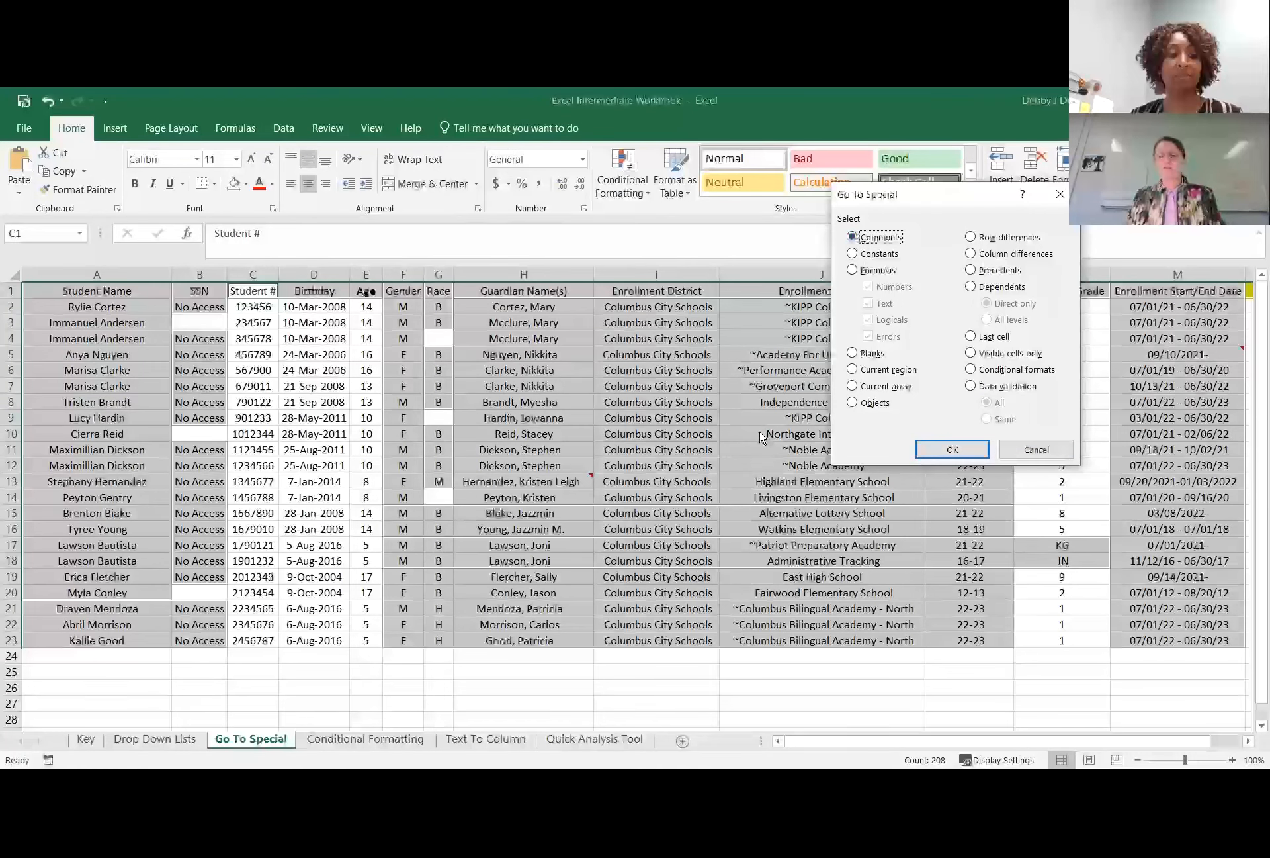
Clear the selection and examine the remaining columns across to the PK,K,SE codes column.
{"action": "key", "text": "Escape"}
{"action": "left_click", "coordinate": [700, 480]}
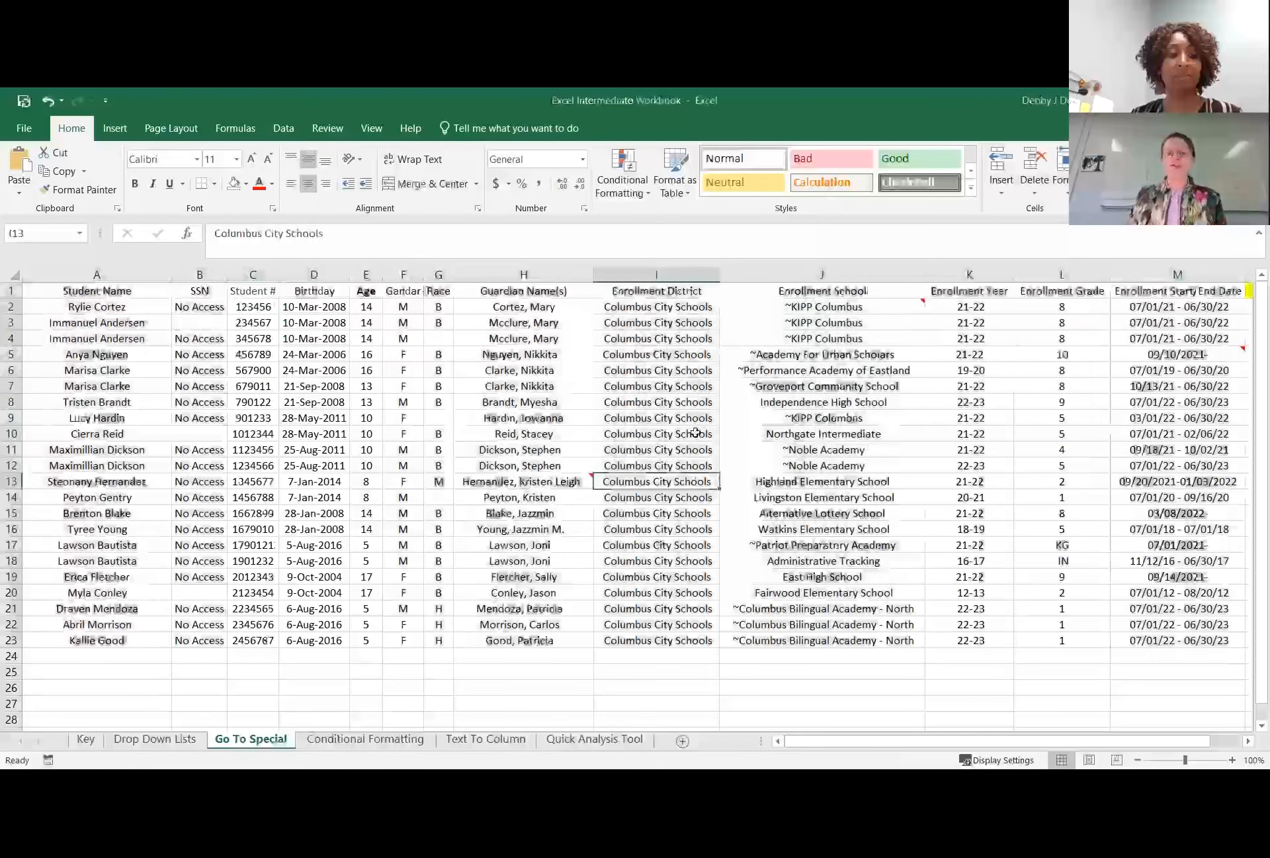
{"action": "left_click", "coordinate": [444, 411]}
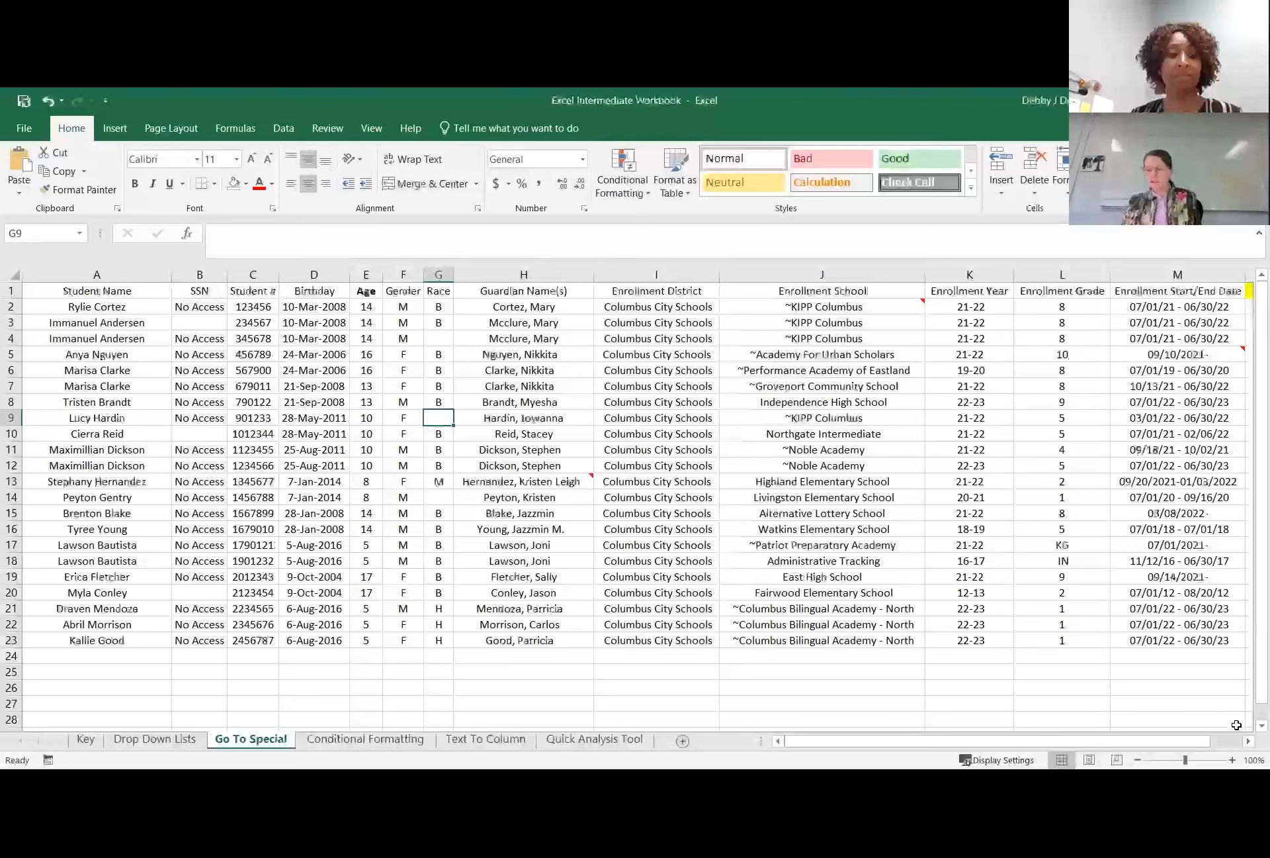
{"action": "left_click", "coordinate": [1248, 741]}
{"action": "left_click", "coordinate": [1249, 741]}
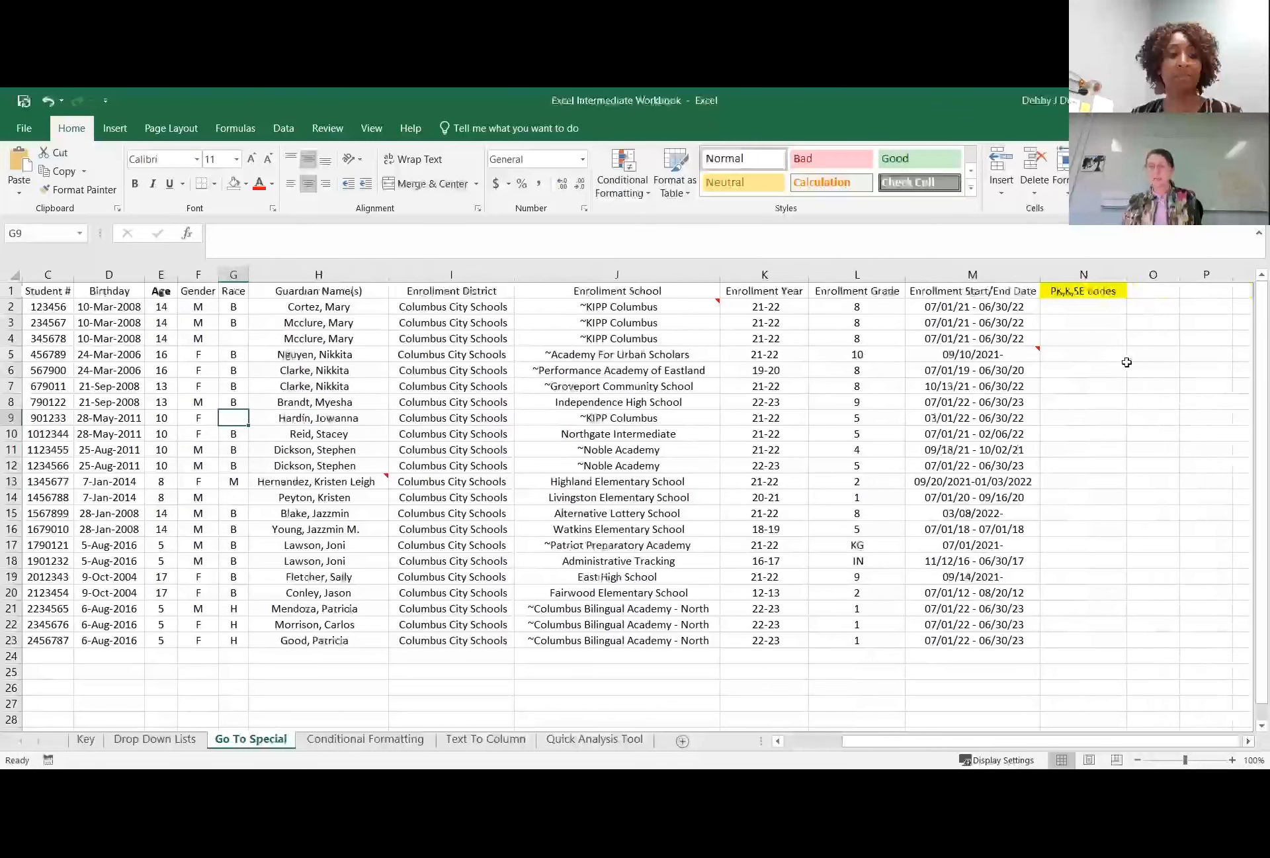
{"action": "left_click", "coordinate": [1065, 306]}
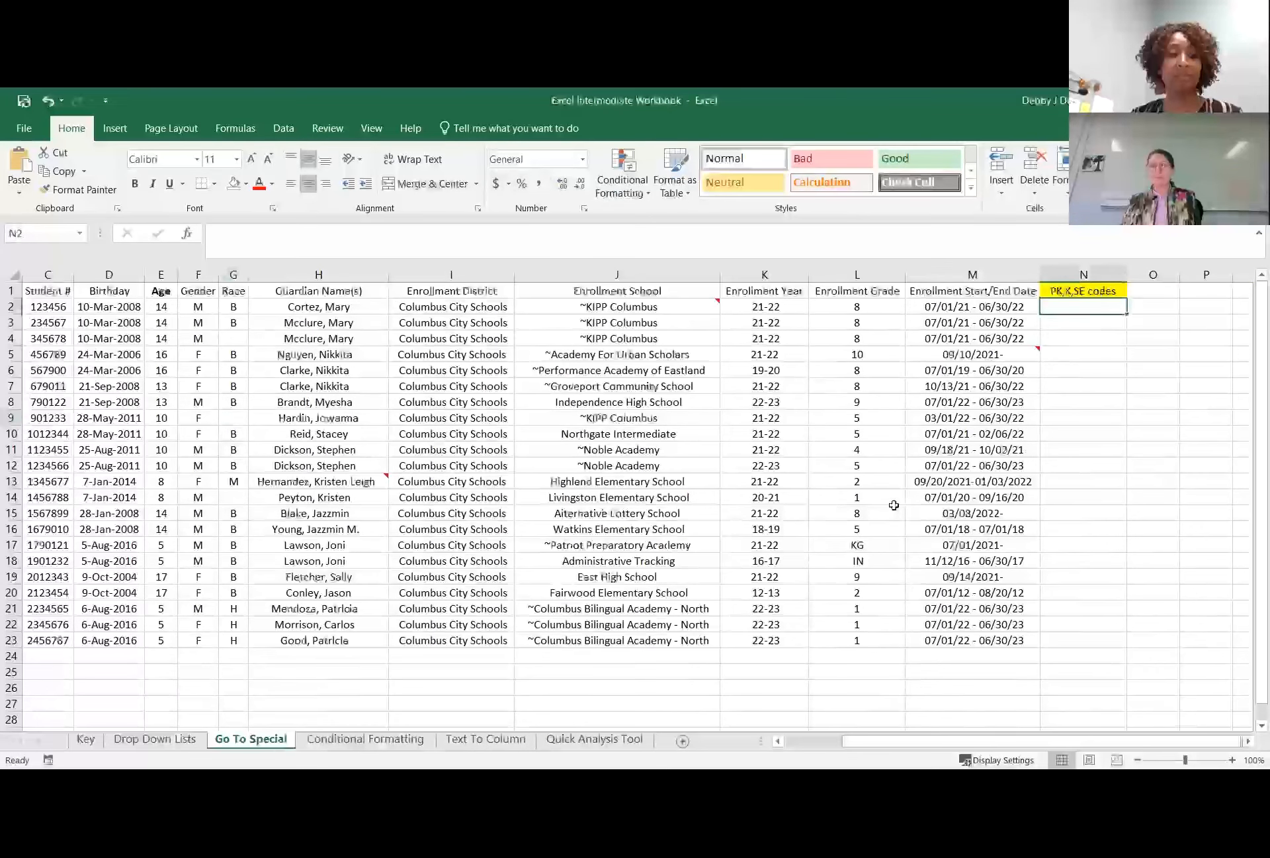
{"action": "left_click", "coordinate": [983, 422]}
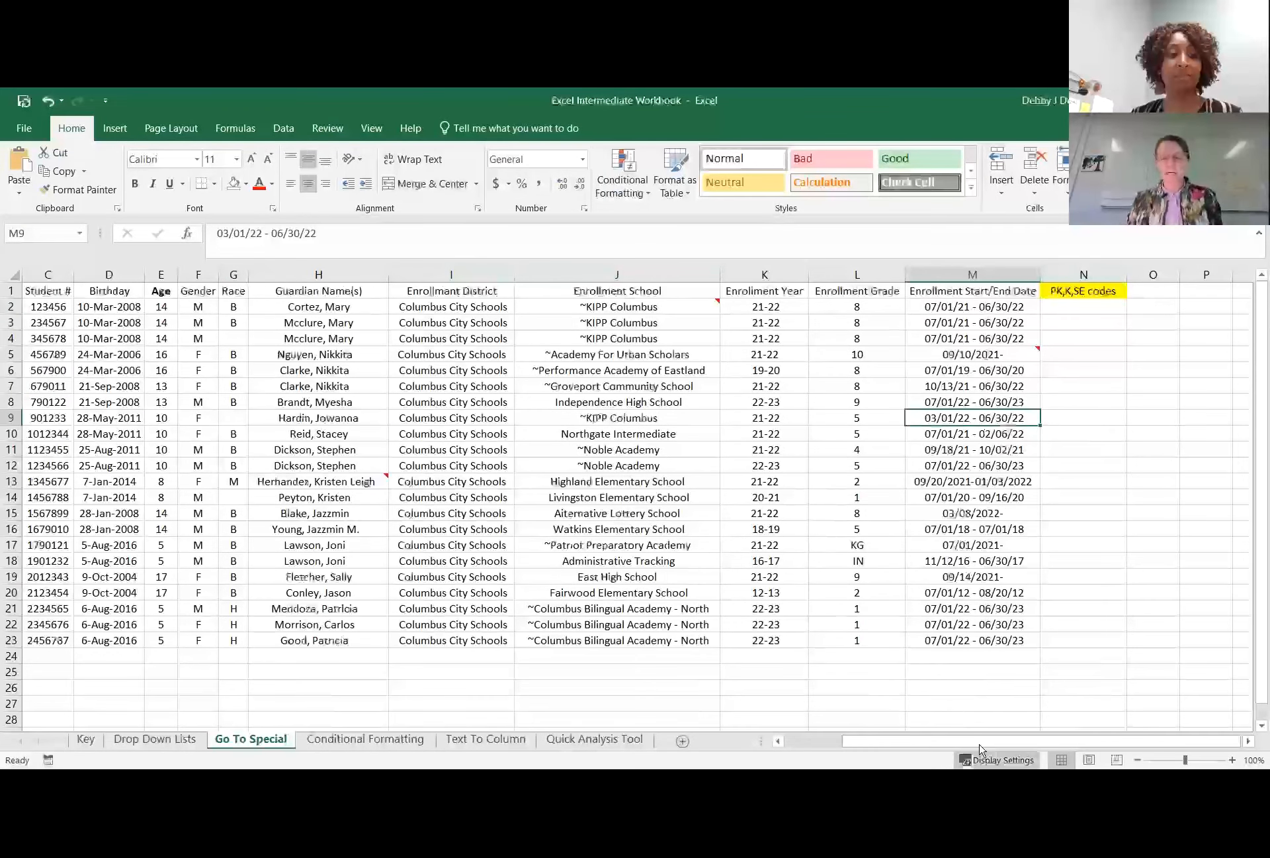
{"action": "left_click_drag", "start_coordinate": [947, 740], "coordinate": [877, 740]}
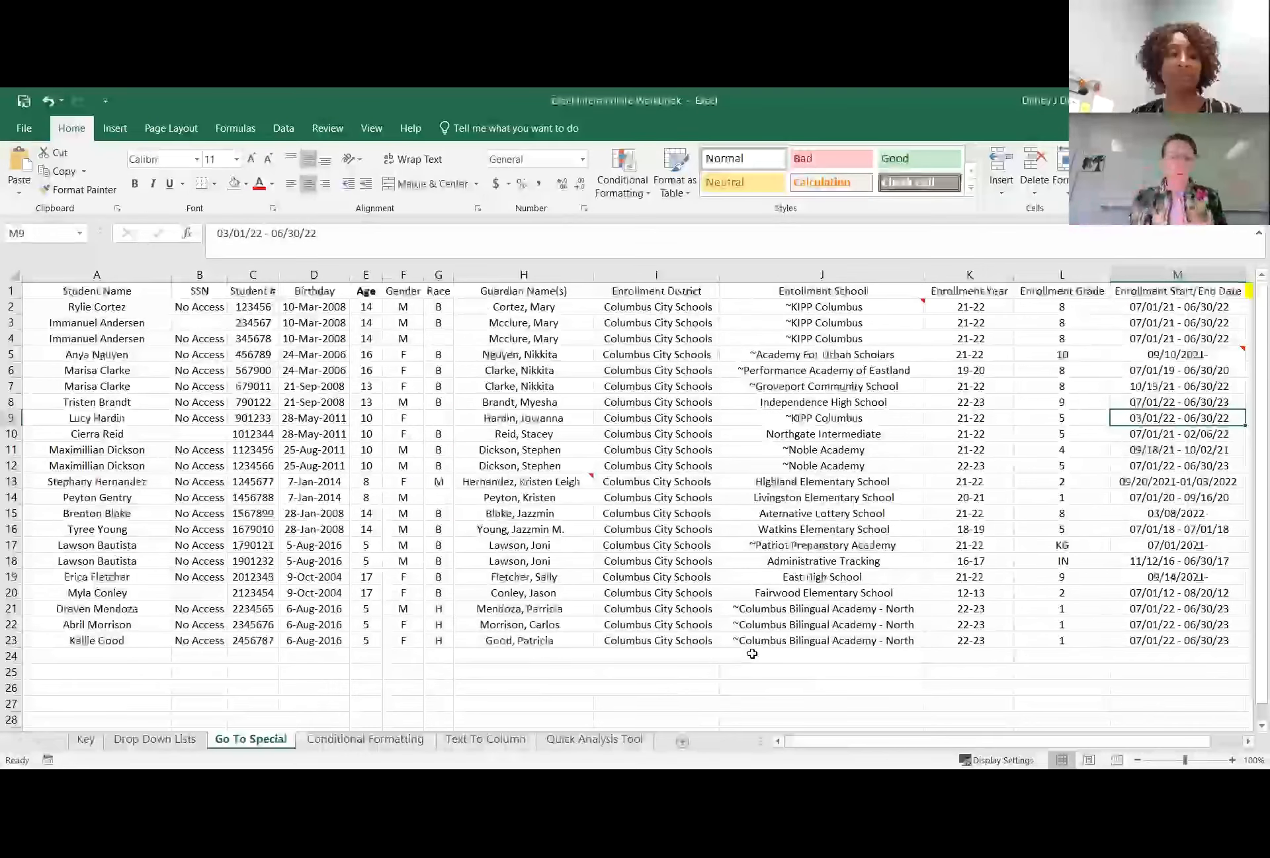
Inspect the Age column's formula in E2, and select all formula cells with Go To Special.
{"action": "left_click", "coordinate": [368, 269]}
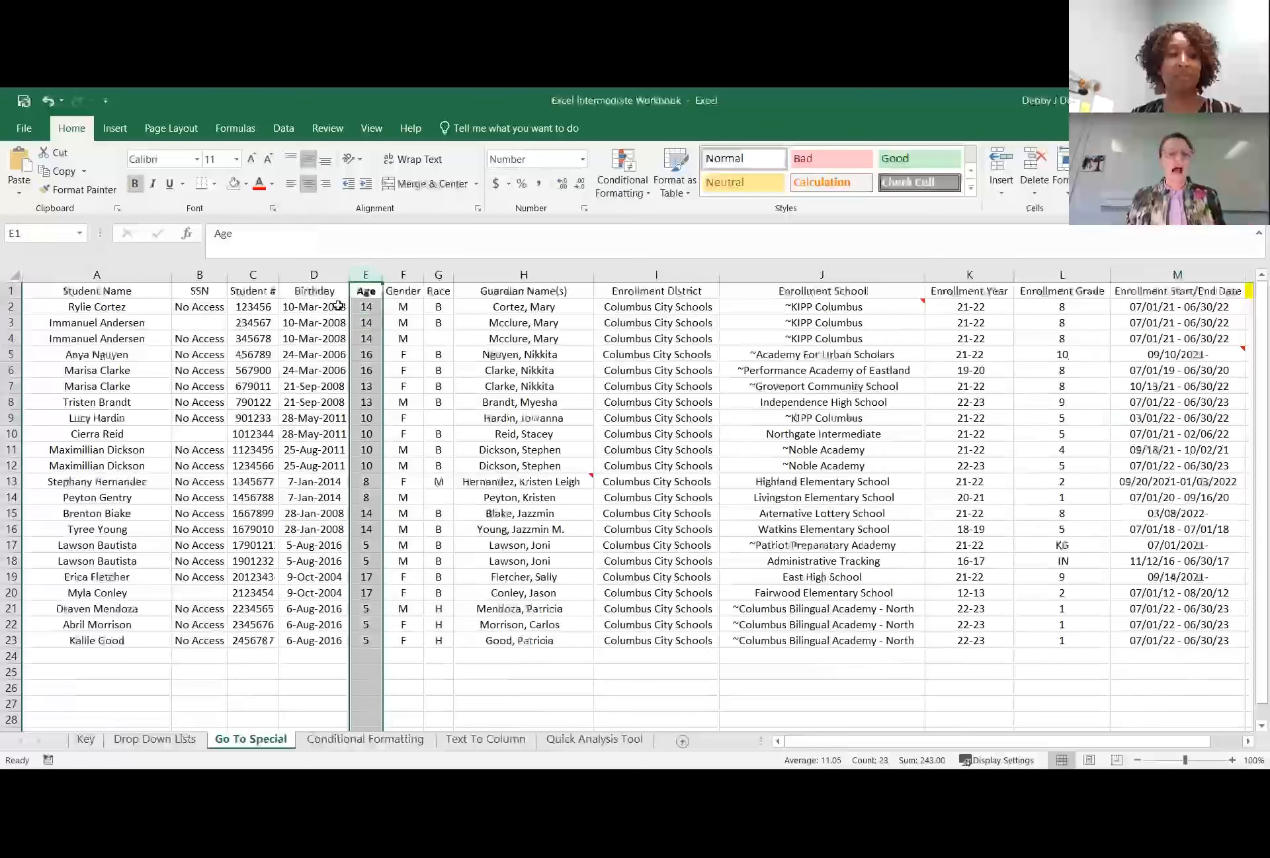
{"action": "left_click", "coordinate": [371, 308]}
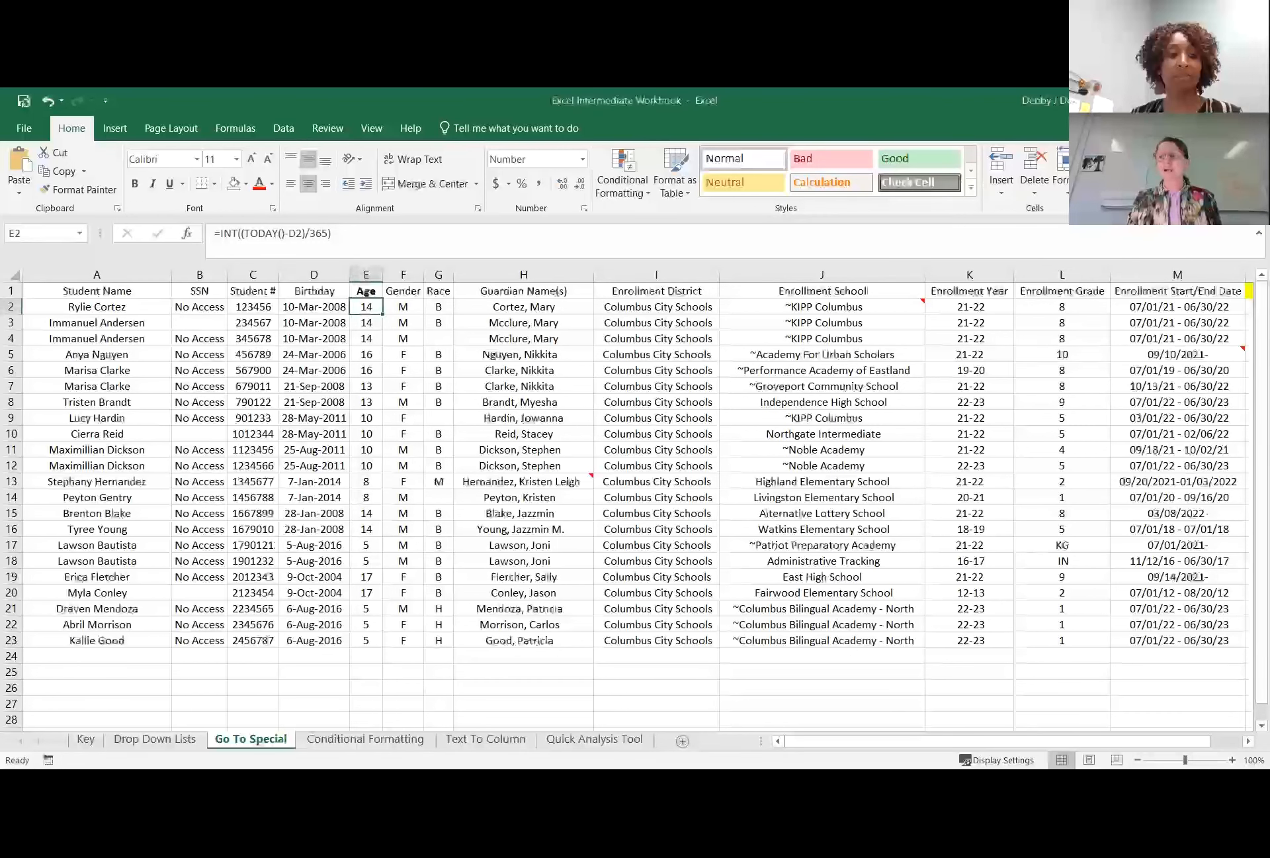
{"action": "left_click", "coordinate": [1244, 182]}
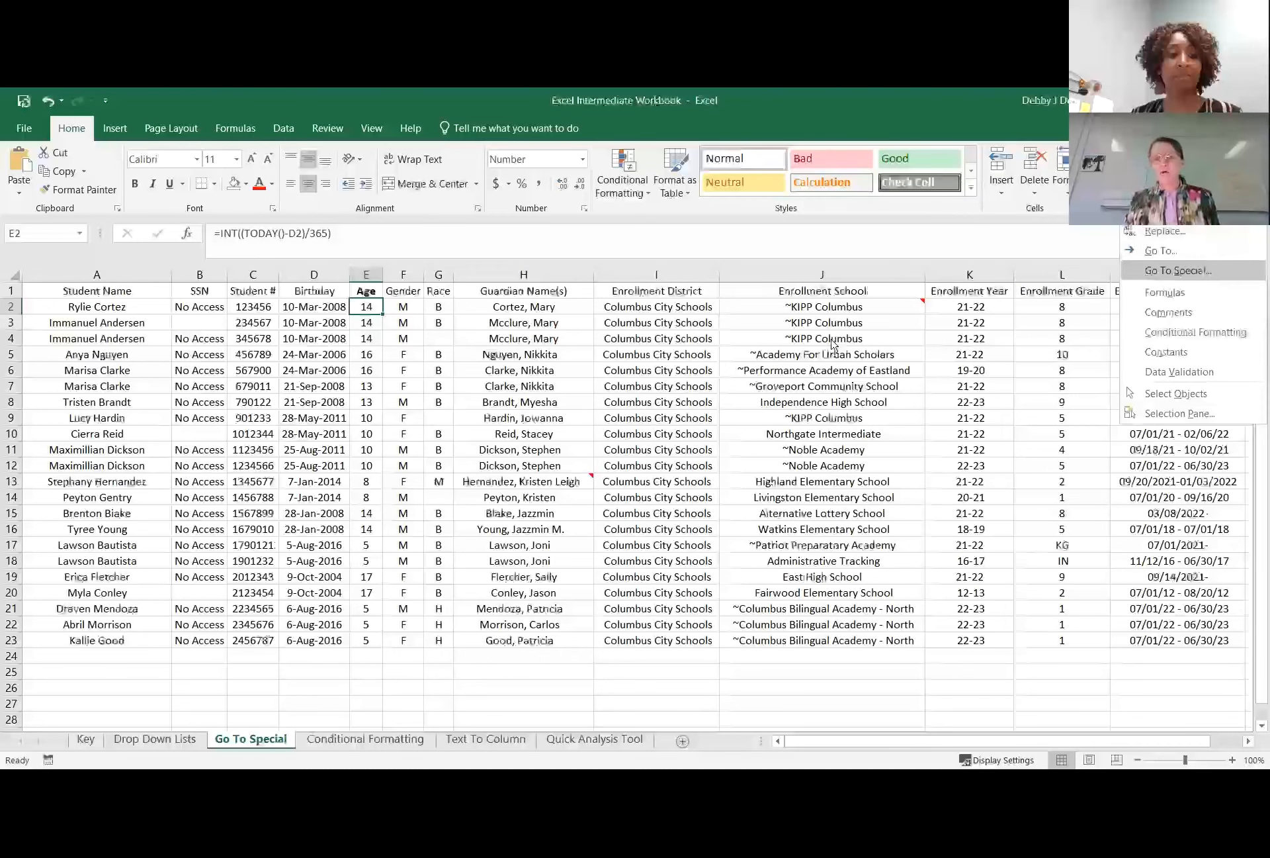
{"action": "left_click", "coordinate": [853, 271]}
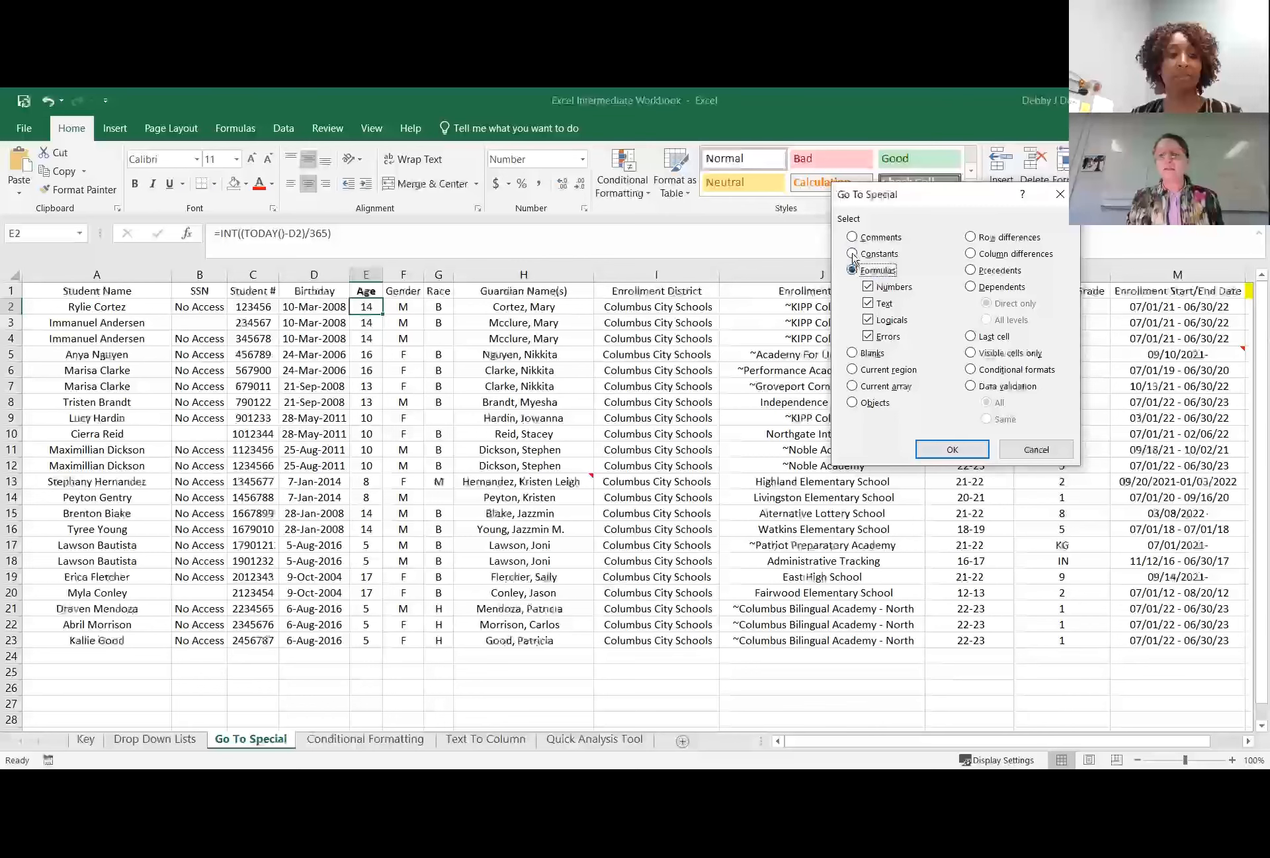
{"action": "left_click", "coordinate": [953, 450]}
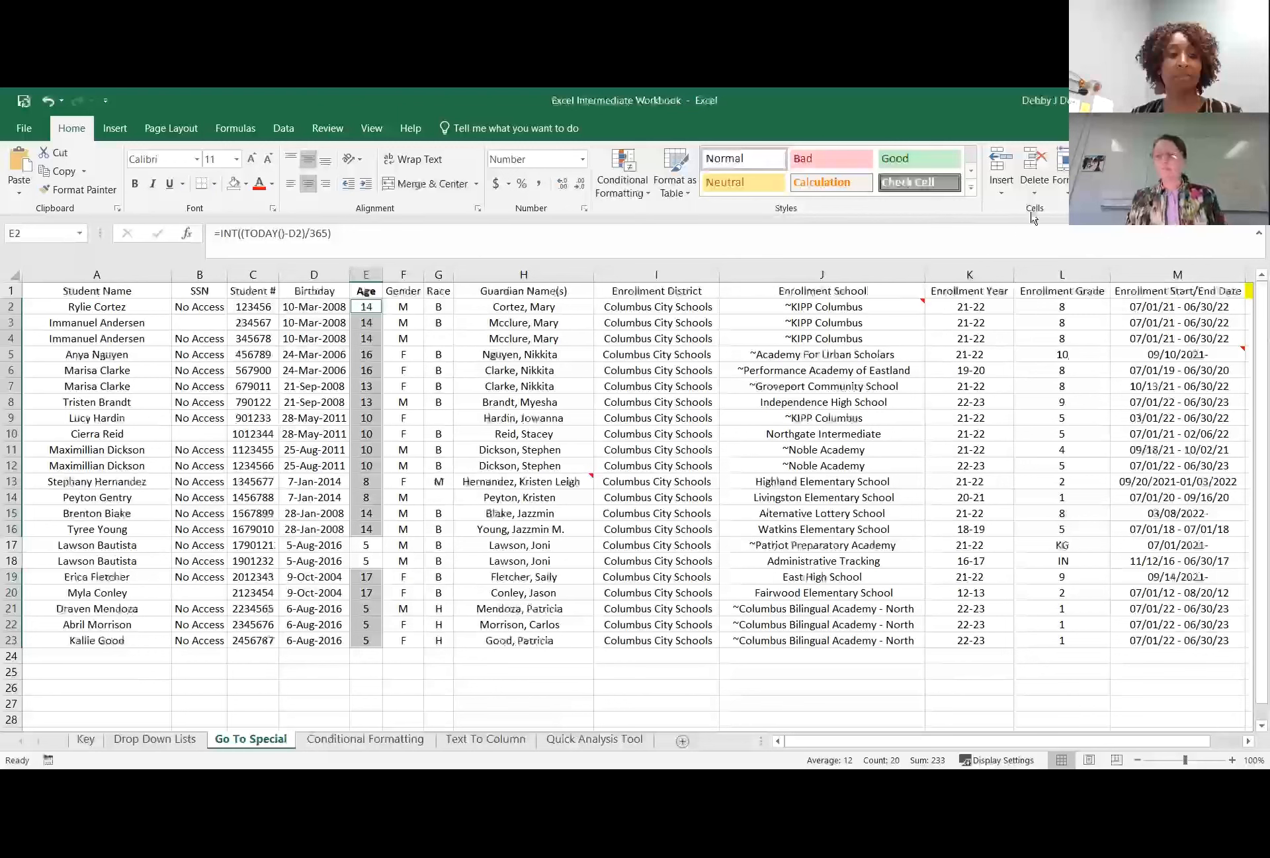
Deselect the ages and repeat the Go To Special selection of formulas from I21, with numbers, text, logicals and errors included.
{"action": "left_click", "coordinate": [682, 607]}
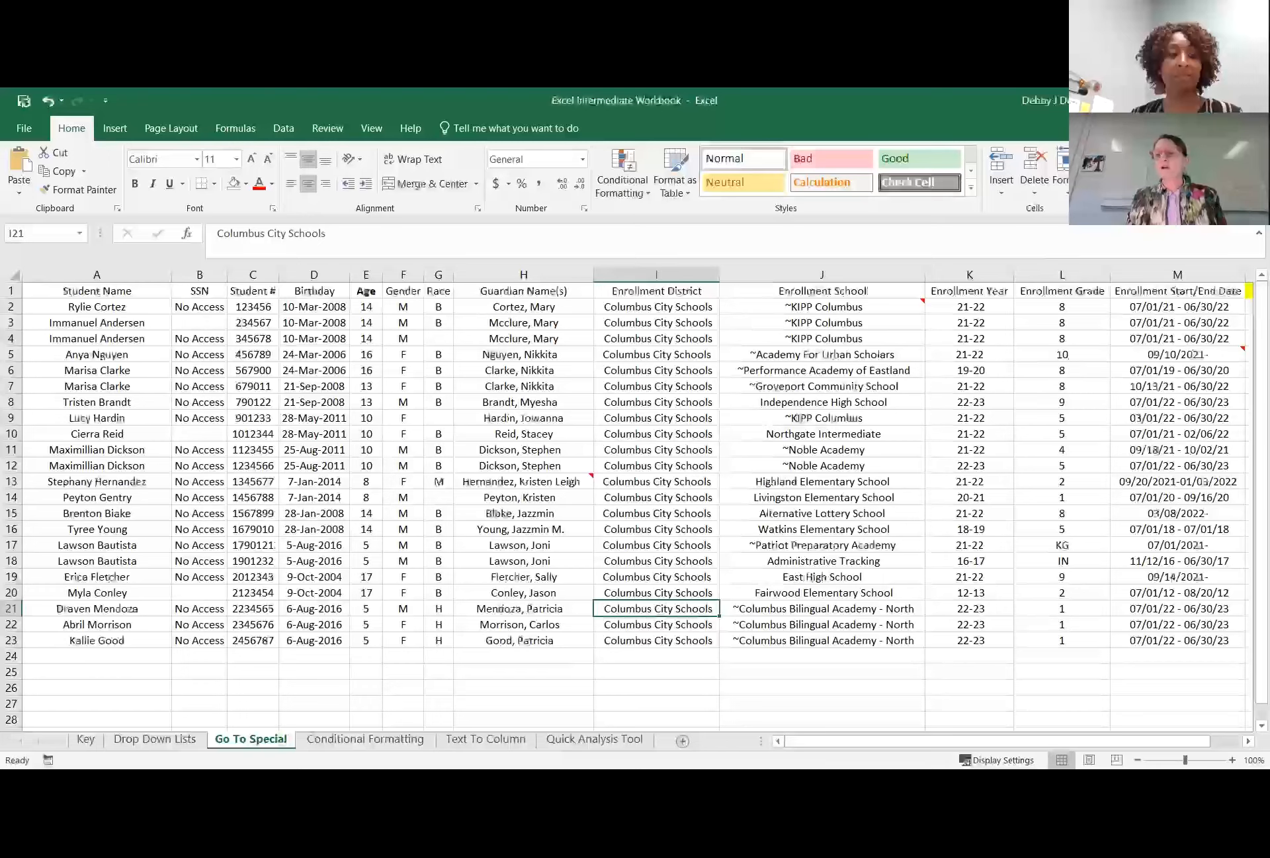
{"action": "left_click", "coordinate": [1149, 175]}
{"action": "left_click", "coordinate": [1187, 270]}
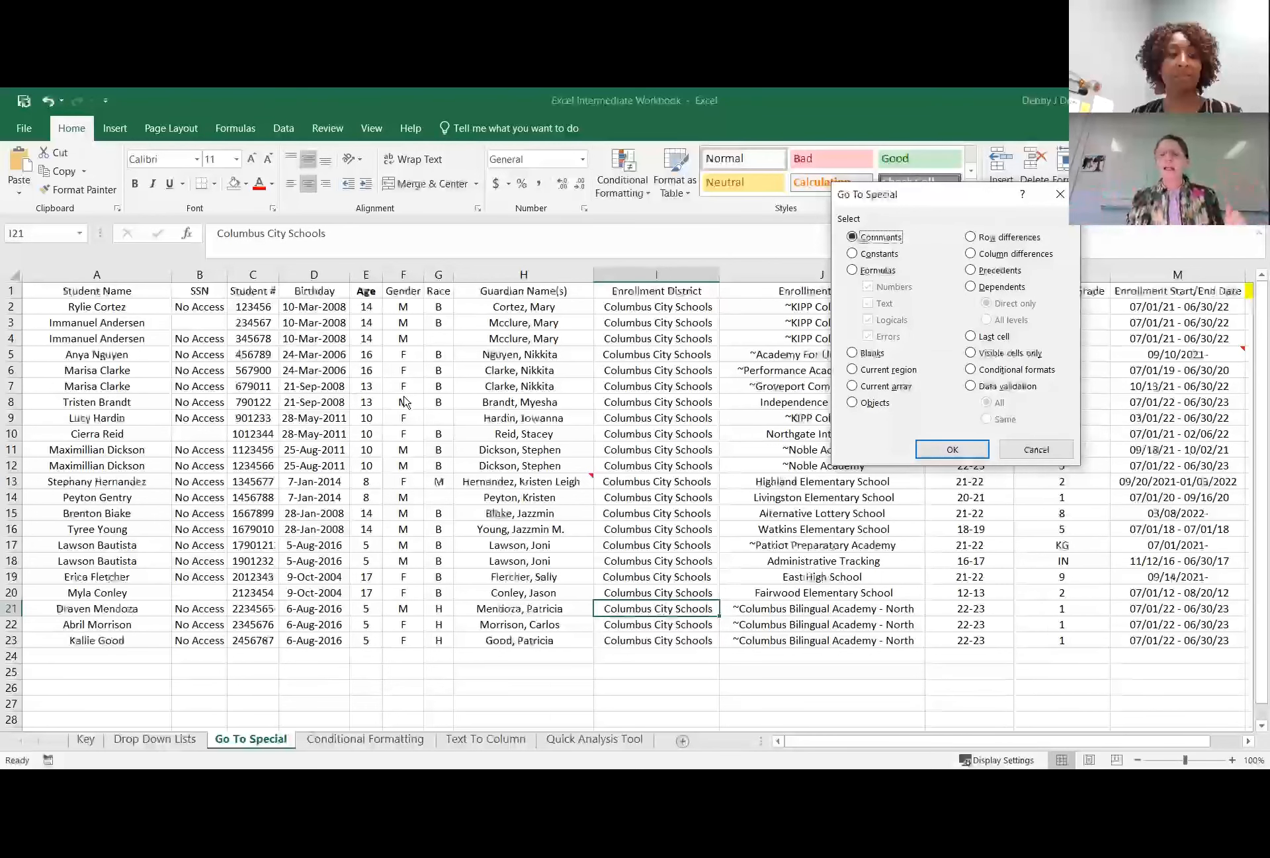
{"action": "left_click", "coordinate": [853, 271]}
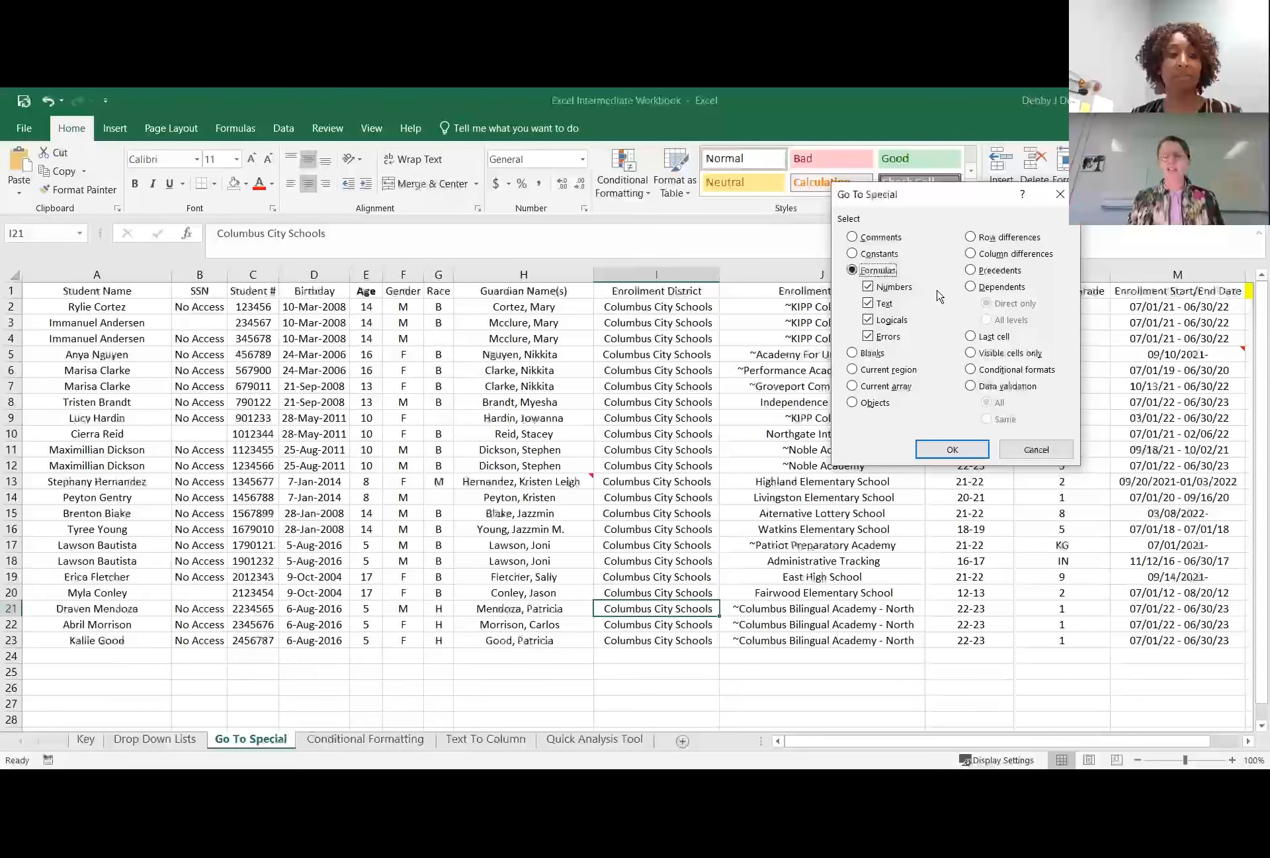
{"action": "left_click", "coordinate": [952, 450]}
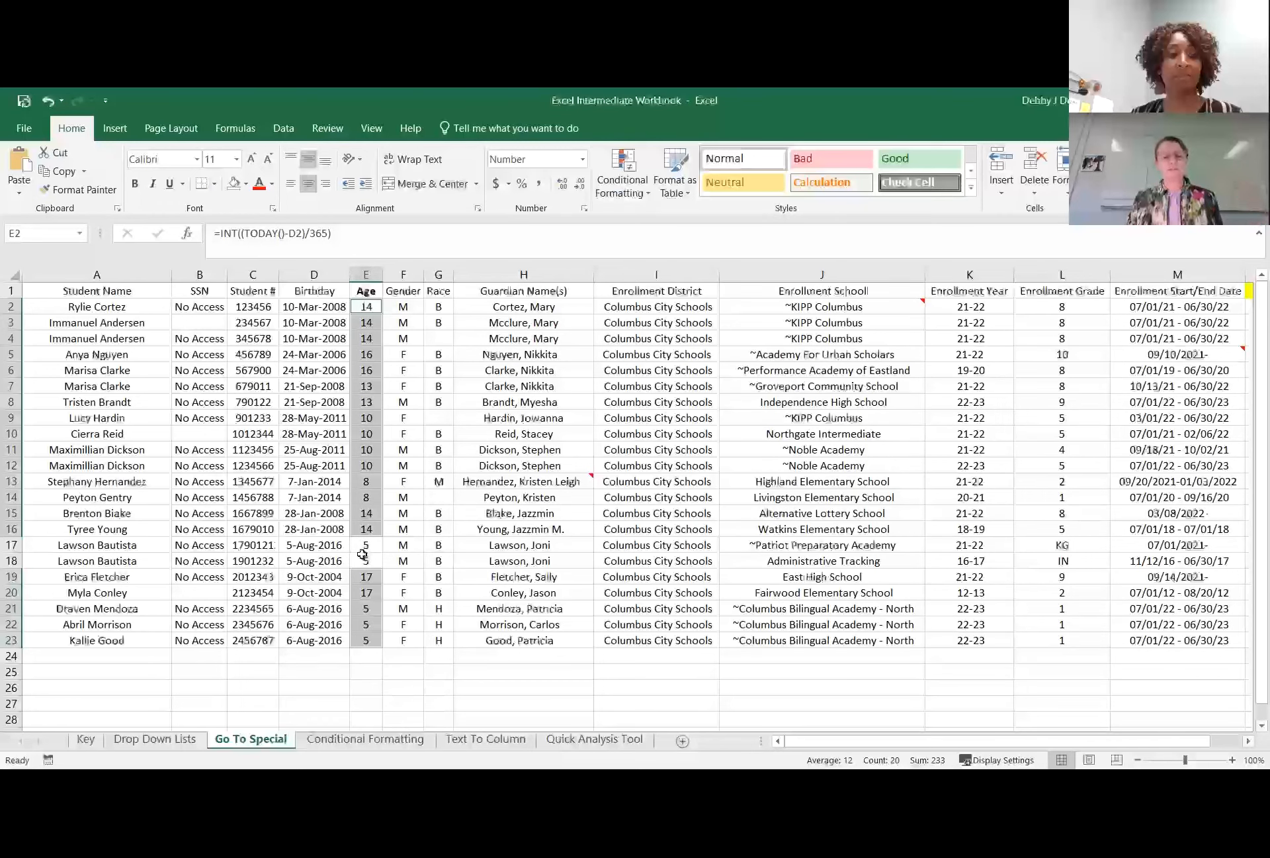
Compare the Age entries in E16 and E17, and fill the age formula from E16 down into E17.
{"action": "left_click", "coordinate": [441, 523]}
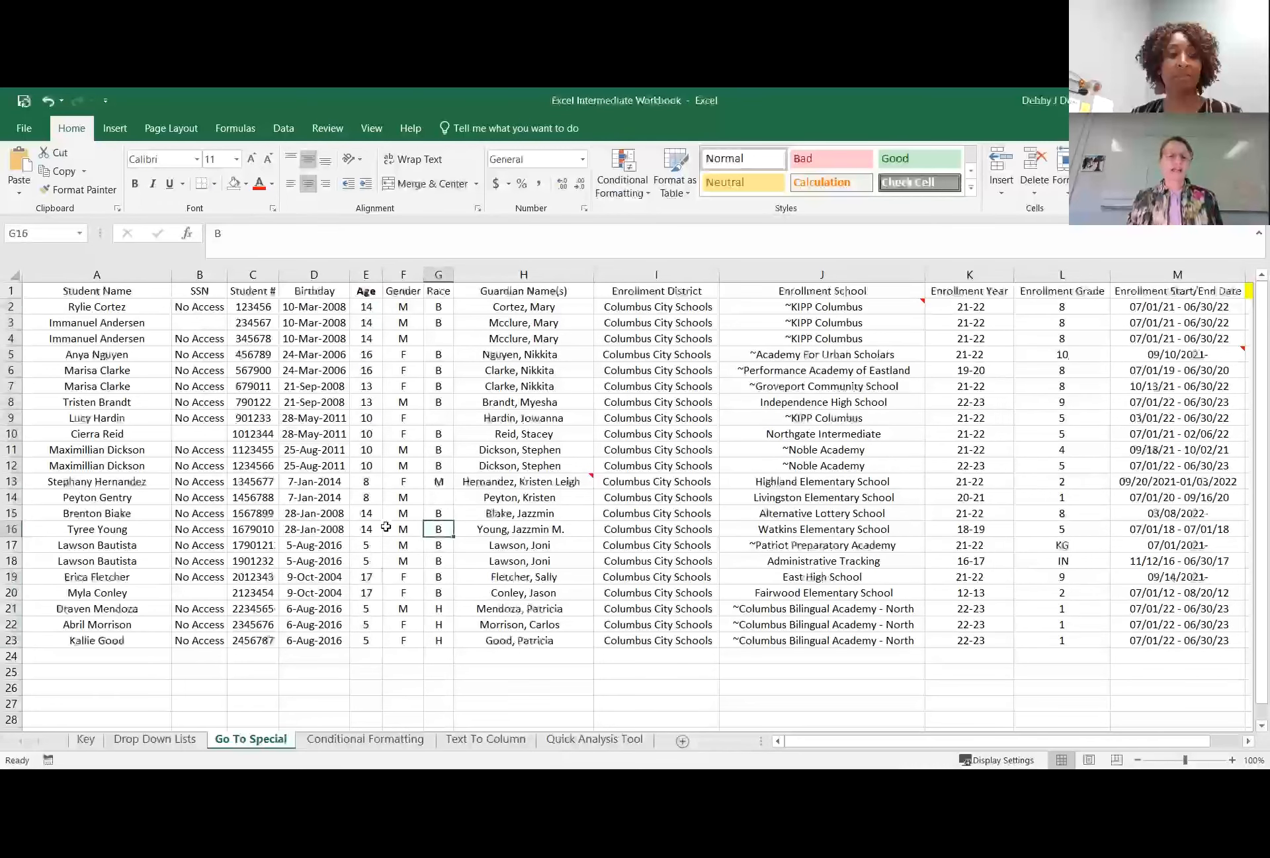
{"action": "left_click", "coordinate": [366, 545]}
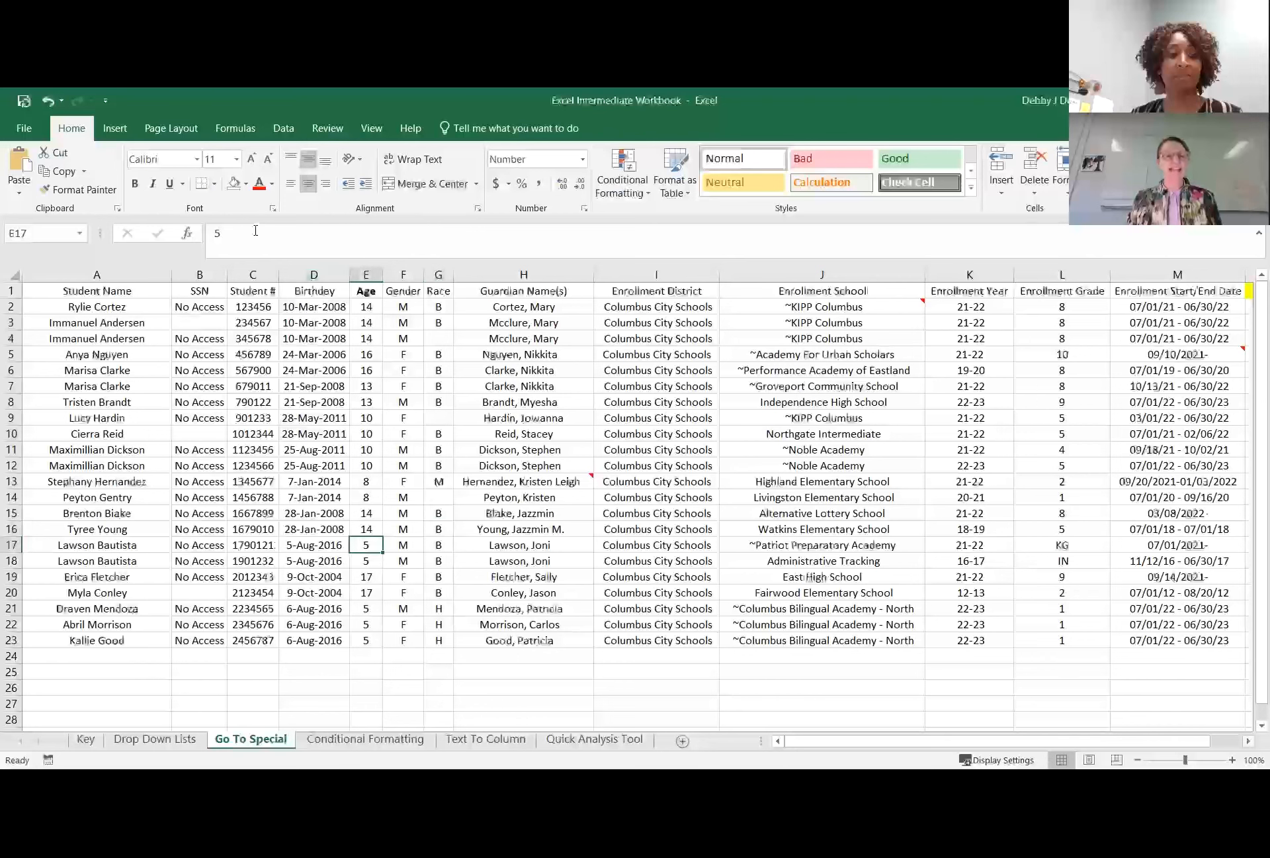
{"action": "left_click", "coordinate": [366, 529]}
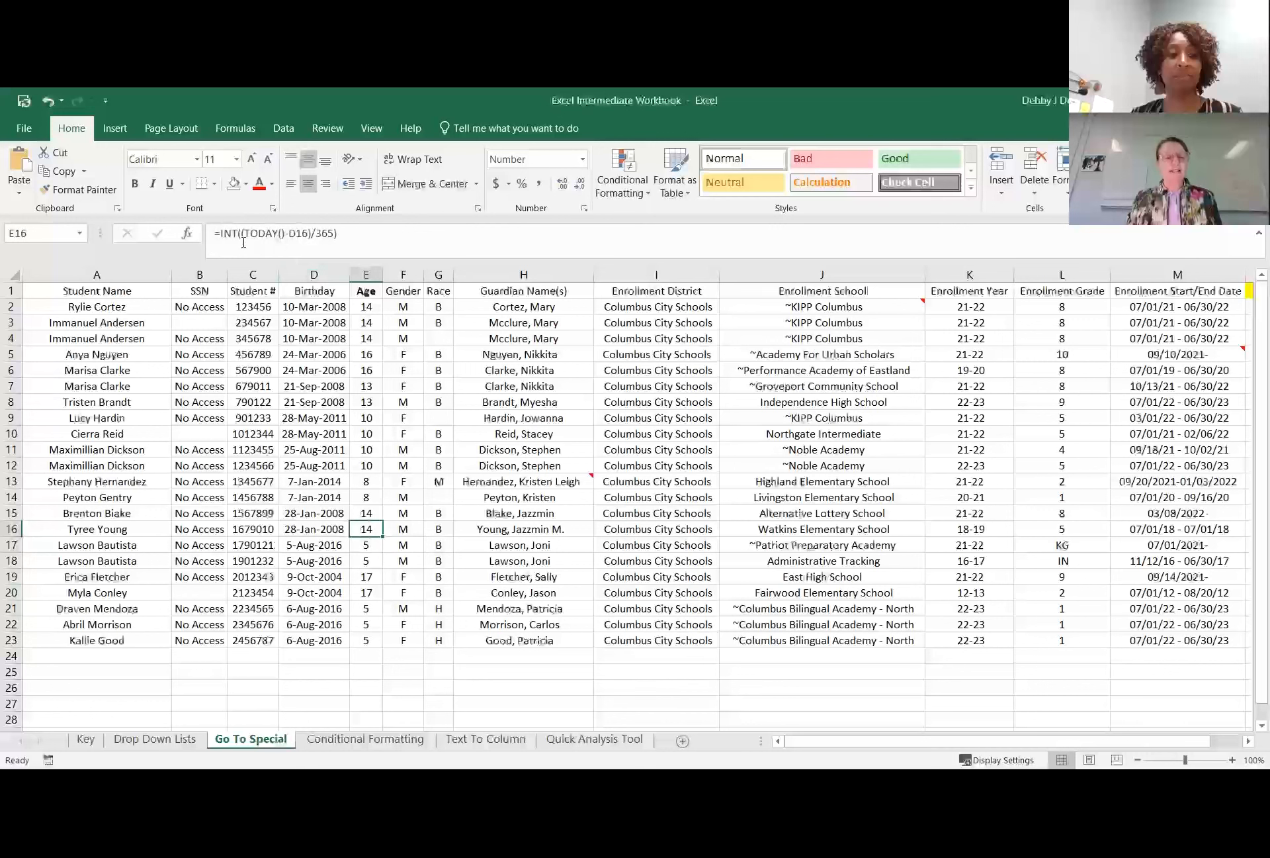
{"action": "key", "text": "Down"}
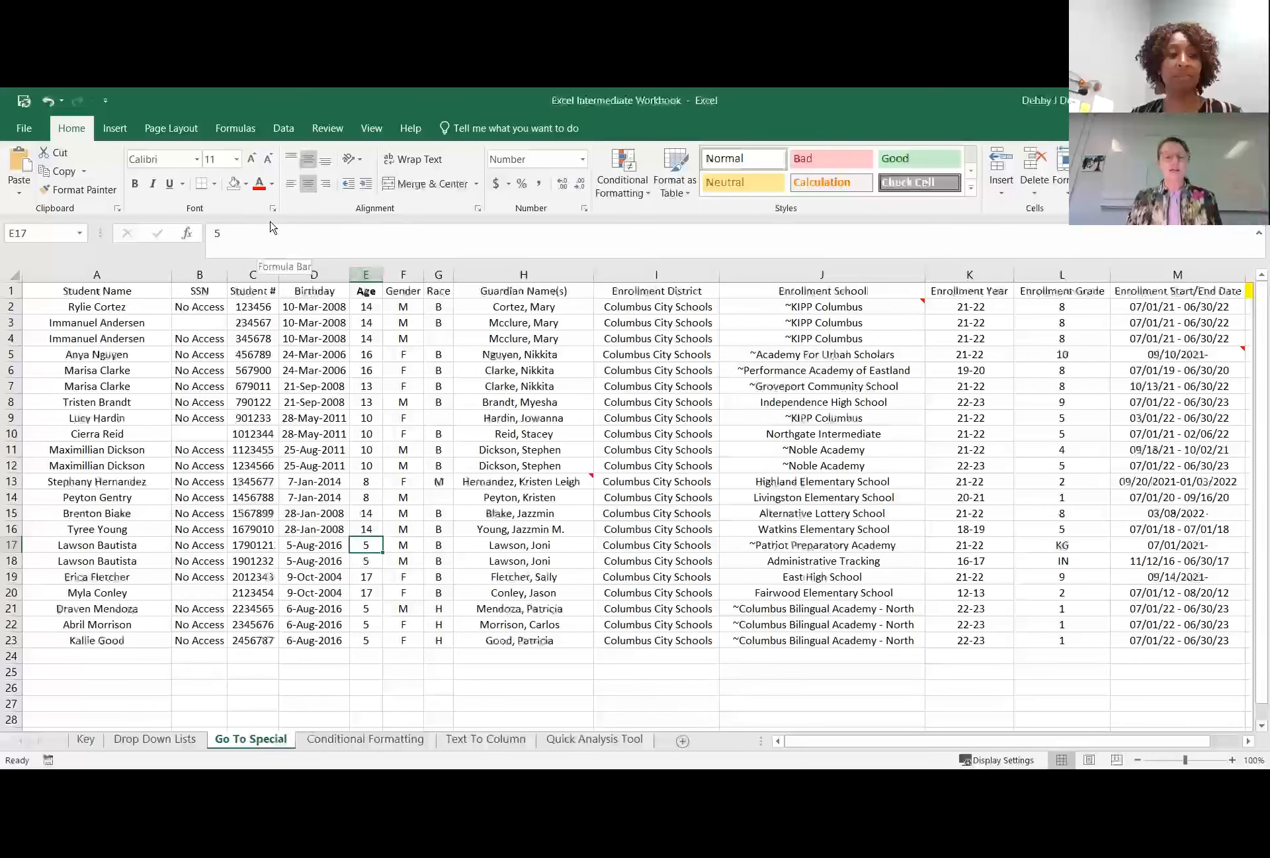
{"action": "left_click", "coordinate": [372, 531]}
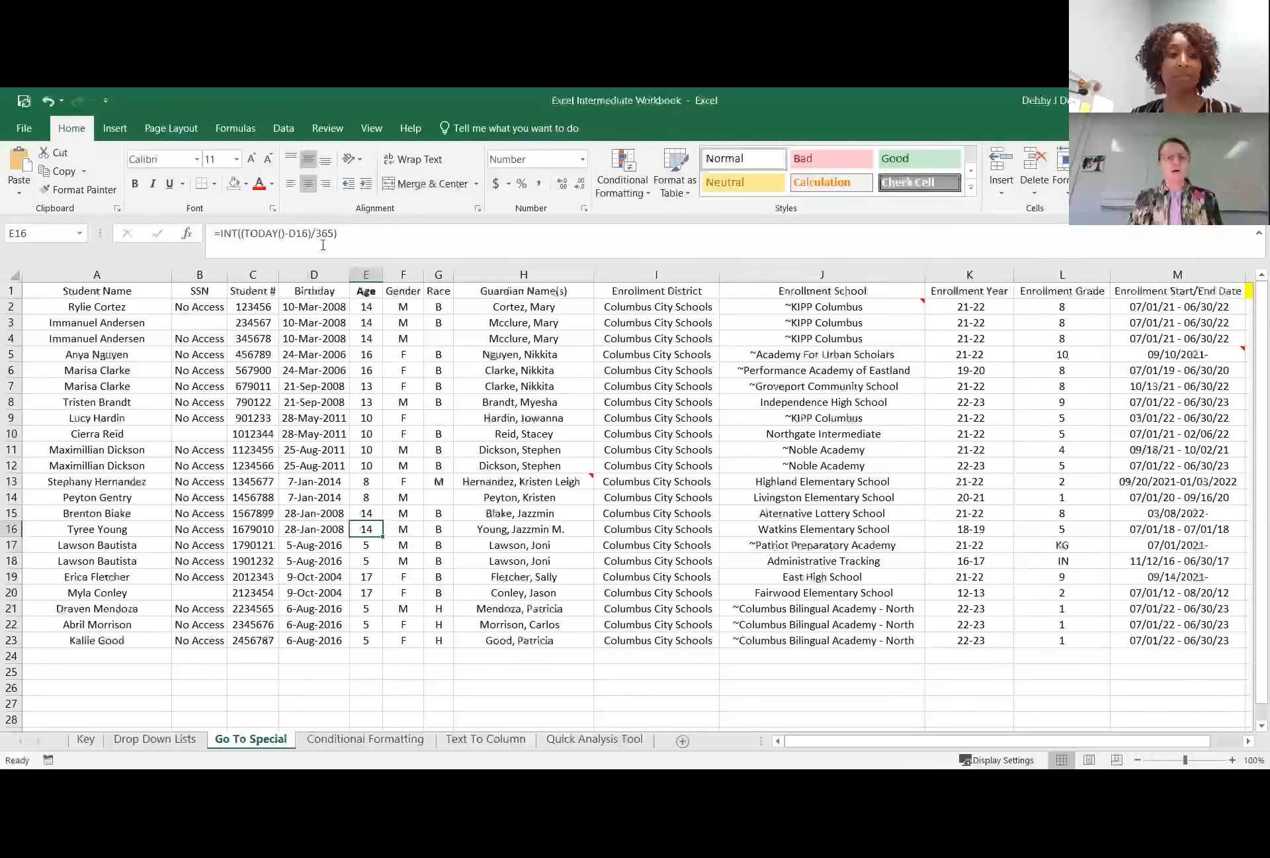
{"action": "left_click_drag", "start_coordinate": [384, 536], "coordinate": [381, 549]}
{"action": "left_click", "coordinate": [374, 542]}
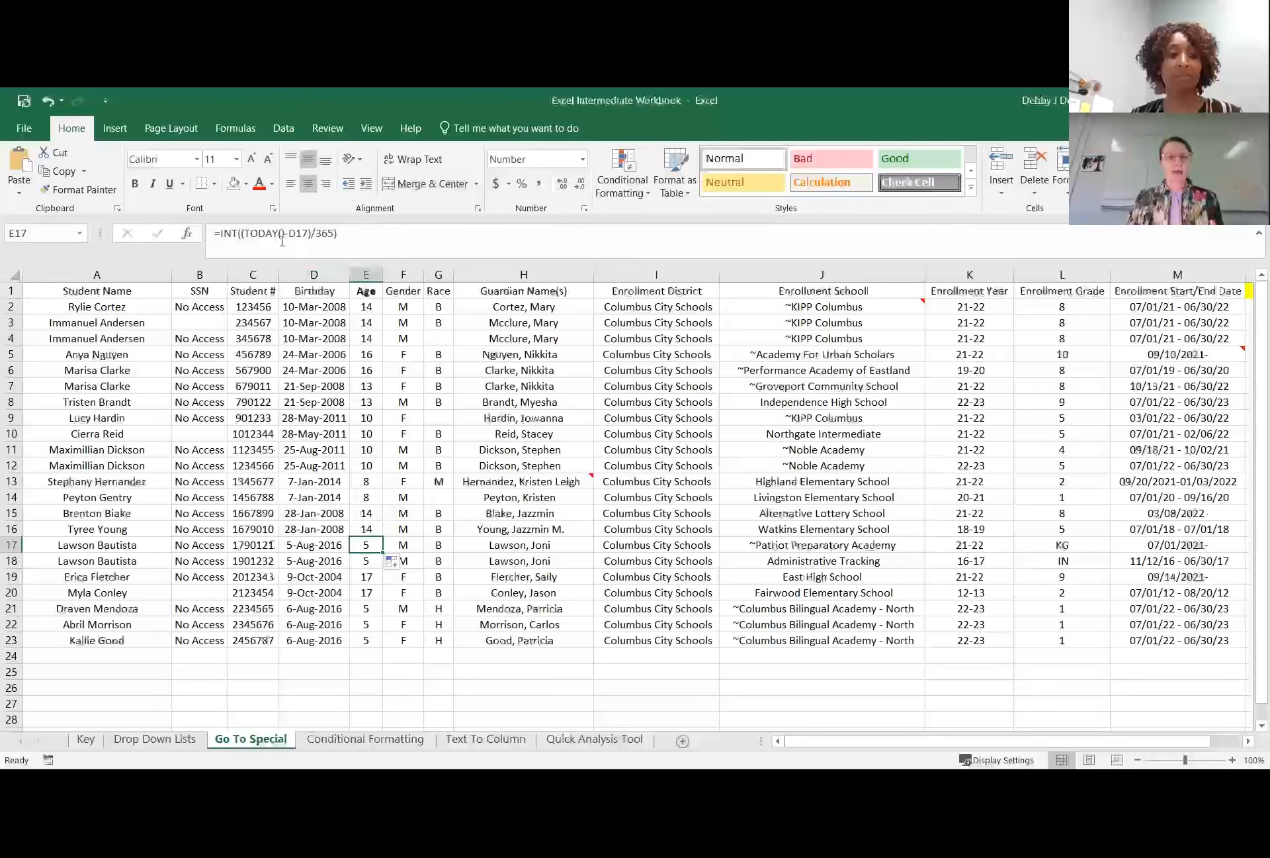
Replace the typed age in E18 by filling the age formula down from E17, and check the result.
{"action": "left_click", "coordinate": [363, 559]}
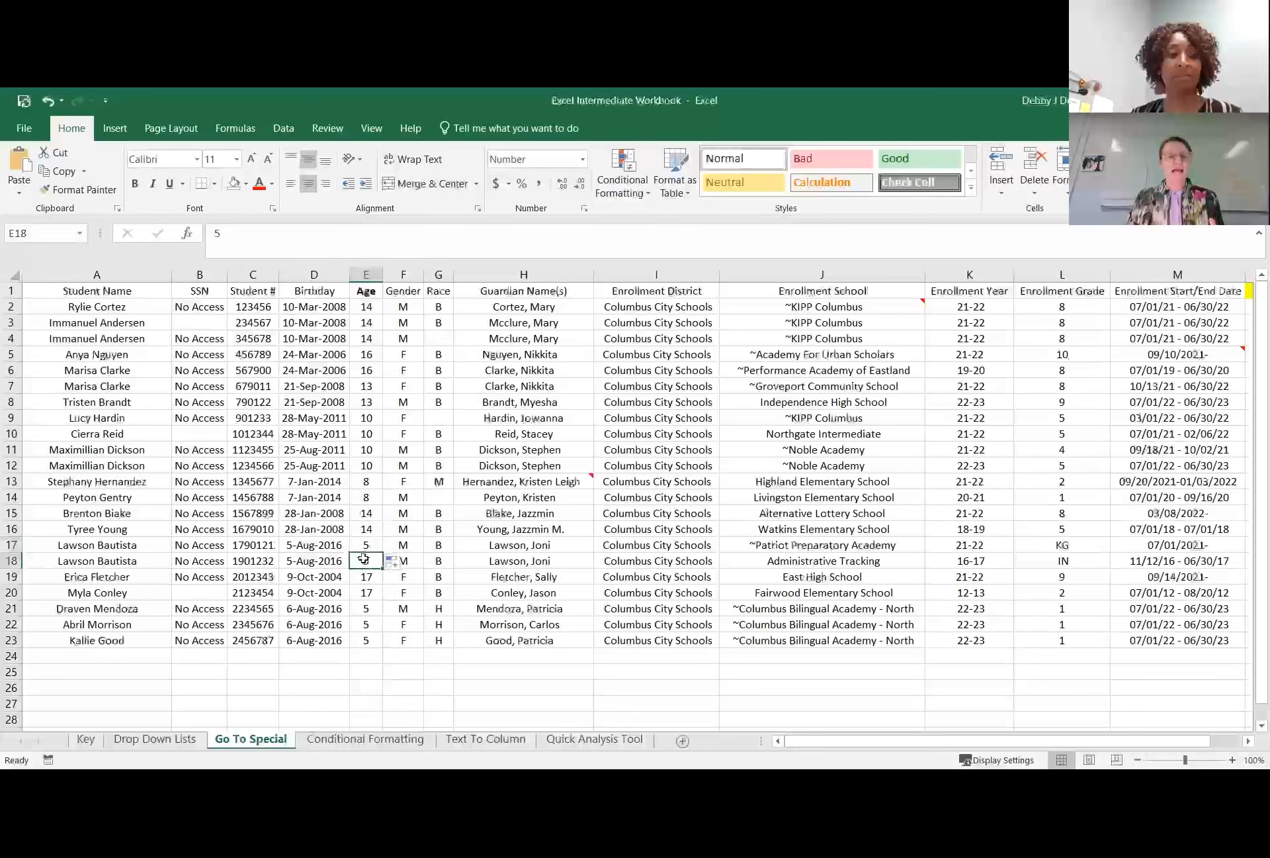
{"action": "left_click", "coordinate": [371, 543]}
{"action": "left_click_drag", "start_coordinate": [381, 550], "coordinate": [382, 568]}
{"action": "left_click", "coordinate": [365, 561]}
{"action": "left_click", "coordinate": [369, 590]}
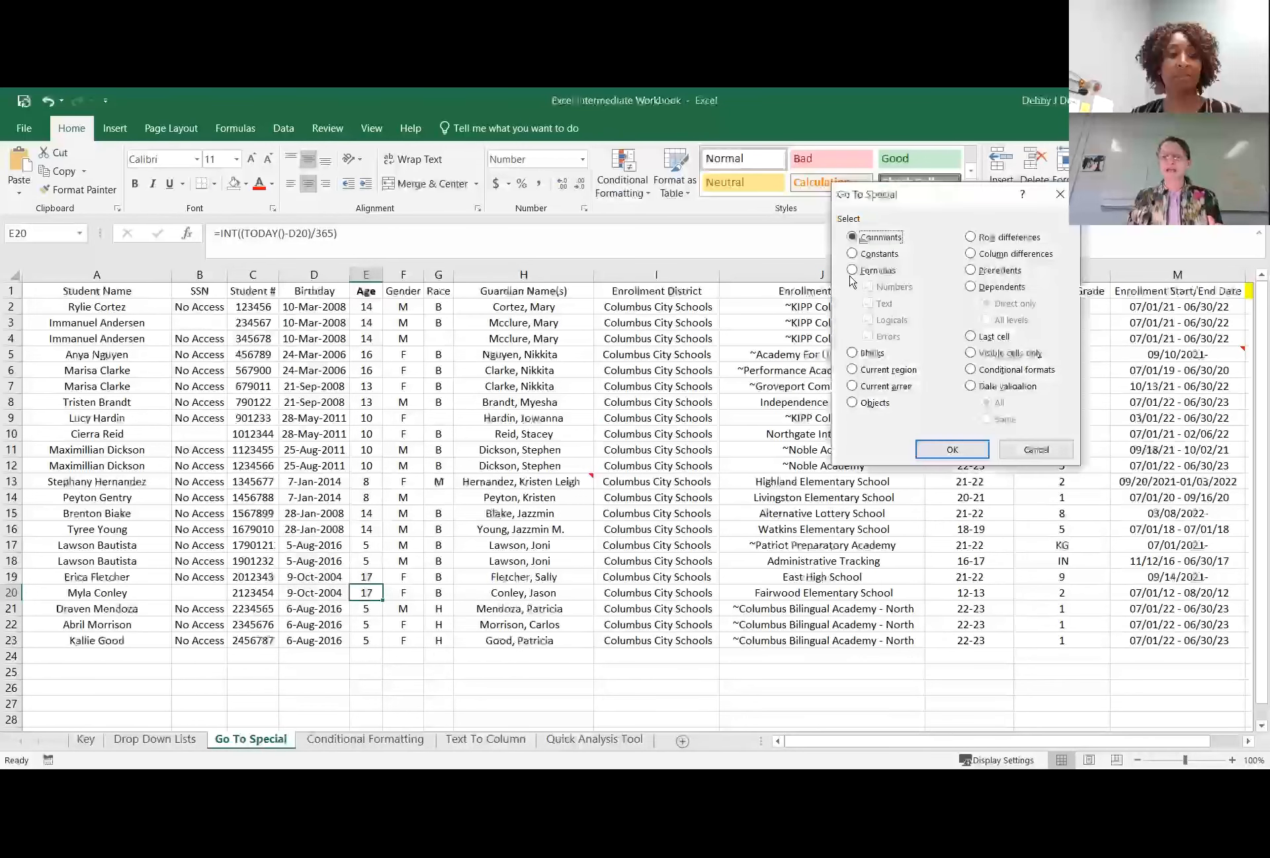
Select all formula cells with Go To Special to recheck the Age column, and deselect them.
{"action": "left_click", "coordinate": [853, 269]}
{"action": "left_click", "coordinate": [953, 450]}
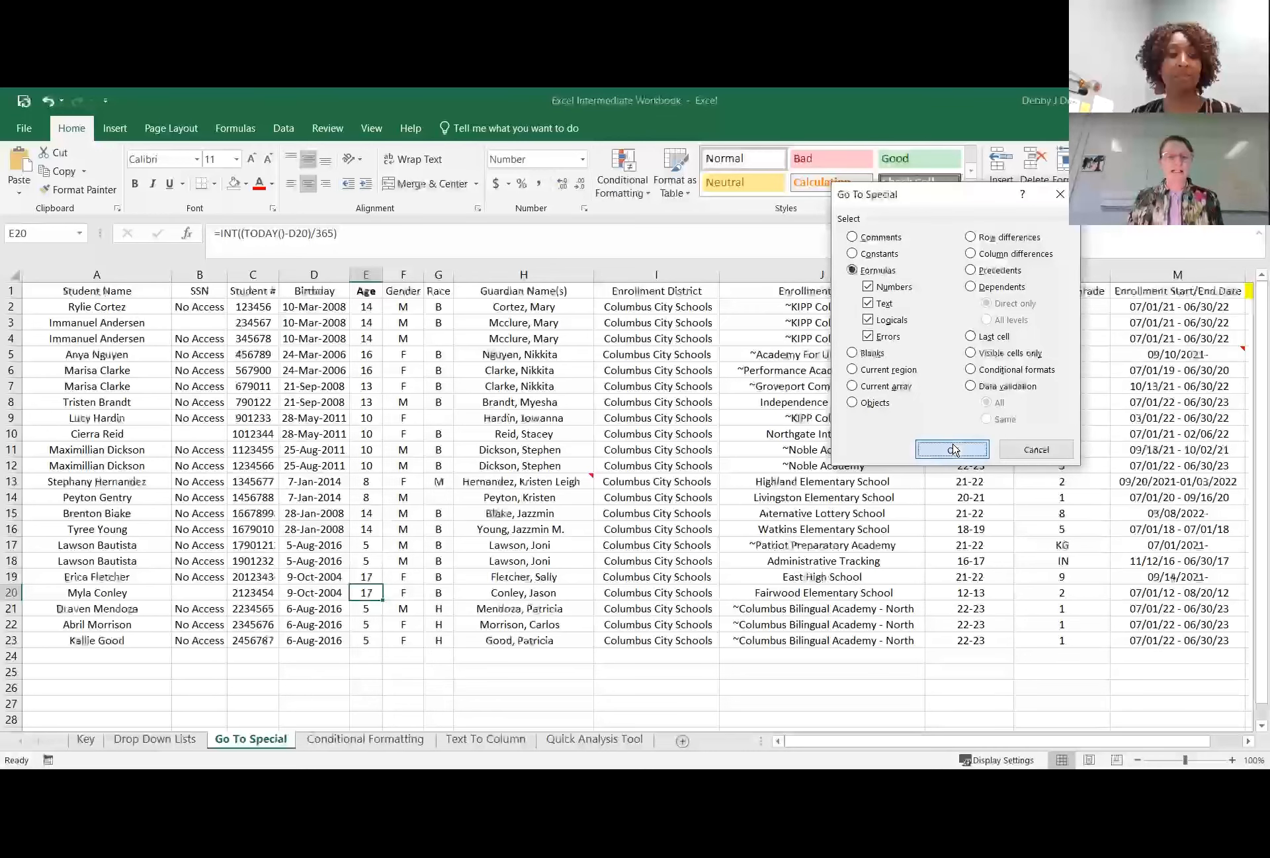
{"action": "left_click", "coordinate": [722, 508]}
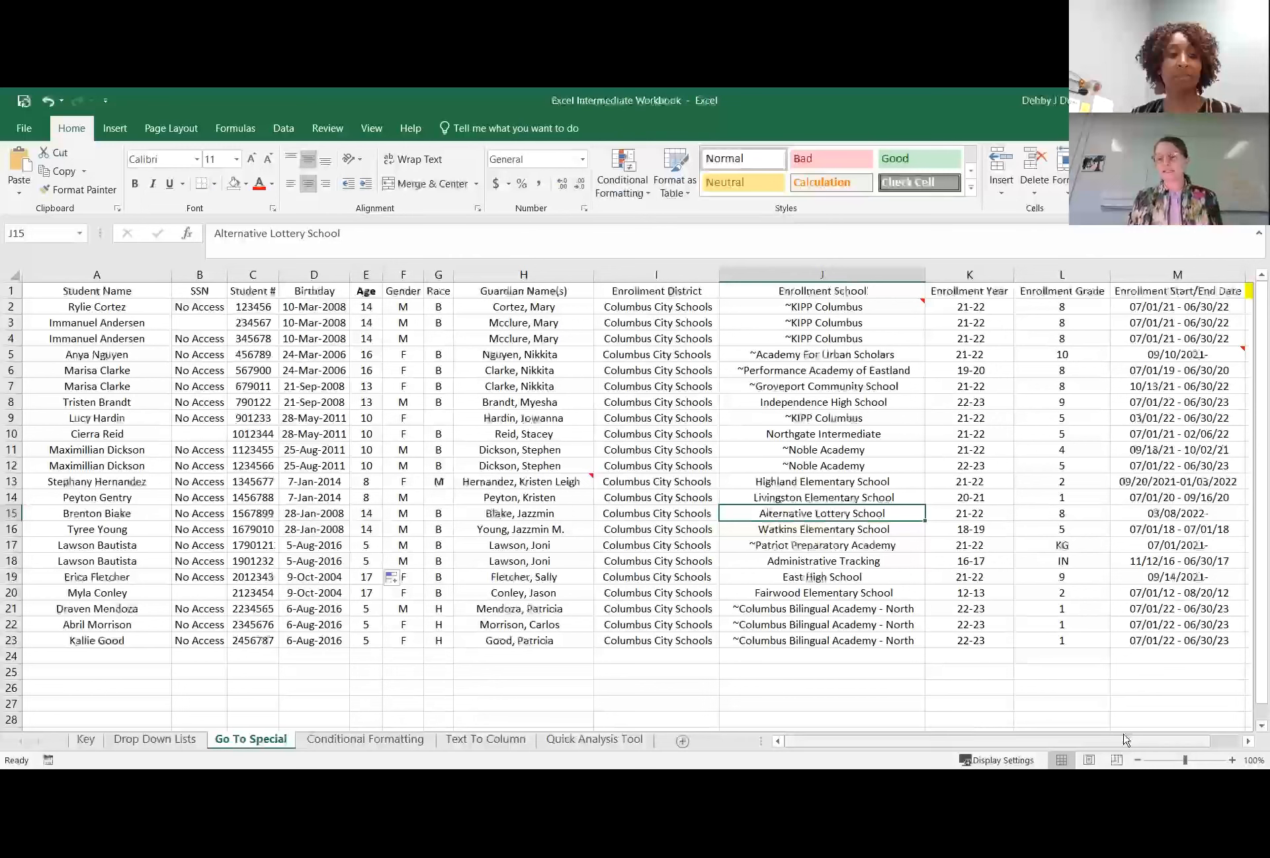
Use Go To Special from J15 to select every cell that contains a comment.
{"action": "scroll", "coordinate": [1115, 409], "scroll_direction": "right", "scroll_amount": 1}
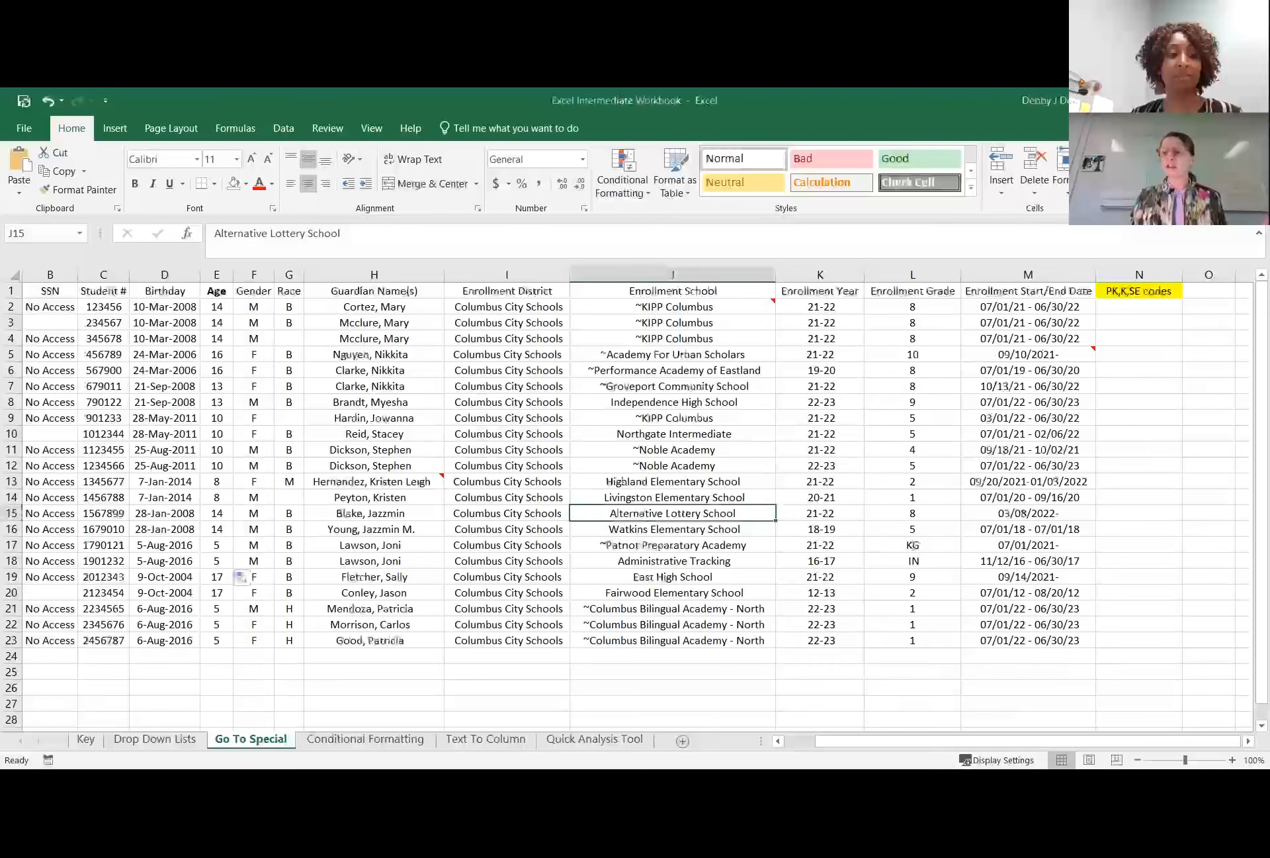
{"action": "left_click", "coordinate": [1004, 329]}
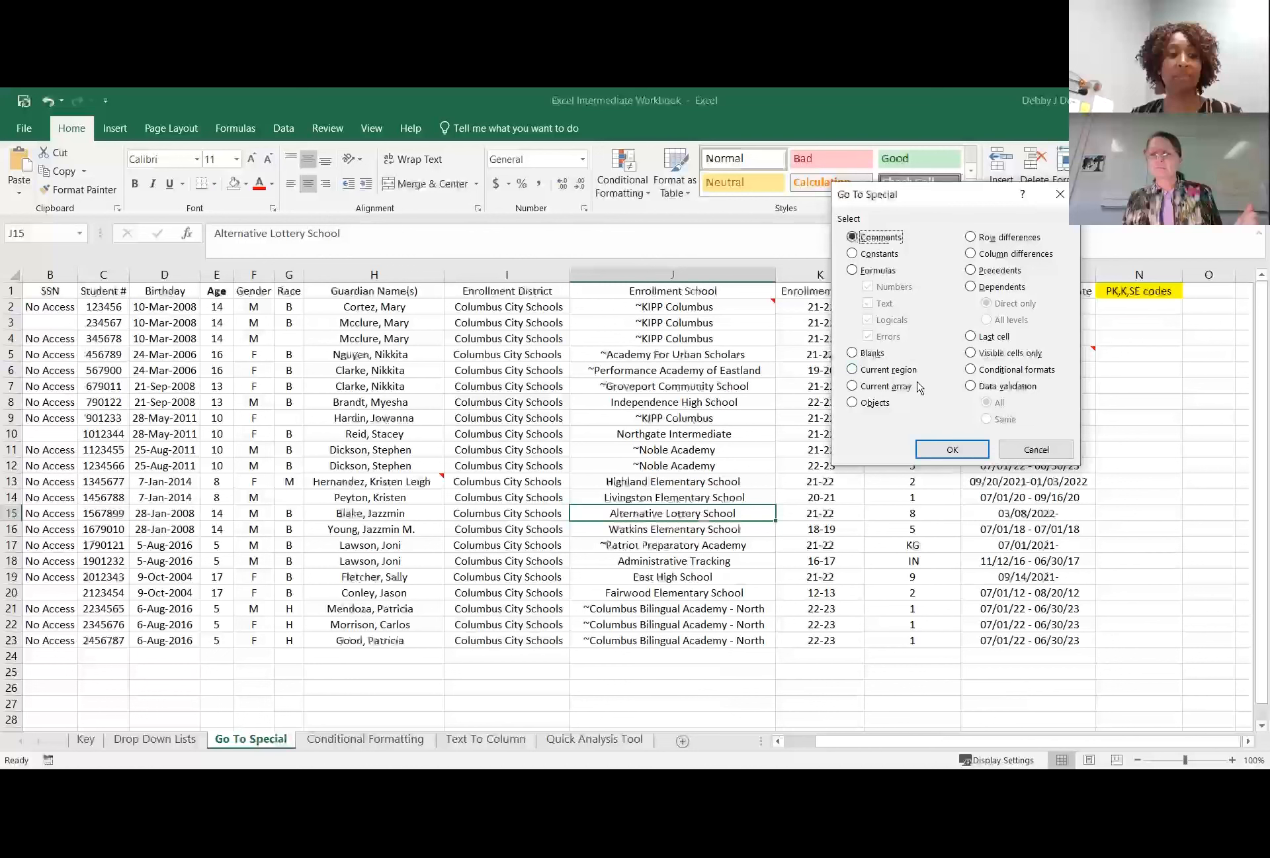
{"action": "left_click", "coordinate": [852, 403]}
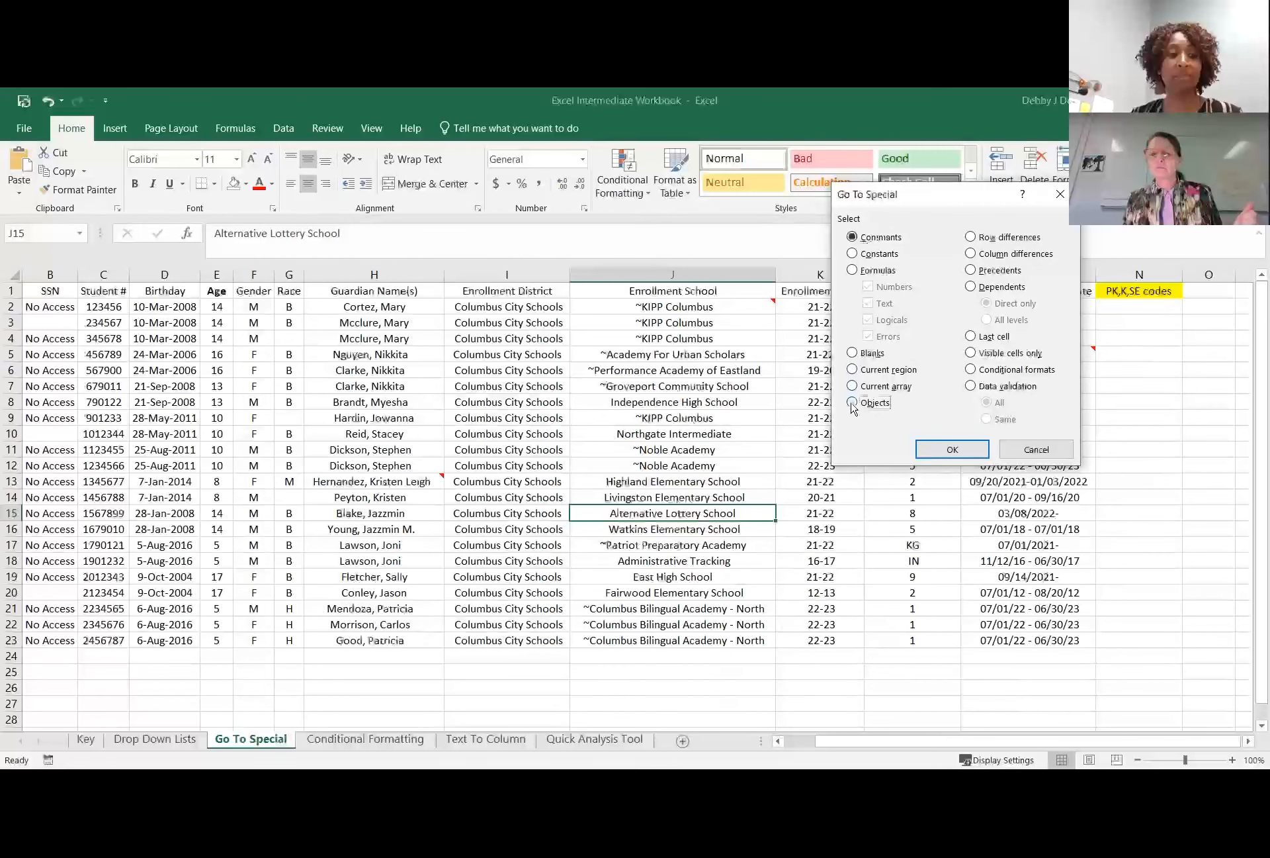
{"action": "left_click", "coordinate": [853, 237]}
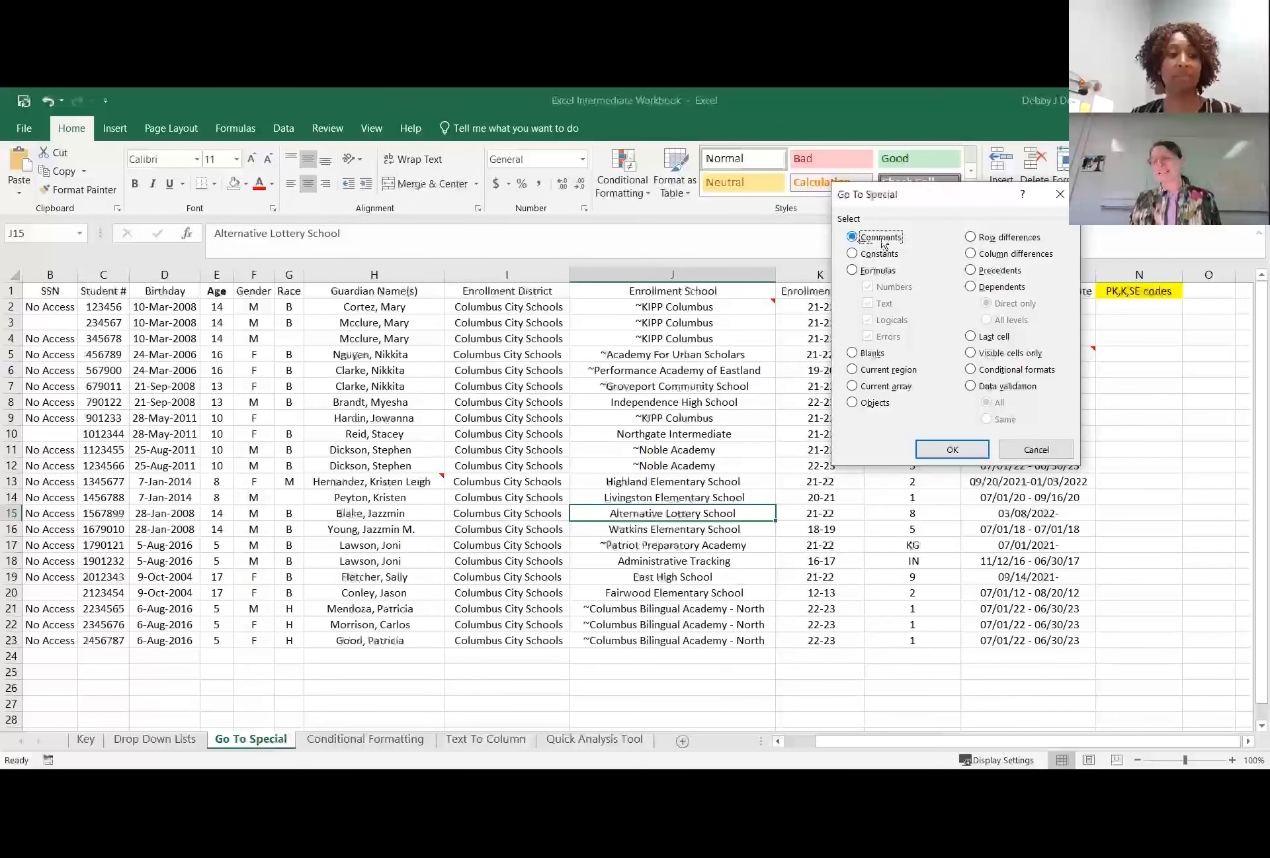
{"action": "left_click", "coordinate": [953, 450]}
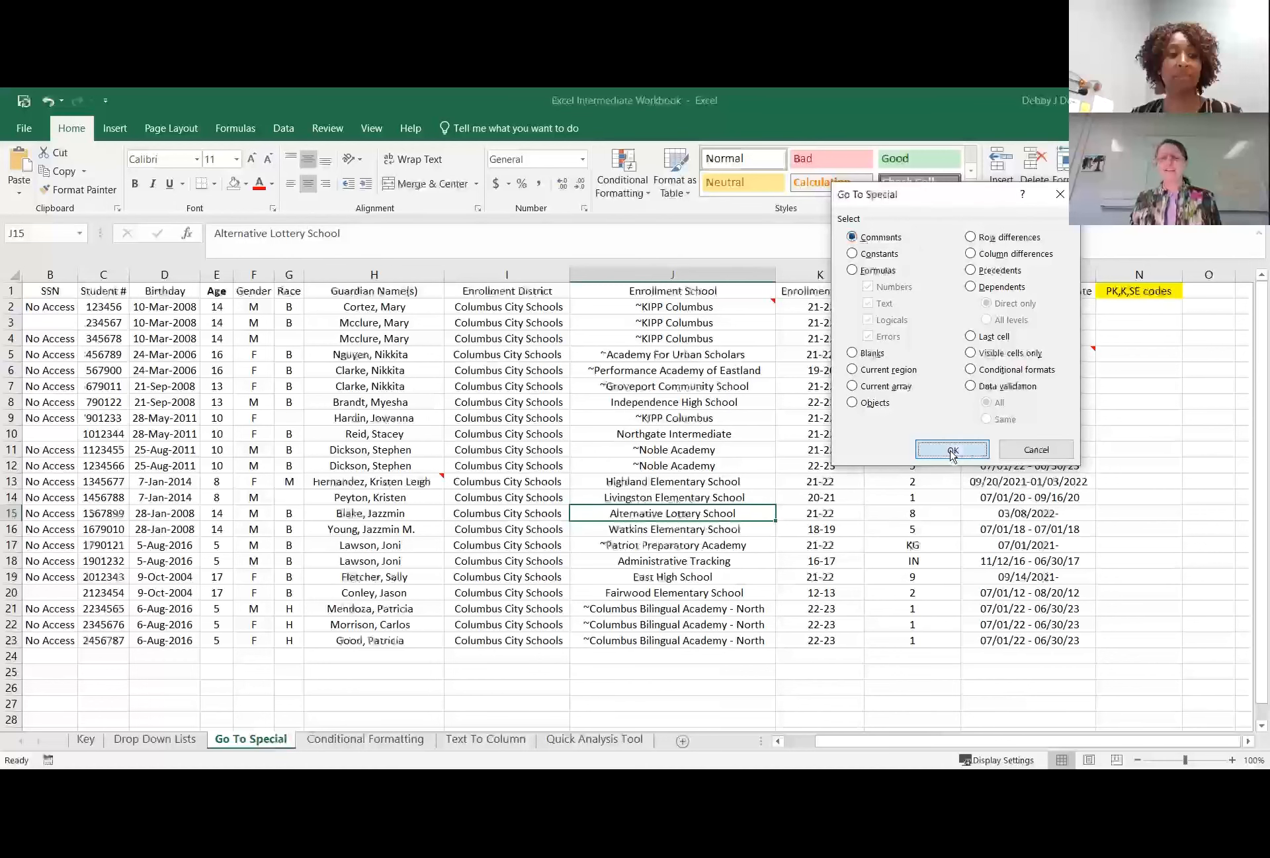
{"action": "left_click_drag", "start_coordinate": [816, 741], "coordinate": [787, 748]}
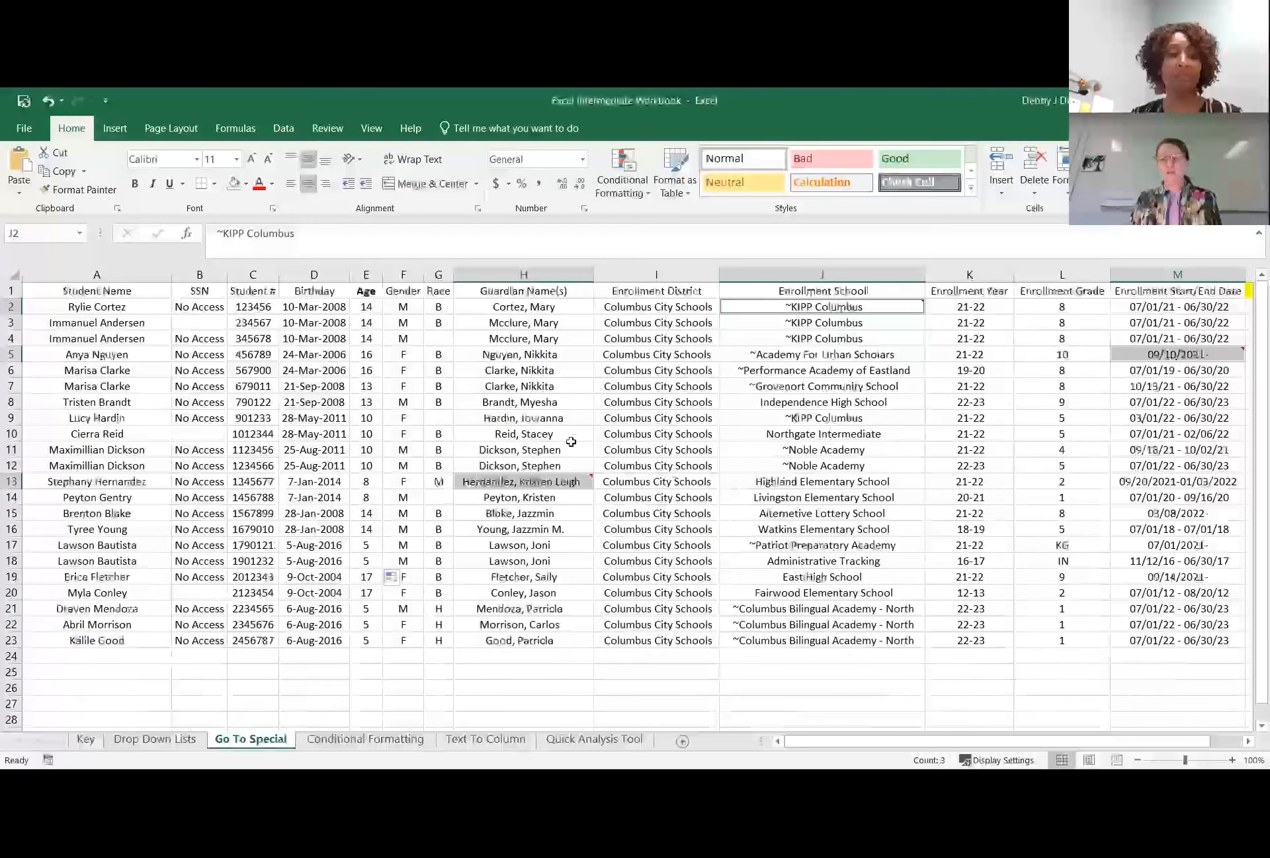
Inspect the commented cells H13 and M5, and clear the selection by choosing K19.
{"action": "mouse_move", "coordinate": [561, 479]}
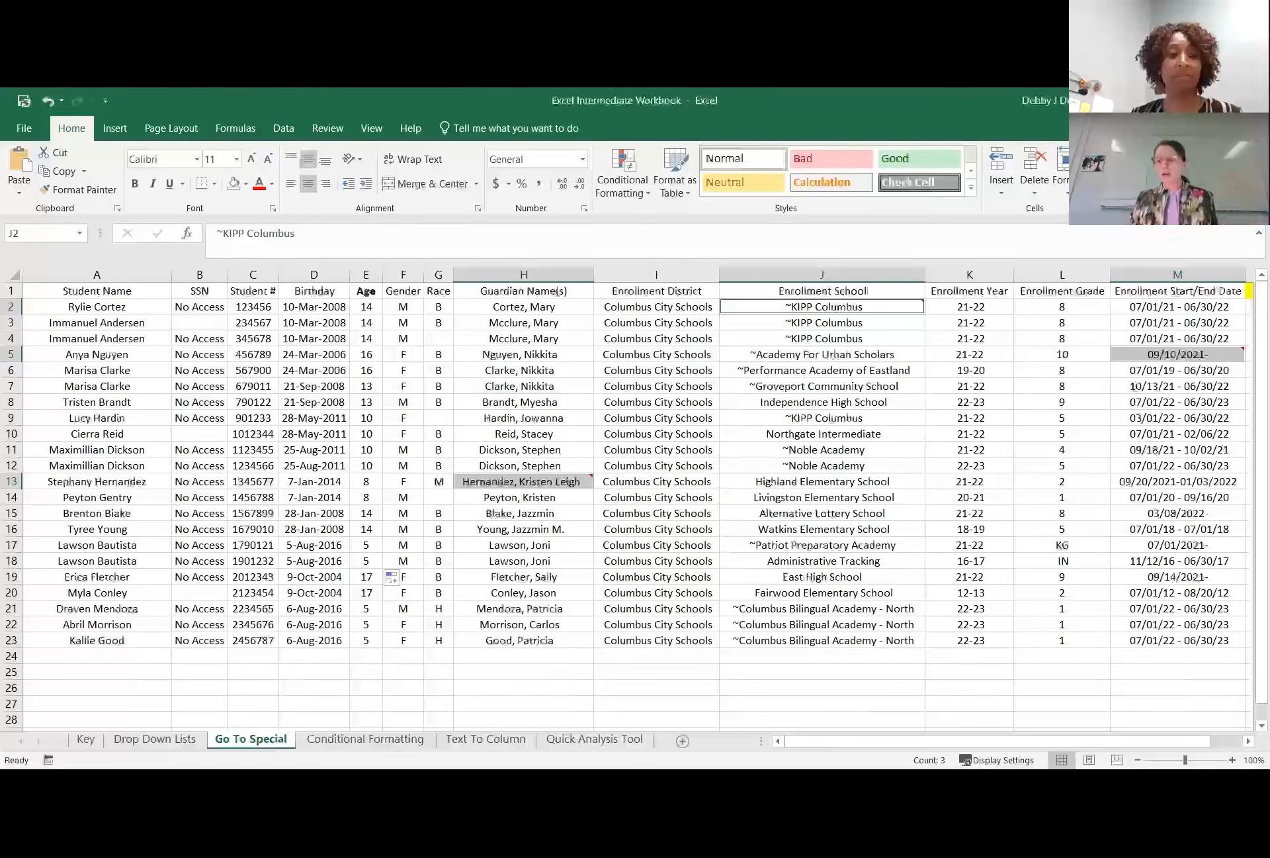
{"action": "scroll", "coordinate": [1136, 385], "scroll_direction": "right", "scroll_amount": 1}
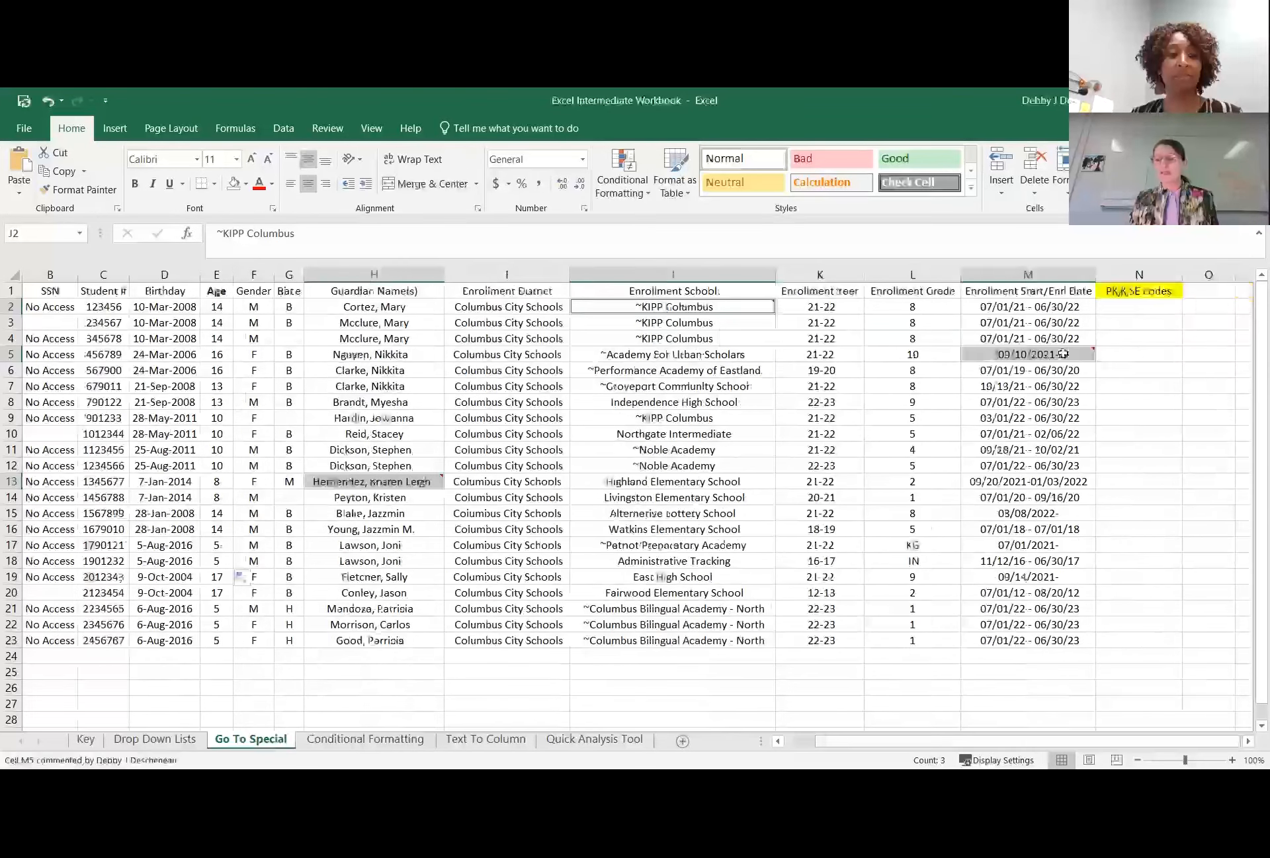
{"action": "mouse_move", "coordinate": [1065, 354]}
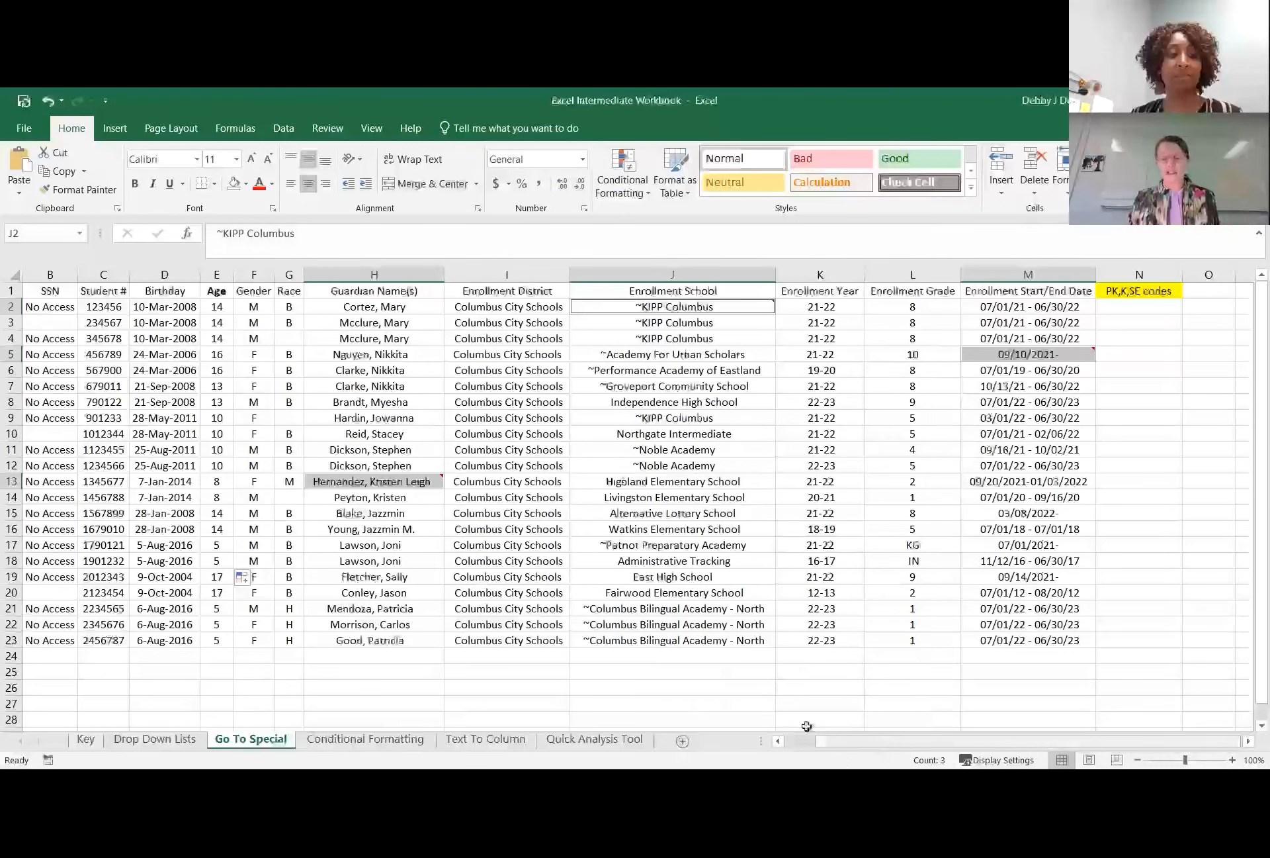
{"action": "scroll", "coordinate": [807, 726], "scroll_direction": "left", "scroll_amount": 2}
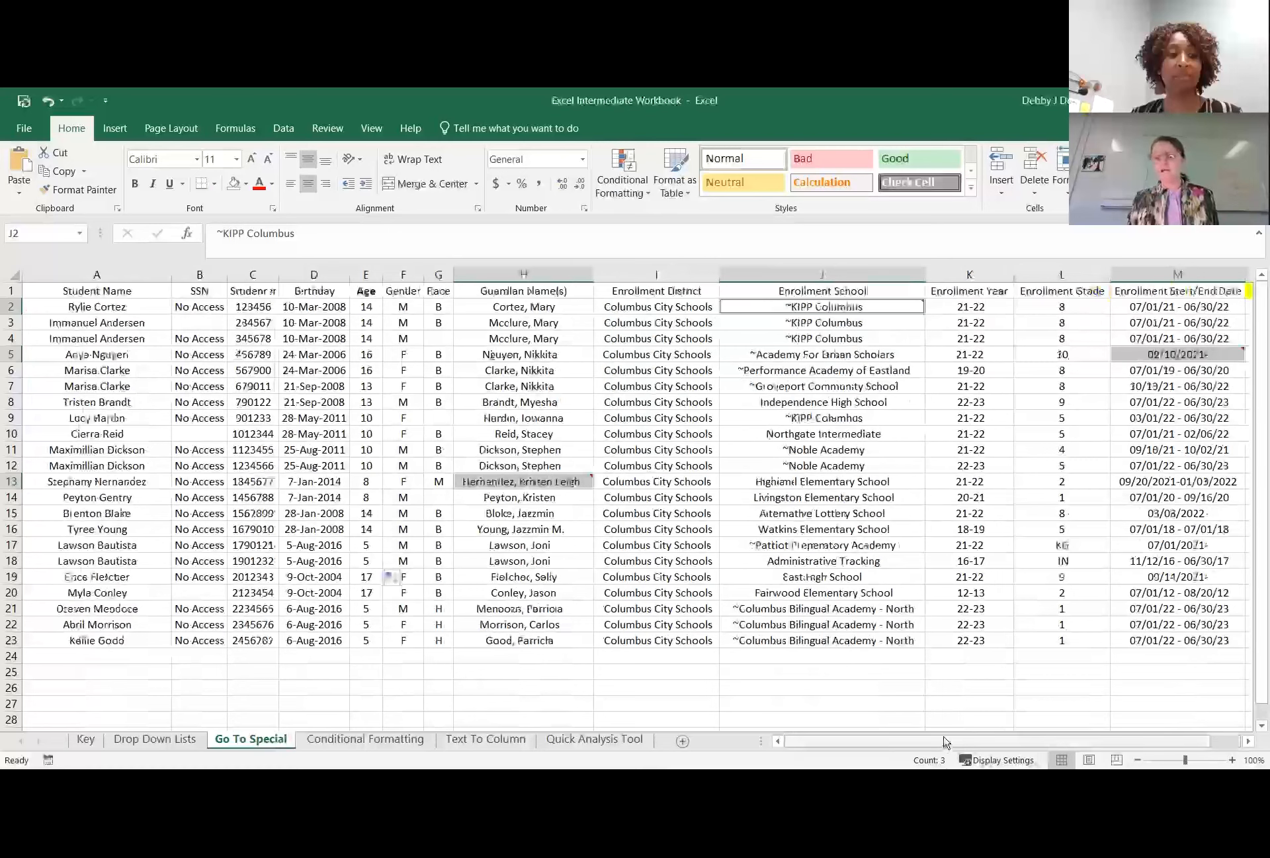
{"action": "scroll", "coordinate": [947, 741], "scroll_direction": "right", "scroll_amount": 2}
{"action": "left_click", "coordinate": [827, 573]}
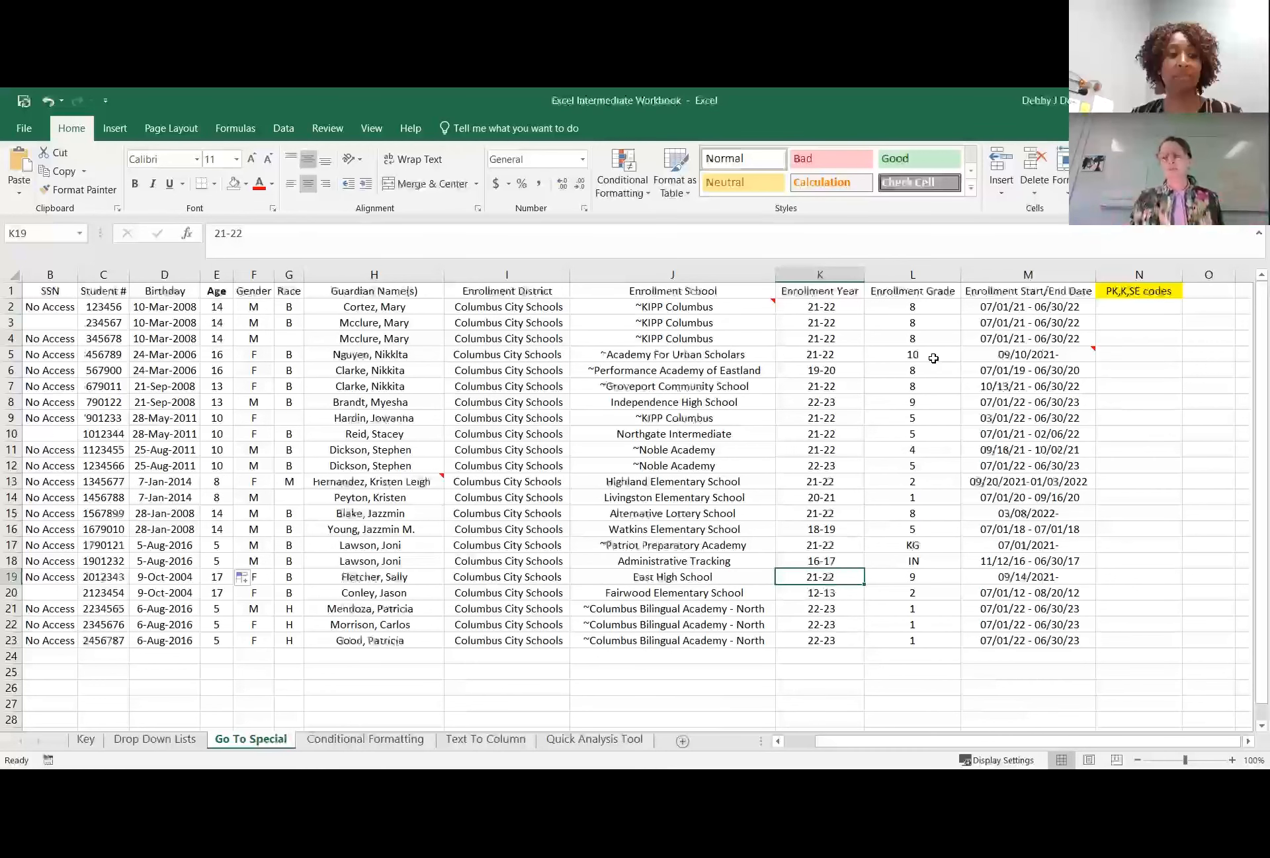
Select only text constants with Go To Special from L5, excluding numbers, logicals and errors, and deselect them.
{"action": "left_click", "coordinate": [935, 348]}
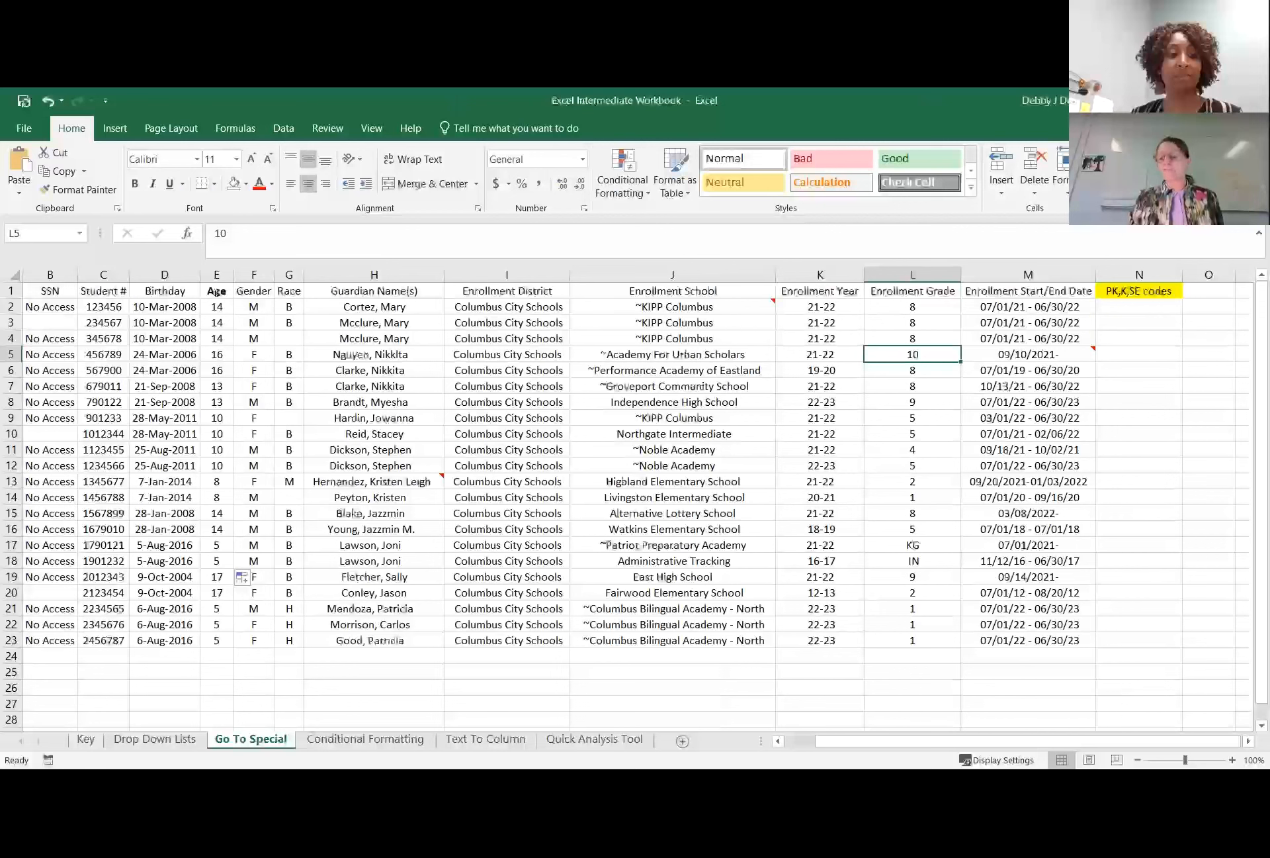
{"action": "left_click", "coordinate": [1216, 180]}
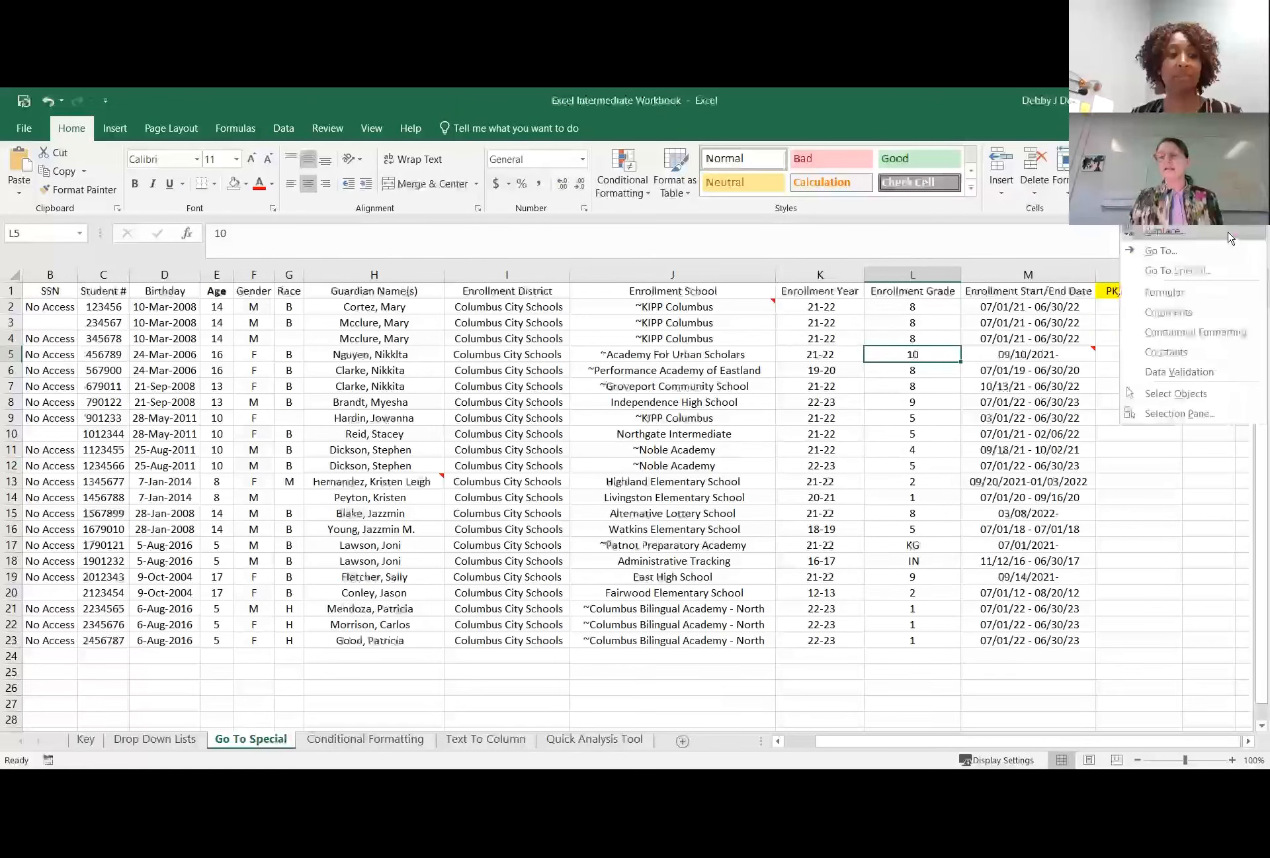
{"action": "left_click", "coordinate": [1215, 277]}
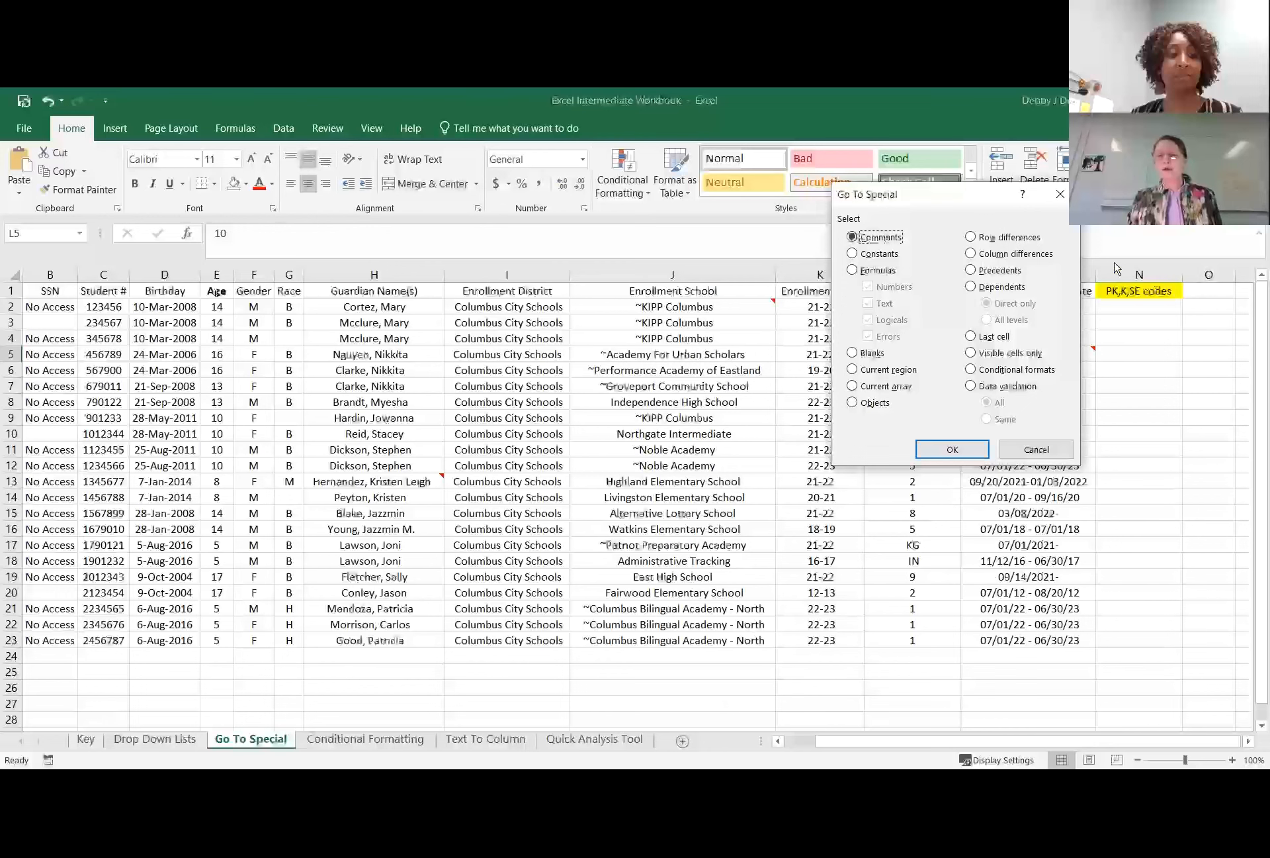
{"action": "left_click", "coordinate": [852, 253]}
{"action": "left_click", "coordinate": [867, 286]}
{"action": "left_click", "coordinate": [868, 320]}
{"action": "left_click", "coordinate": [868, 336]}
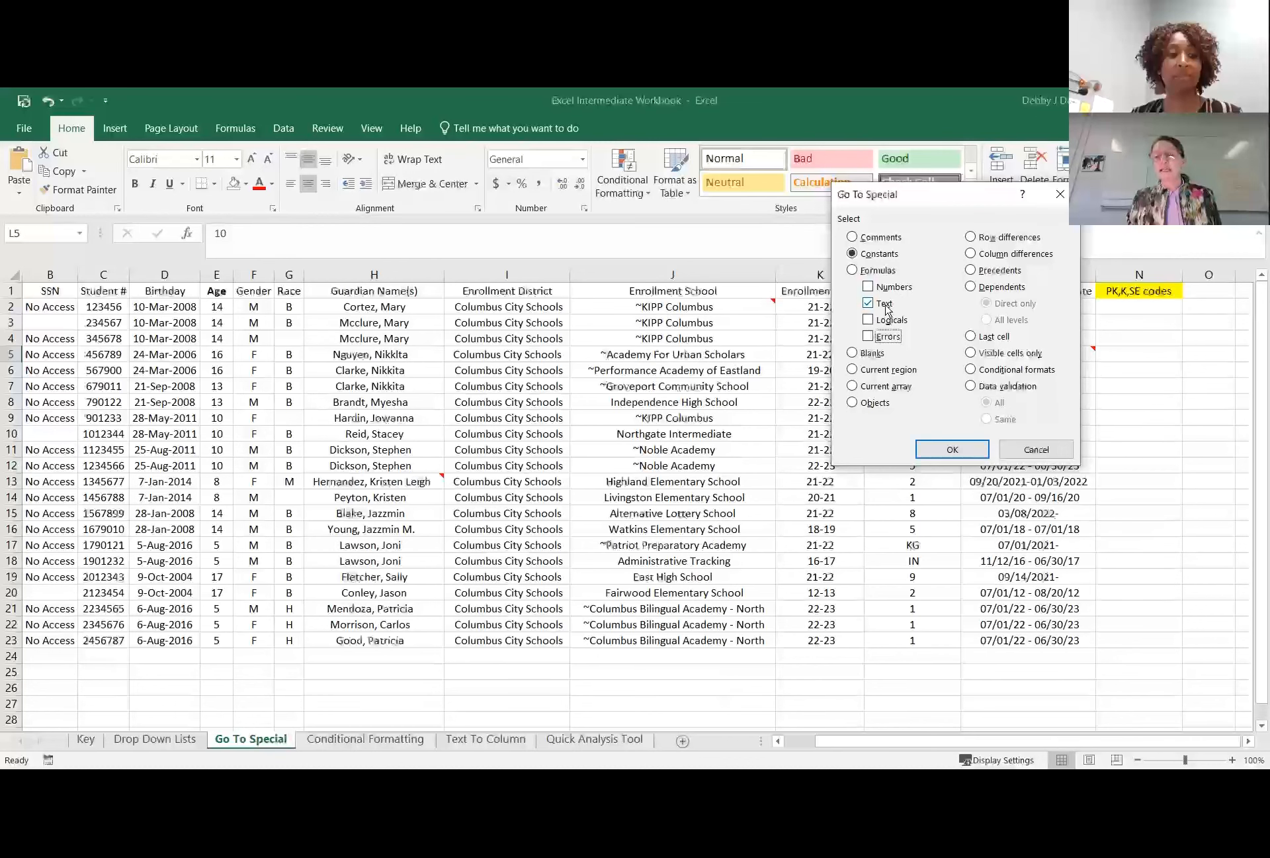
{"action": "left_click", "coordinate": [947, 449]}
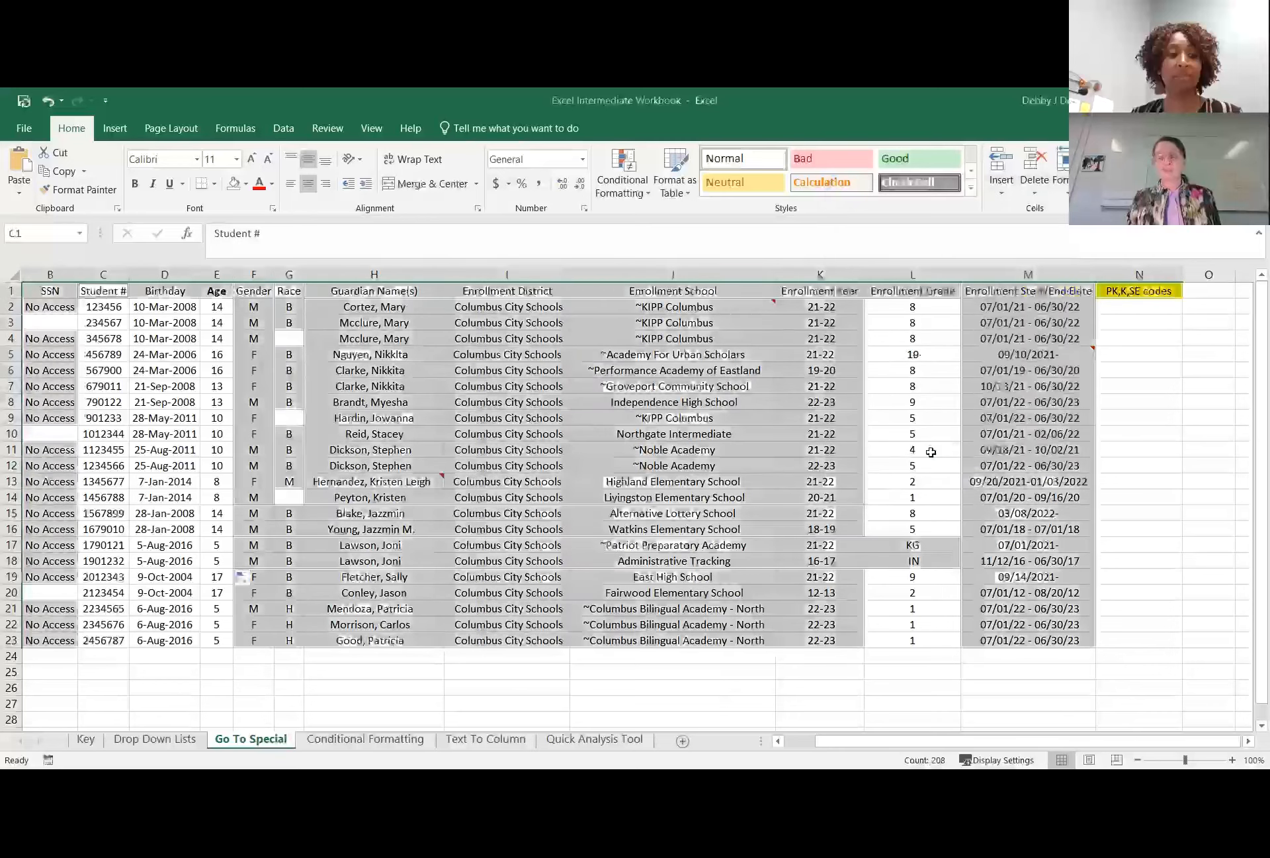
{"action": "left_click", "coordinate": [942, 401]}
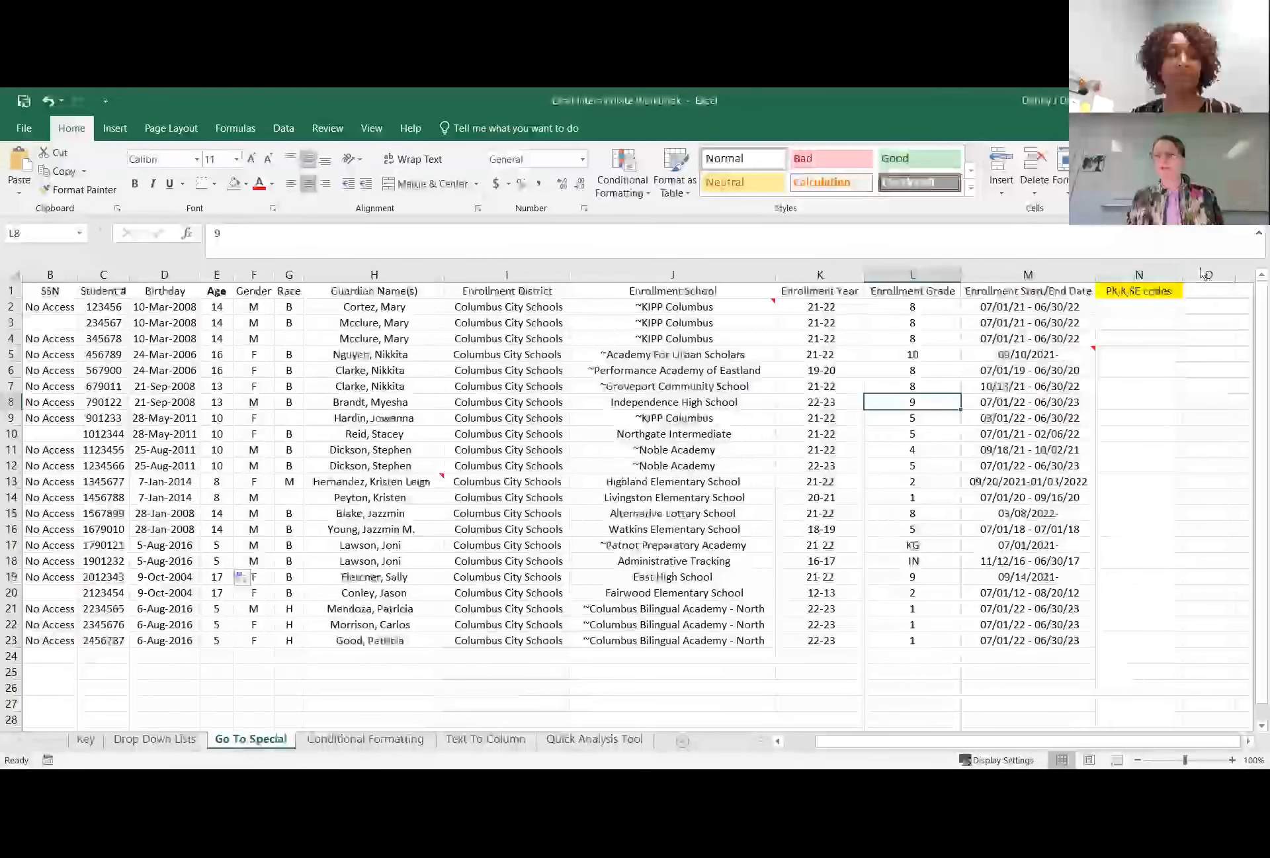
Select all constants with Go To Special, including numbers, text, logicals and errors, and deselect them.
{"action": "left_click", "coordinate": [1221, 272]}
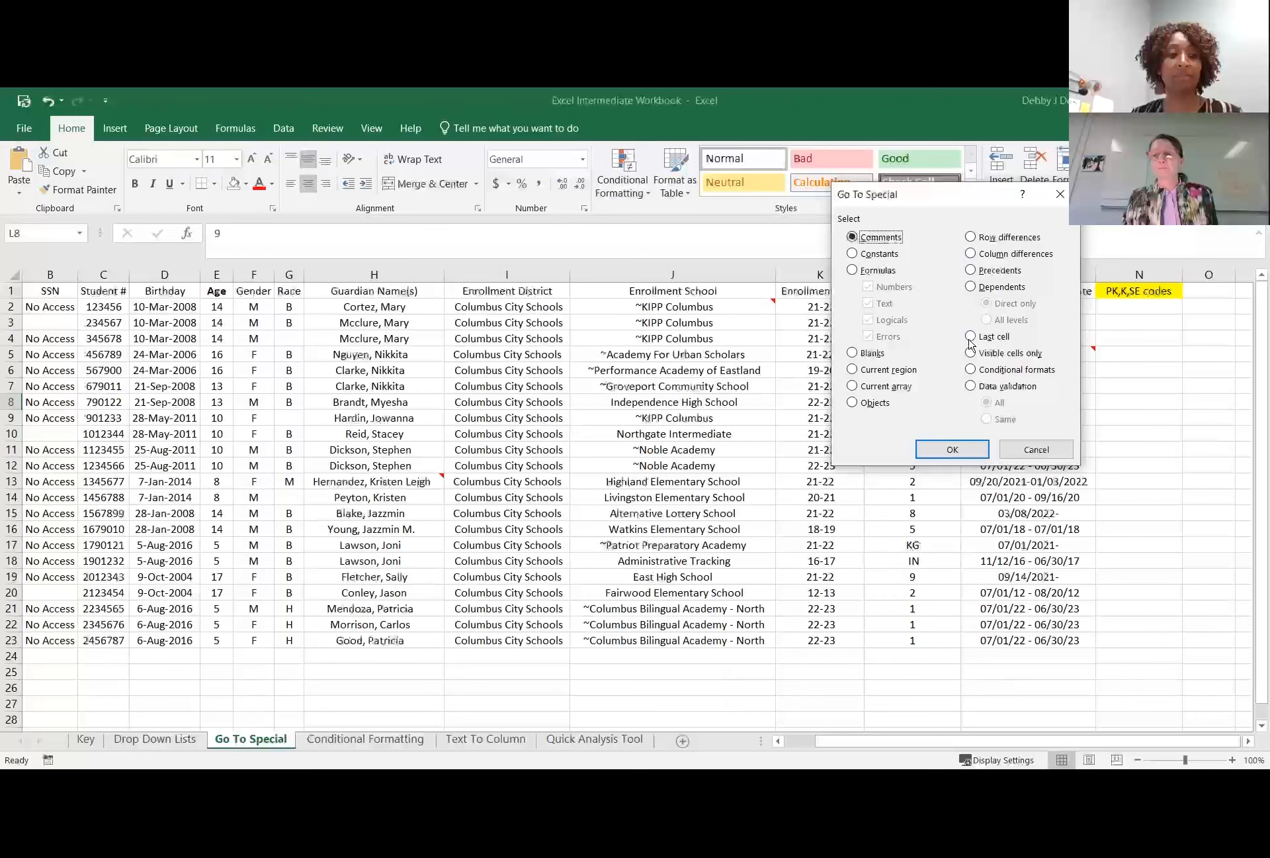
{"action": "left_click", "coordinate": [972, 387]}
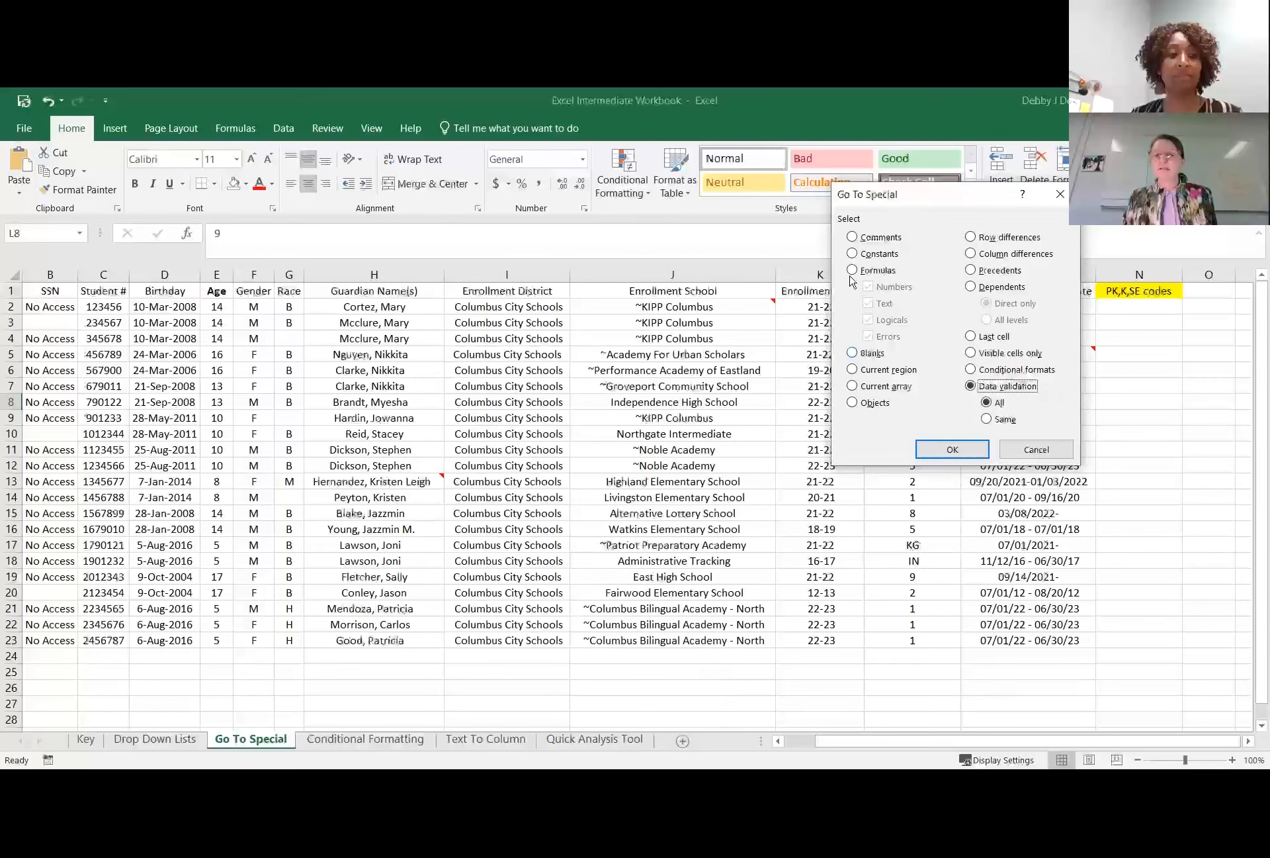
{"action": "left_click", "coordinate": [853, 253]}
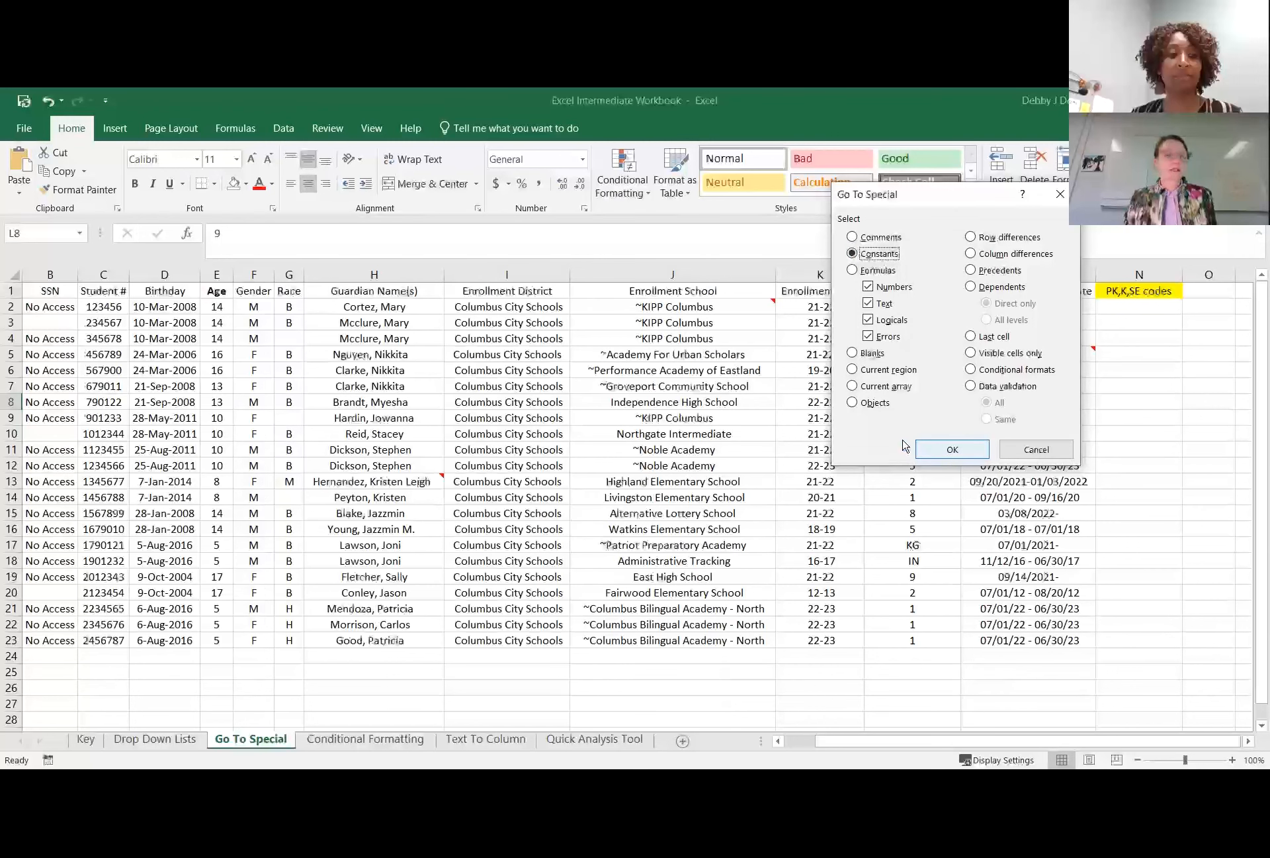
{"action": "left_click", "coordinate": [950, 452]}
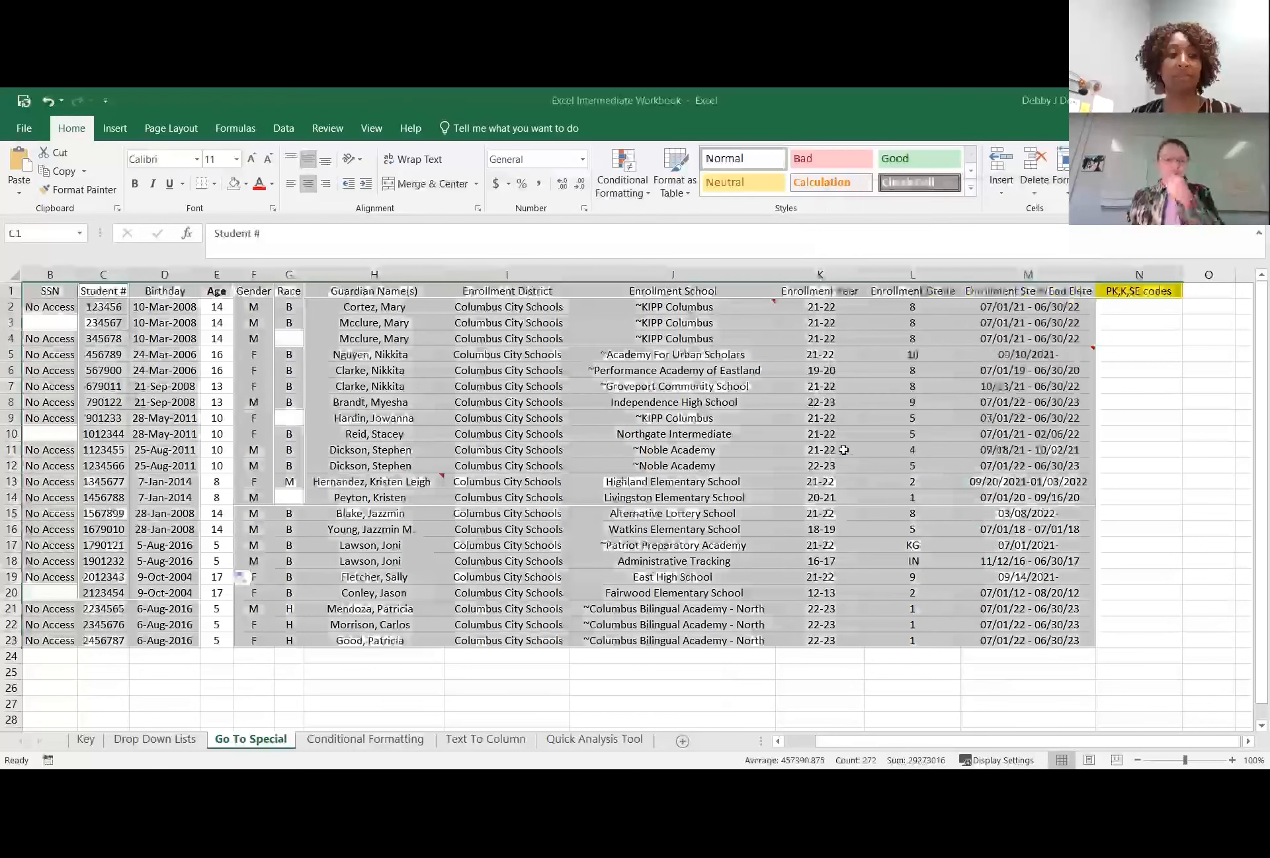
{"action": "left_click", "coordinate": [842, 449]}
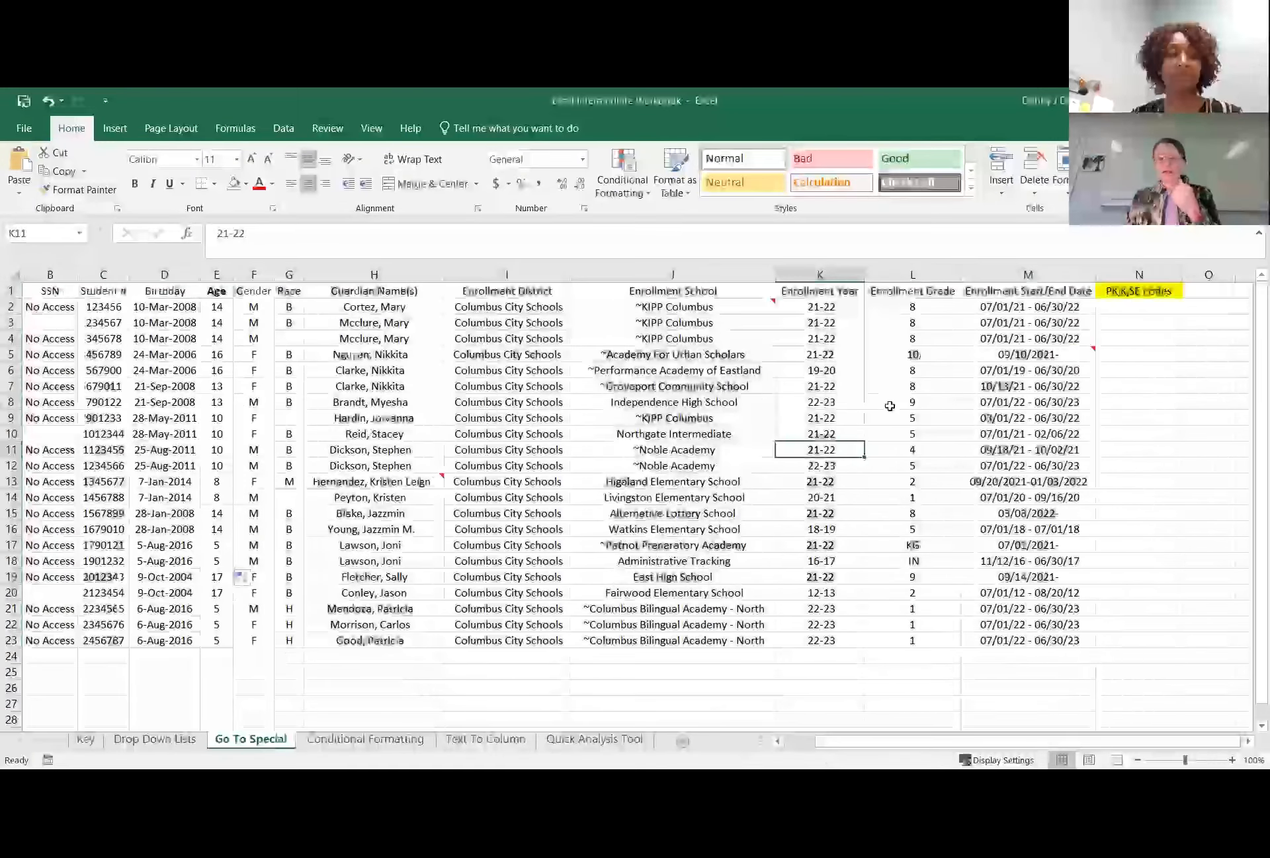
Highlight the Enrollment Grade values L2:L23, and search L15:L16 for blanks with Go To Special.
{"action": "left_click_drag", "start_coordinate": [905, 307], "coordinate": [930, 634]}
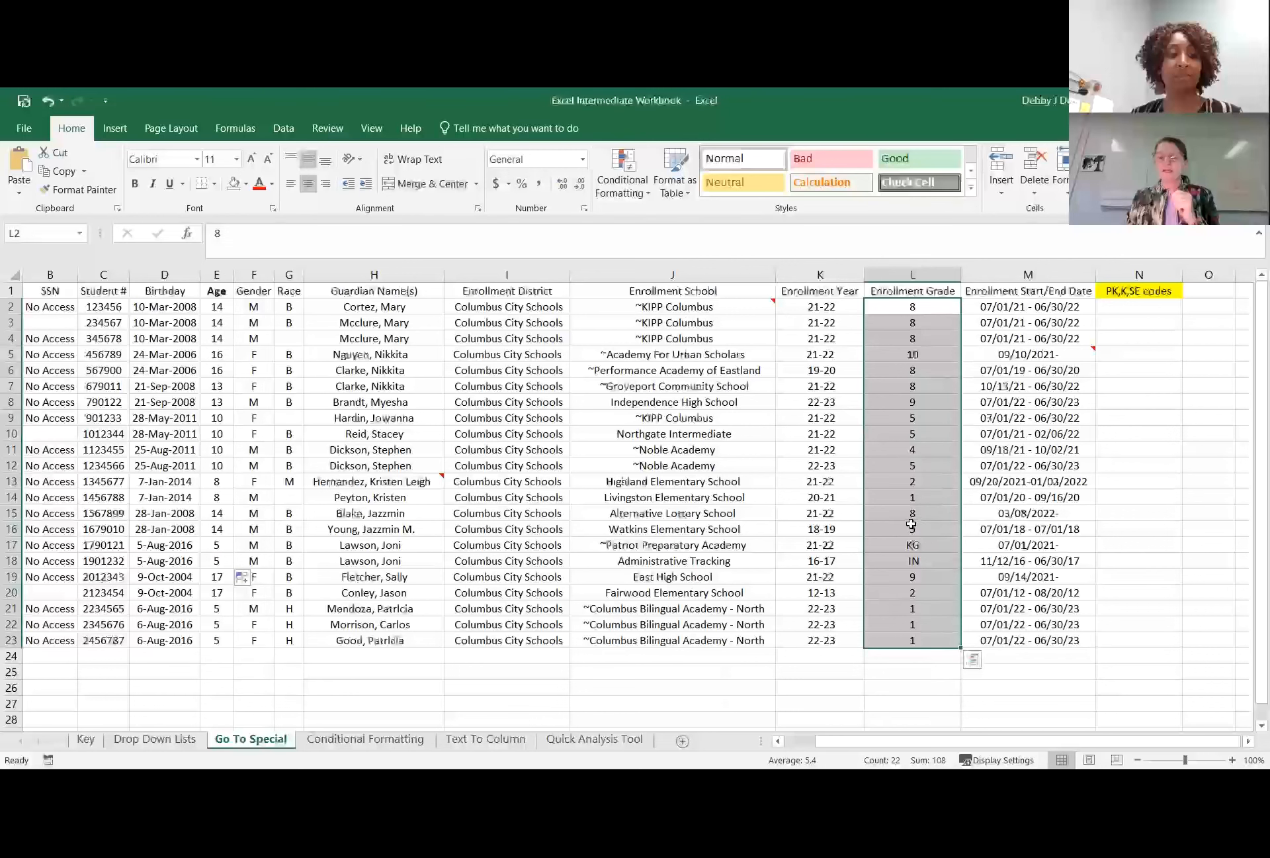
{"action": "left_click_drag", "start_coordinate": [911, 525], "coordinate": [912, 514]}
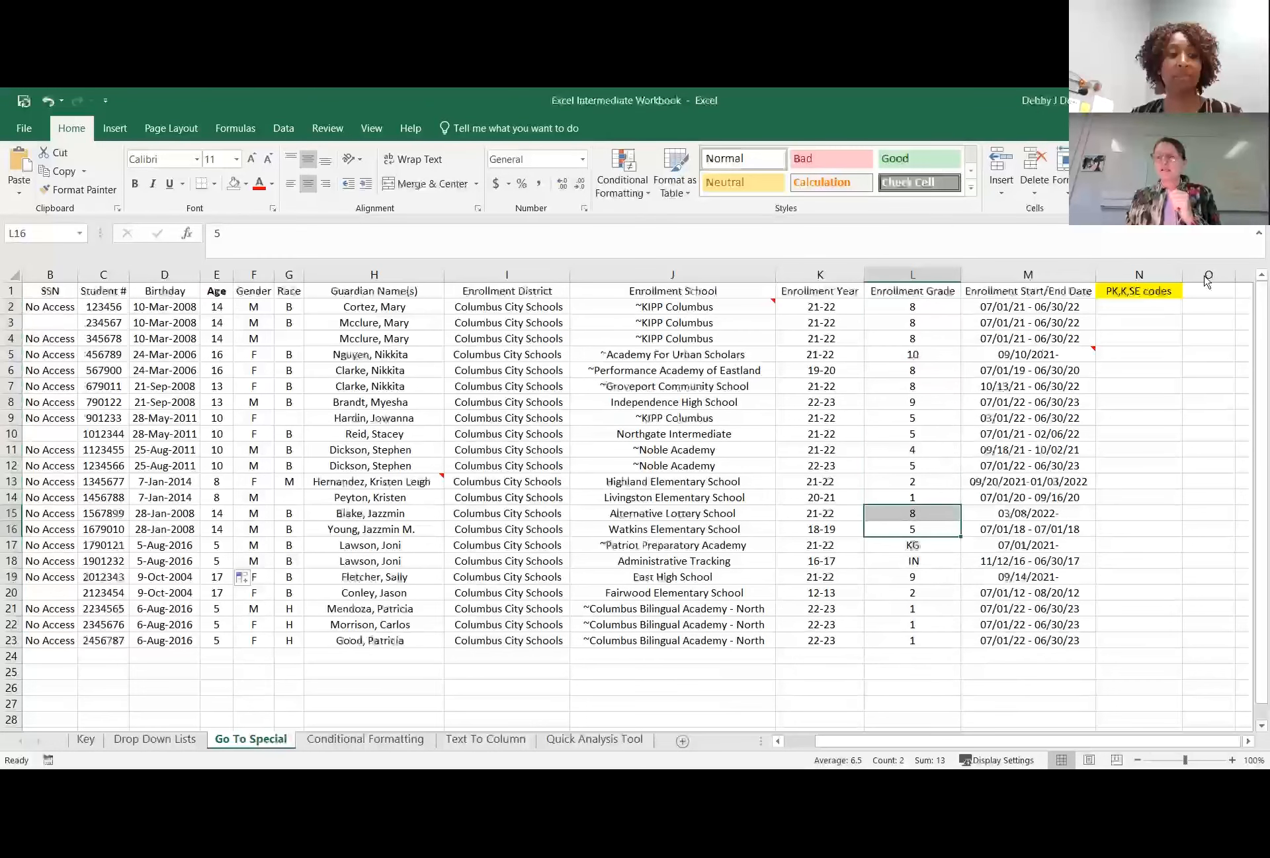
{"action": "left_click", "coordinate": [1134, 282]}
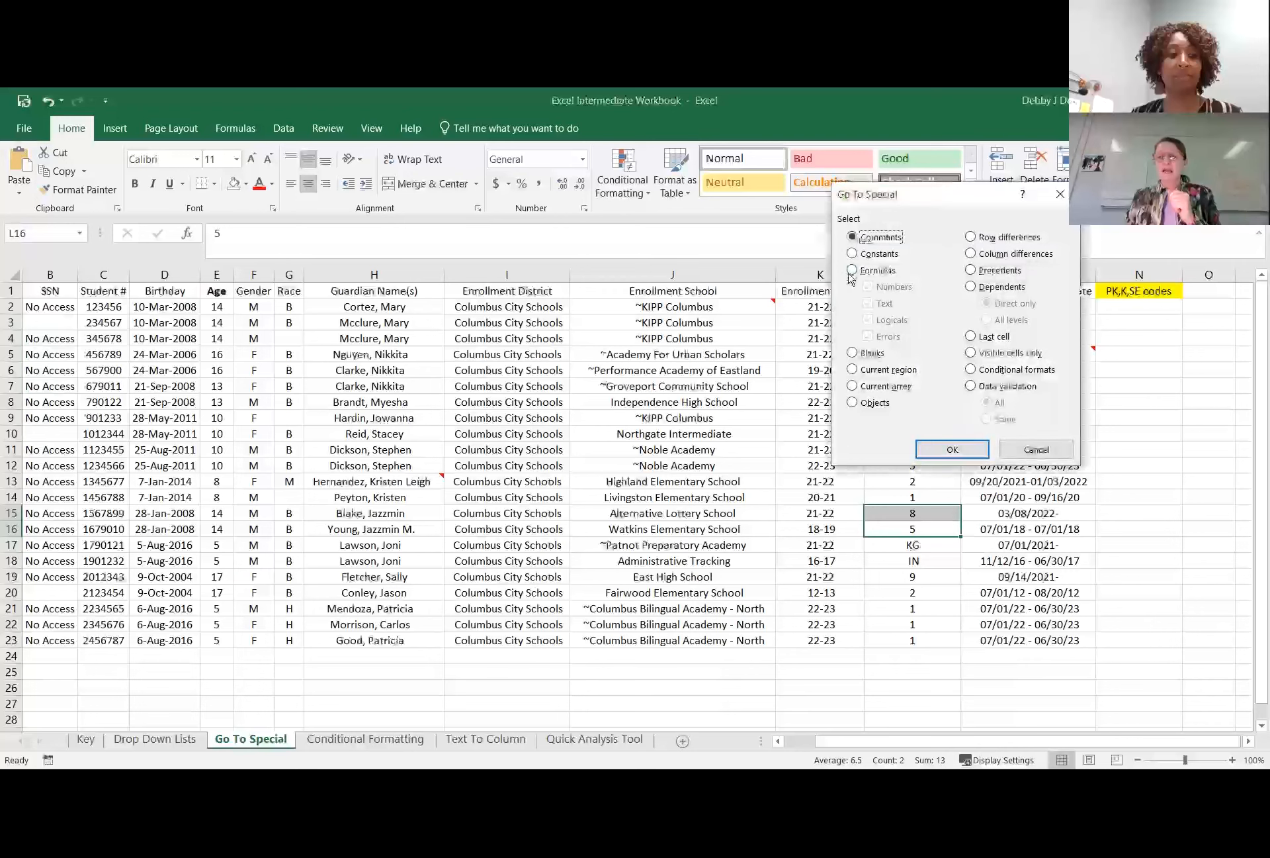
{"action": "left_click", "coordinate": [853, 354]}
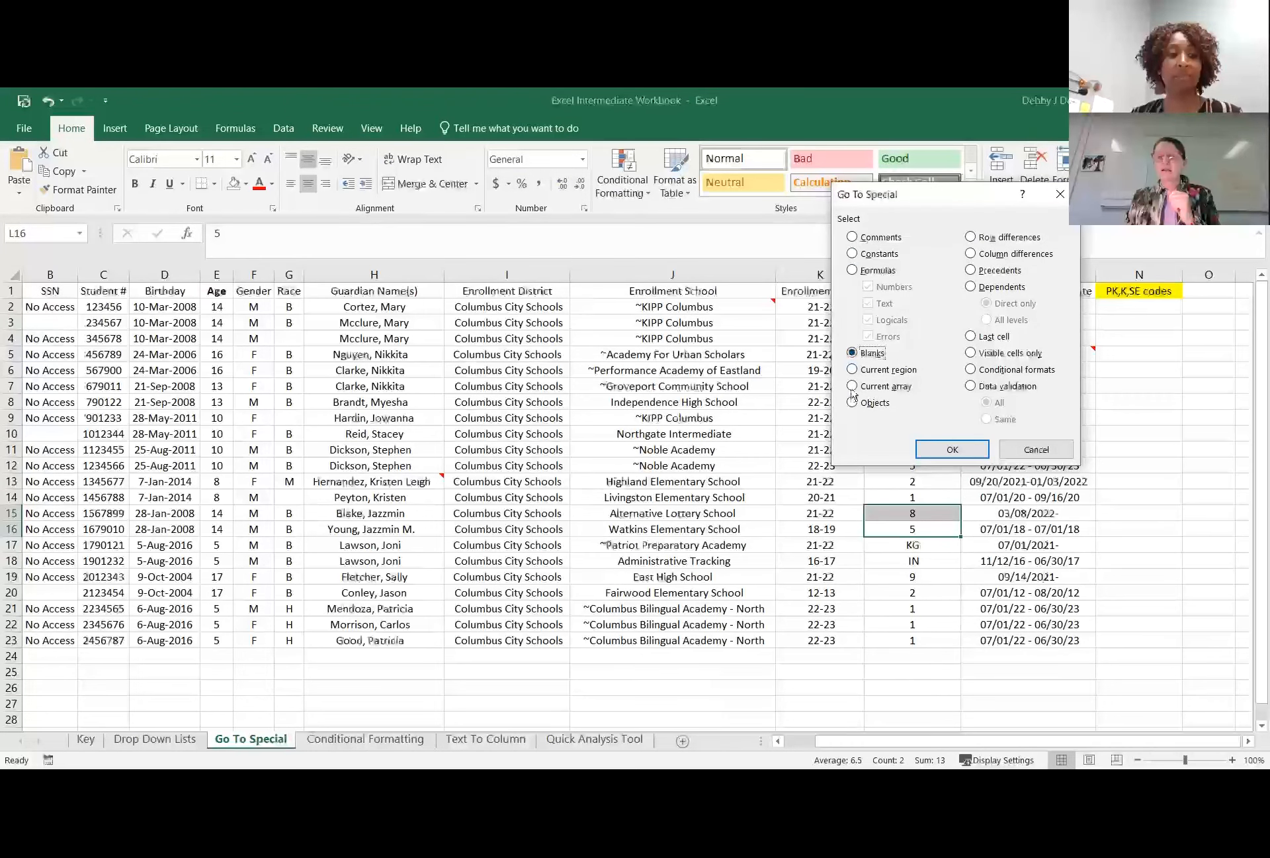
{"action": "left_click", "coordinate": [951, 449]}
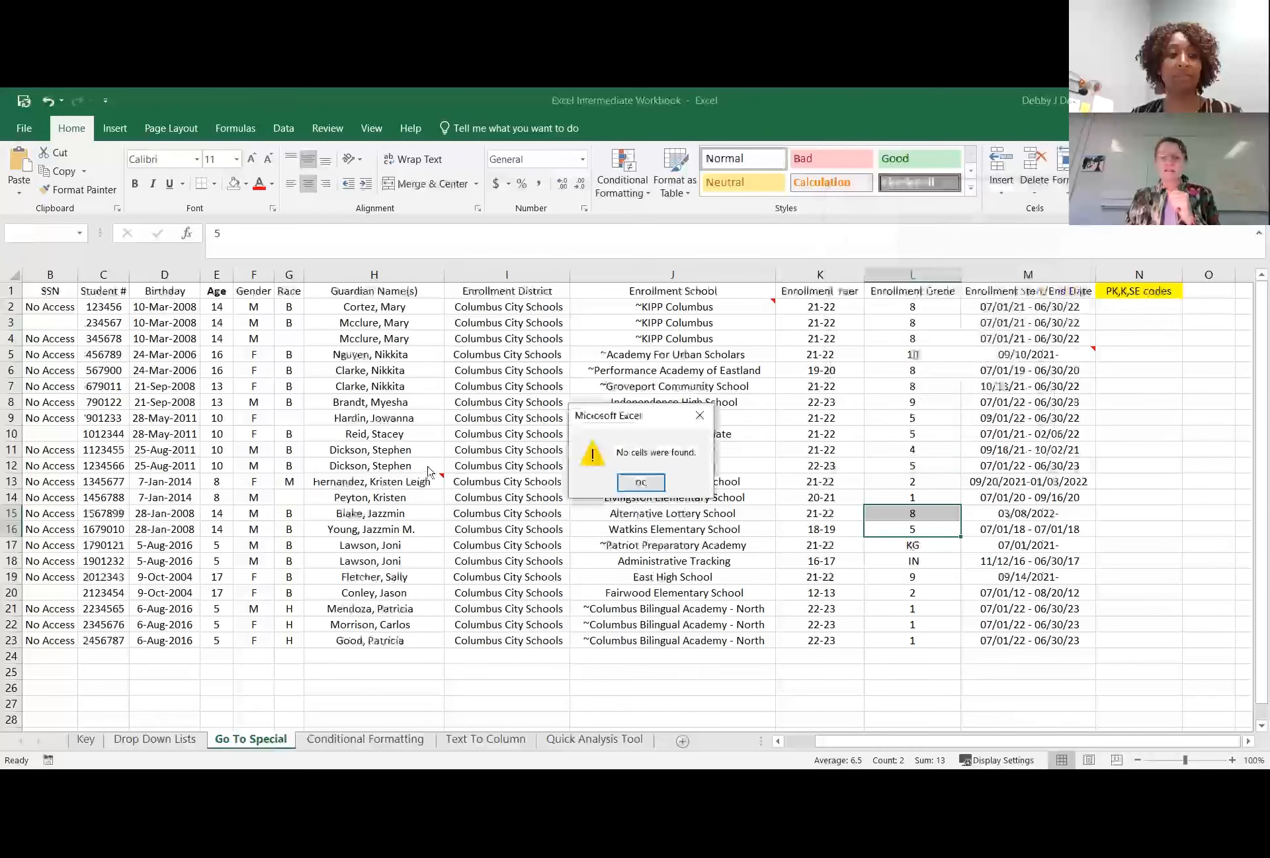
{"action": "left_click", "coordinate": [641, 481]}
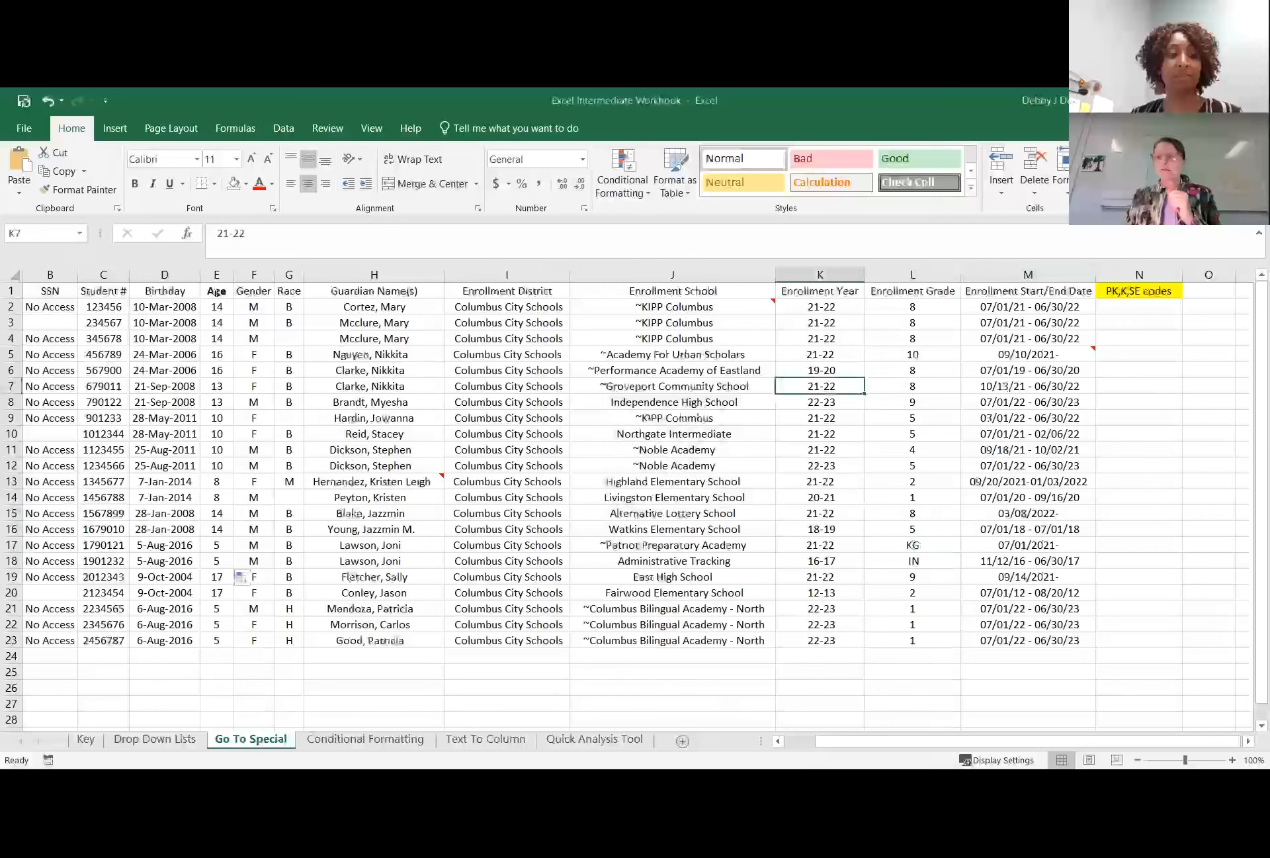
{"action": "left_click", "coordinate": [859, 356]}
{"action": "left_click", "coordinate": [852, 270]}
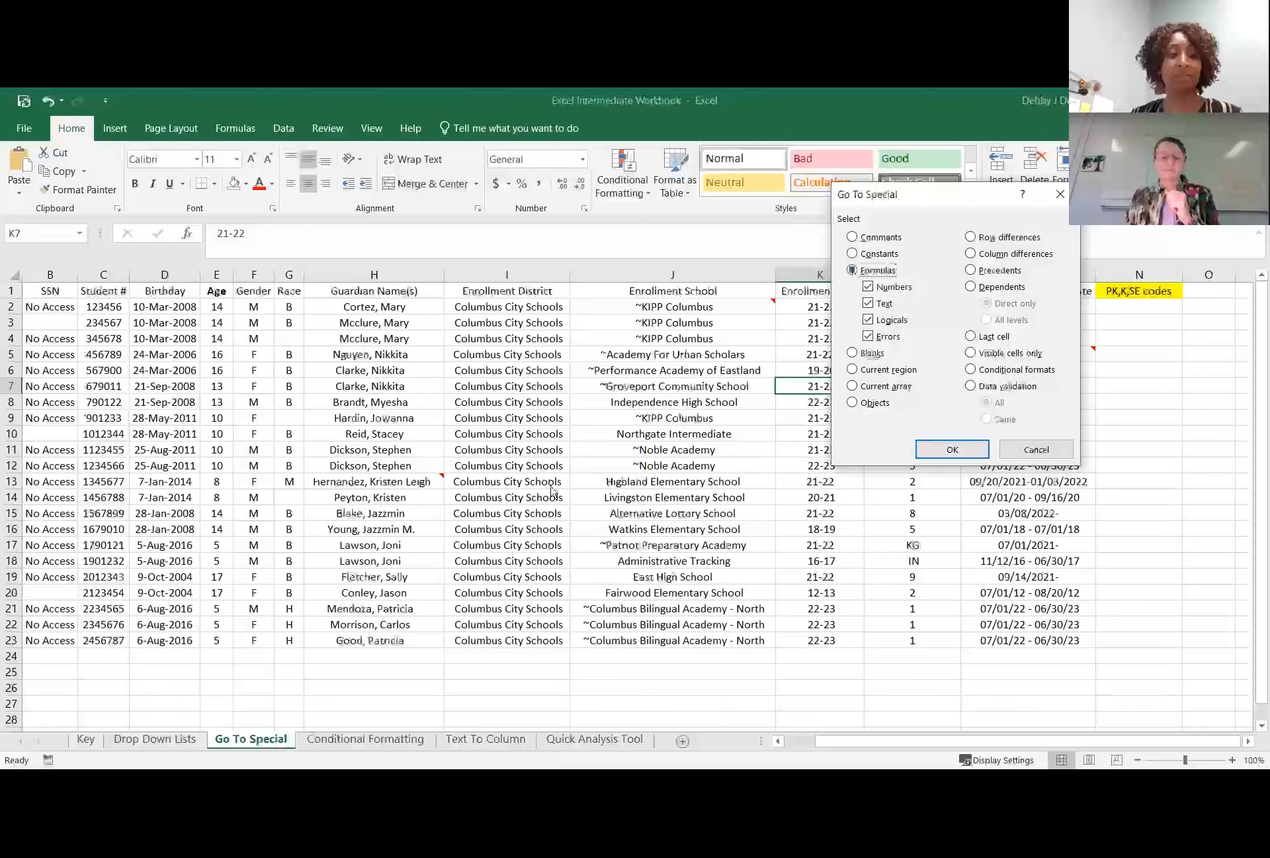
{"action": "left_click", "coordinate": [1036, 449]}
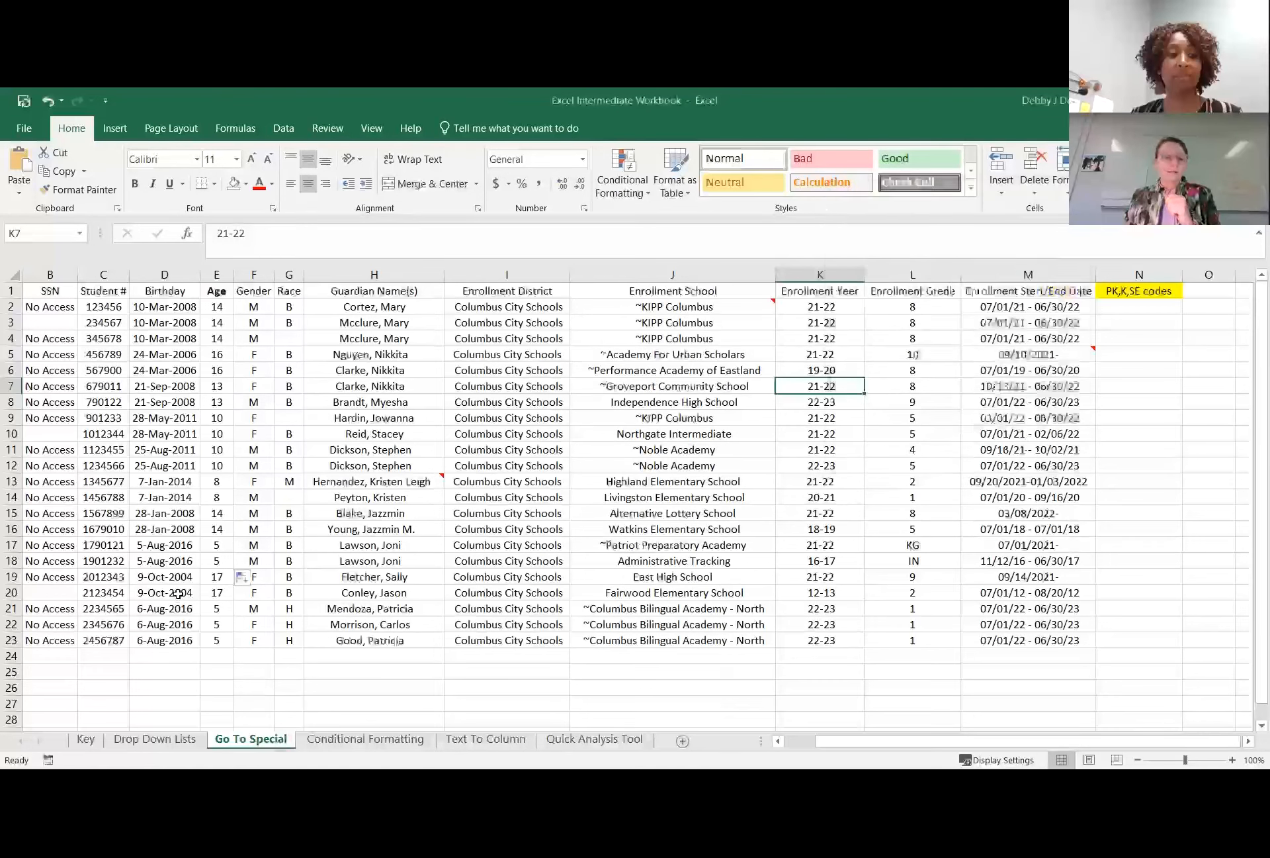
Check the Age formula in E17, enter 5 in the adjacent Gender cell F17, and undo that entry.
{"action": "left_click", "coordinate": [224, 542]}
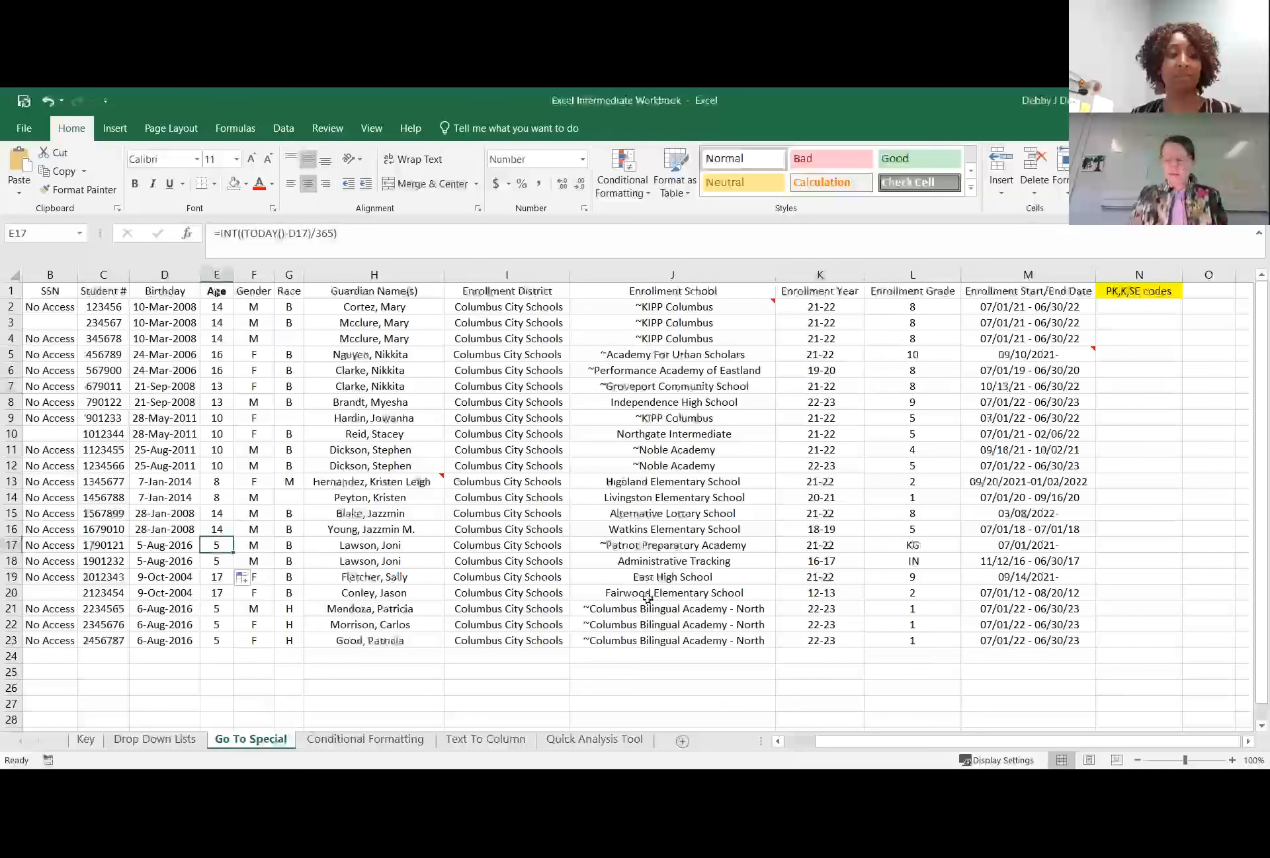
{"action": "key", "text": "Right"}
{"action": "type", "text": "5"}
{"action": "key", "text": "Return"}
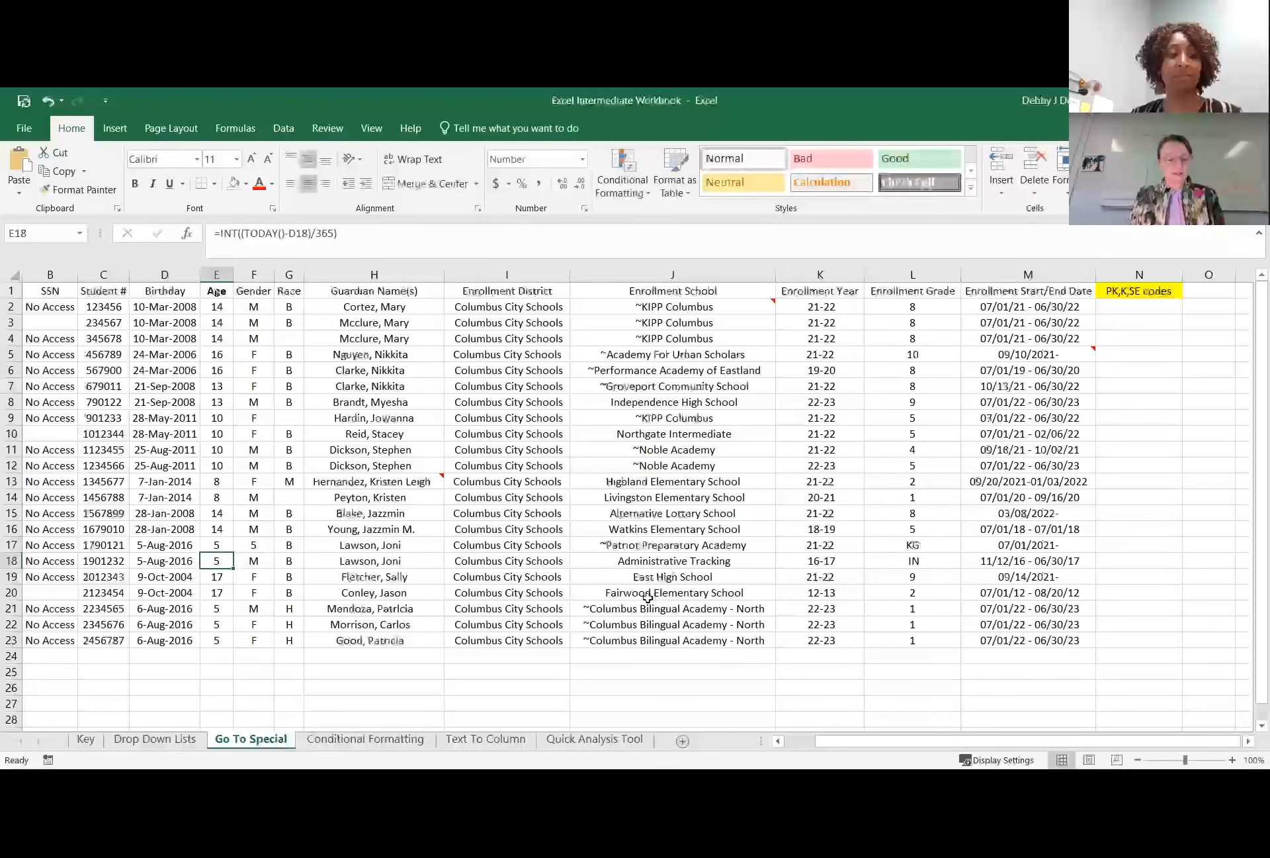
{"action": "key", "text": "ctrl+z"}
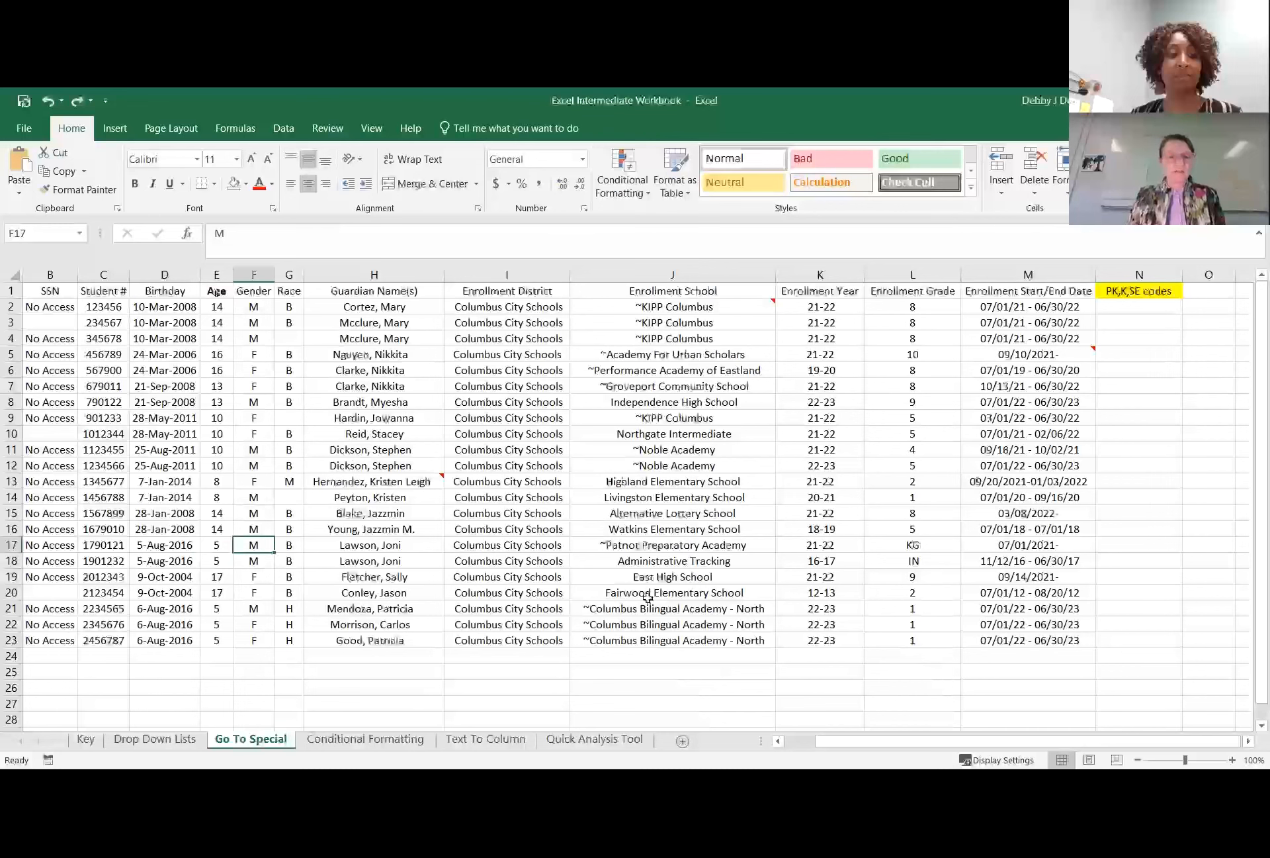
Enter 5 in the Age cell E18, and select all formula cells with Go To Special, including numbers, text, logicals and errors.
{"action": "left_click", "coordinate": [228, 563]}
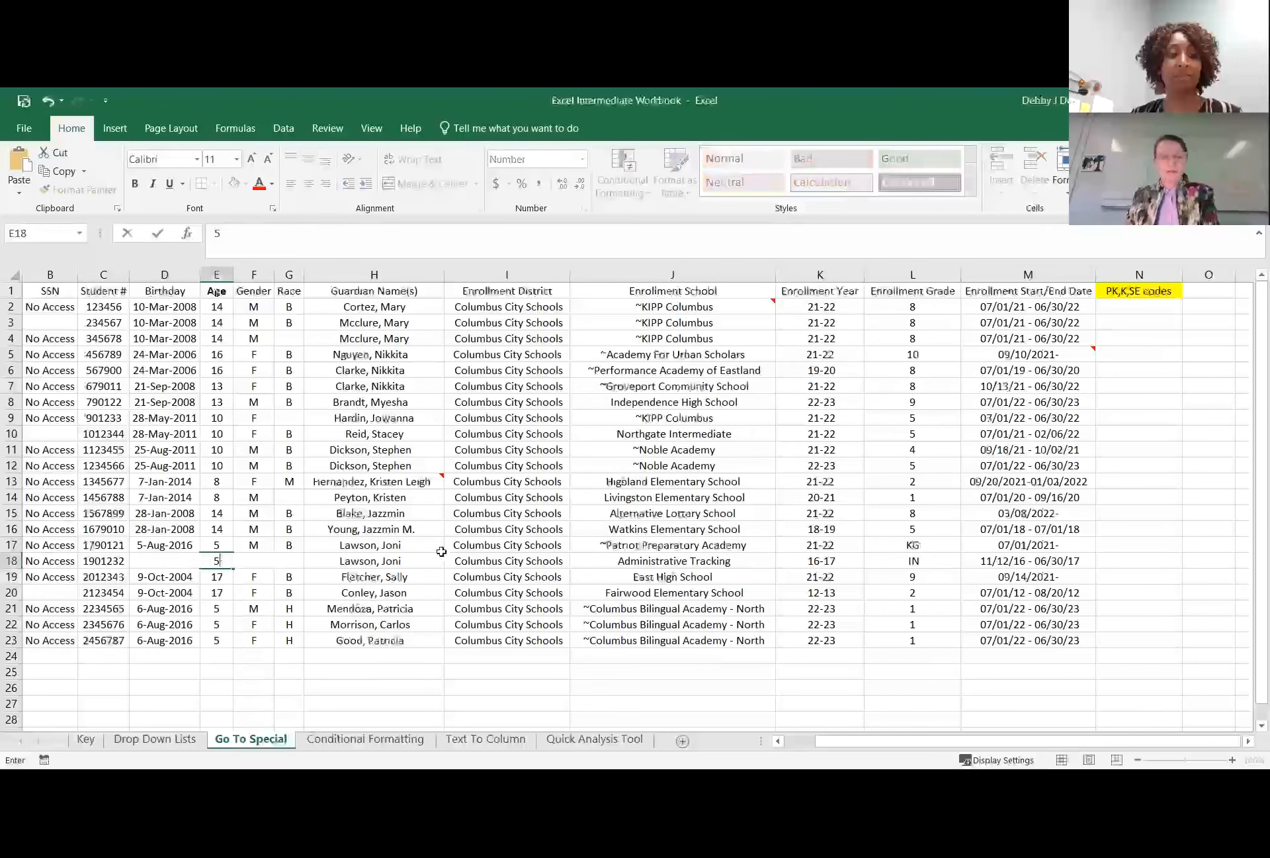
{"action": "left_click", "coordinate": [370, 577]}
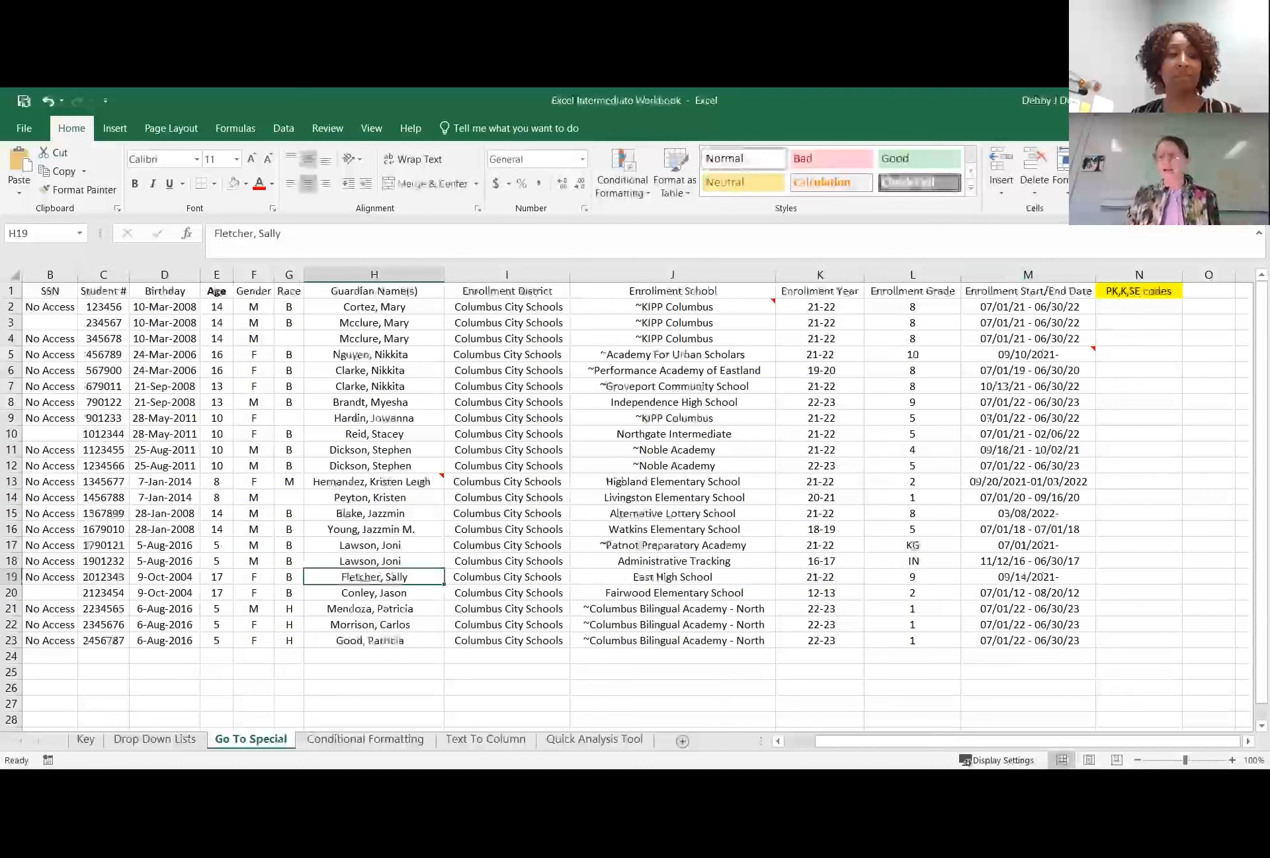
{"action": "left_click", "coordinate": [1206, 180]}
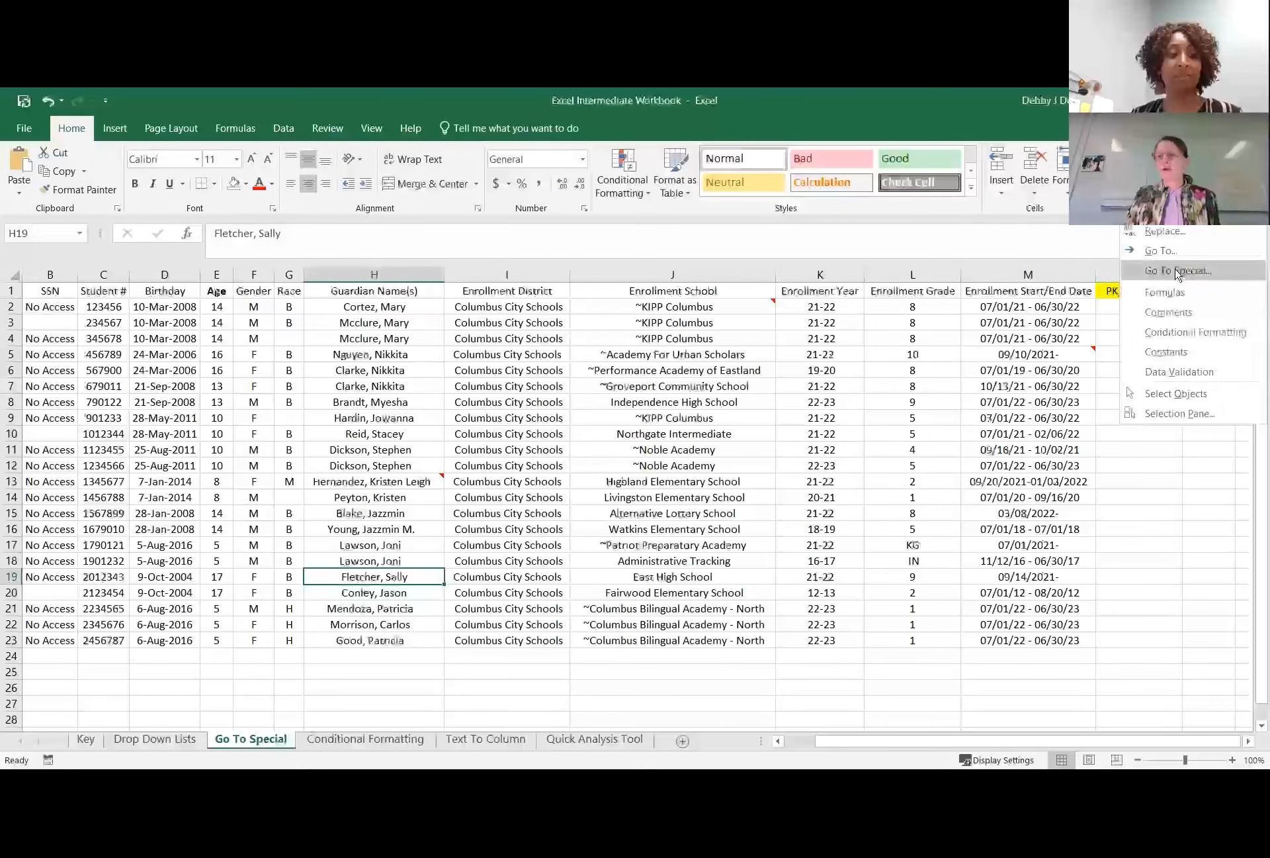
{"action": "left_click", "coordinate": [1178, 270]}
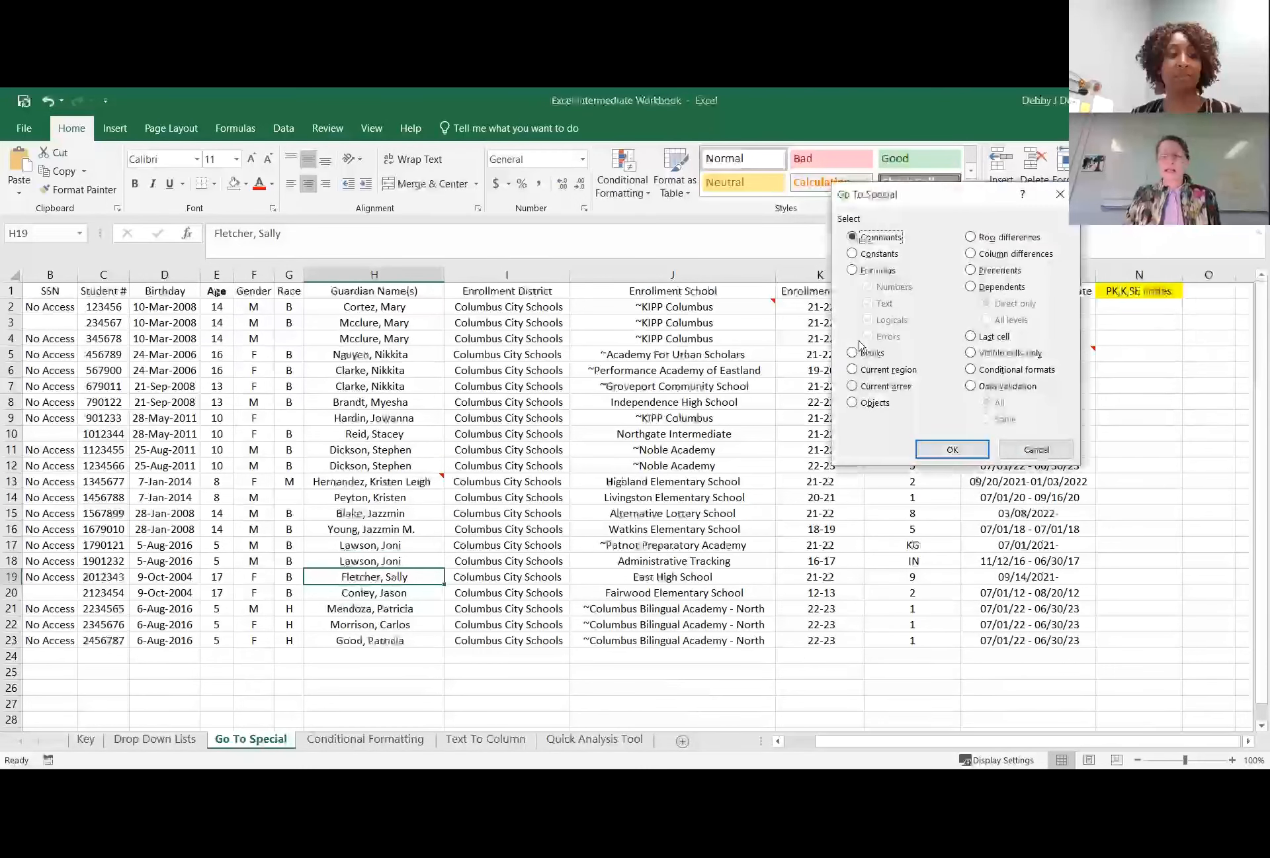
{"action": "left_click", "coordinate": [852, 271]}
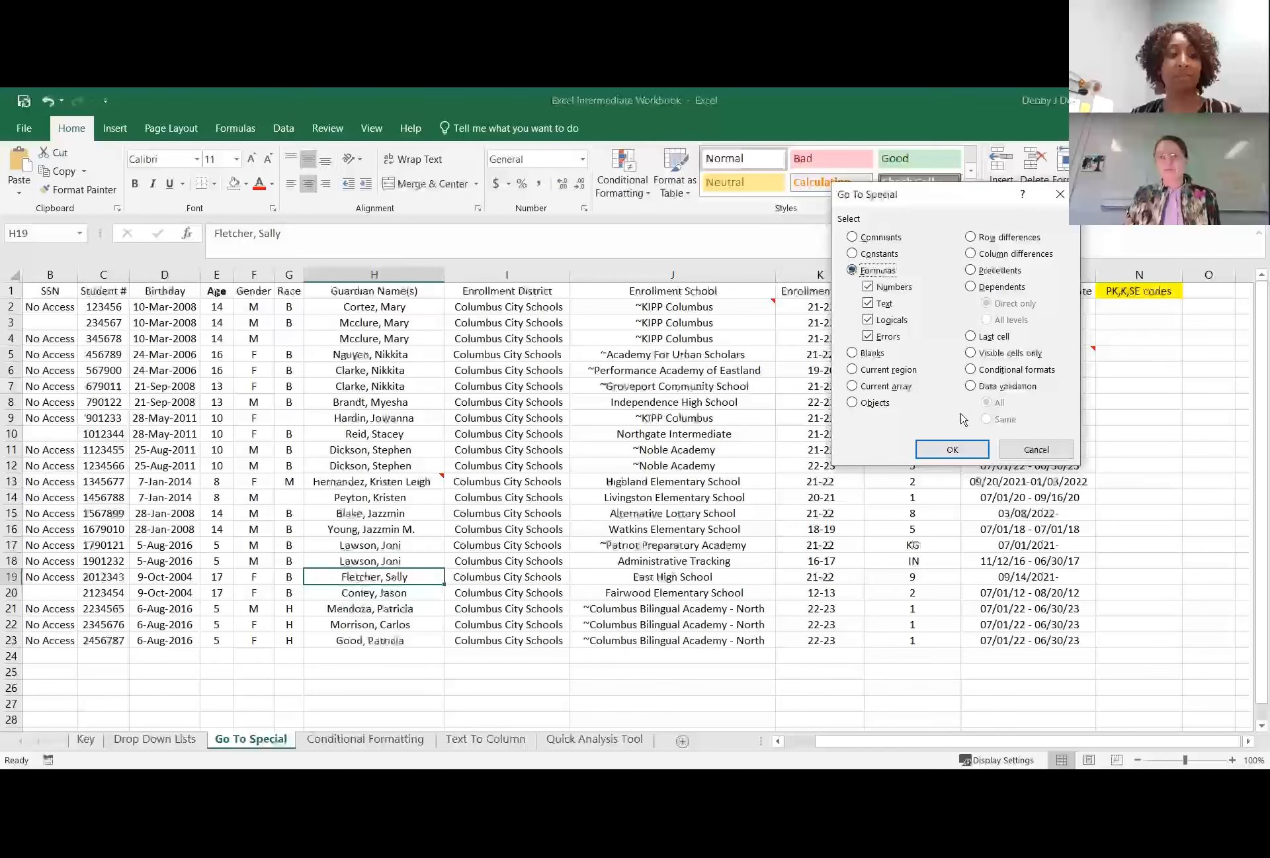
{"action": "left_click", "coordinate": [951, 449]}
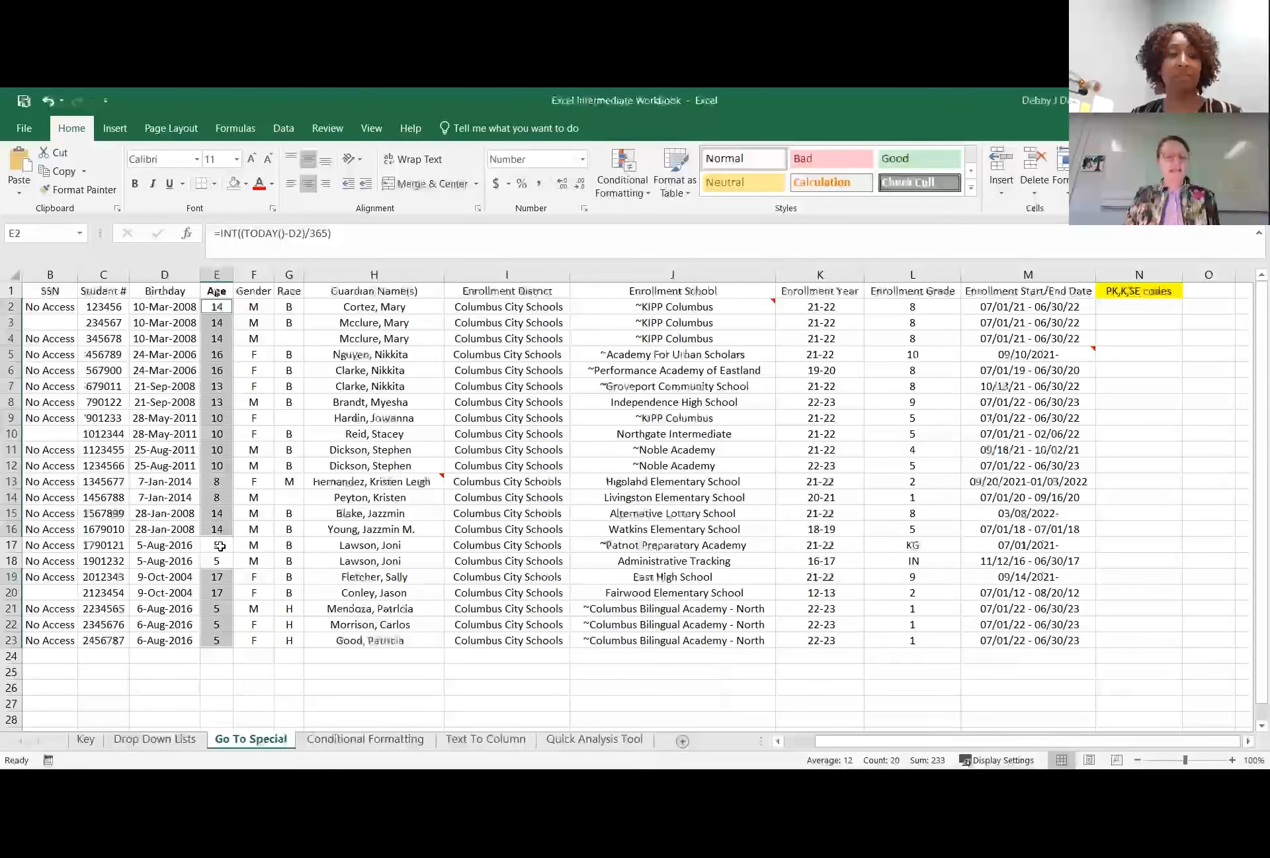
Copy the range E17:H18, paste it at N2 in the PK,K,SE codes column, and undo the paste.
{"action": "left_click_drag", "start_coordinate": [151, 545], "coordinate": [365, 559]}
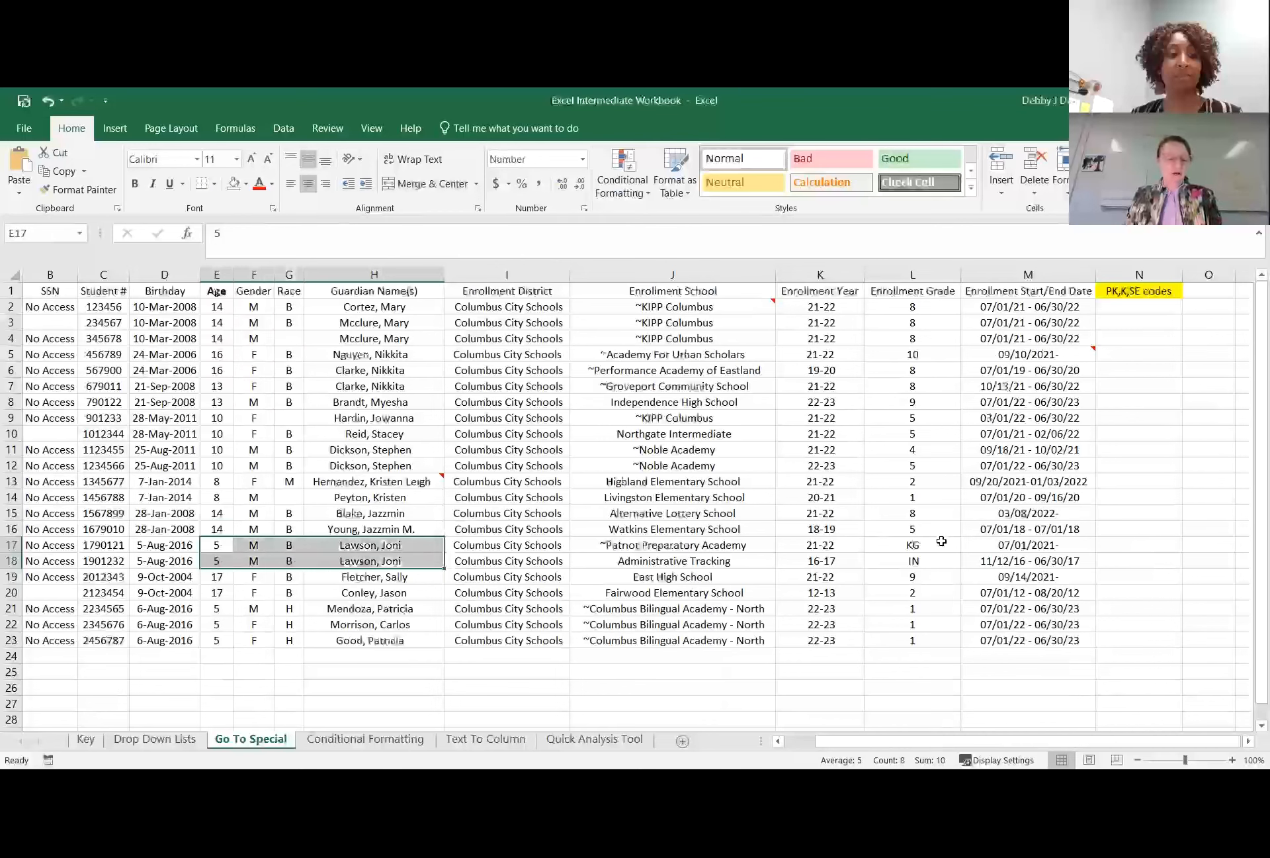
{"action": "key", "text": "ctrl+c"}
{"action": "left_click", "coordinate": [1126, 306]}
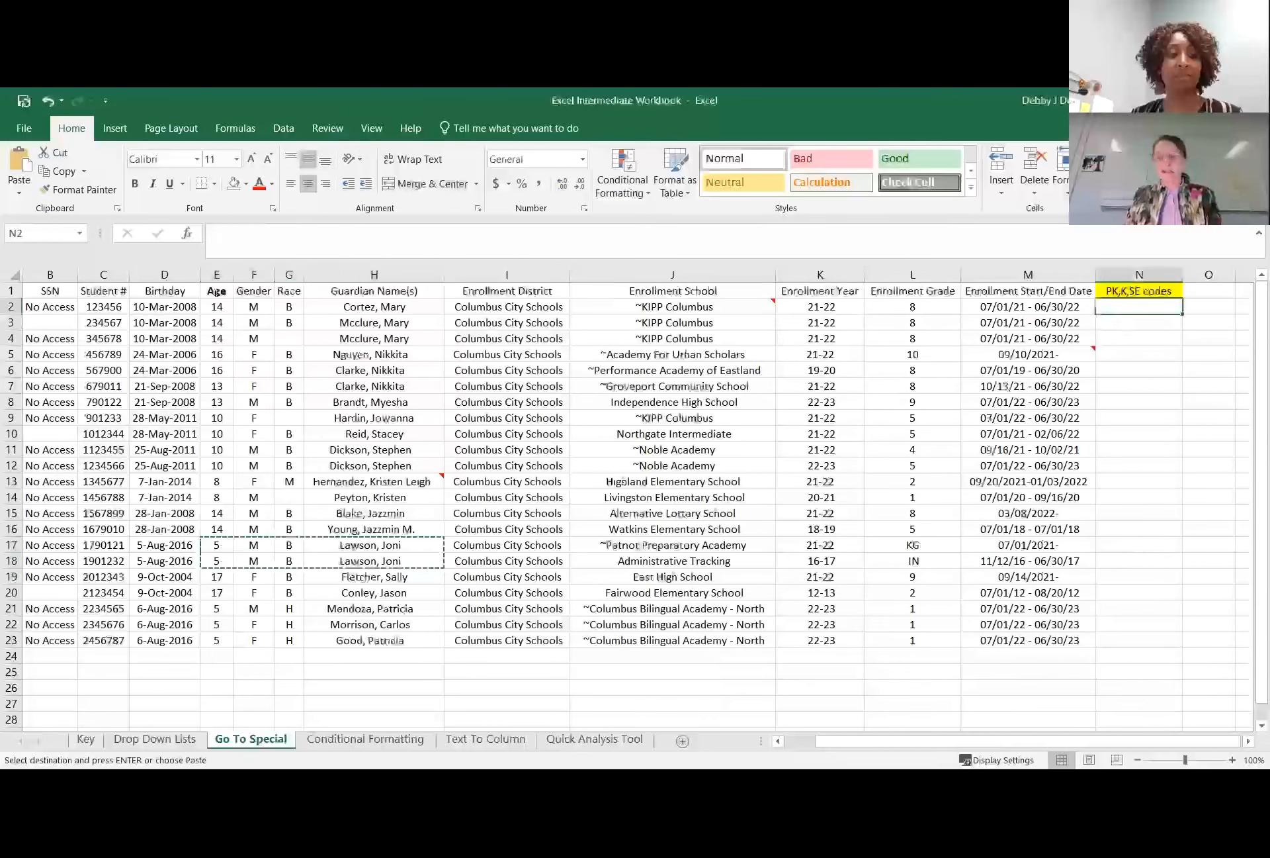
{"action": "key", "text": "ctrl+v"}
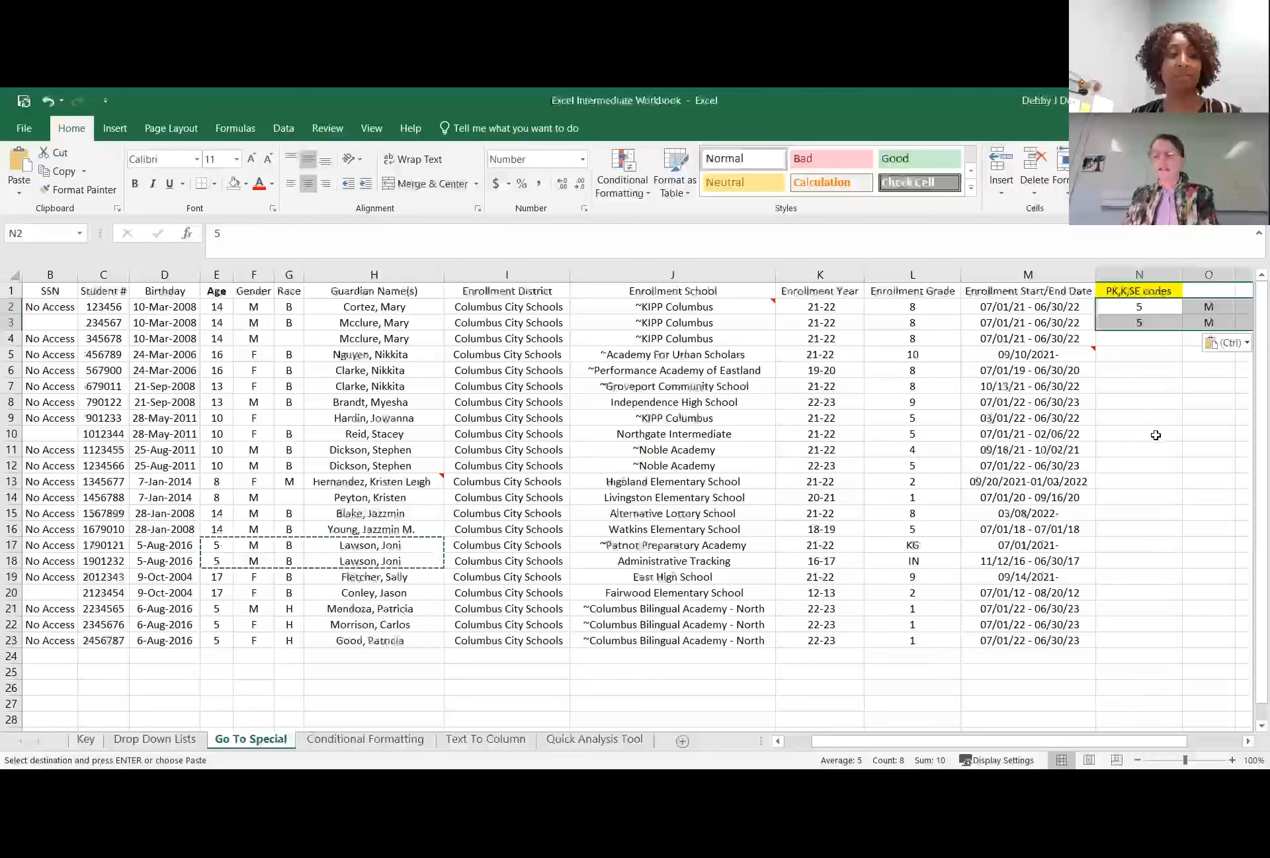
{"action": "key", "text": "ctrl+z"}
{"action": "left_click", "coordinate": [1143, 464]}
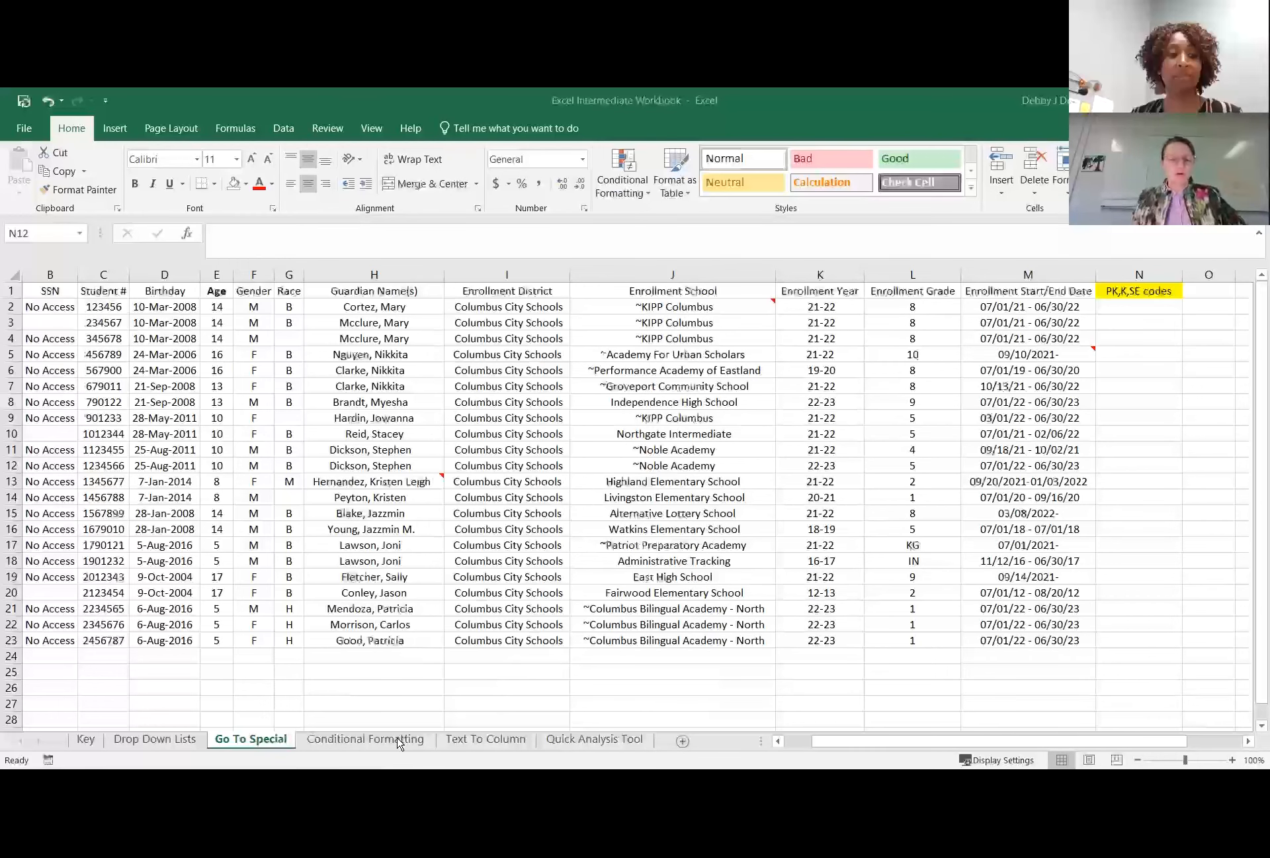
Switch to the Conditional Formatting sheet and start a new formatting rule for the Guardian Name(s) header in H1.
{"action": "left_click", "coordinate": [366, 739]}
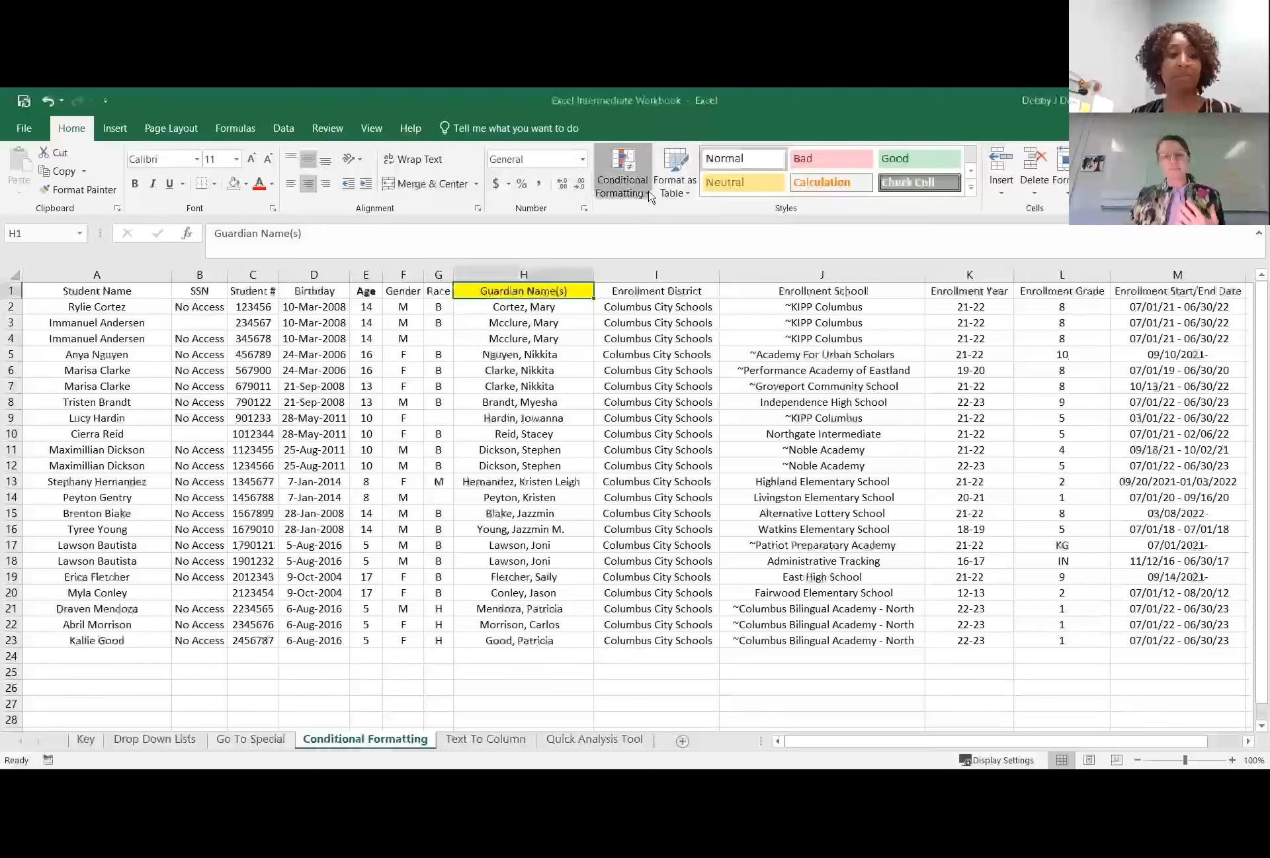
{"action": "left_click", "coordinate": [649, 194]}
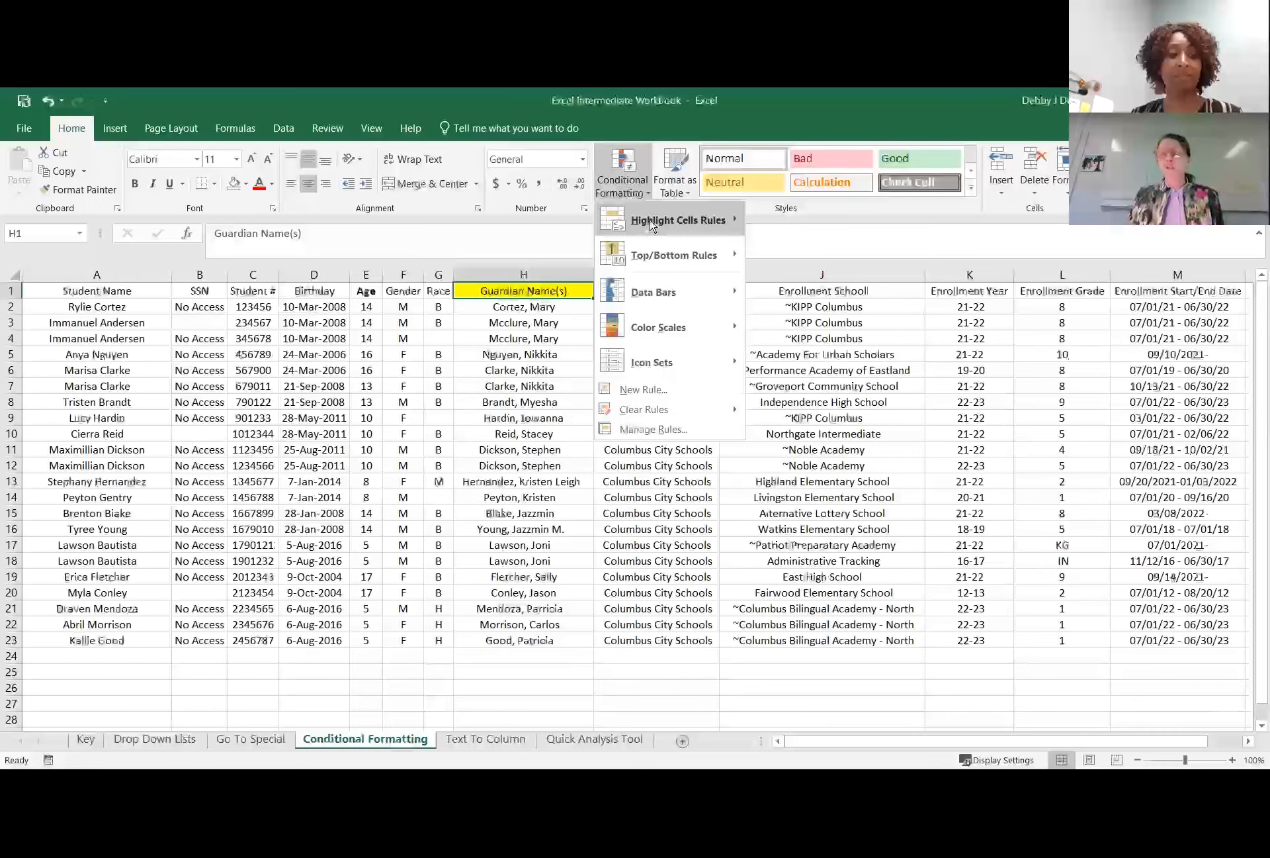
{"action": "mouse_move", "coordinate": [651, 225]}
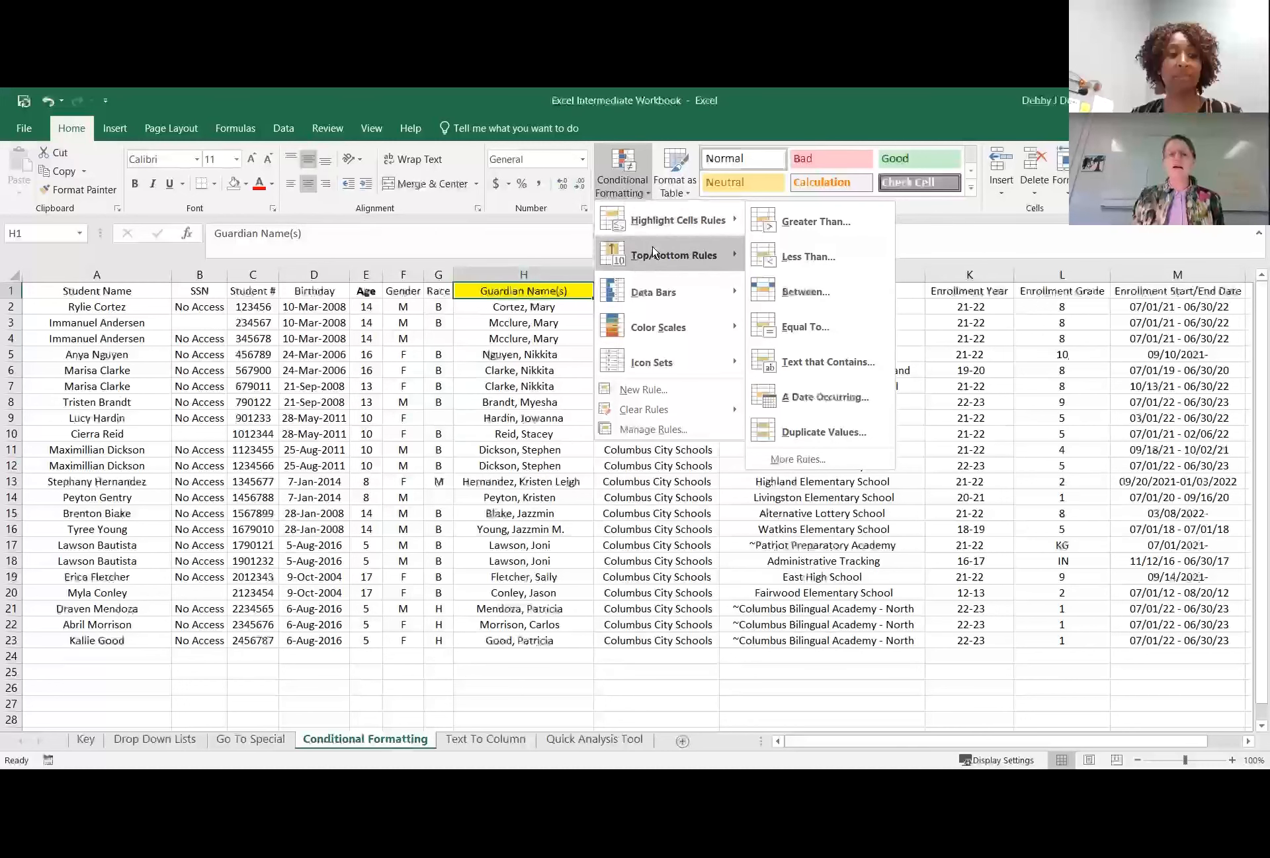
{"action": "mouse_move", "coordinate": [628, 325]}
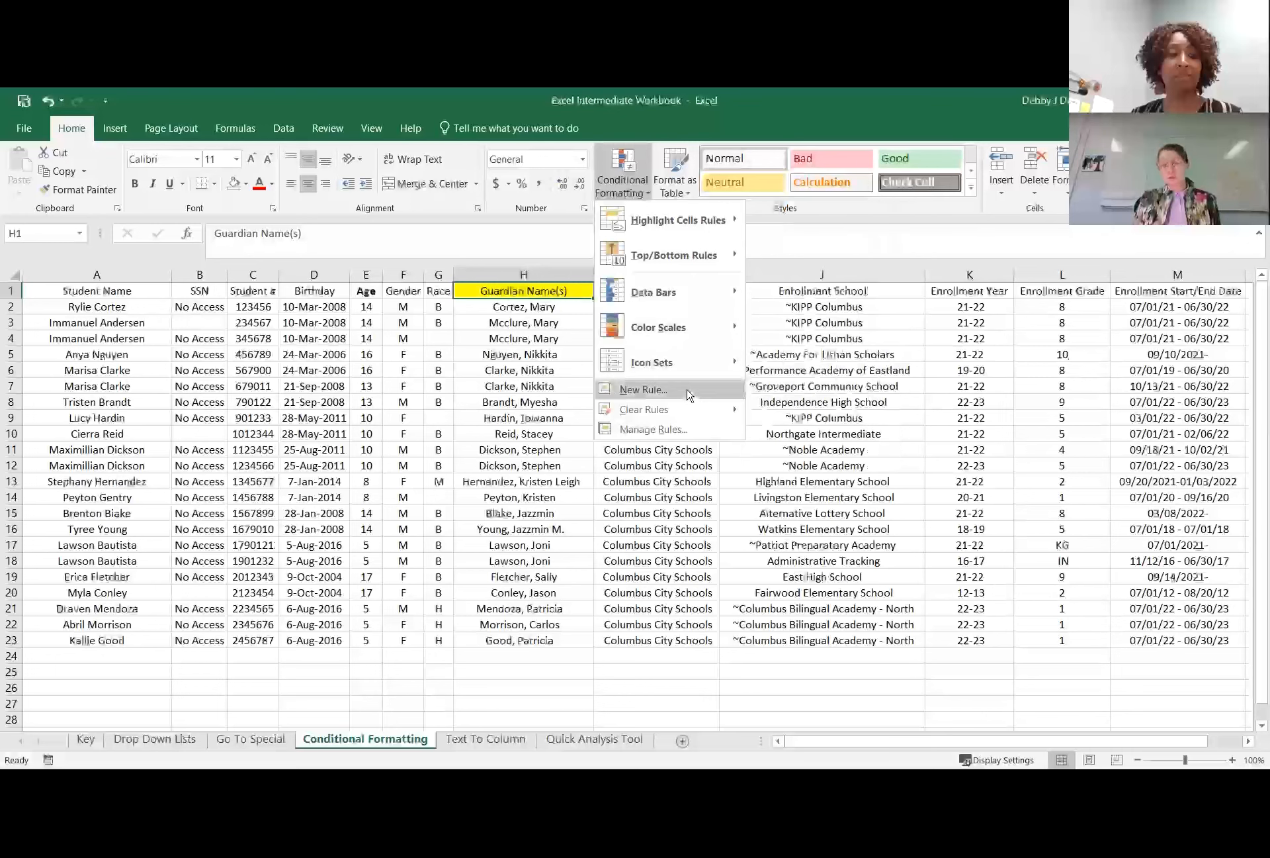
{"action": "left_click", "coordinate": [688, 395]}
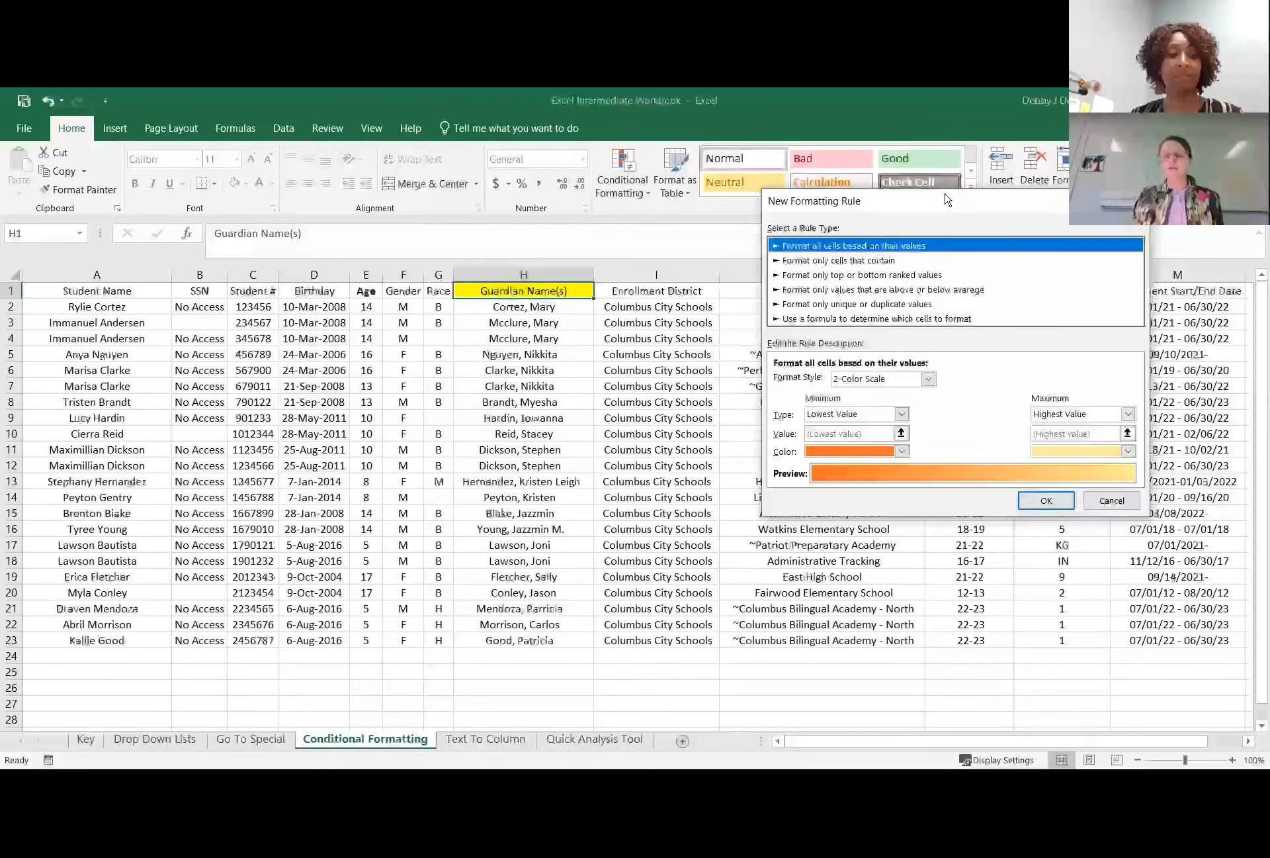
{"action": "left_click_drag", "start_coordinate": [945, 193], "coordinate": [589, 116]}
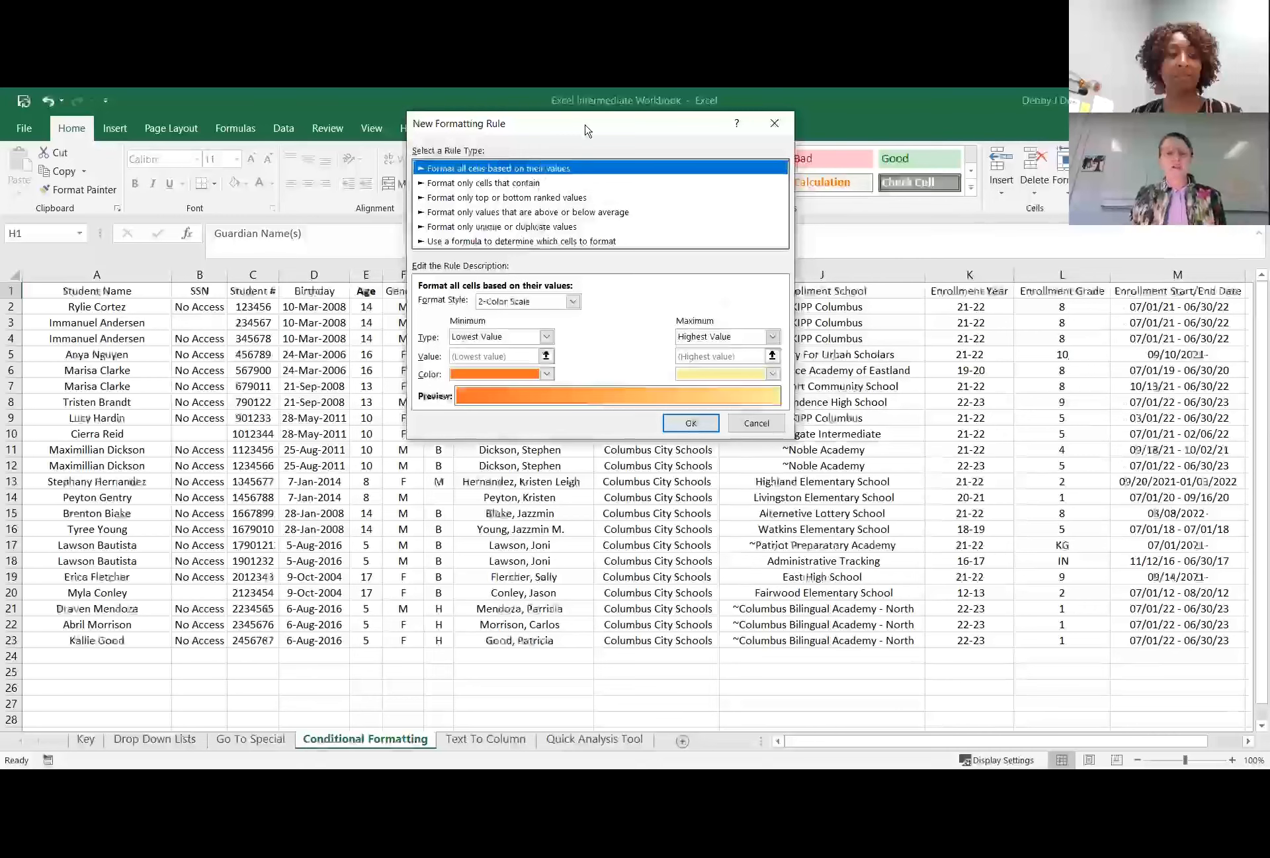
{"action": "left_click_drag", "start_coordinate": [585, 124], "coordinate": [733, 125]}
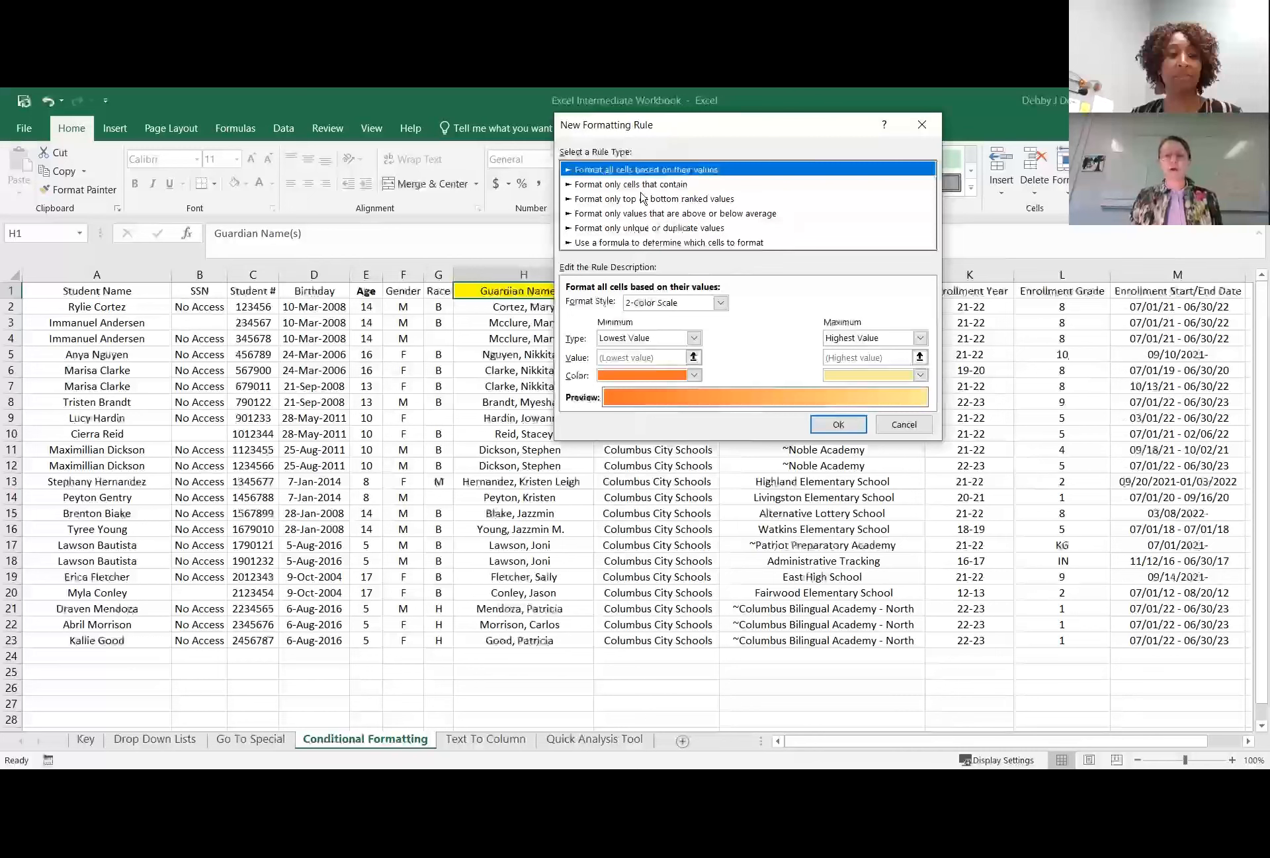
Make the new rule format only cells that contain blanks.
{"action": "left_click", "coordinate": [699, 185]}
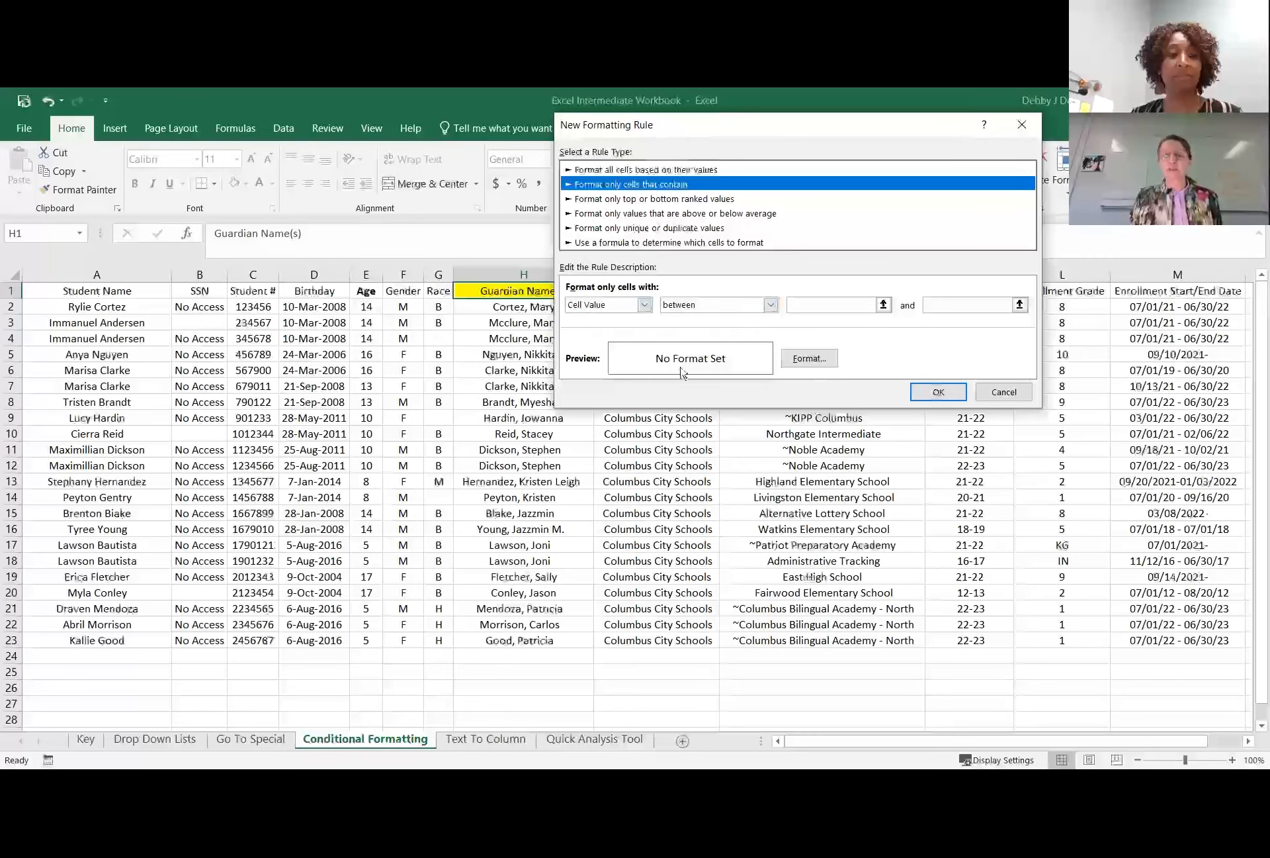
{"action": "left_click", "coordinate": [688, 173]}
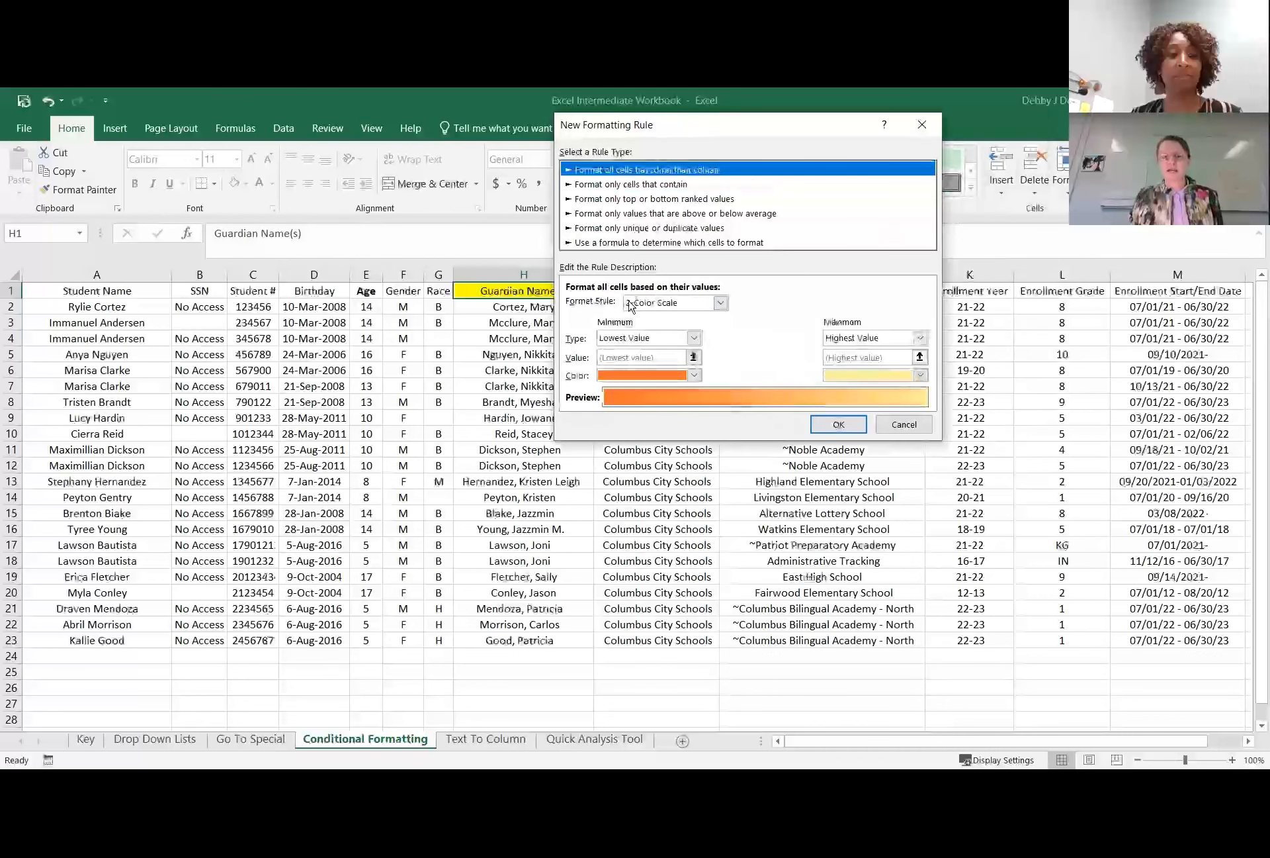
{"action": "left_click", "coordinate": [629, 186]}
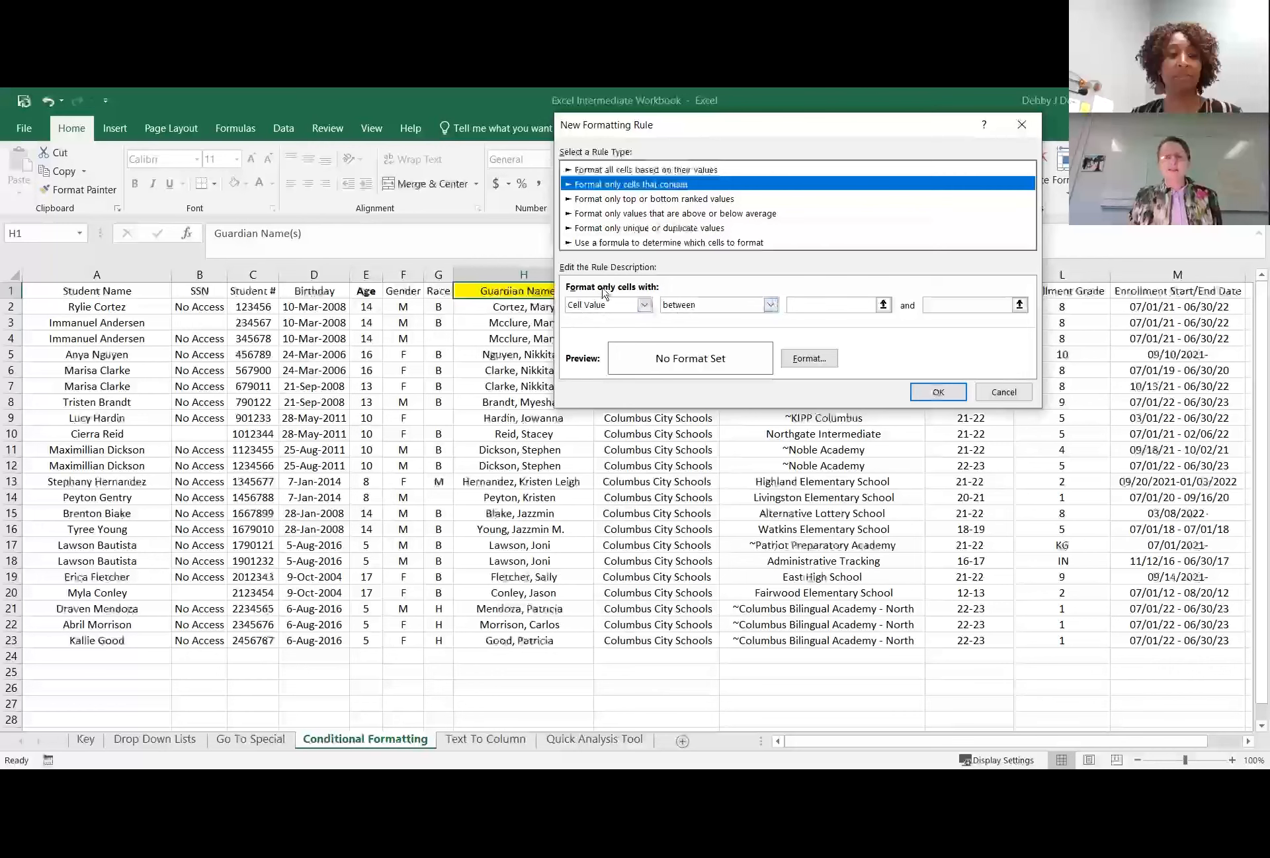
{"action": "left_click", "coordinate": [645, 306]}
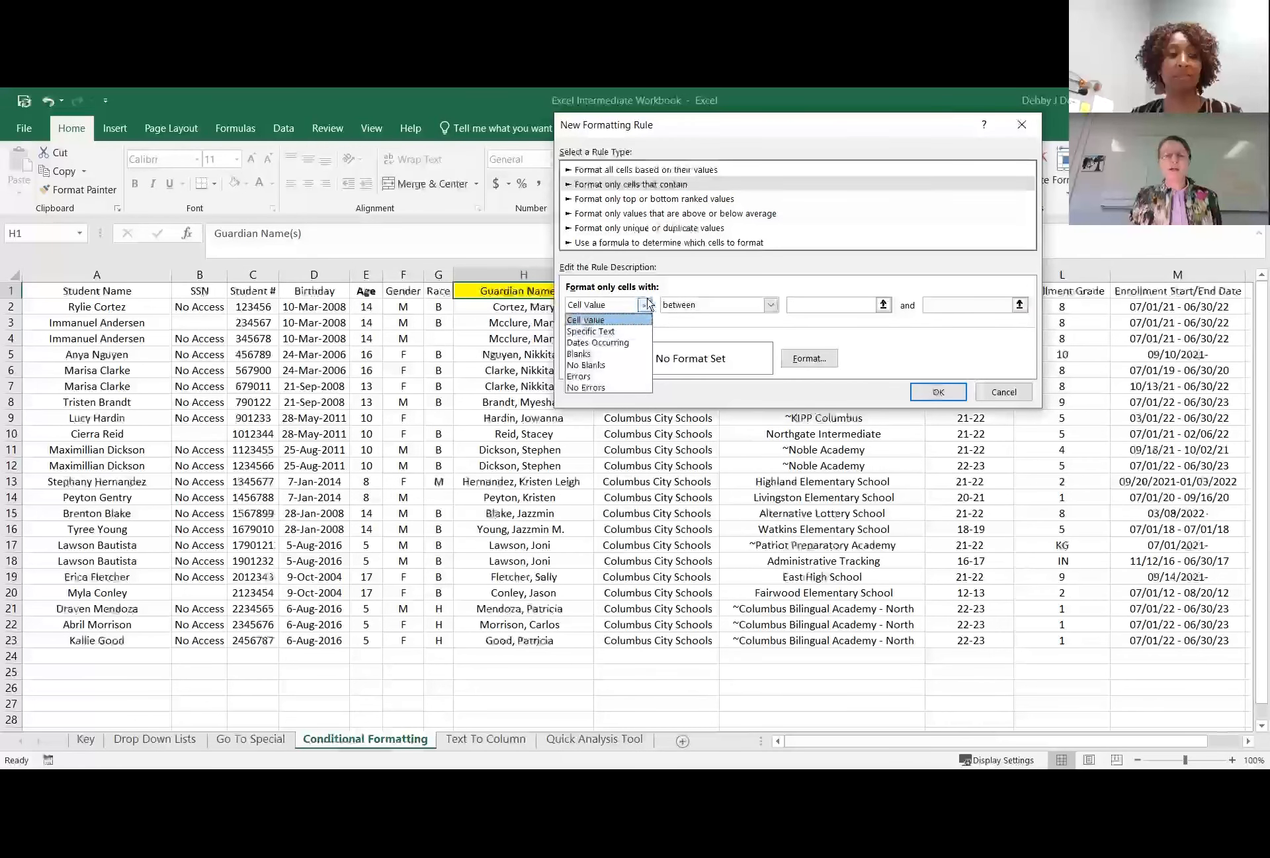
{"action": "left_click", "coordinate": [613, 358]}
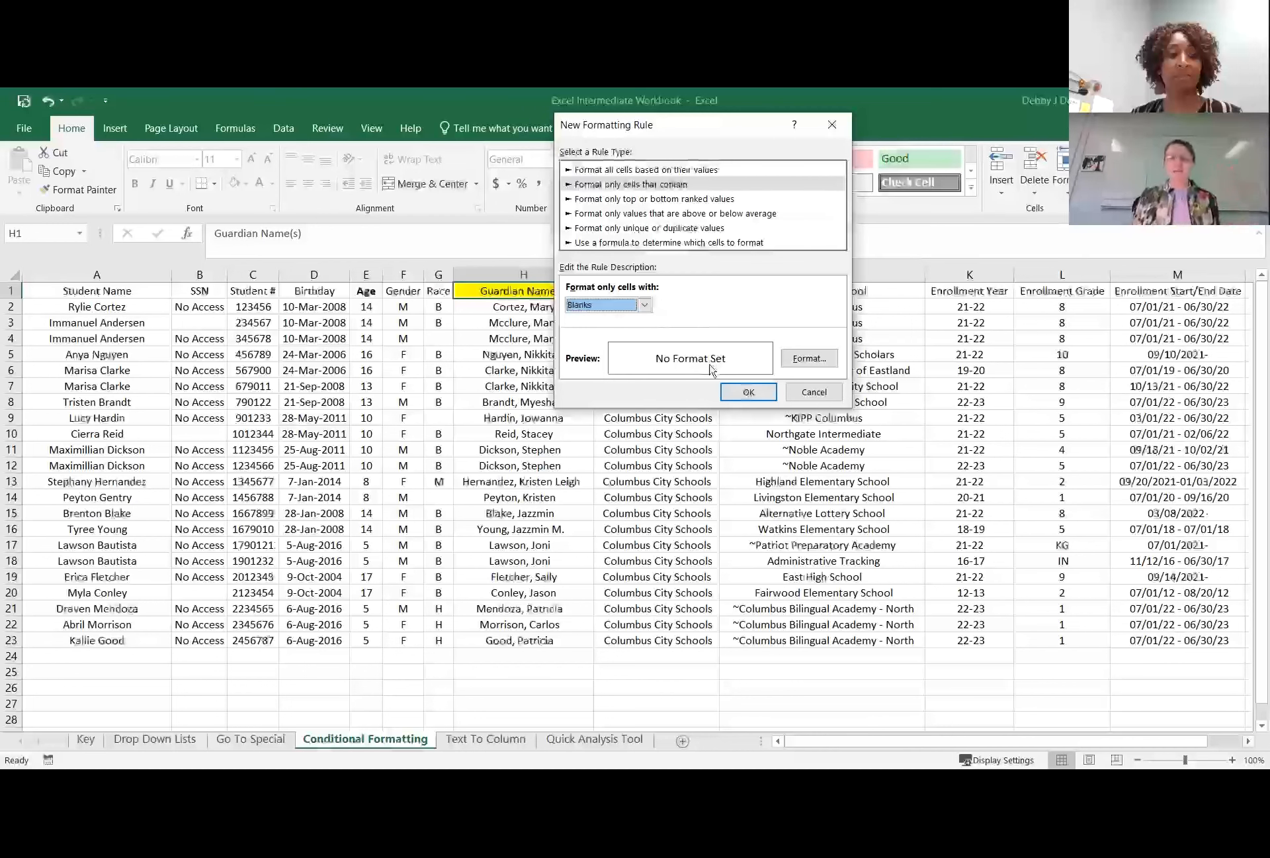
Set the blanks rule's font format to a double underline with strikethrough turned off.
{"action": "left_click", "coordinate": [828, 363]}
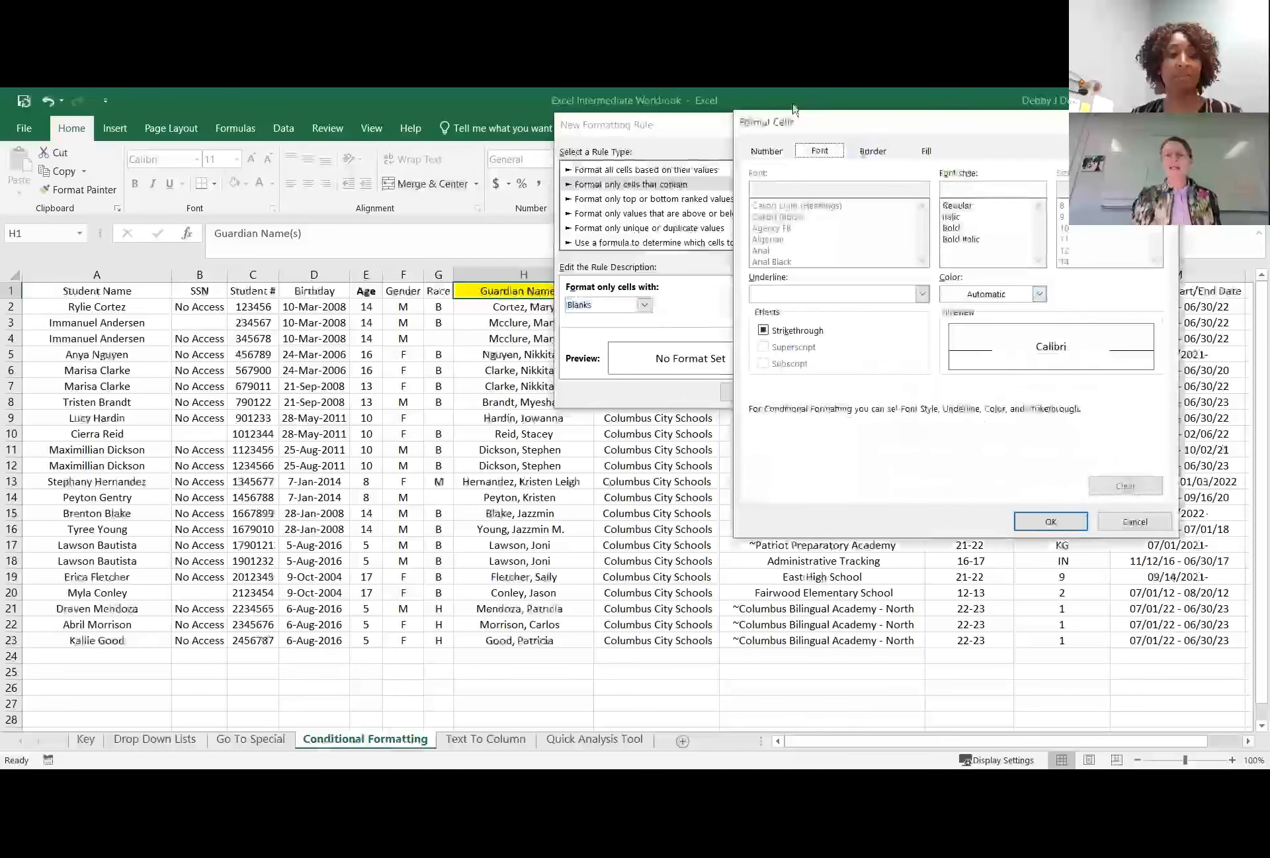
{"action": "left_click", "coordinate": [755, 152]}
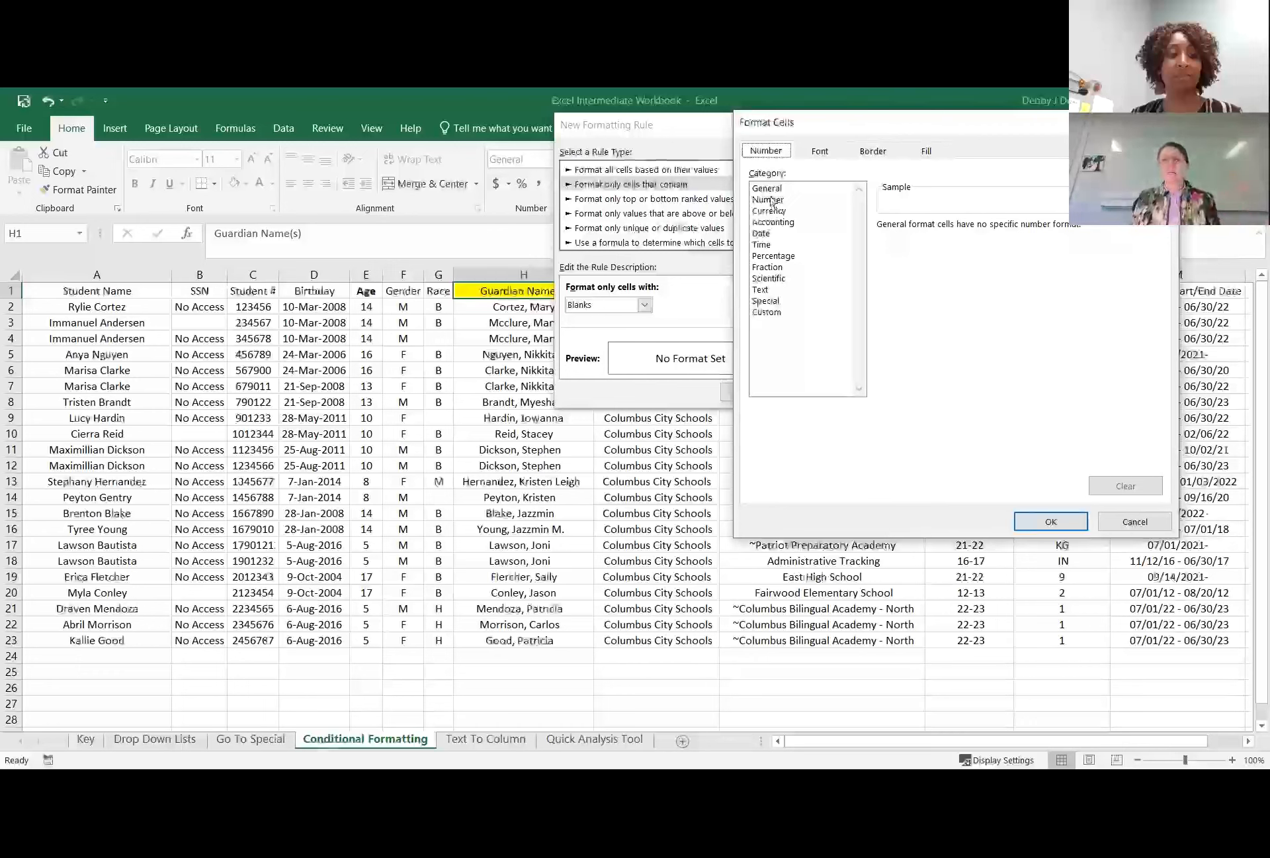
{"action": "left_click", "coordinate": [824, 159]}
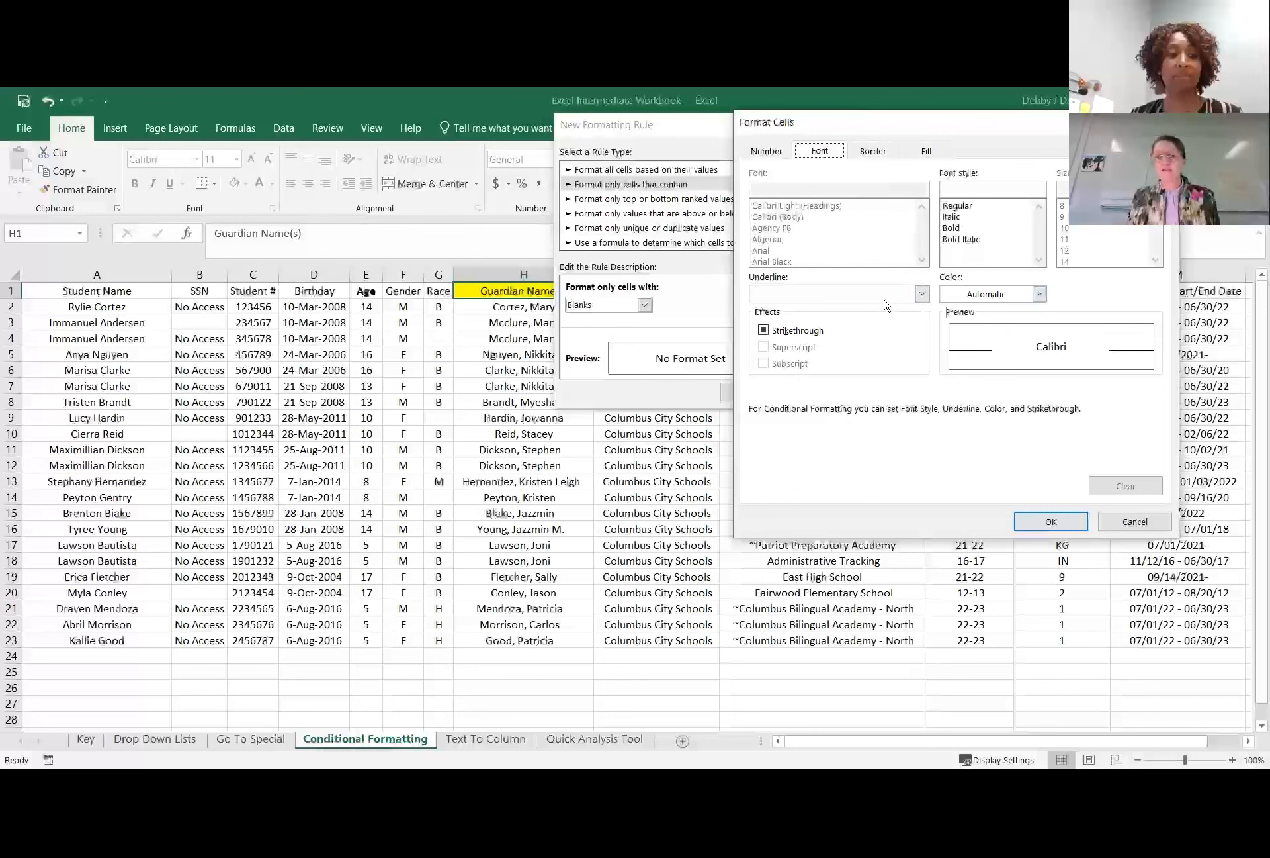
{"action": "left_click", "coordinate": [923, 294]}
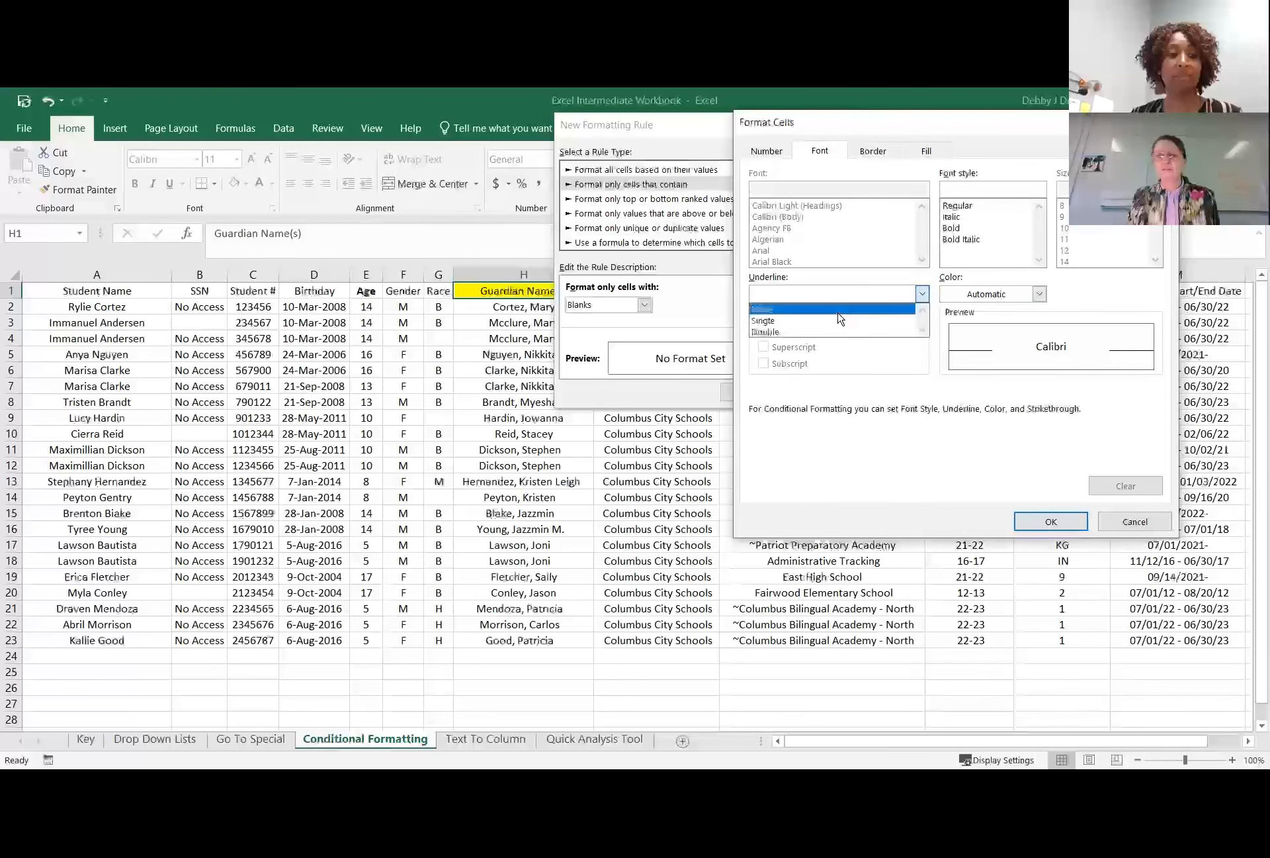
{"action": "left_click", "coordinate": [824, 332]}
{"action": "left_click", "coordinate": [817, 331]}
{"action": "left_click", "coordinate": [817, 333]}
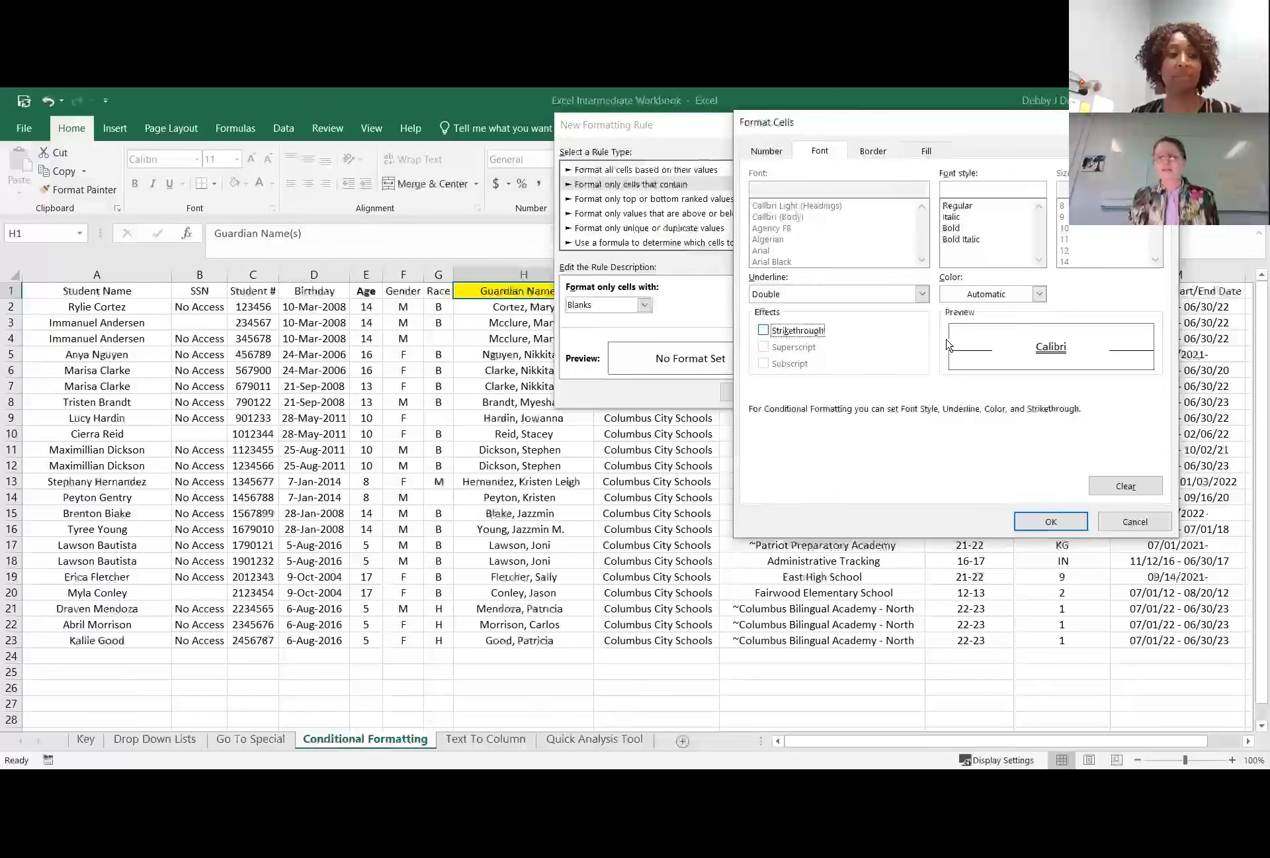
Give the blanks rule a solid blue background fill alongside the double underline, and accept the format.
{"action": "left_click", "coordinate": [946, 153]}
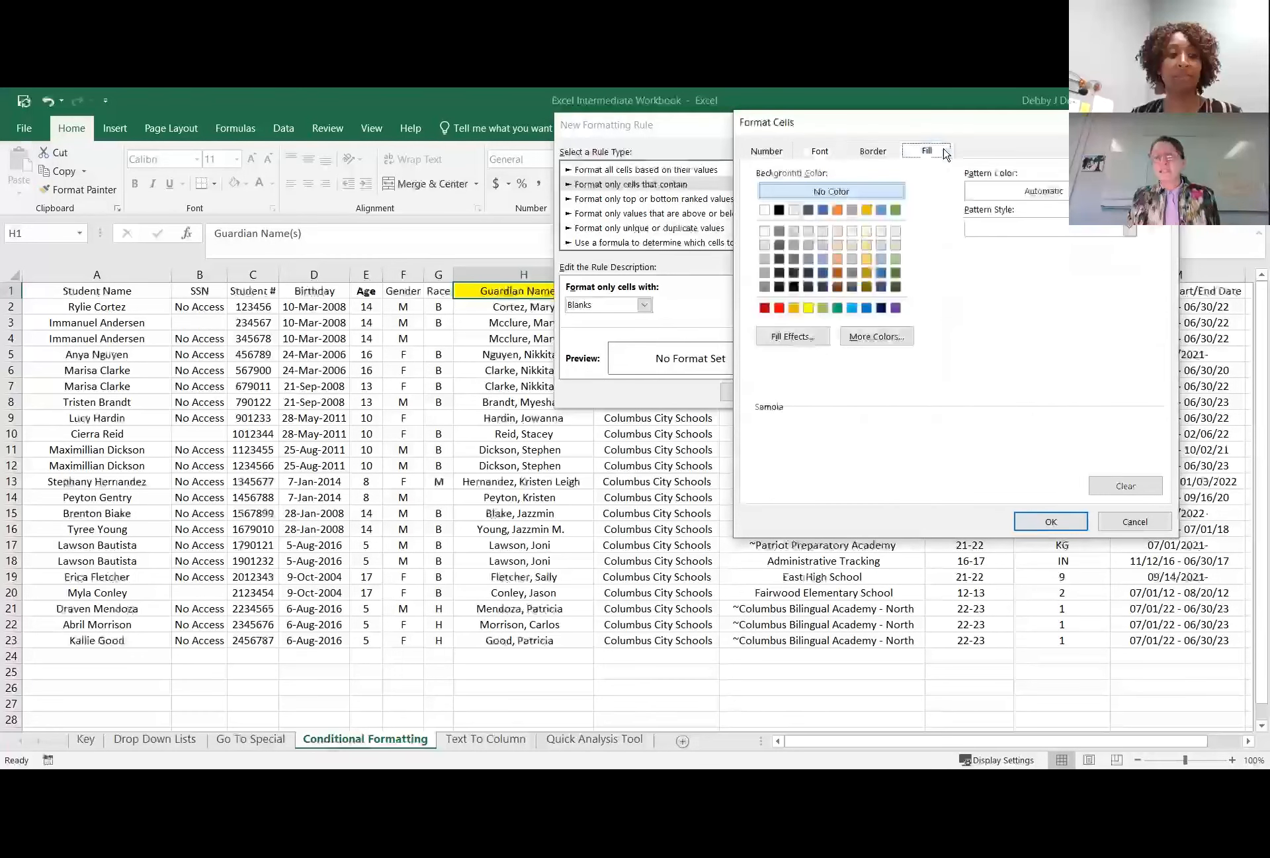
{"action": "left_click", "coordinate": [824, 210]}
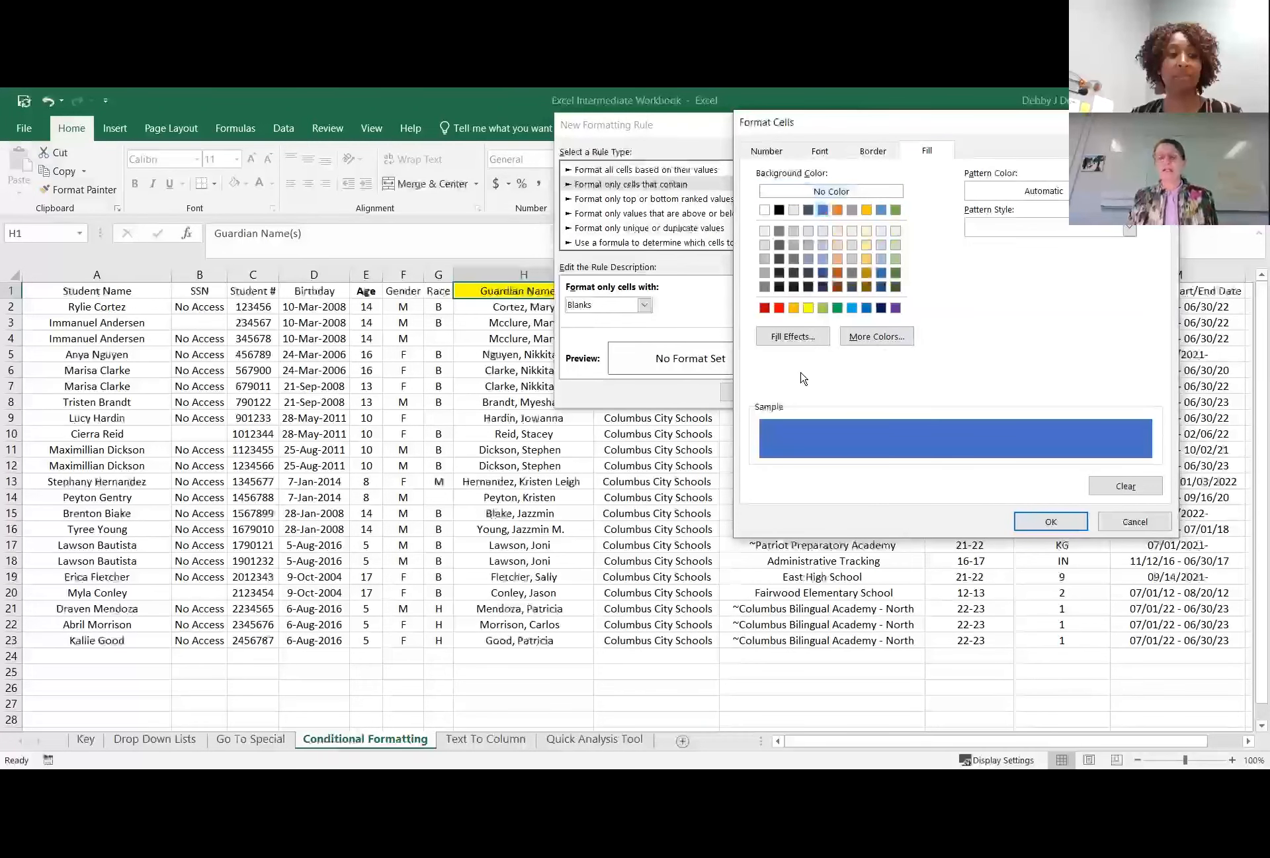
{"action": "left_click", "coordinate": [819, 151]}
{"action": "left_click", "coordinate": [922, 294]}
{"action": "left_click", "coordinate": [850, 334]}
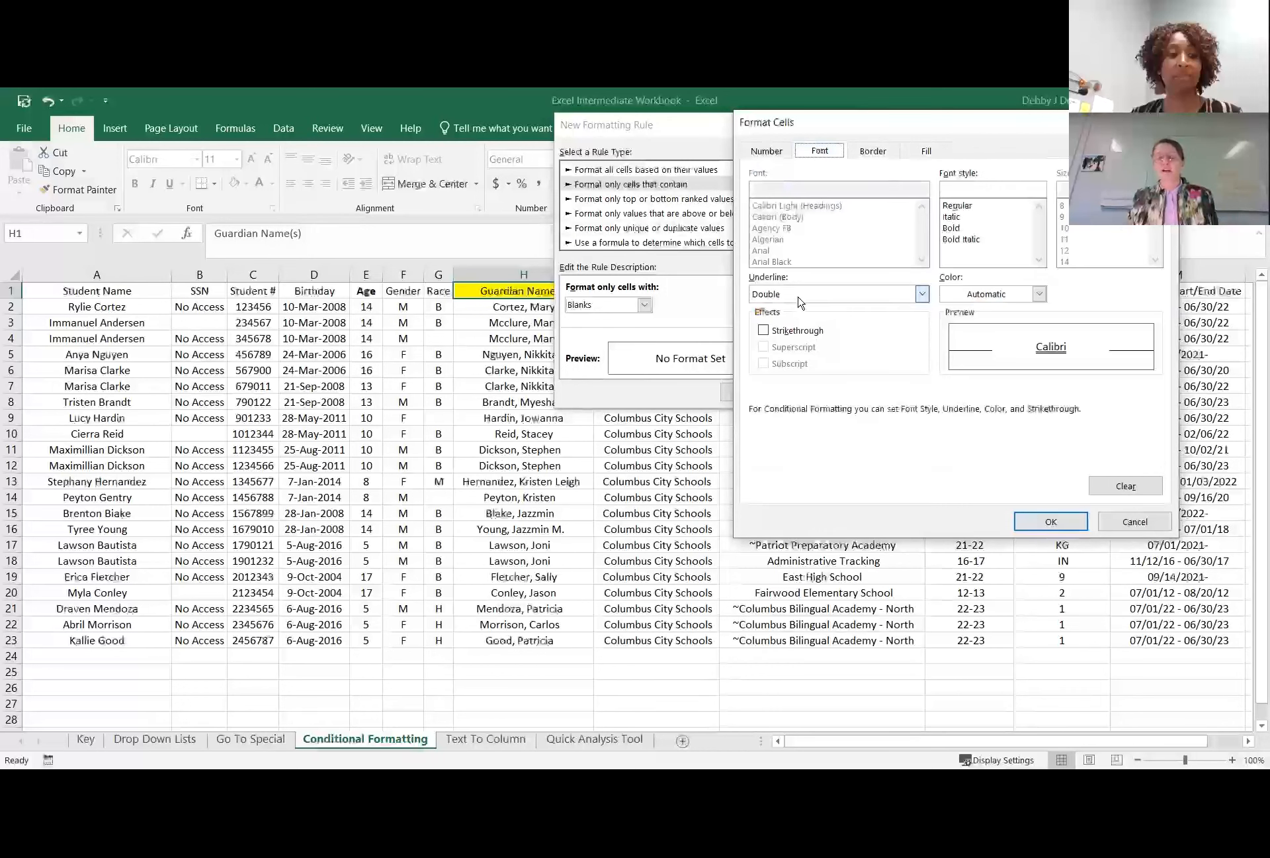
{"action": "left_click", "coordinate": [926, 151]}
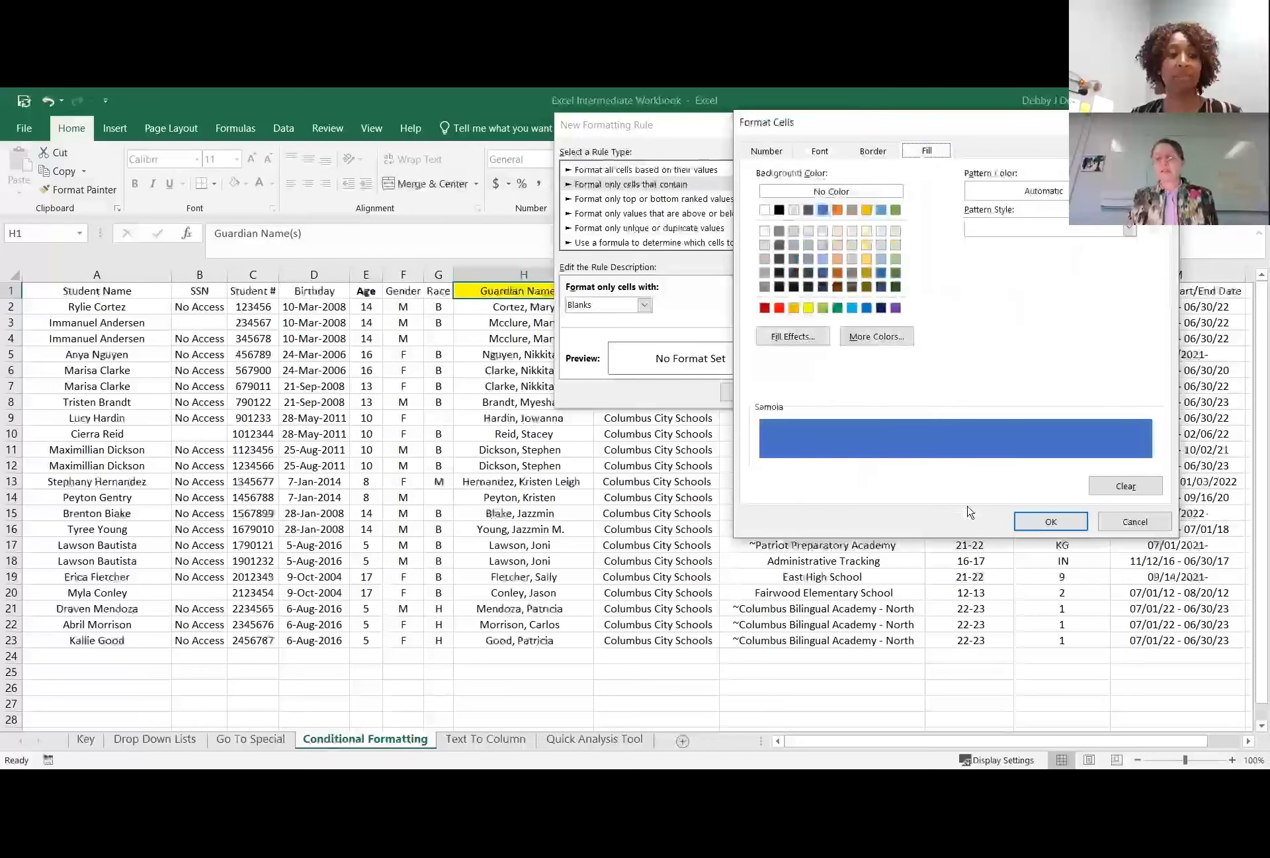
{"action": "left_click", "coordinate": [1052, 523]}
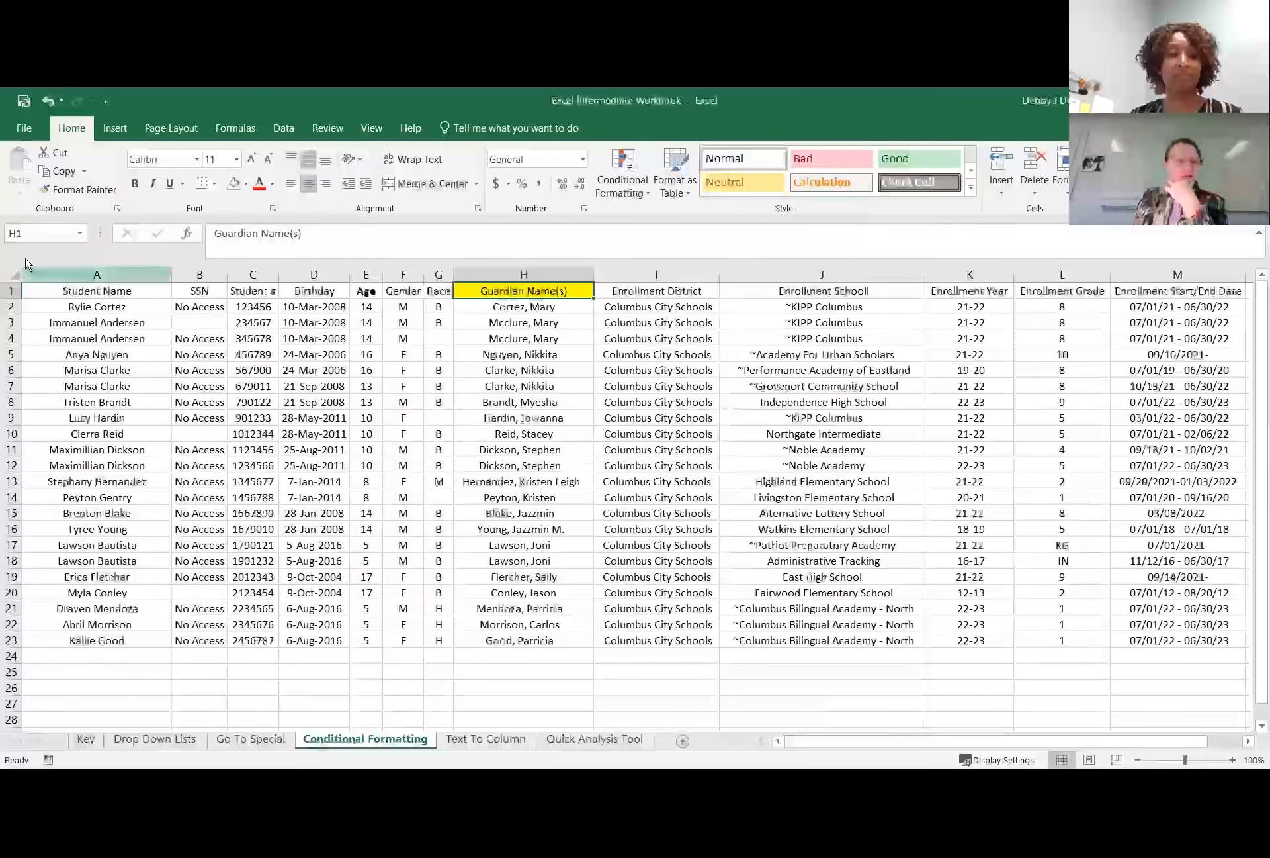
Select the student table A1:M23 and start a new conditional formatting rule that formats only cells that contain certain content.
{"action": "left_click", "coordinate": [43, 305]}
{"action": "left_click_drag", "start_coordinate": [37, 290], "coordinate": [1182, 358]}
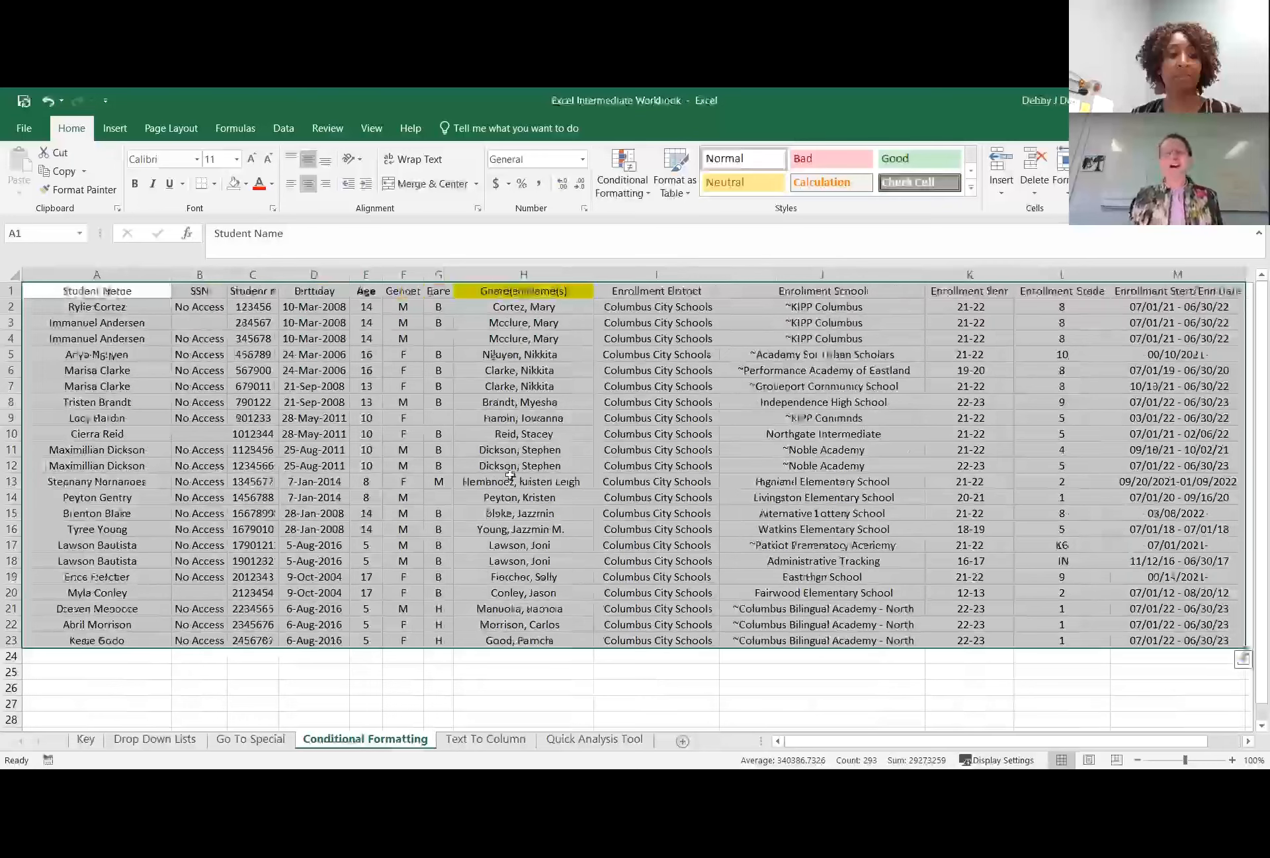
{"action": "left_click", "coordinate": [651, 194]}
{"action": "left_click", "coordinate": [673, 395]}
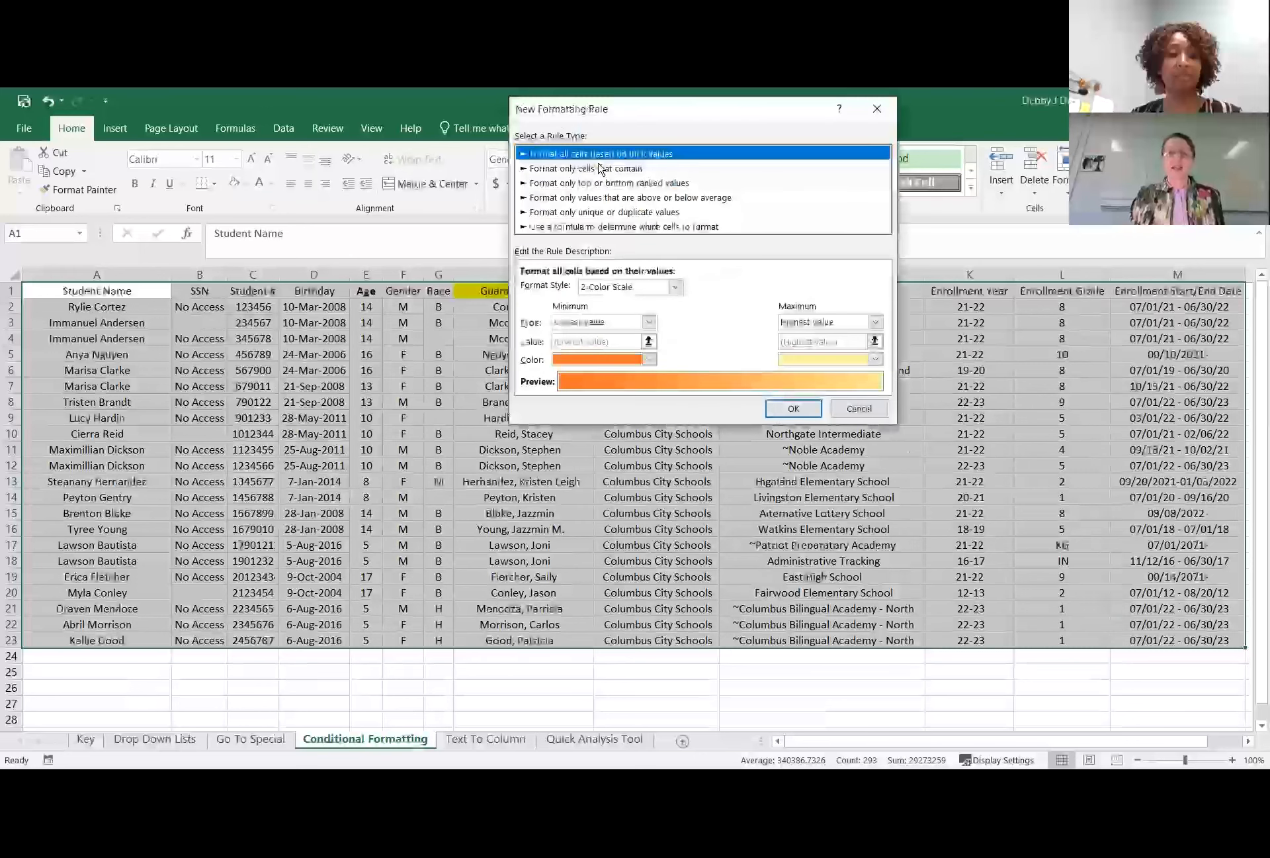
{"action": "left_click", "coordinate": [601, 168]}
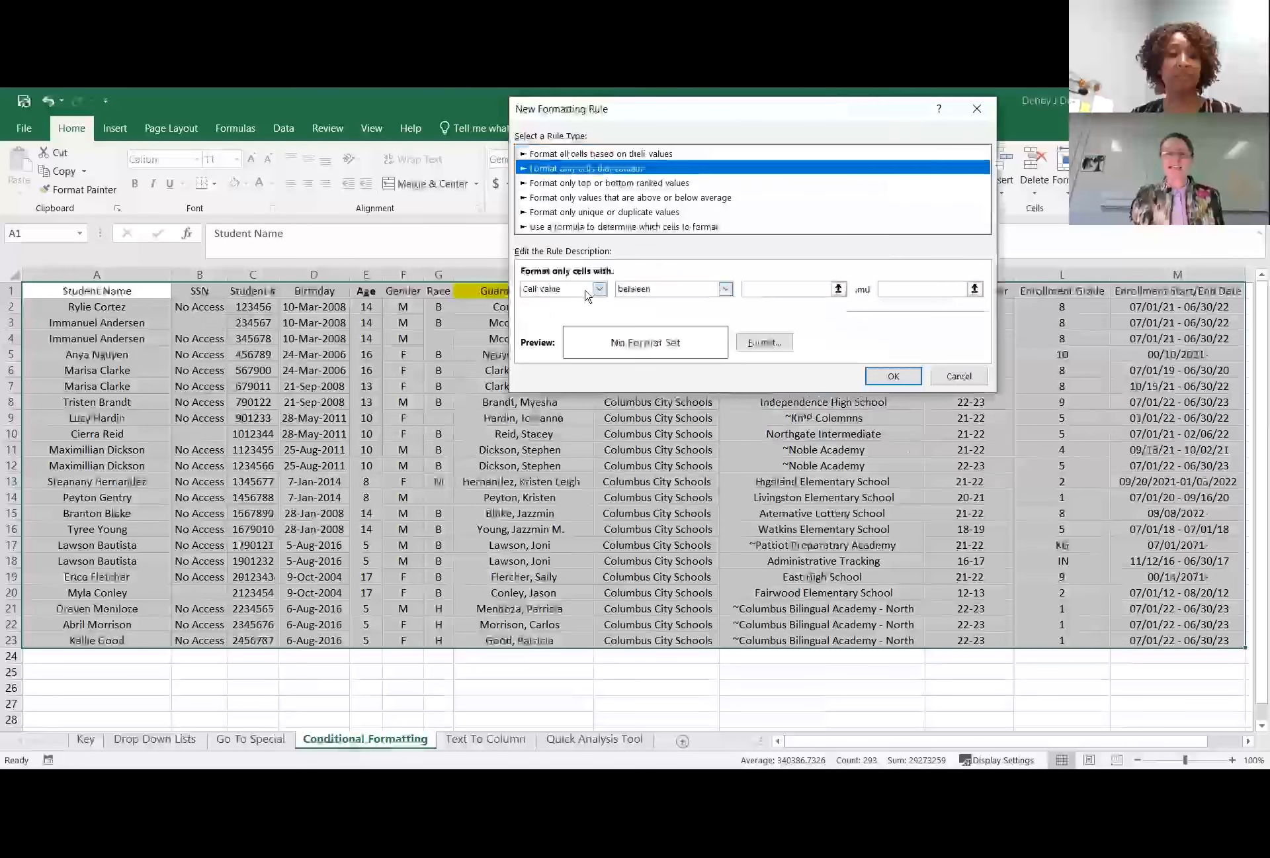
Give the new rule's format a solid blue background fill and a double underline.
{"action": "left_click", "coordinate": [758, 342]}
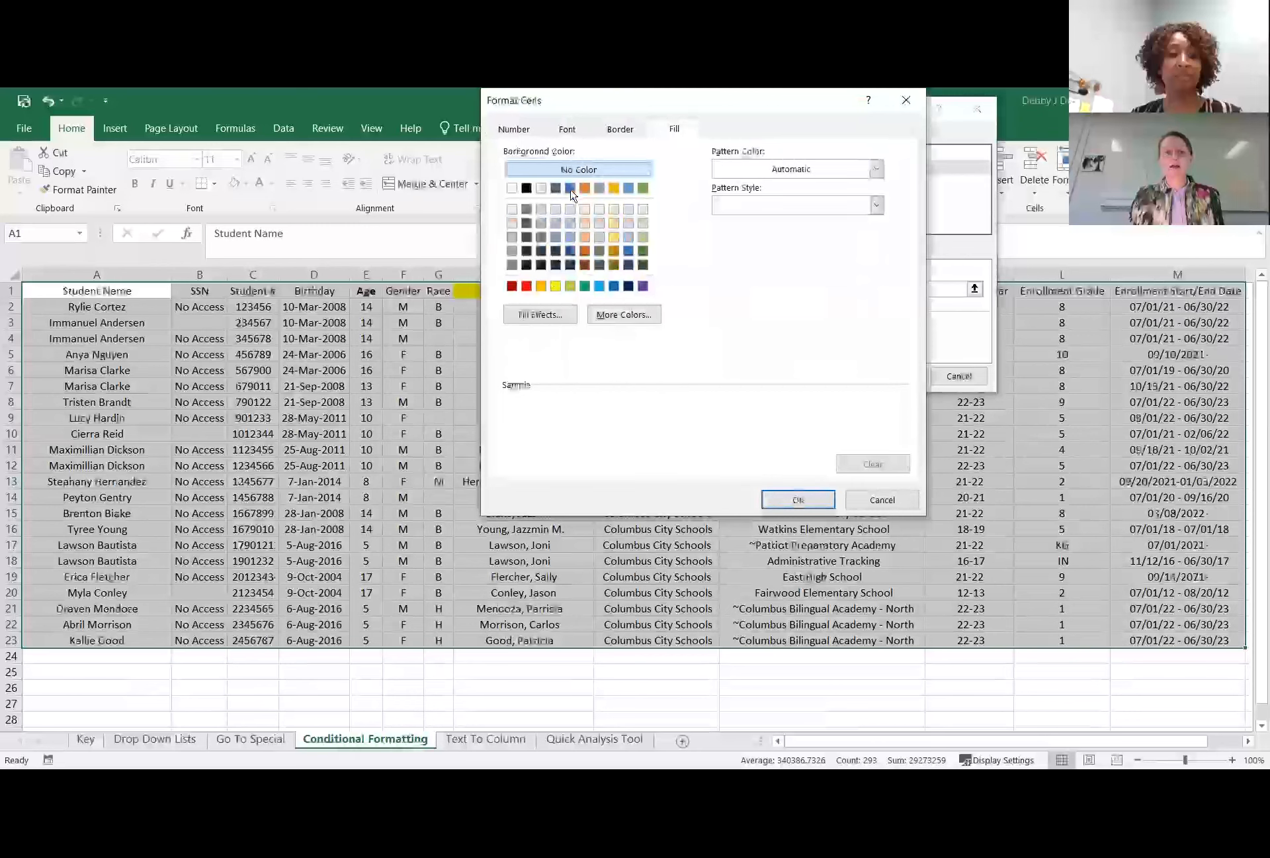
{"action": "left_click", "coordinate": [570, 189]}
{"action": "left_click", "coordinate": [573, 135]}
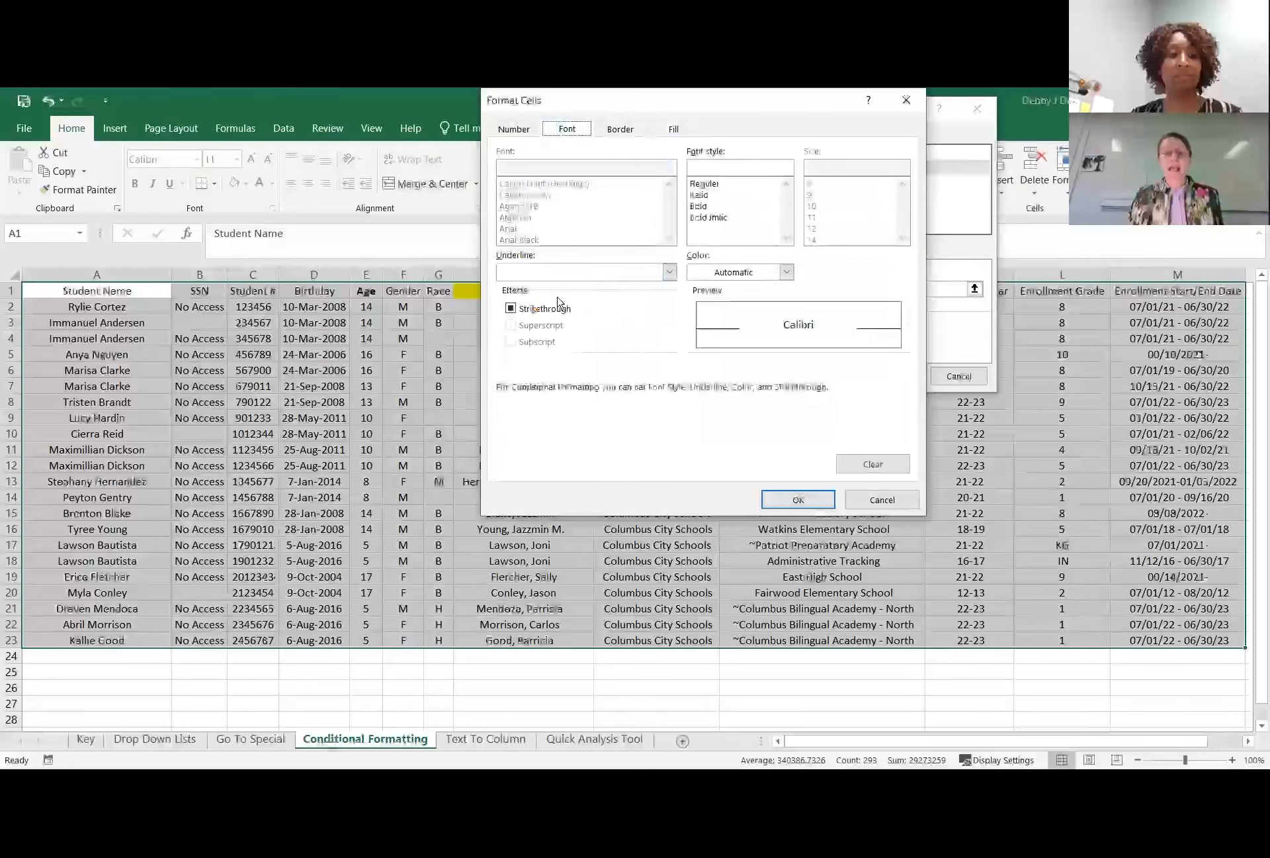
{"action": "left_click", "coordinate": [670, 272]}
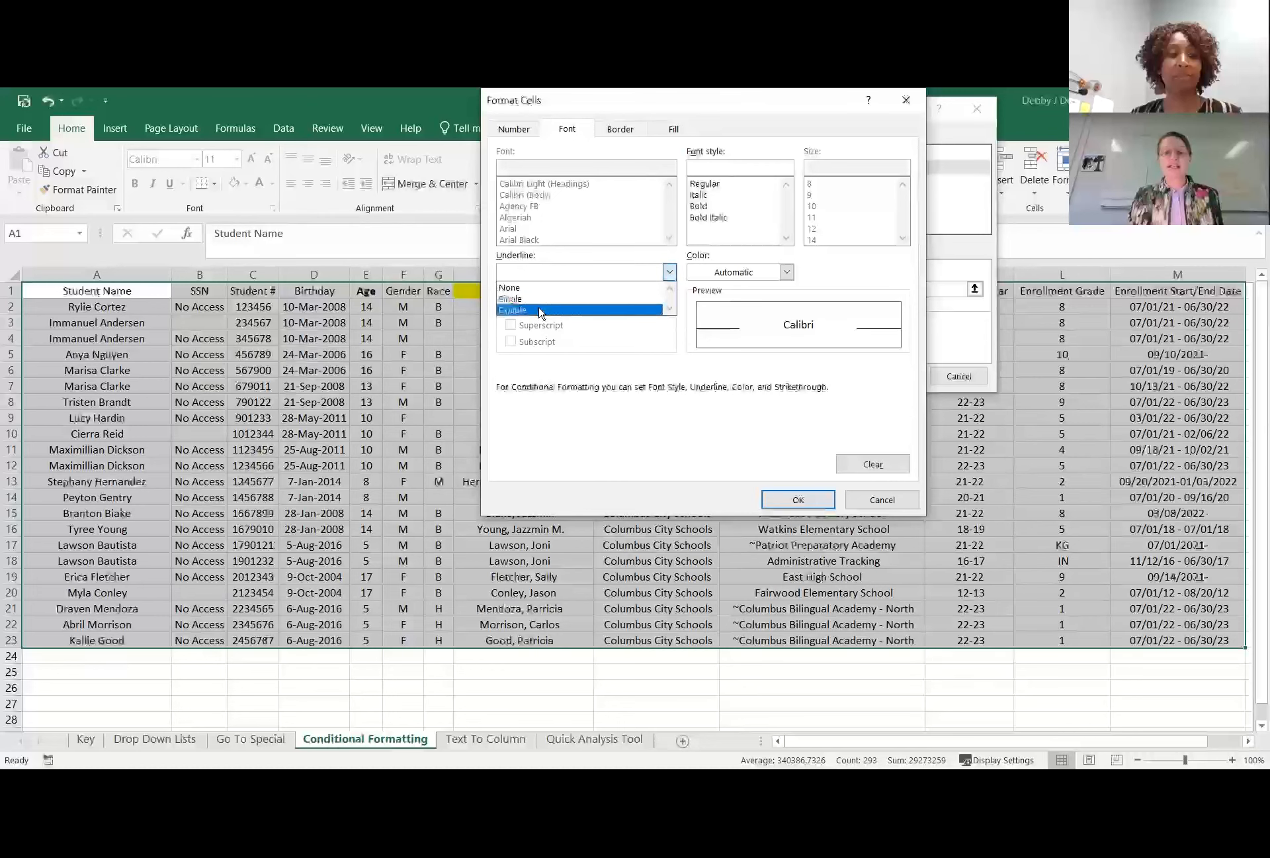
{"action": "left_click", "coordinate": [540, 310]}
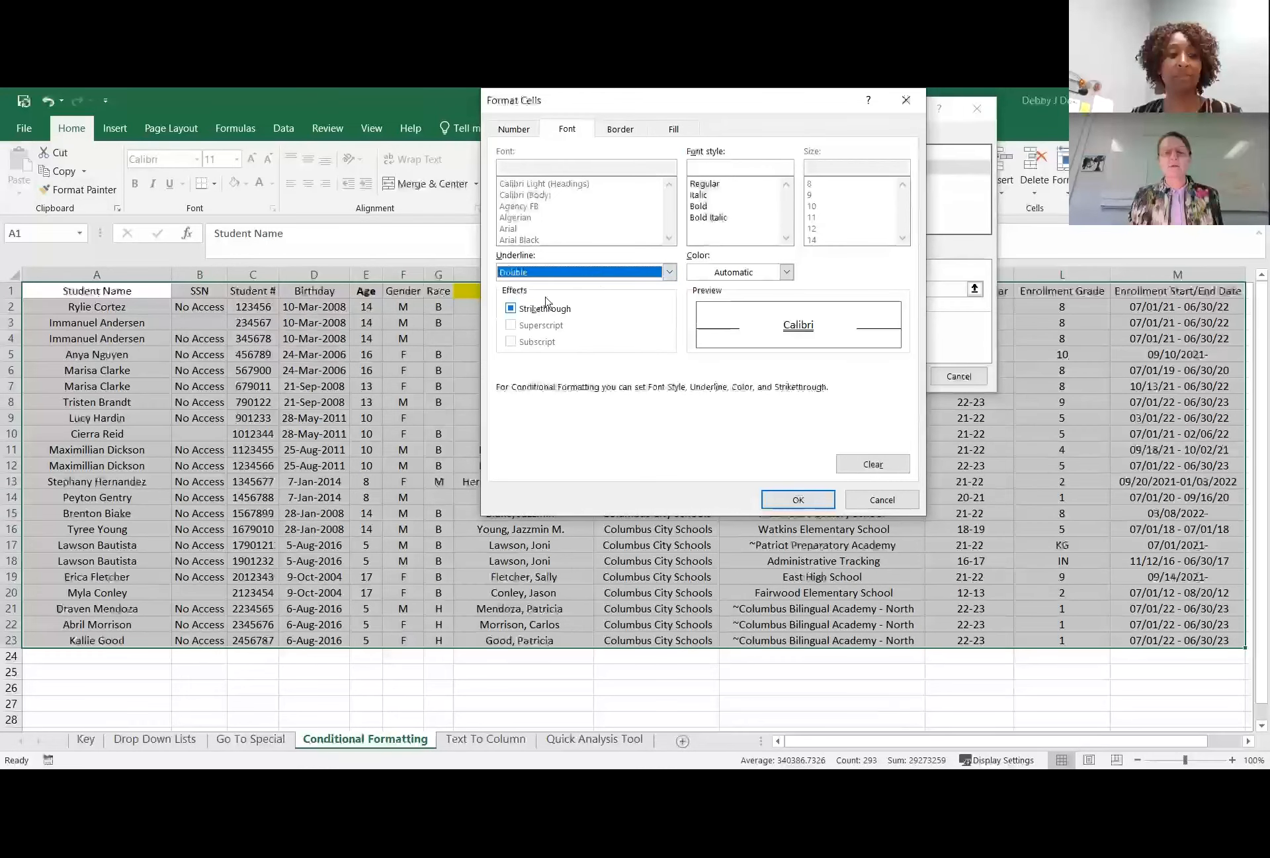
{"action": "left_click", "coordinate": [796, 501]}
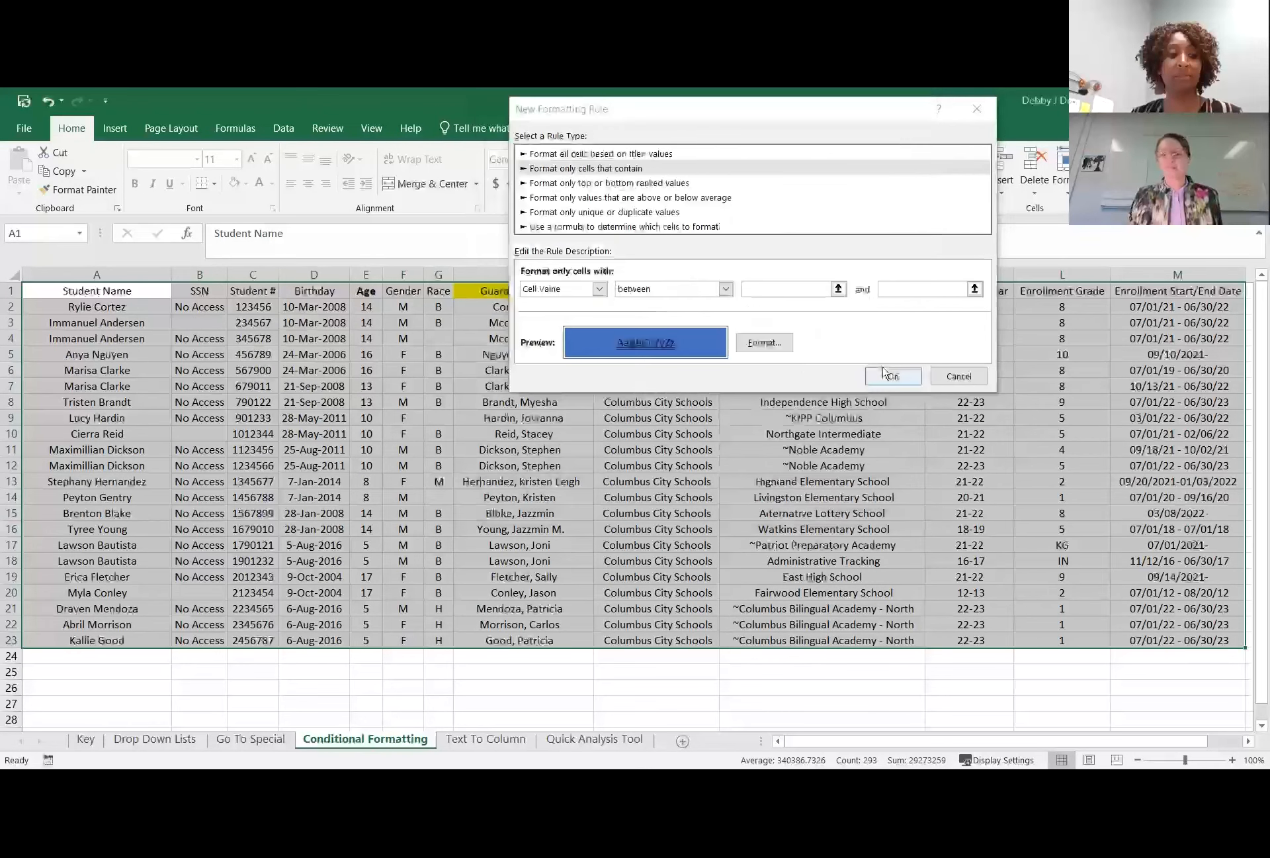
Try to accept the rule with both limits of its cell value condition left empty.
{"action": "key", "text": "Return"}
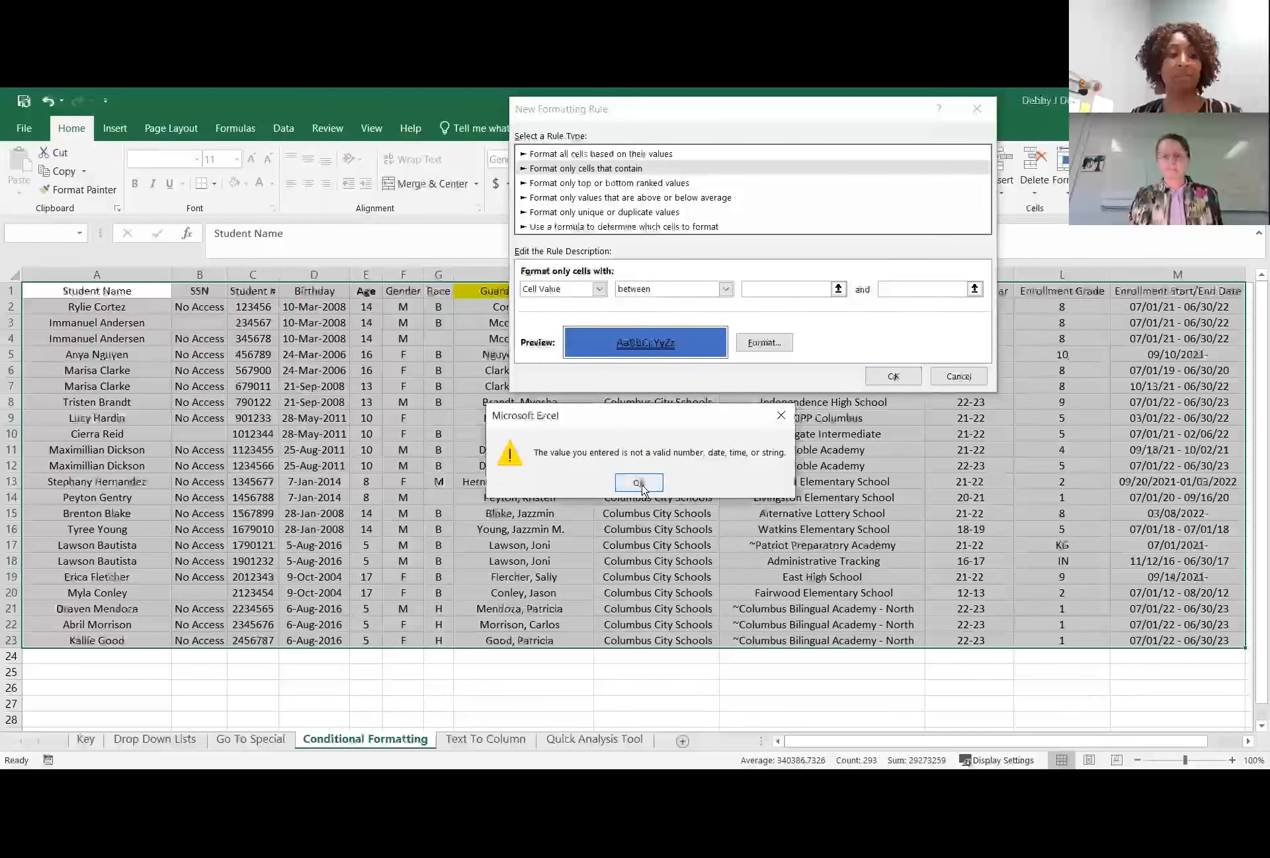
{"action": "key", "text": "Return"}
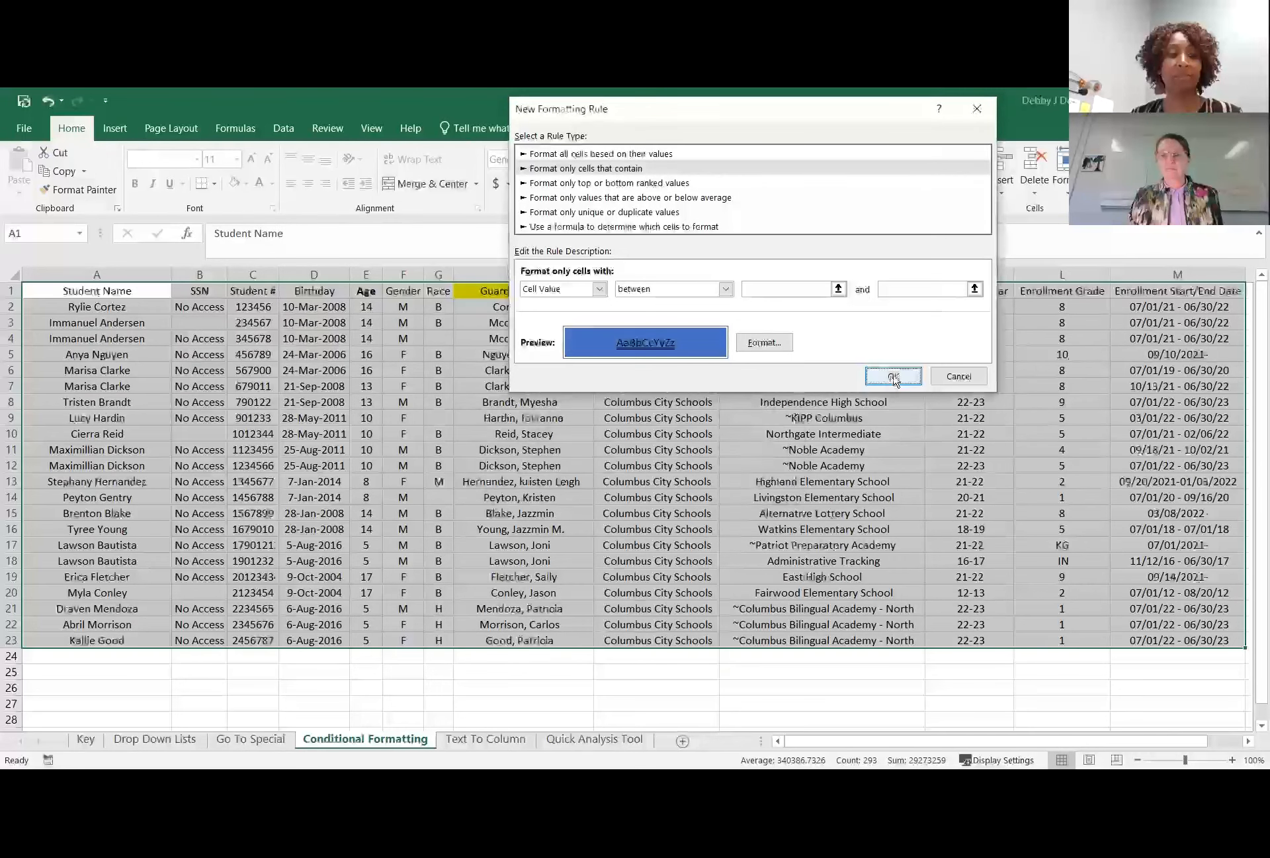
{"action": "key", "text": "Return"}
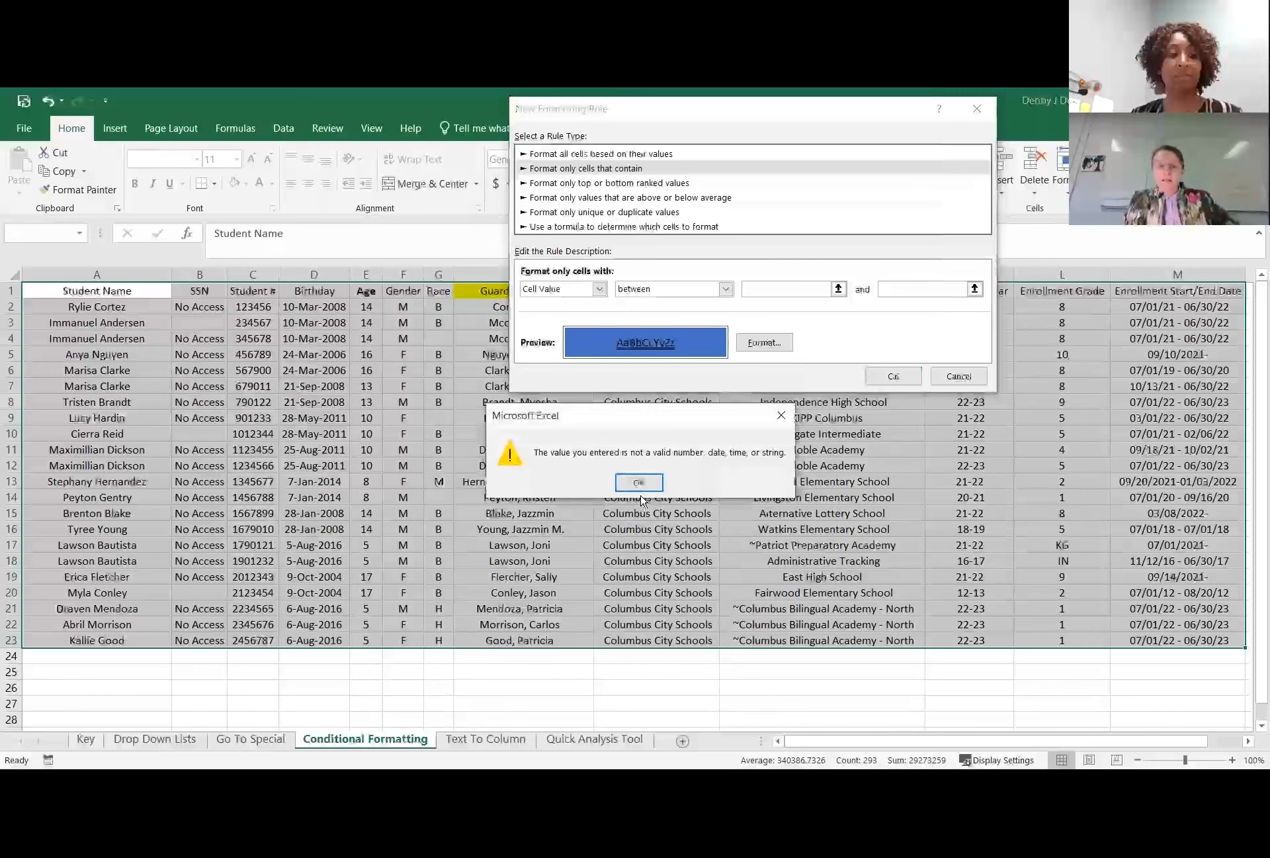
{"action": "left_click", "coordinate": [632, 479]}
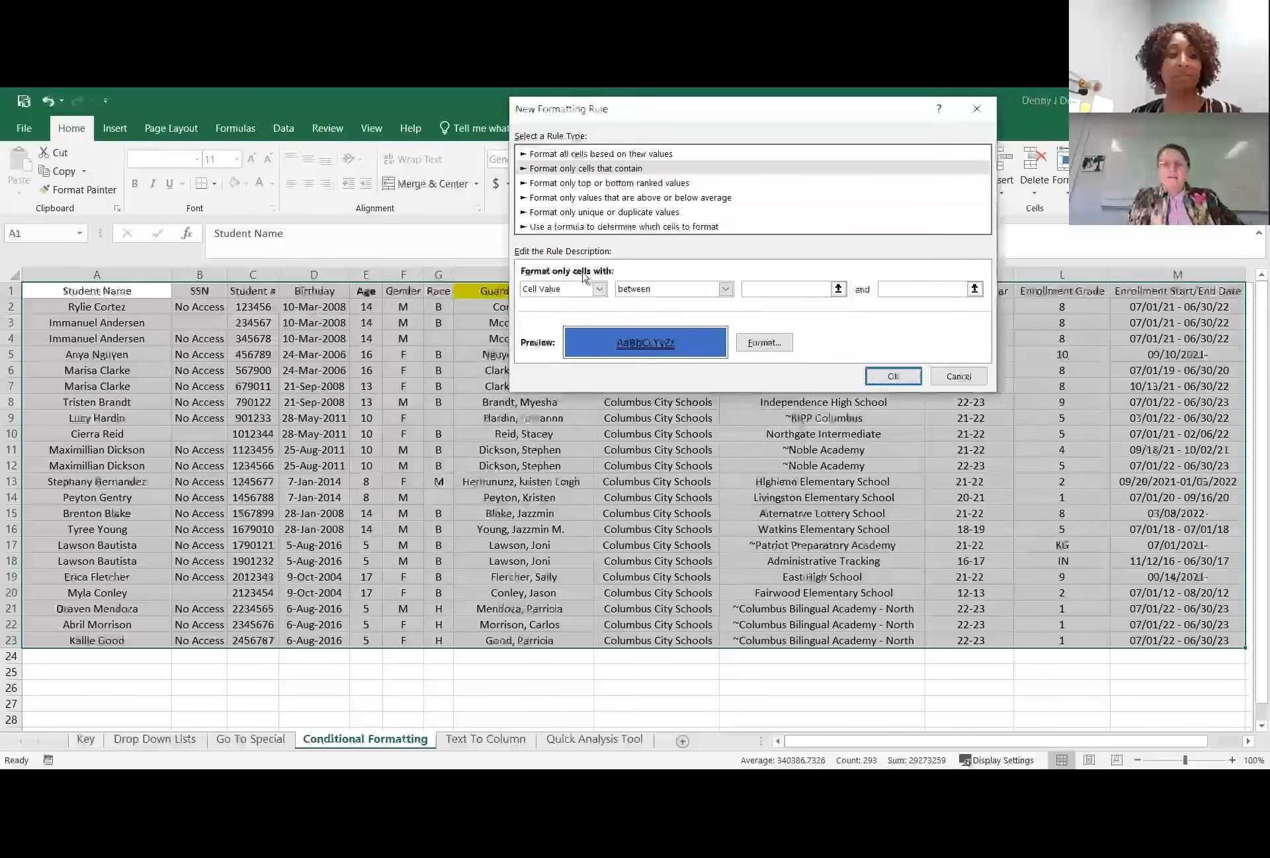
Change the rule's condition to Blanks, apply it to the student table, and deselect the range.
{"action": "left_click", "coordinate": [598, 291]}
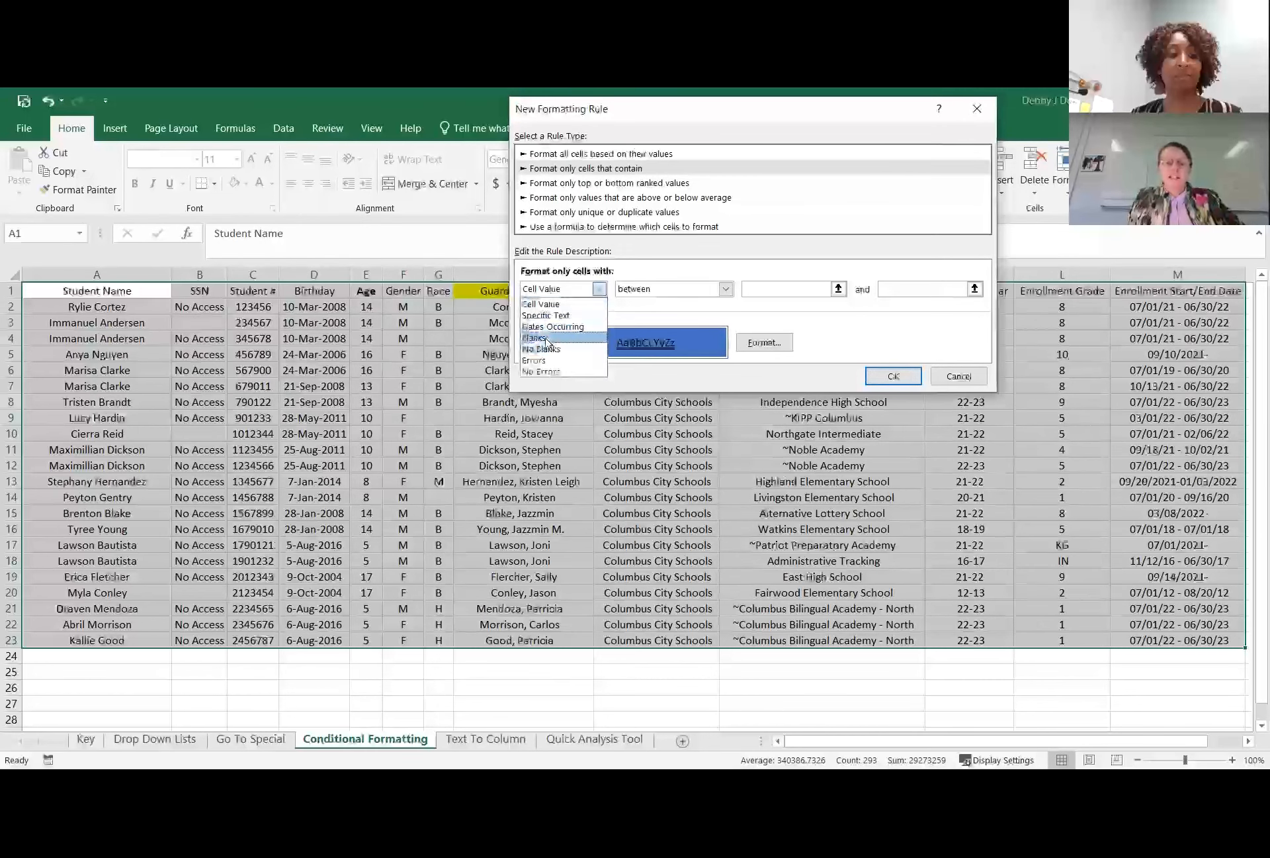
{"action": "left_click", "coordinate": [546, 344]}
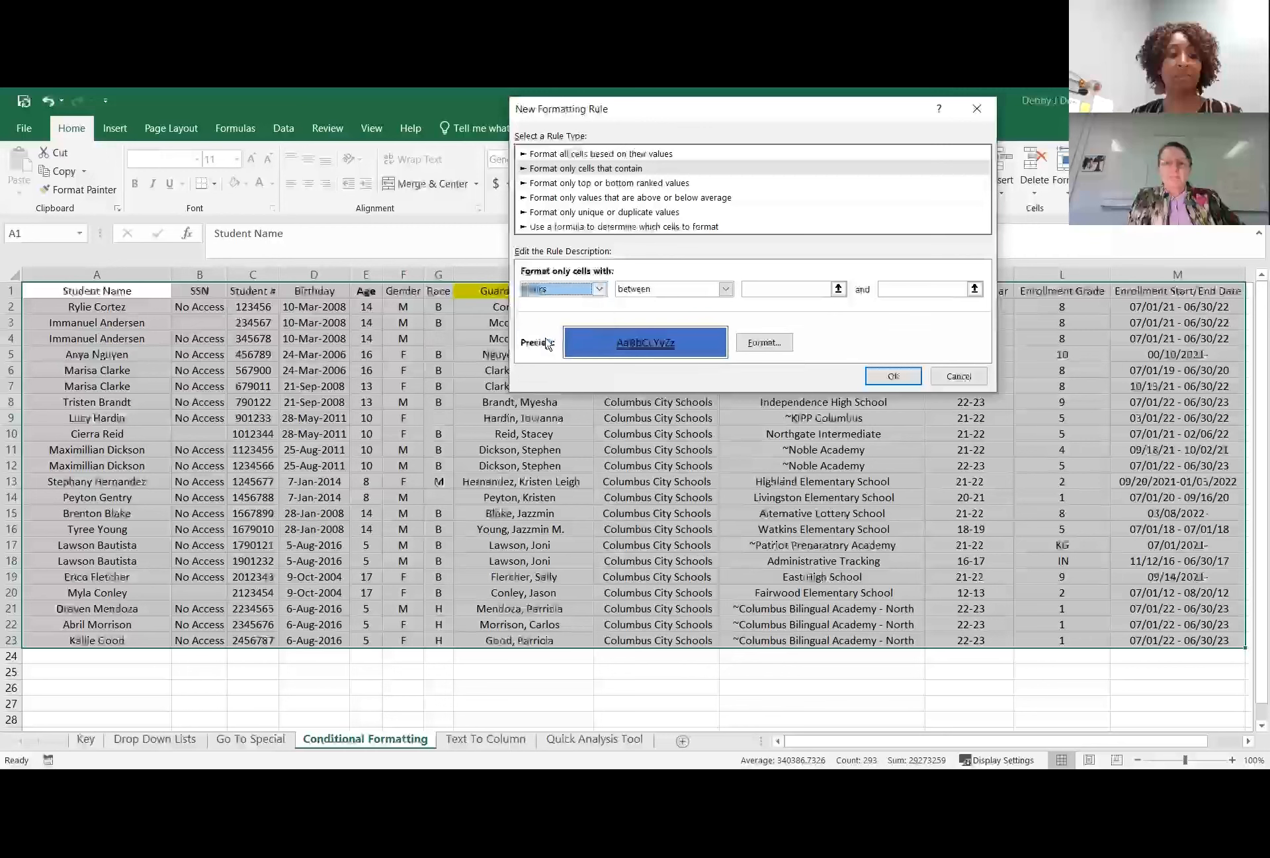
{"action": "left_click", "coordinate": [600, 291]}
{"action": "left_click", "coordinate": [550, 305]}
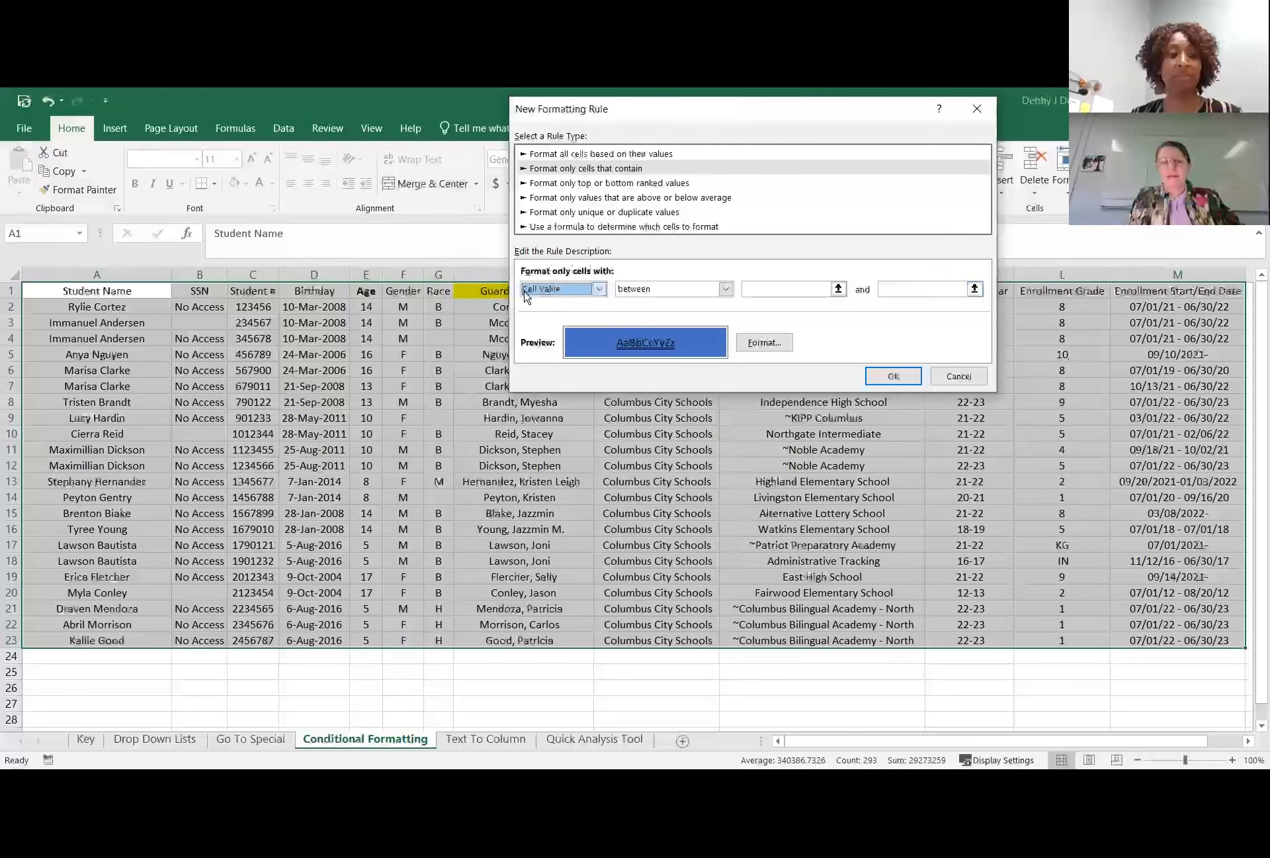
{"action": "left_click", "coordinate": [602, 289]}
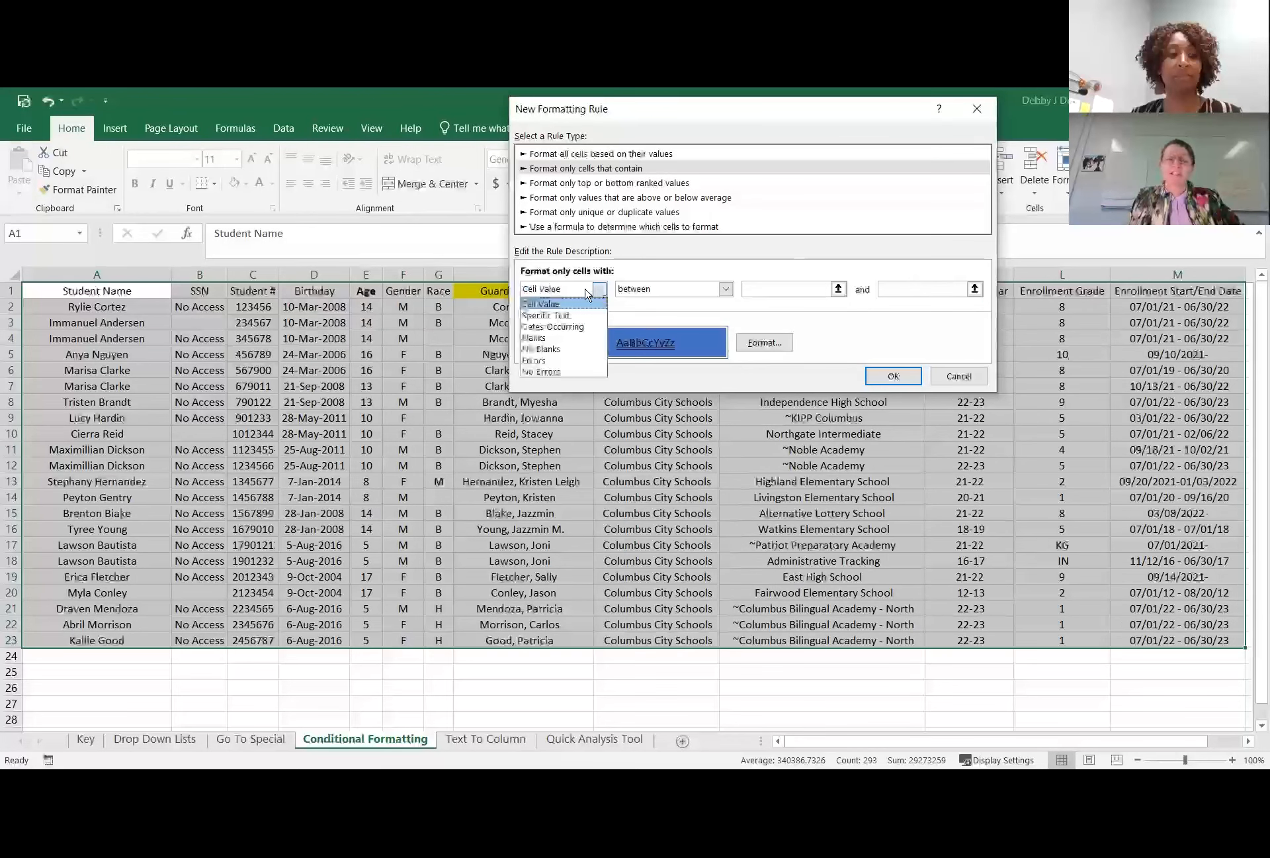
{"action": "left_click", "coordinate": [557, 341]}
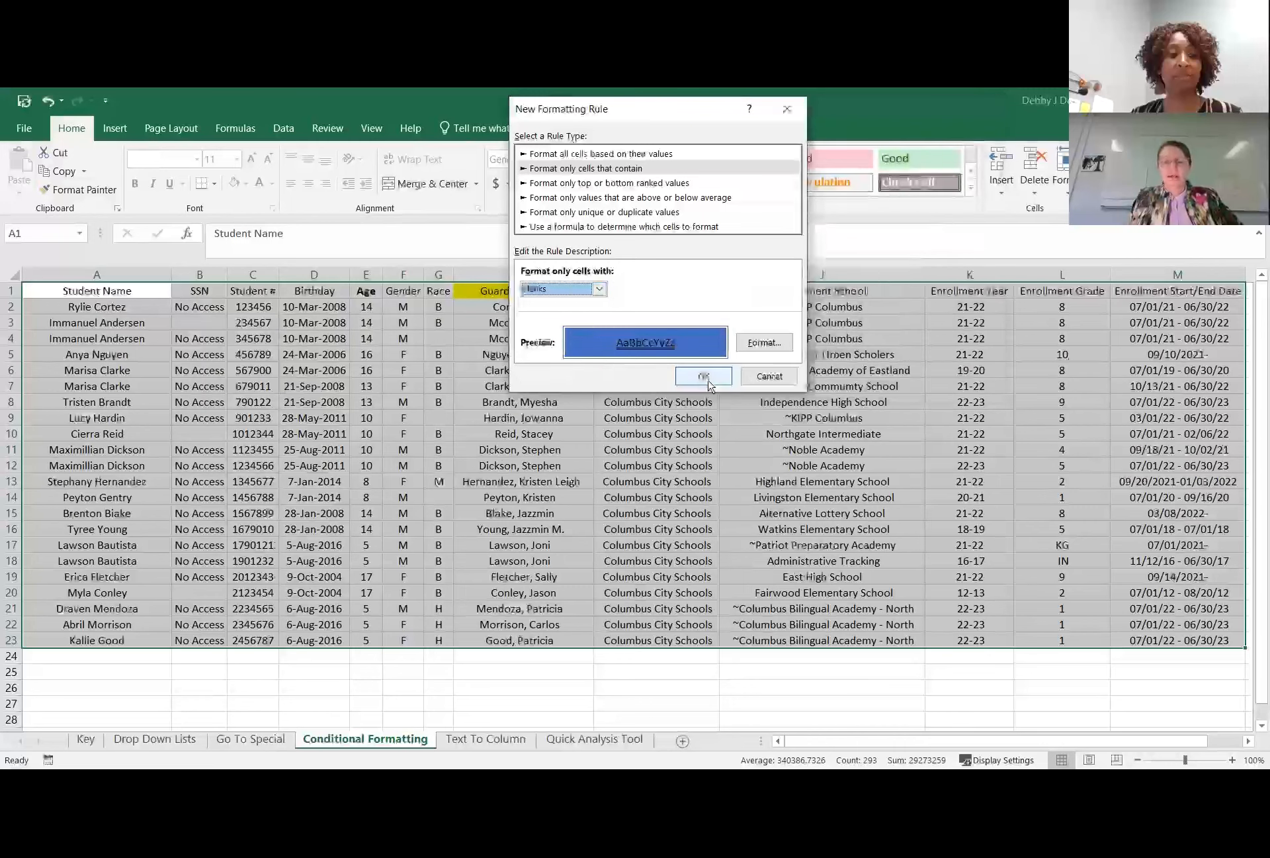
{"action": "key", "text": "Return"}
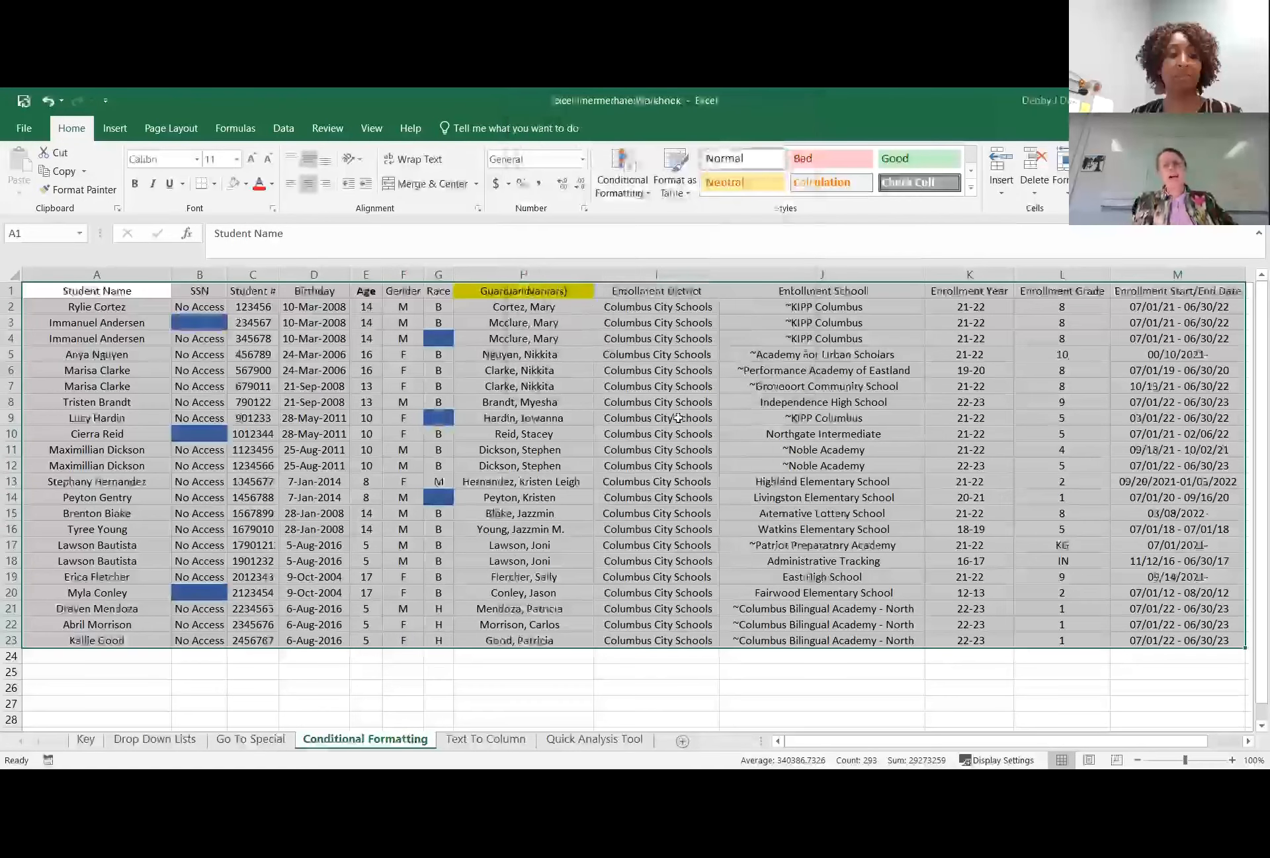
{"action": "left_click", "coordinate": [626, 481]}
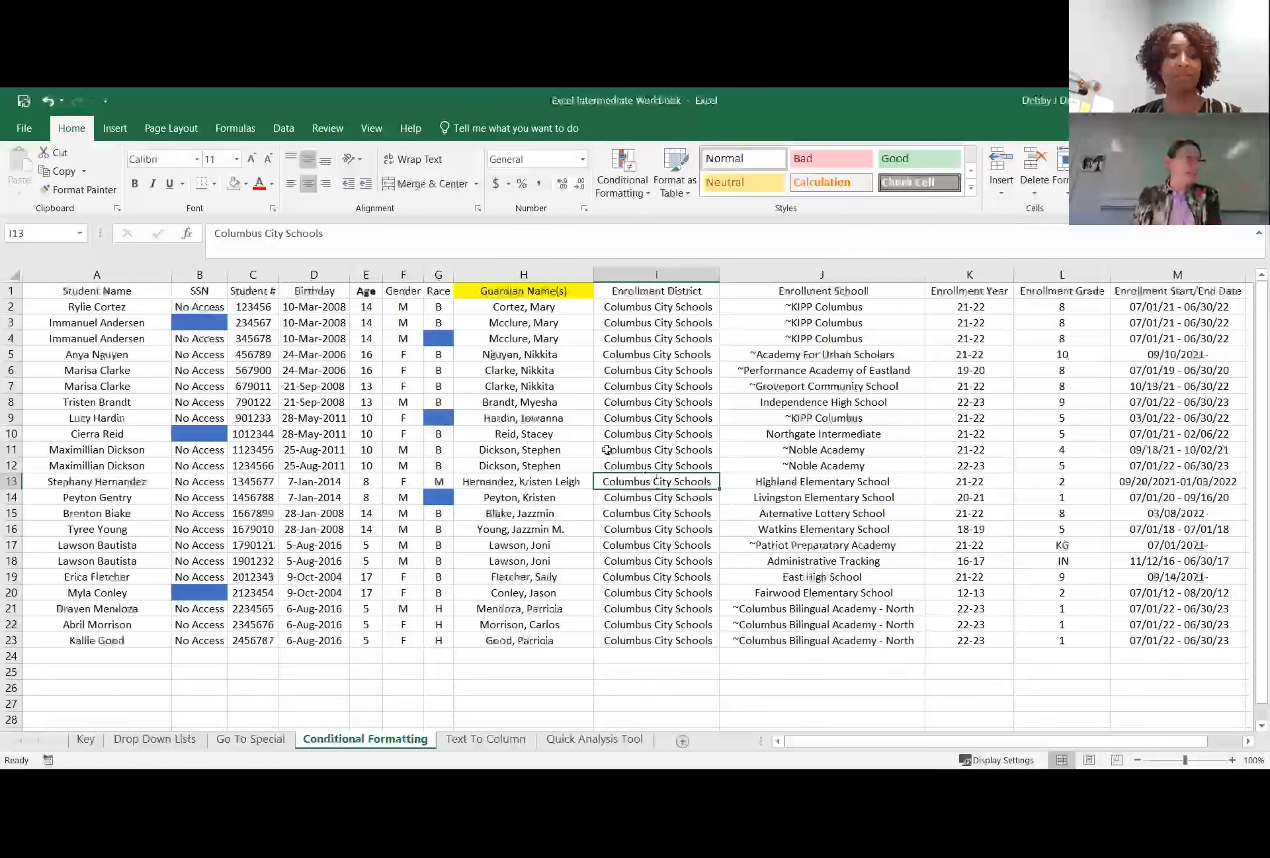
{"action": "left_click", "coordinate": [582, 402]}
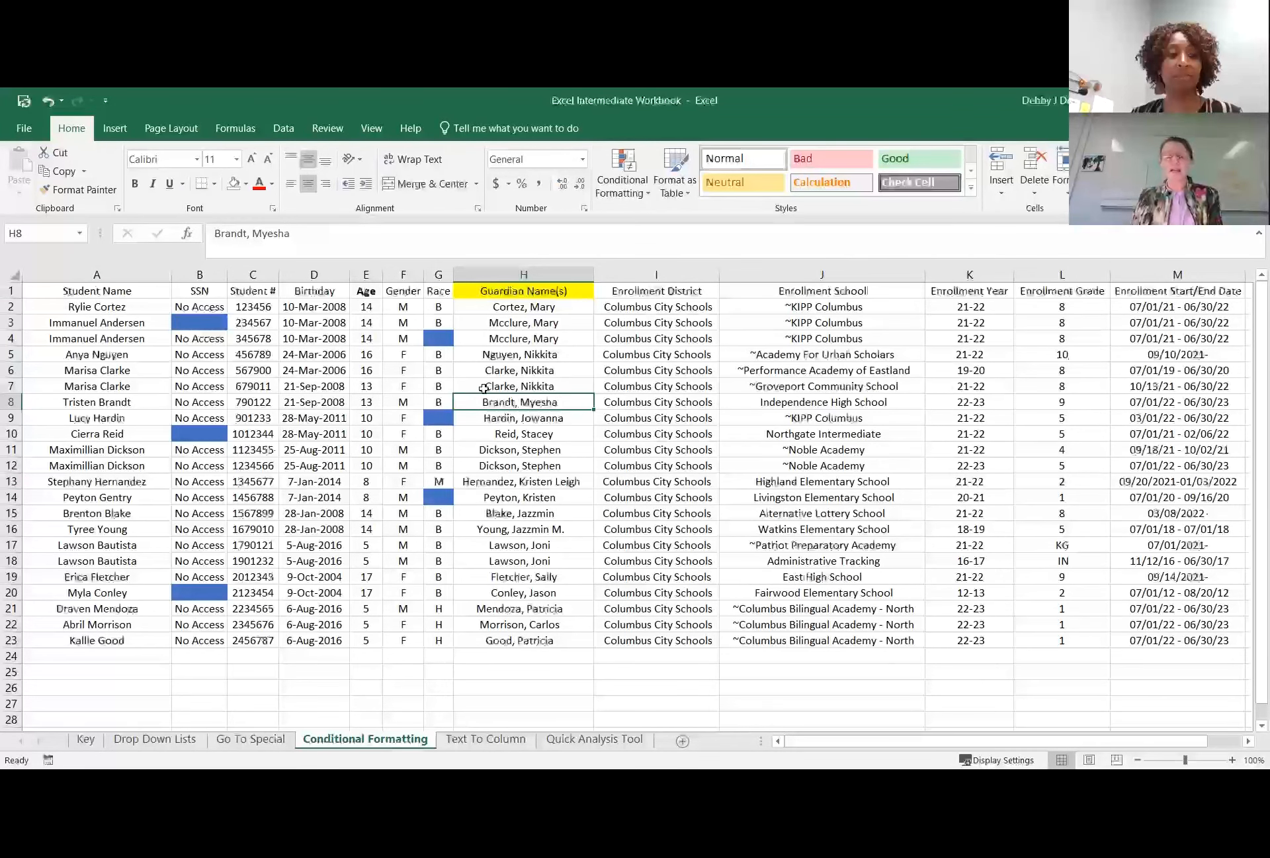
Select the whole sheet and start a new conditional formatting rule that formats all duplicate values.
{"action": "left_click", "coordinate": [11, 274]}
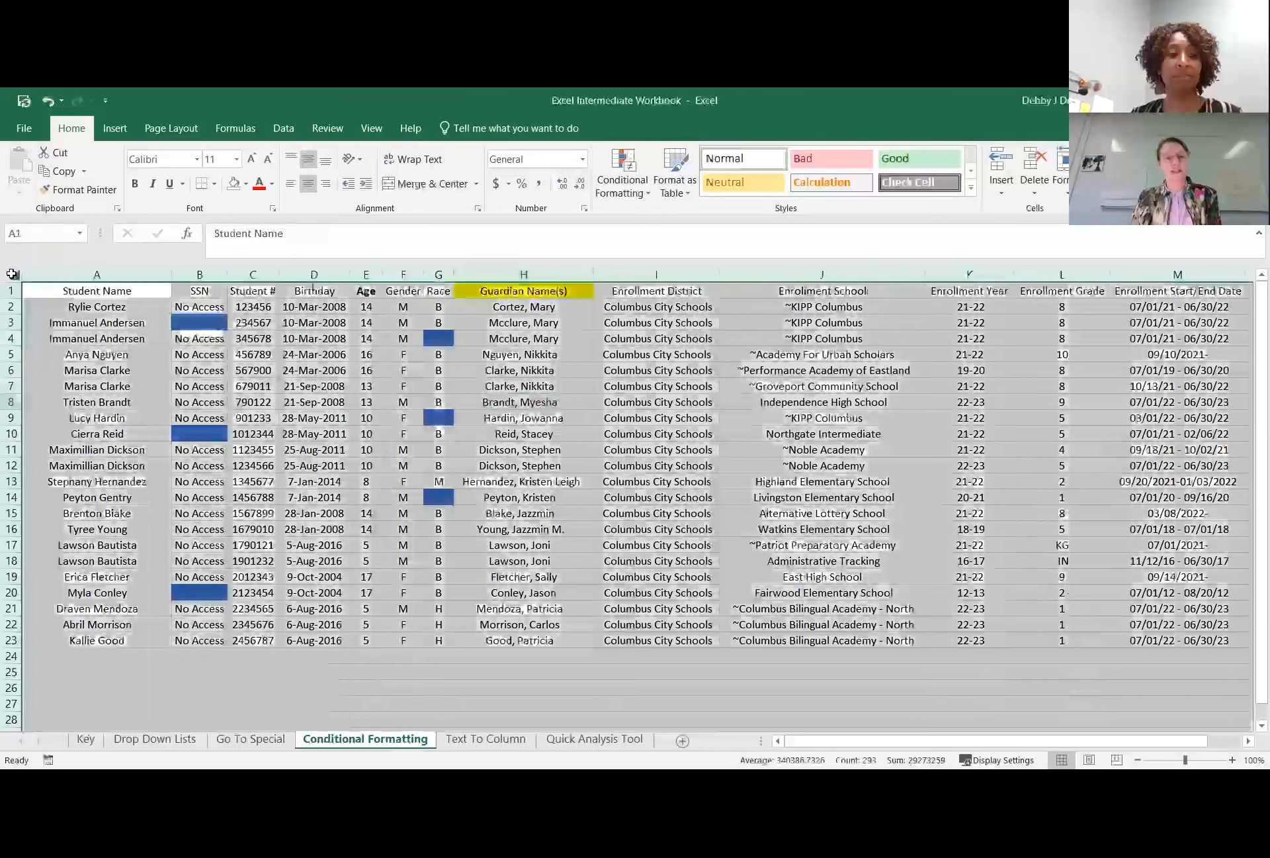
{"action": "left_click", "coordinate": [648, 195]}
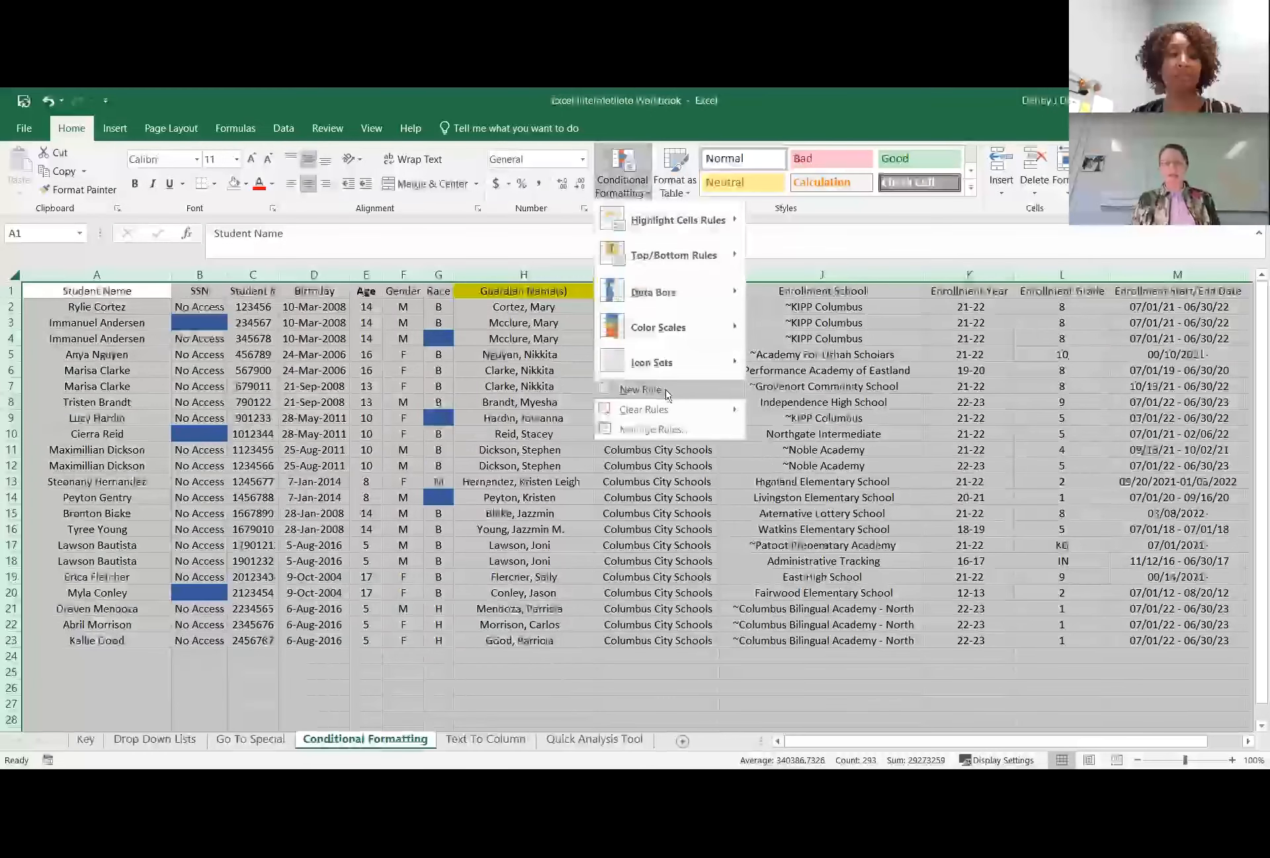
{"action": "left_click", "coordinate": [668, 395]}
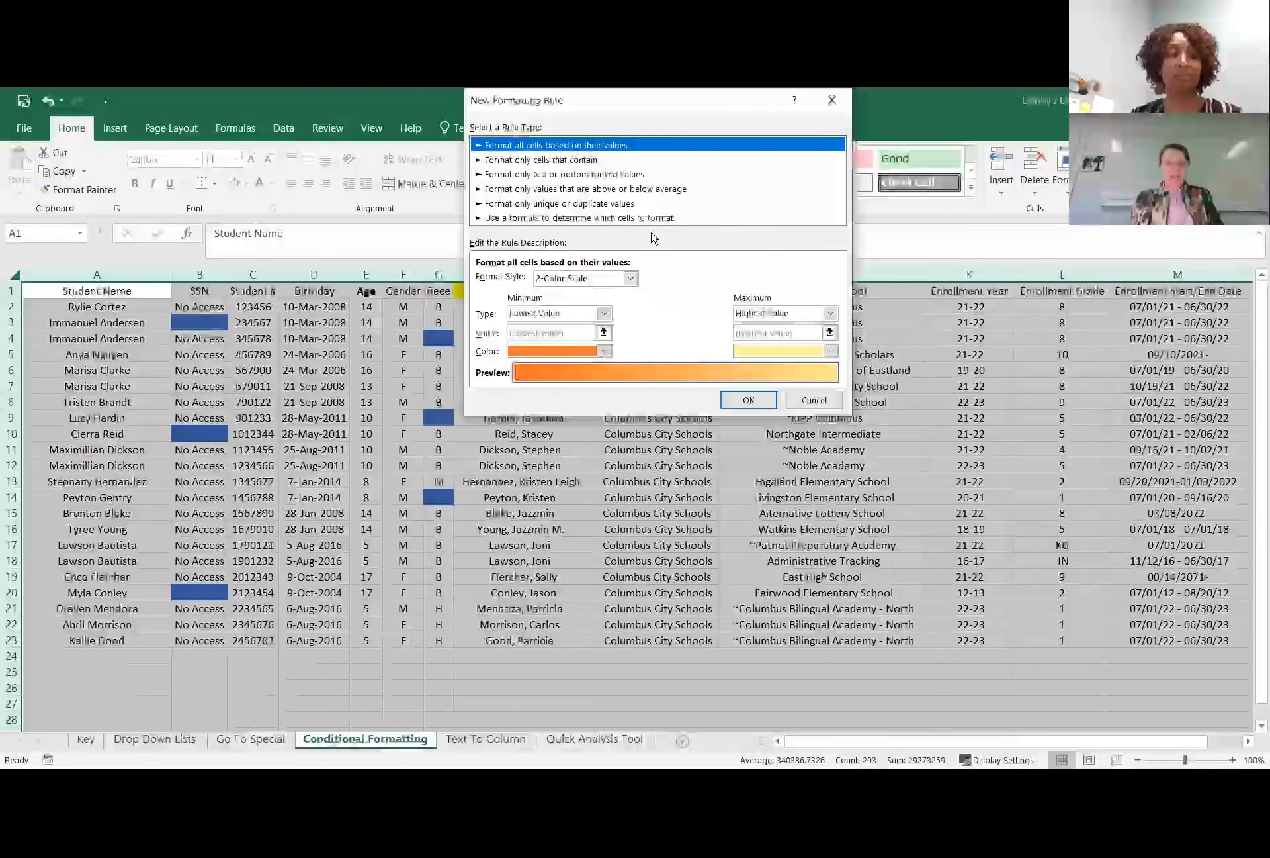
{"action": "left_click", "coordinate": [632, 205]}
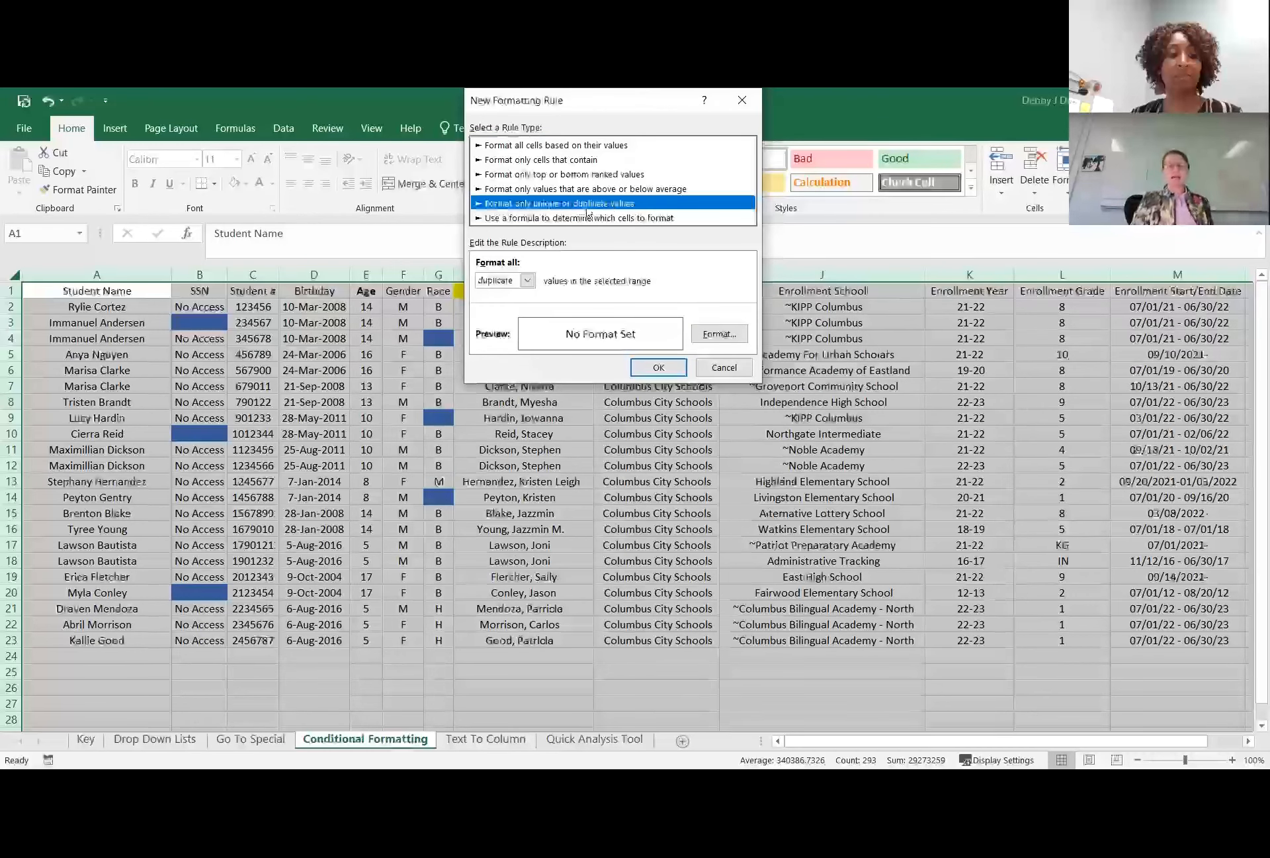
{"action": "left_click", "coordinate": [528, 280]}
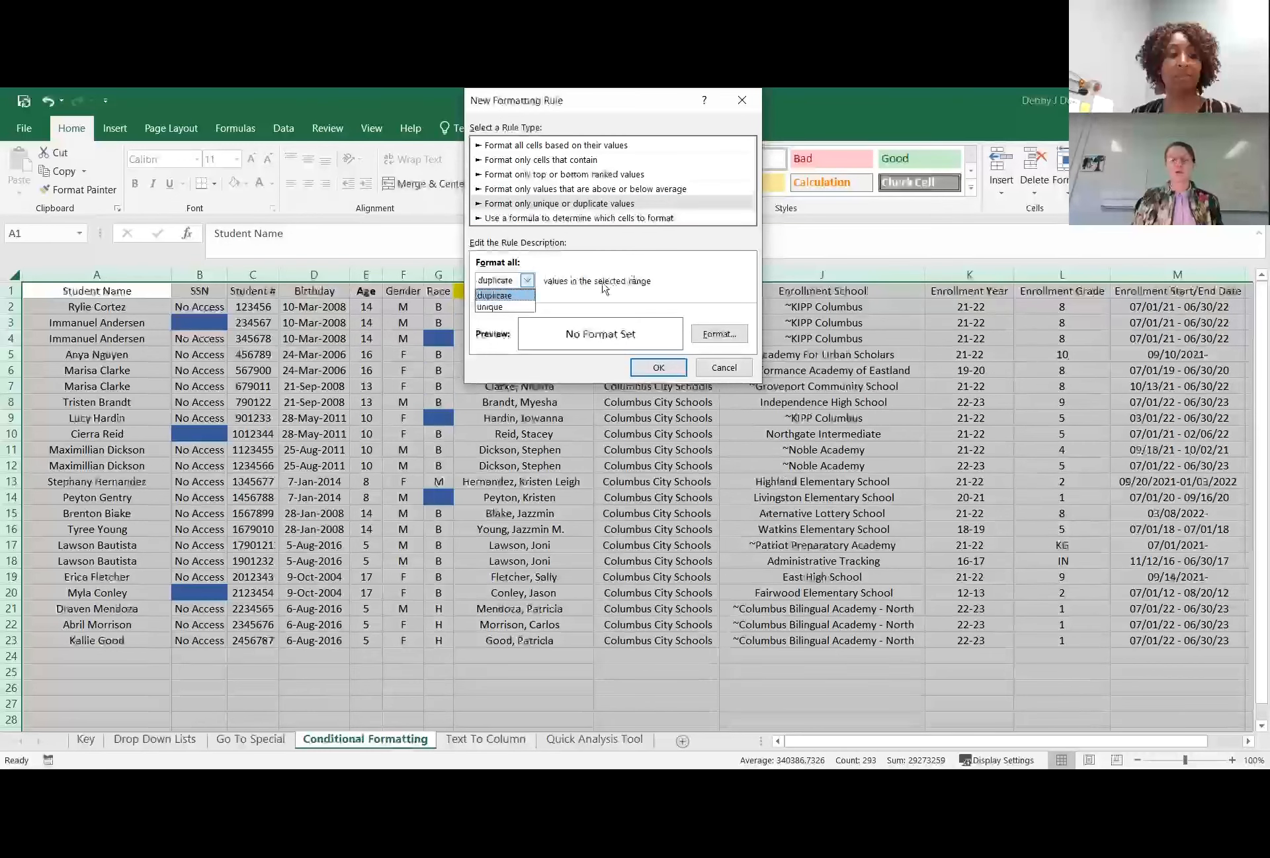
{"action": "left_click", "coordinate": [520, 295]}
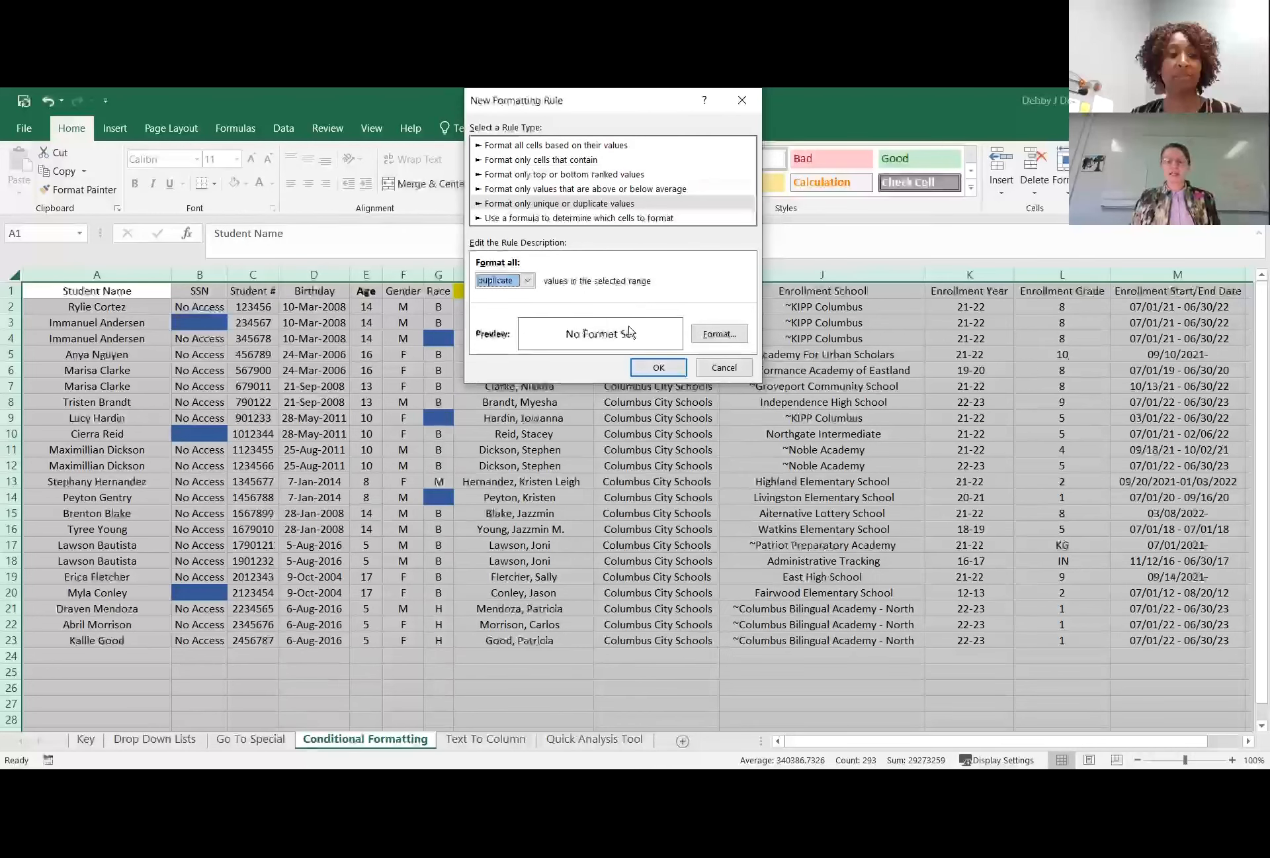
Format the duplicate values with bold text and a light green fill, apply the rule, and deselect the sheet.
{"action": "left_click", "coordinate": [726, 336]}
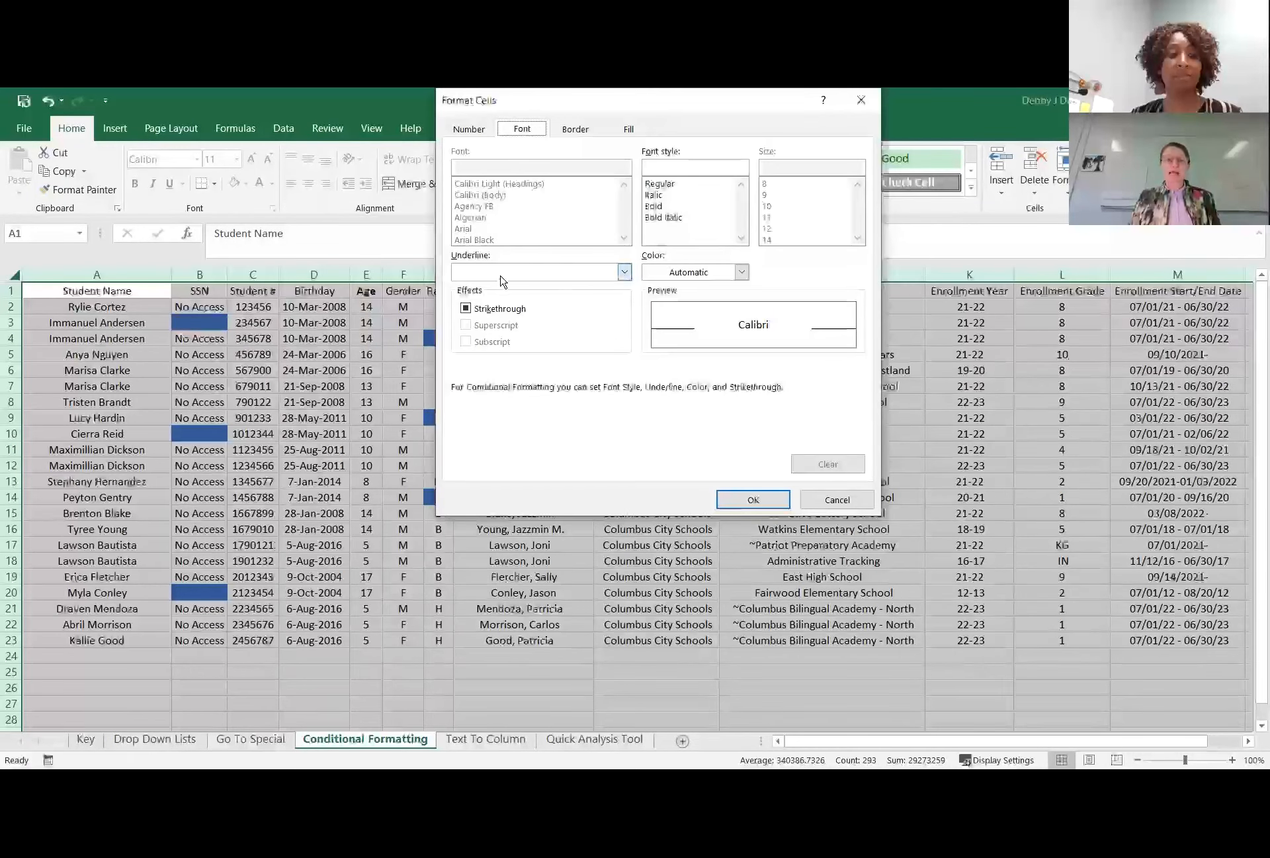
{"action": "left_click", "coordinate": [655, 205]}
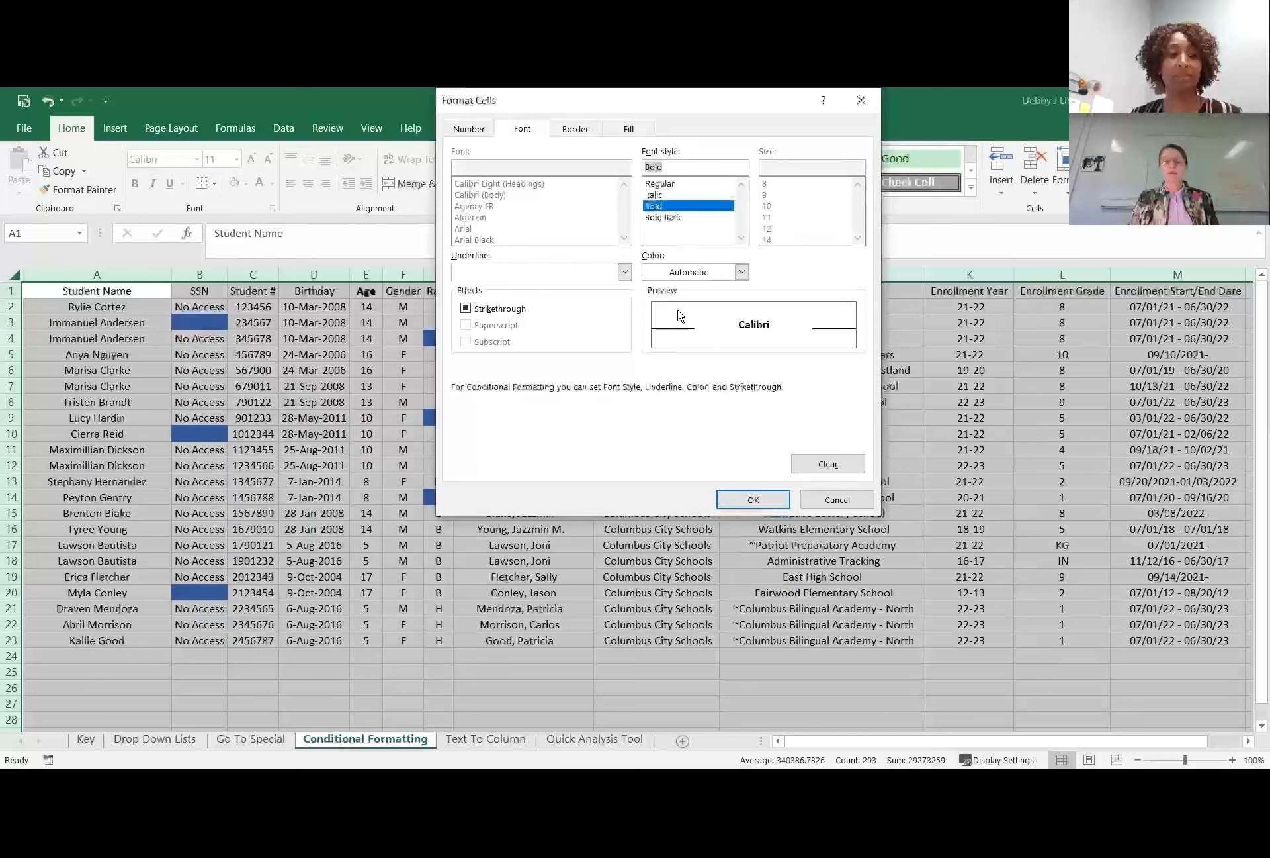
{"action": "left_click", "coordinate": [629, 128]}
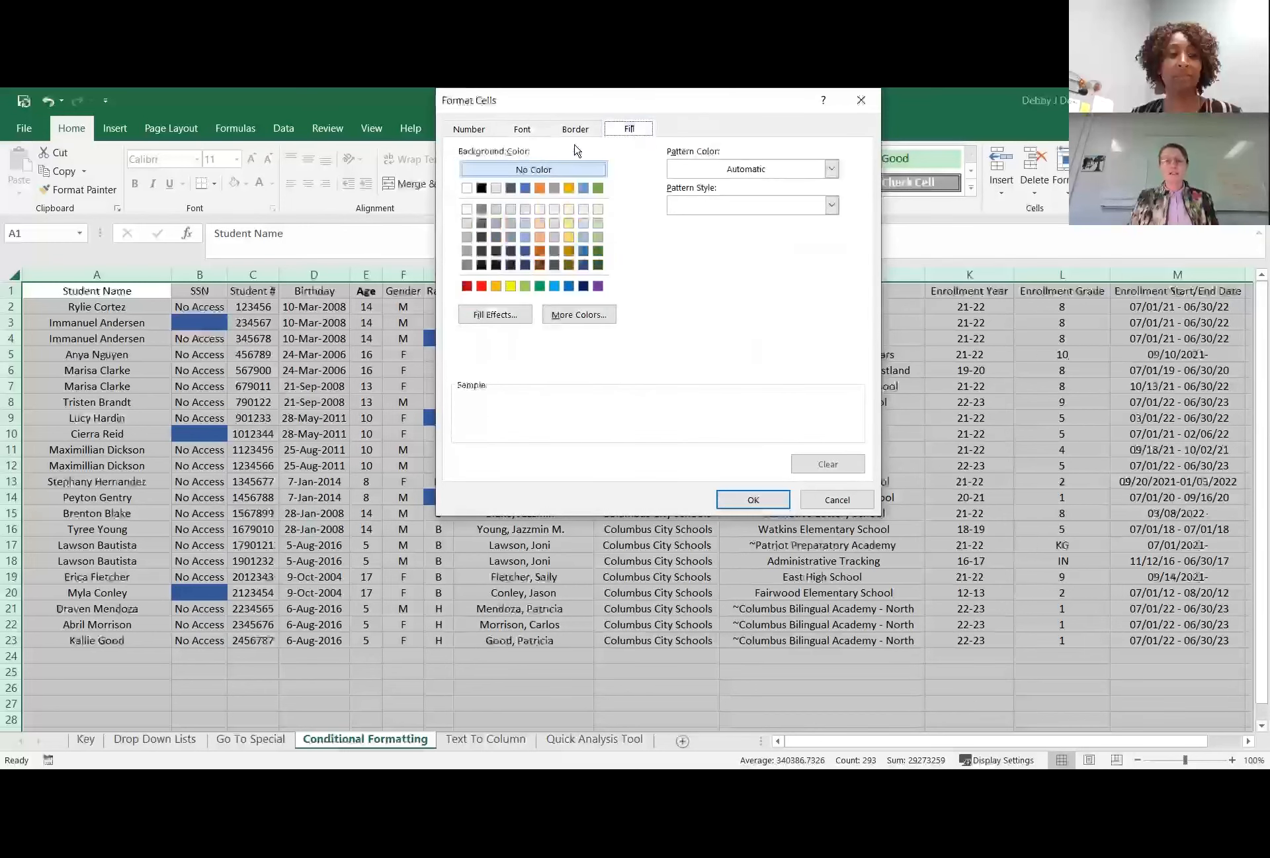
{"action": "left_click", "coordinate": [598, 223]}
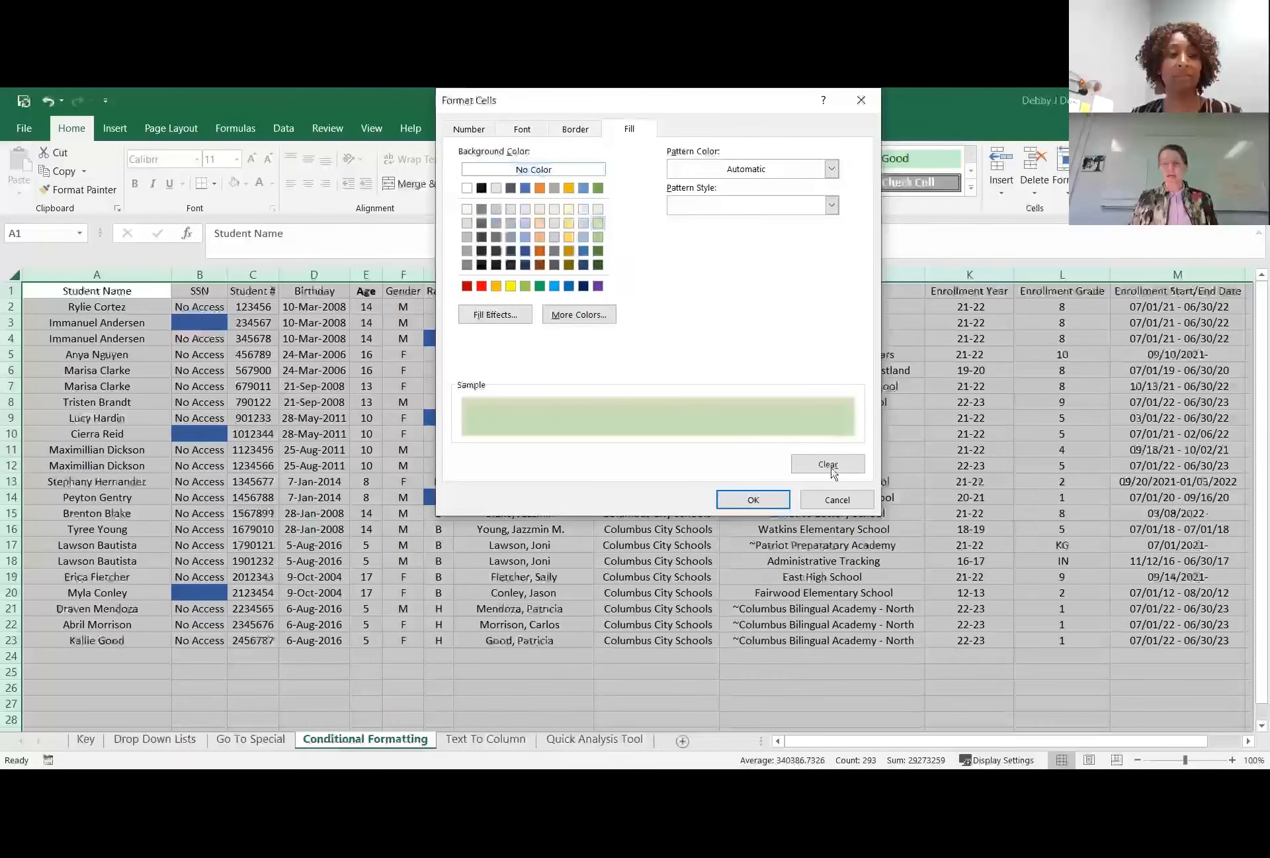
{"action": "left_click", "coordinate": [753, 499]}
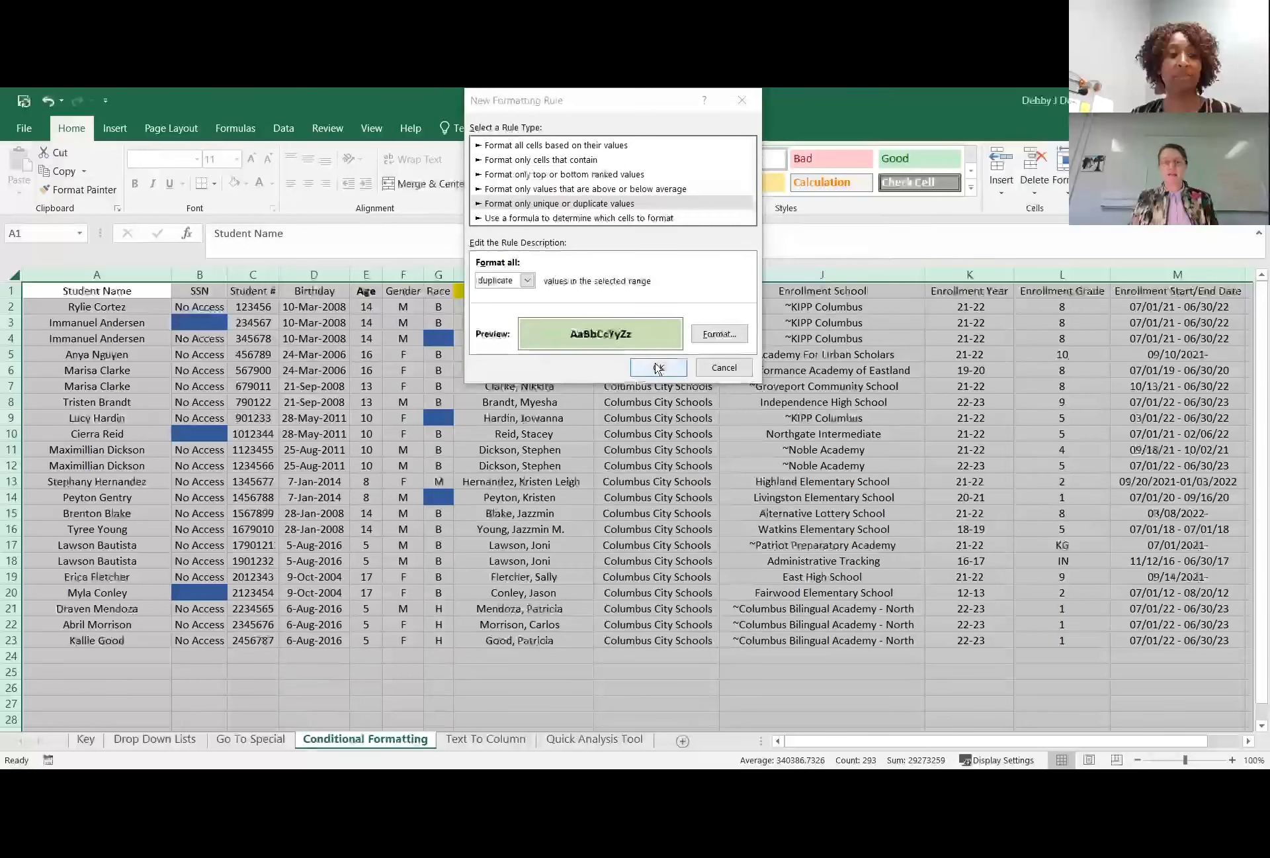
{"action": "key", "text": "Return"}
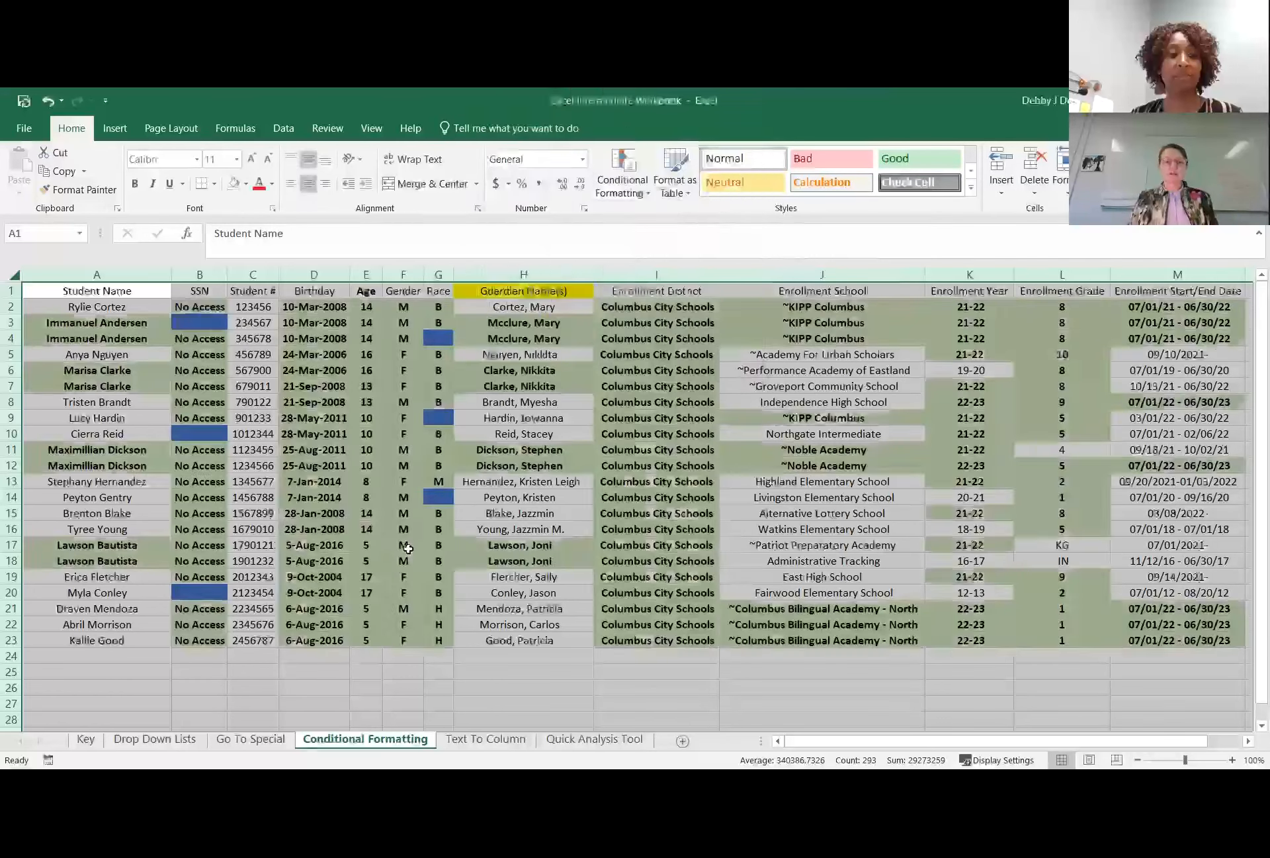
{"action": "left_click", "coordinate": [400, 547]}
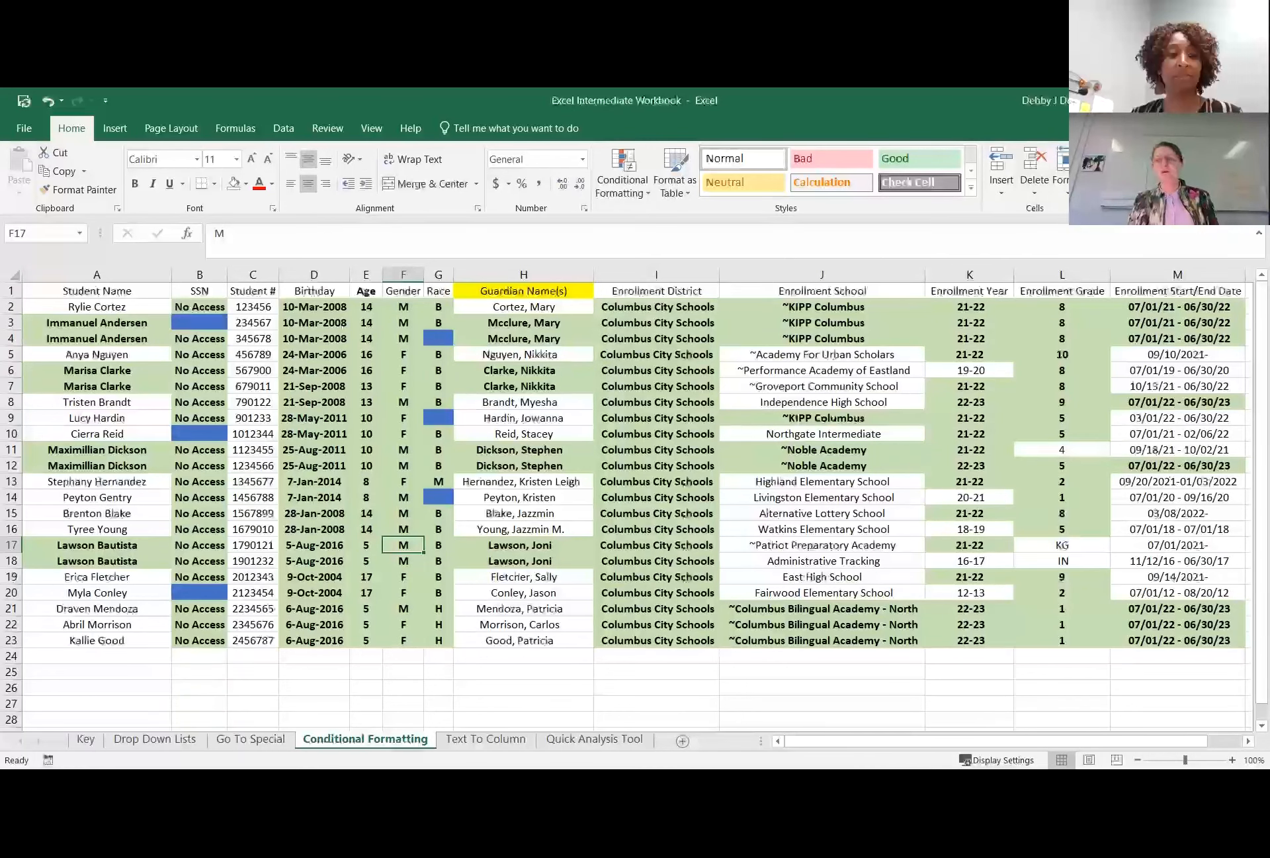
{"action": "left_click", "coordinate": [1201, 262]}
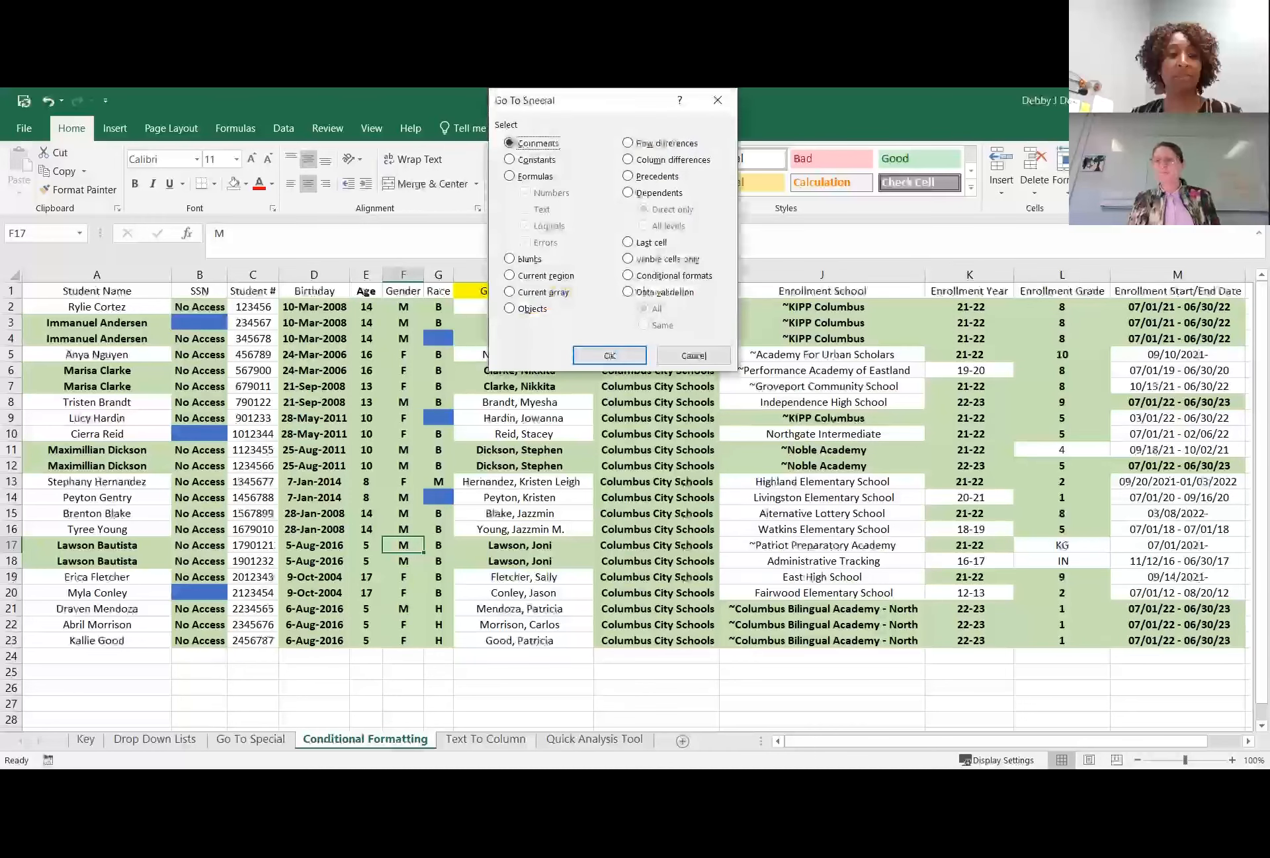
{"action": "left_click", "coordinate": [698, 355]}
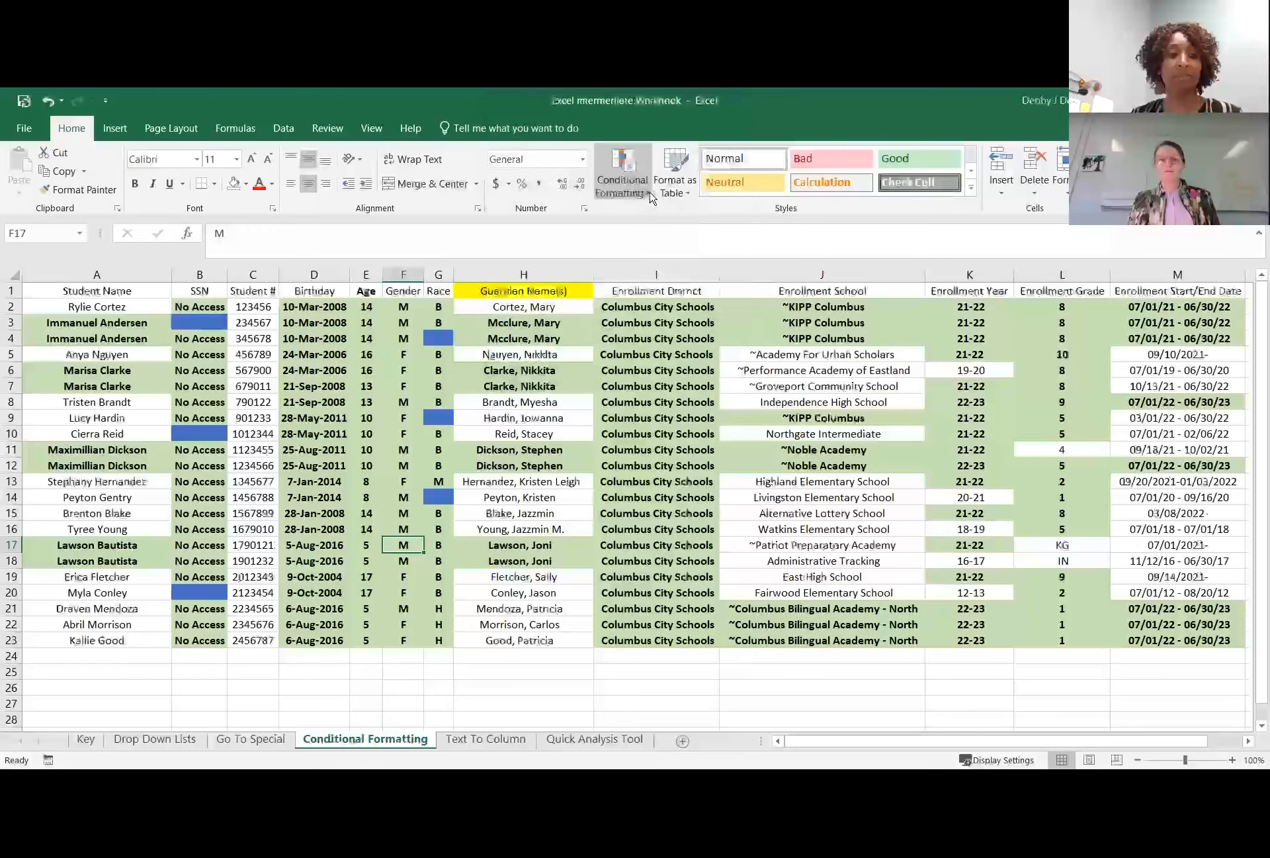
Start a new conditional formatting rule for cell F17 that formats all unique values.
{"action": "left_click", "coordinate": [647, 198]}
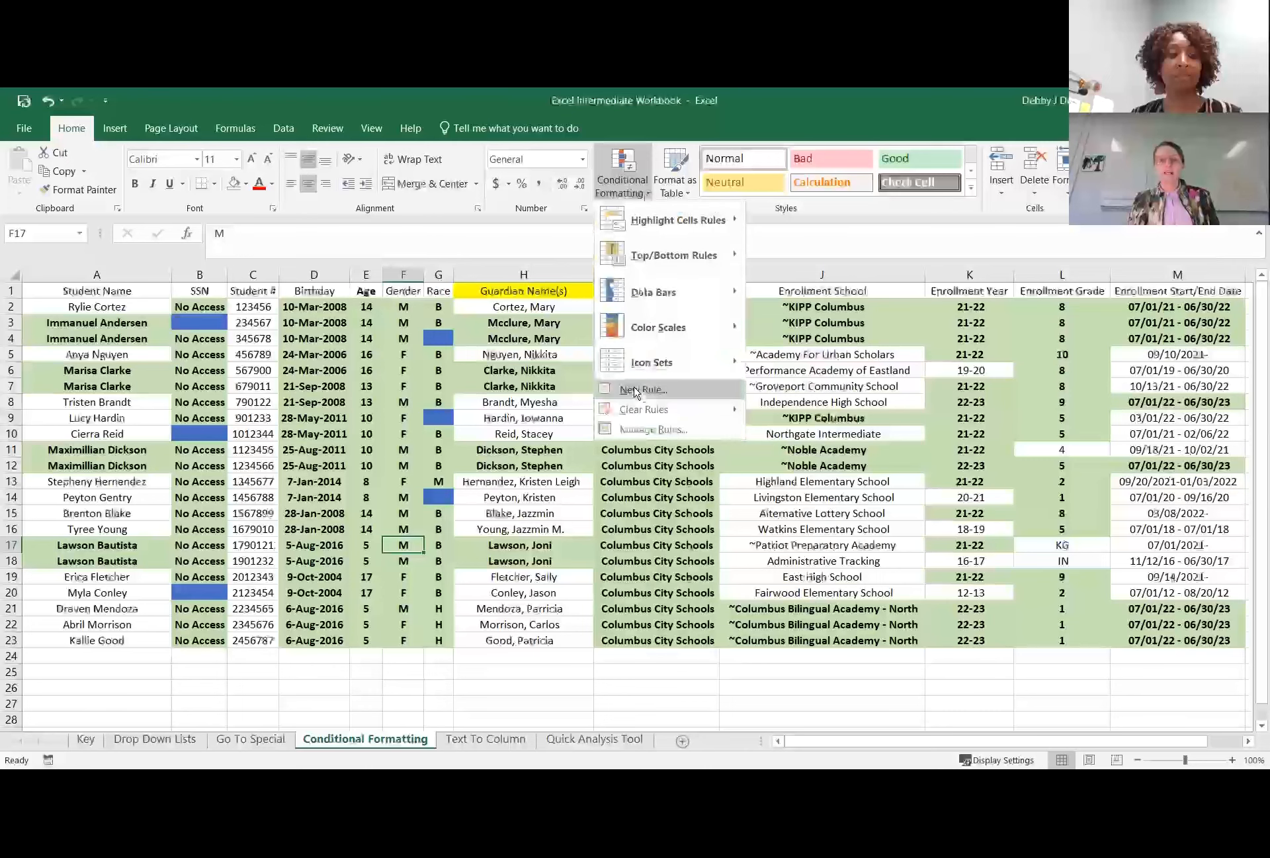
{"action": "left_click", "coordinate": [636, 393]}
{"action": "left_click", "coordinate": [579, 210]}
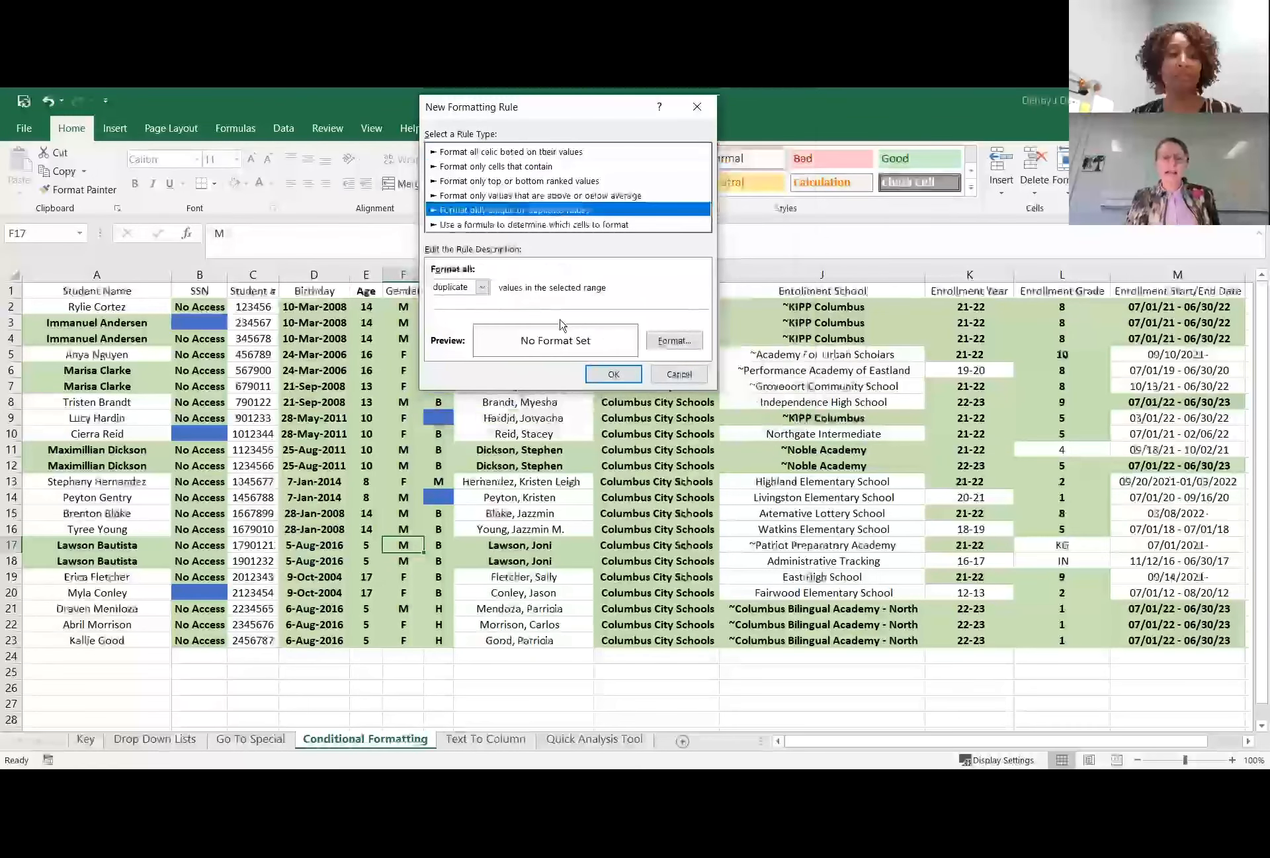
{"action": "left_click", "coordinate": [483, 288]}
{"action": "left_click", "coordinate": [447, 313]}
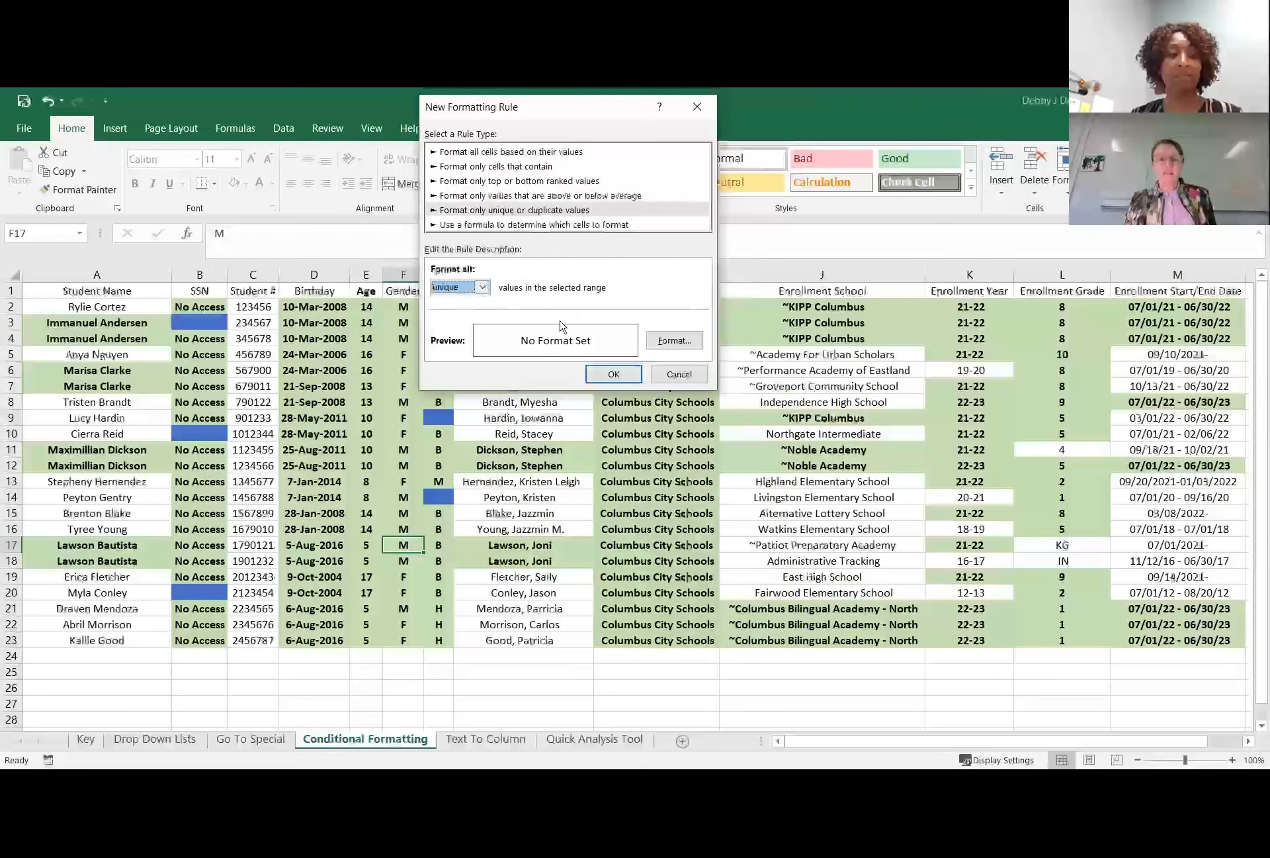
Give the unique values an orange fill, apply the rule to cell F17, and deselect the cell.
{"action": "left_click", "coordinate": [667, 342]}
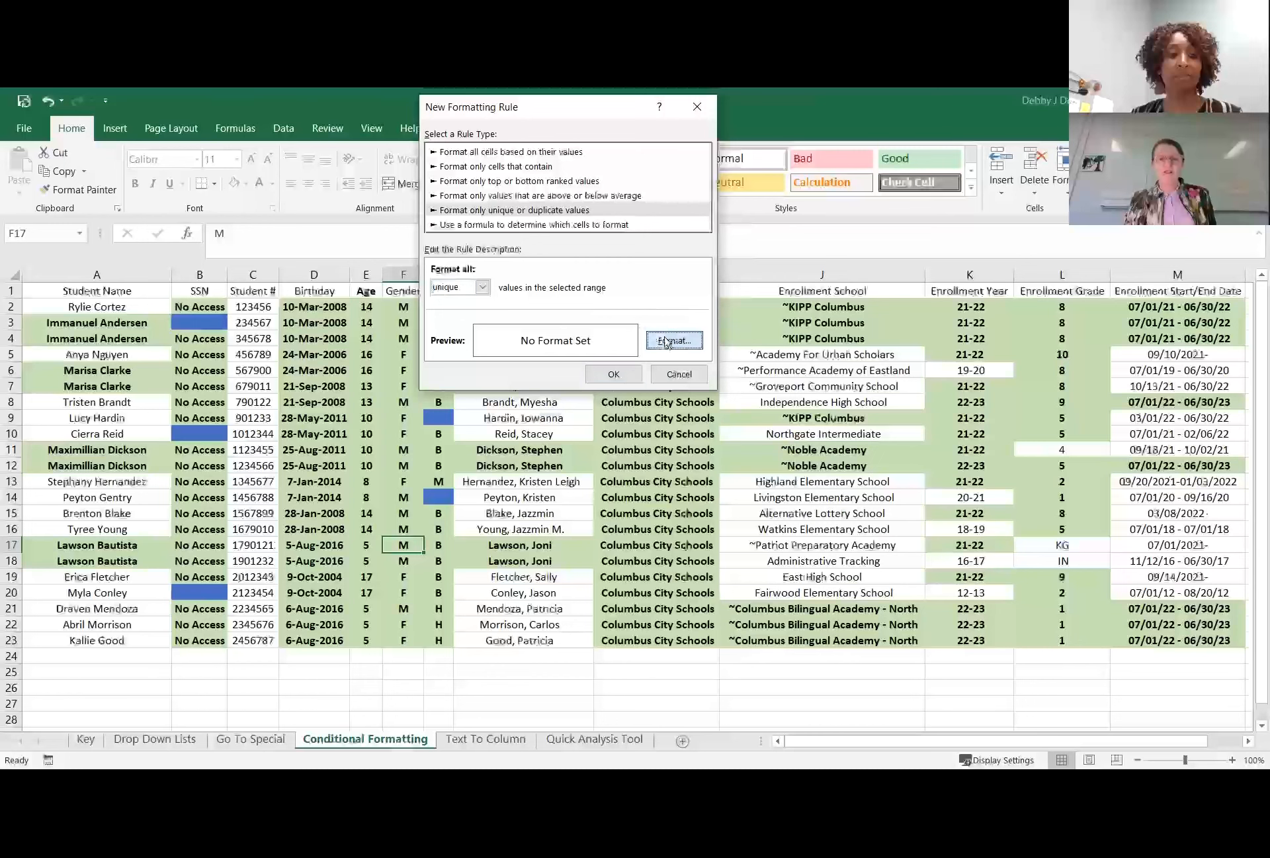
{"action": "left_click", "coordinate": [554, 210]}
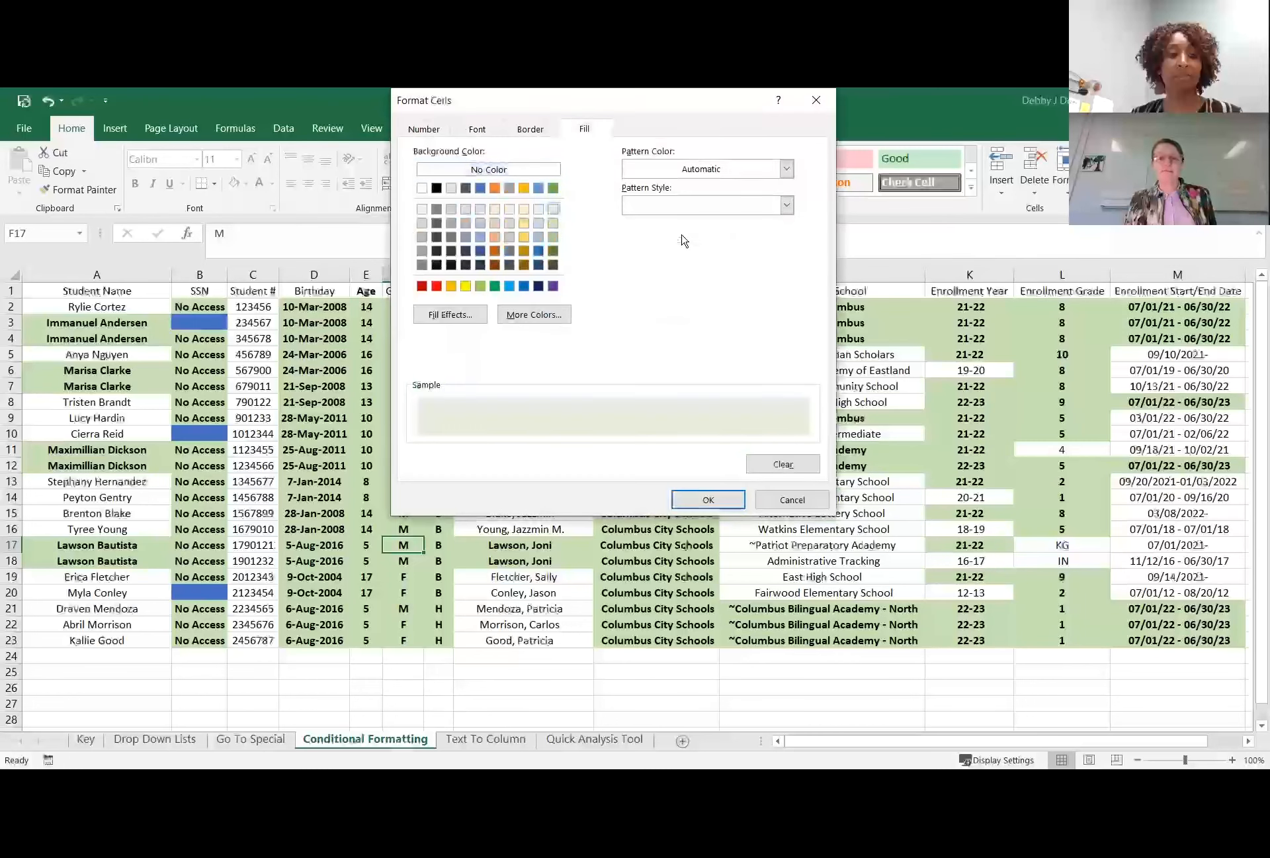
{"action": "left_click", "coordinate": [707, 500]}
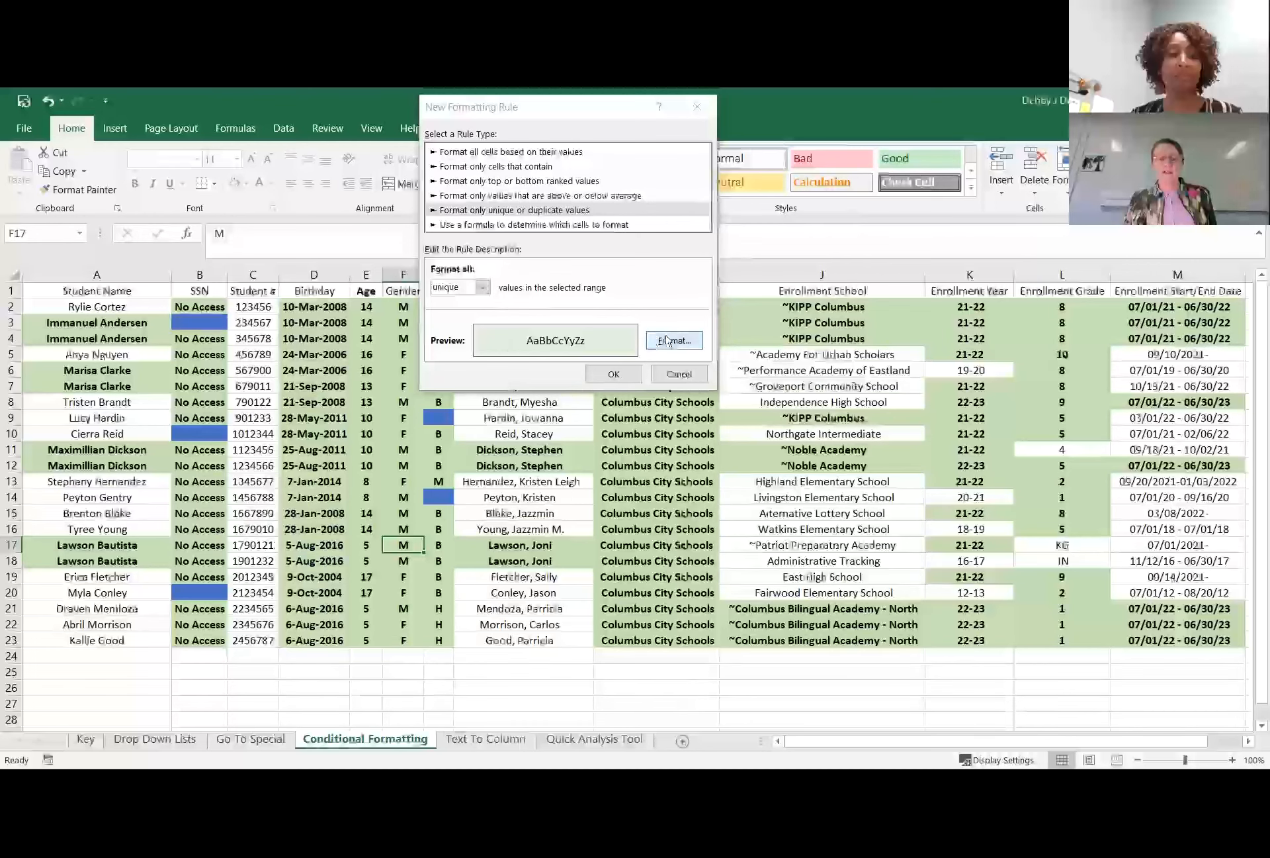
{"action": "left_click", "coordinate": [522, 189]}
{"action": "left_click", "coordinate": [700, 501]}
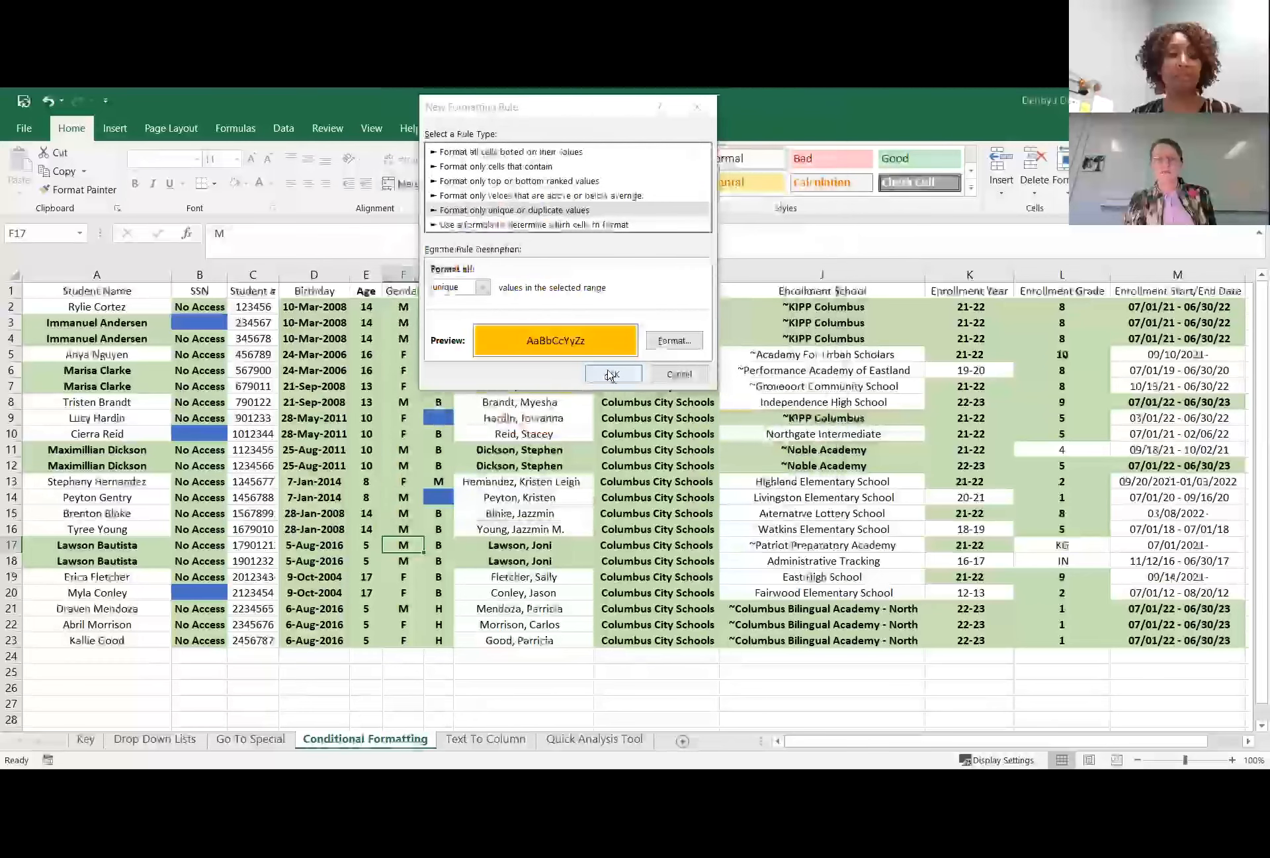
{"action": "left_click", "coordinate": [610, 375]}
{"action": "left_click", "coordinate": [336, 559]}
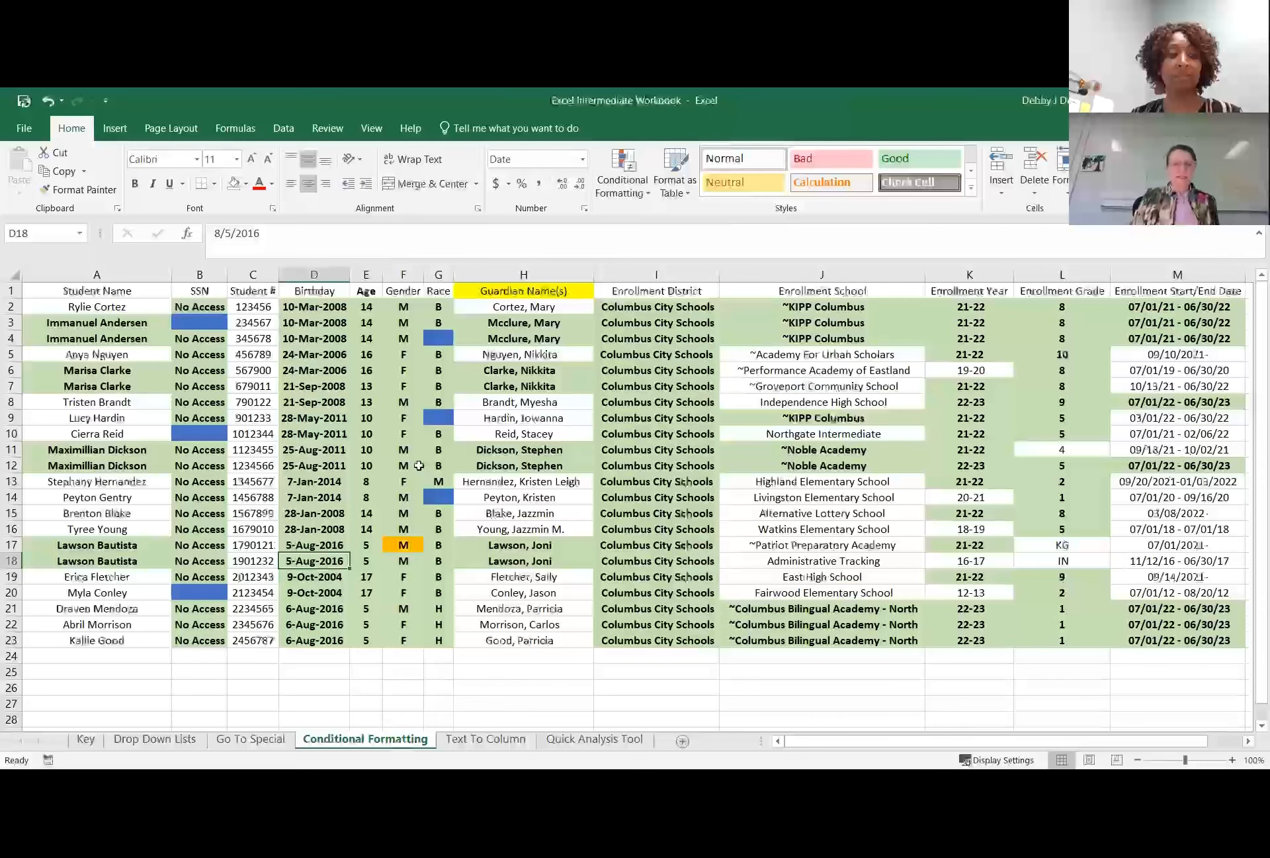
Compare the formatting of cell F17 with the other entries above and below it in the Gender column.
{"action": "left_click", "coordinate": [397, 544]}
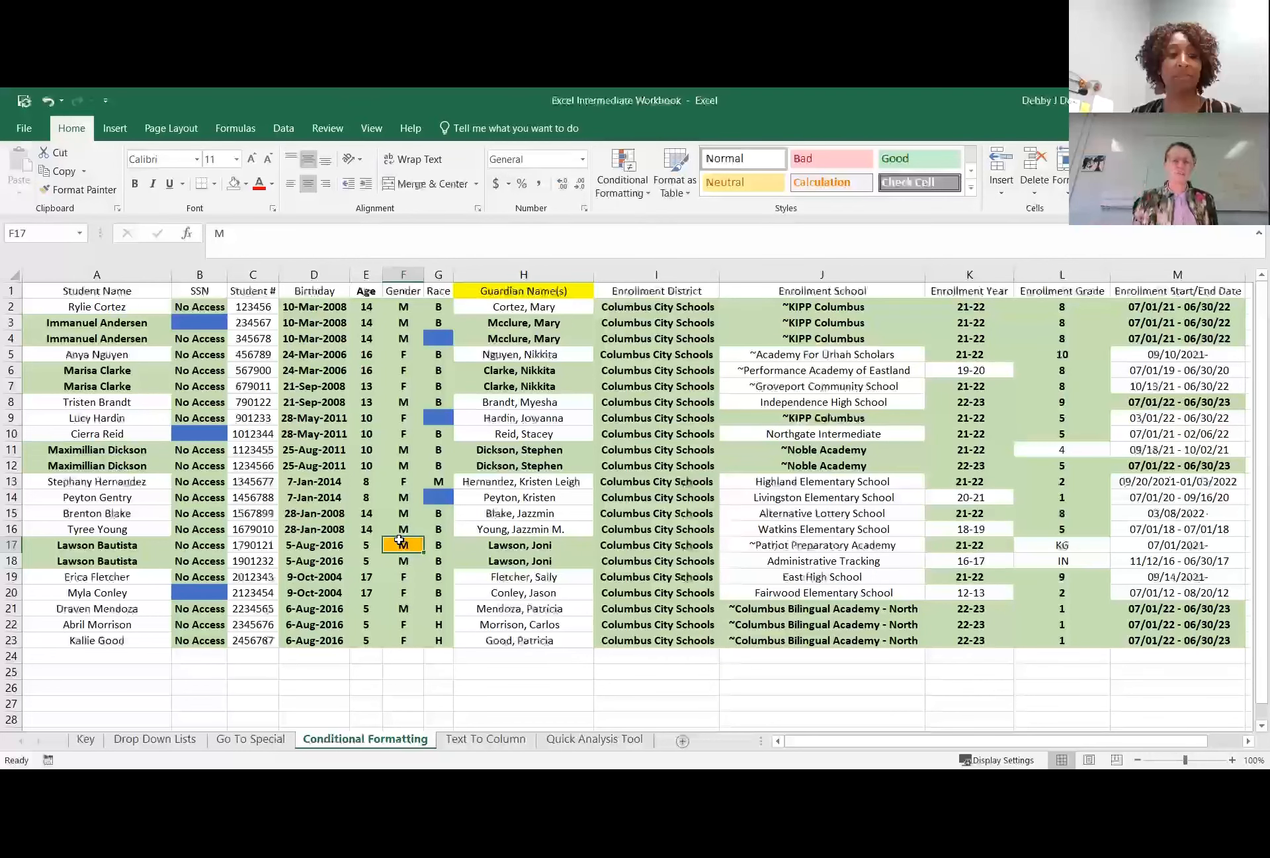
{"action": "left_click", "coordinate": [395, 529]}
{"action": "left_click", "coordinate": [395, 514]}
{"action": "left_click", "coordinate": [397, 498]}
{"action": "left_click", "coordinate": [398, 482]}
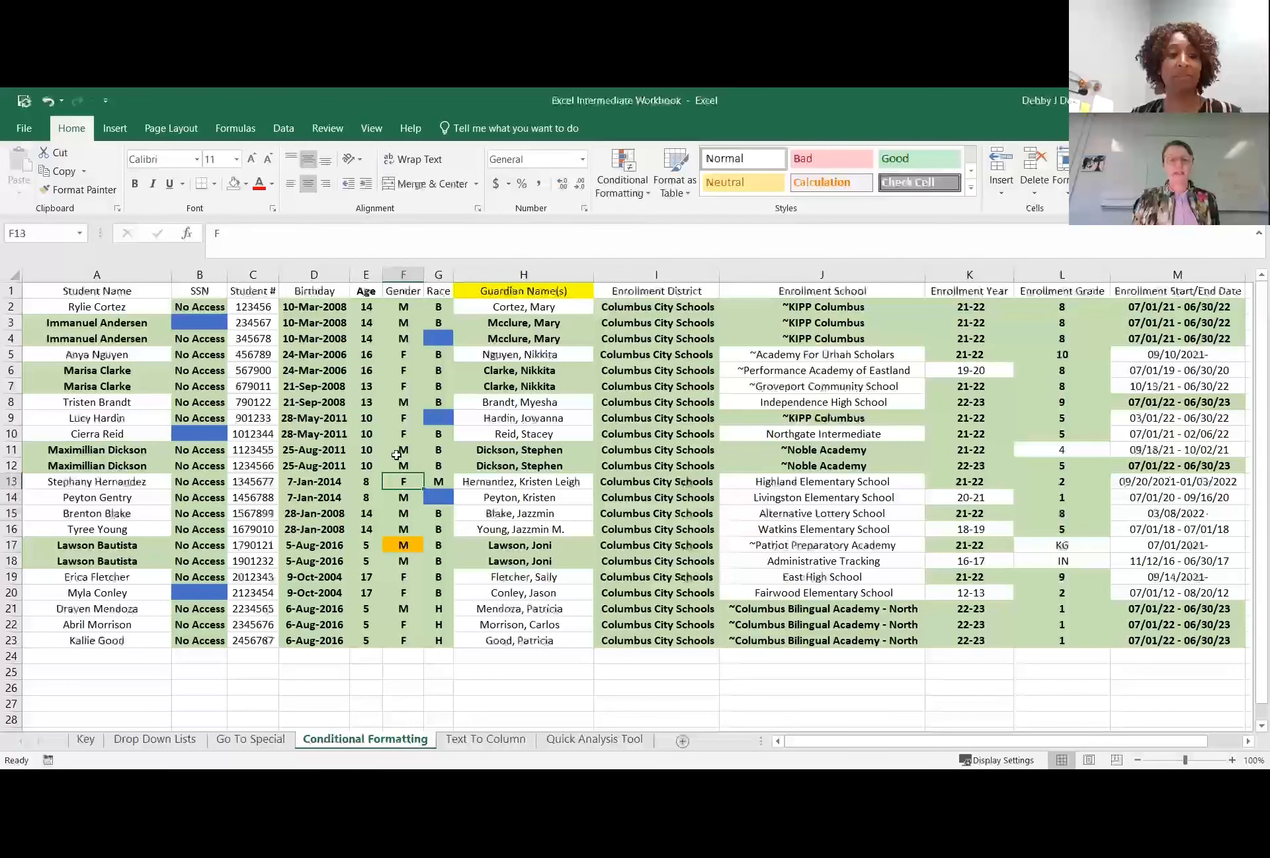
{"action": "left_click", "coordinate": [401, 544]}
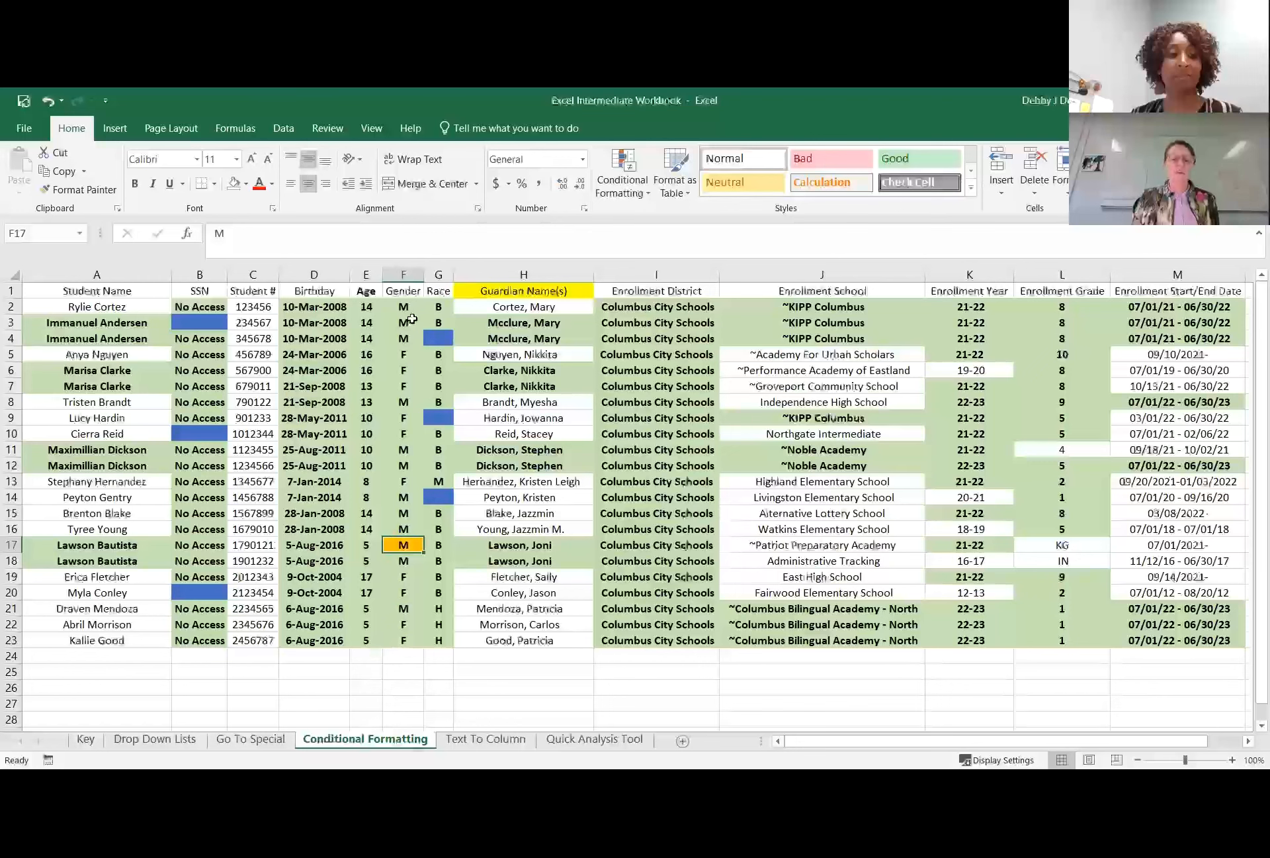
{"action": "left_click_drag", "start_coordinate": [399, 577], "coordinate": [404, 609]}
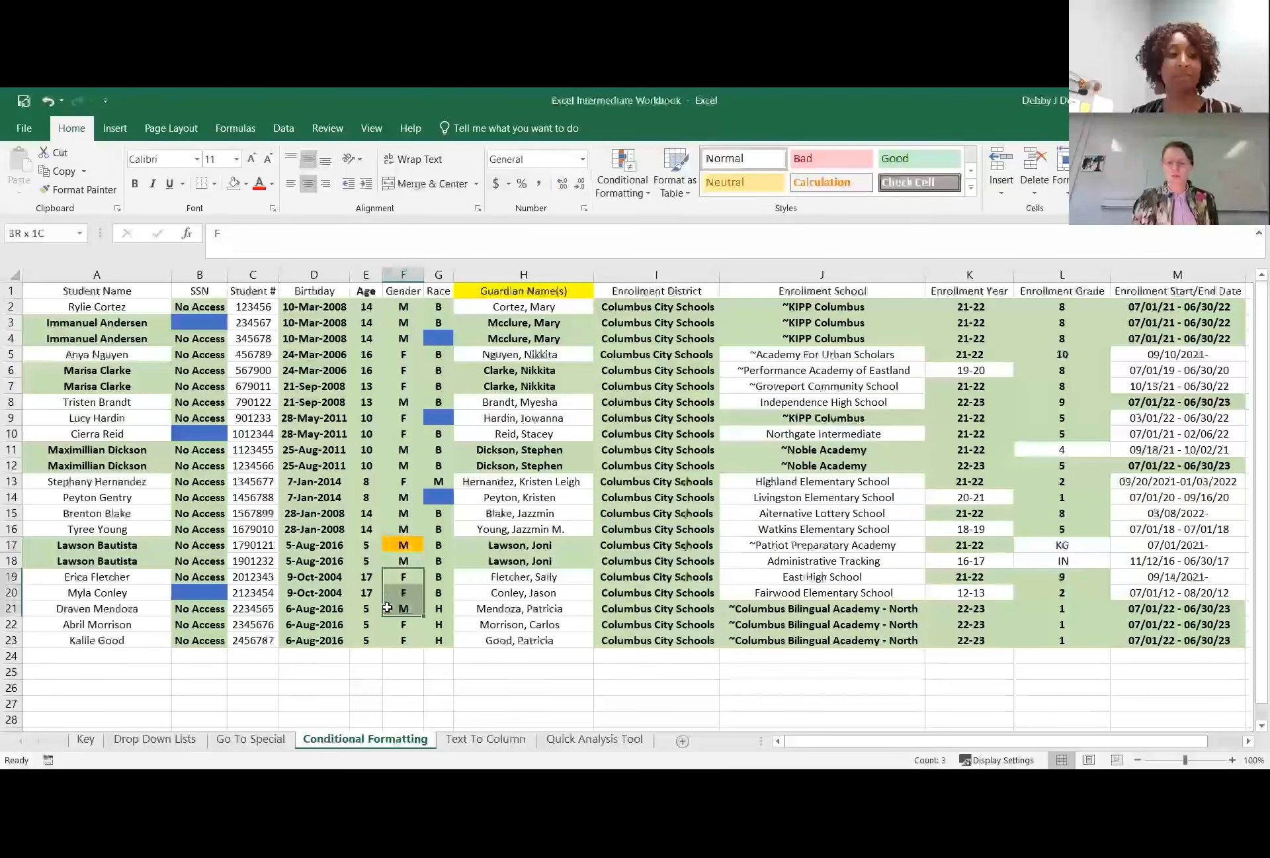
Undo the unique-value rule applied to cell F17.
{"action": "key", "text": "ctrl+z"}
{"action": "key", "text": "ctrl+z"}
{"action": "key", "text": "ctrl+z"}
{"action": "key", "text": "ctrl+z"}
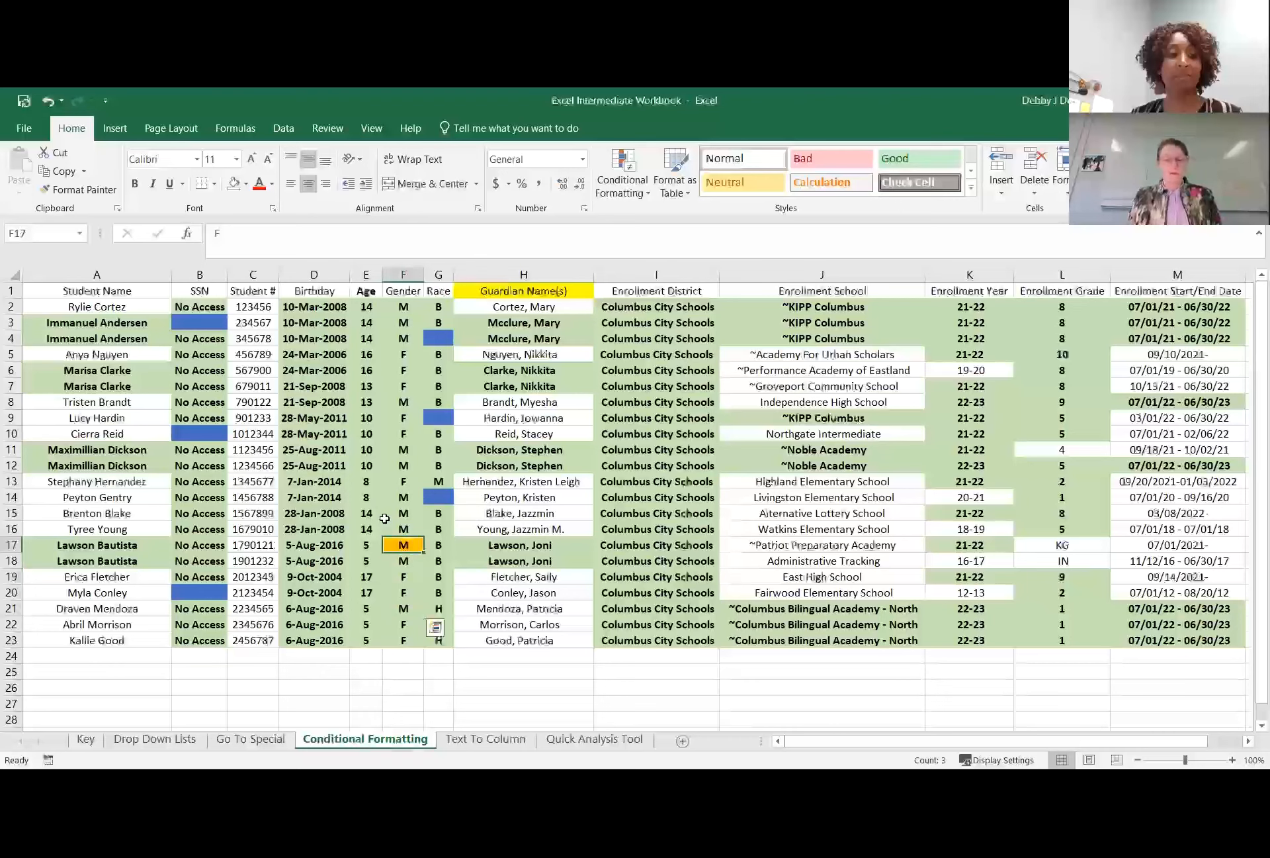
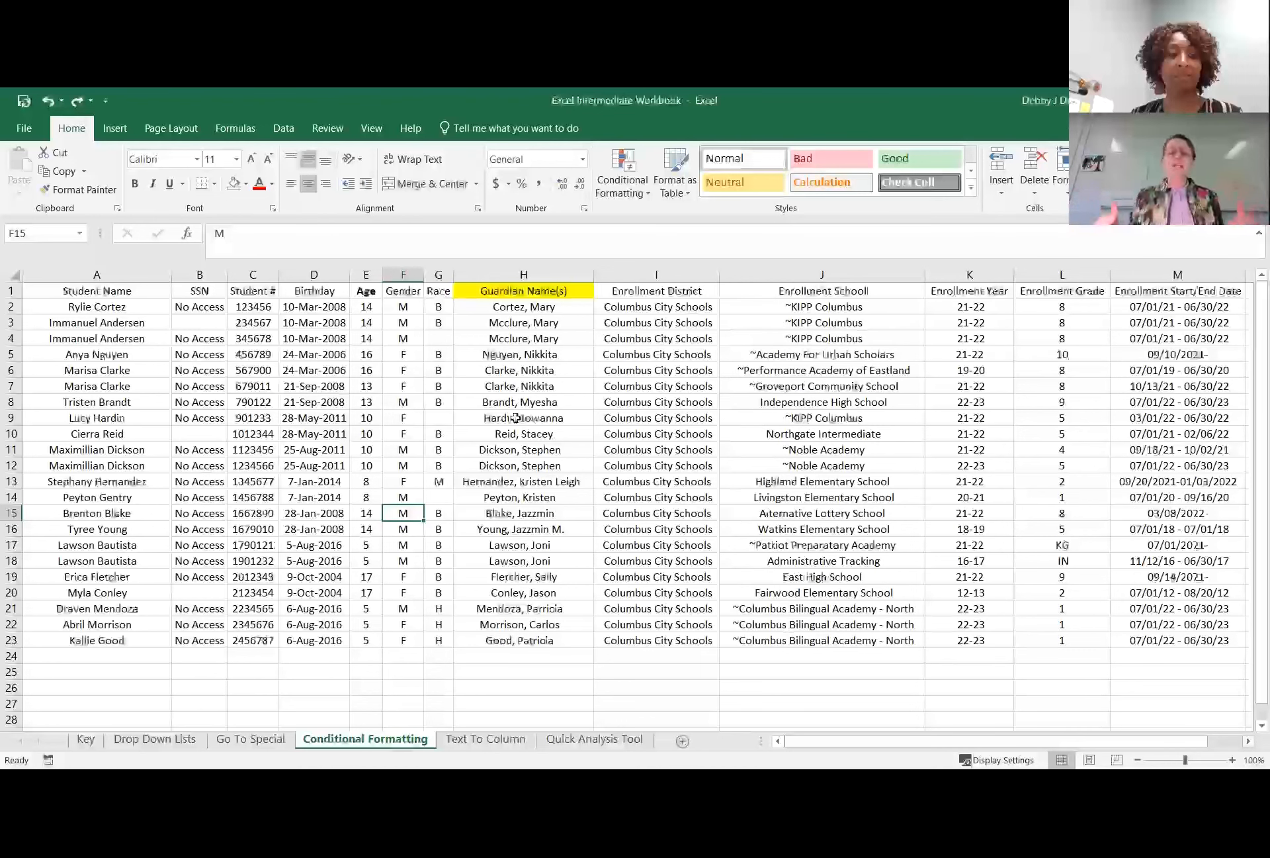
Start a new conditional formatting rule for cell H5 that formats only cells containing specific text.
{"action": "left_click", "coordinate": [536, 354]}
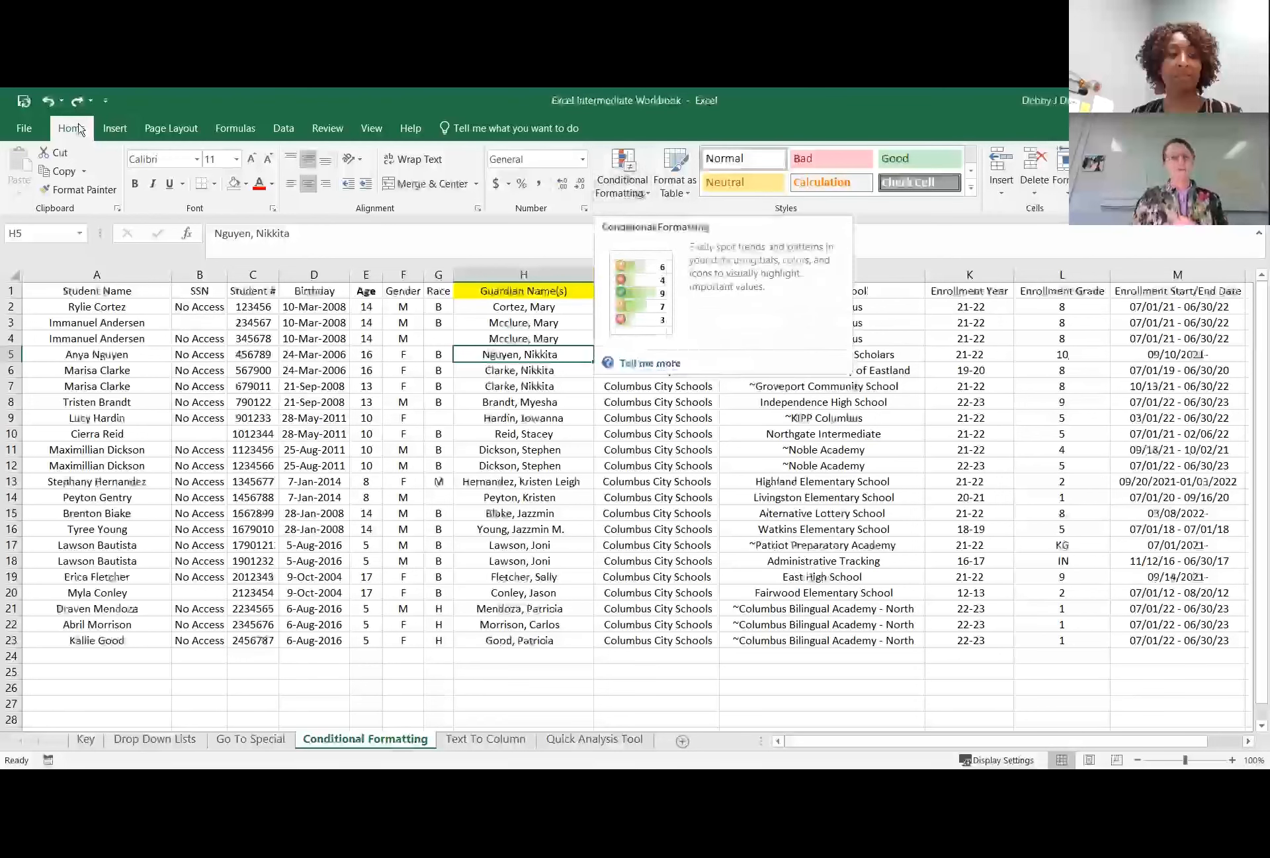
{"action": "left_click", "coordinate": [650, 196]}
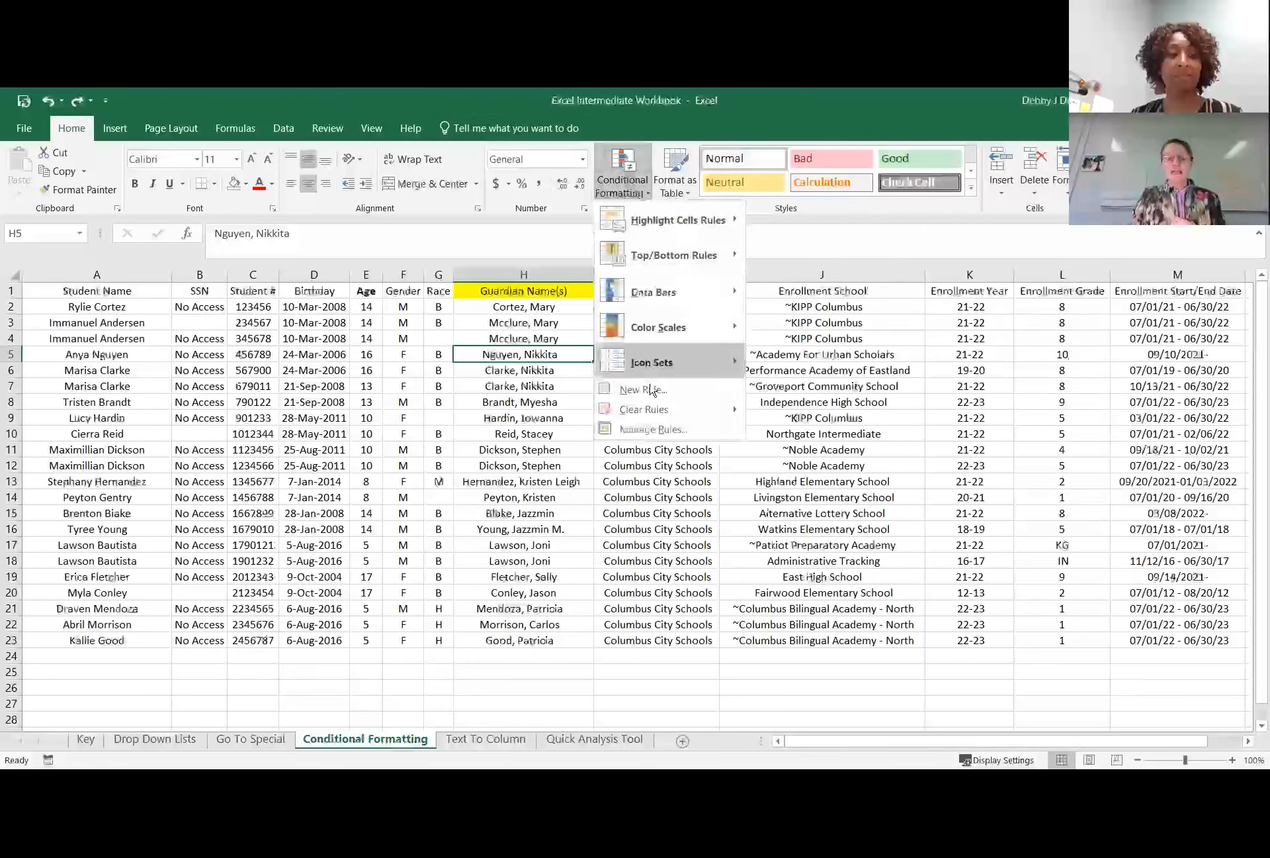
{"action": "left_click", "coordinate": [643, 391]}
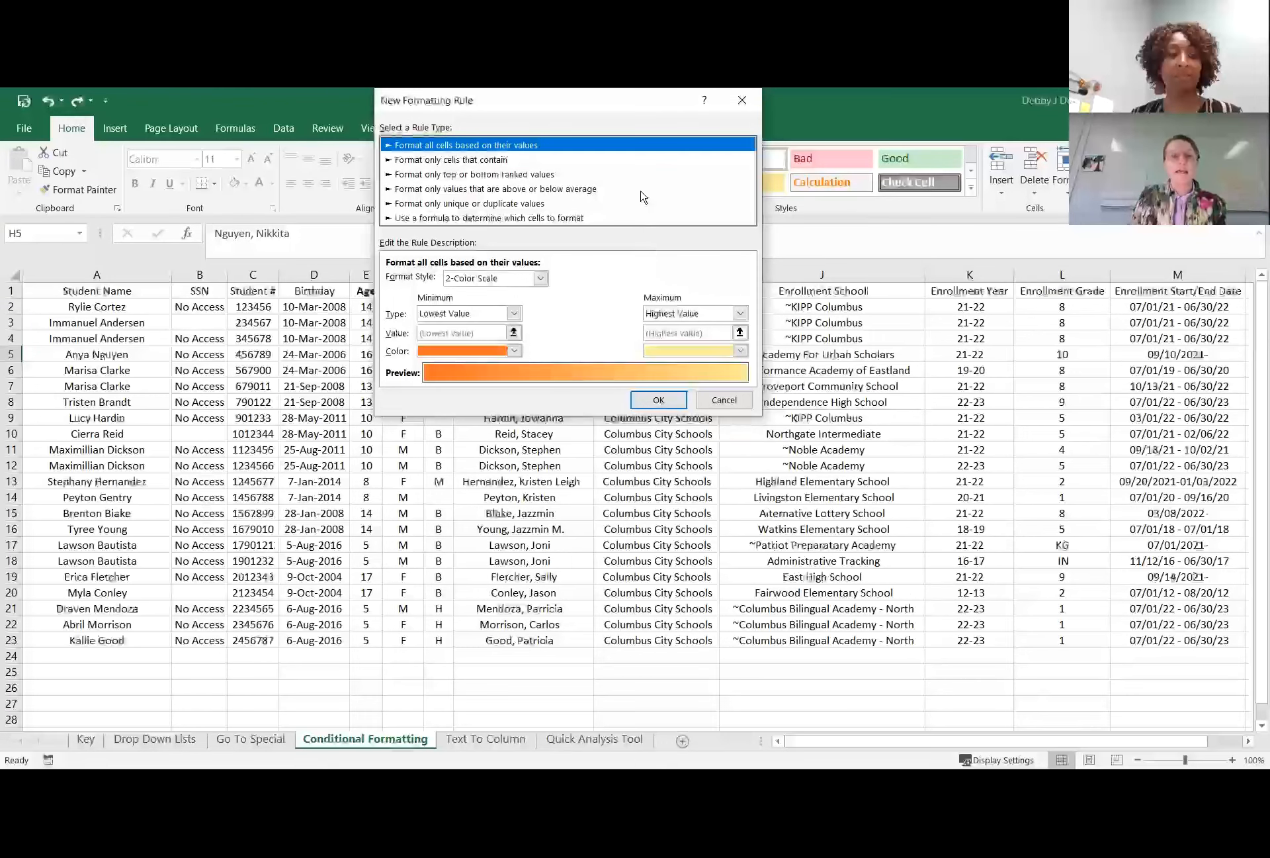
{"action": "left_click", "coordinate": [452, 162]}
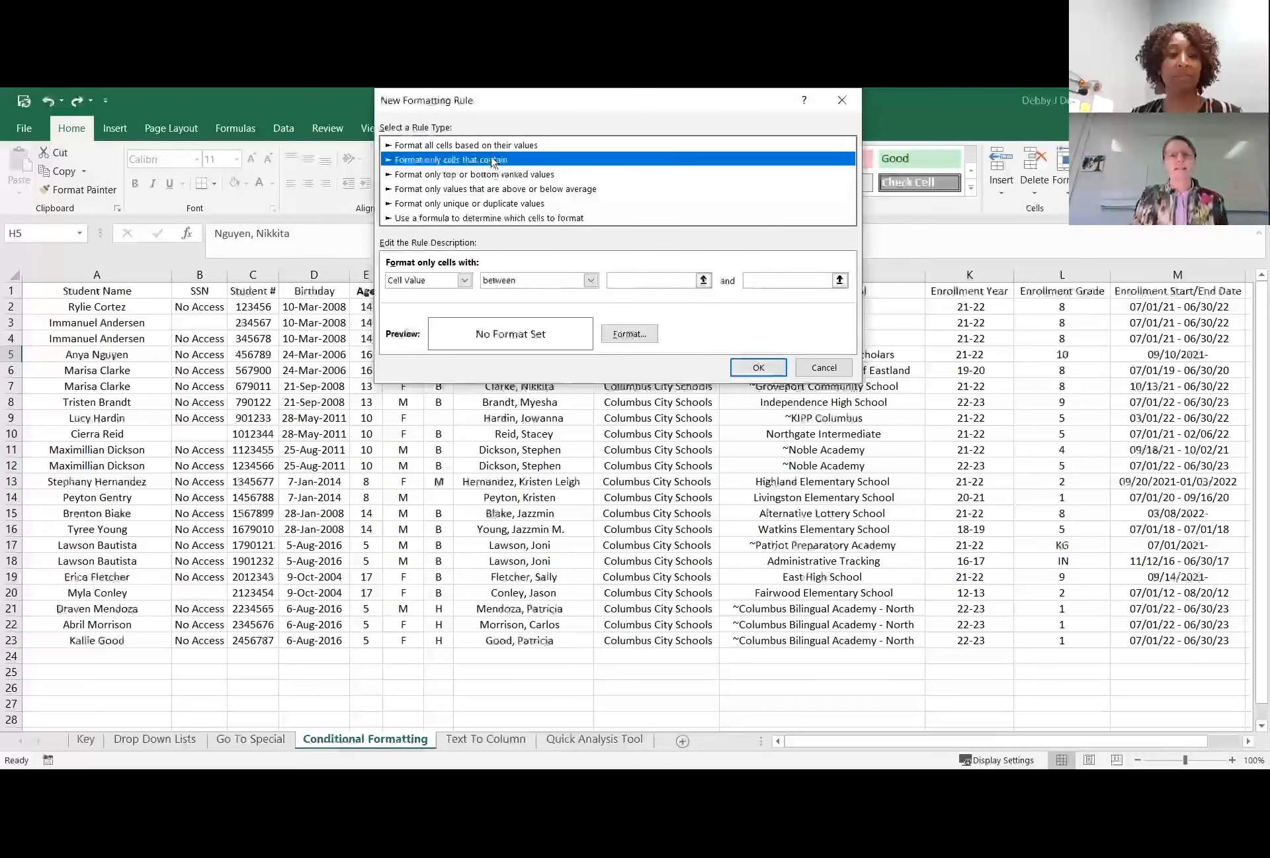
{"action": "left_click", "coordinate": [465, 281]}
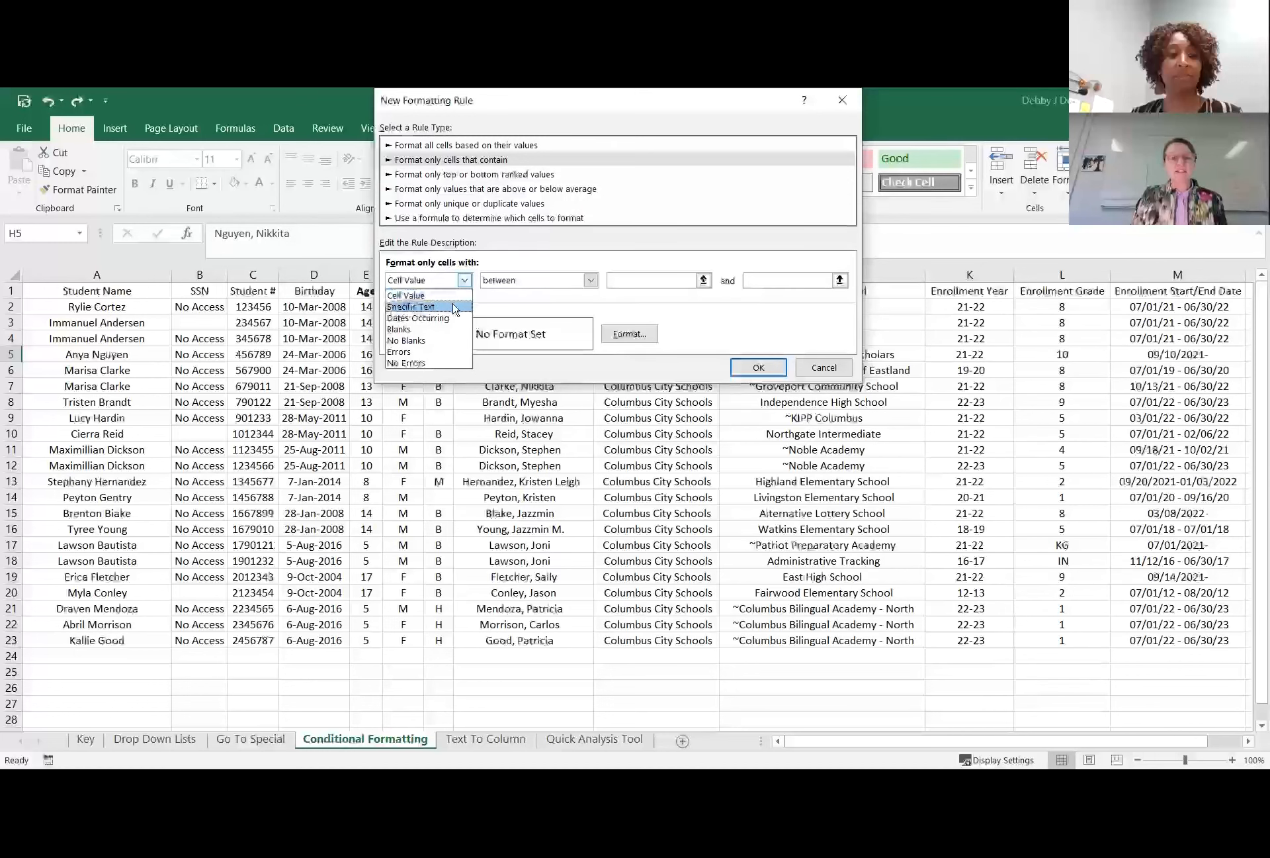
{"action": "left_click", "coordinate": [454, 307]}
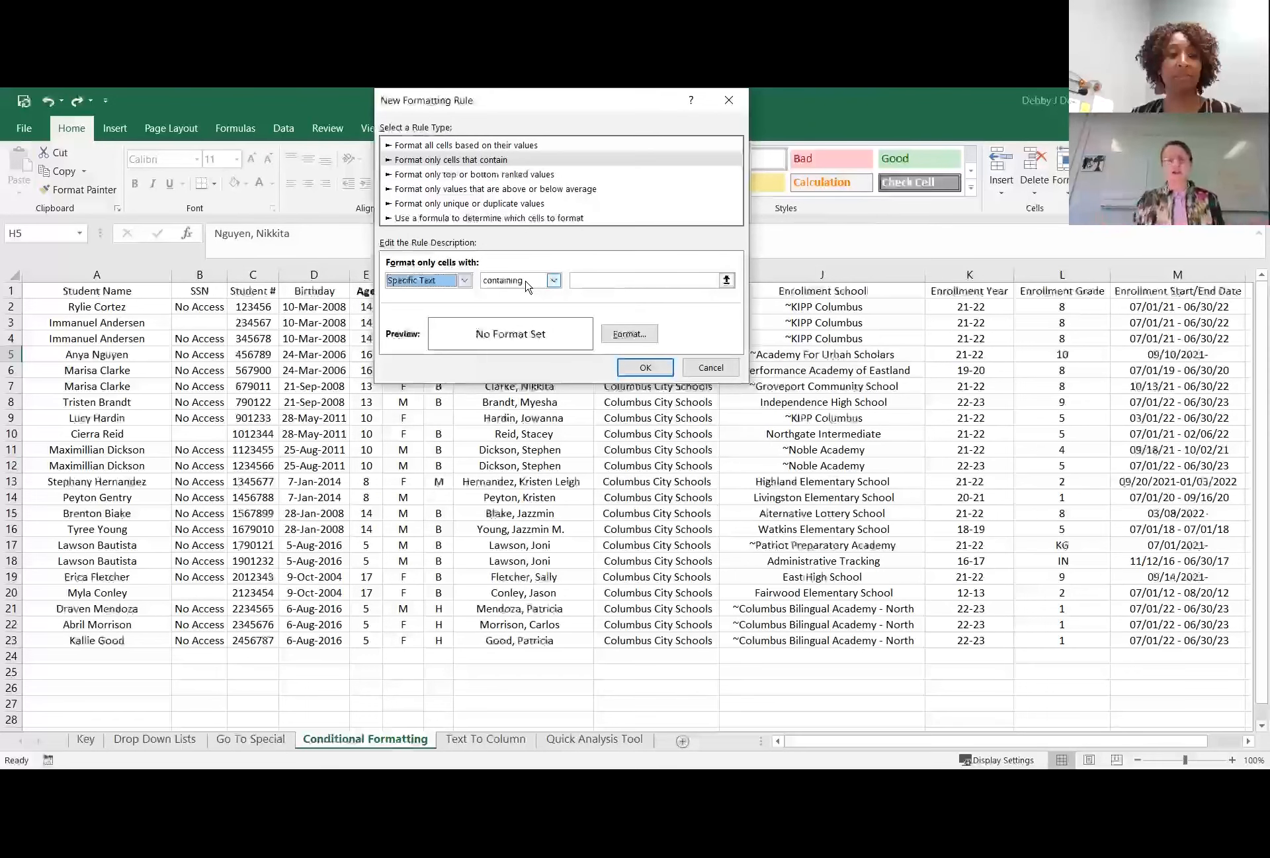
Set the rule to match text beginning with a guardian's first name.
{"action": "left_click", "coordinate": [556, 281]}
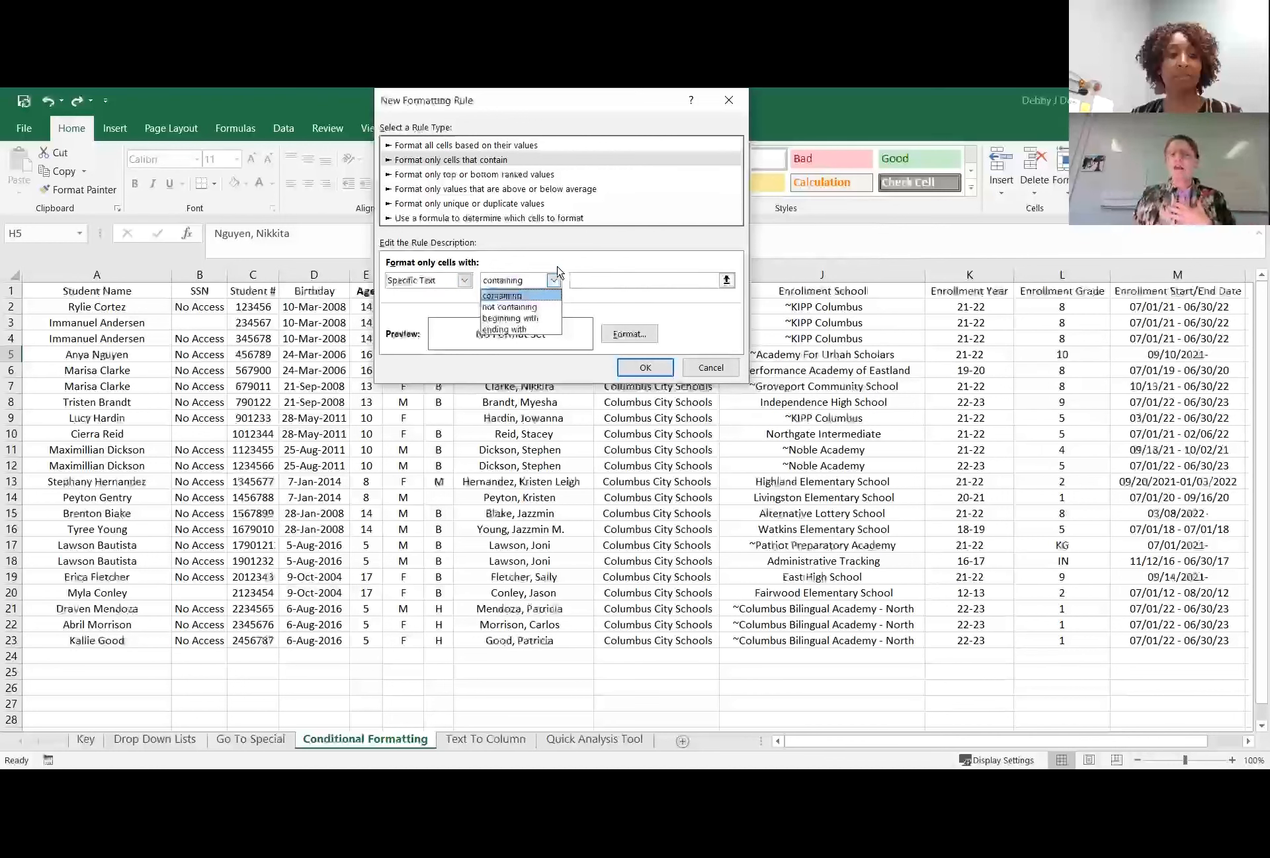
{"action": "left_click", "coordinate": [541, 319]}
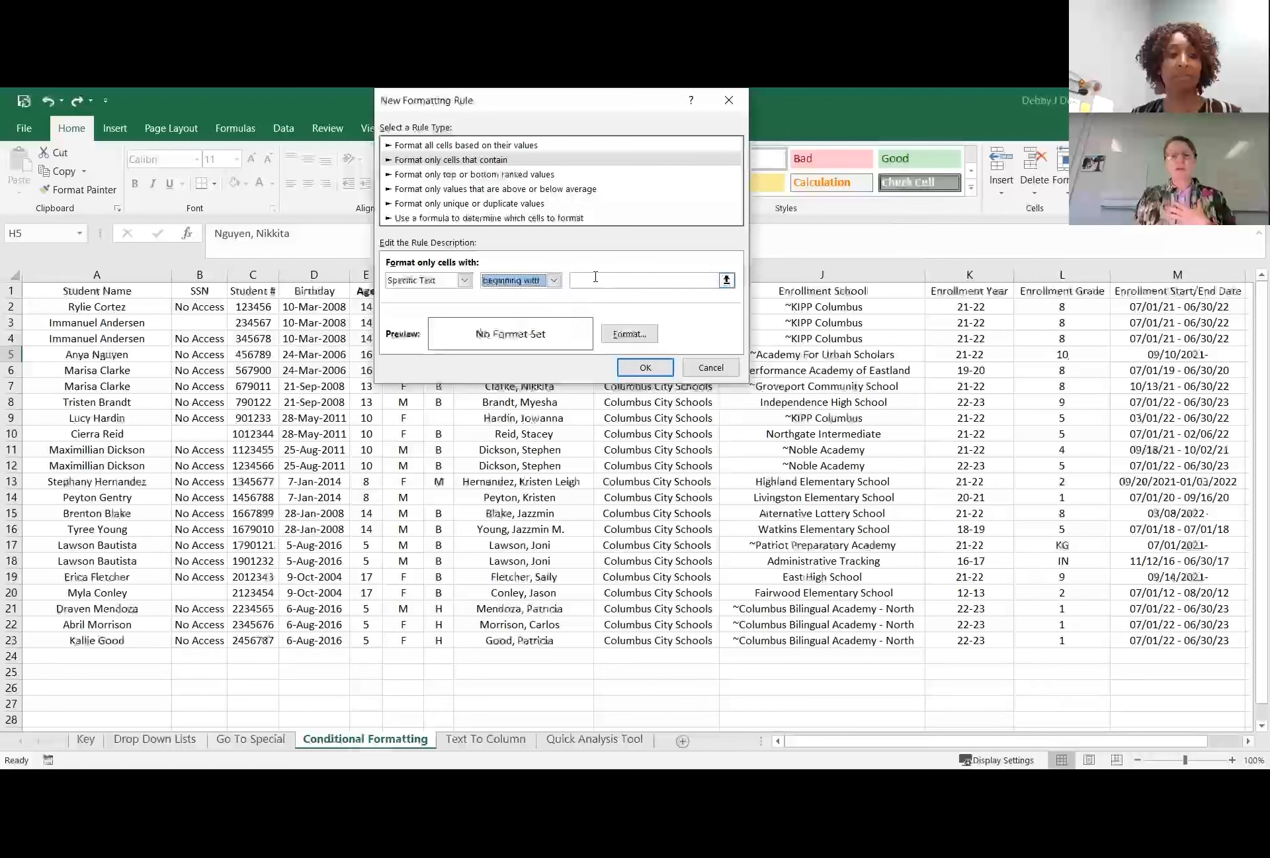
{"action": "left_click", "coordinate": [597, 279]}
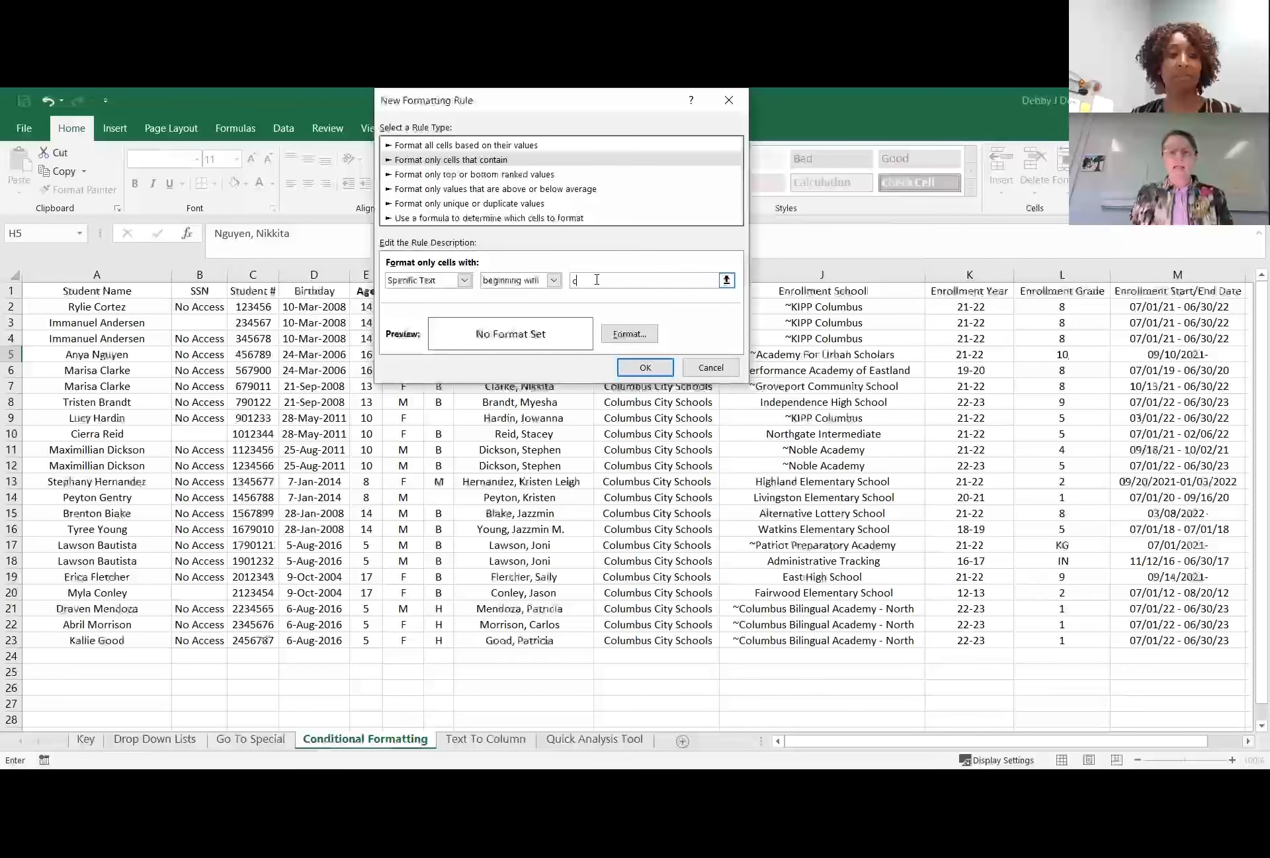
{"action": "key", "text": "BackSpace"}
{"action": "type", "text": "mary"}
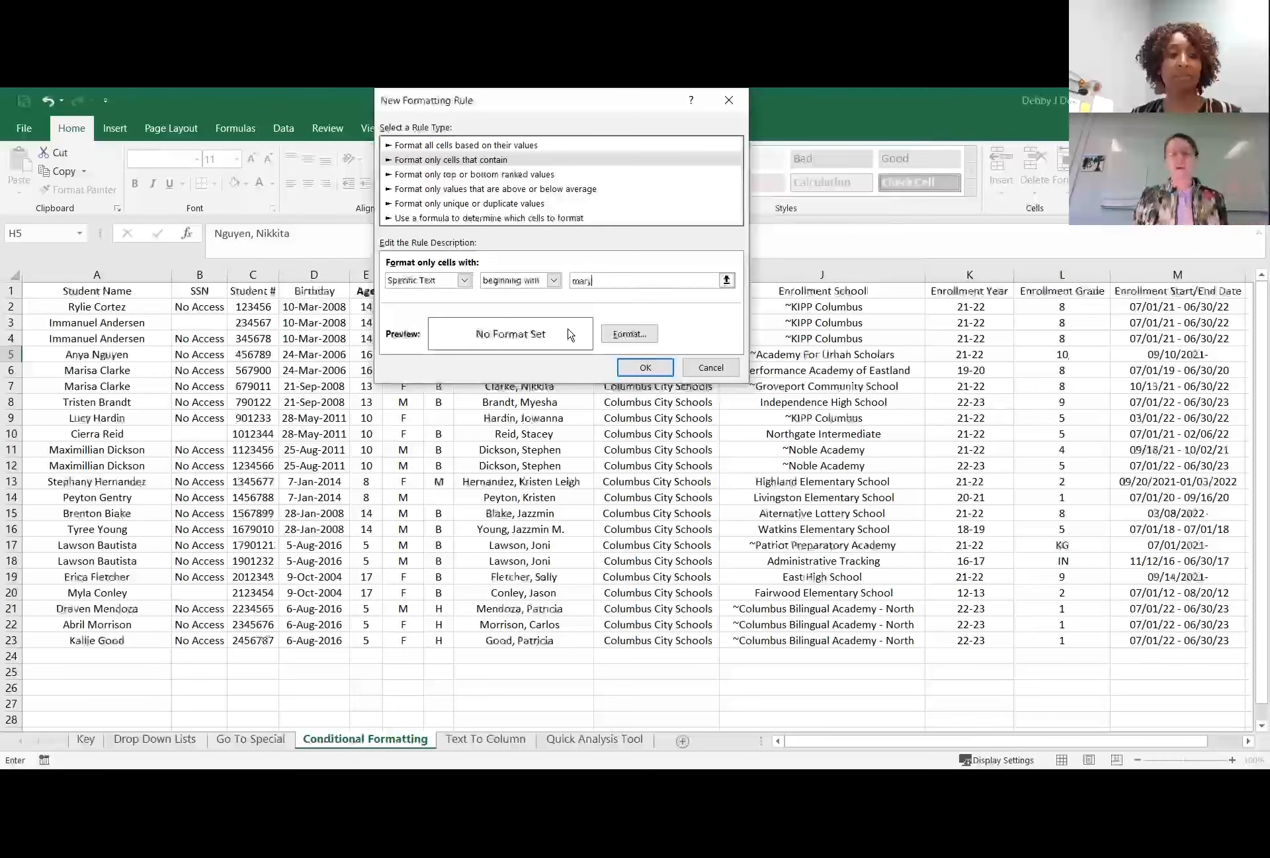
Choose a yellow fill and an orange border line colour for the matches, apply the rule to cell H5, and deselect it.
{"action": "left_click", "coordinate": [627, 337]}
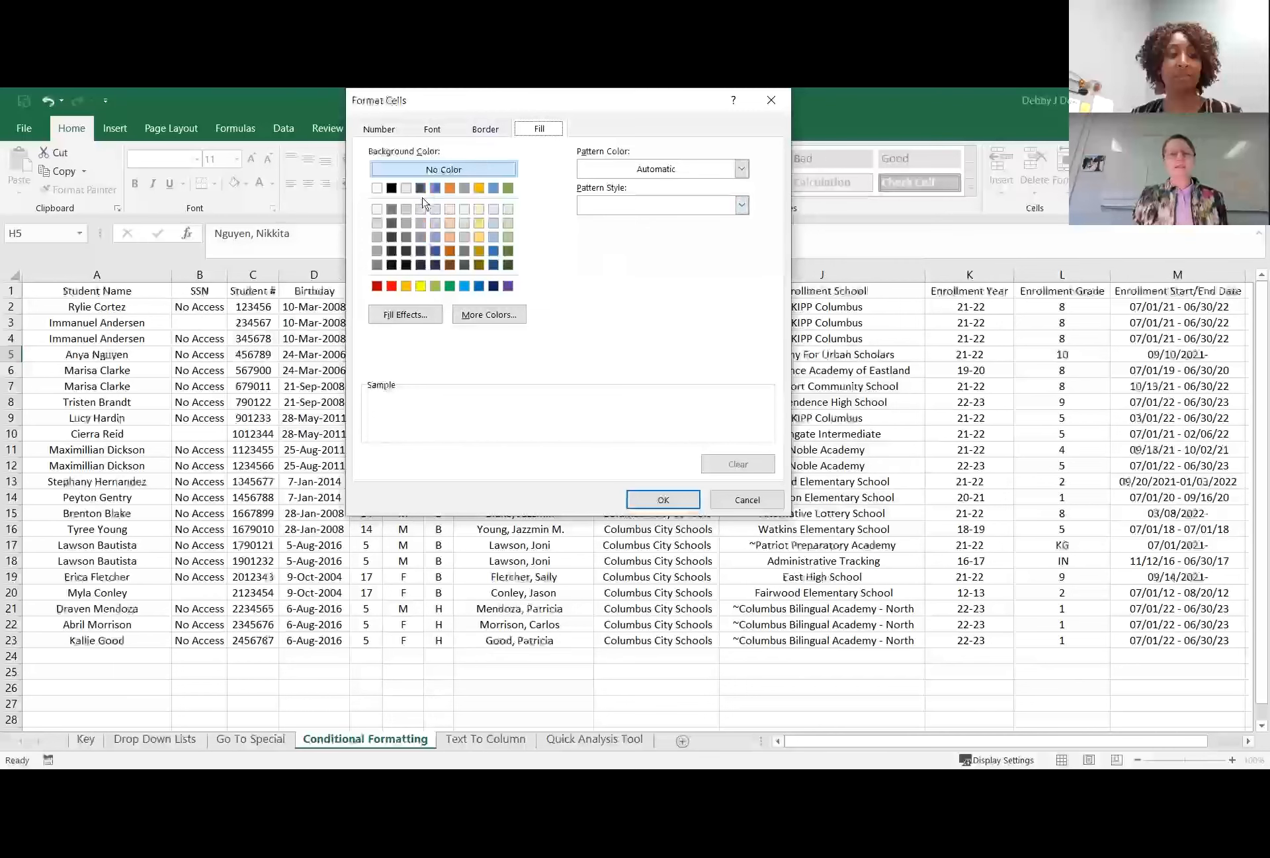
{"action": "left_click", "coordinate": [421, 286]}
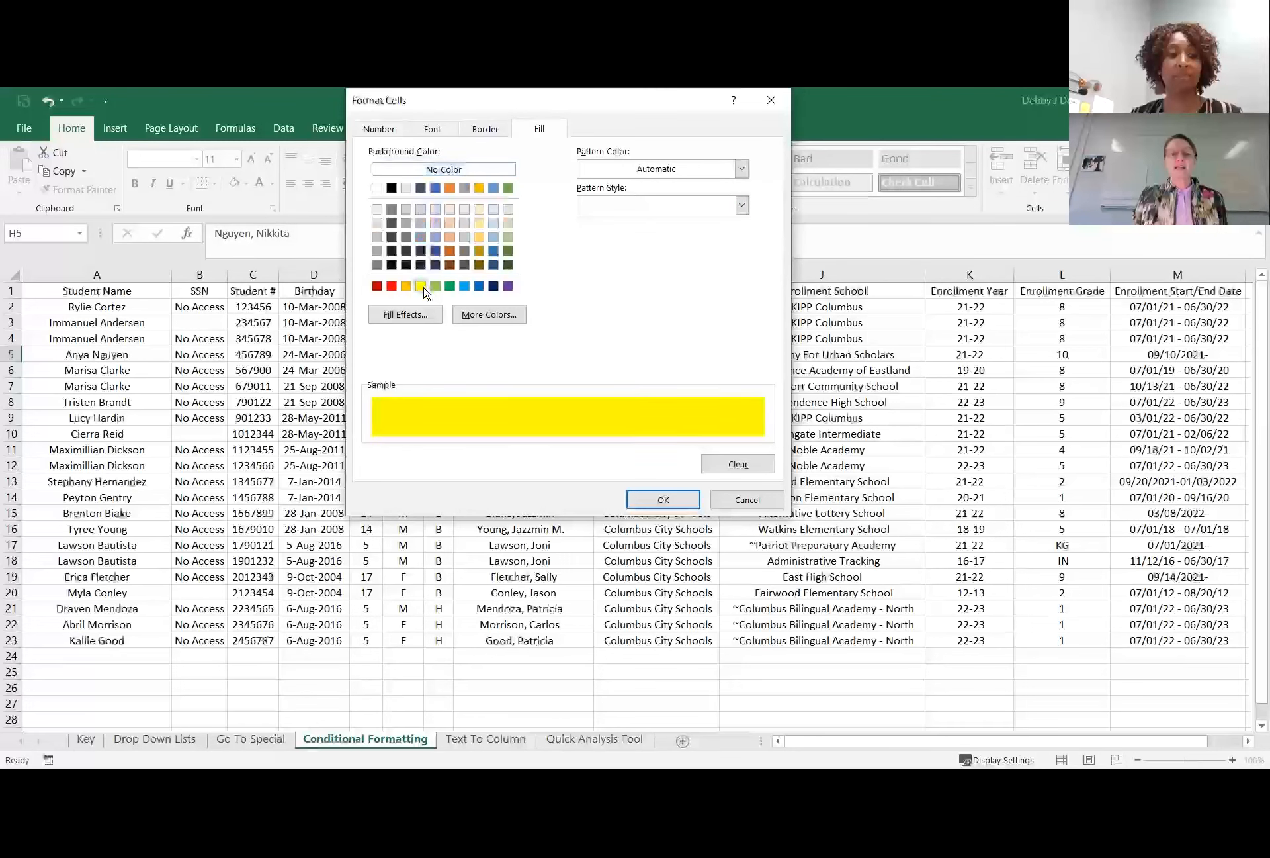
{"action": "left_click", "coordinate": [475, 132]}
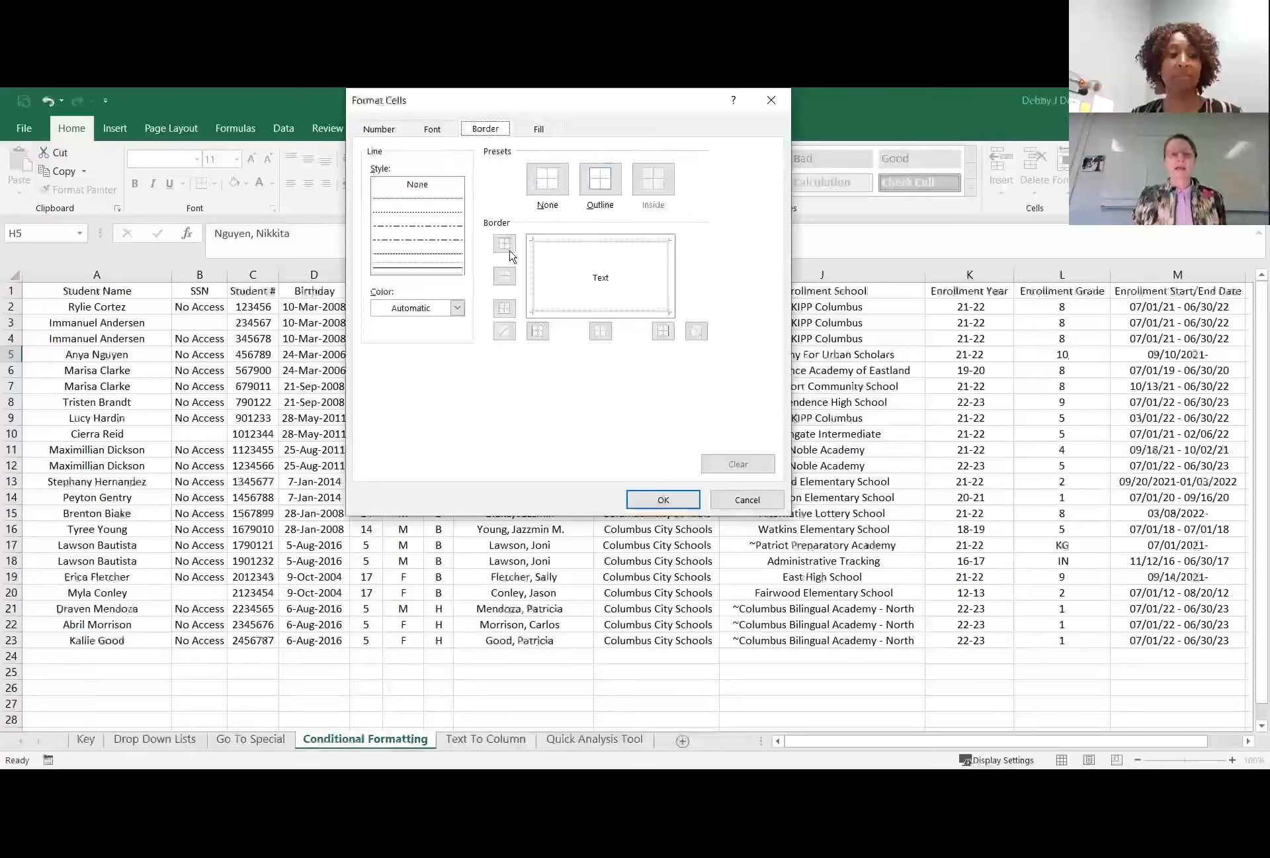
{"action": "left_click", "coordinate": [458, 308]}
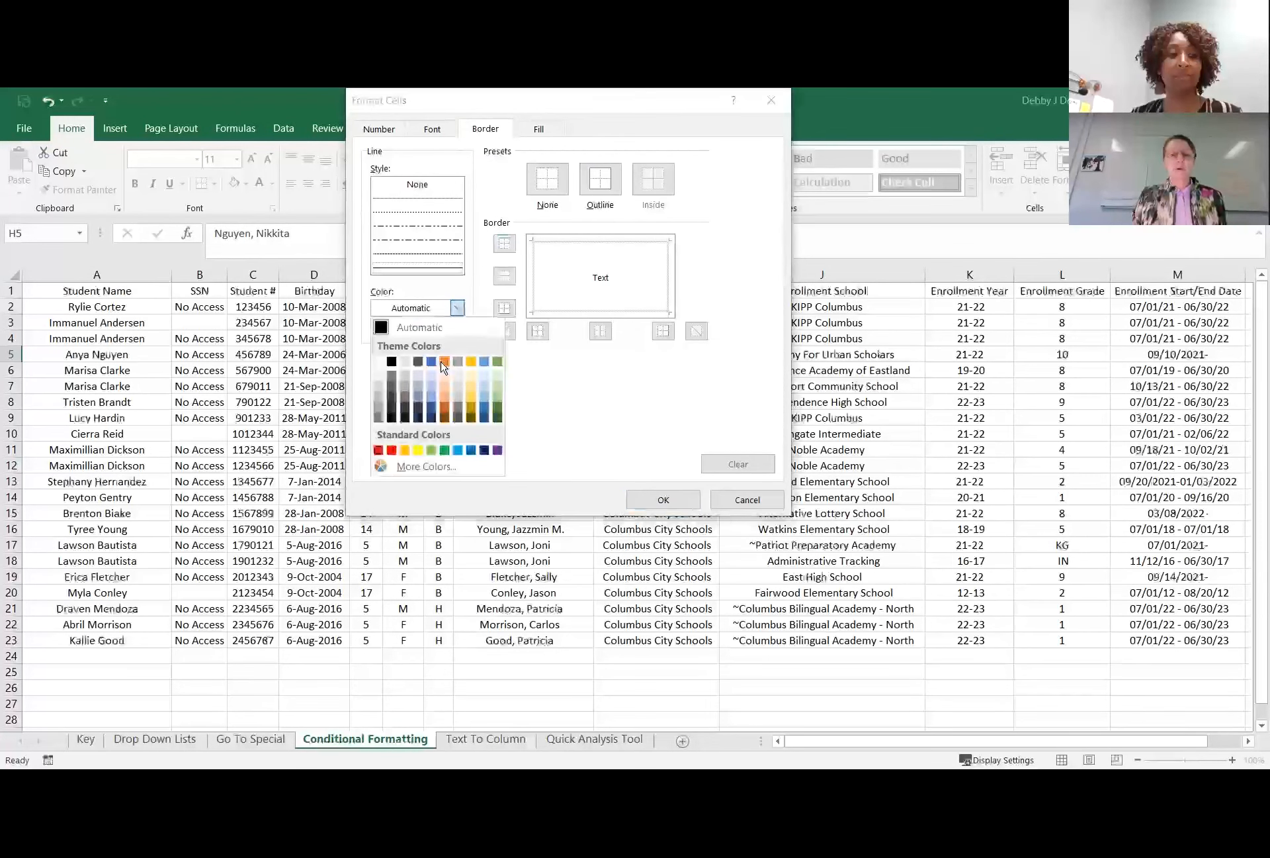
{"action": "left_click", "coordinate": [444, 361]}
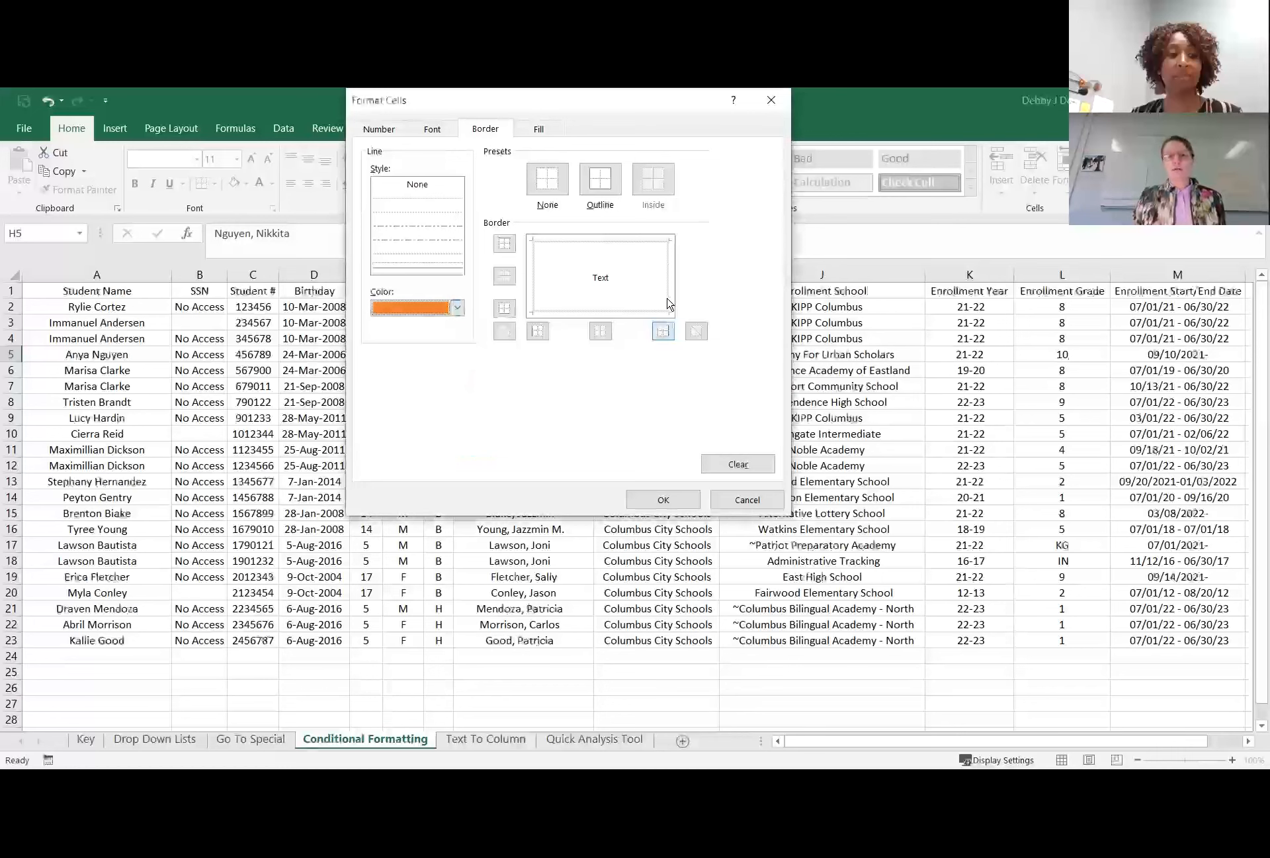
{"action": "left_click", "coordinate": [662, 500]}
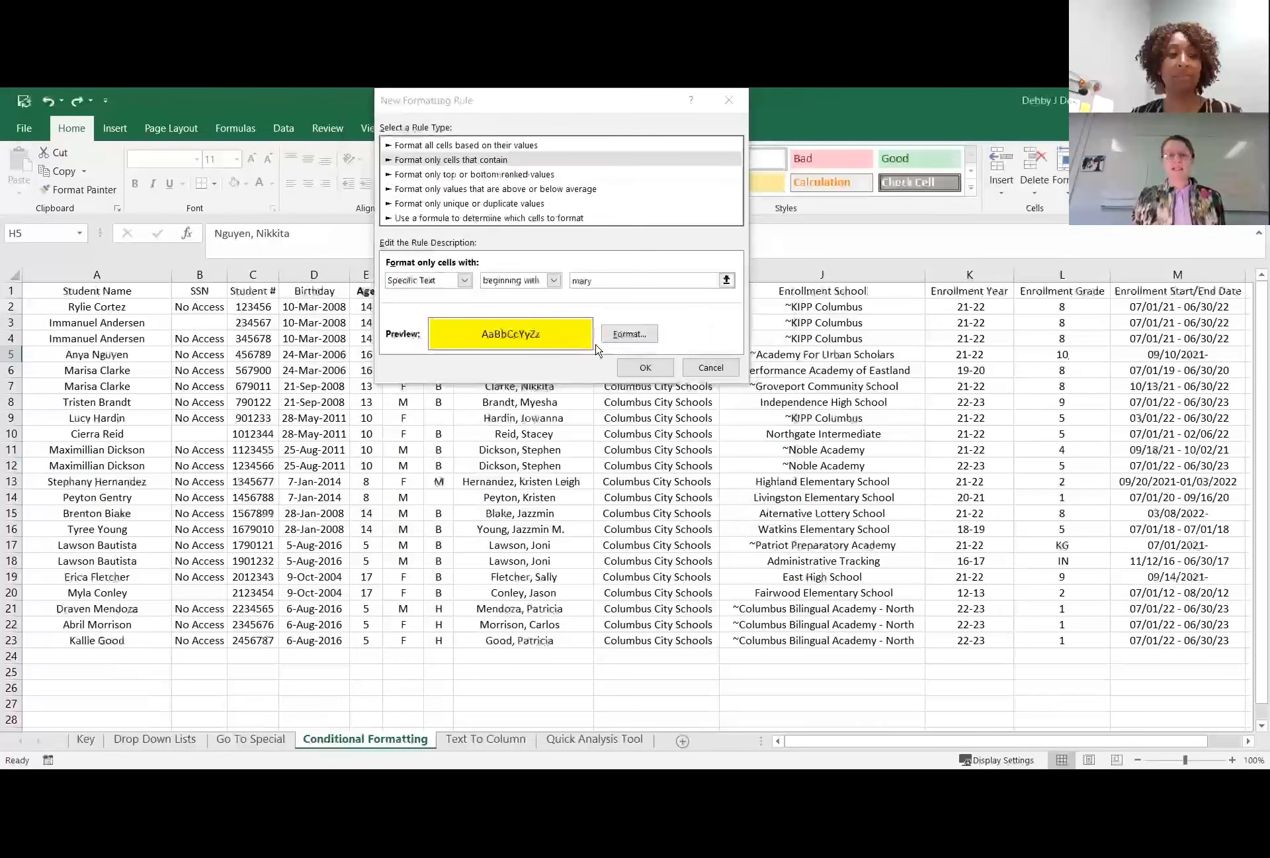
{"action": "left_click", "coordinate": [644, 369]}
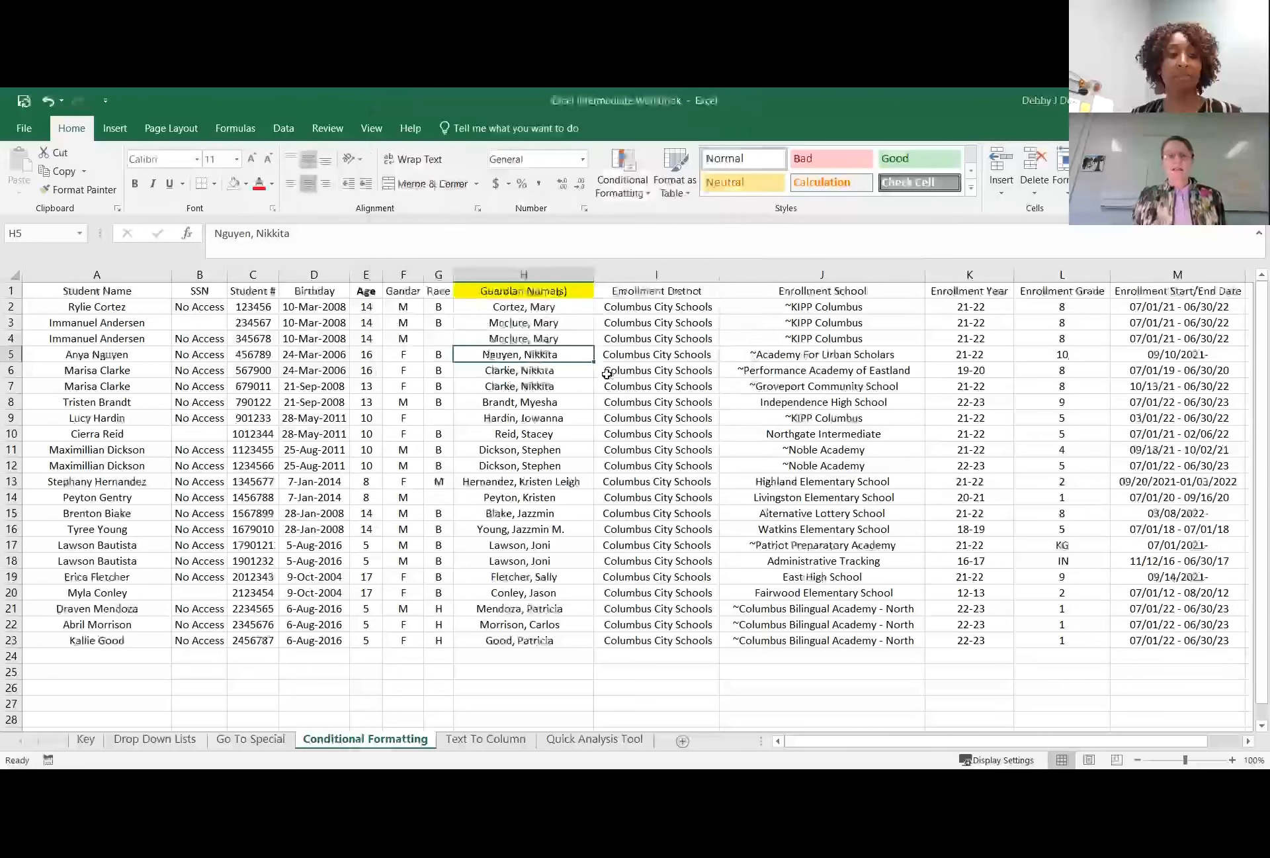
{"action": "left_click", "coordinate": [622, 384]}
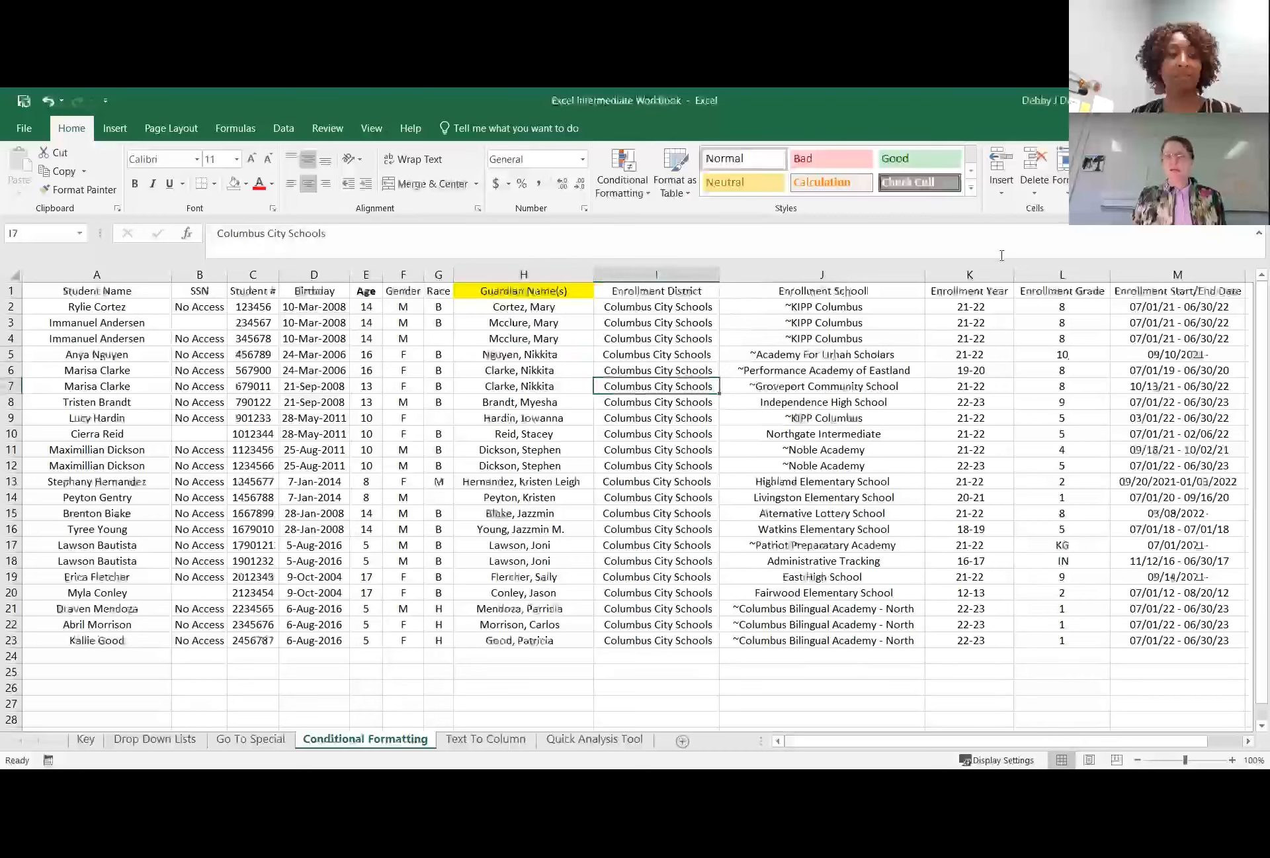
{"action": "left_click", "coordinate": [567, 370]}
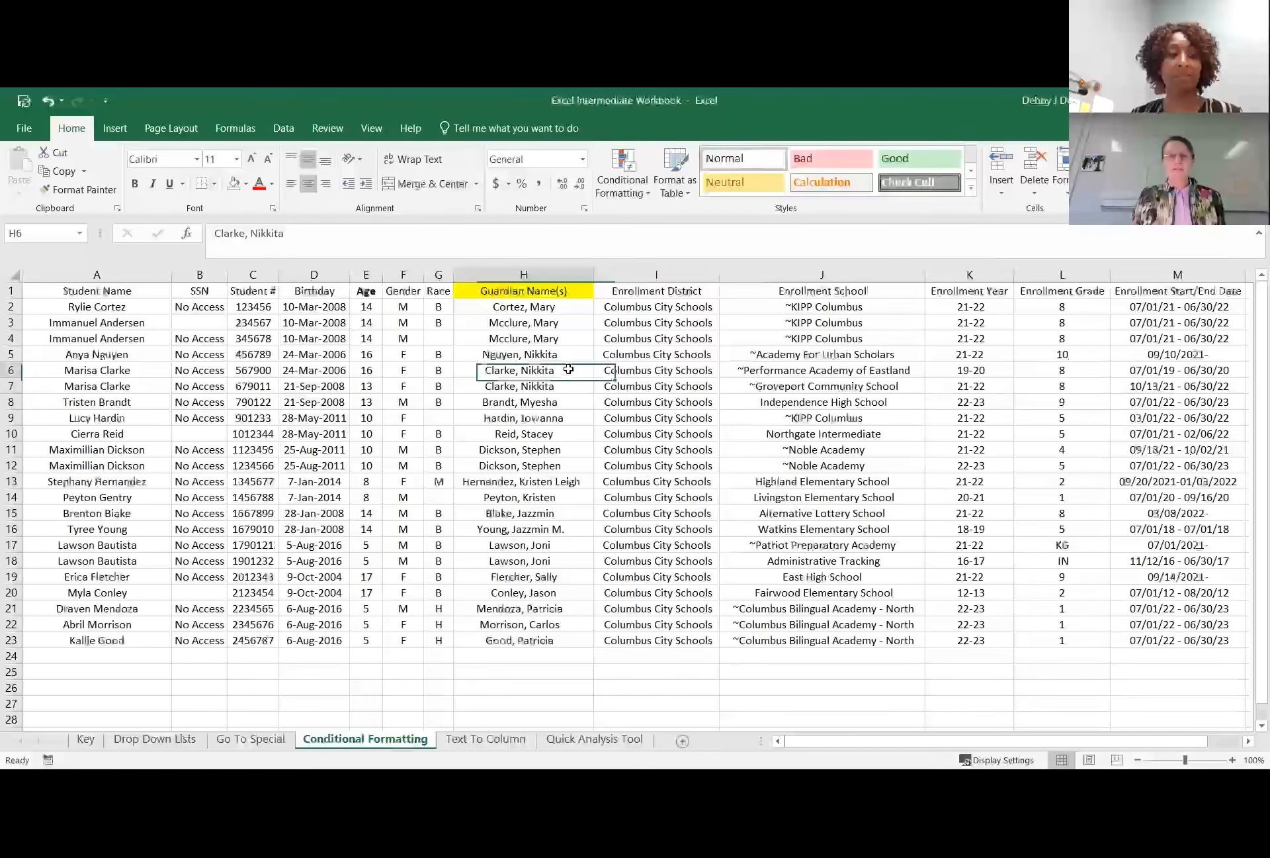
Select the entire worksheet and start a new conditional formatting rule for cells with specific text.
{"action": "left_click", "coordinate": [15, 273]}
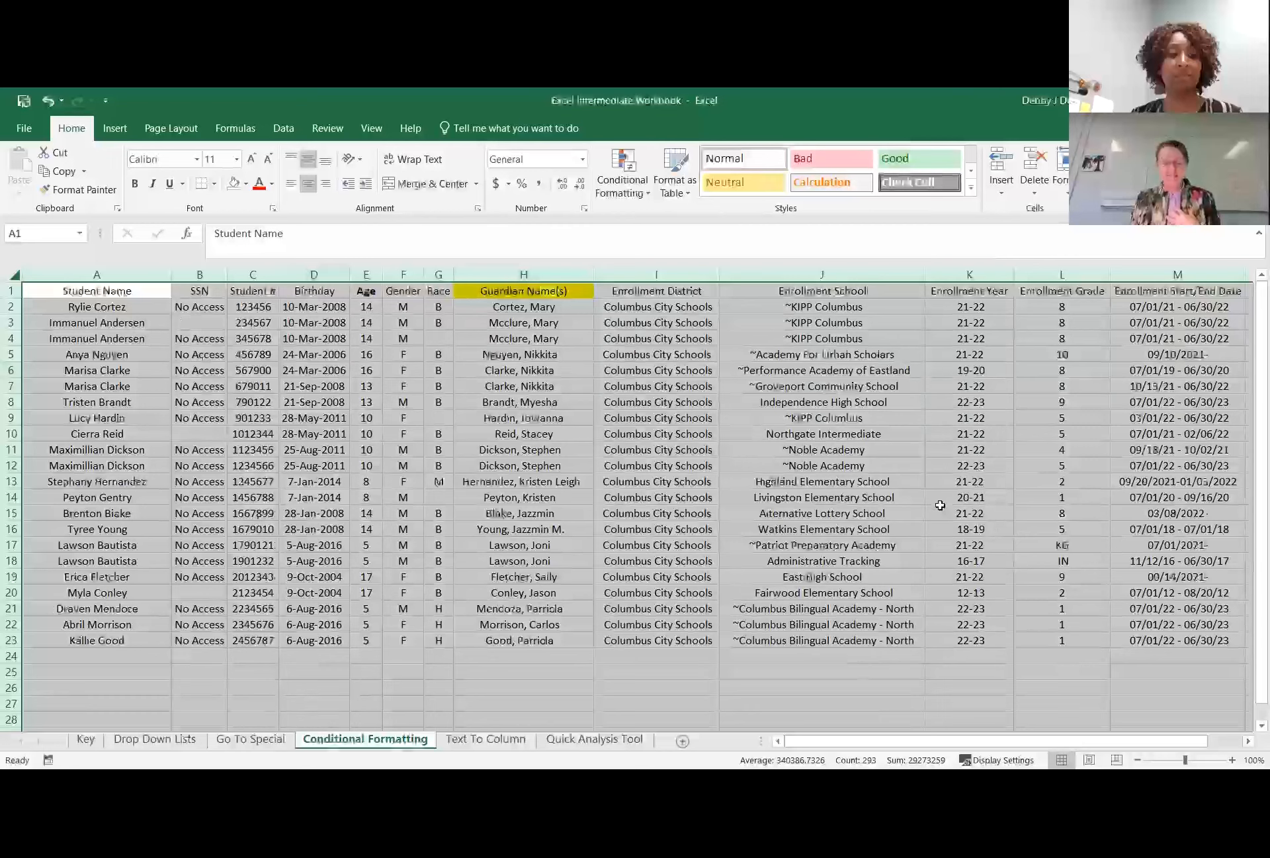
{"action": "left_click", "coordinate": [641, 193]}
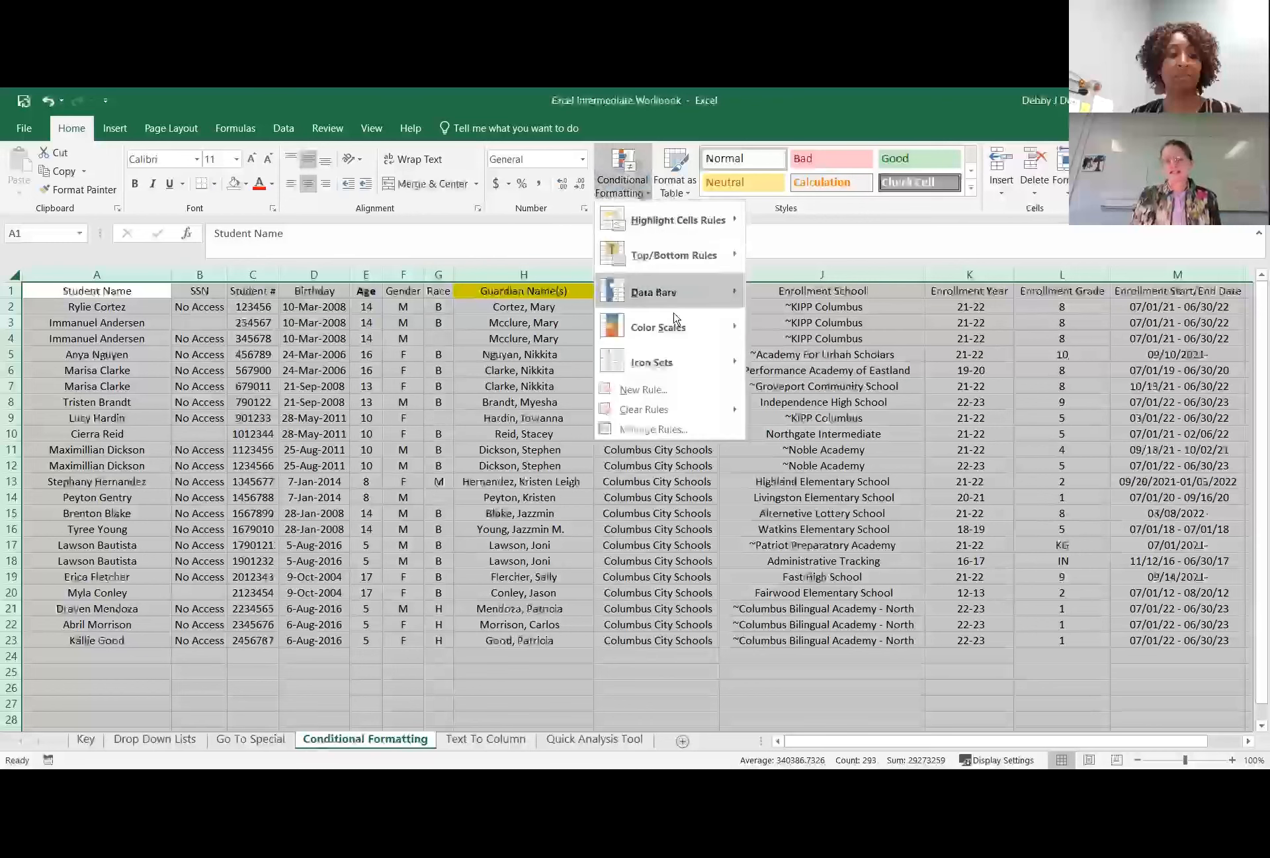
{"action": "left_click", "coordinate": [674, 391]}
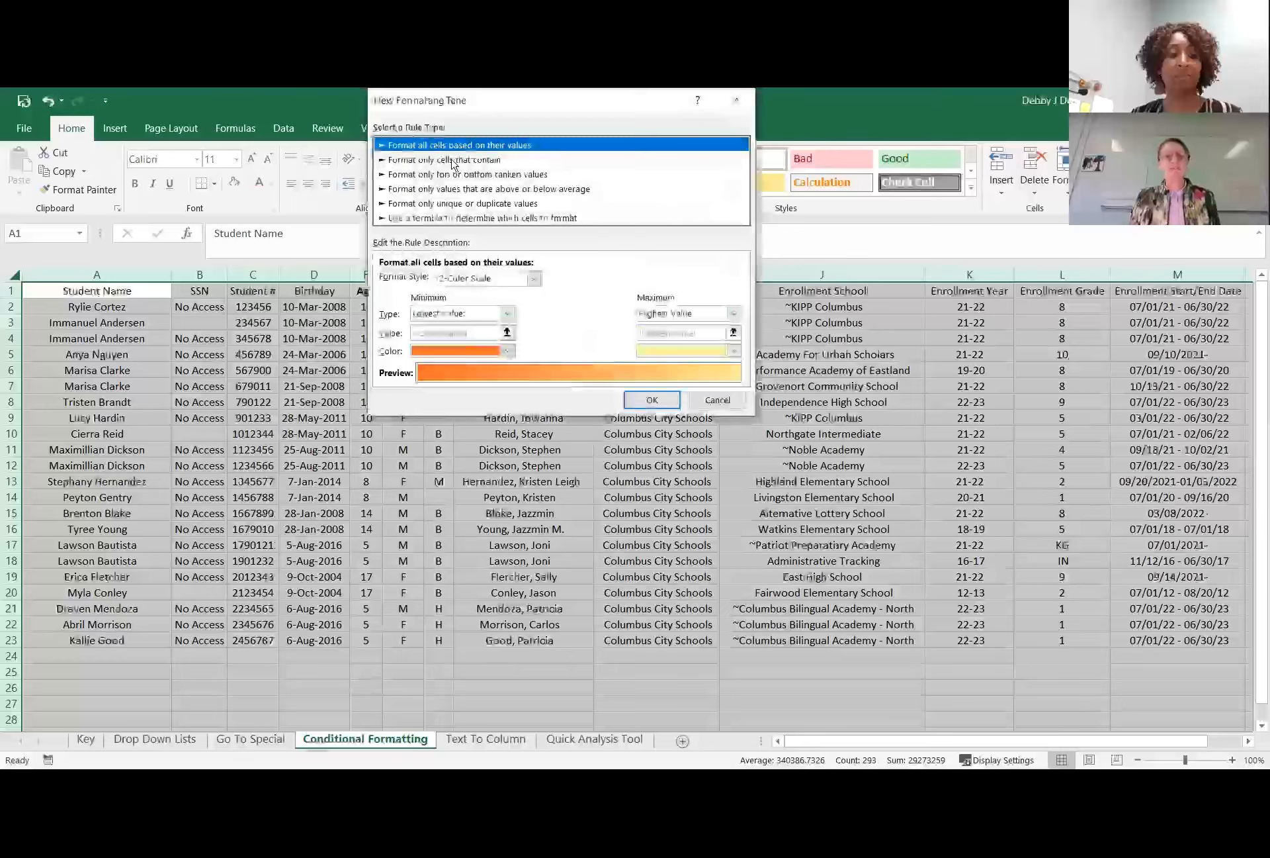
{"action": "left_click", "coordinate": [454, 161]}
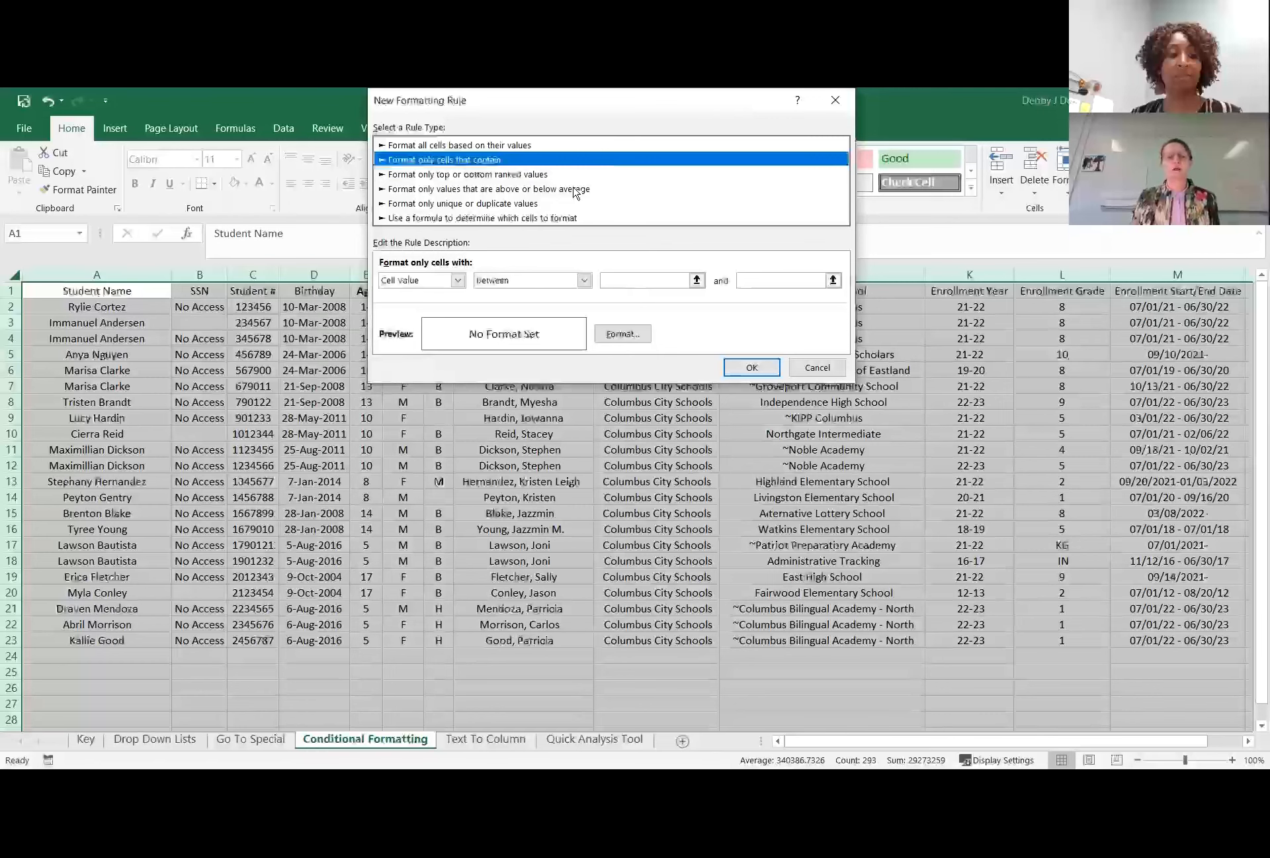
{"action": "left_click", "coordinate": [458, 281]}
{"action": "left_click", "coordinate": [439, 307]}
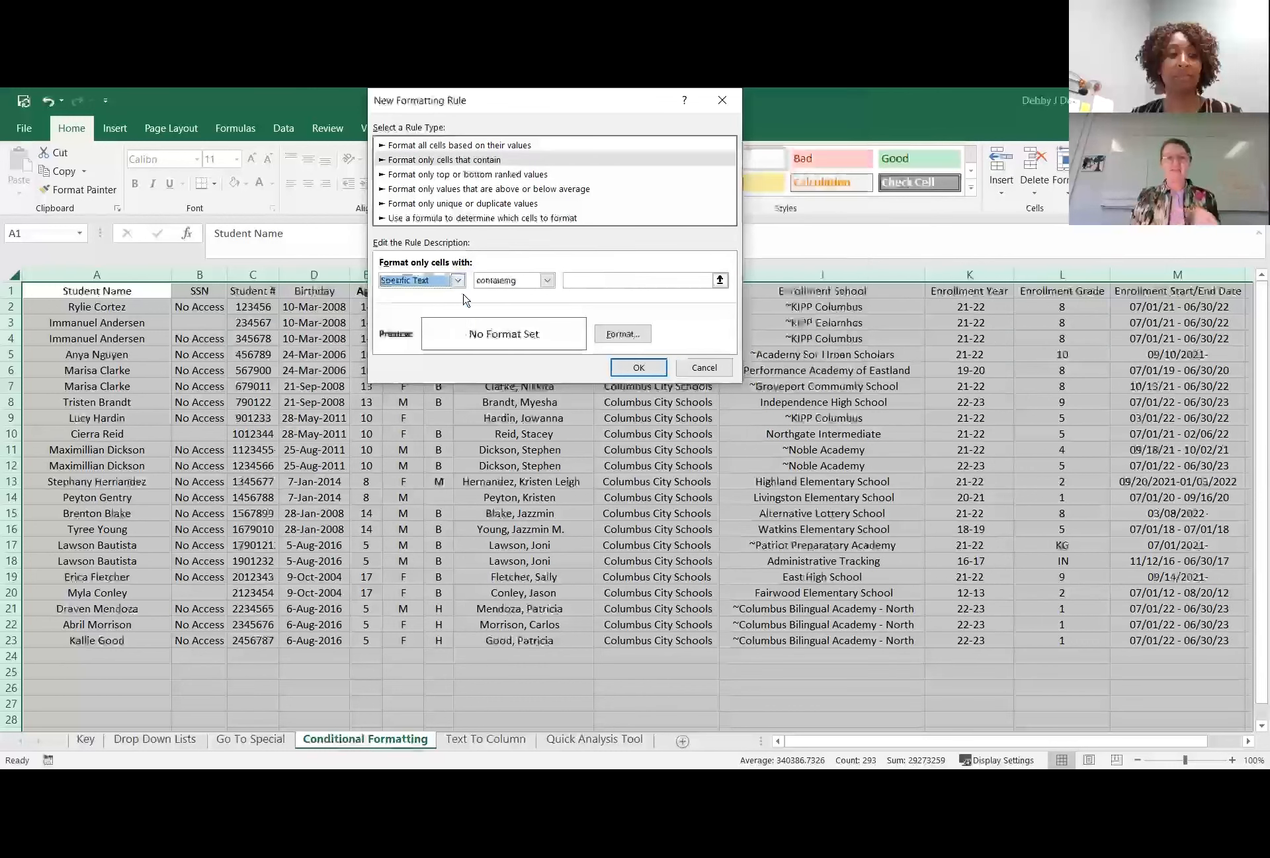
Set the worksheet-wide rule to match text beginning with "st".
{"action": "left_click", "coordinate": [548, 280]}
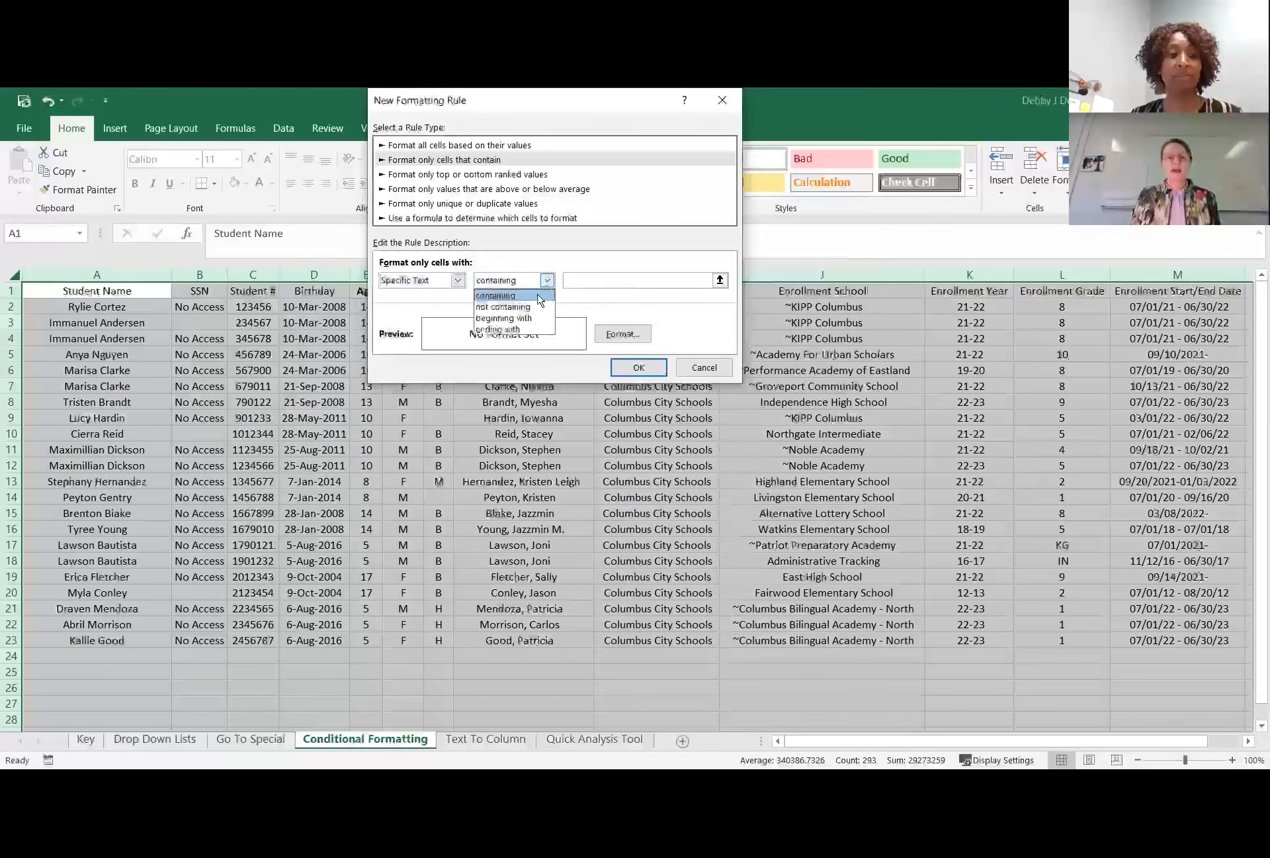
{"action": "left_click", "coordinate": [537, 318]}
{"action": "left_click", "coordinate": [604, 282]}
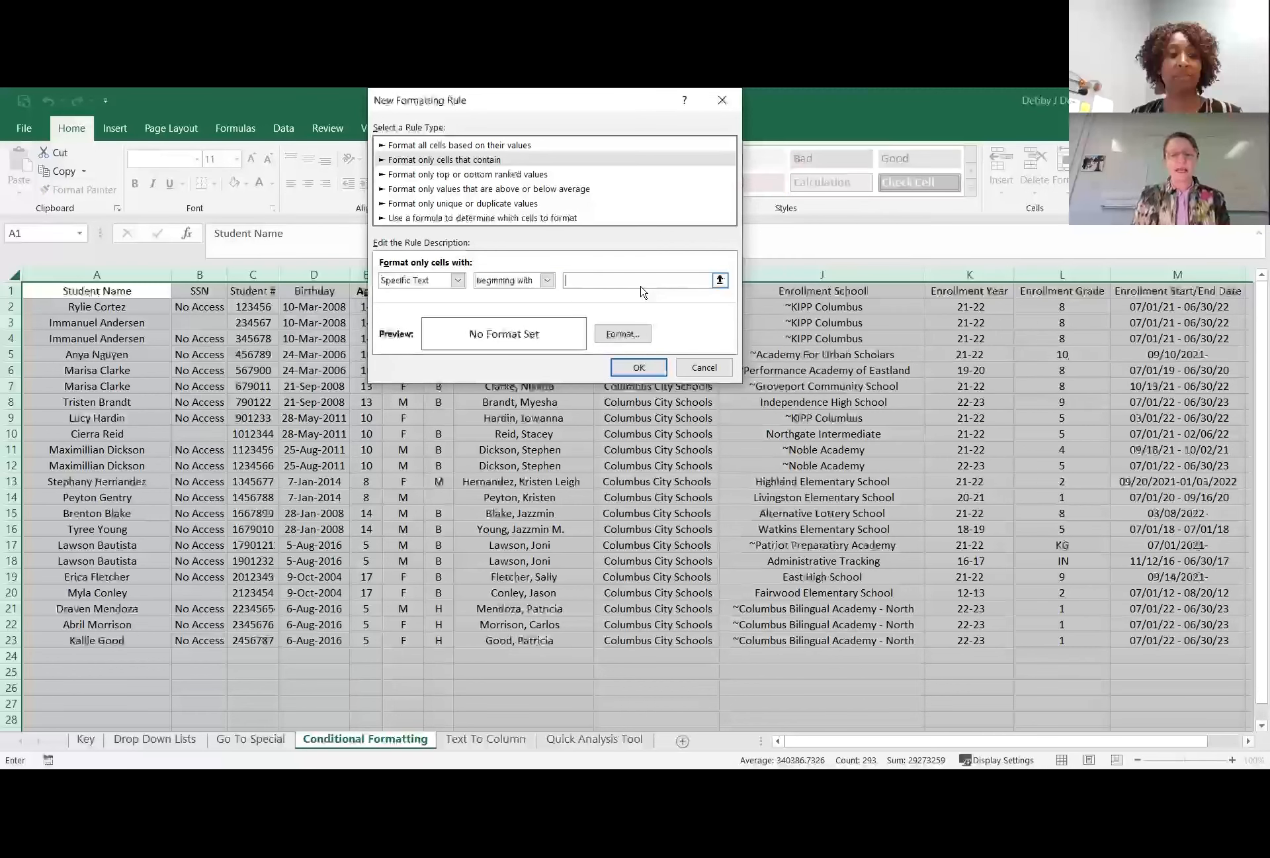
{"action": "type", "text": "st"}
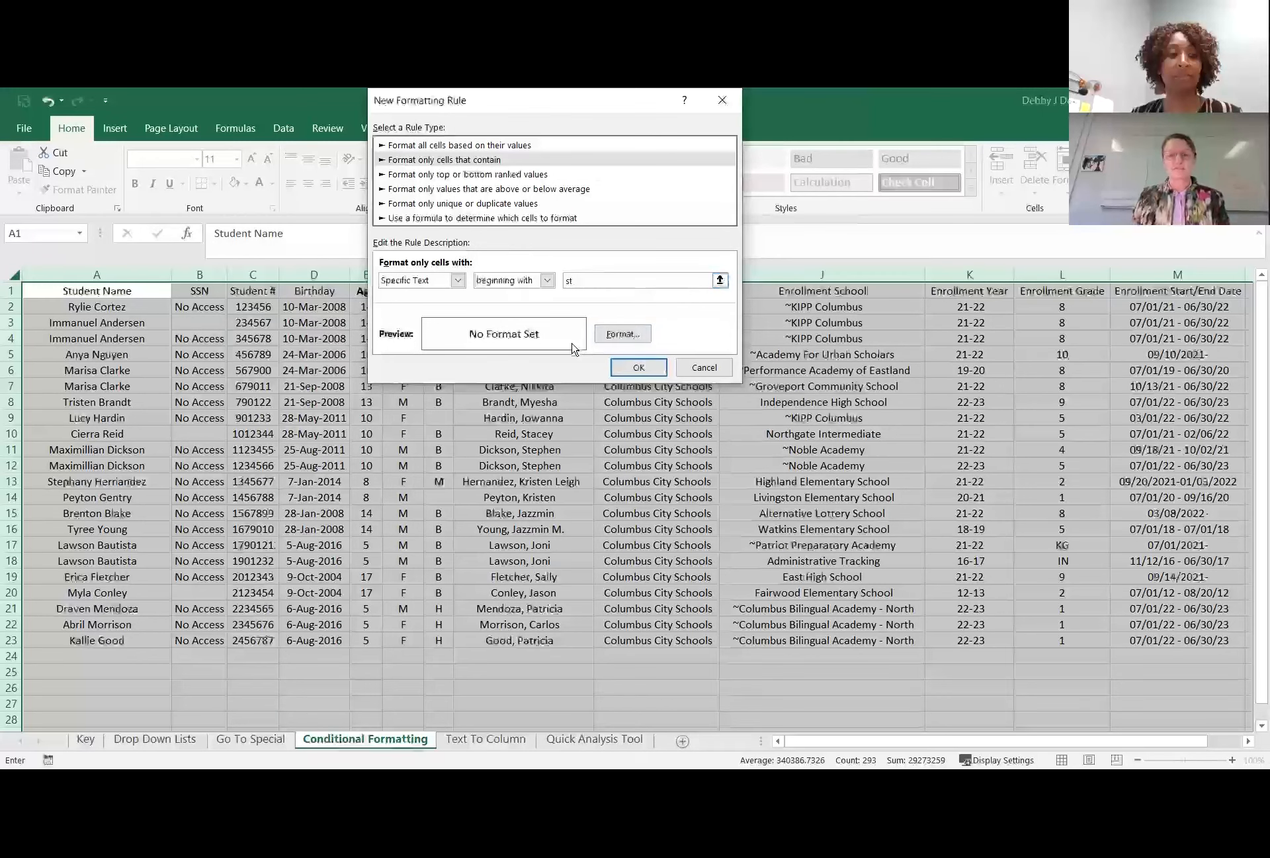
Give the cells beginning with "st" a yellow fill.
{"action": "left_click", "coordinate": [619, 336]}
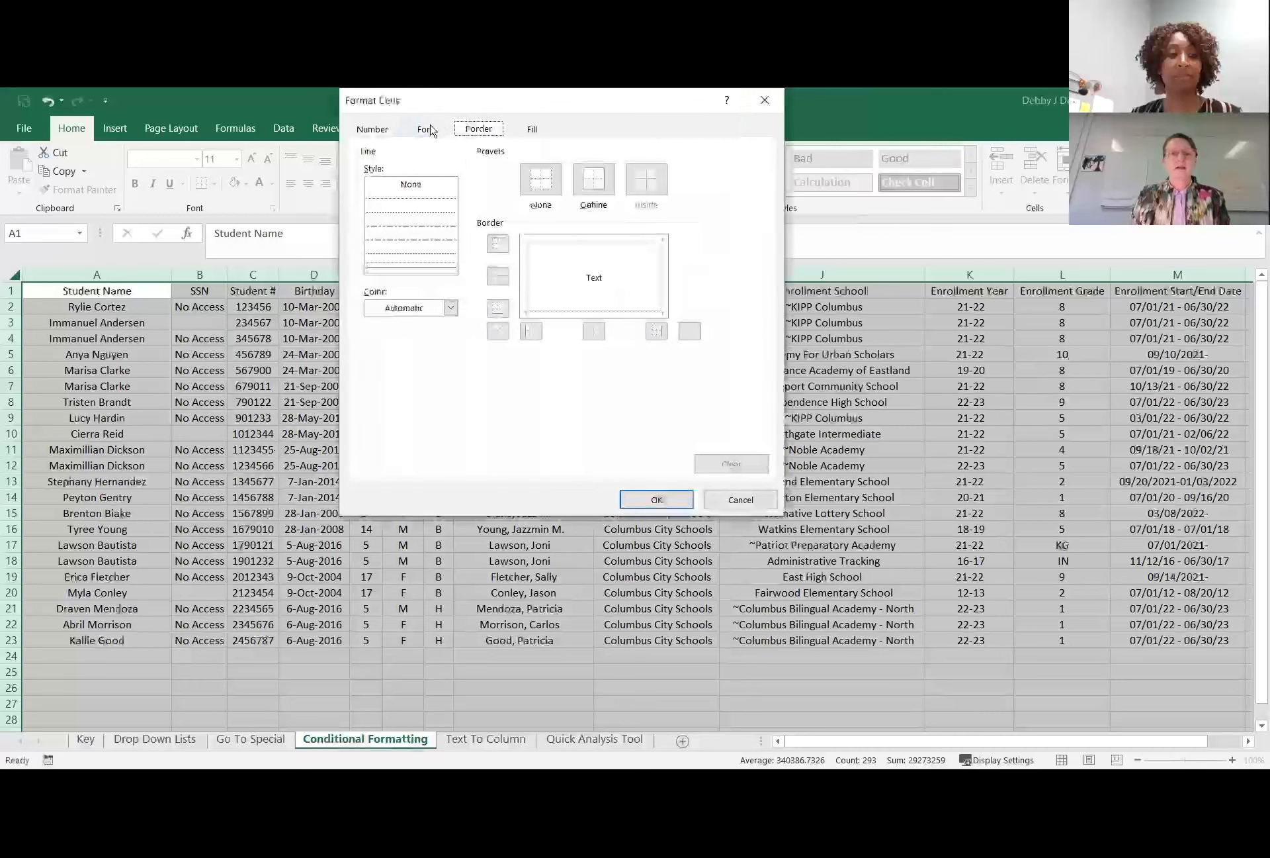
{"action": "left_click", "coordinate": [533, 130]}
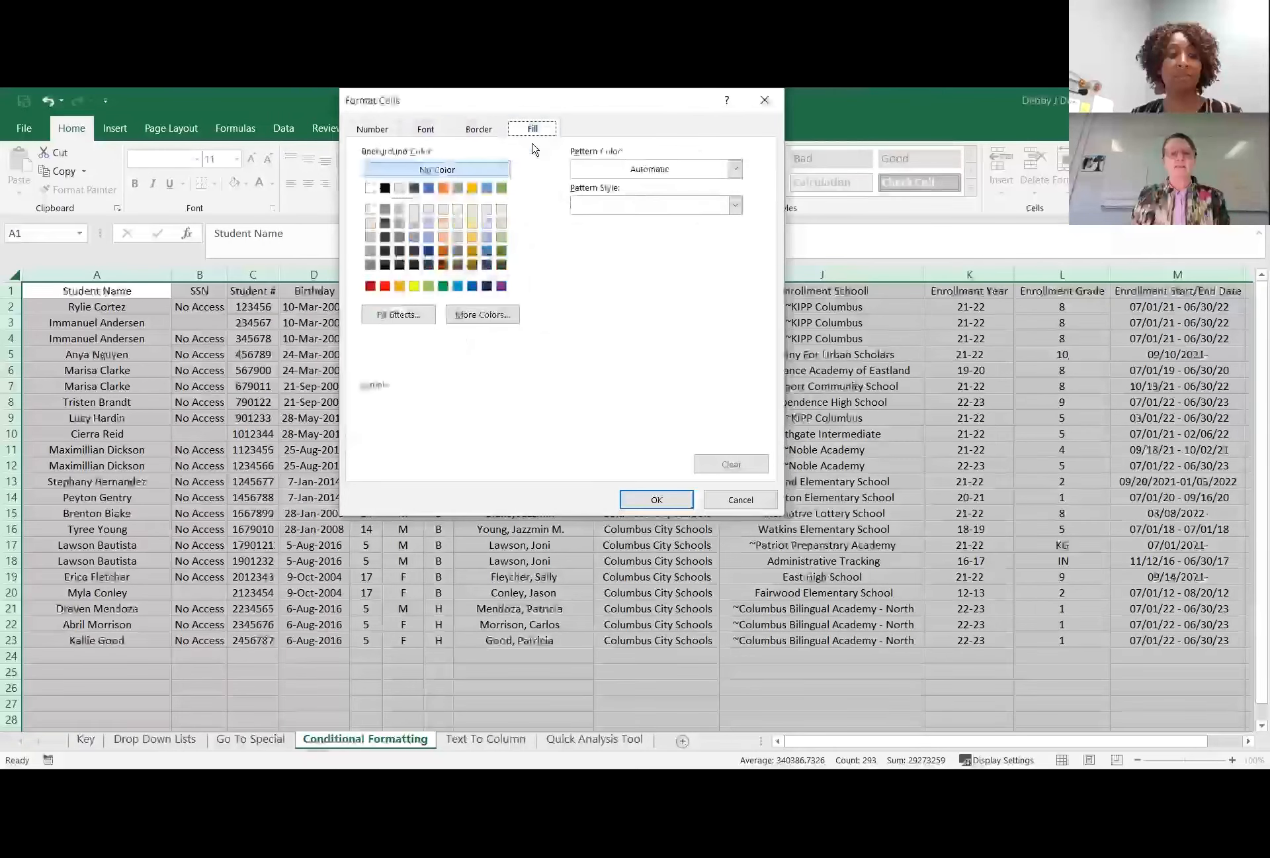
{"action": "left_click", "coordinate": [414, 285]}
Add an orange outline border to the matching cells' format and apply the rule to the whole worksheet.
{"action": "left_click", "coordinate": [488, 129]}
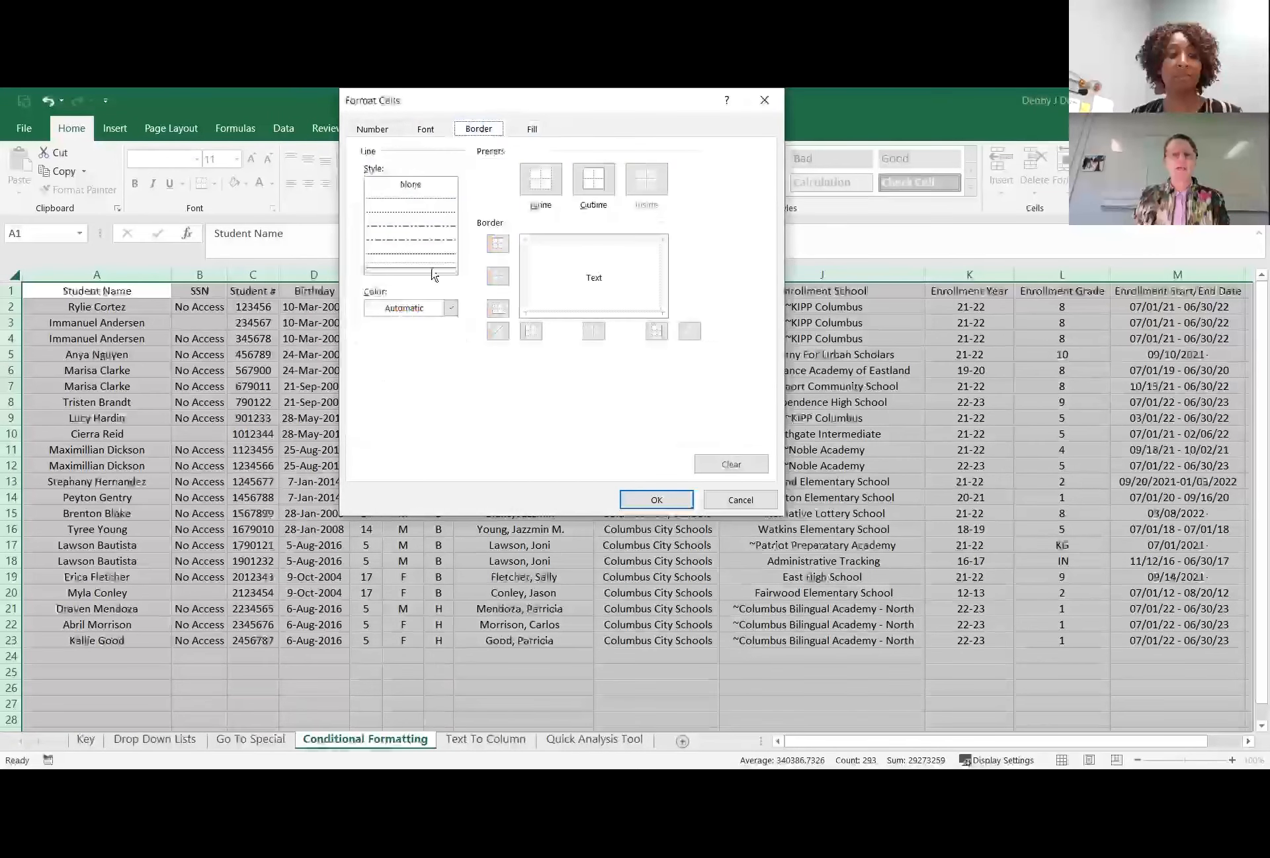
{"action": "left_click", "coordinate": [451, 309]}
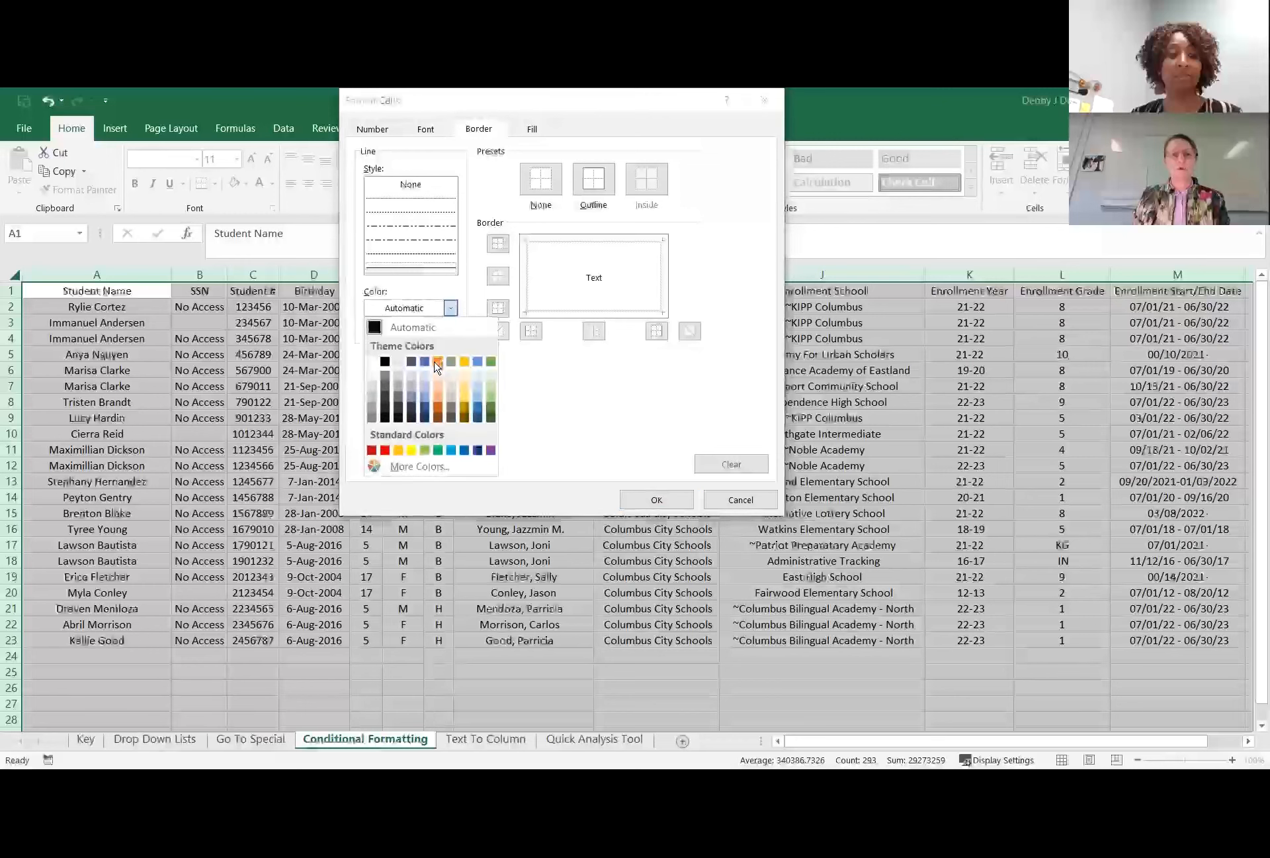
{"action": "left_click", "coordinate": [439, 363]}
{"action": "left_click", "coordinate": [498, 308]}
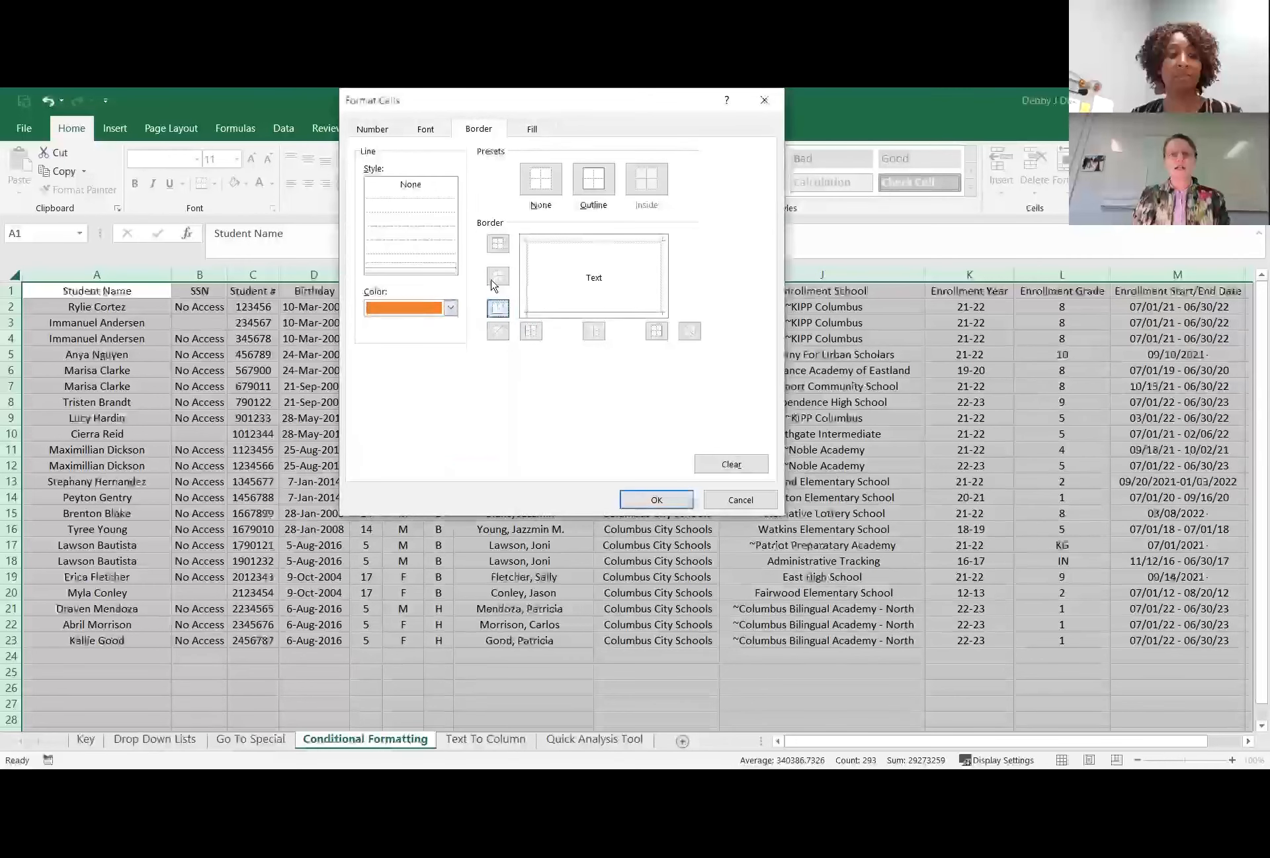
{"action": "left_click", "coordinate": [593, 179]}
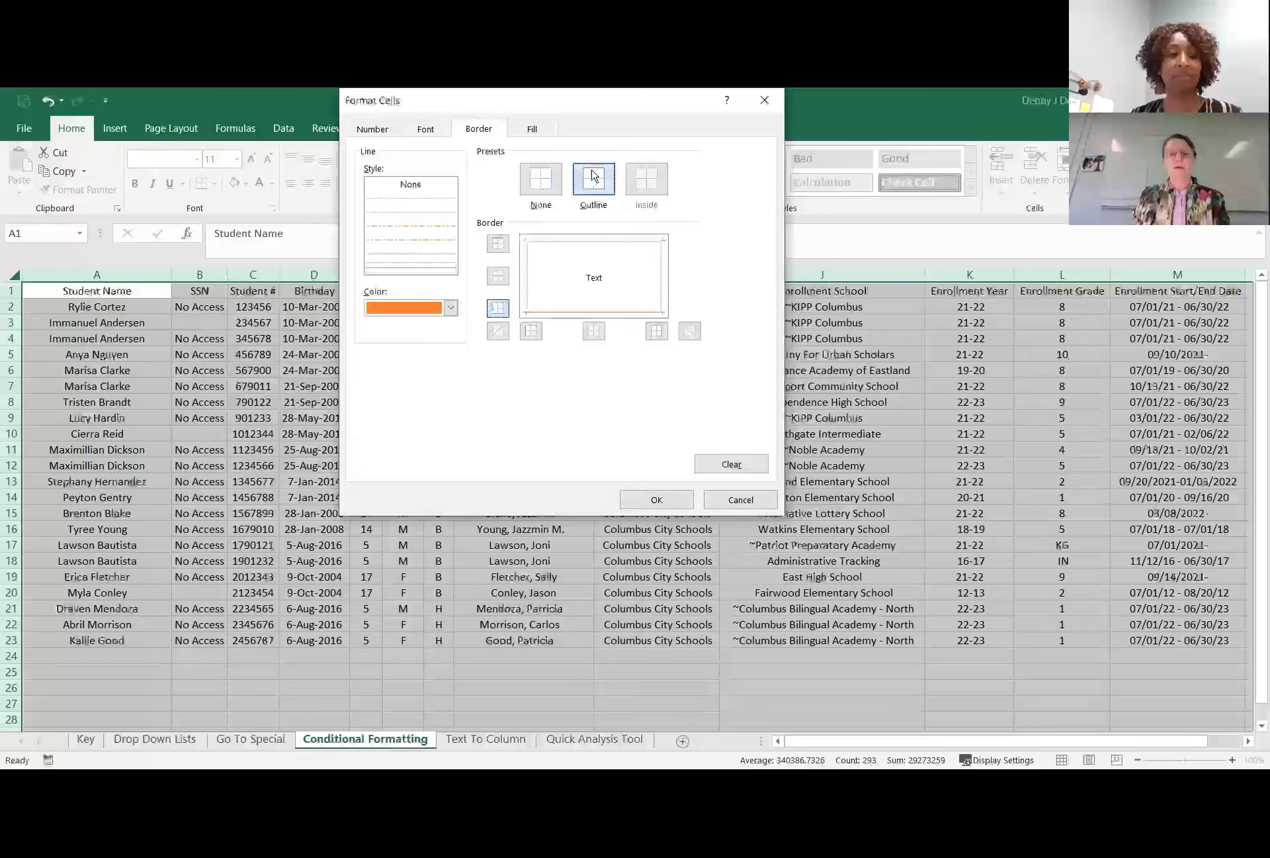
{"action": "left_click", "coordinate": [670, 499]}
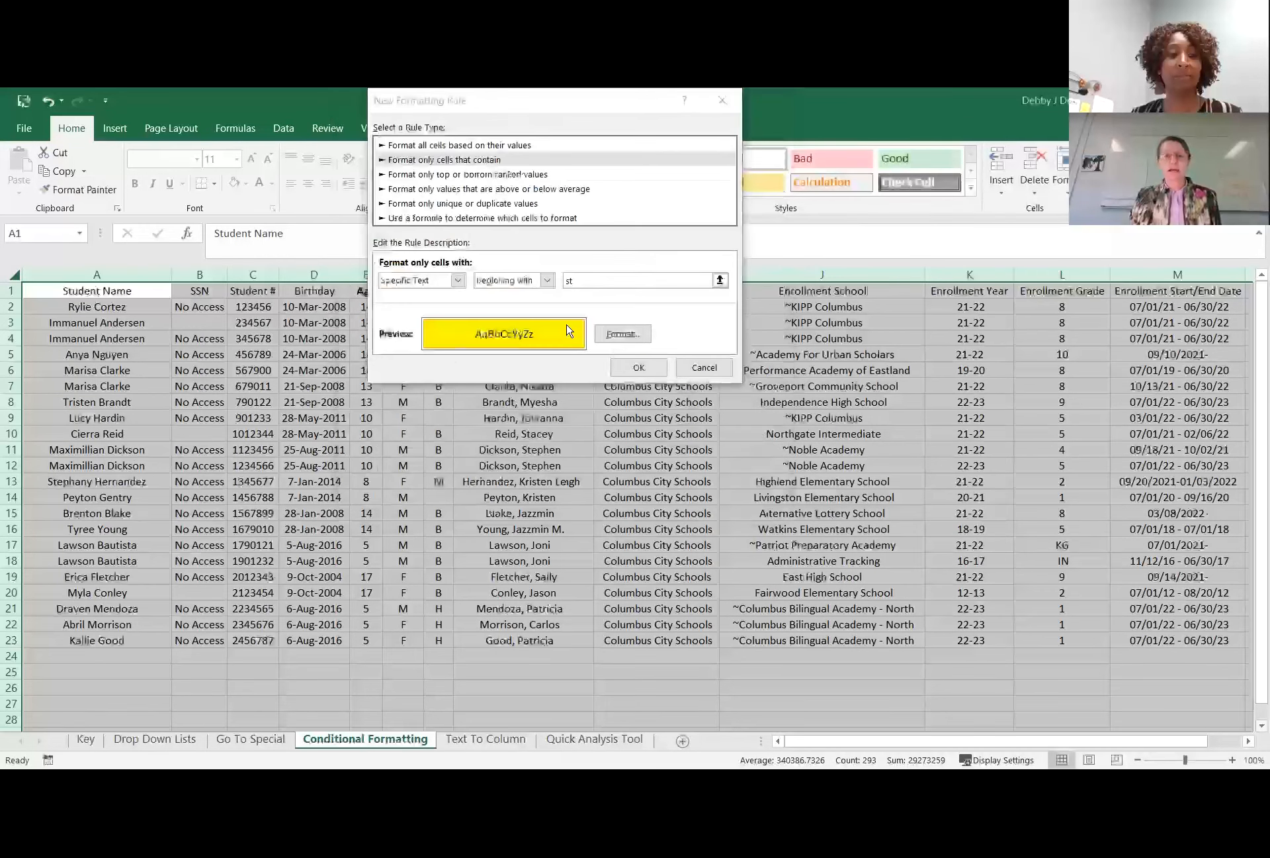
{"action": "left_click", "coordinate": [637, 368]}
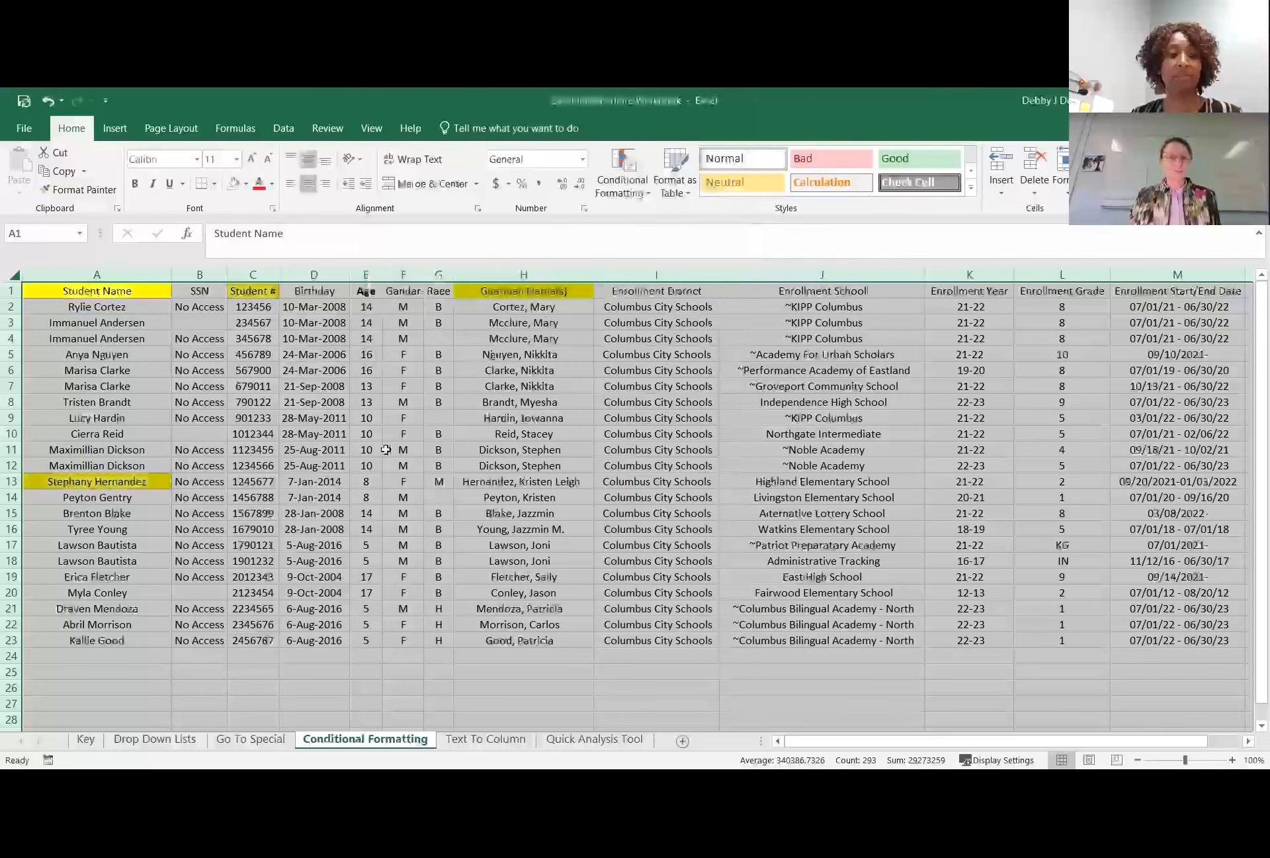
Select the entire worksheet and start a new conditional formatting rule for cells with specific text containing "st".
{"action": "left_click", "coordinate": [386, 449]}
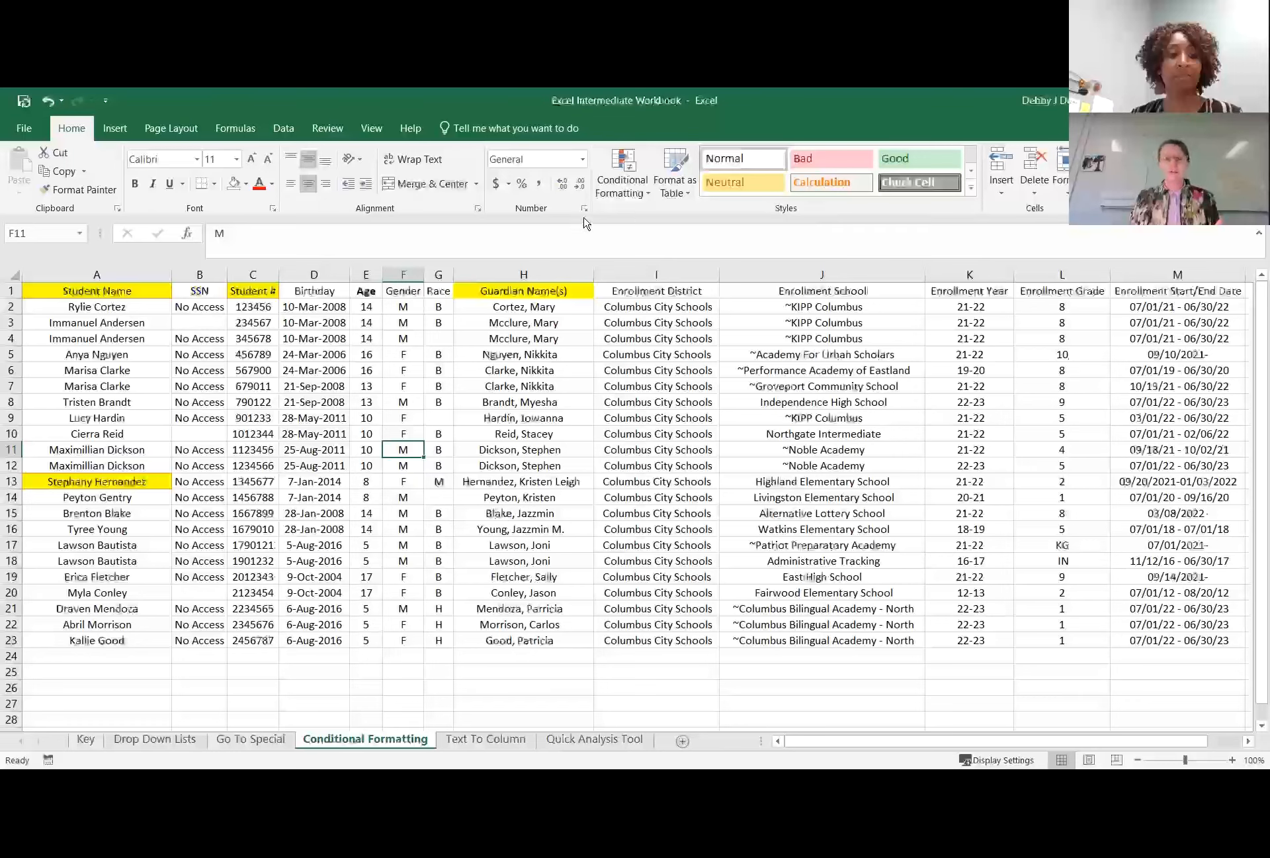
{"action": "left_click", "coordinate": [12, 274]}
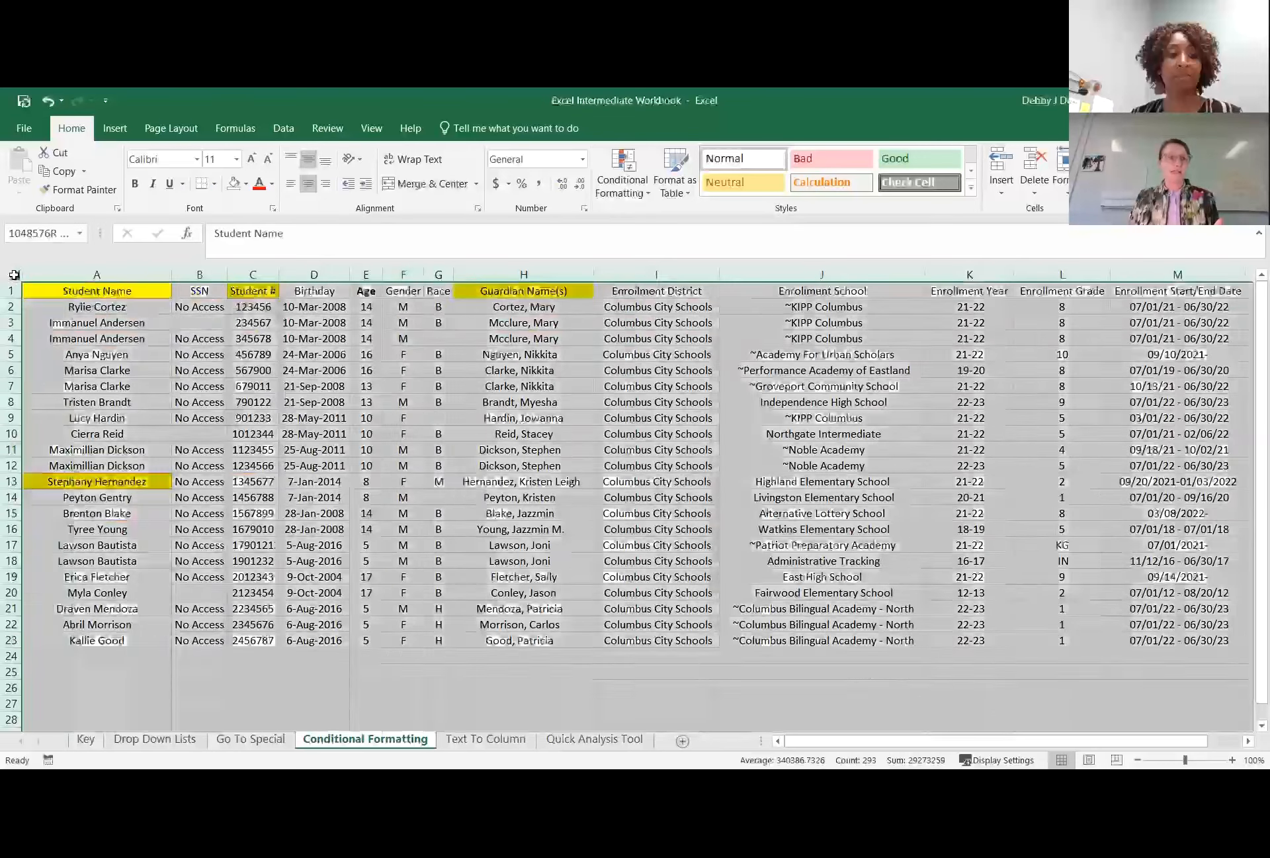
{"action": "left_click", "coordinate": [633, 198]}
{"action": "left_click", "coordinate": [634, 336]}
{"action": "left_click", "coordinate": [493, 160]}
{"action": "left_click", "coordinate": [452, 280]}
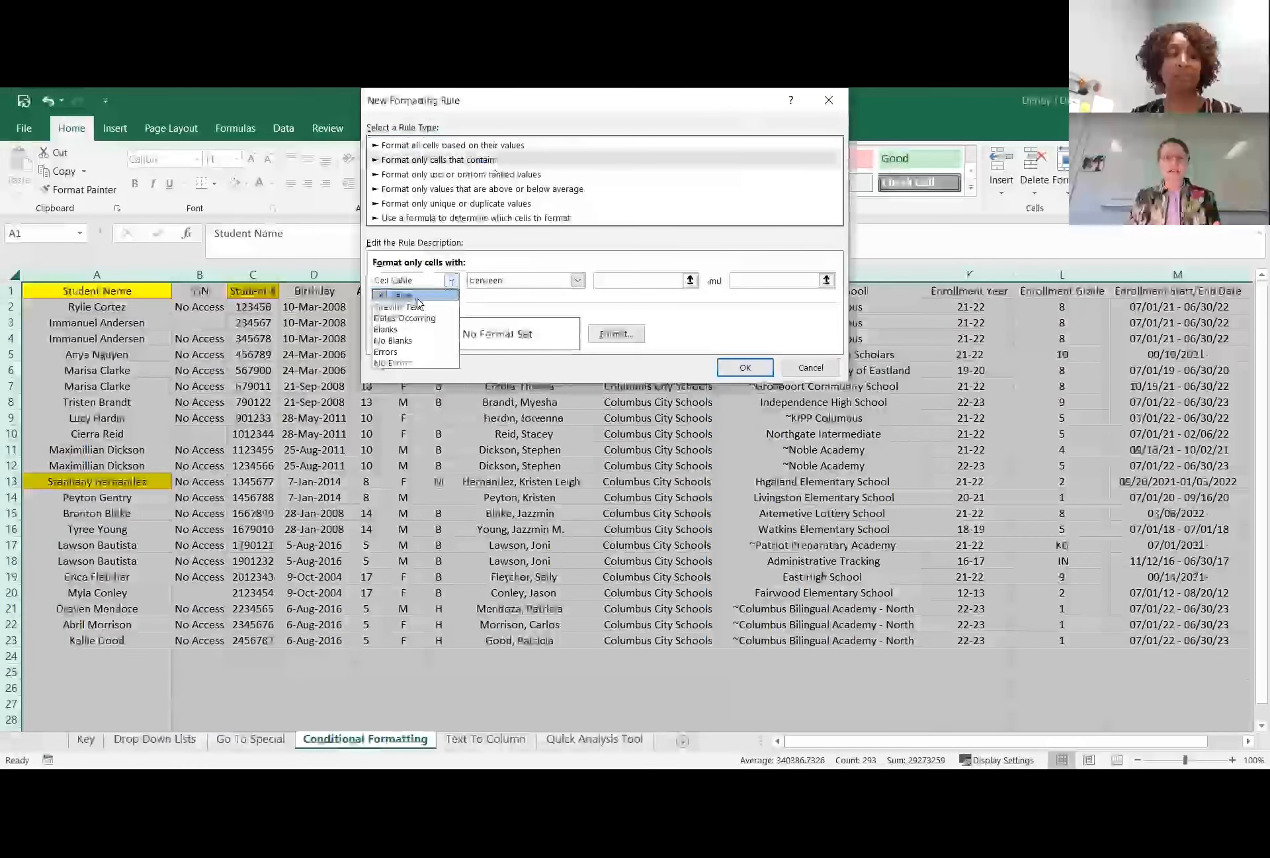
{"action": "left_click", "coordinate": [397, 306]}
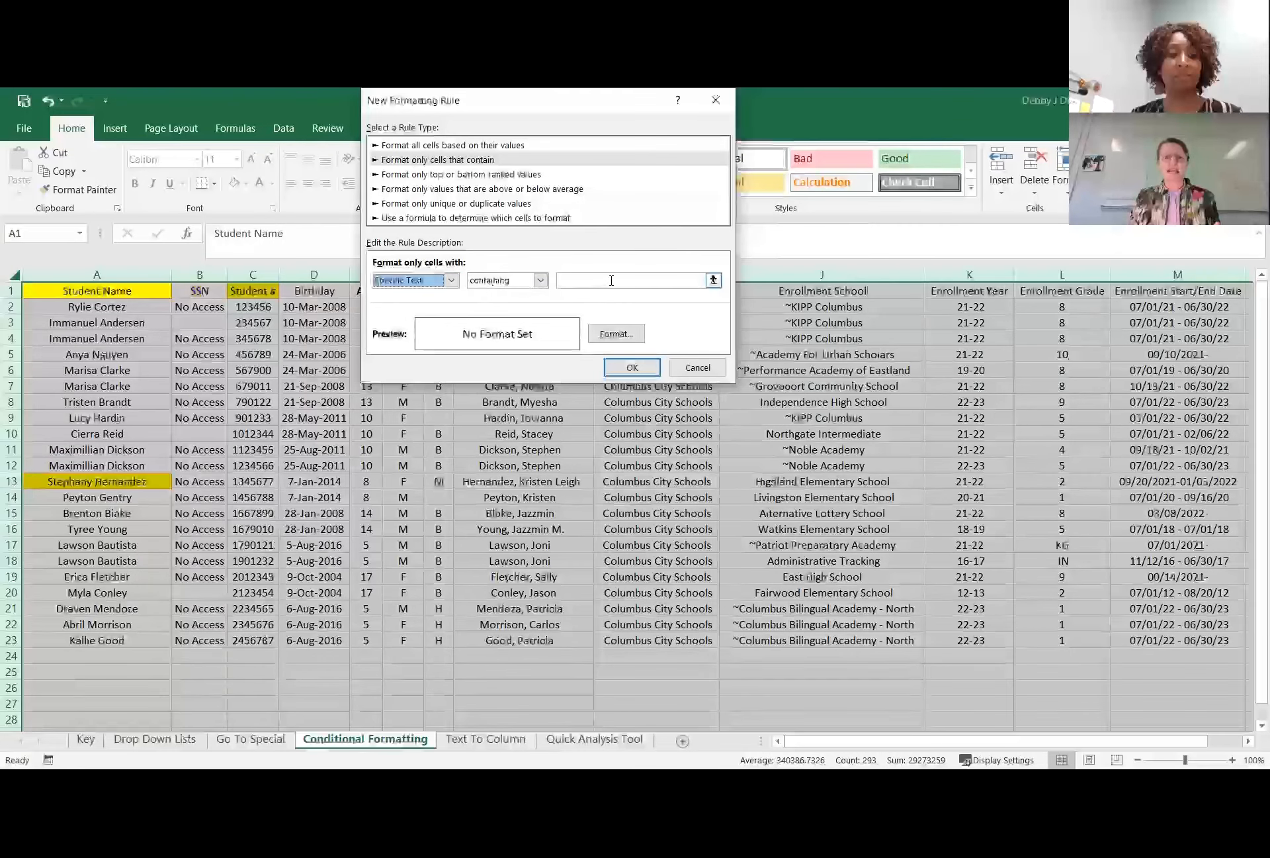
{"action": "left_click", "coordinate": [673, 280]}
{"action": "type", "text": "st"}
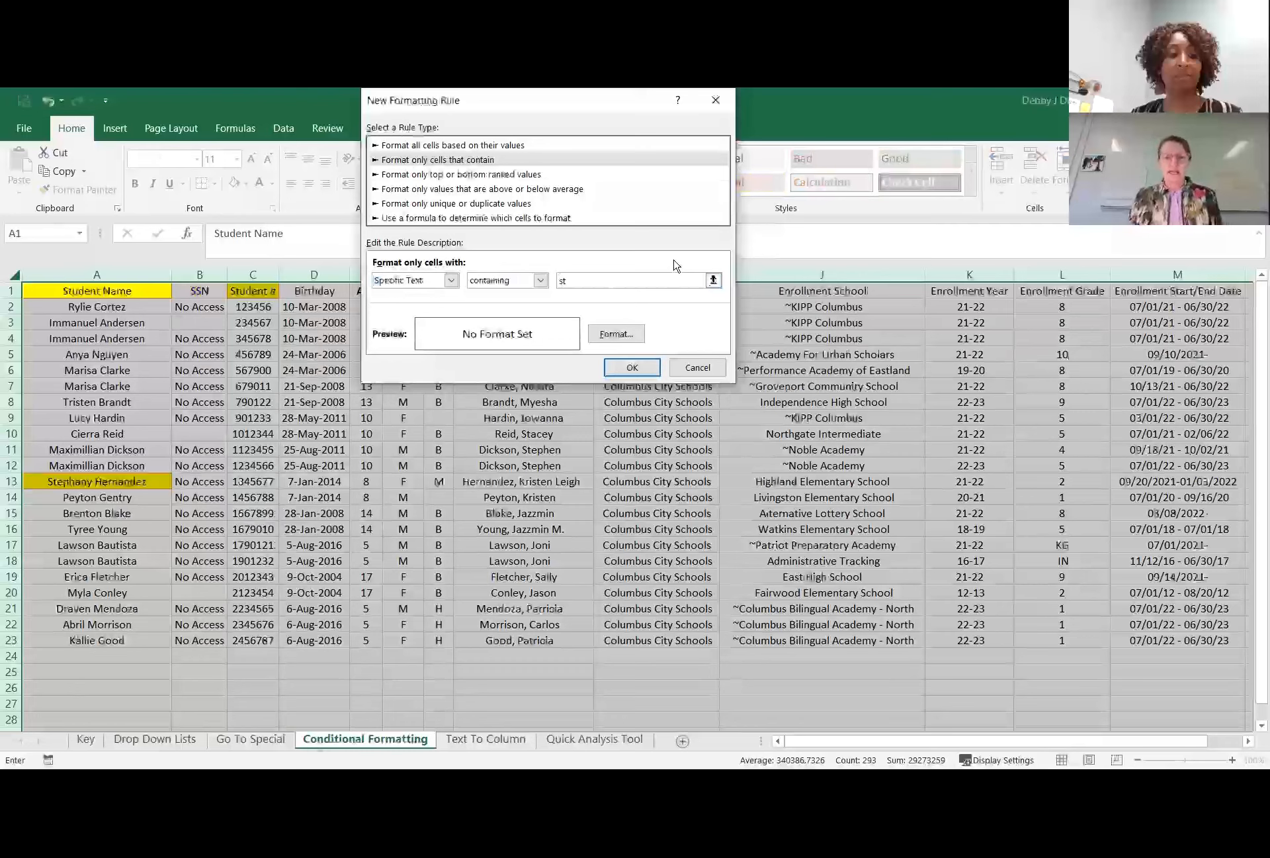
Give the cells containing "st" a light gray fill and apply the rule to the whole worksheet.
{"action": "left_click", "coordinate": [617, 334]}
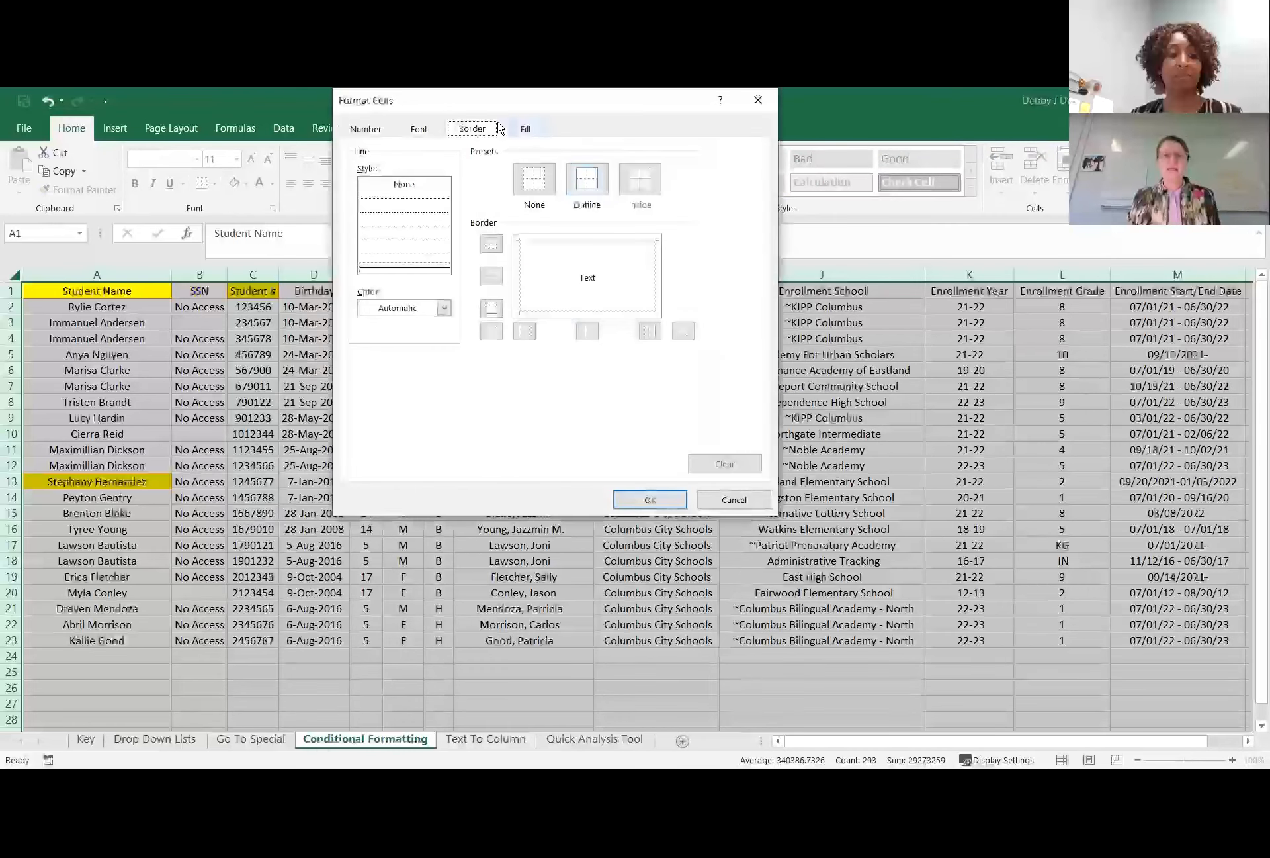
{"action": "left_click", "coordinate": [526, 128]}
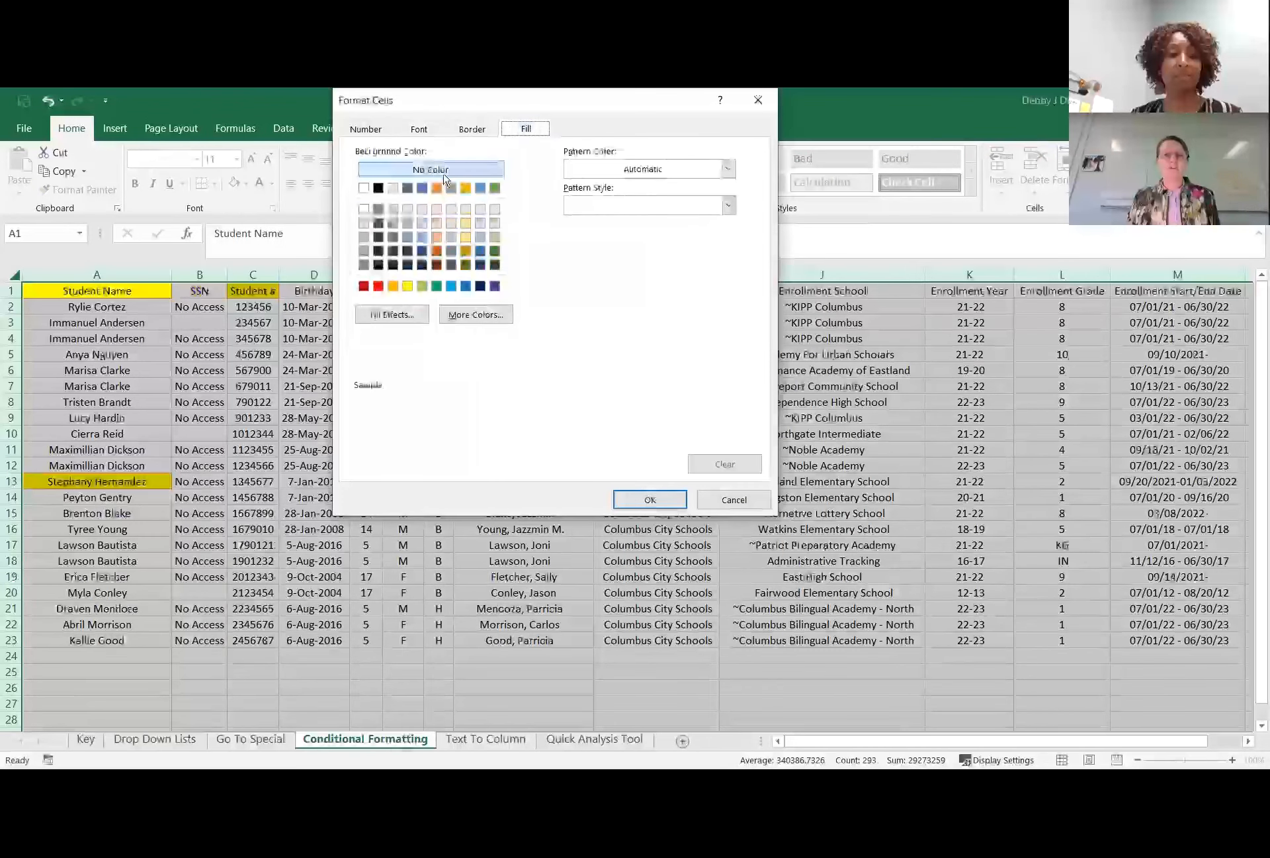
{"action": "left_click", "coordinate": [364, 223]}
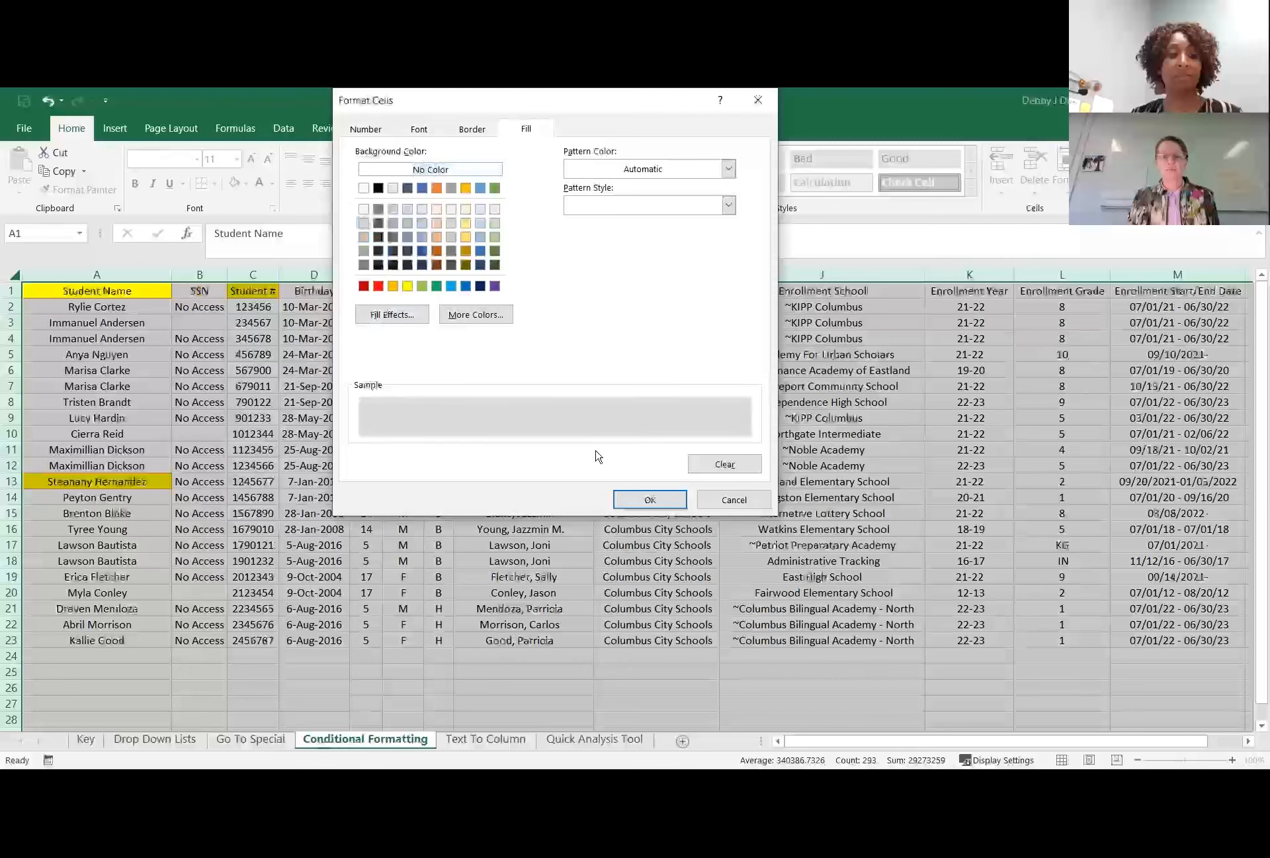
{"action": "left_click", "coordinate": [650, 499]}
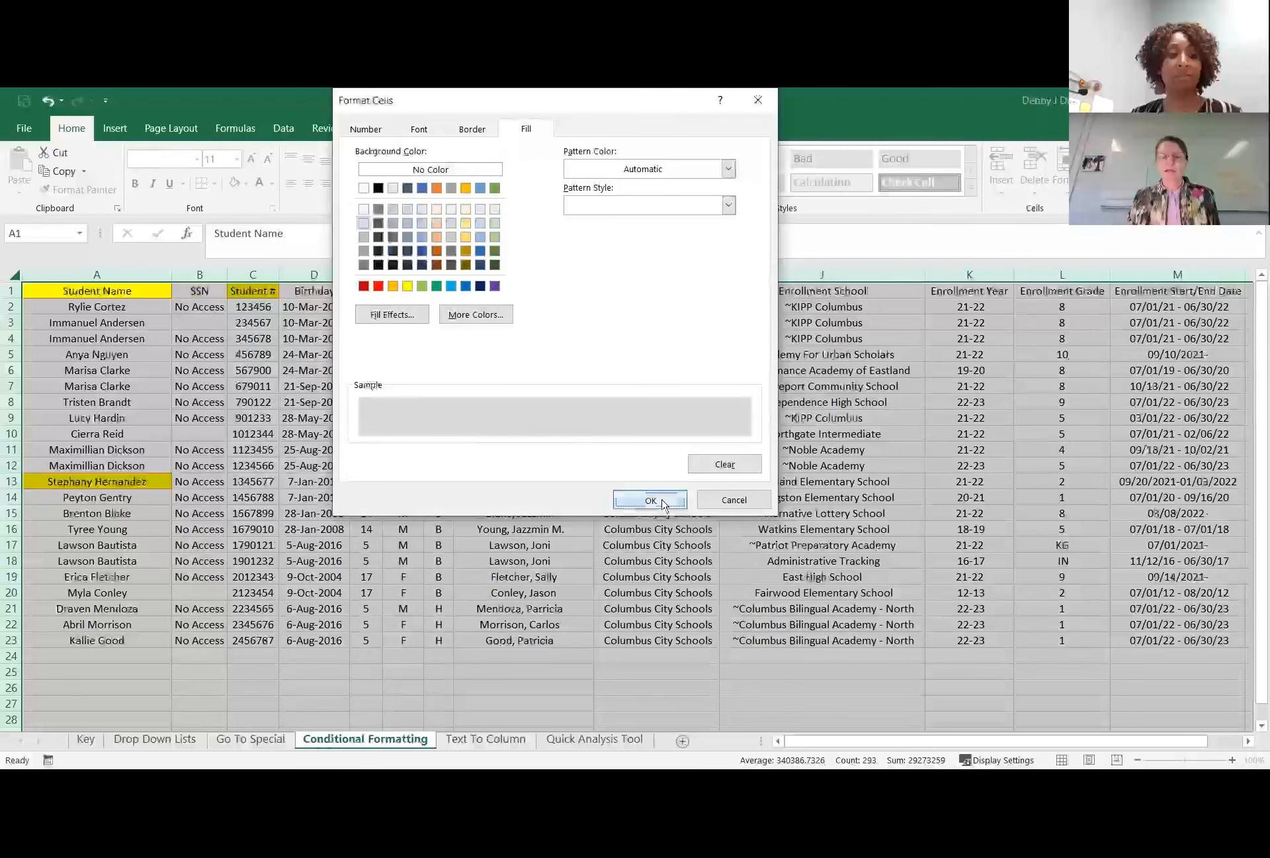
{"action": "left_click", "coordinate": [642, 373]}
{"action": "left_click", "coordinate": [366, 402]}
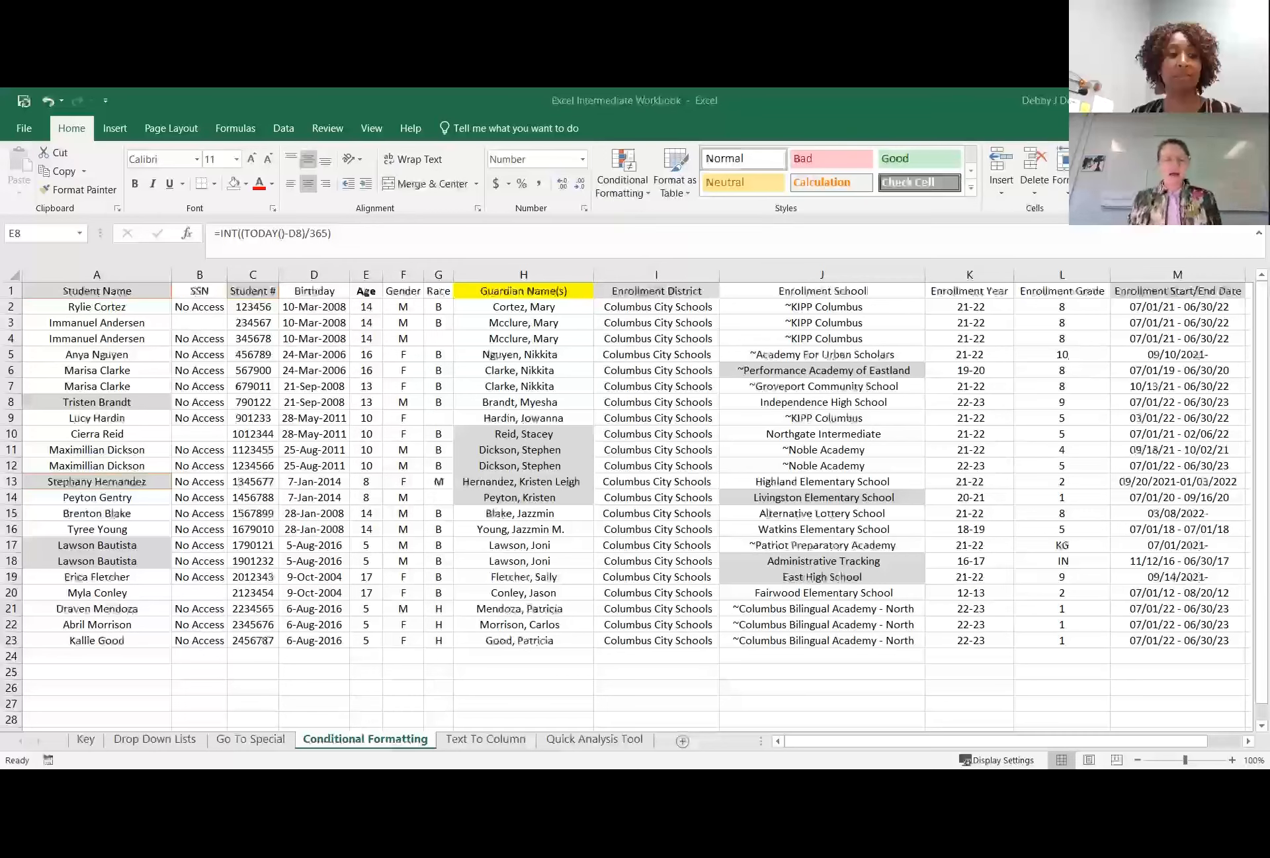
On the Text To Column sheet, insert an empty column before Enrollment District.
{"action": "left_click", "coordinate": [475, 740]}
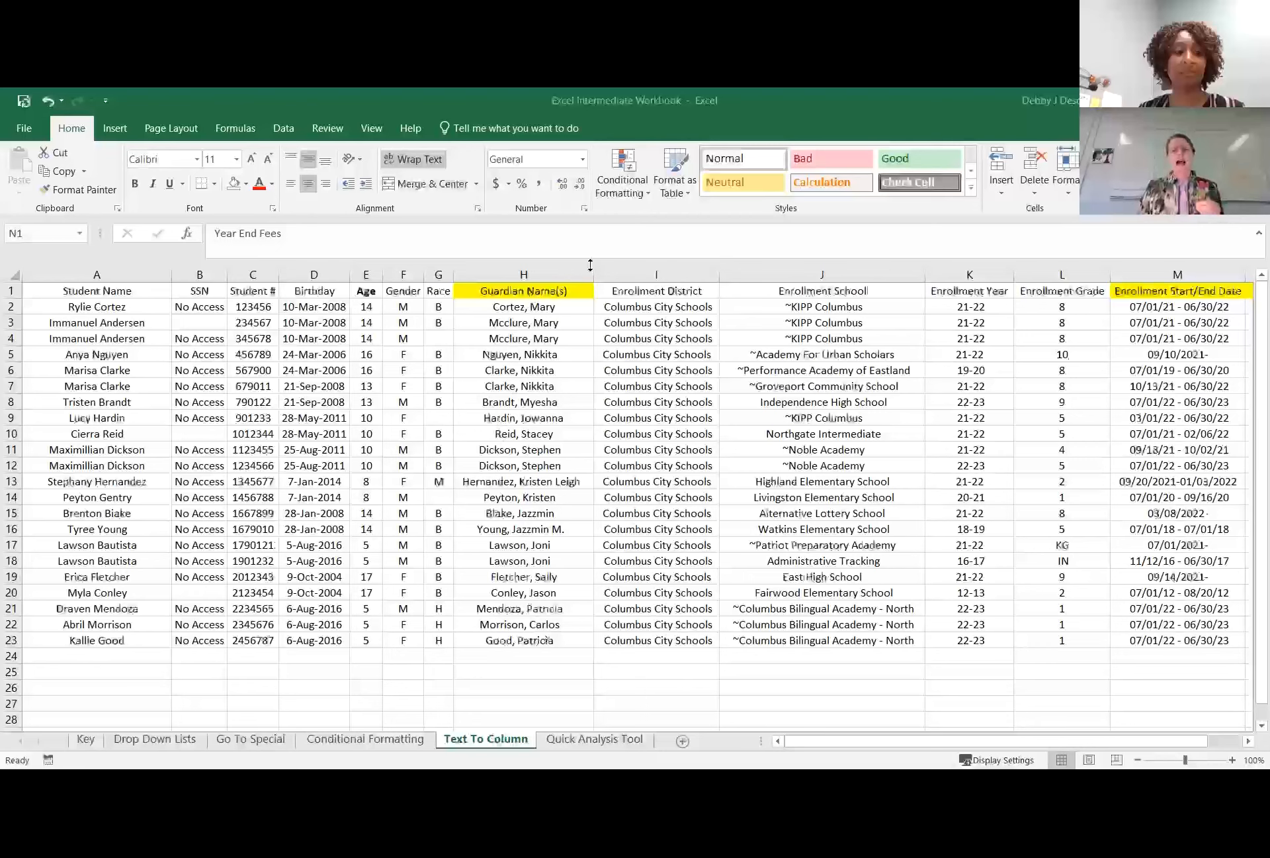
{"action": "left_click", "coordinate": [646, 266]}
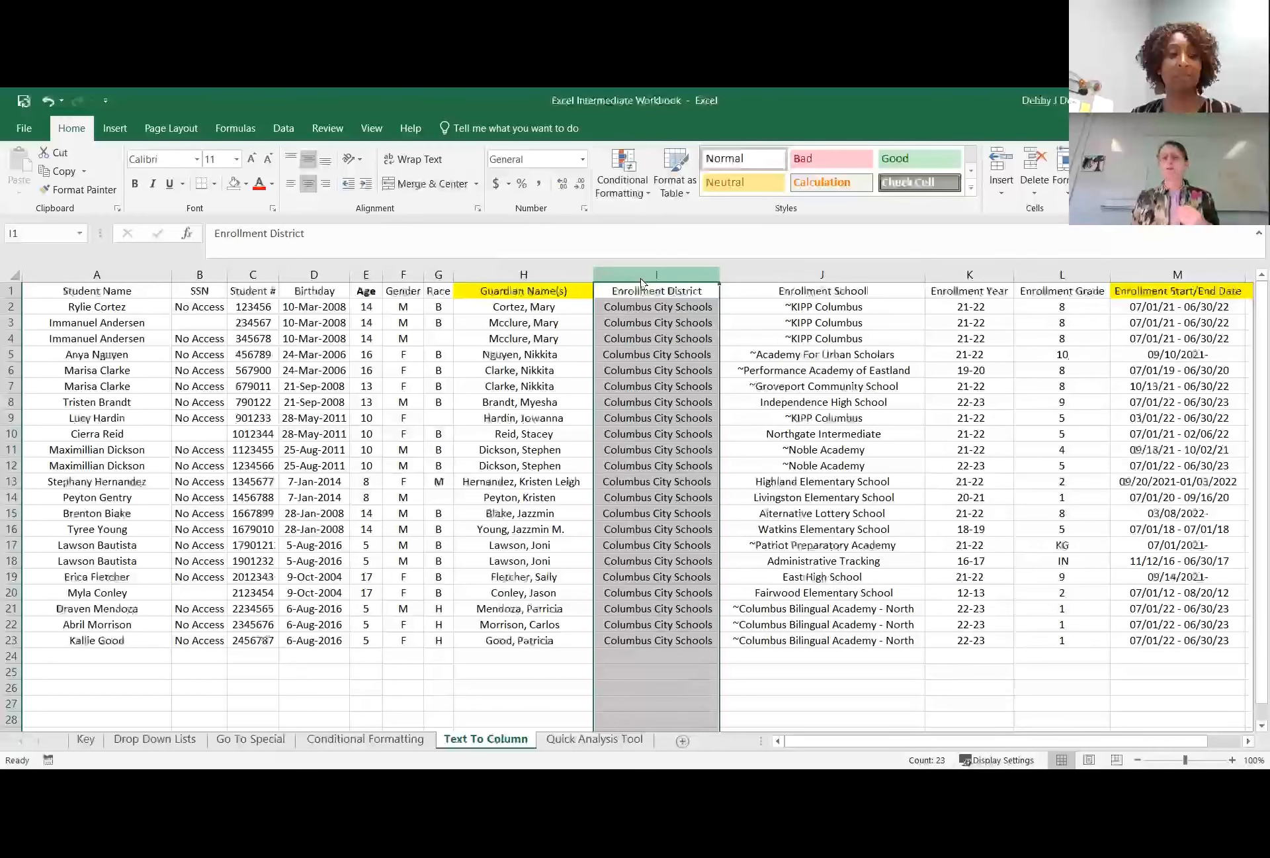
{"action": "right_click", "coordinate": [642, 278]}
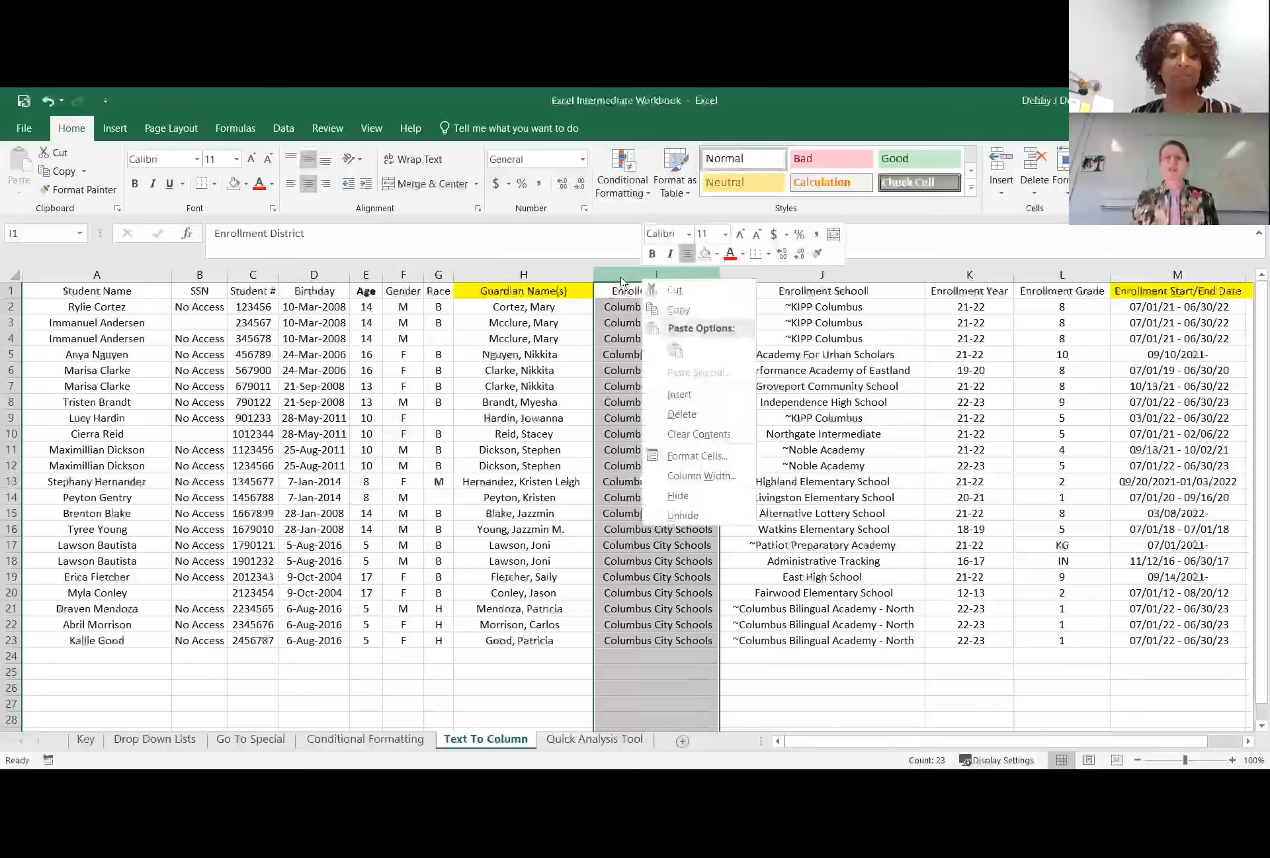
{"action": "left_click", "coordinate": [615, 276]}
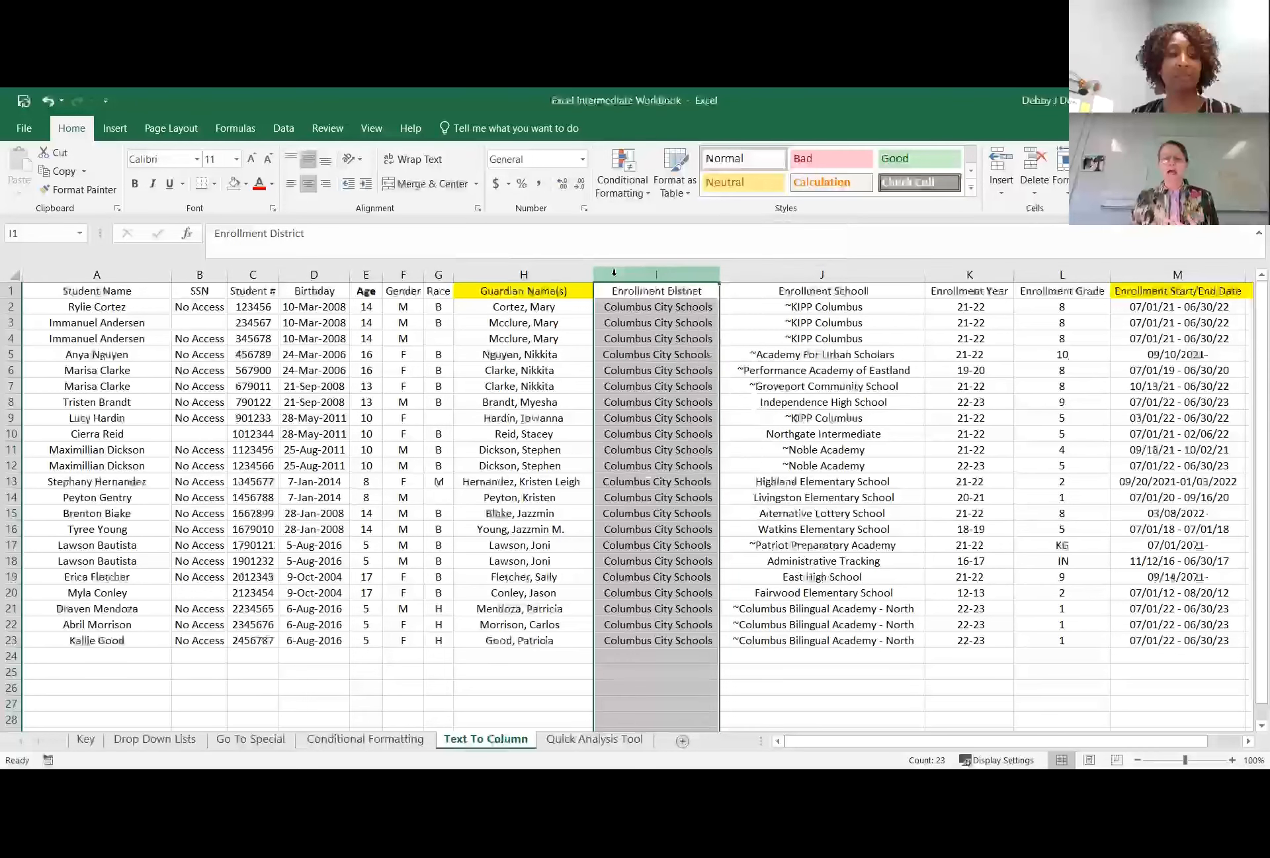
{"action": "right_click", "coordinate": [615, 275]}
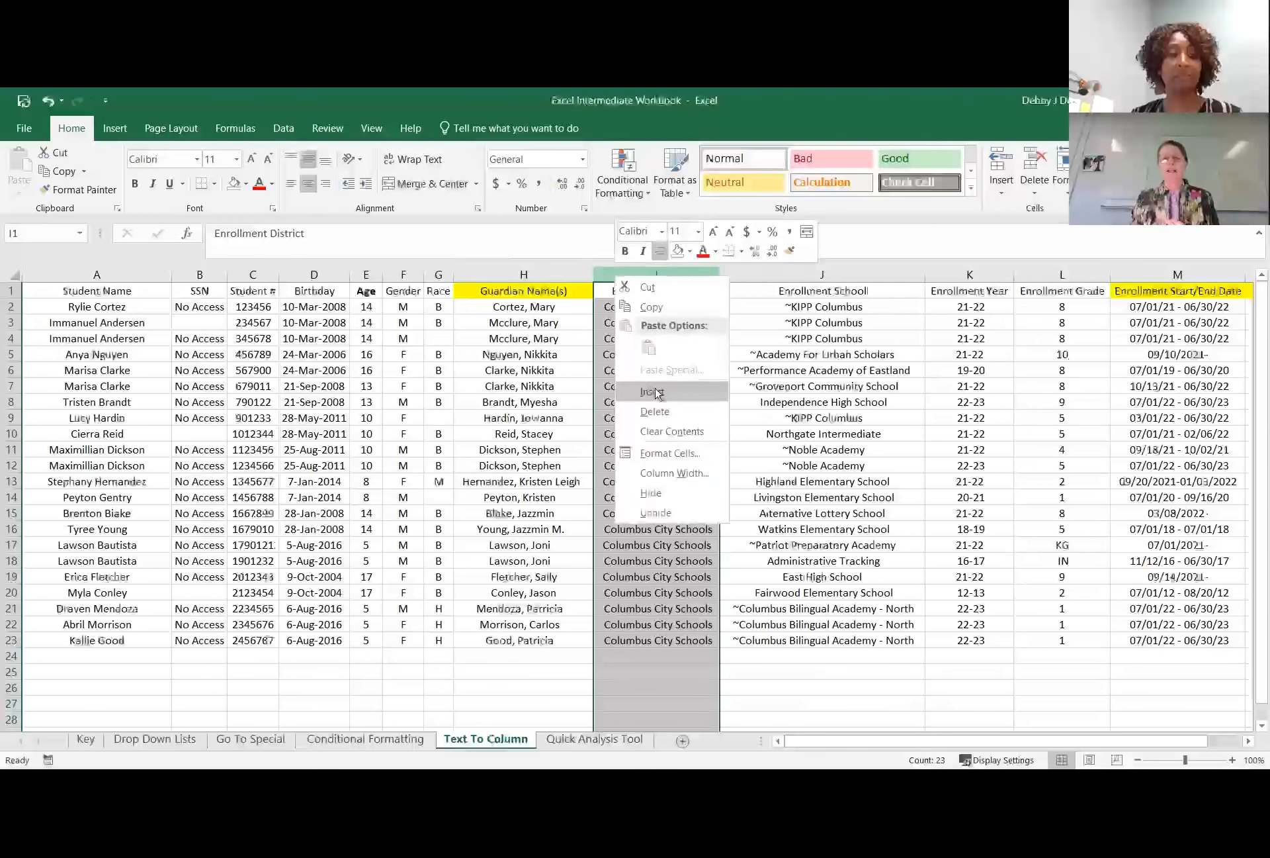
{"action": "left_click", "coordinate": [655, 391]}
{"action": "left_click", "coordinate": [652, 323]}
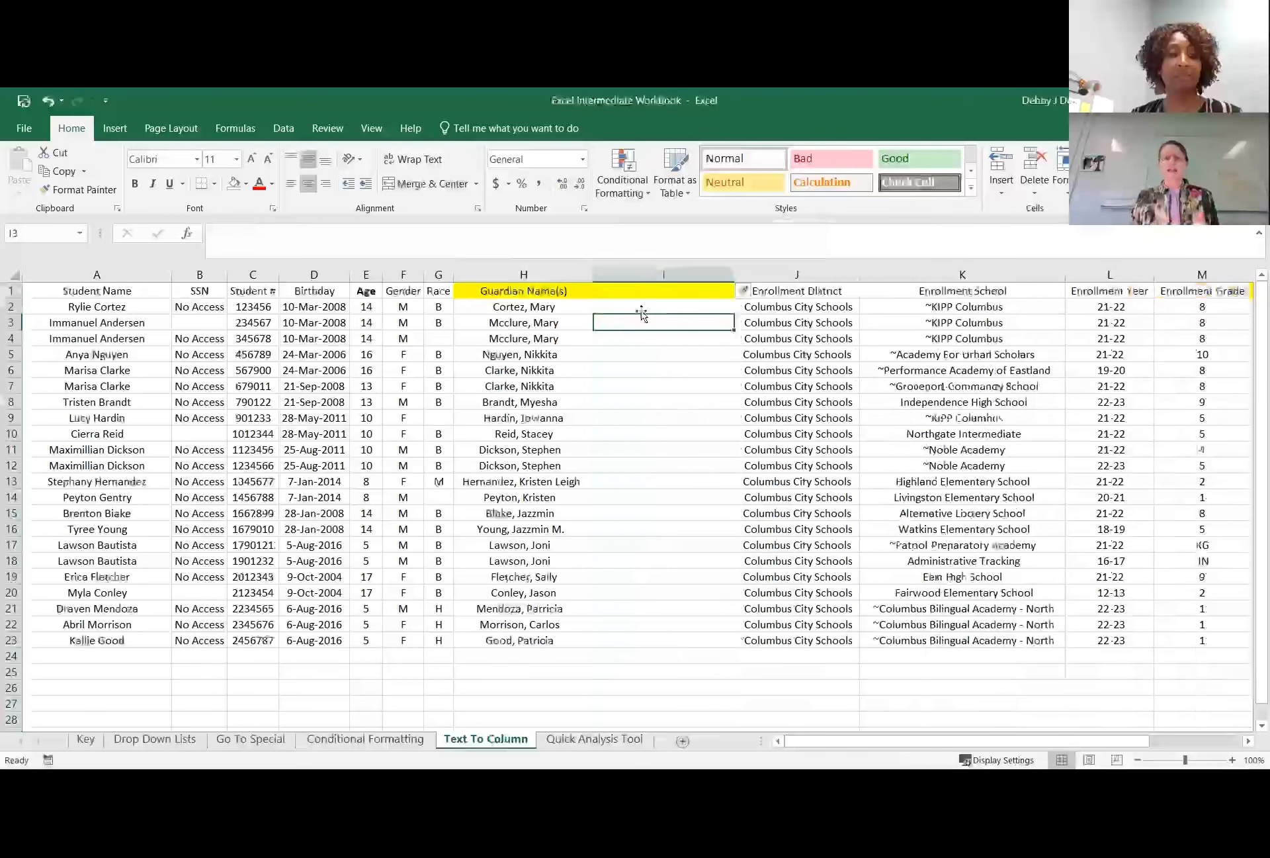
Replace the guardian header in H1 with "Last Name" and enter "First Name" as the header in I1.
{"action": "left_click", "coordinate": [526, 291]}
{"action": "type", "text": "Las"}
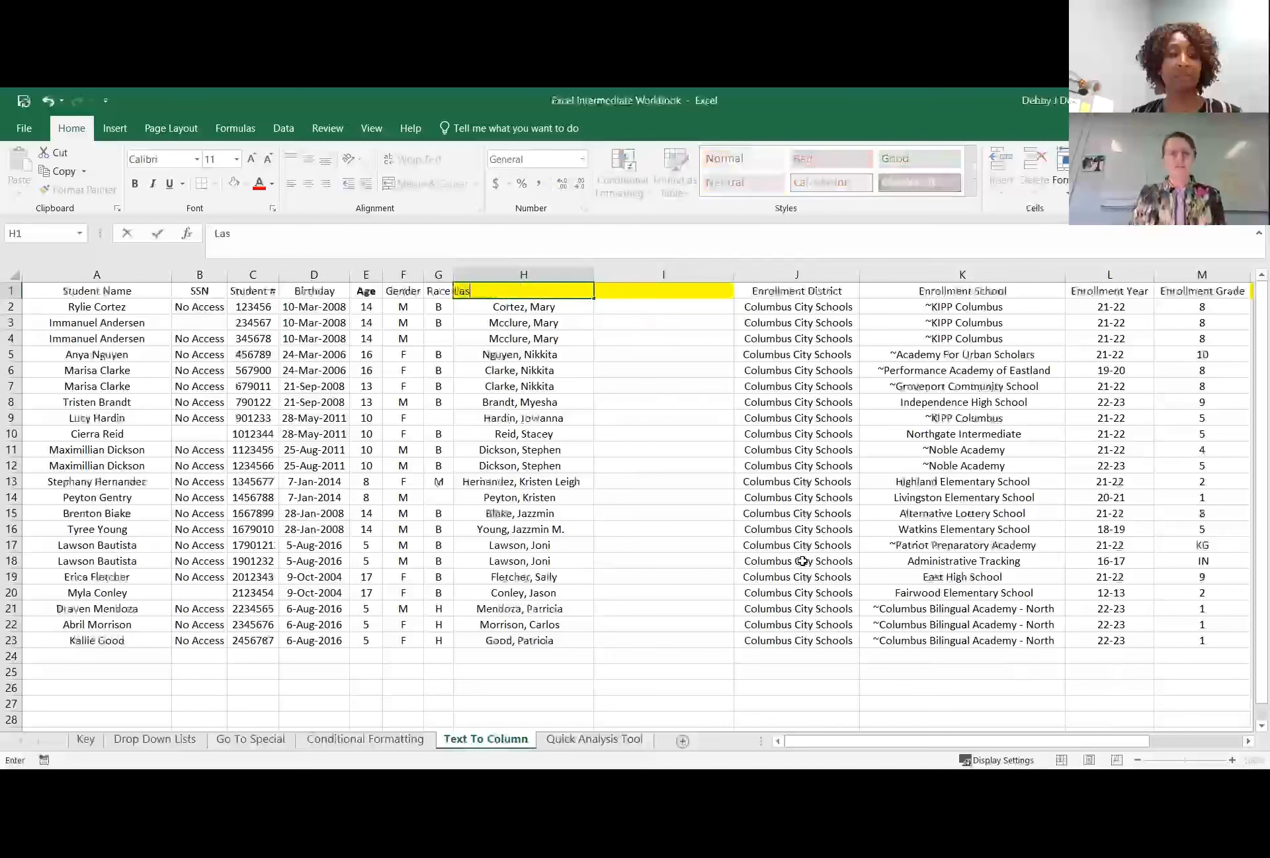
{"action": "type", "text": "t Name"}
{"action": "key", "text": "Tab"}
{"action": "type", "text": "First Name"}
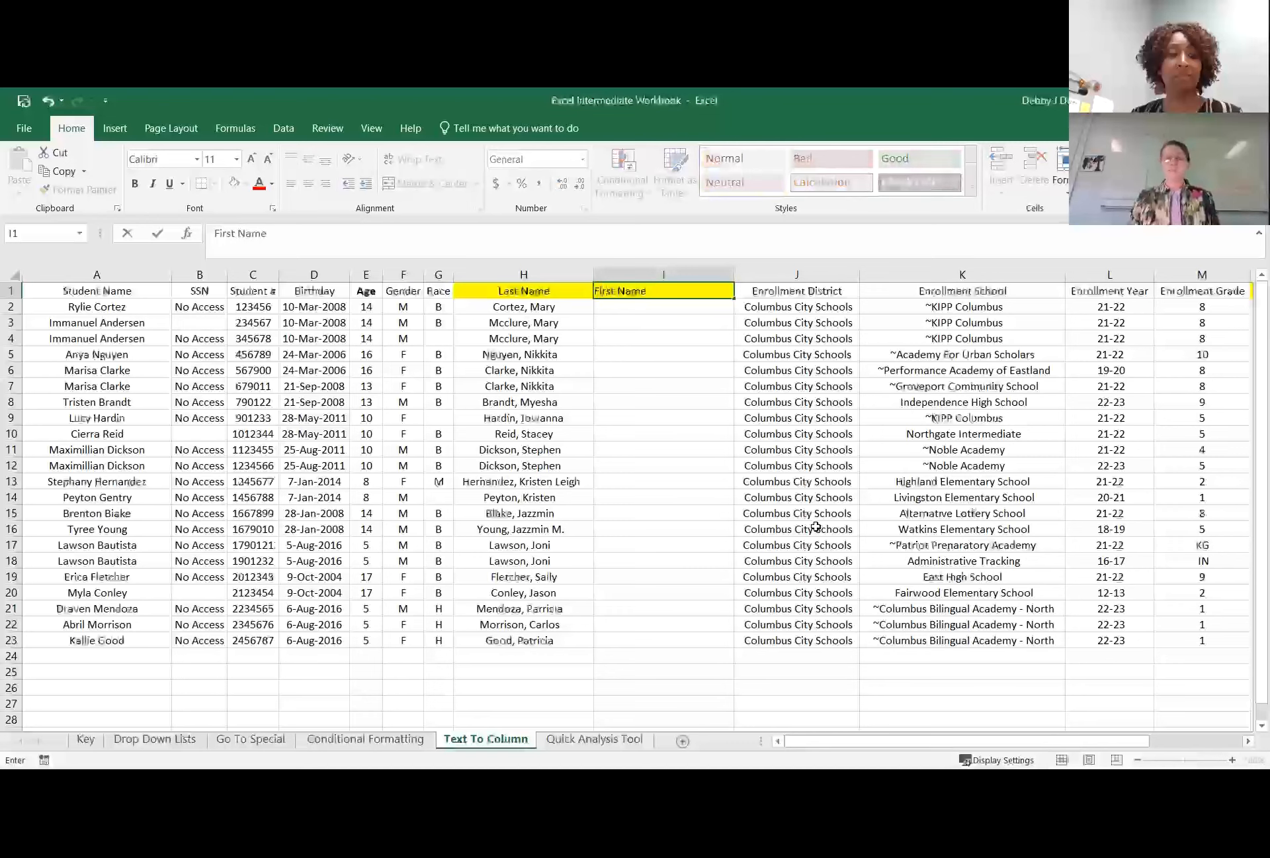
{"action": "left_click", "coordinate": [615, 368]}
{"action": "left_click", "coordinate": [539, 308]}
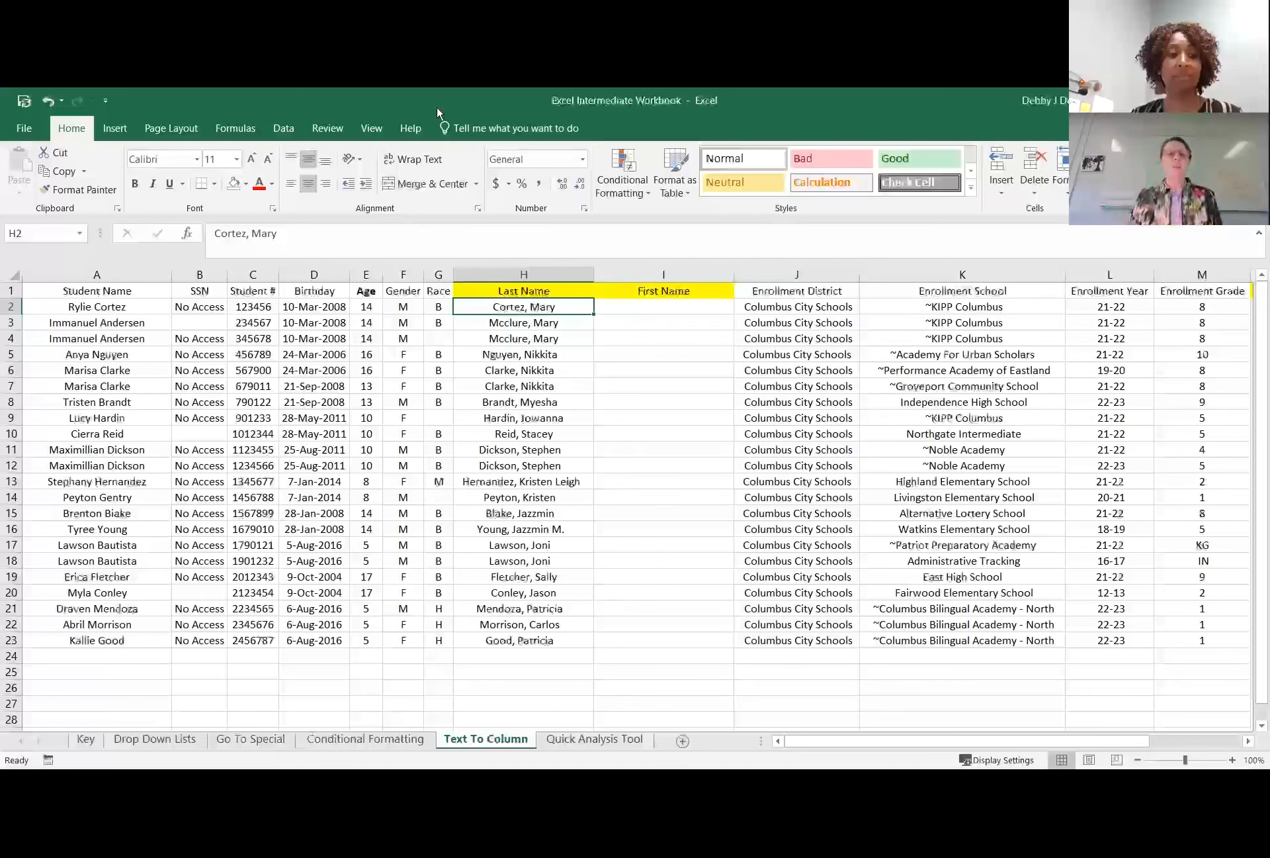
{"action": "left_click", "coordinate": [282, 129]}
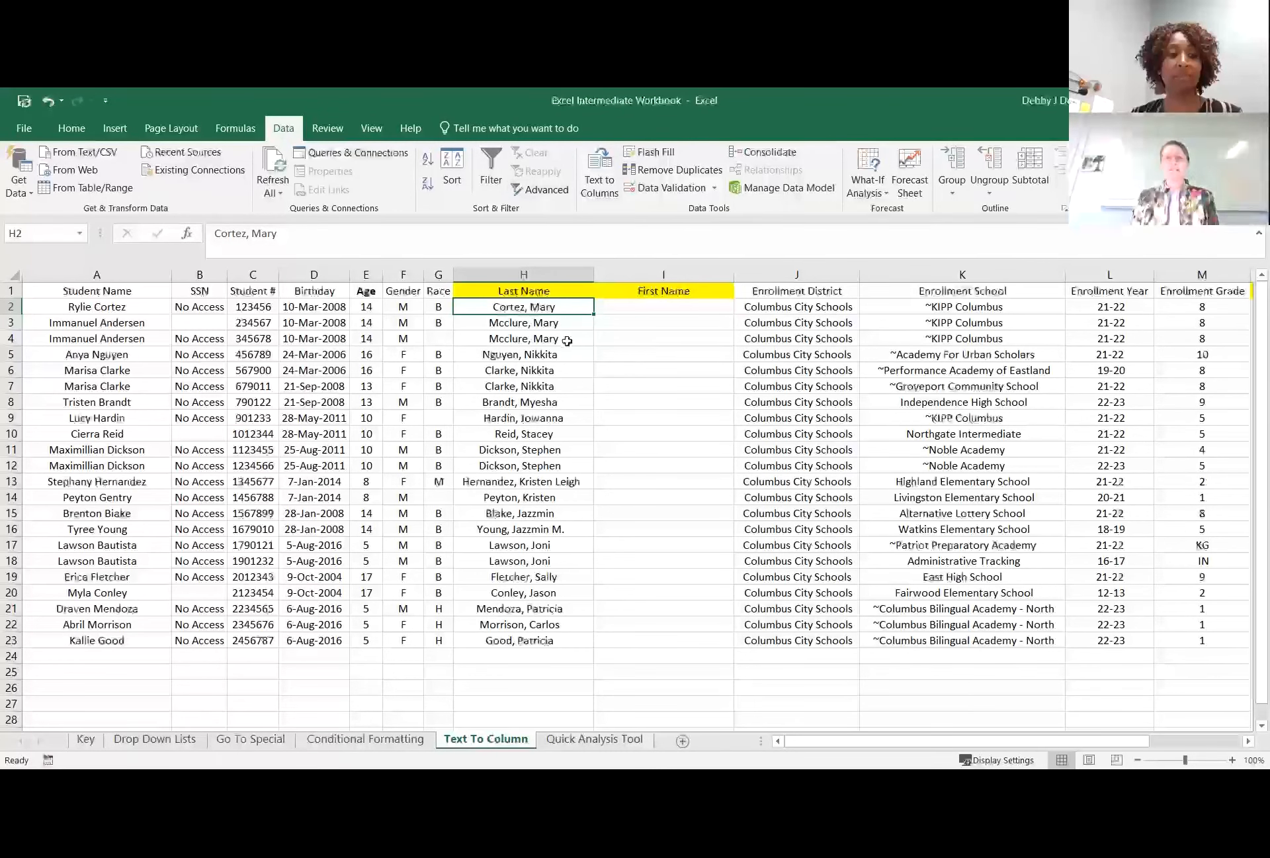
{"action": "left_click", "coordinate": [600, 191]}
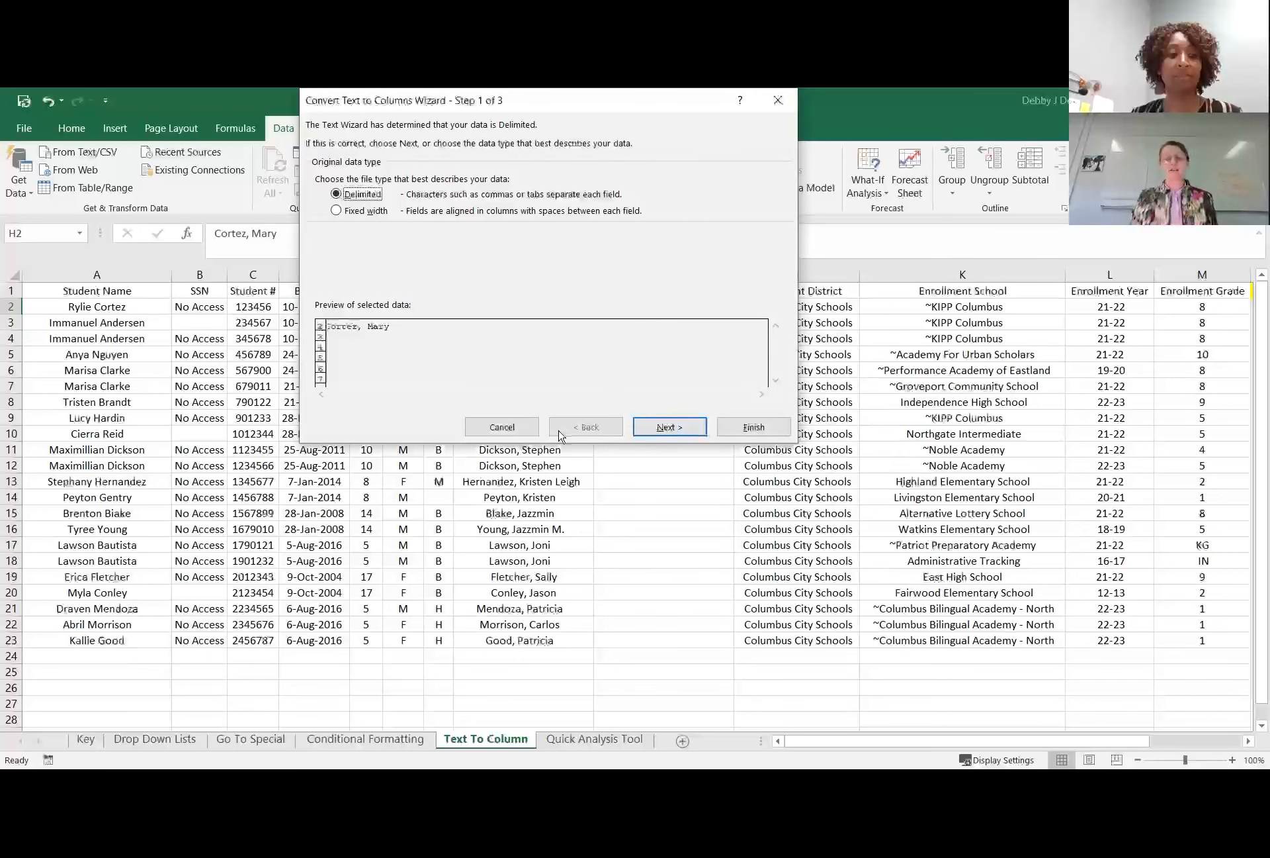
{"action": "left_click", "coordinate": [516, 430]}
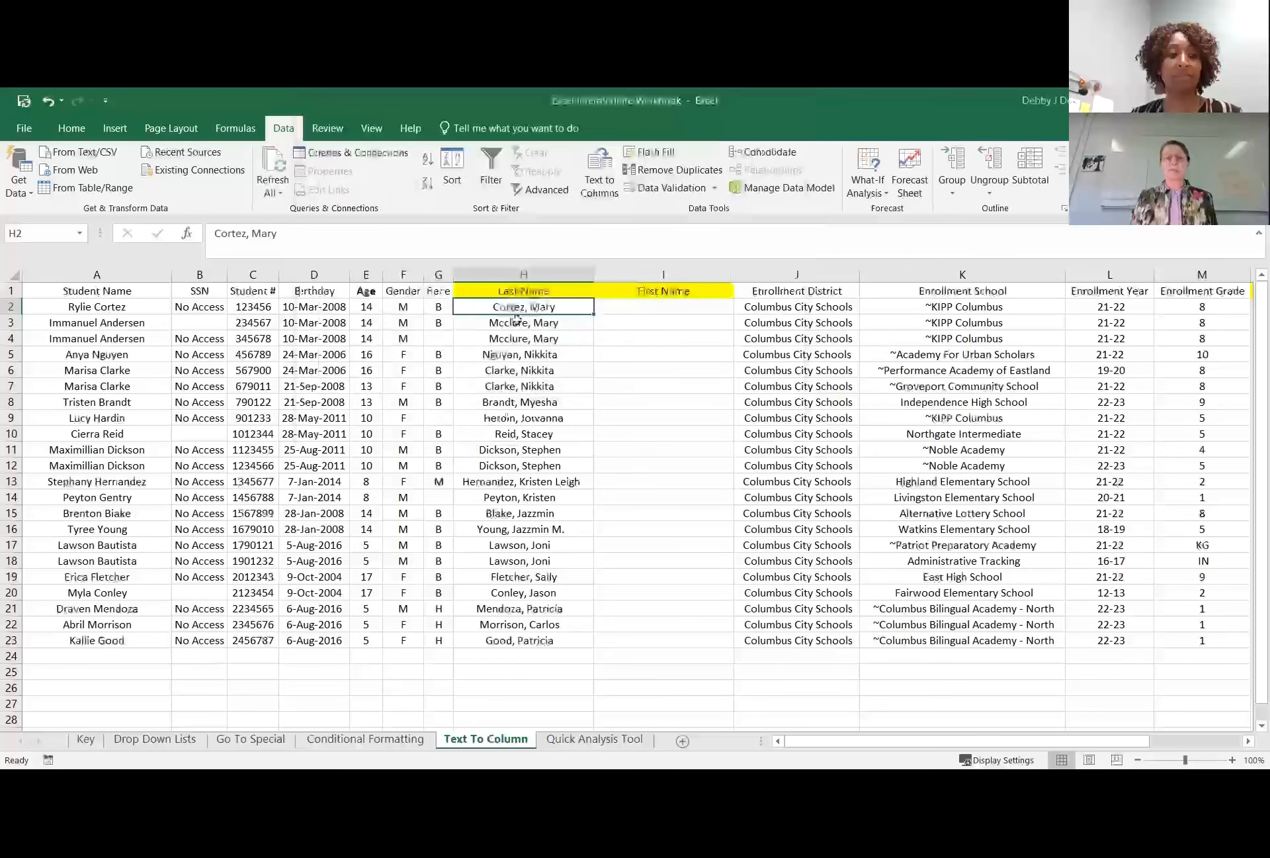
Try a delimited Text to Columns split on all of column H, previewing comma with and without space as delimiters, and cancel the conversion.
{"action": "left_click", "coordinate": [509, 272]}
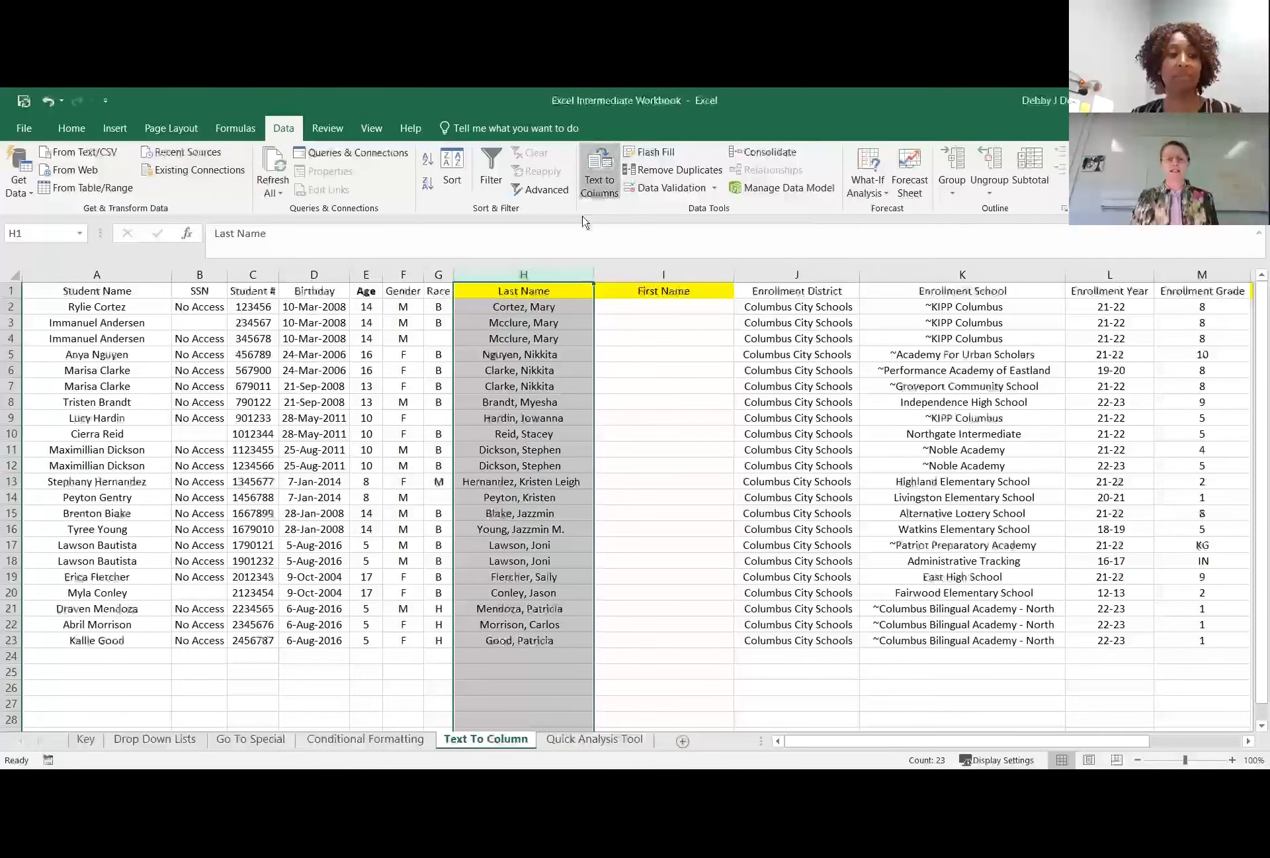
{"action": "left_click", "coordinate": [594, 185]}
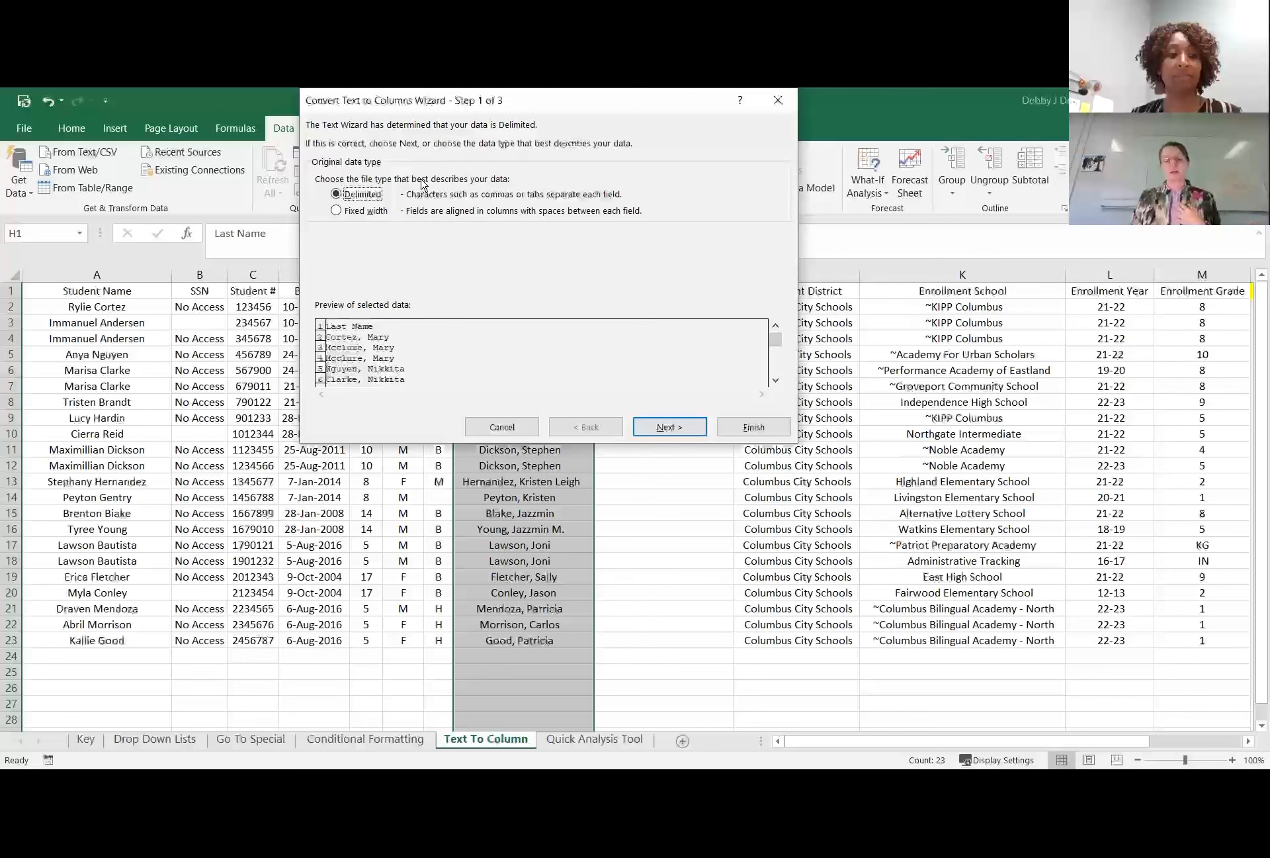
{"action": "left_click", "coordinate": [369, 194]}
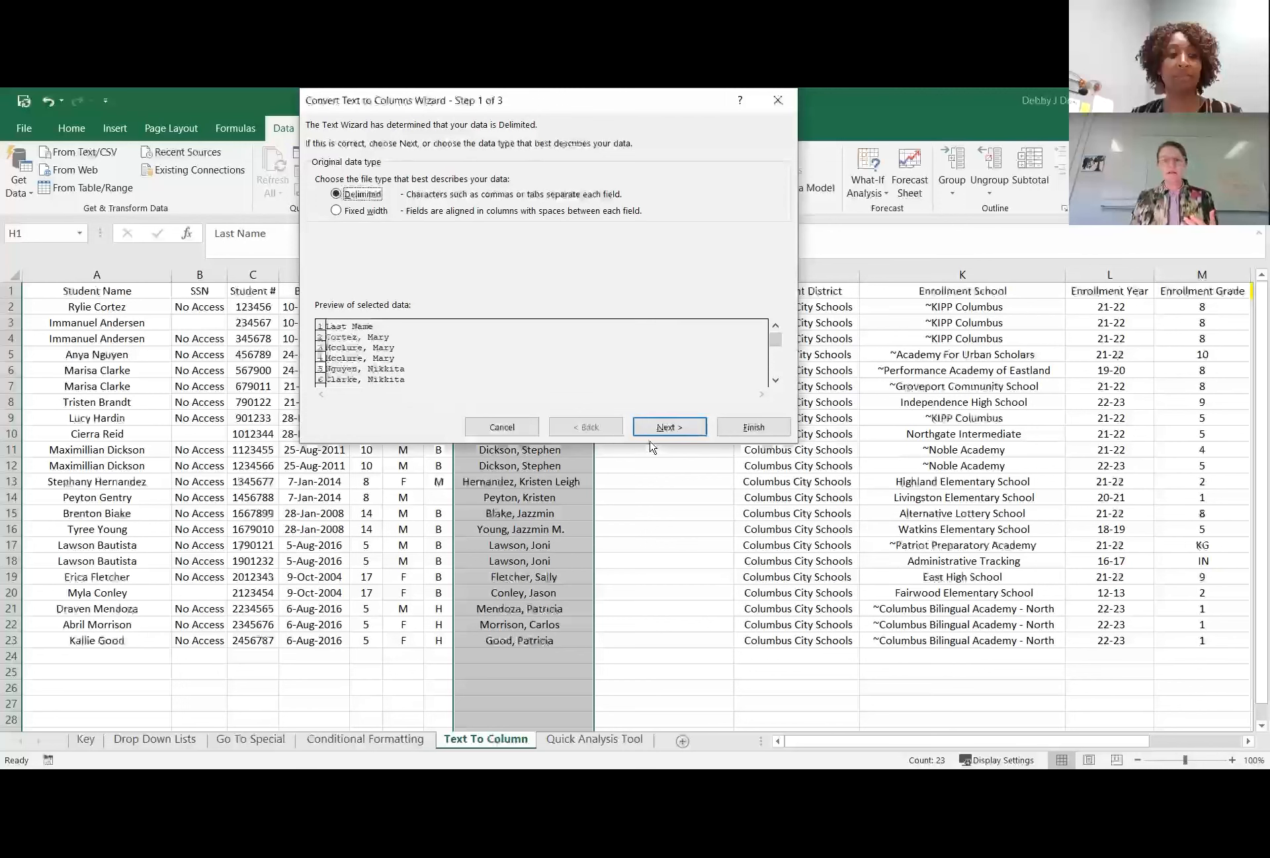
{"action": "left_click", "coordinate": [670, 427]}
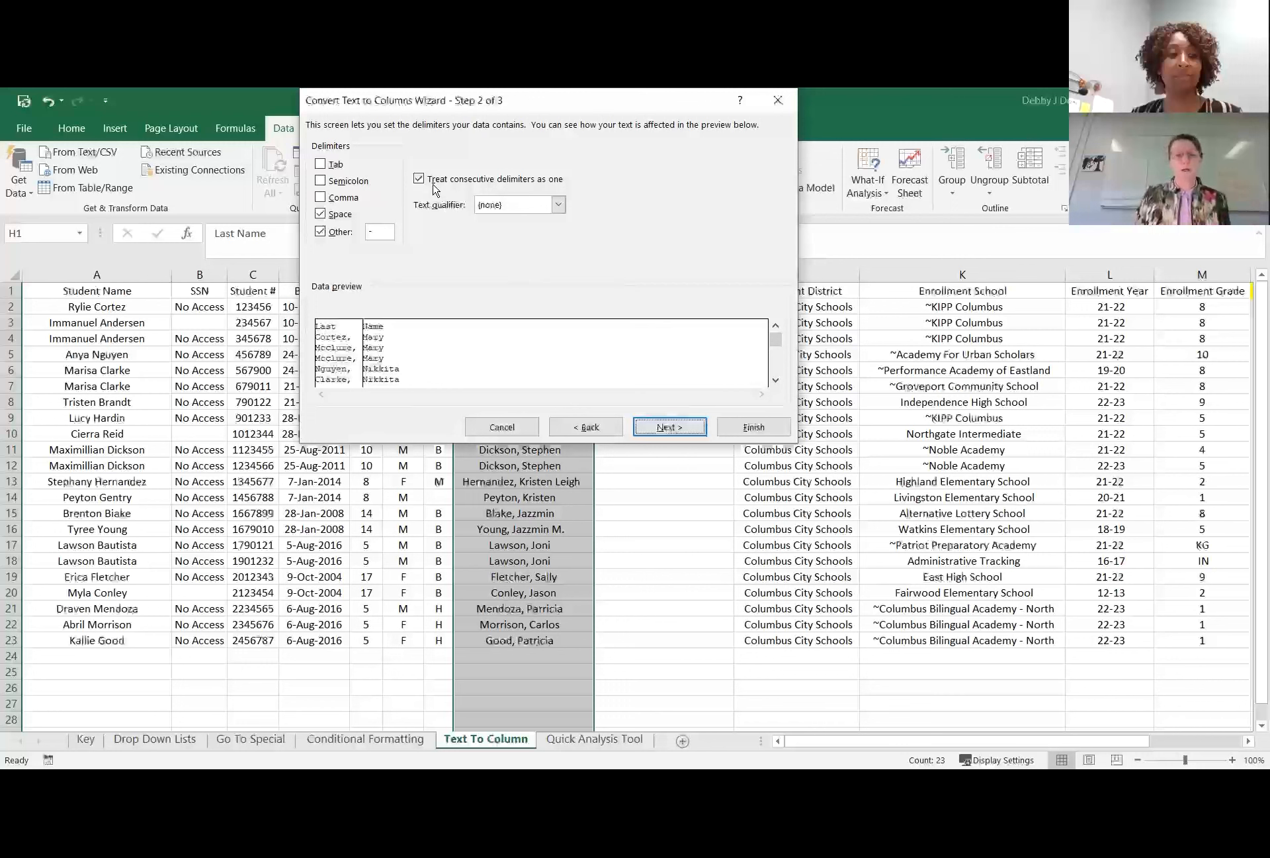
{"action": "left_click", "coordinate": [322, 215]}
{"action": "left_click", "coordinate": [326, 233]}
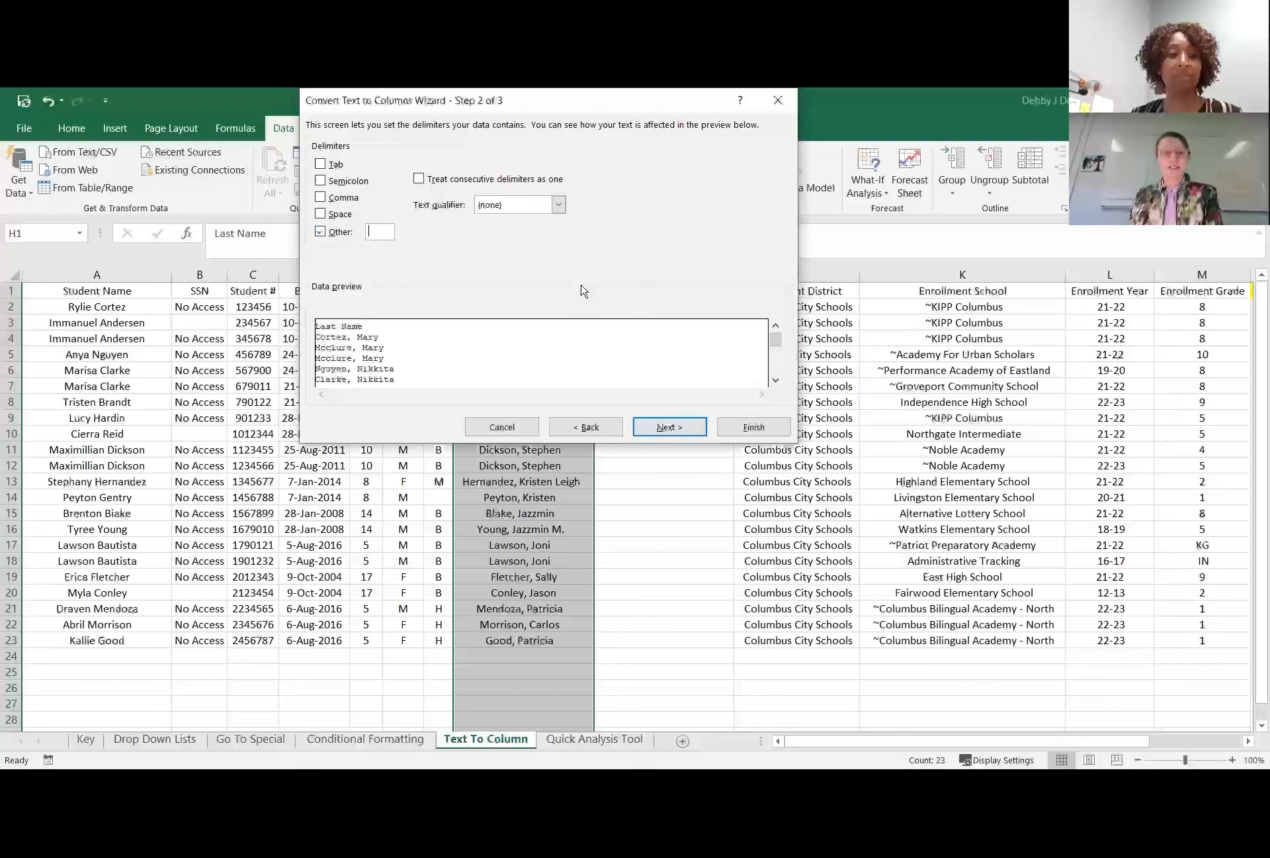
{"action": "left_click", "coordinate": [319, 231]}
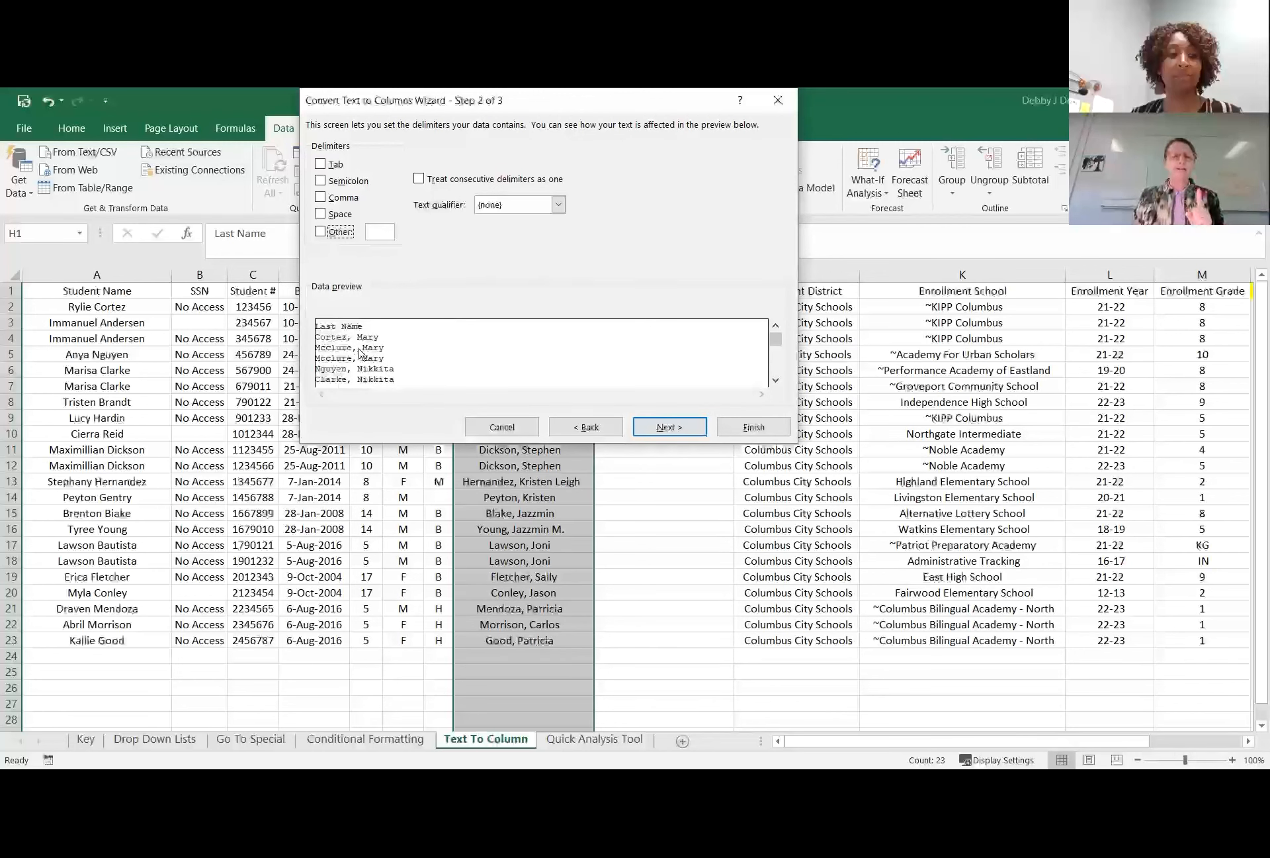
{"action": "left_click", "coordinate": [321, 198]}
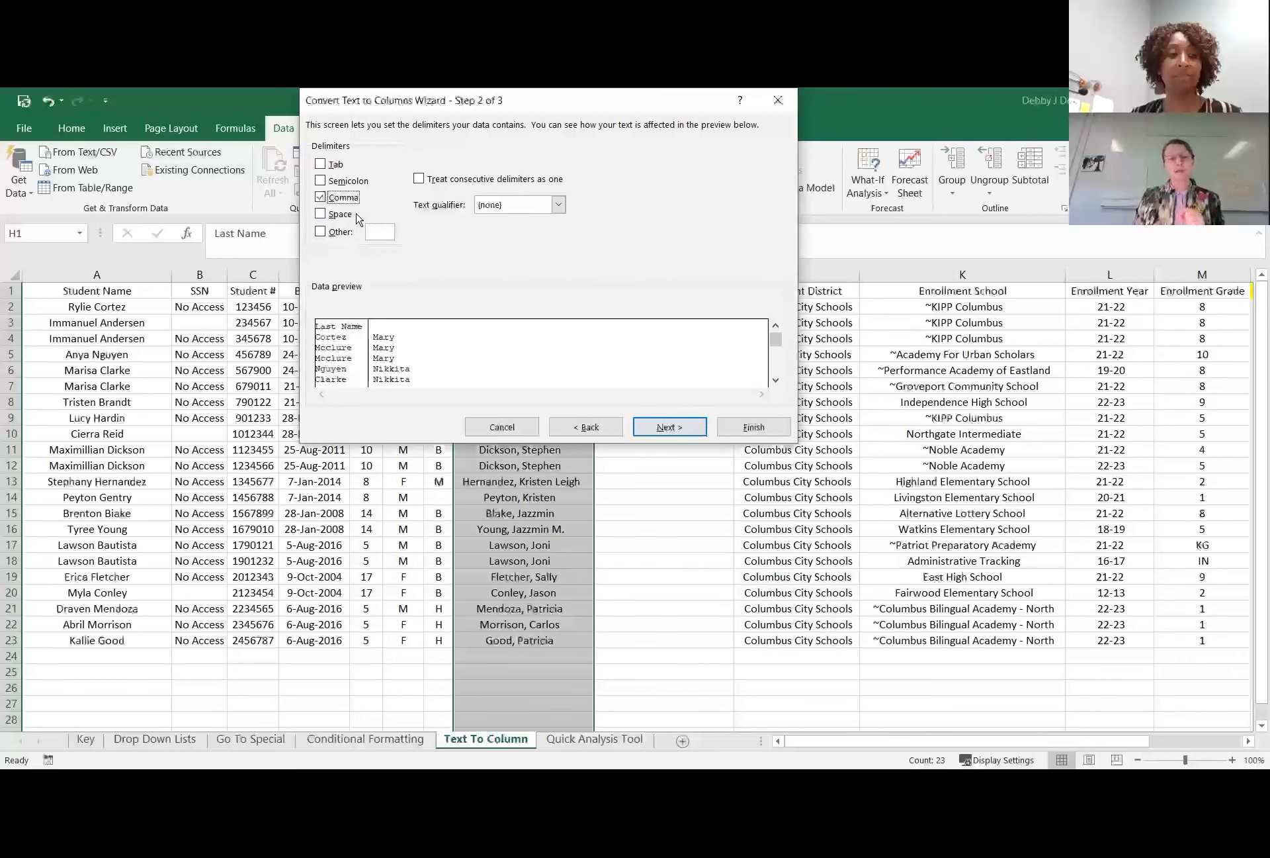
{"action": "left_click", "coordinate": [320, 216]}
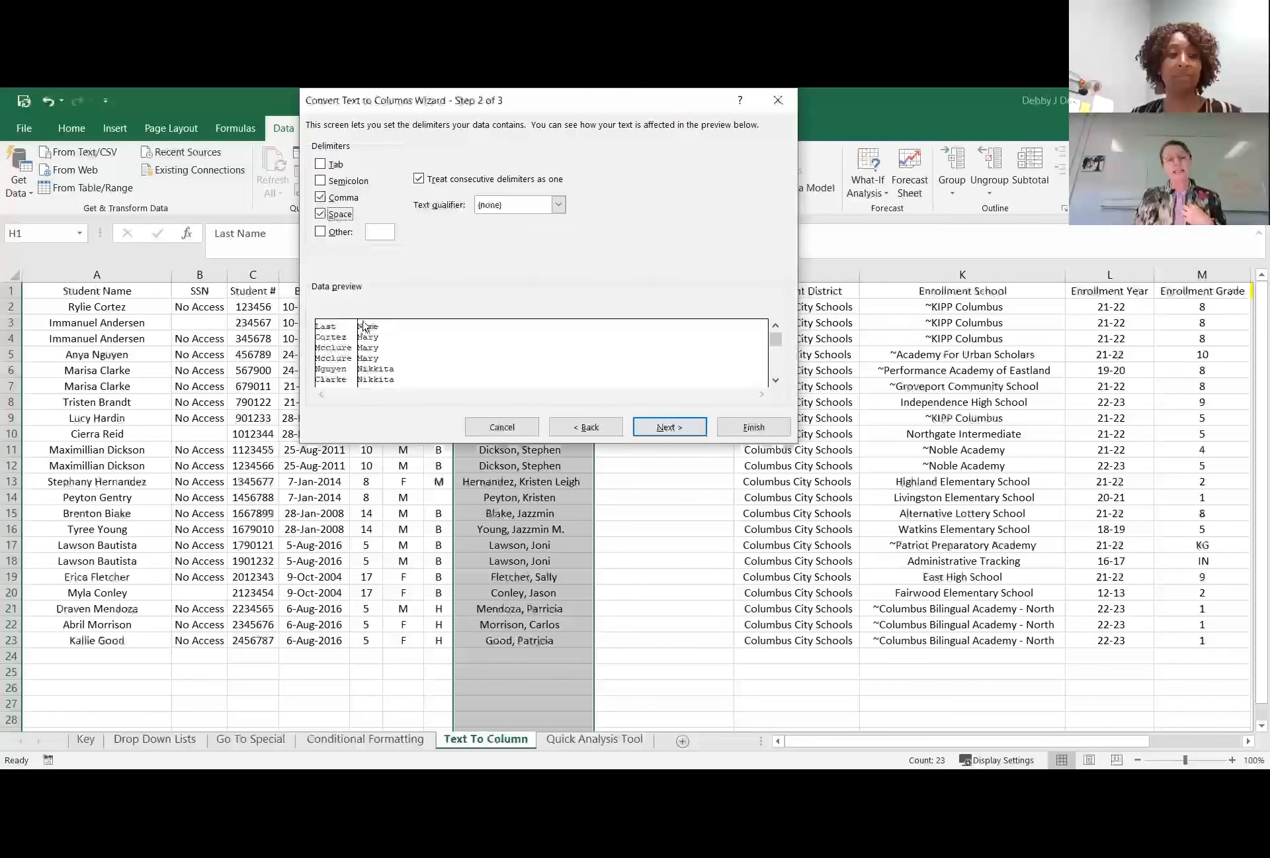
{"action": "left_click", "coordinate": [321, 214]}
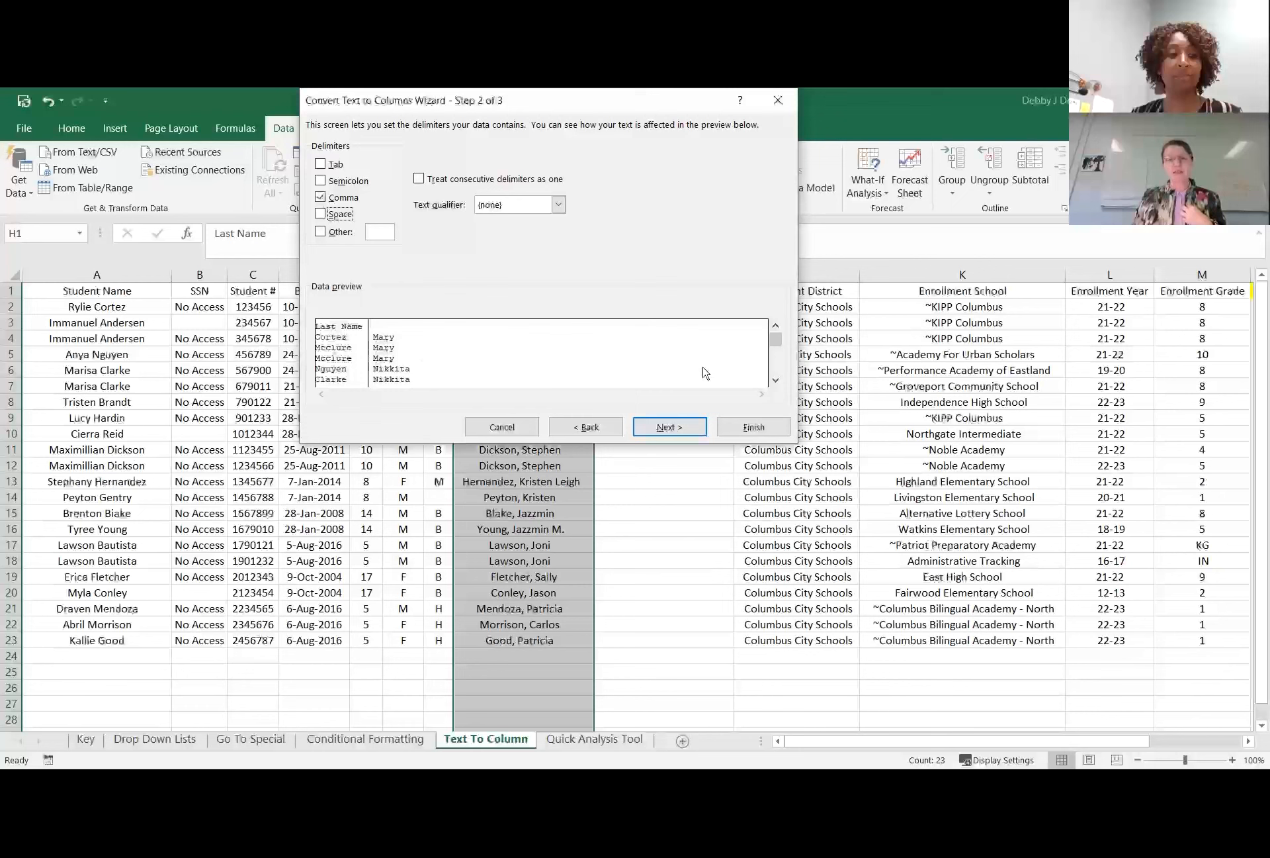
{"action": "left_click", "coordinate": [502, 428]}
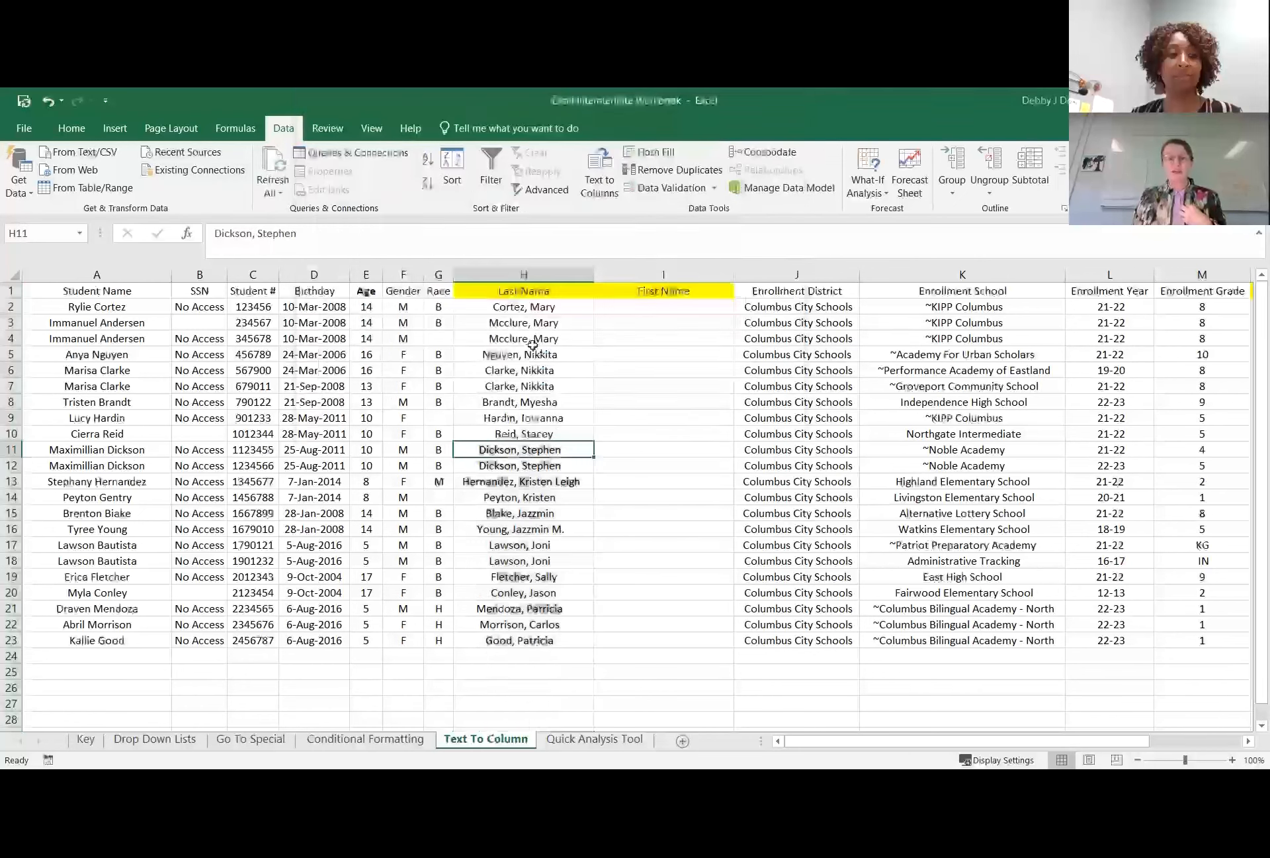
Start a delimited Text to Columns split on the guardian names in H2:H23, with comma and space as delimiters.
{"action": "left_click", "coordinate": [489, 273]}
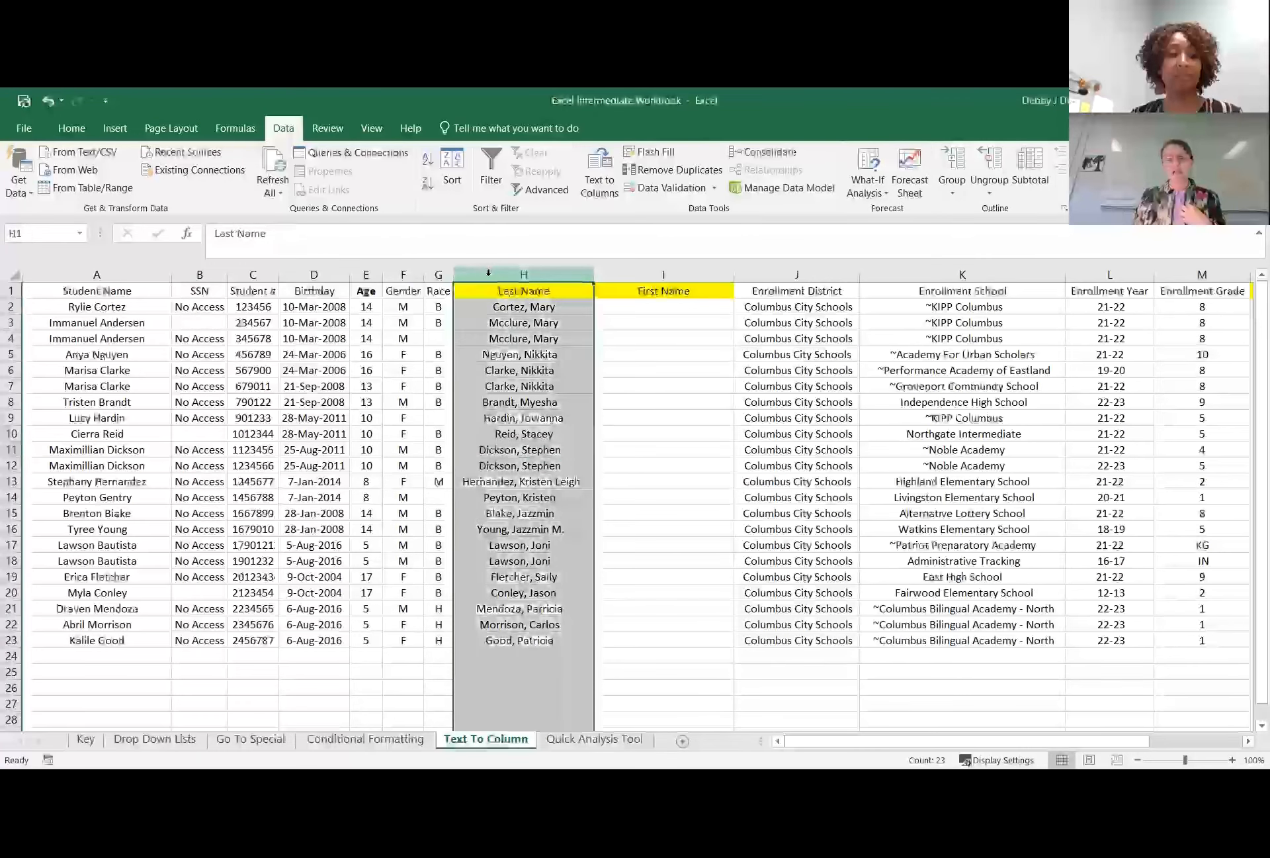
{"action": "left_click_drag", "start_coordinate": [501, 307], "coordinate": [520, 642]}
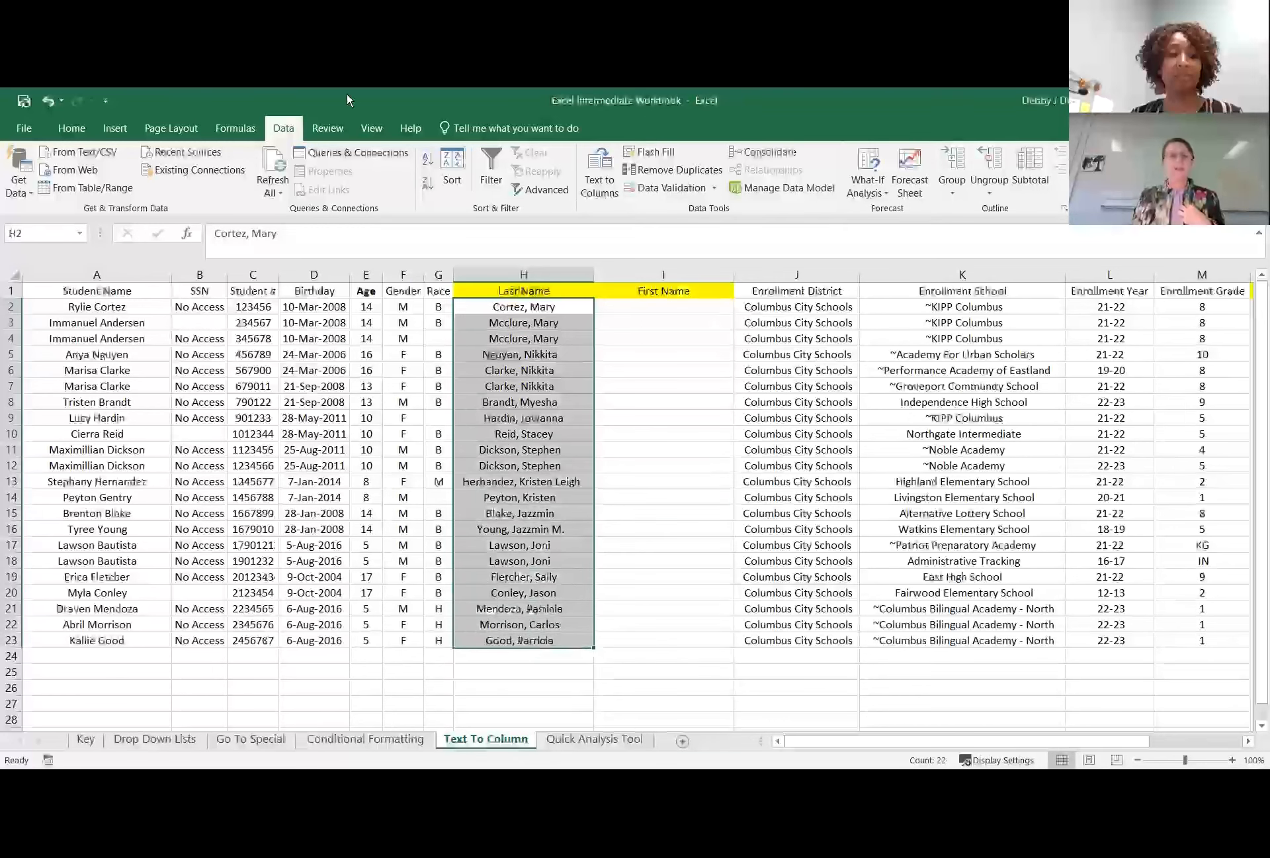
{"action": "left_click", "coordinate": [598, 193]}
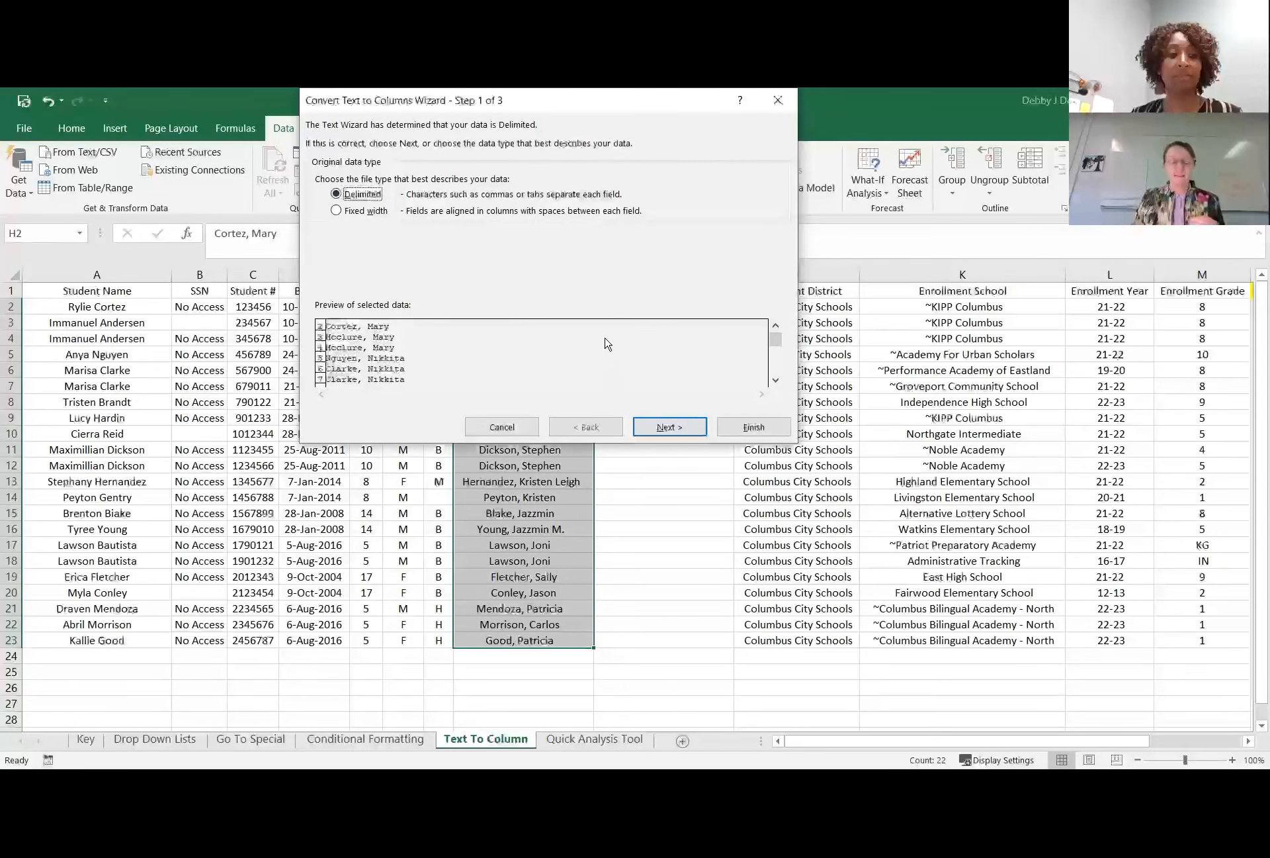
{"action": "left_click", "coordinate": [667, 425]}
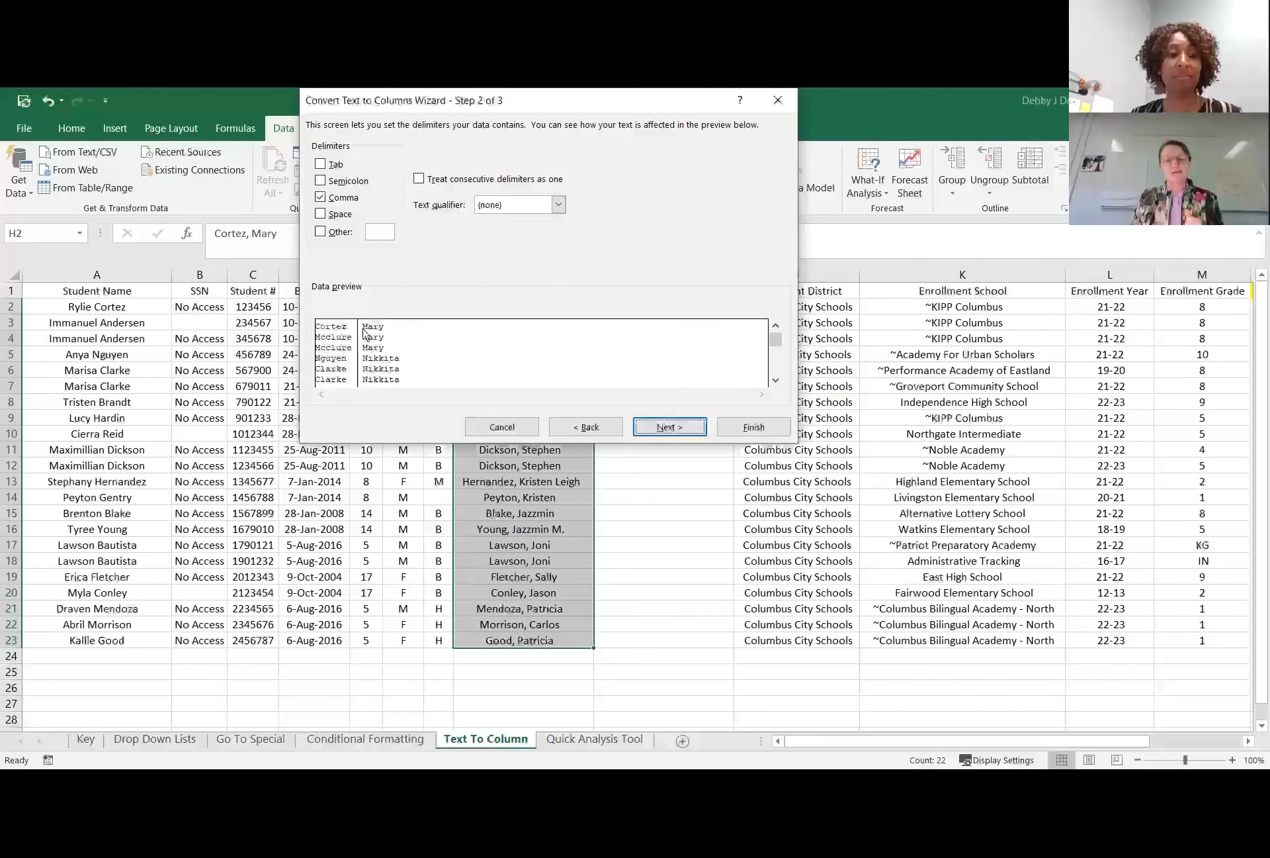
{"action": "left_click", "coordinate": [321, 216]}
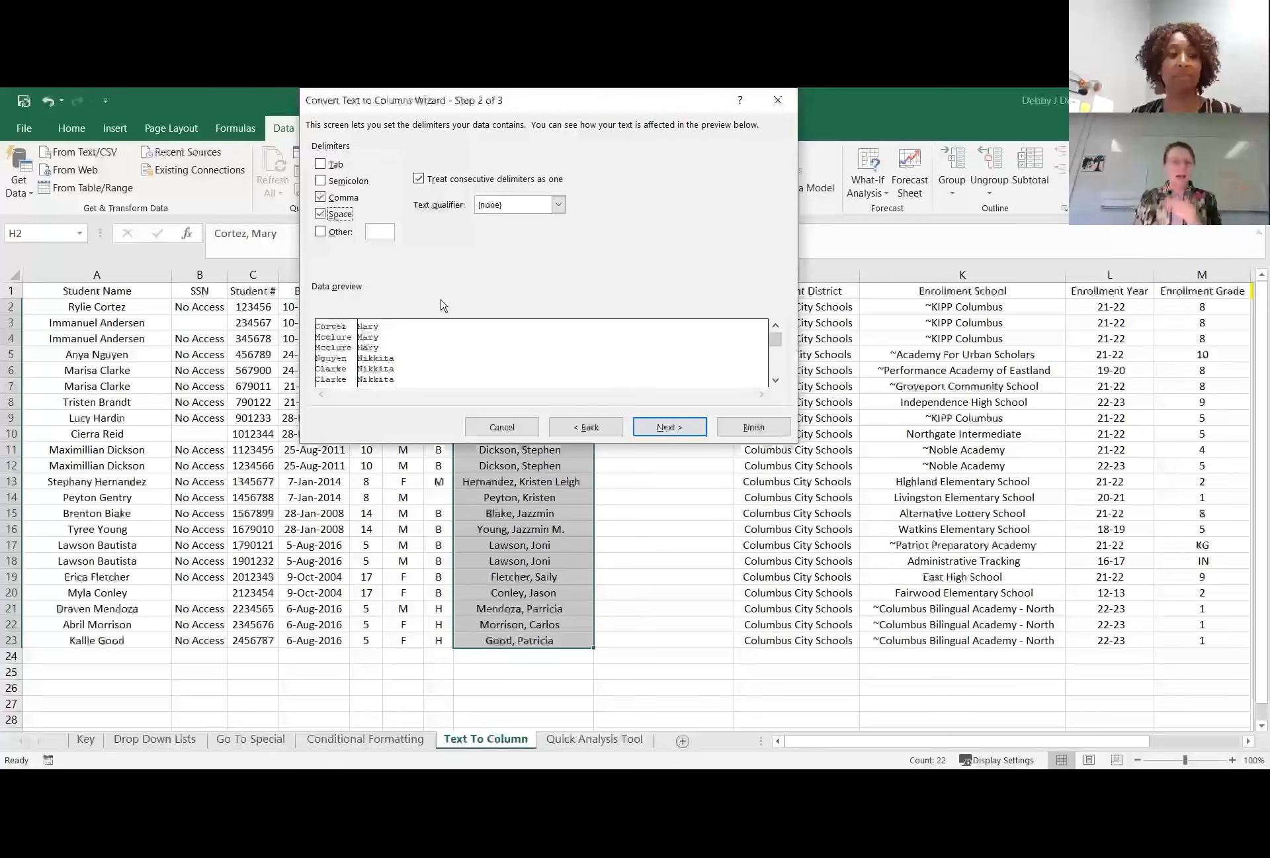
{"action": "left_click", "coordinate": [319, 215]}
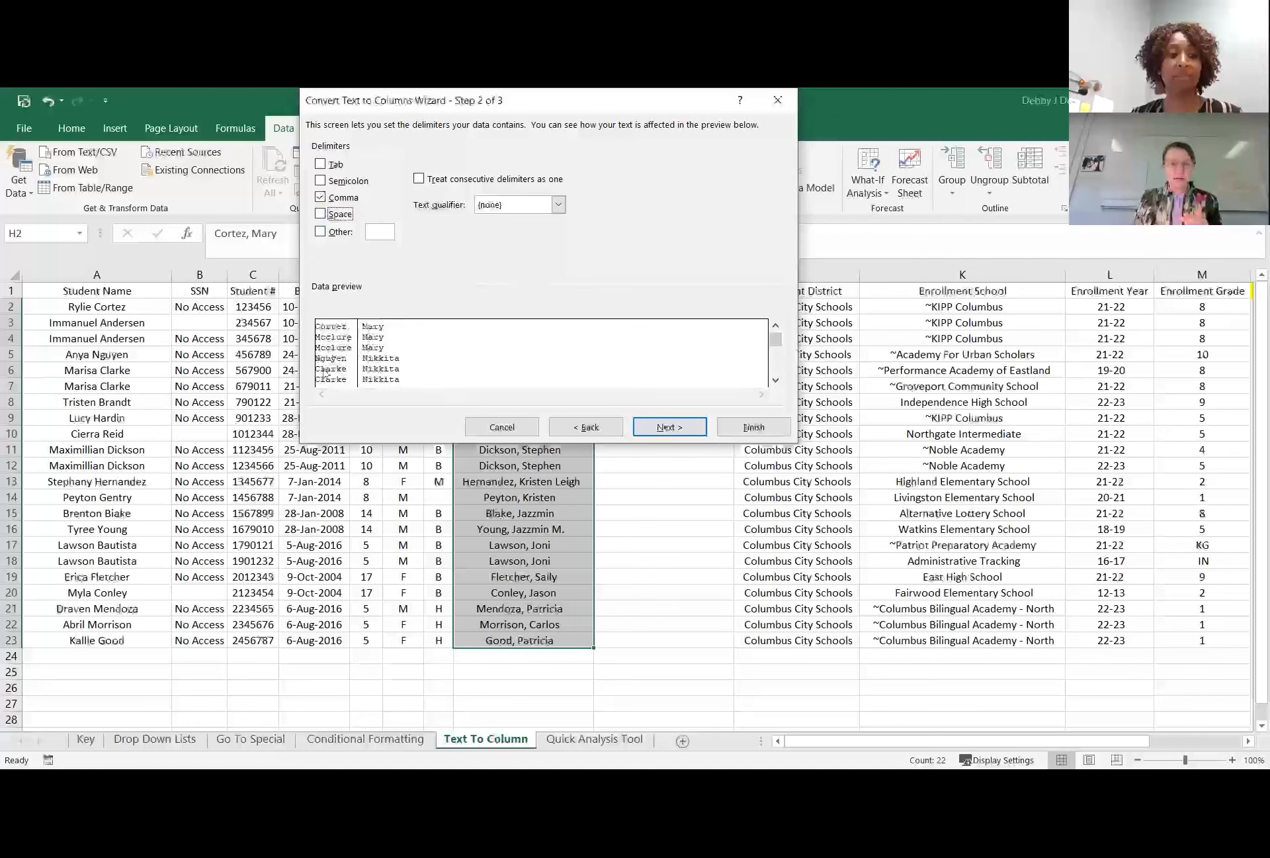
{"action": "left_click", "coordinate": [321, 215]}
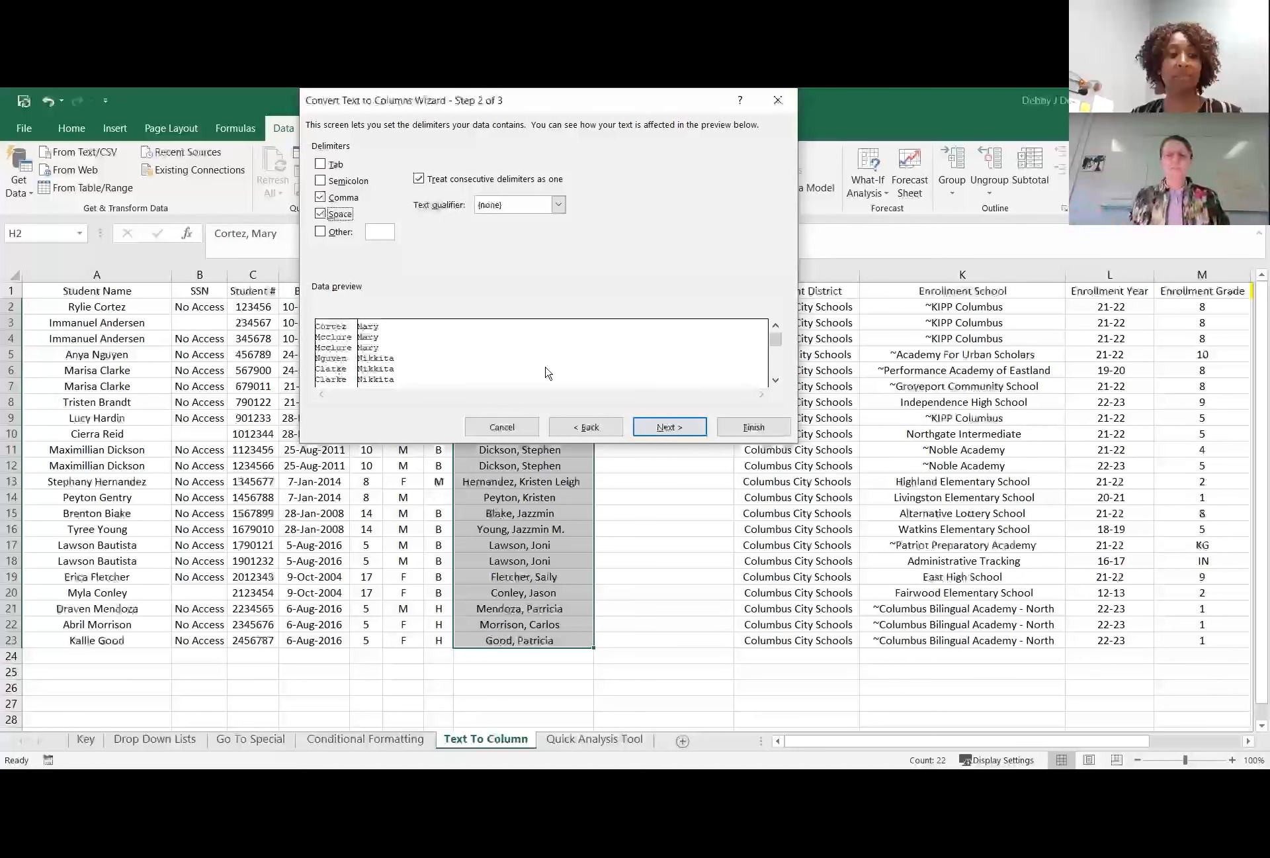
Try sending the split names to destination H2:I23, replacing the existing data, and undo the conversion.
{"action": "left_click", "coordinate": [668, 431]}
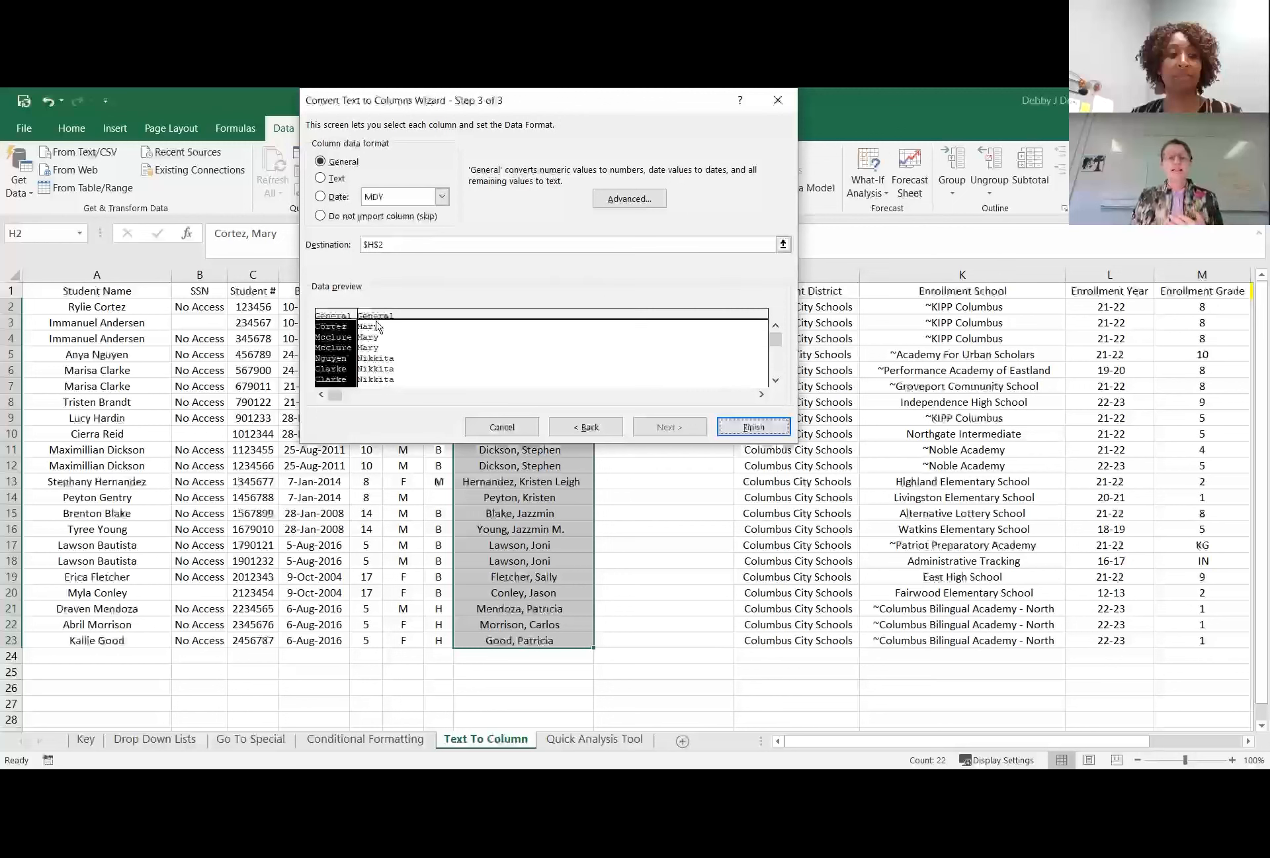
{"action": "left_click", "coordinate": [783, 245]}
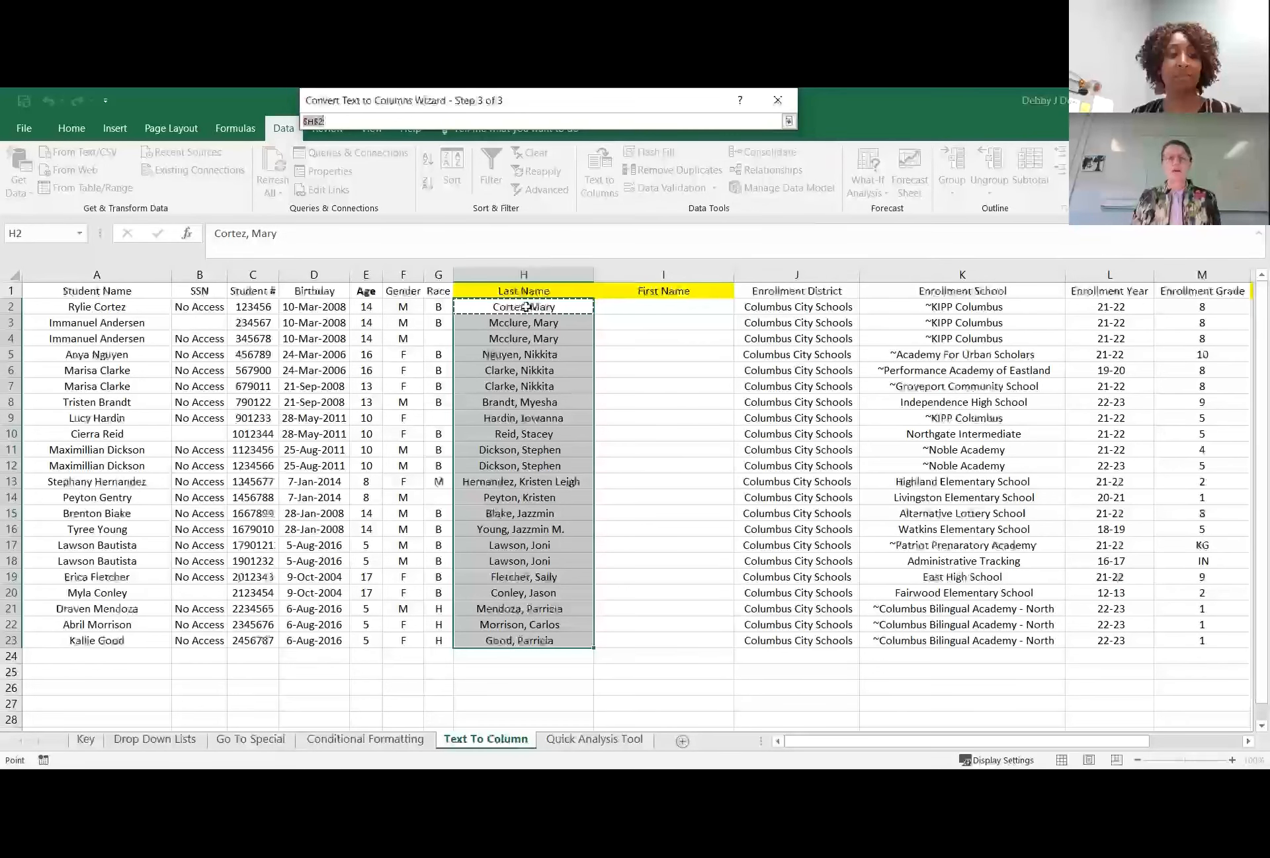
{"action": "left_click", "coordinate": [651, 308]}
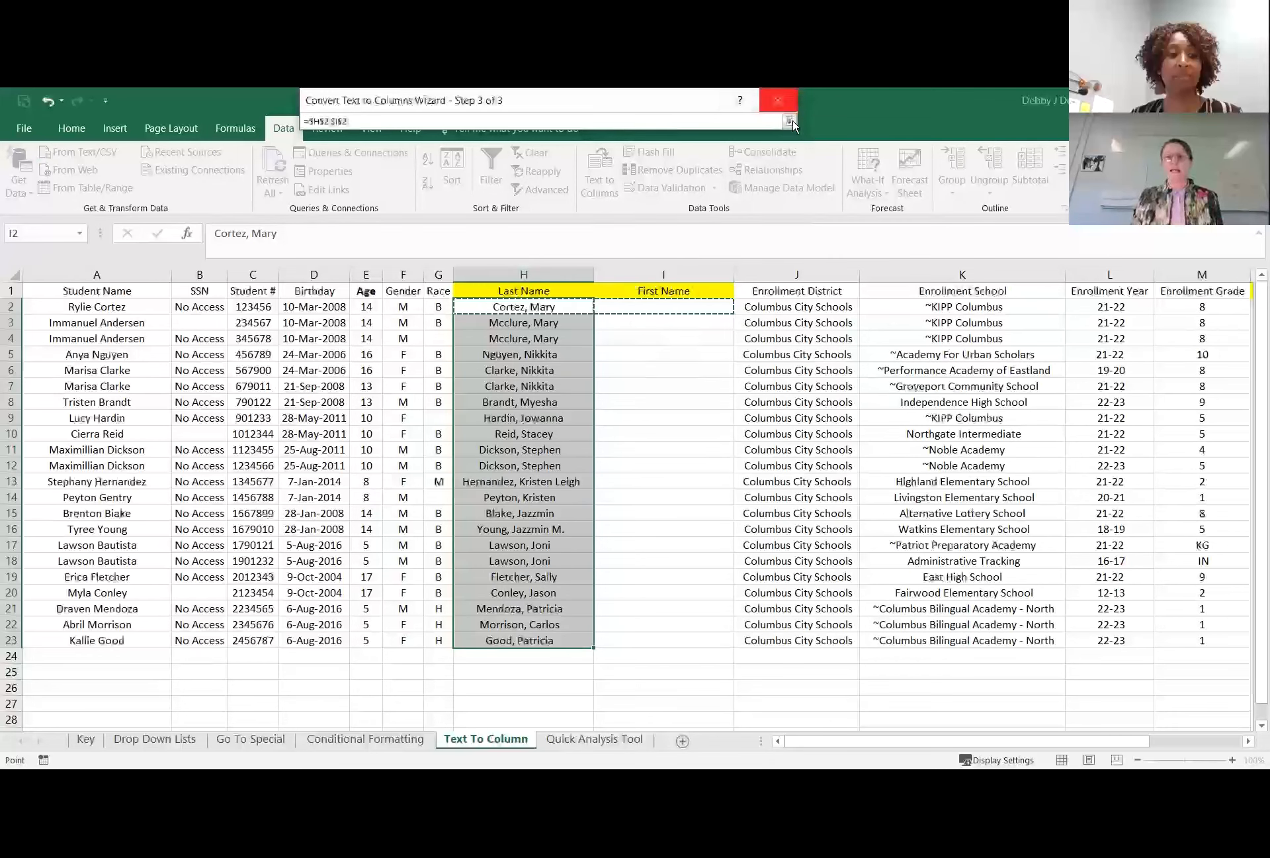
{"action": "left_click", "coordinate": [556, 306]}
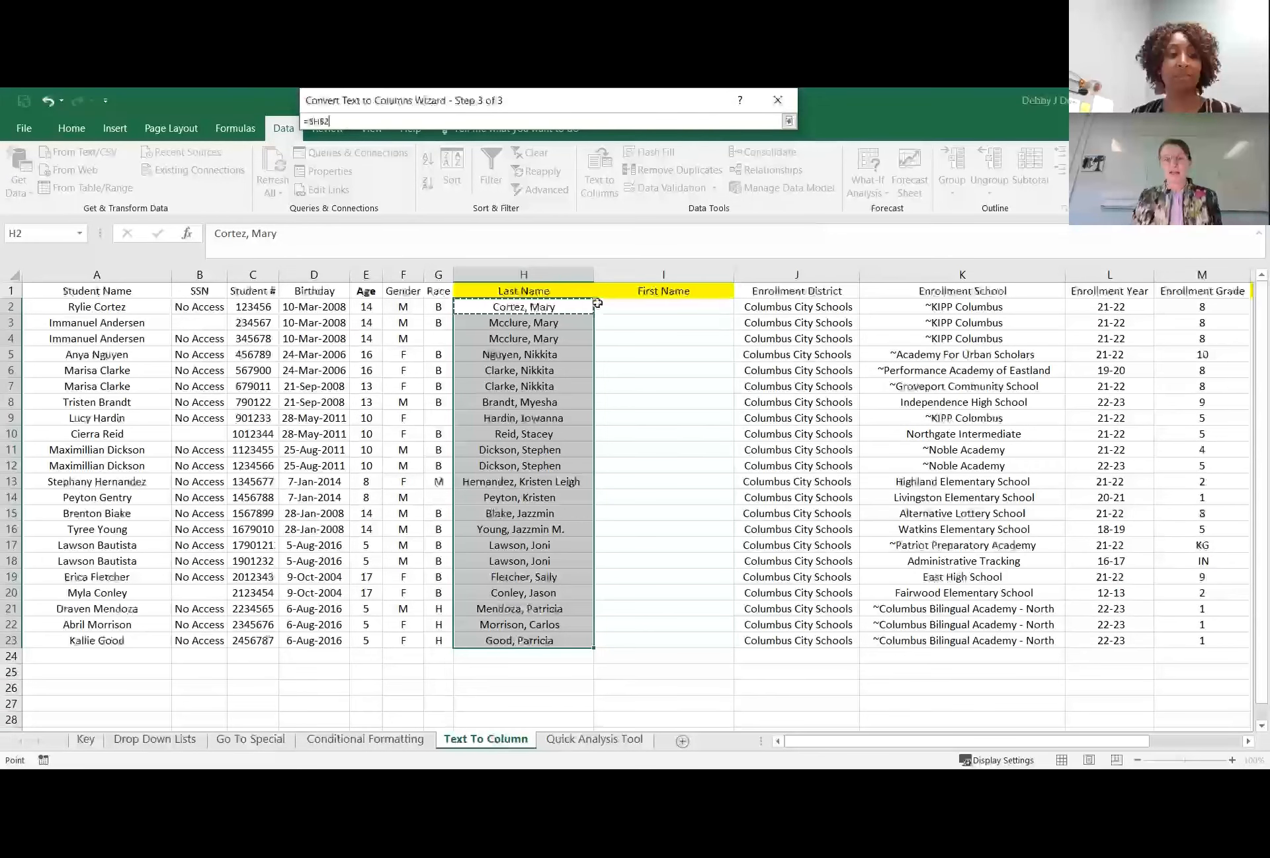
{"action": "type", "text": ":$I$23"}
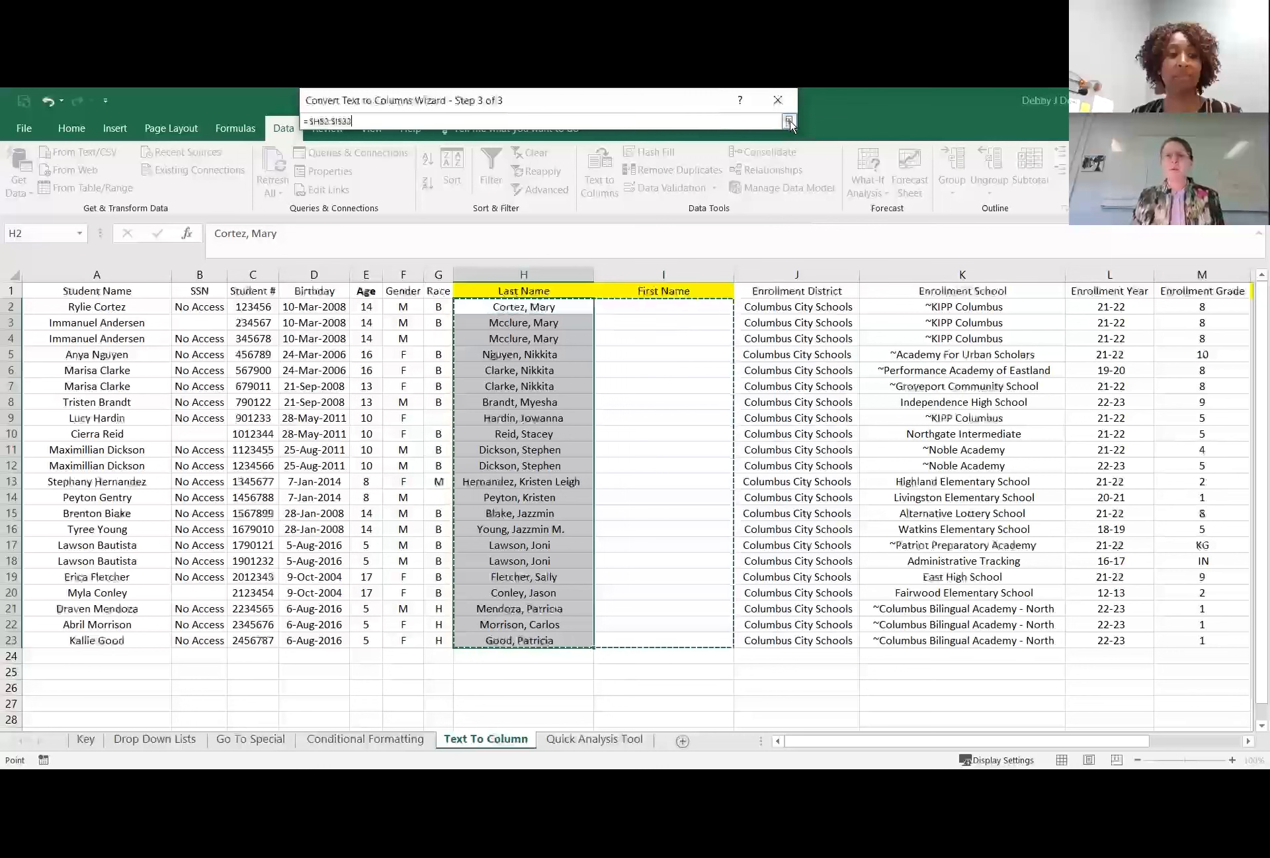
{"action": "left_click", "coordinate": [789, 122]}
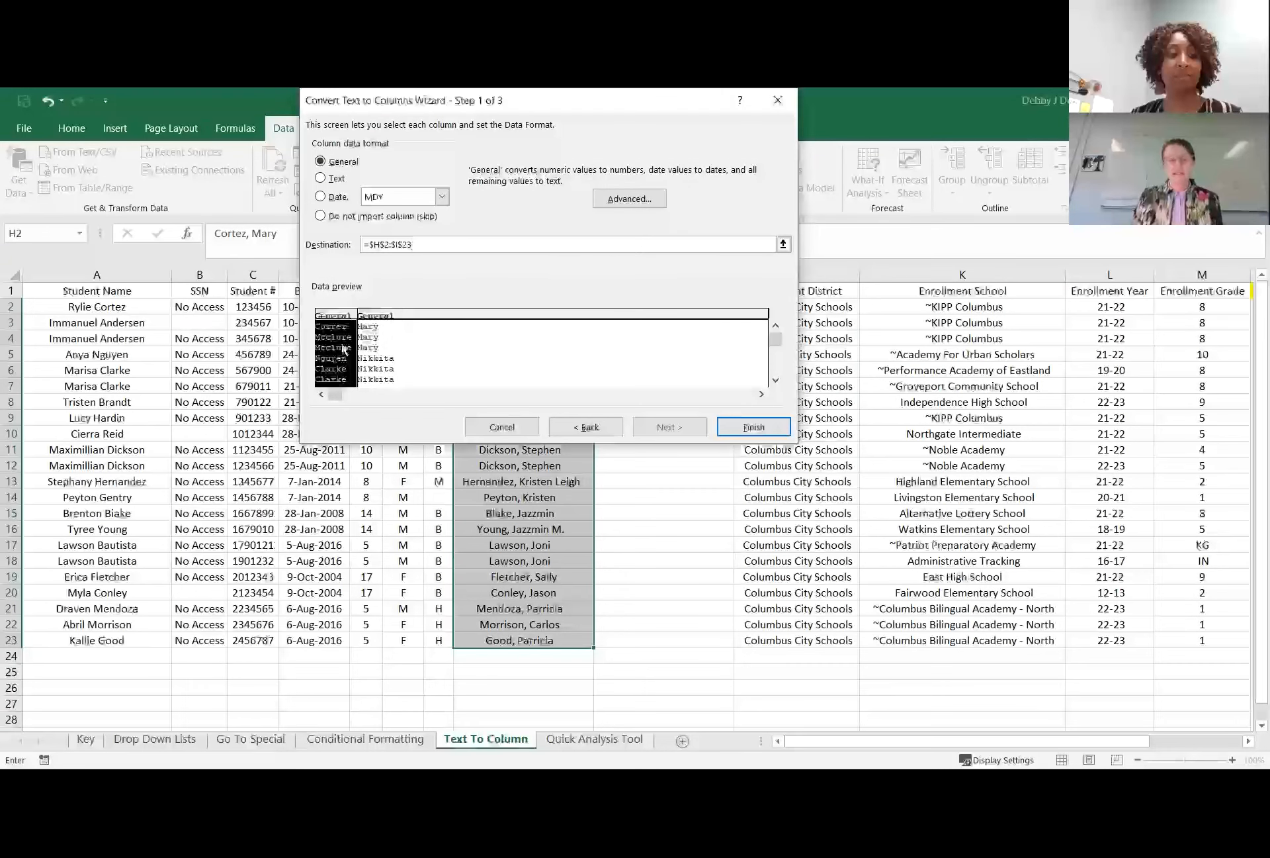
{"action": "left_click", "coordinate": [740, 431]}
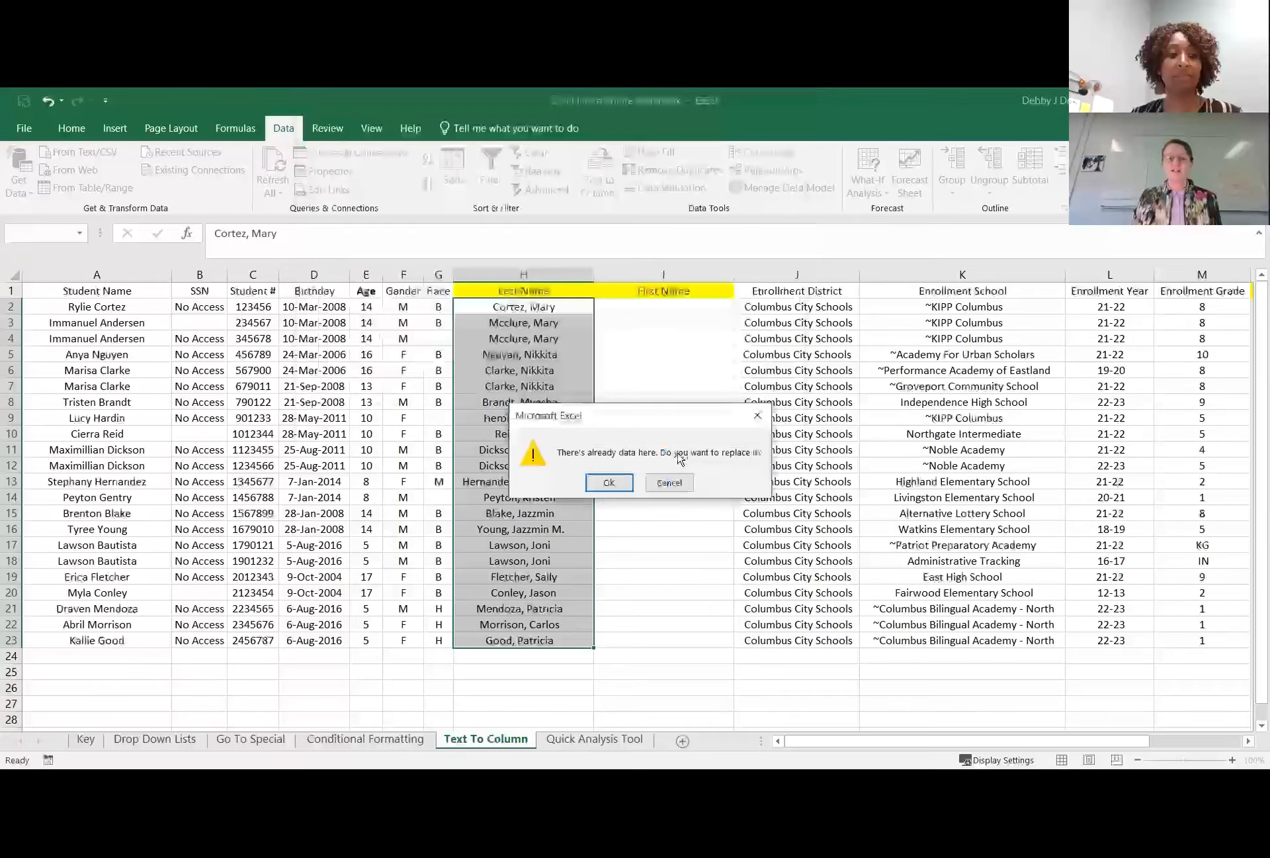
{"action": "left_click", "coordinate": [609, 483]}
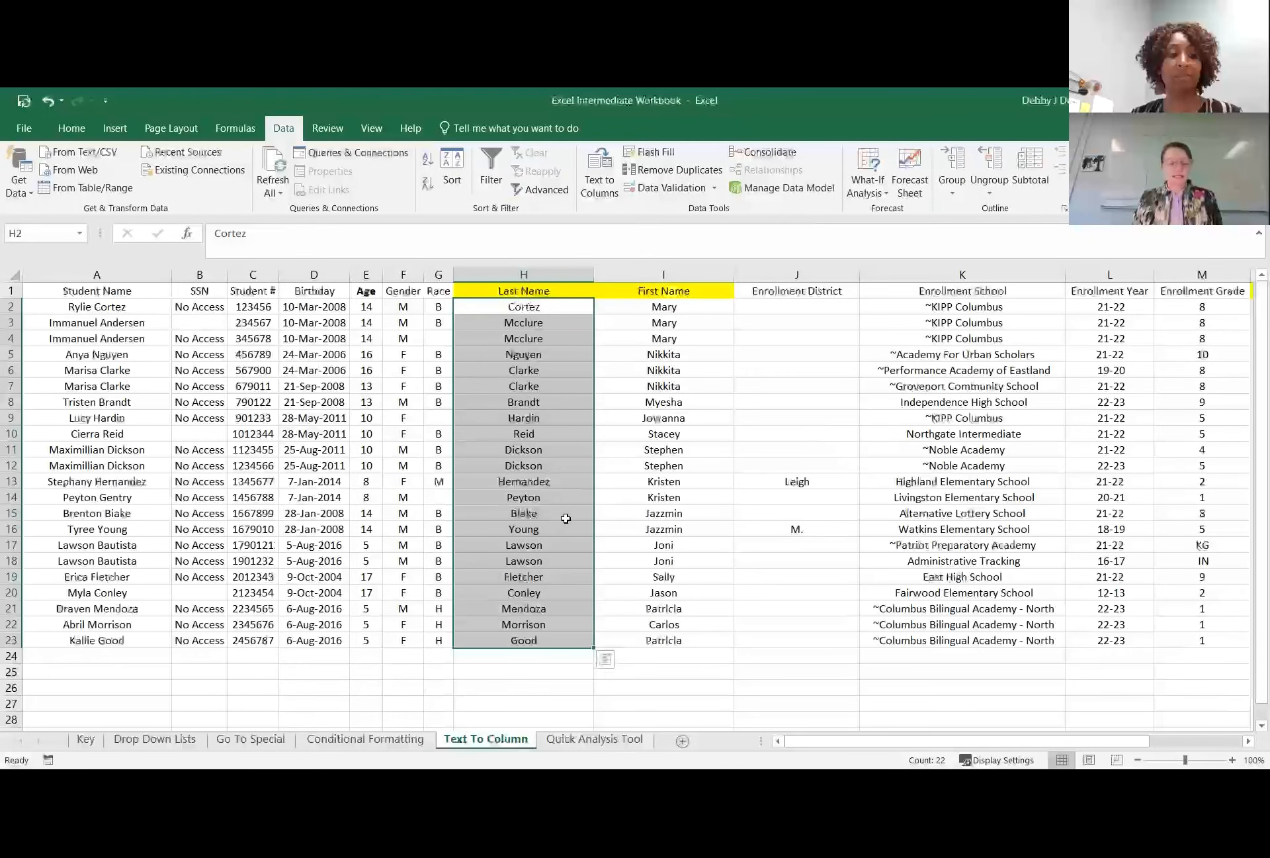
{"action": "key", "text": "ctrl+z"}
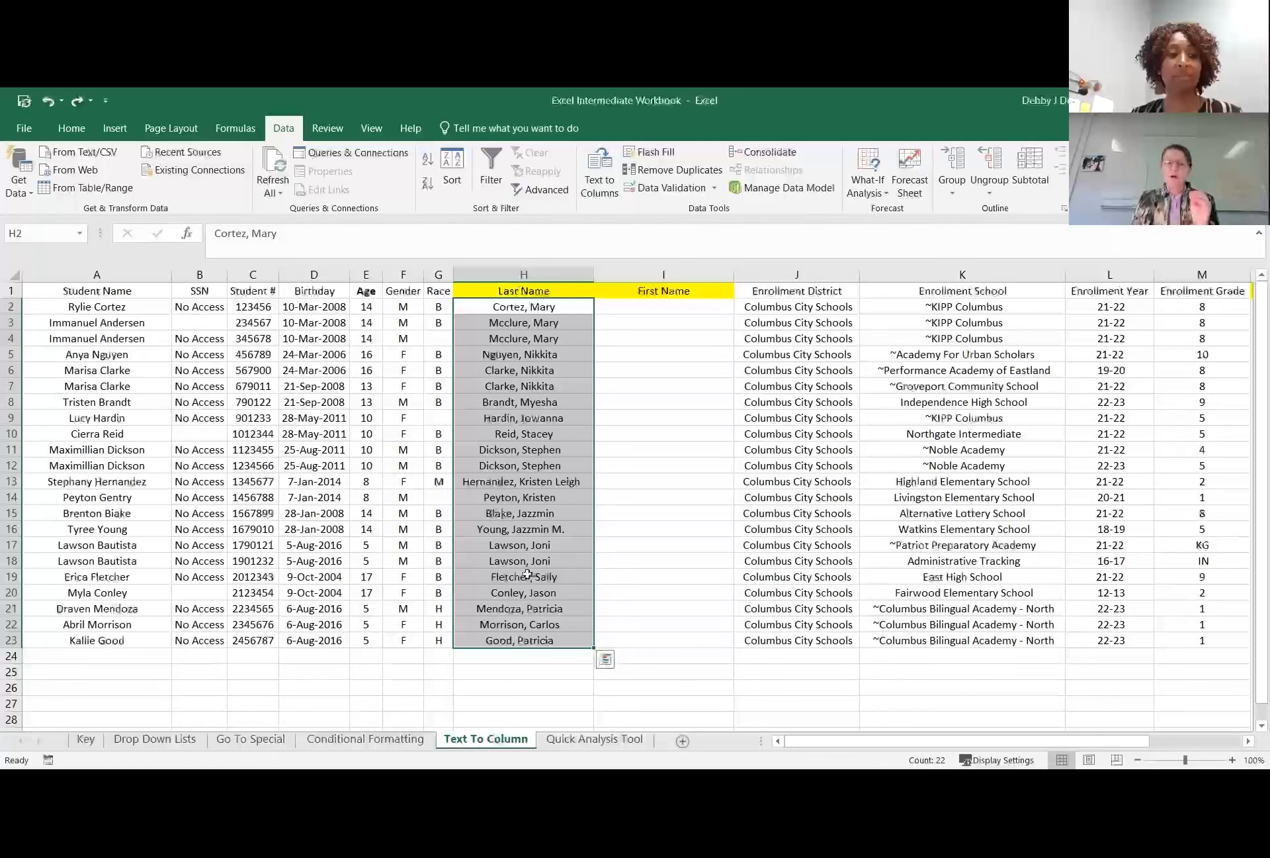
Run Text to Columns on H2:H23 again as delimited data, keeping comma and space as delimiters and the General column format.
{"action": "left_click", "coordinate": [669, 272]}
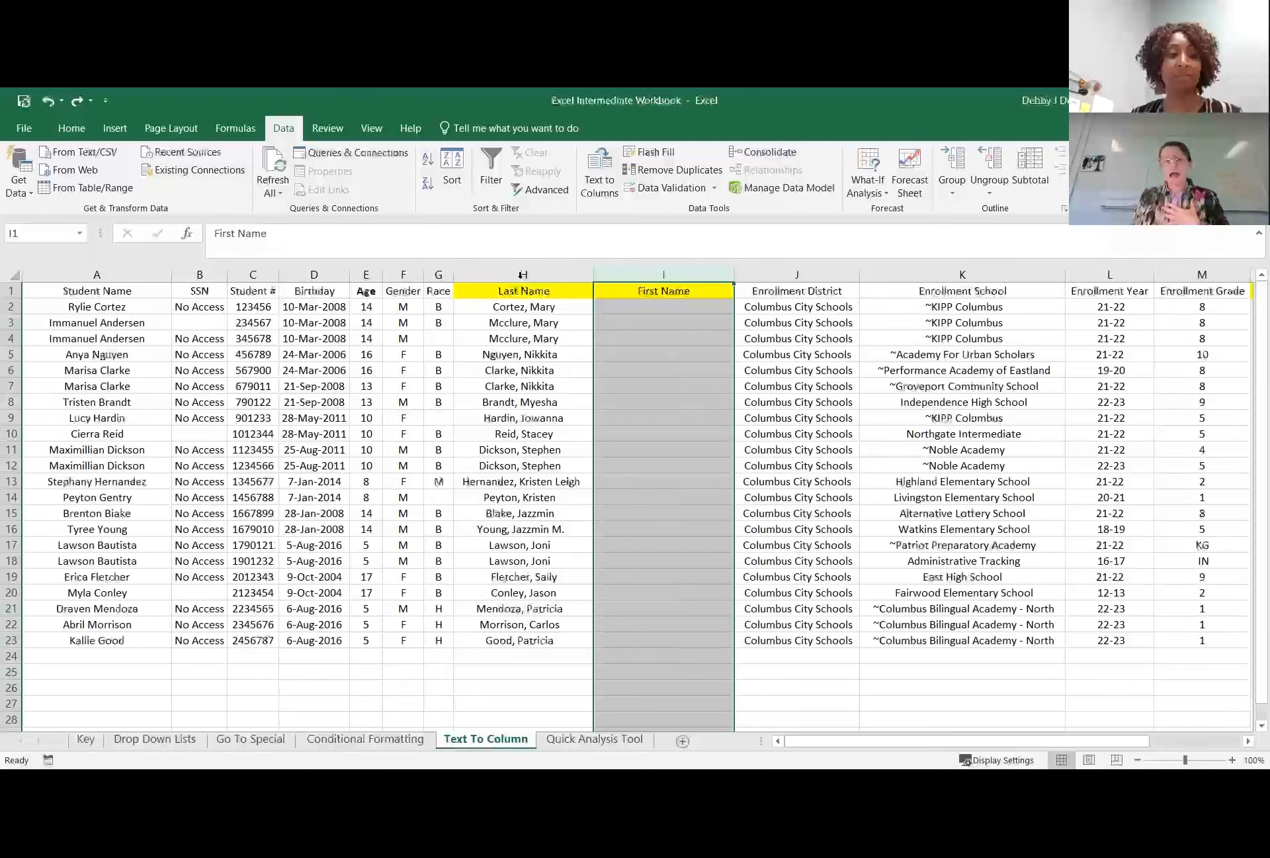
{"action": "left_click_drag", "start_coordinate": [523, 308], "coordinate": [568, 641]}
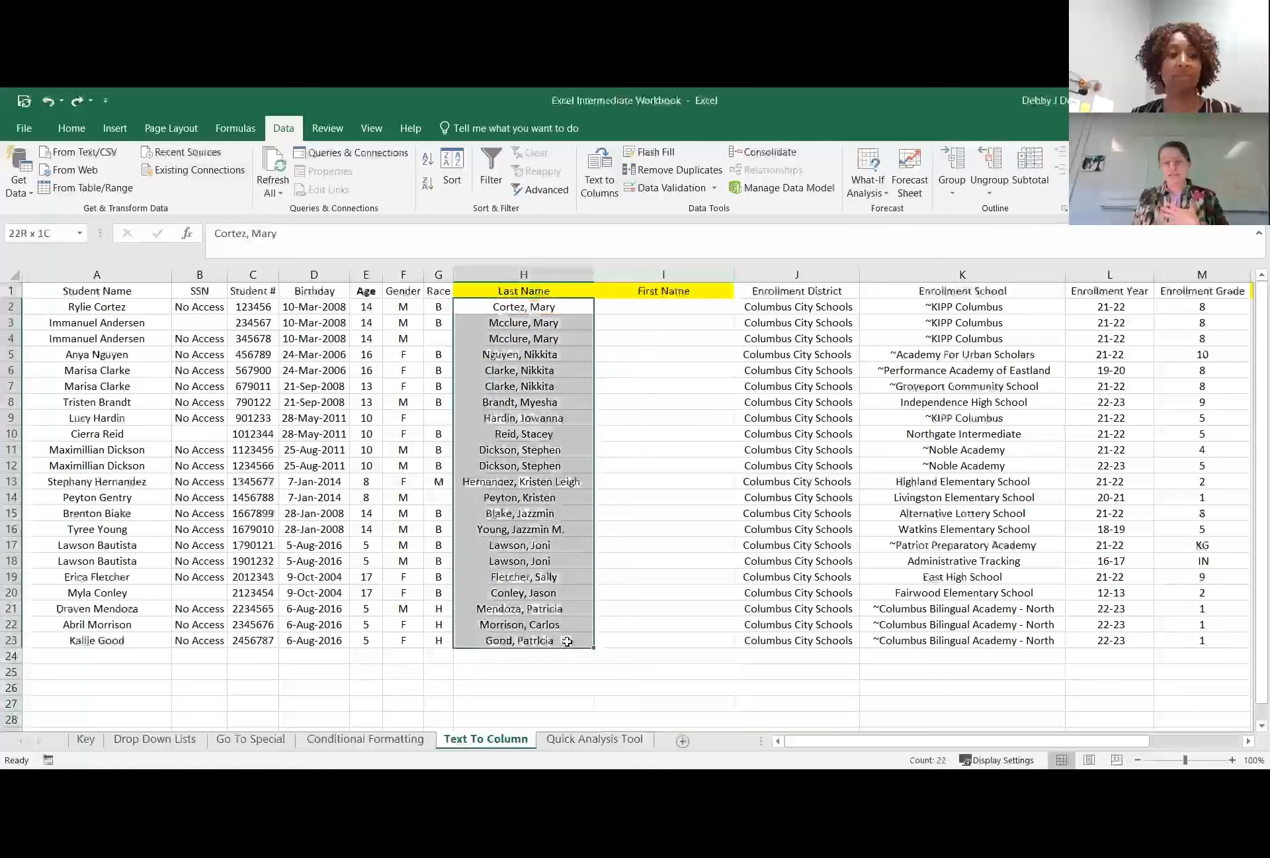
{"action": "left_click", "coordinate": [601, 184]}
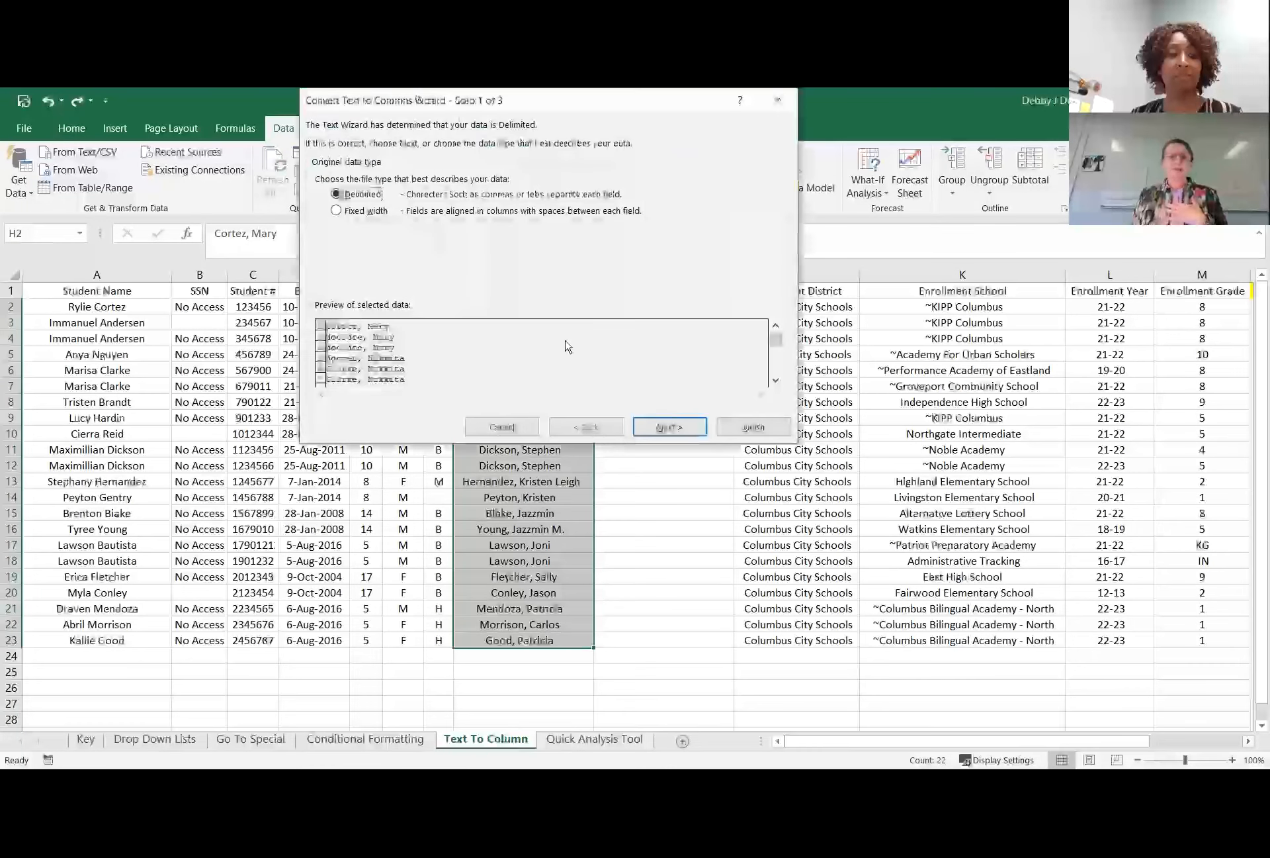
{"action": "left_click", "coordinate": [668, 427]}
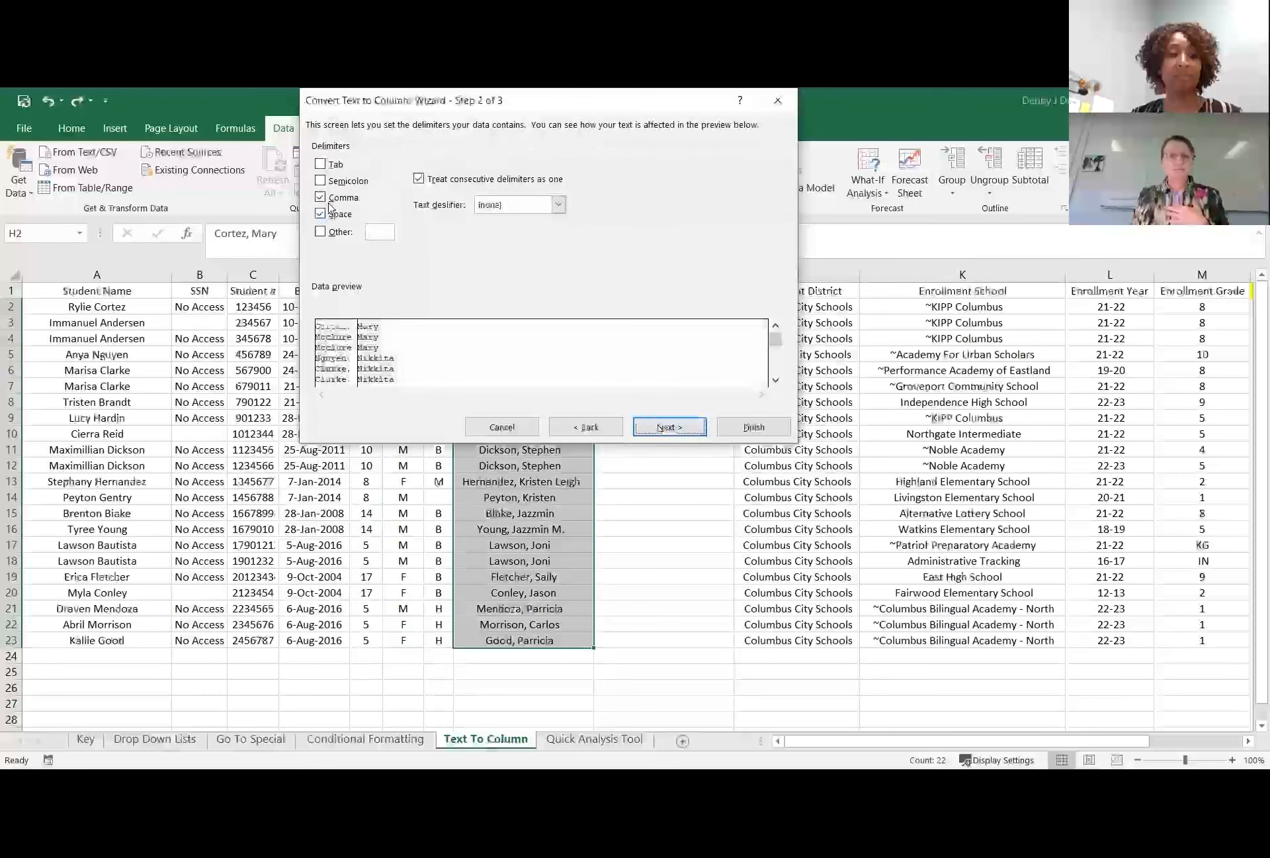
{"action": "left_click", "coordinate": [676, 429]}
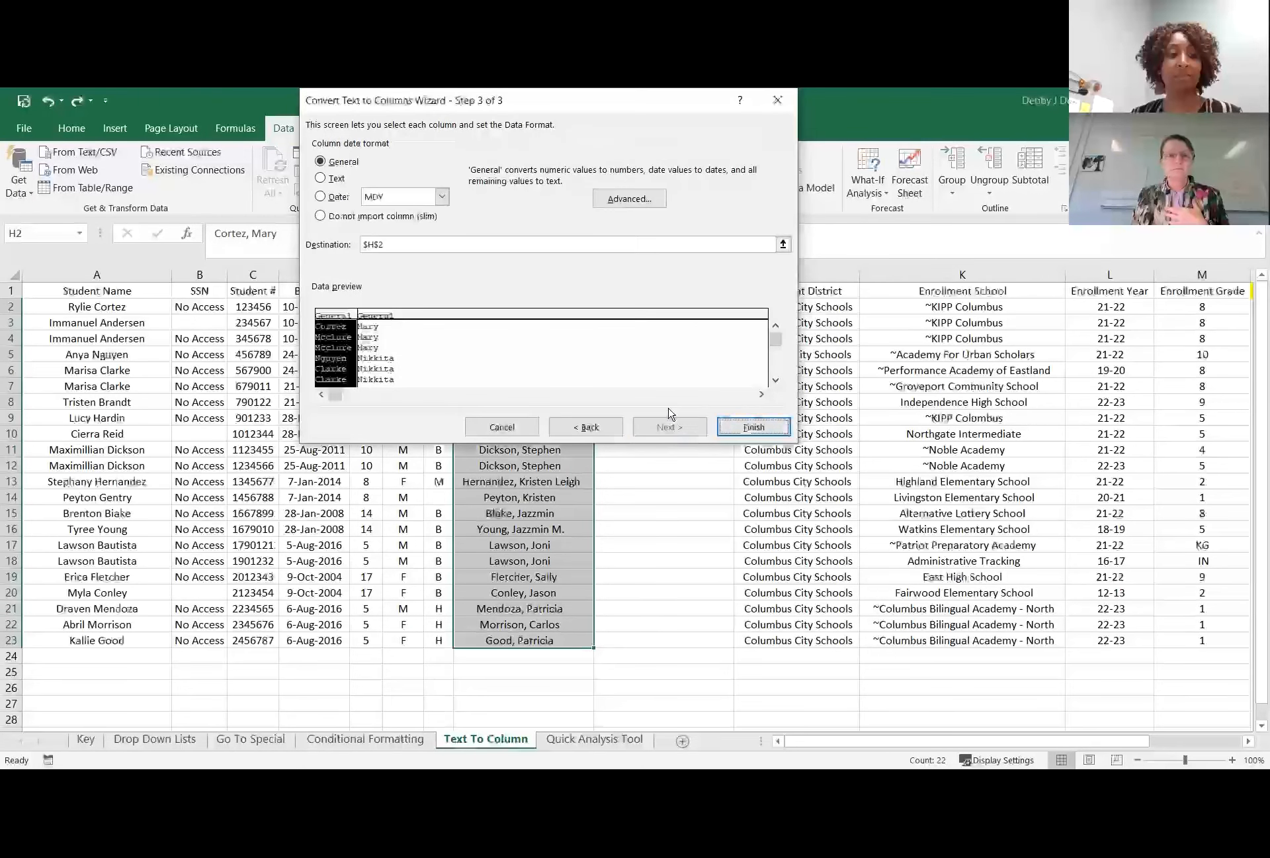
Set the split's destination to H2:I23 and finish the conversion, replacing the existing data.
{"action": "left_click", "coordinate": [783, 244]}
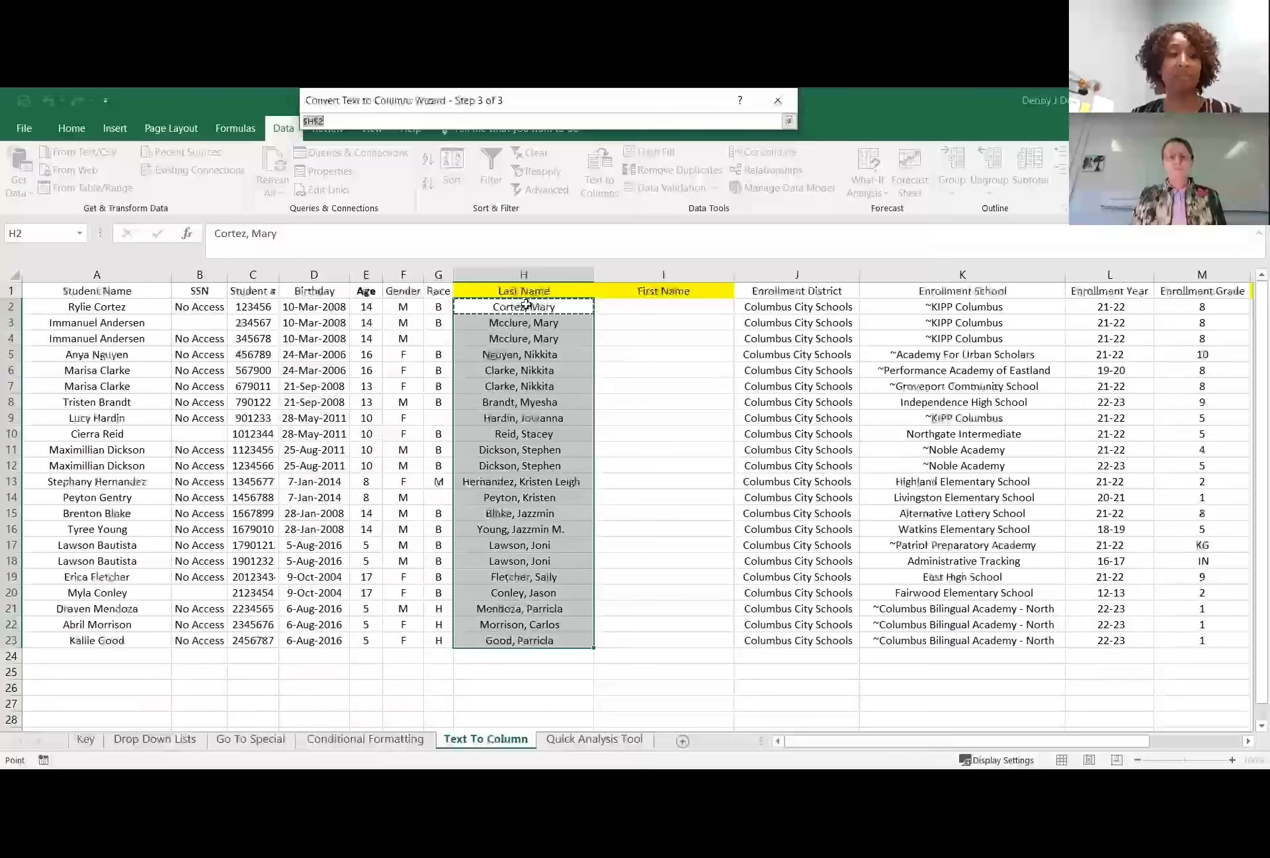
{"action": "left_click", "coordinate": [542, 307]}
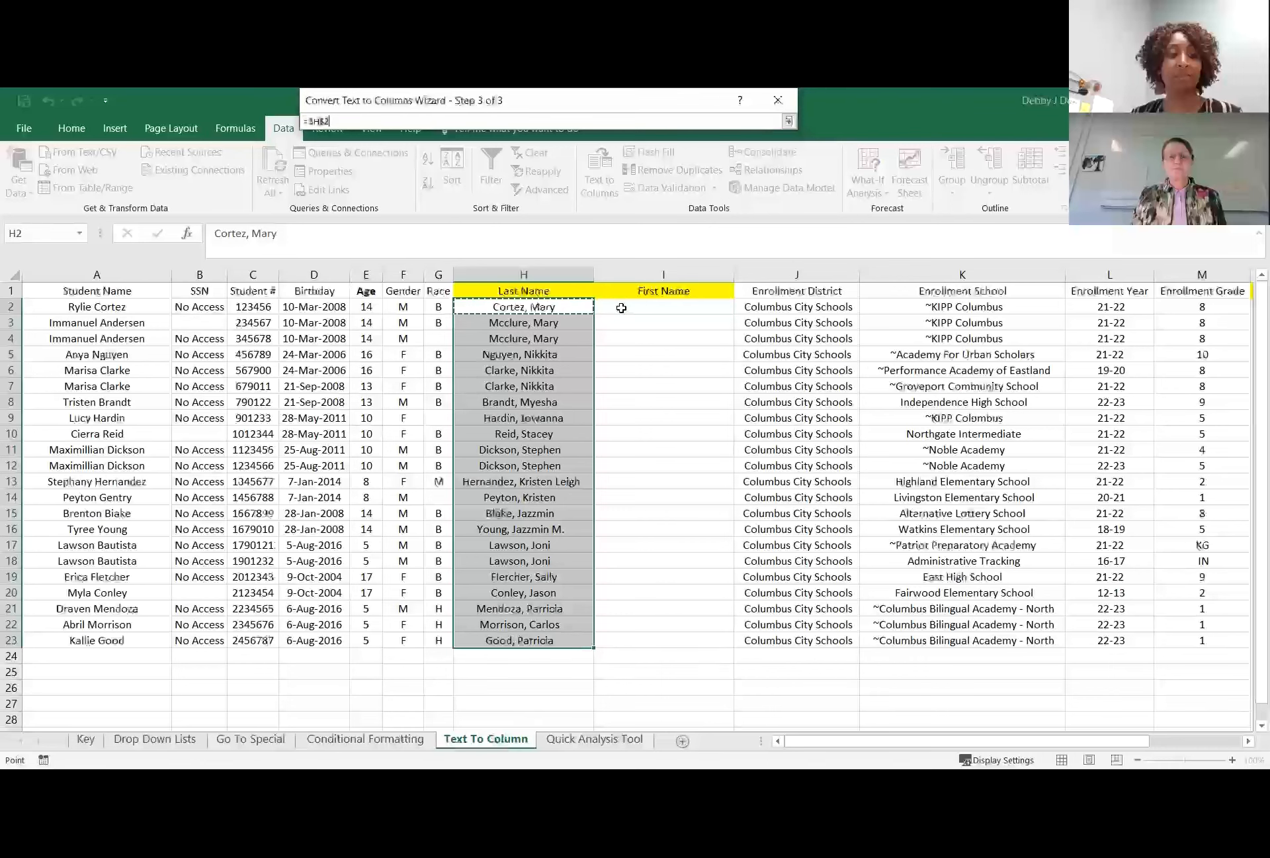
{"action": "left_click_drag", "start_coordinate": [706, 542], "coordinate": [703, 640]}
{"action": "left_click", "coordinate": [789, 123]}
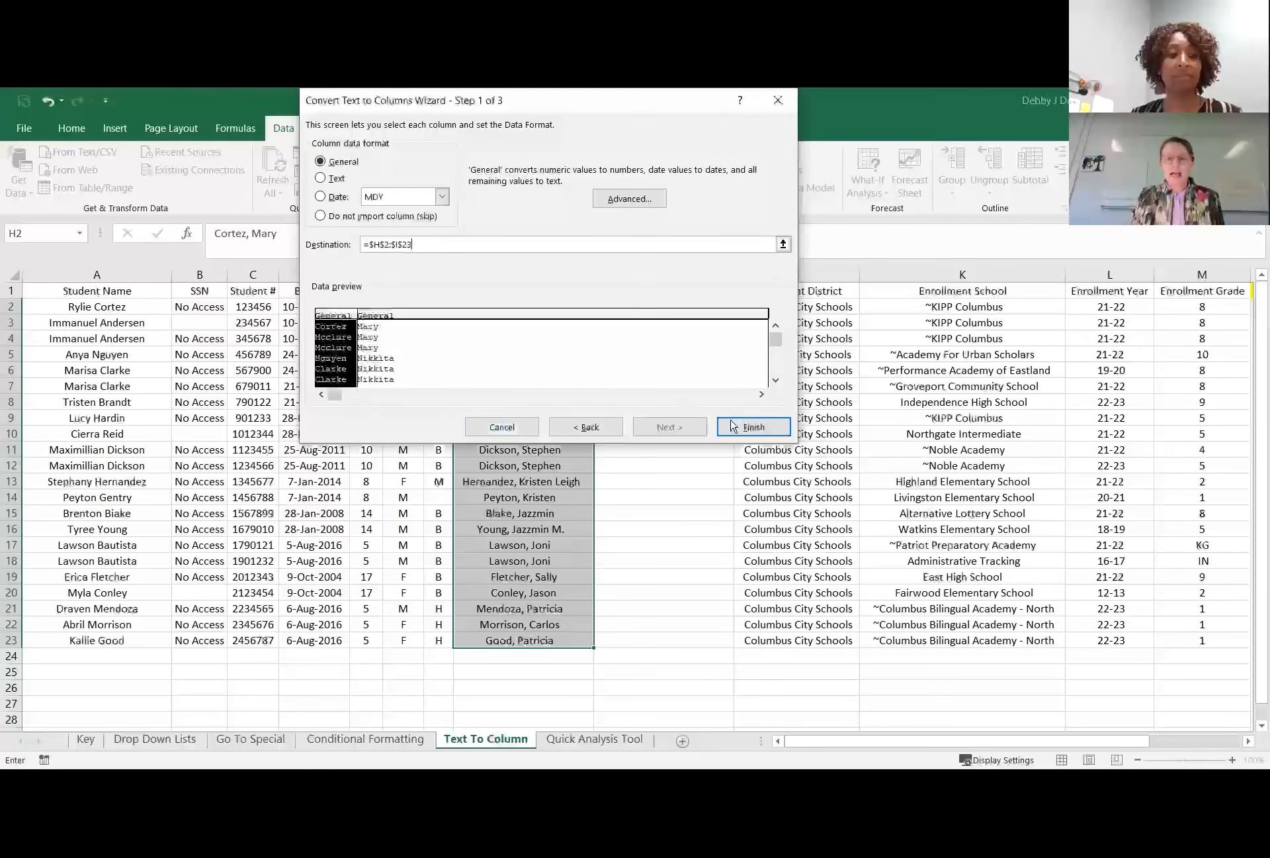
{"action": "left_click", "coordinate": [752, 427]}
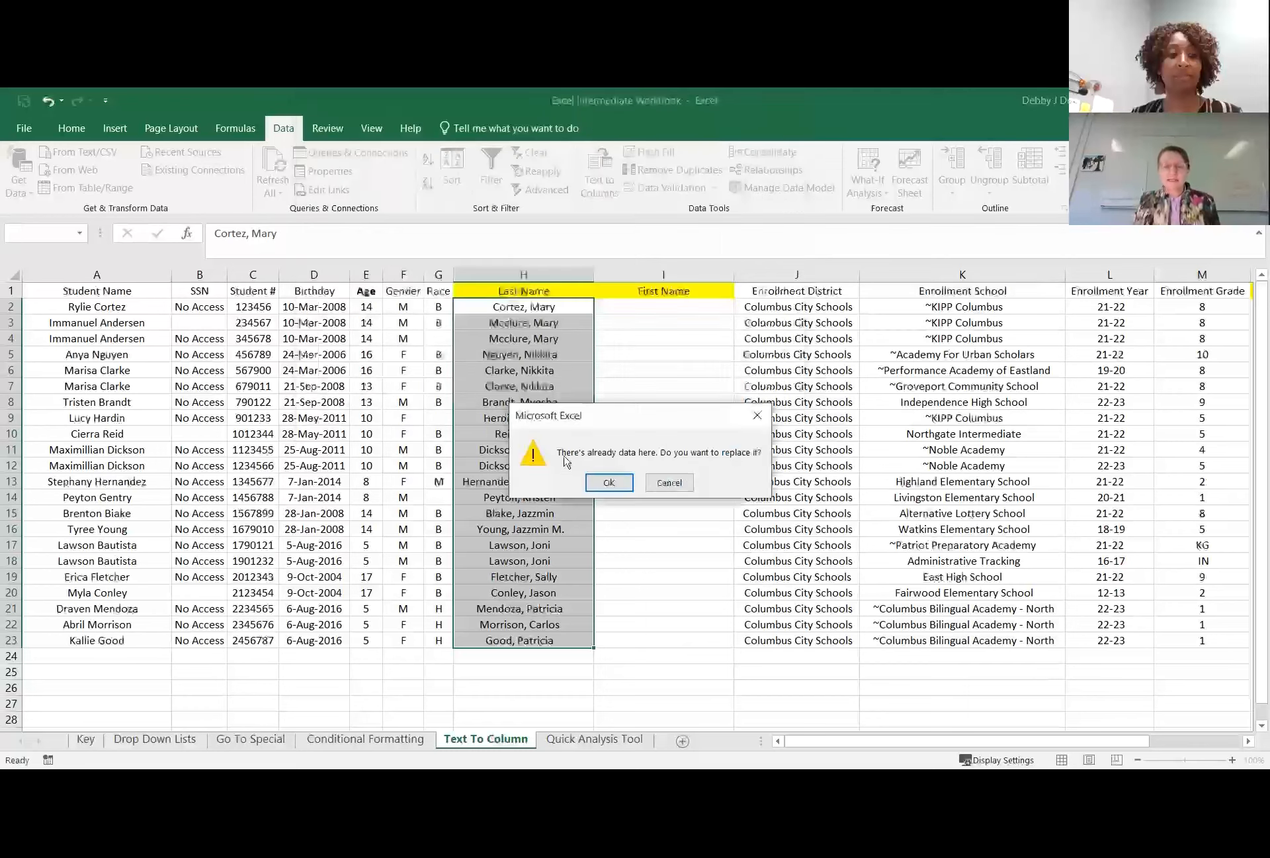
{"action": "left_click_drag", "start_coordinate": [598, 413], "coordinate": [843, 325]}
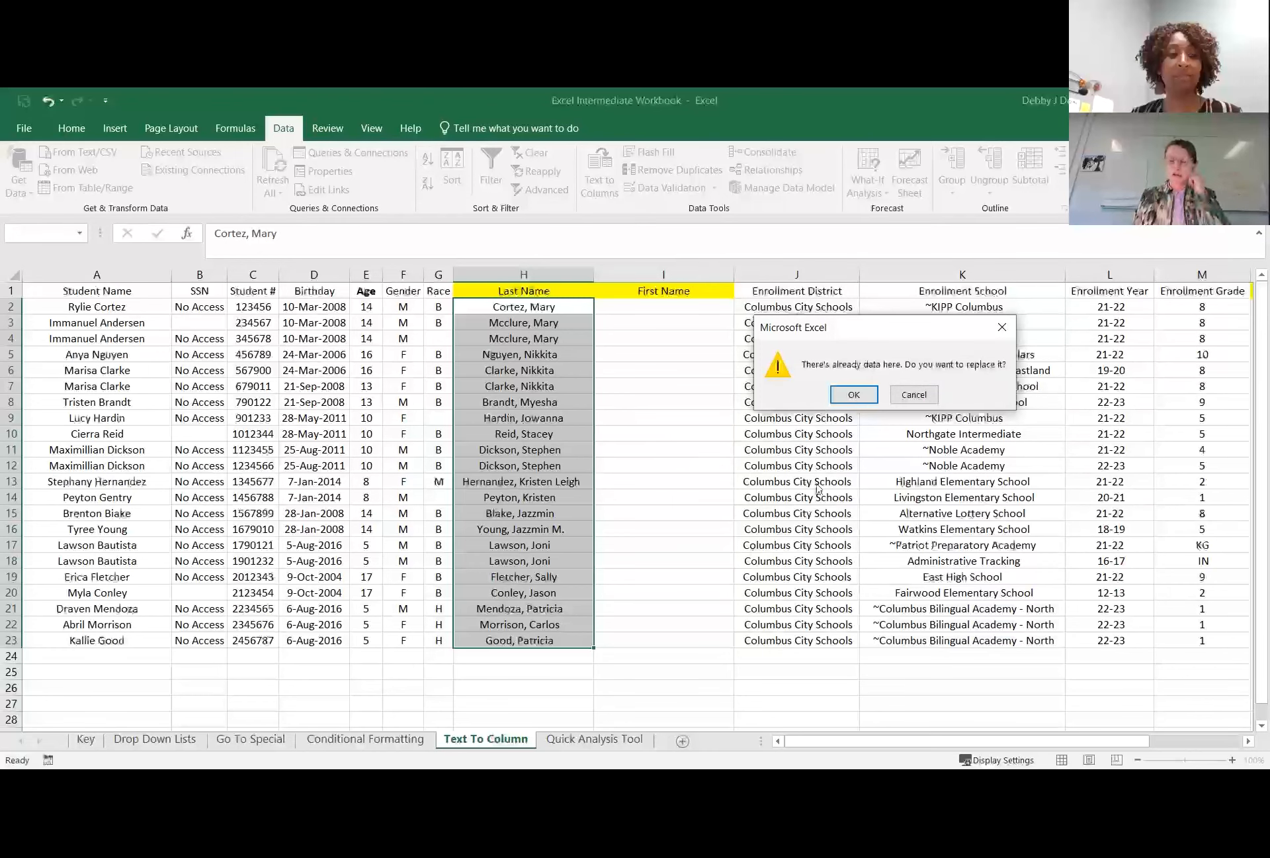
{"action": "left_click", "coordinate": [854, 395]}
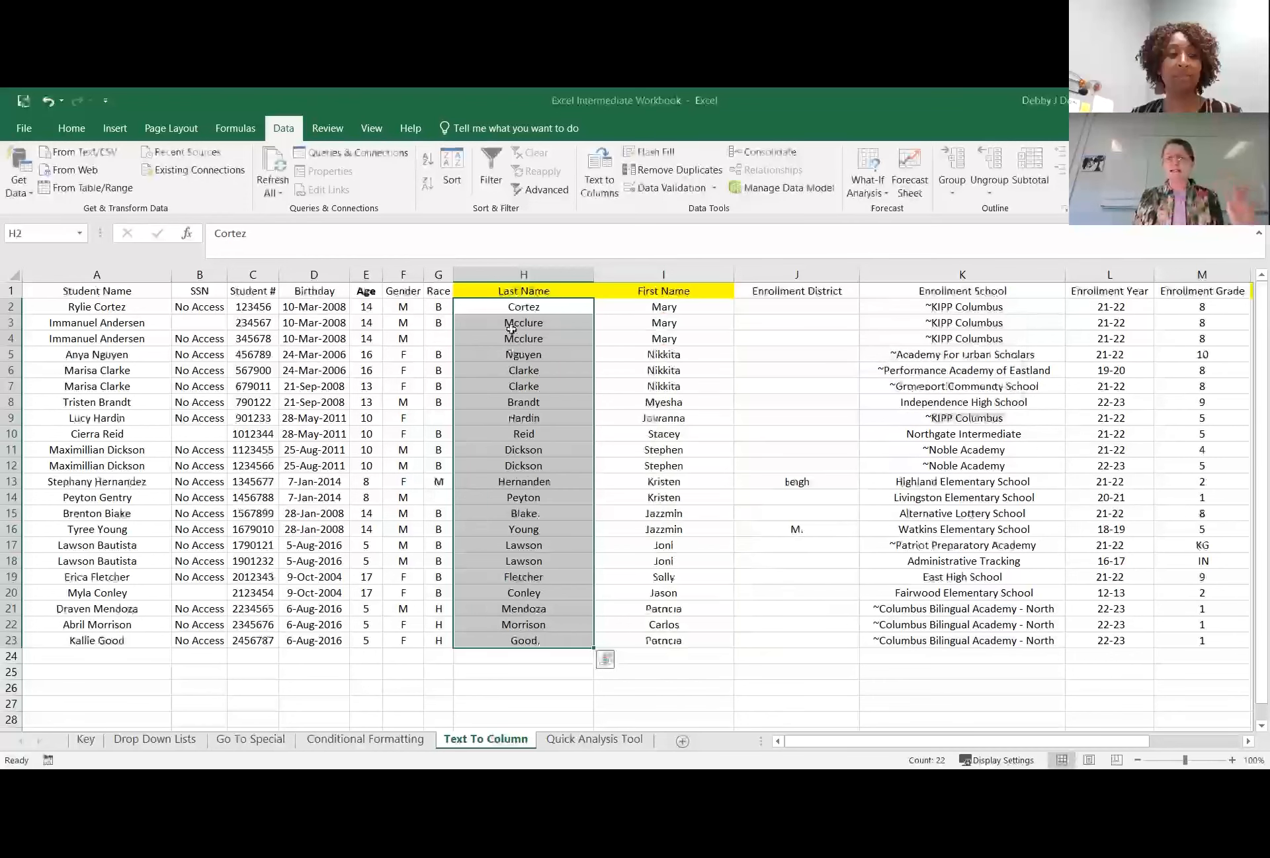
{"action": "left_click", "coordinate": [511, 329]}
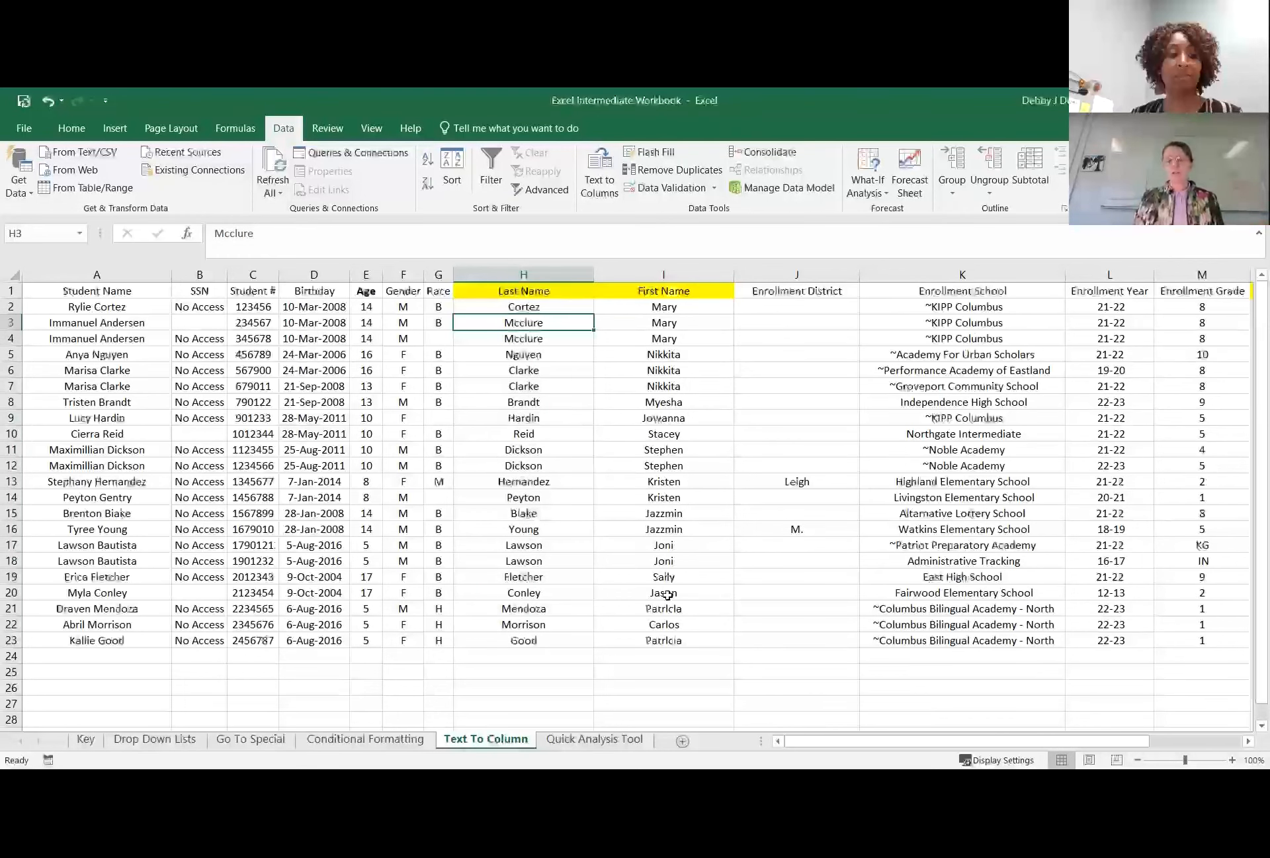
Examine the highlighted Enrollment Start/End Date and Year End Fees columns for other combined values that could be split.
{"action": "left_click_drag", "start_coordinate": [826, 747], "coordinate": [959, 718]}
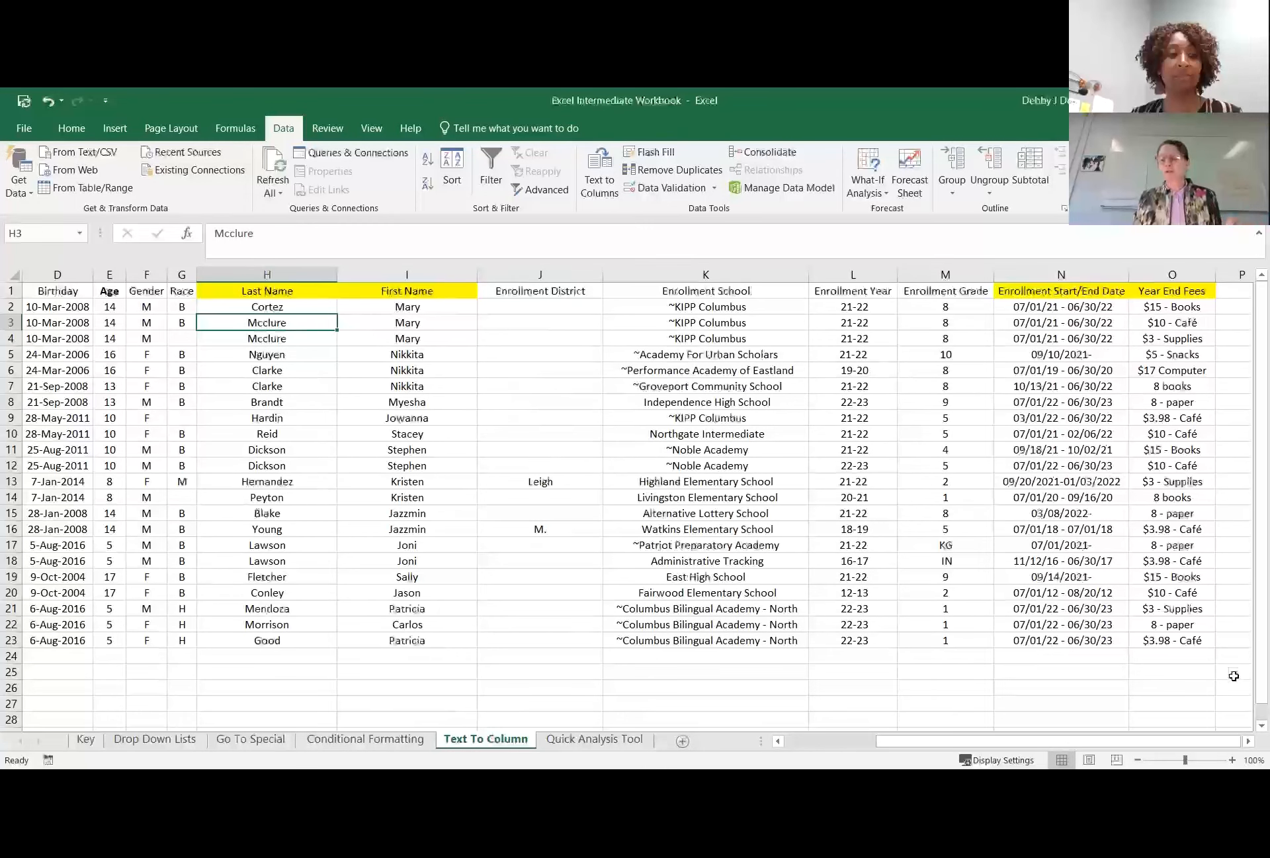
{"action": "left_click", "coordinate": [1249, 743]}
{"action": "left_click", "coordinate": [1249, 743]}
{"action": "left_click", "coordinate": [1249, 743]}
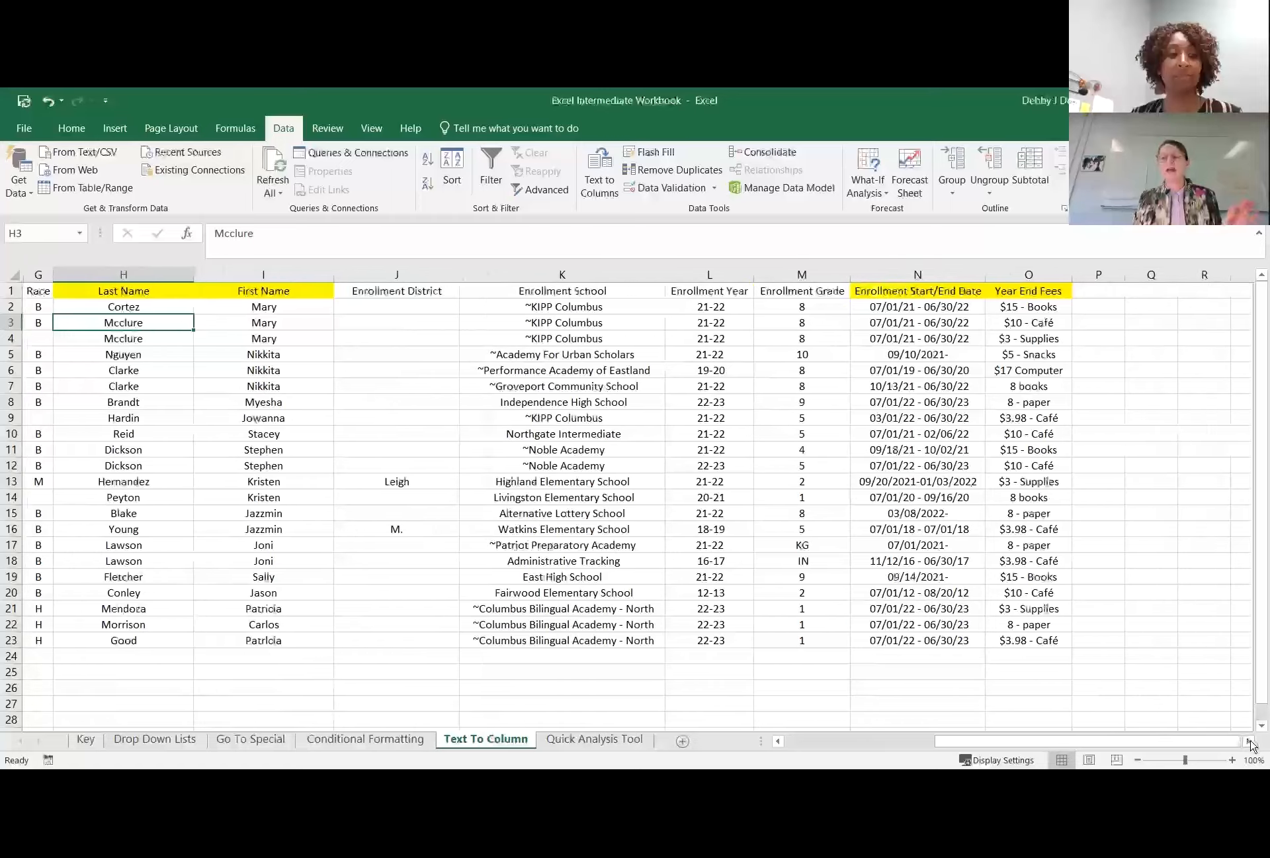
{"action": "left_click", "coordinate": [1249, 743]}
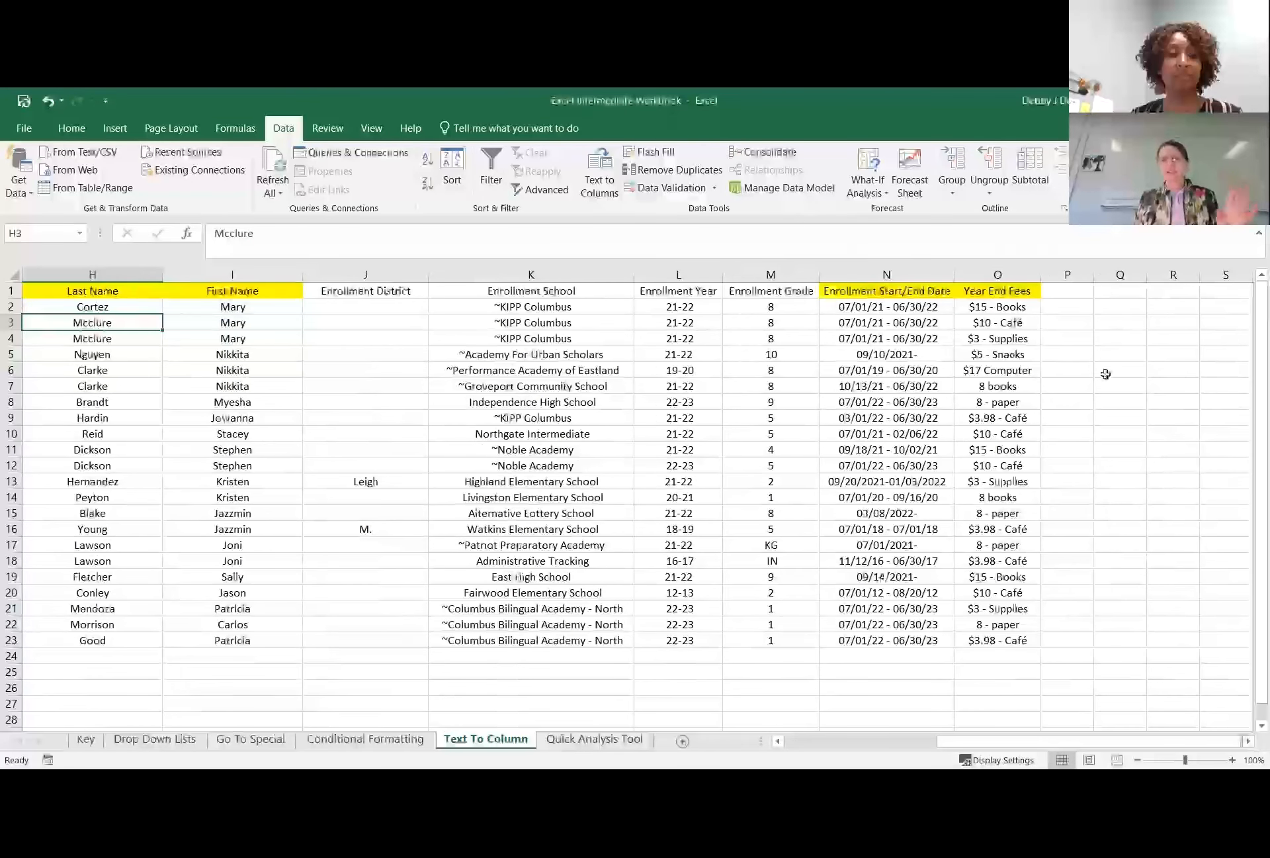
{"action": "left_click", "coordinate": [1249, 742]}
{"action": "left_click", "coordinate": [1249, 742]}
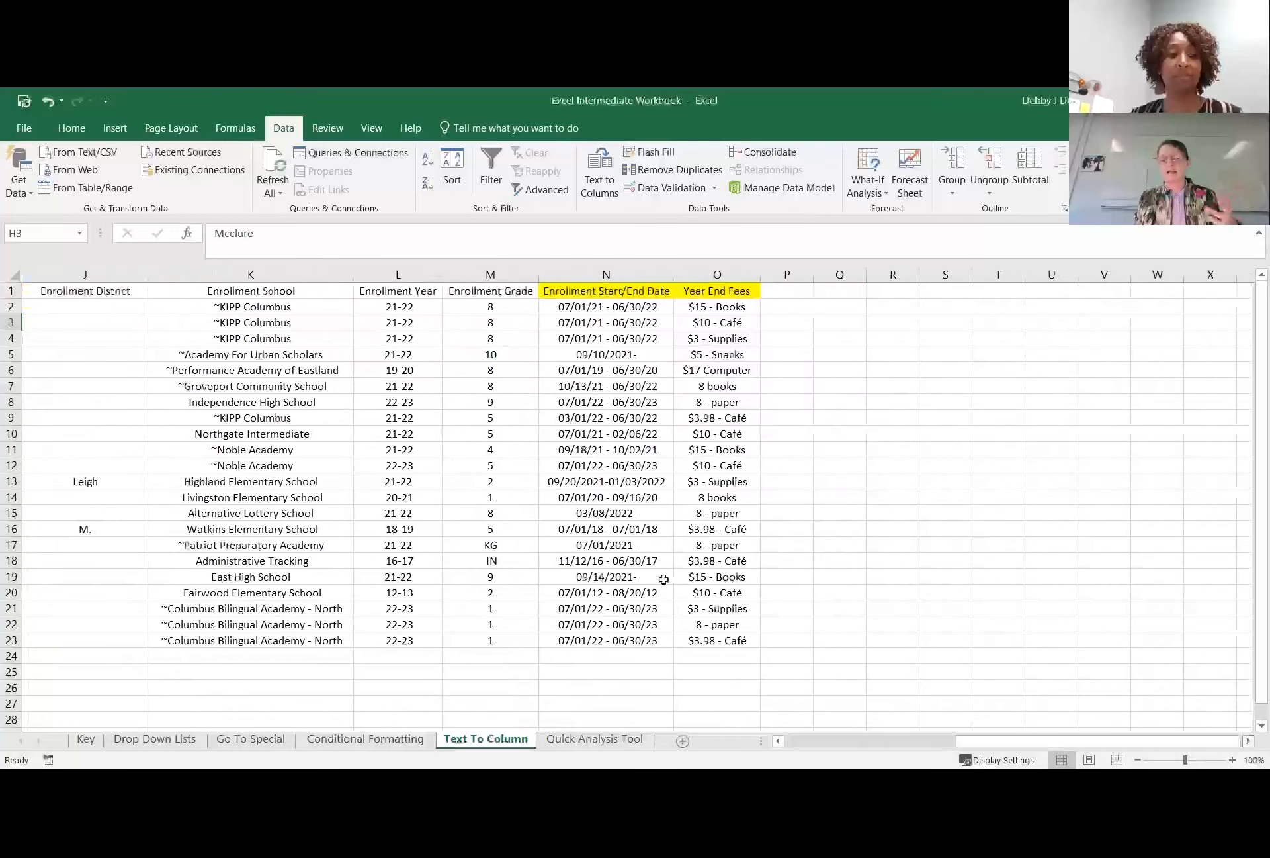
{"action": "left_click", "coordinate": [1249, 741]}
{"action": "left_click", "coordinate": [1249, 742]}
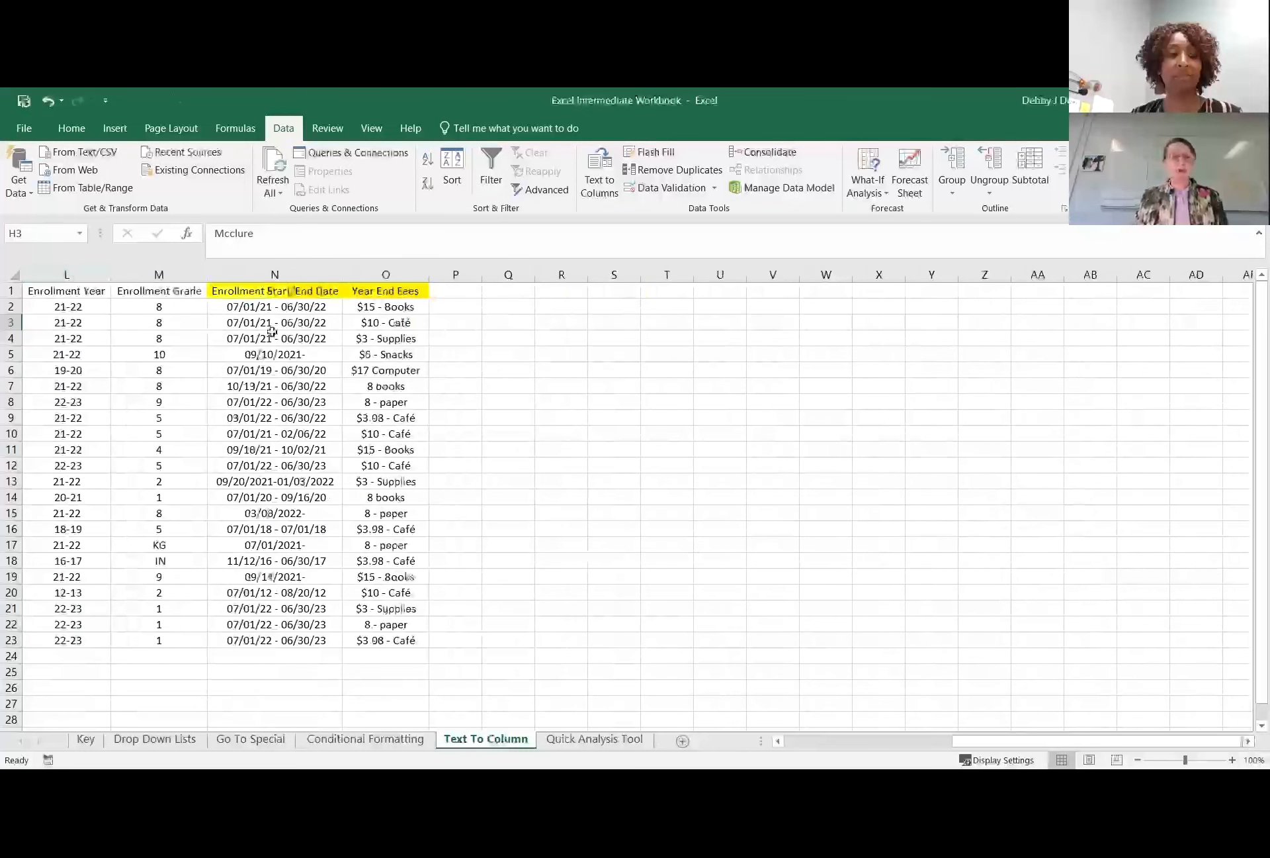
{"action": "left_click", "coordinate": [276, 273]}
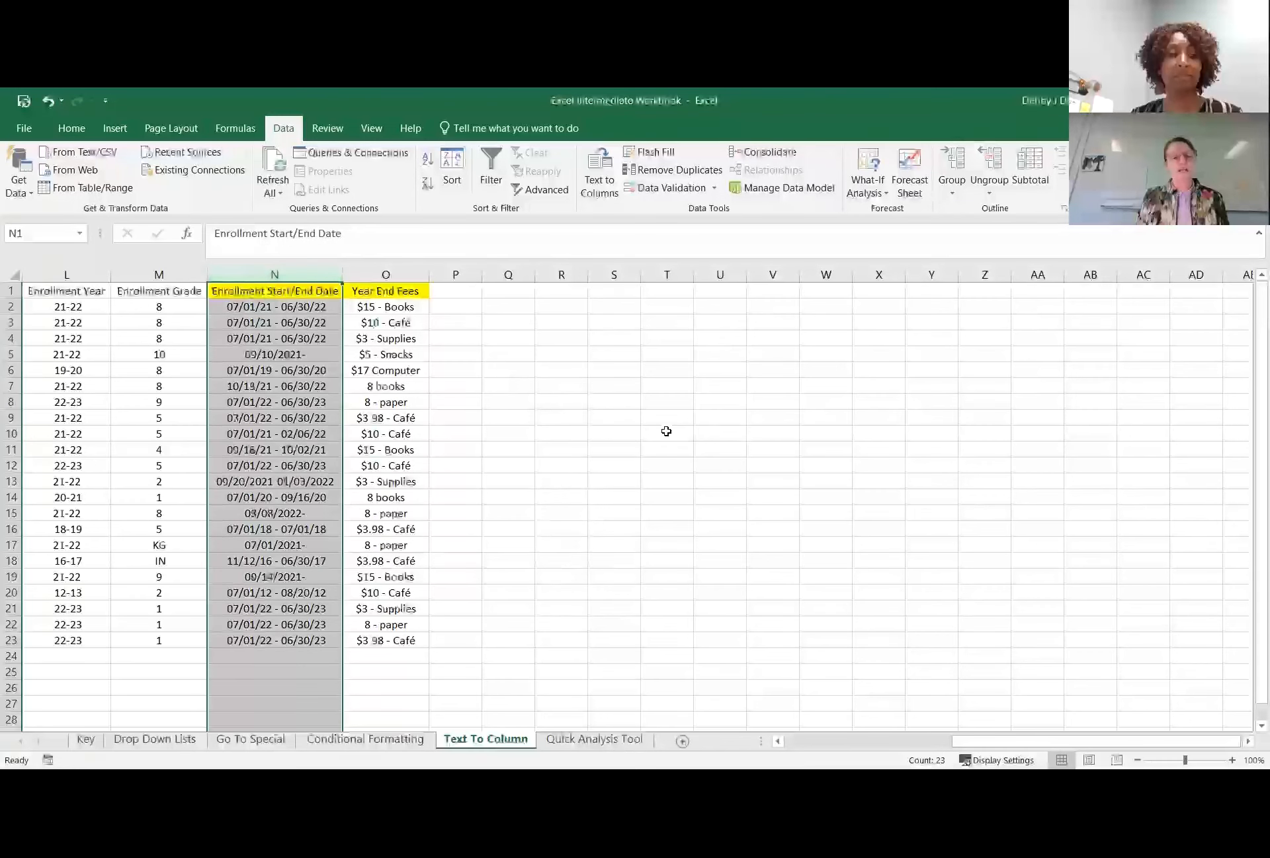
{"action": "left_click", "coordinate": [615, 432]}
{"action": "left_click", "coordinate": [356, 275]}
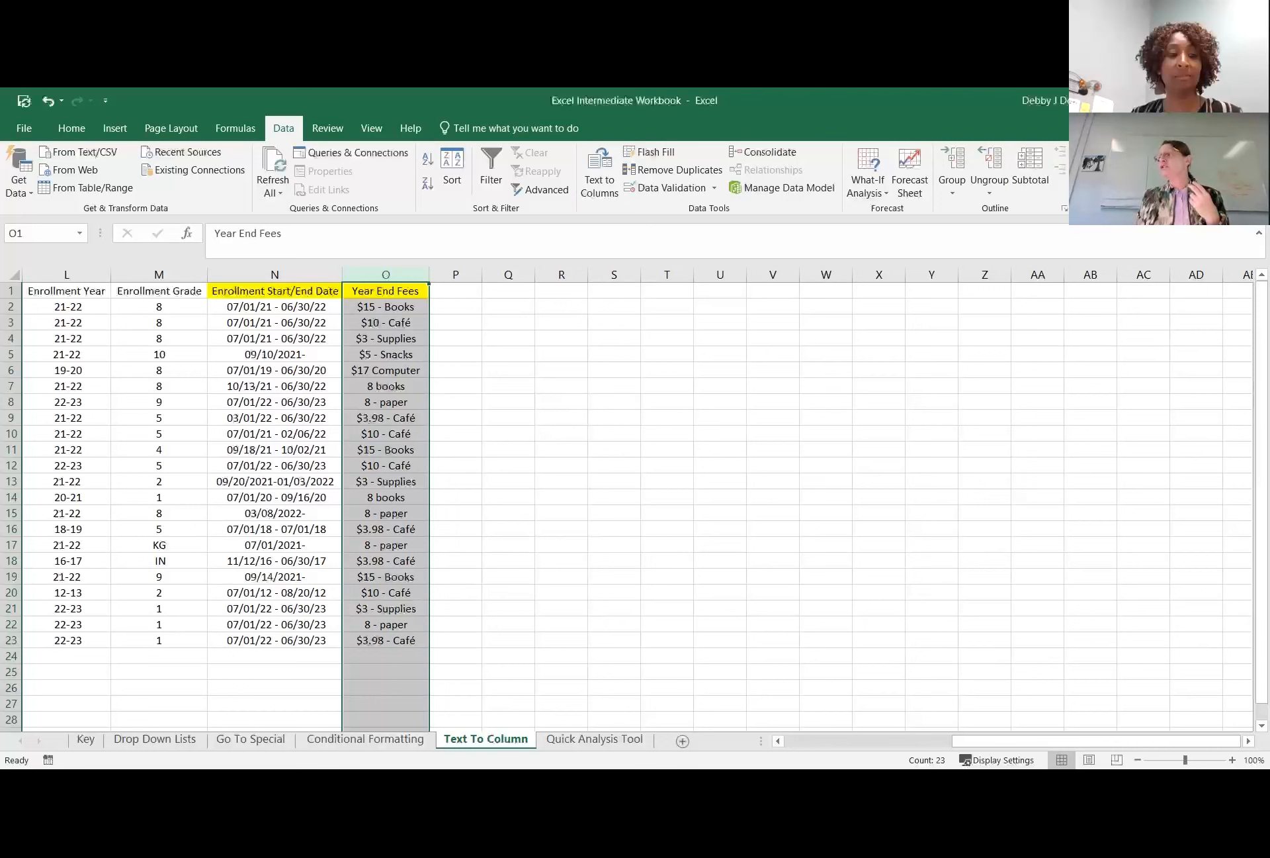
Insert two blank columns between the Enrollment Start/End Date and Year End Fees columns.
{"action": "left_click", "coordinate": [634, 354]}
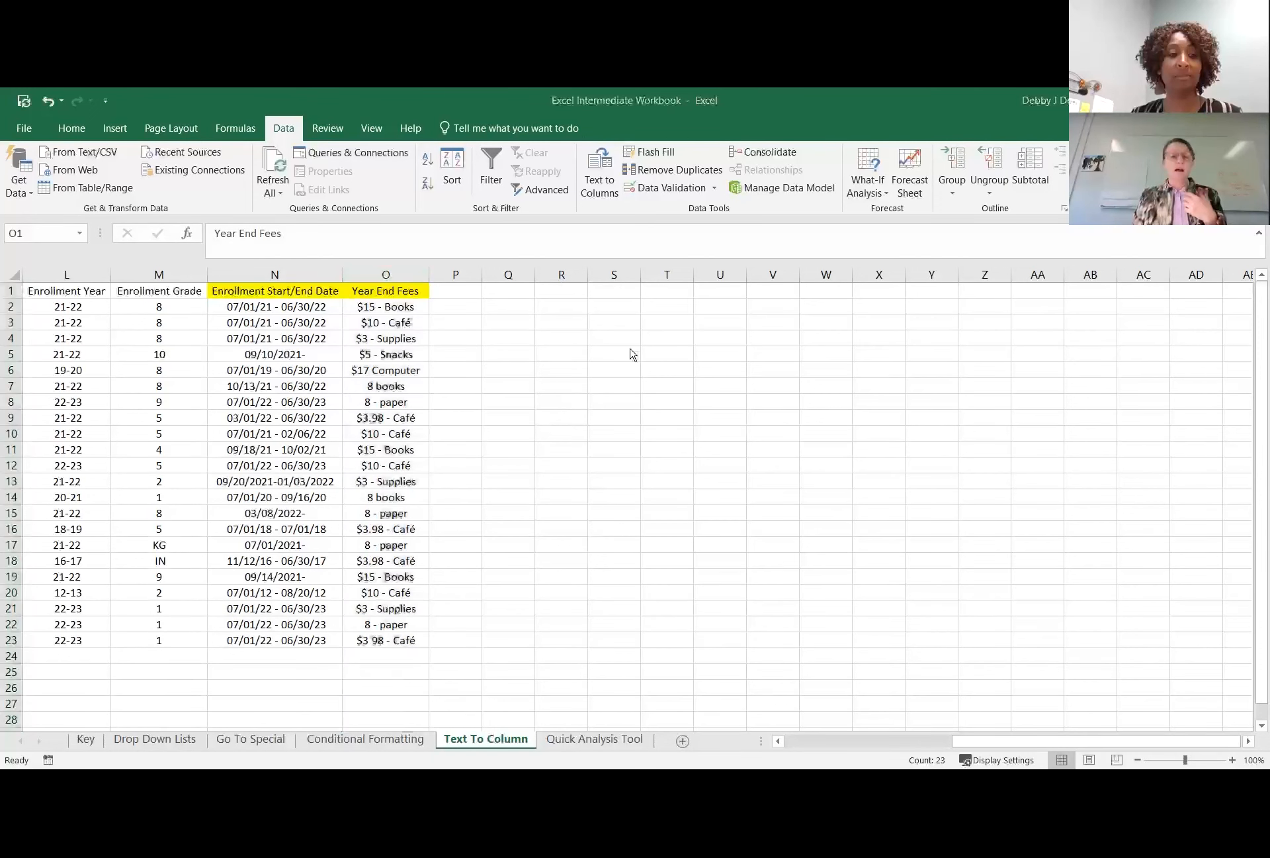
{"action": "right_click", "coordinate": [373, 278]}
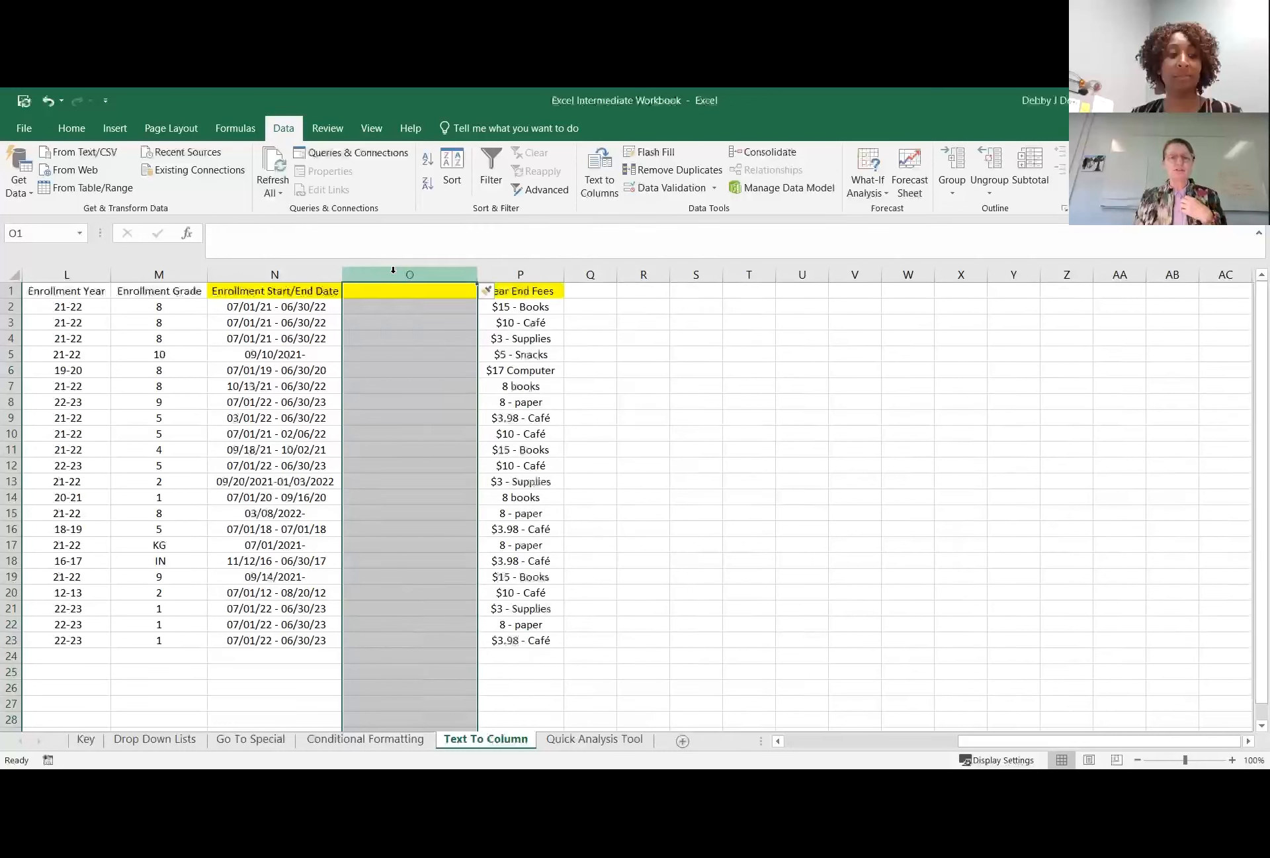
{"action": "right_click", "coordinate": [394, 274]}
{"action": "left_click", "coordinate": [431, 389]}
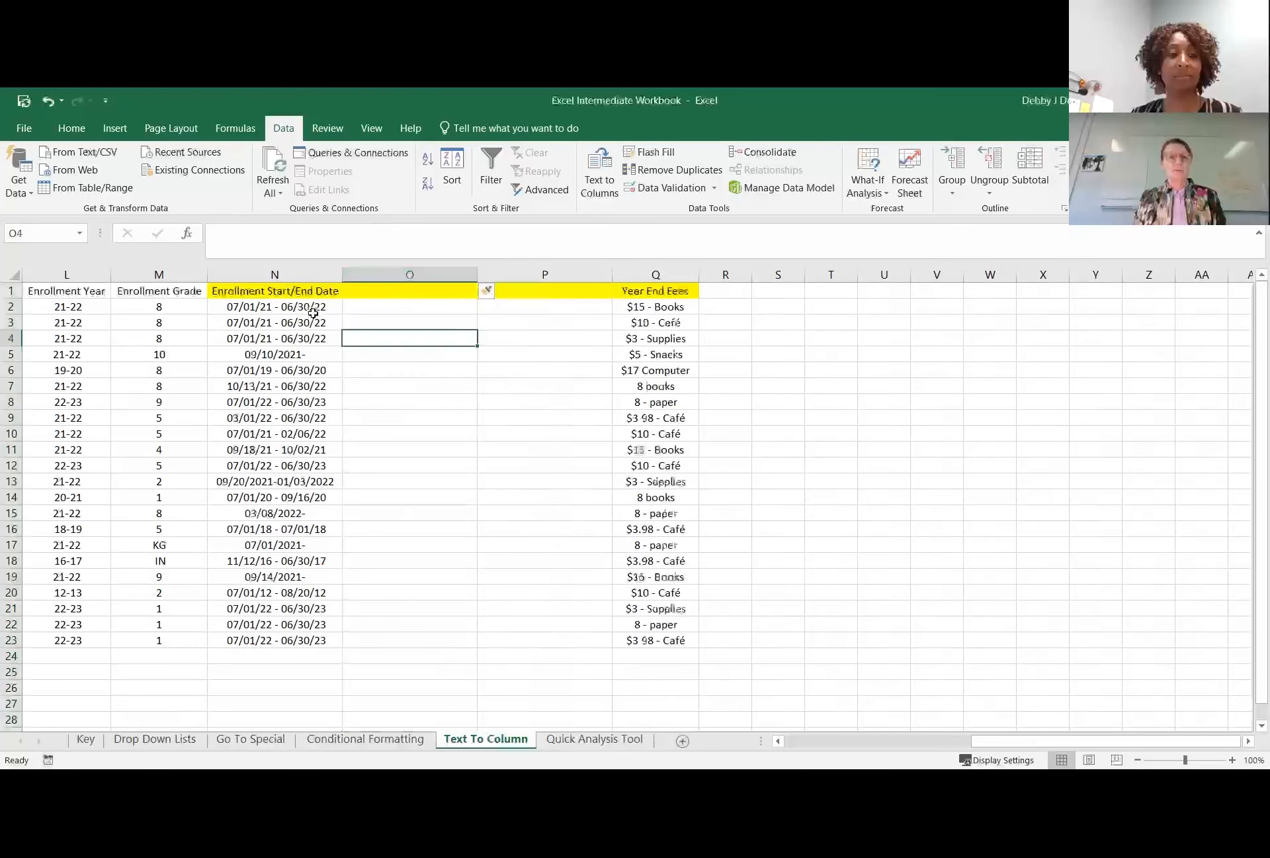
Start Text to Columns on the enrollment dates in N2:N23, treating them as delimited data.
{"action": "left_click_drag", "start_coordinate": [285, 308], "coordinate": [318, 625]}
{"action": "left_click", "coordinate": [316, 403]}
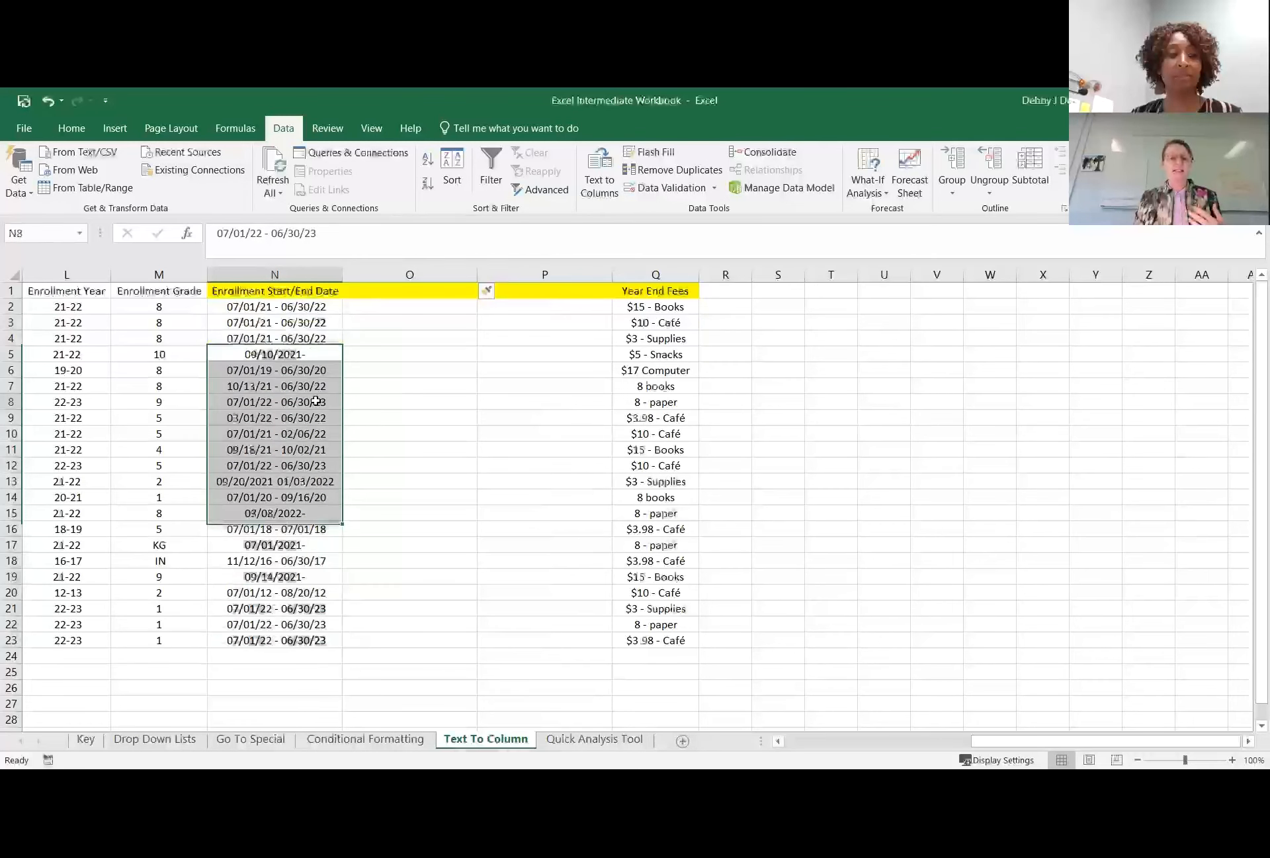
{"action": "left_click_drag", "start_coordinate": [292, 309], "coordinate": [310, 640]}
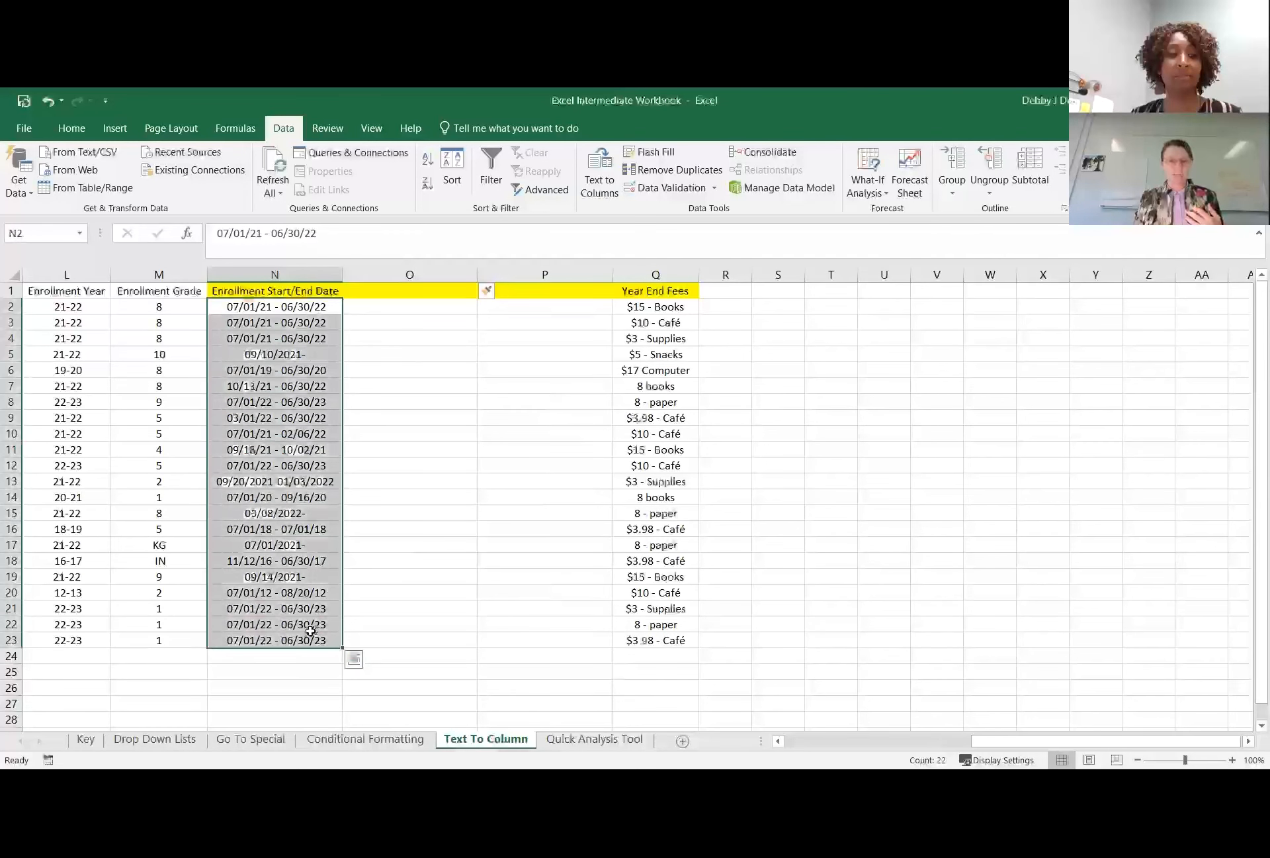
{"action": "left_click", "coordinate": [597, 192]}
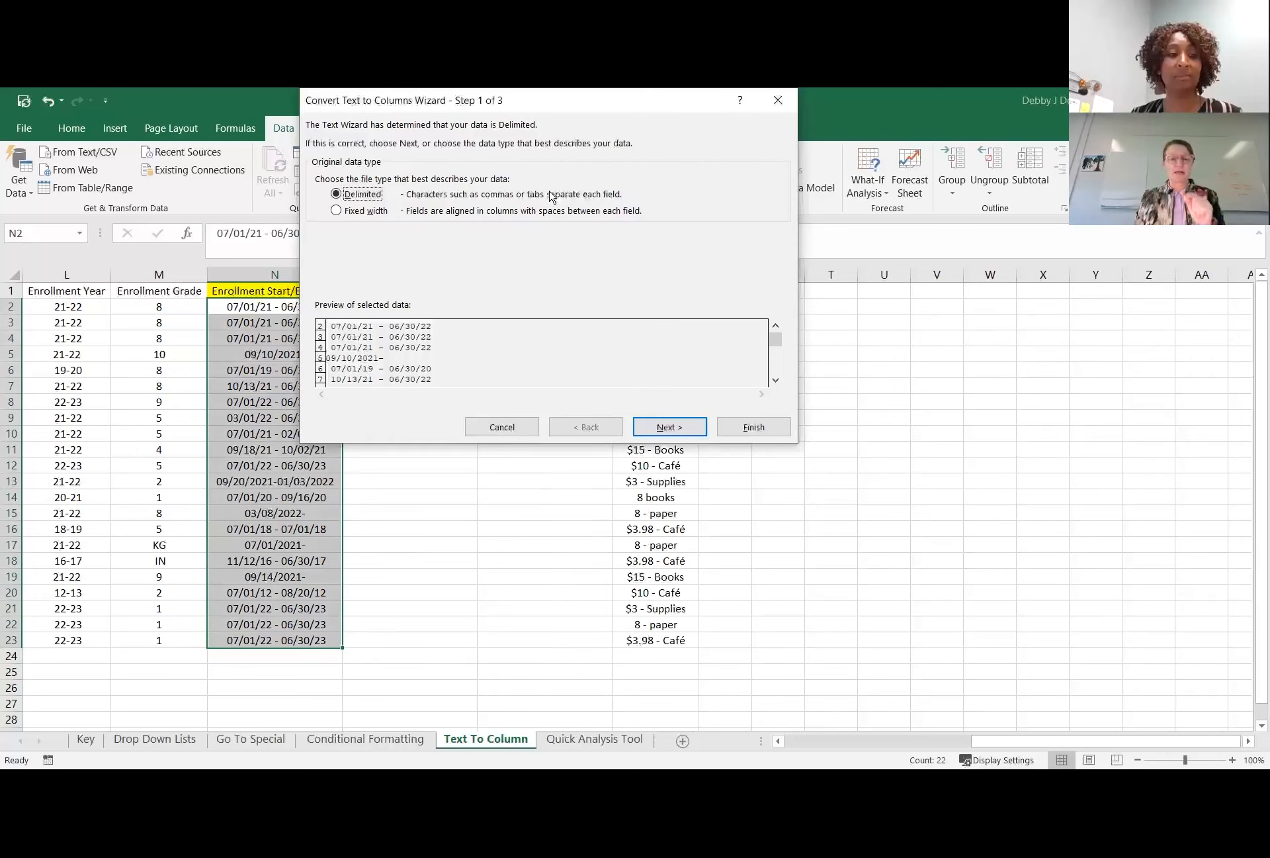
{"action": "left_click", "coordinate": [671, 427]}
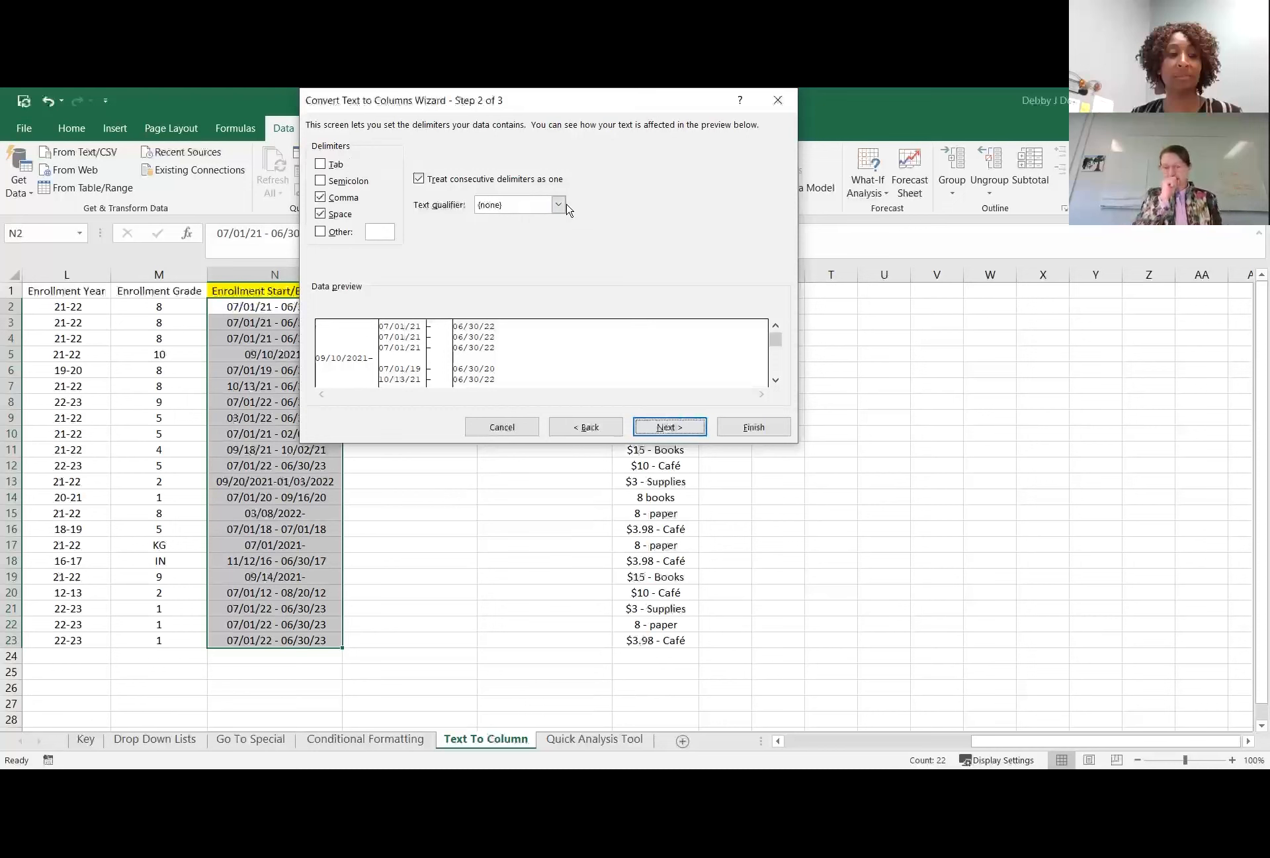
Replace the comma and space delimiters with a custom hyphen delimiter and proceed to the column format settings.
{"action": "left_click", "coordinate": [321, 197]}
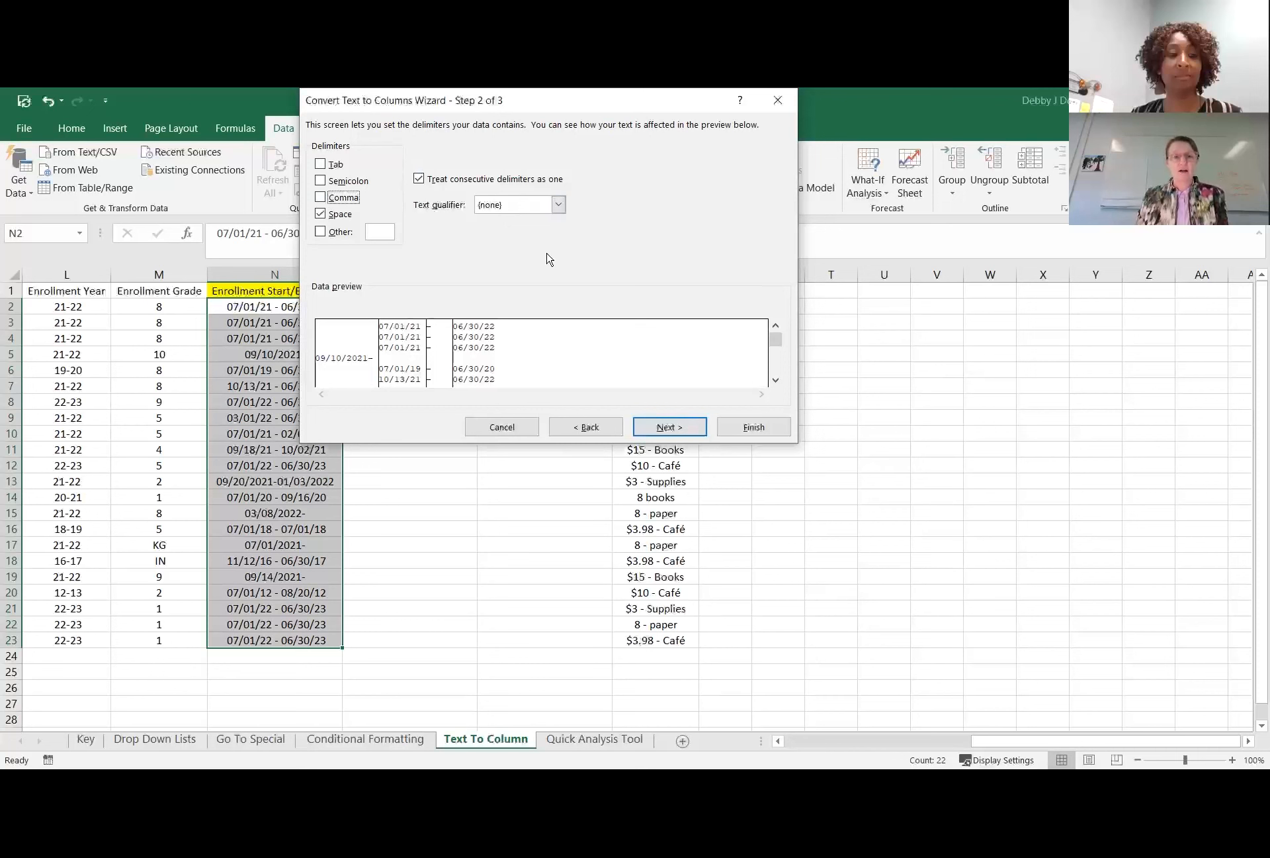
{"action": "left_click", "coordinate": [322, 215]}
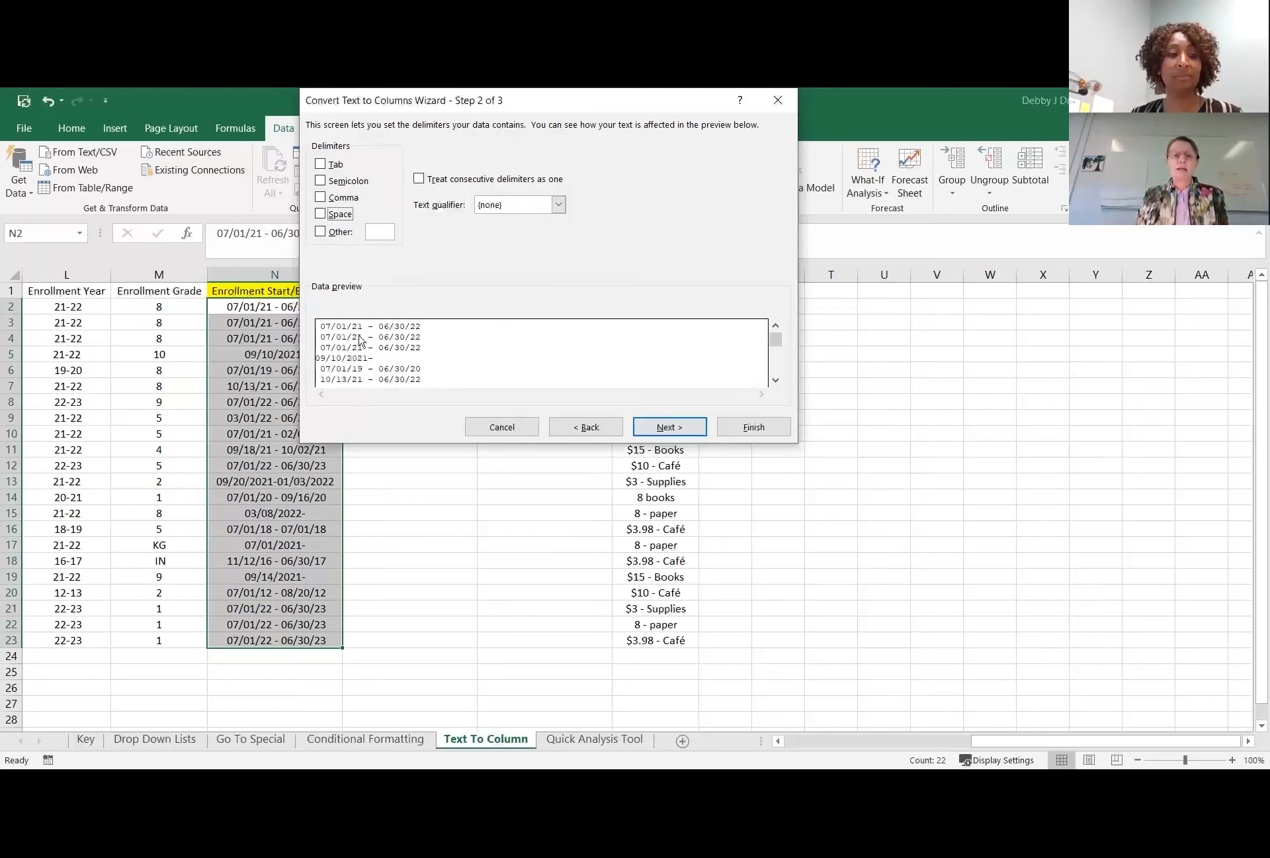
{"action": "left_click", "coordinate": [321, 233]}
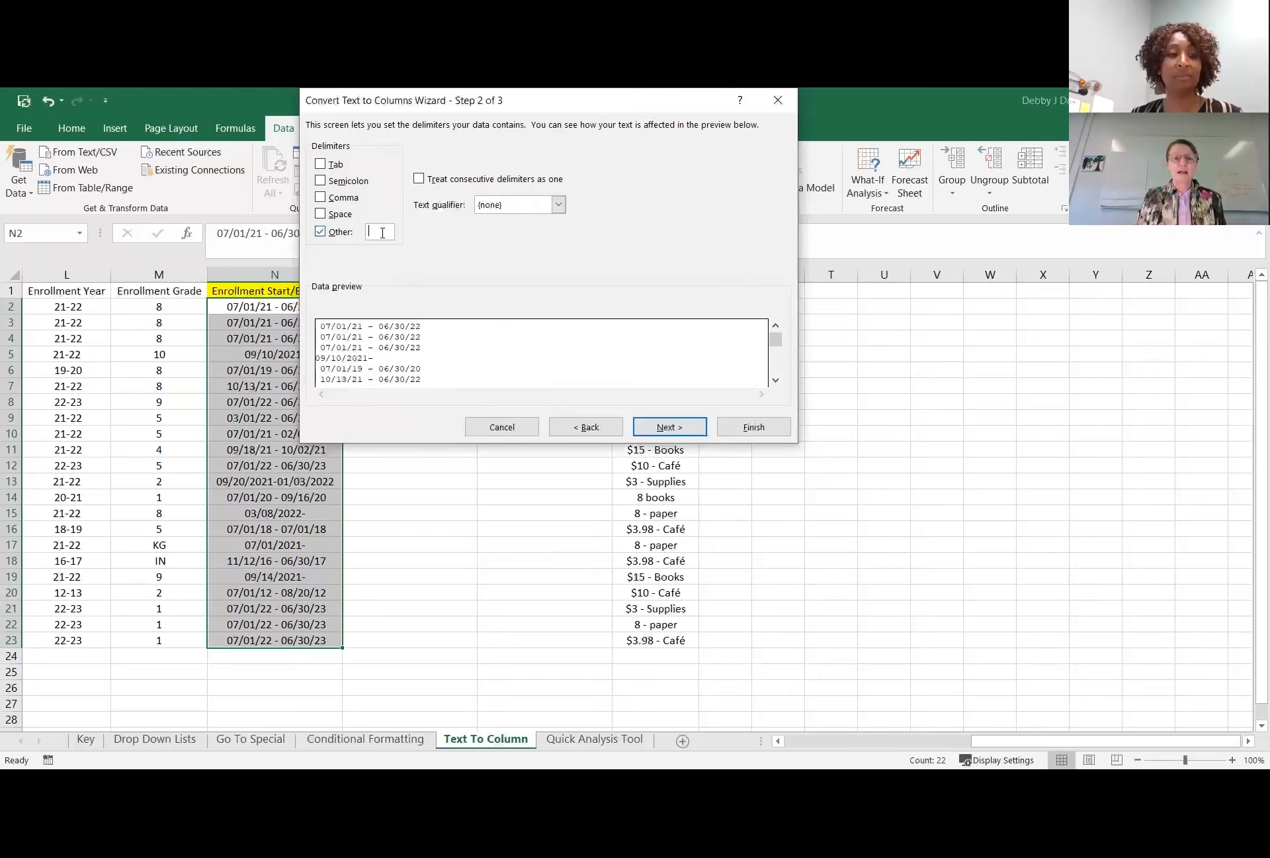
{"action": "type", "text": "-"}
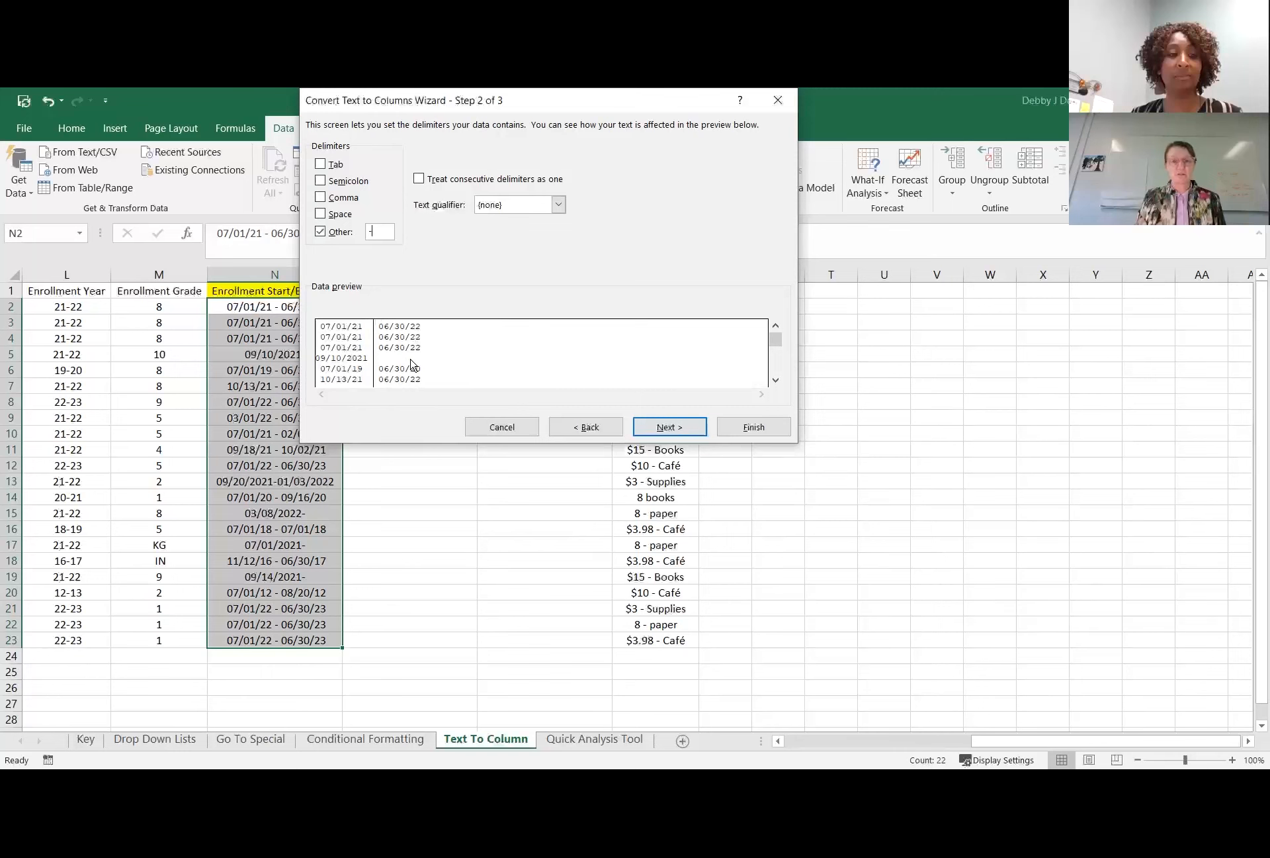
{"action": "key", "text": "BackSpace"}
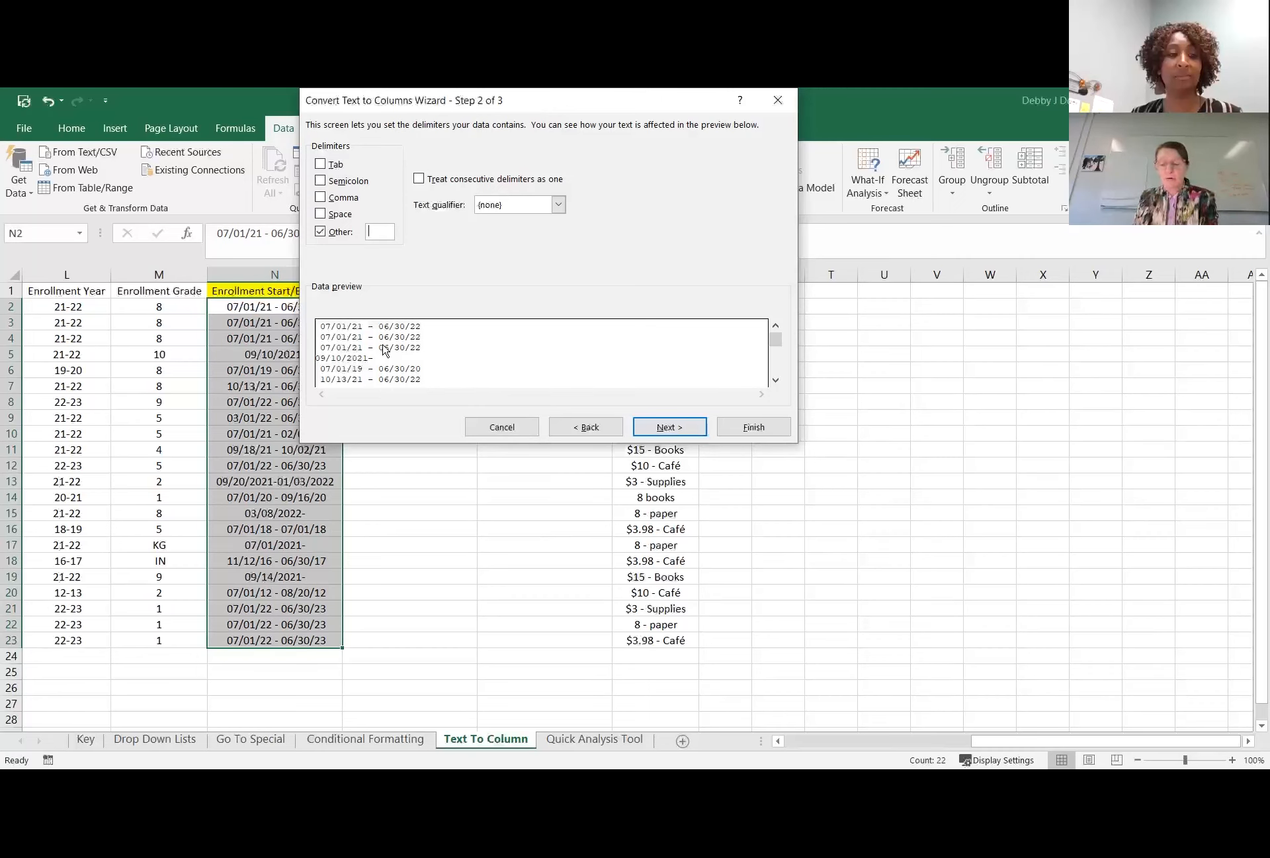
{"action": "type", "text": "-"}
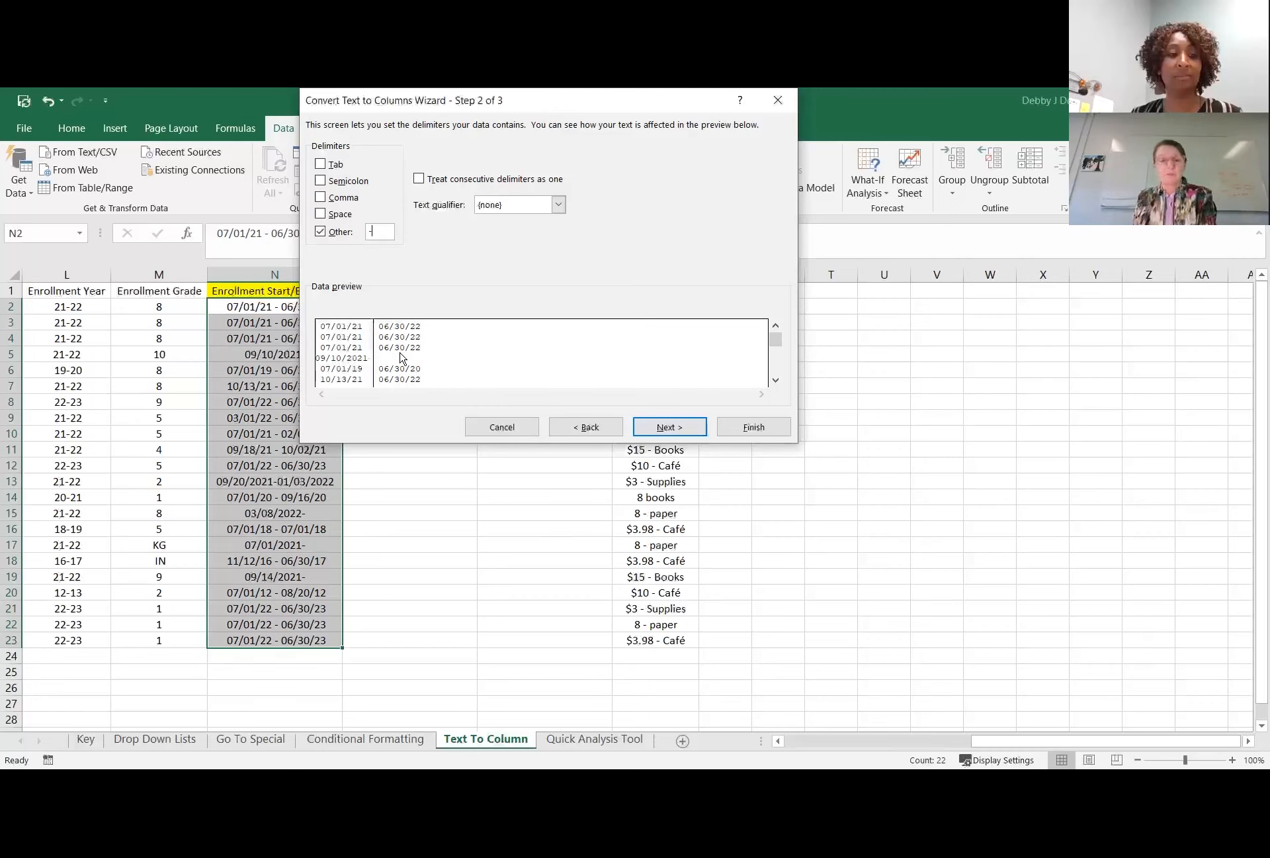
{"action": "left_click", "coordinate": [684, 431]}
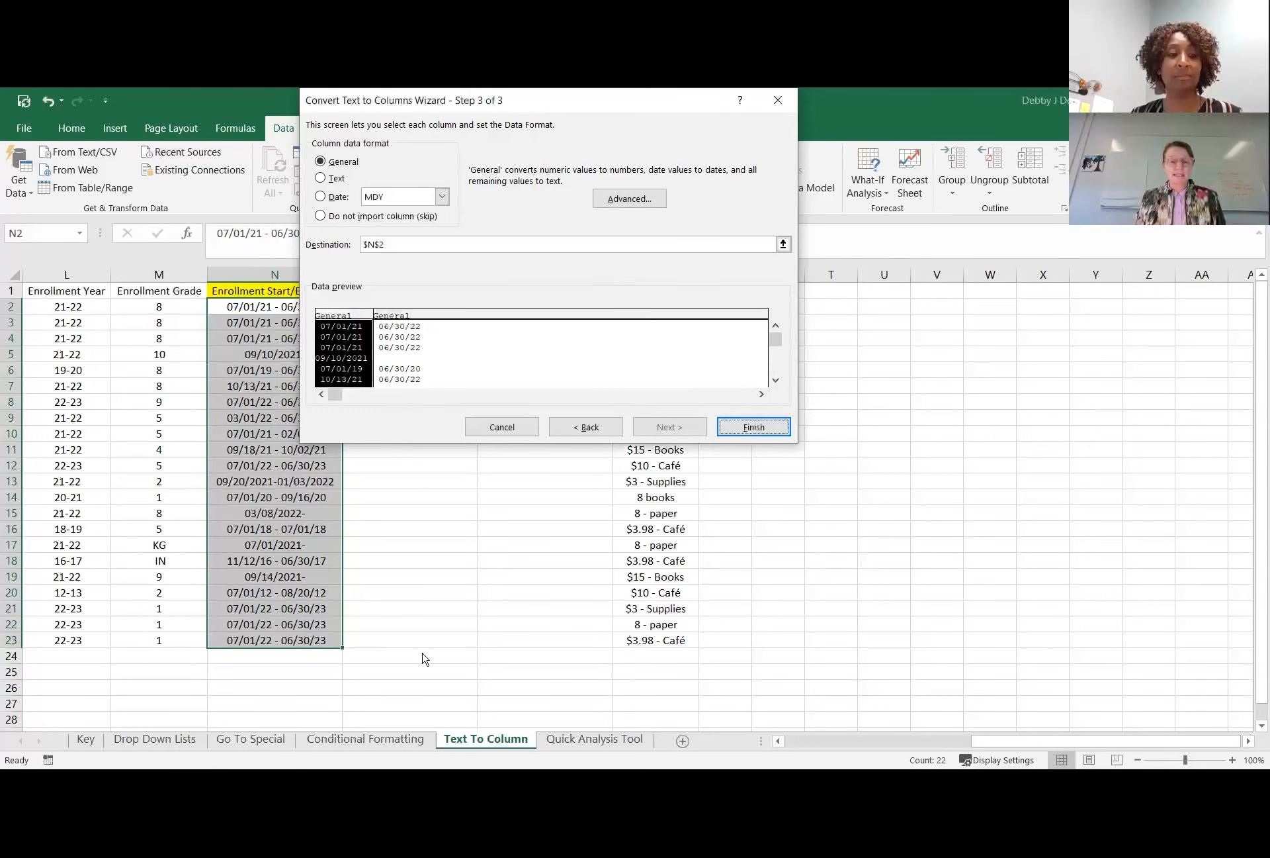
Set the split's destination to O2:P23 and finish the conversion with the General column format.
{"action": "left_click", "coordinate": [783, 245]}
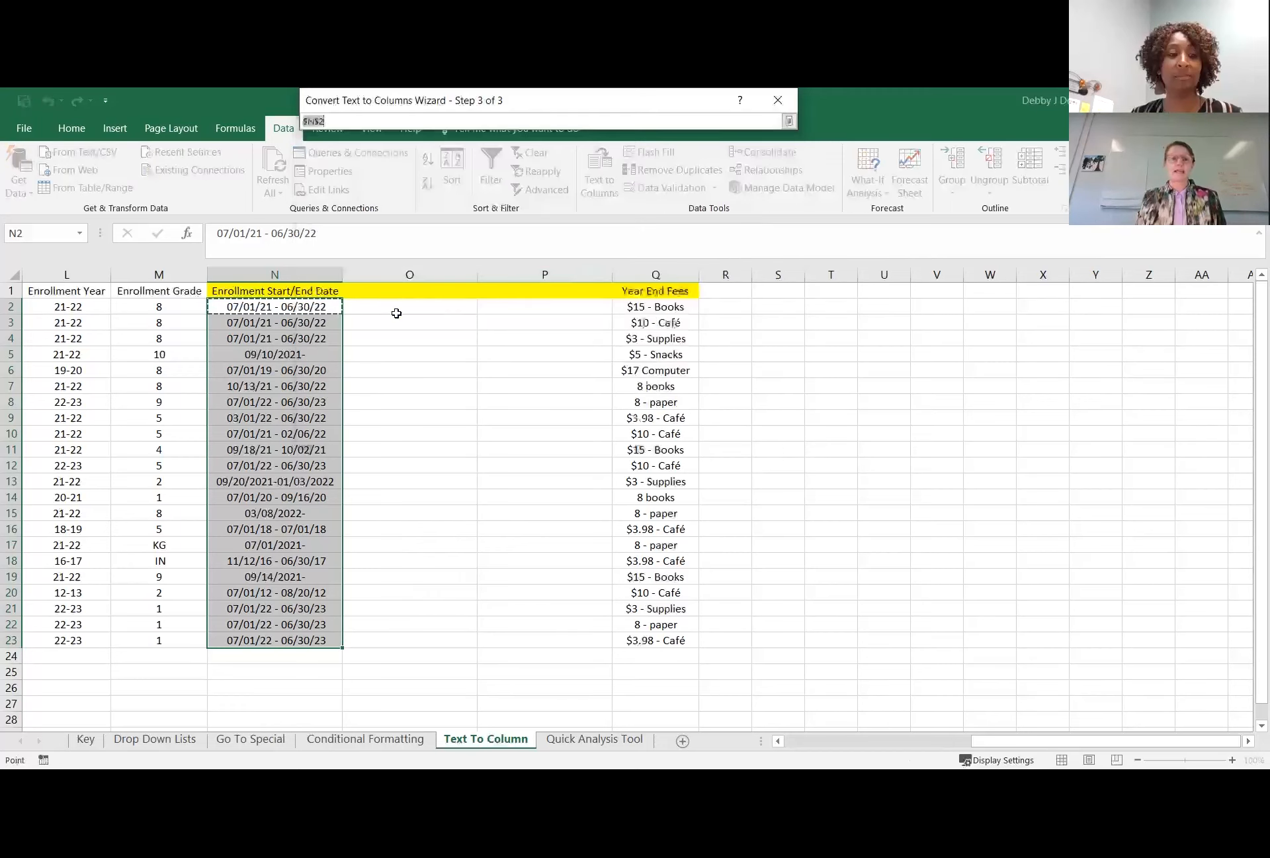
{"action": "left_click_drag", "start_coordinate": [392, 305], "coordinate": [556, 307]}
{"action": "left_click_drag", "start_coordinate": [594, 625], "coordinate": [593, 640]}
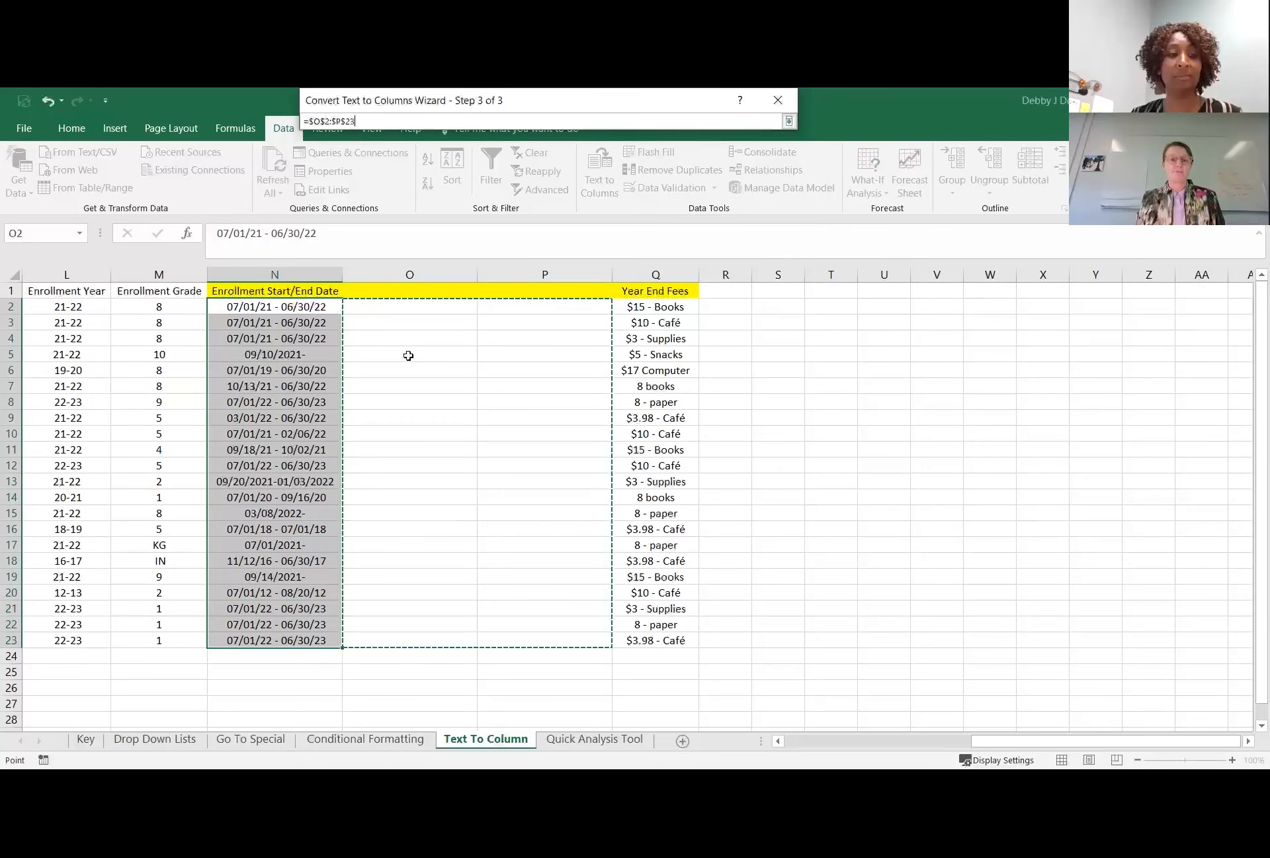
{"action": "left_click", "coordinate": [789, 121]}
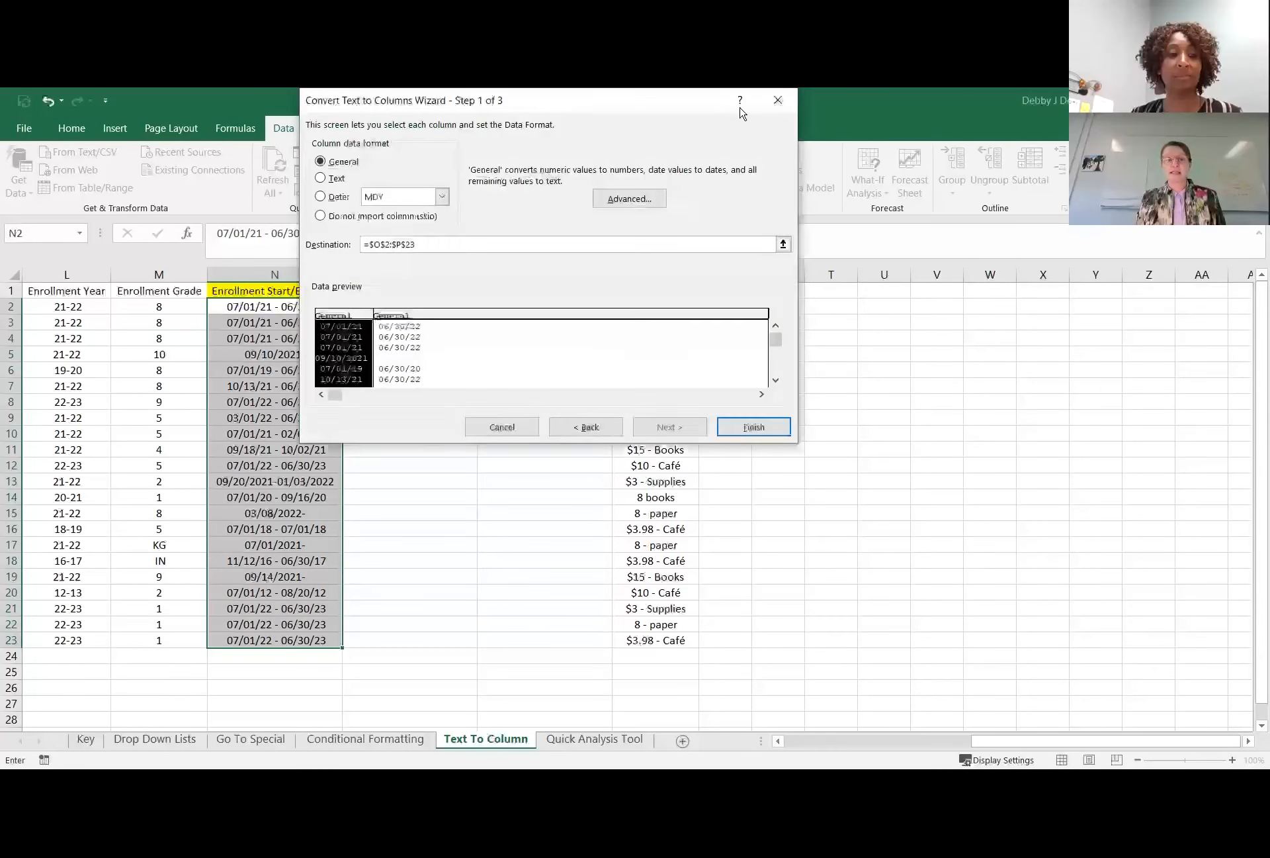
{"action": "left_click", "coordinate": [754, 427]}
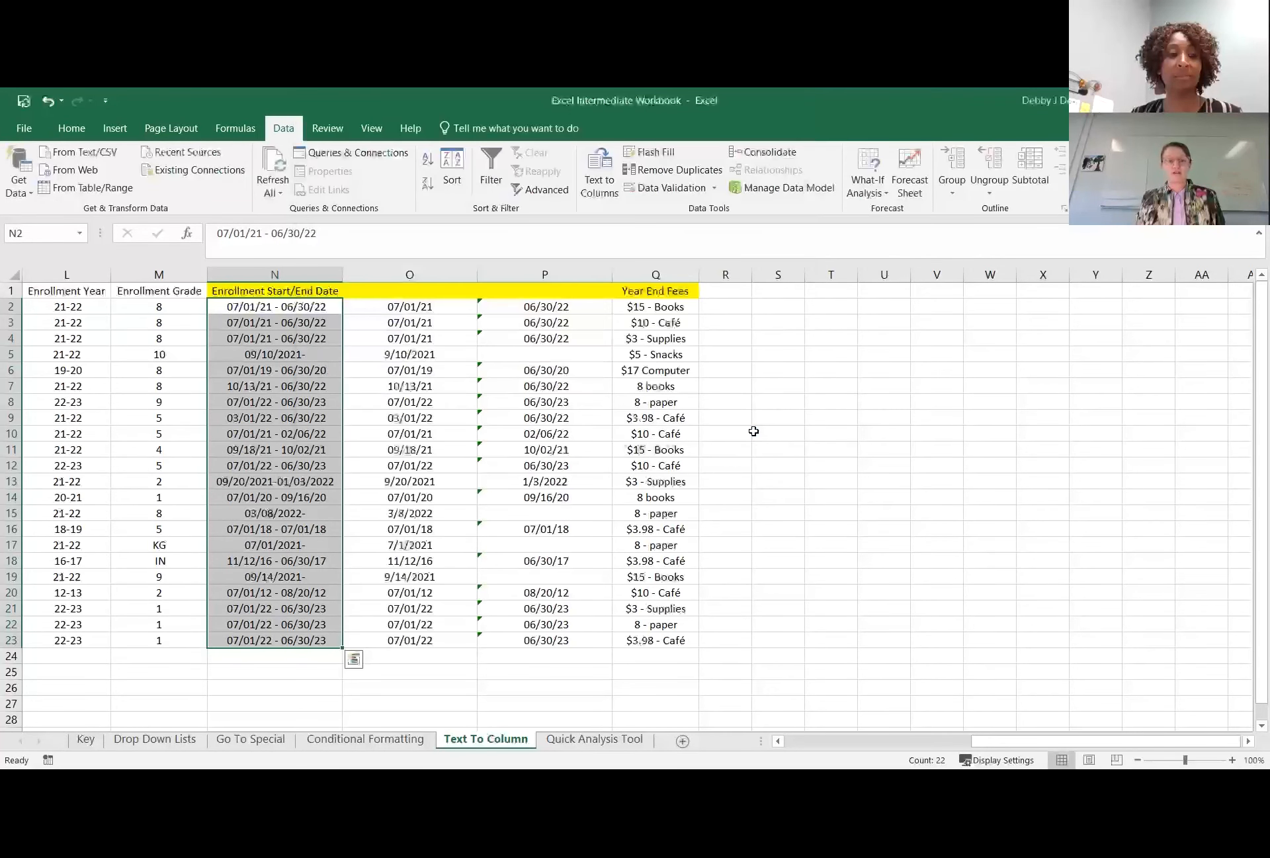
Enter the headers "Start Dates" in O1 and "End Dates" in P1 above the split dates.
{"action": "left_click", "coordinate": [392, 292]}
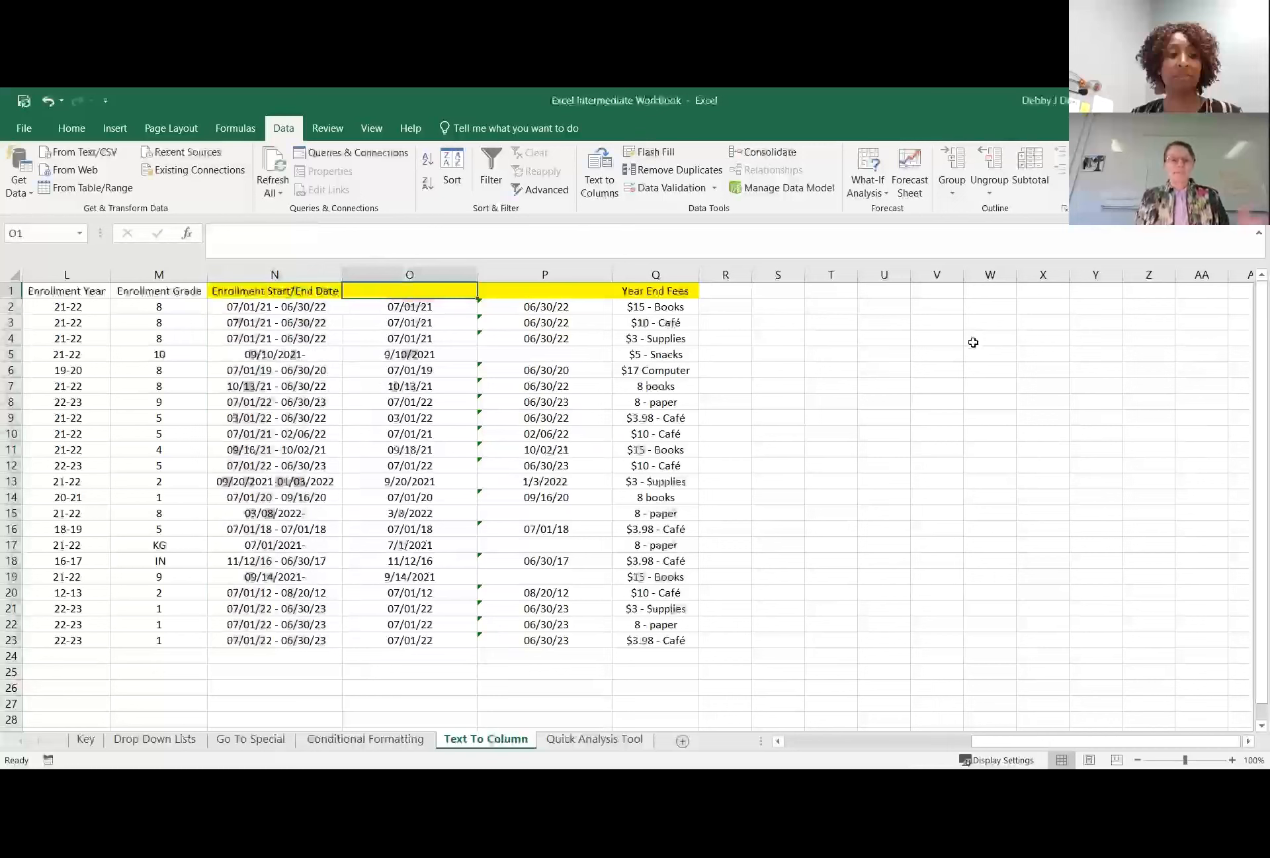
{"action": "type", "text": "Start Dateq"}
{"action": "key", "text": "Tab"}
{"action": "key", "text": "Left"}
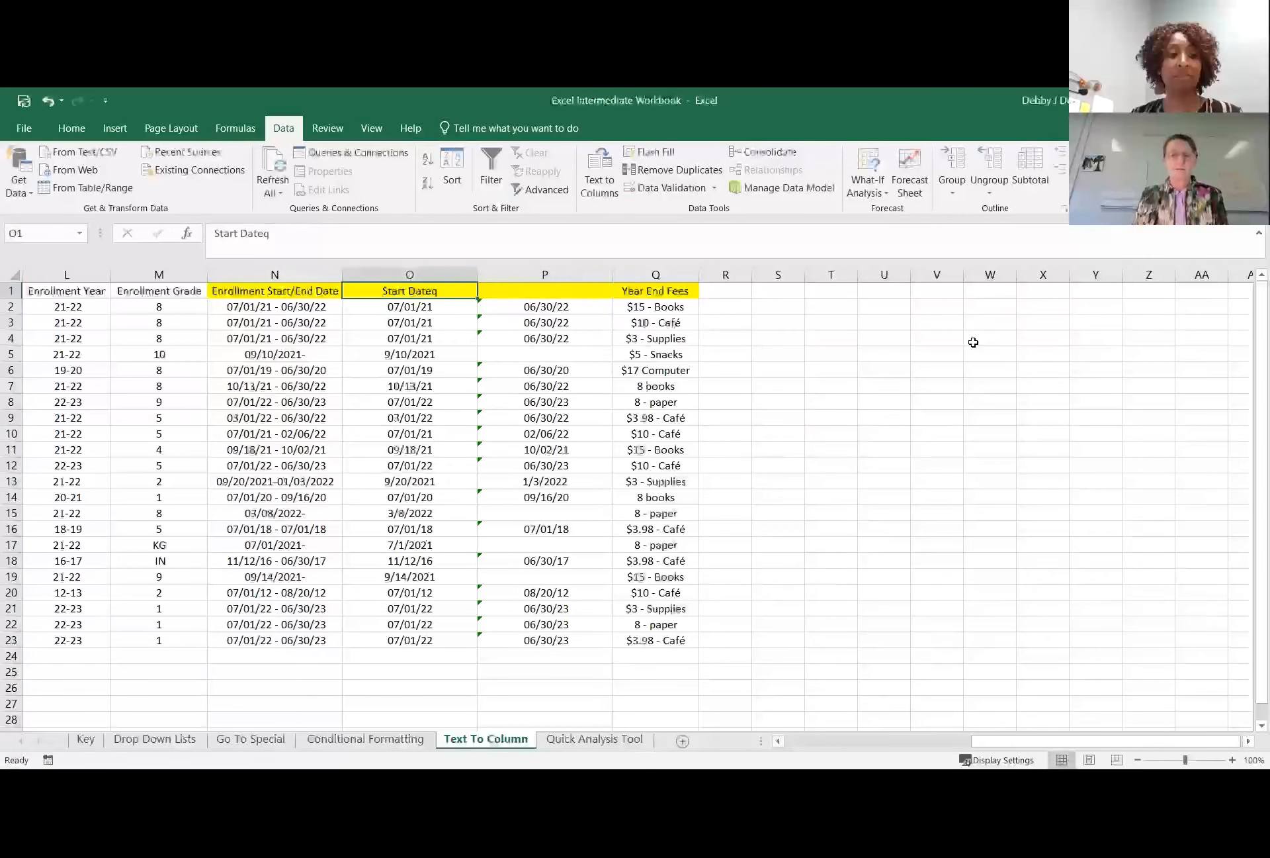
{"action": "left_click", "coordinate": [321, 233]}
{"action": "key", "text": "BackSpace"}
{"action": "type", "text": "s"}
{"action": "key", "text": "Tab"}
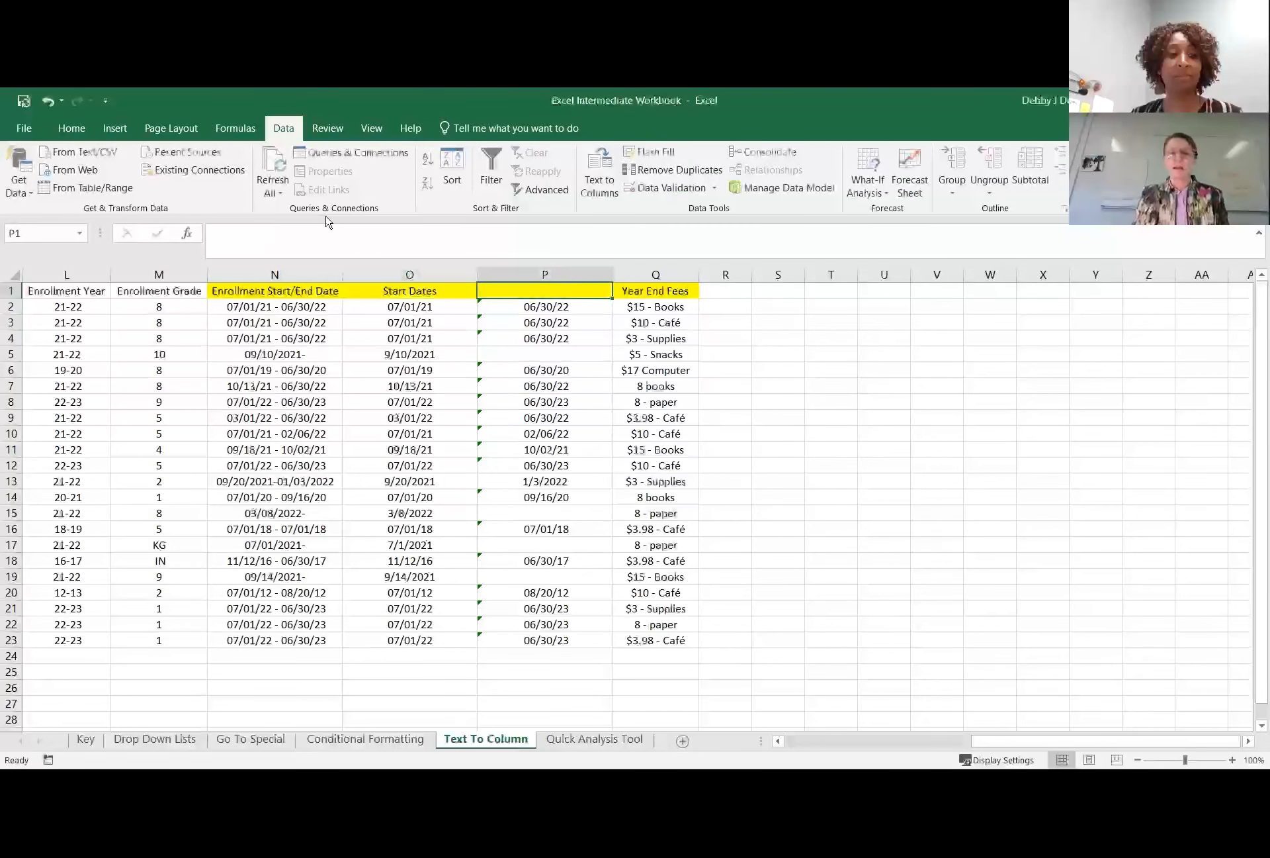
{"action": "type", "text": "End Dates"}
{"action": "key", "text": "Tab"}
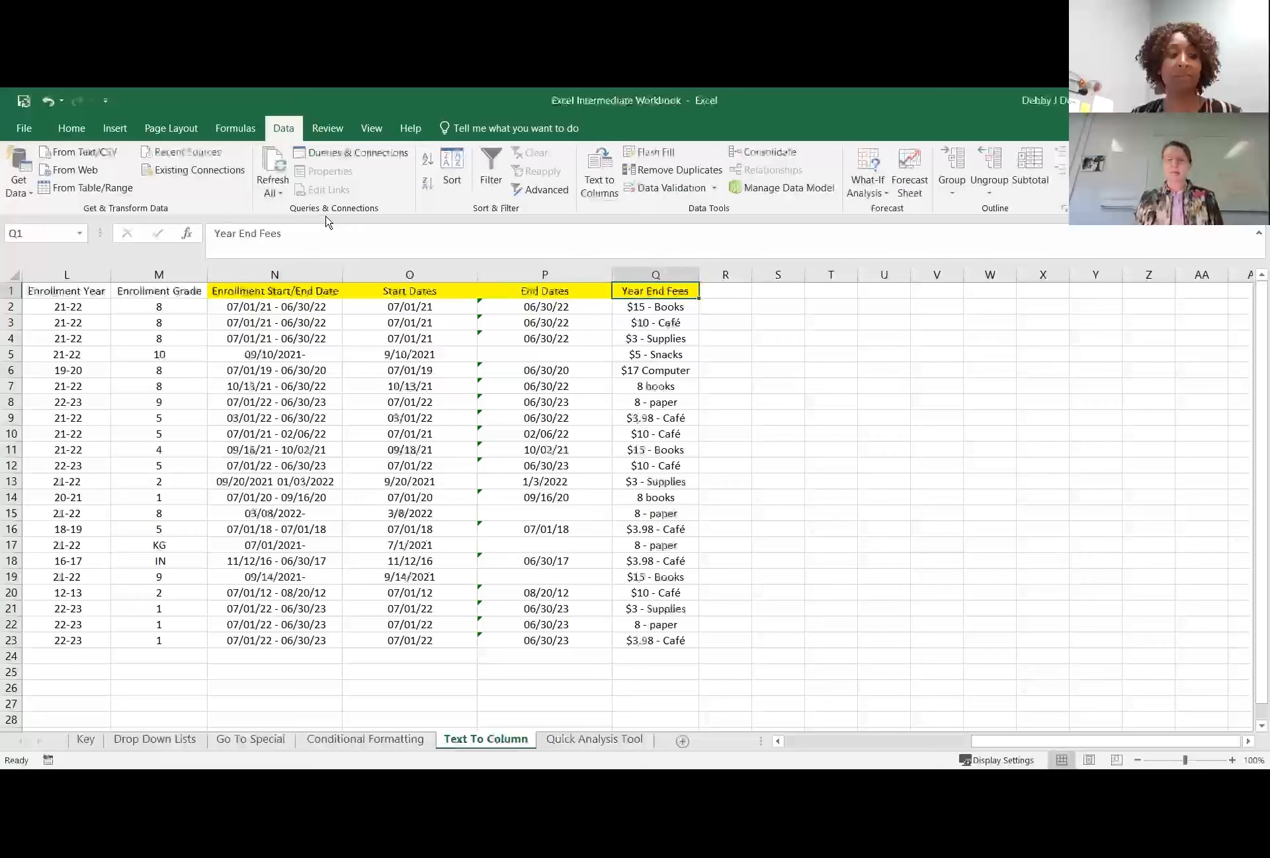
Enter the headers "Cost" in R1 and "Item" in S1 beside Year End Fees.
{"action": "left_click", "coordinate": [654, 320]}
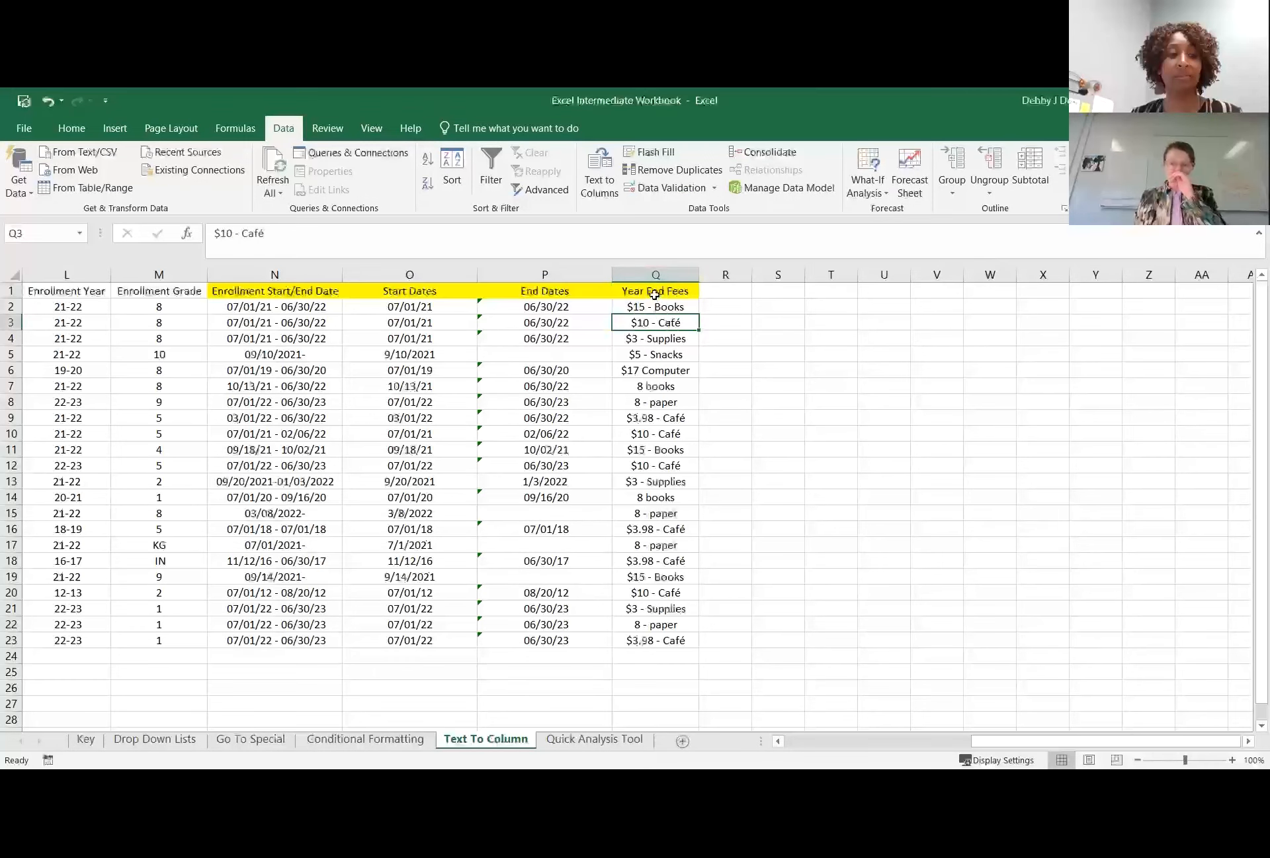
{"action": "left_click", "coordinate": [659, 297]}
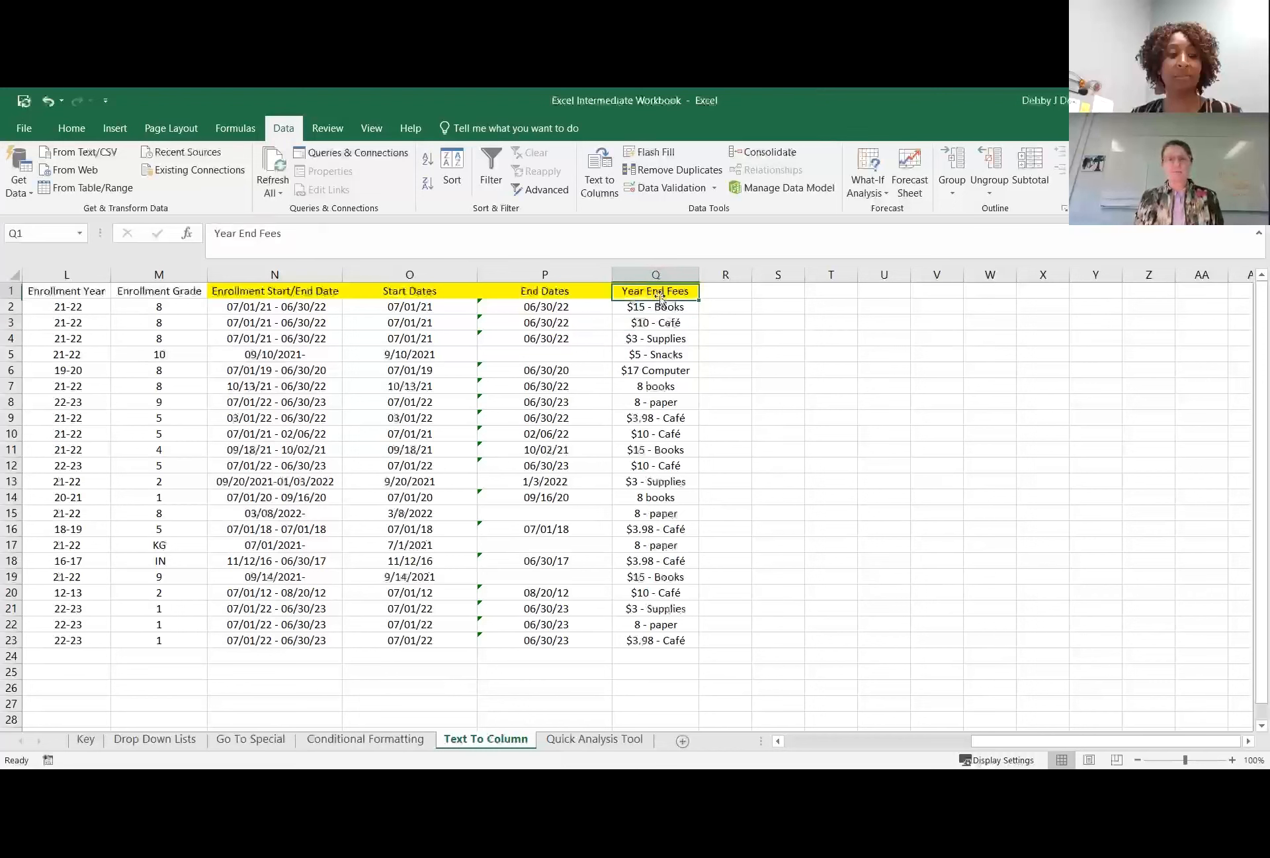
{"action": "left_click", "coordinate": [729, 297]}
{"action": "type", "text": "Cost"}
{"action": "key", "text": "Tab"}
{"action": "type", "text": "Item"}
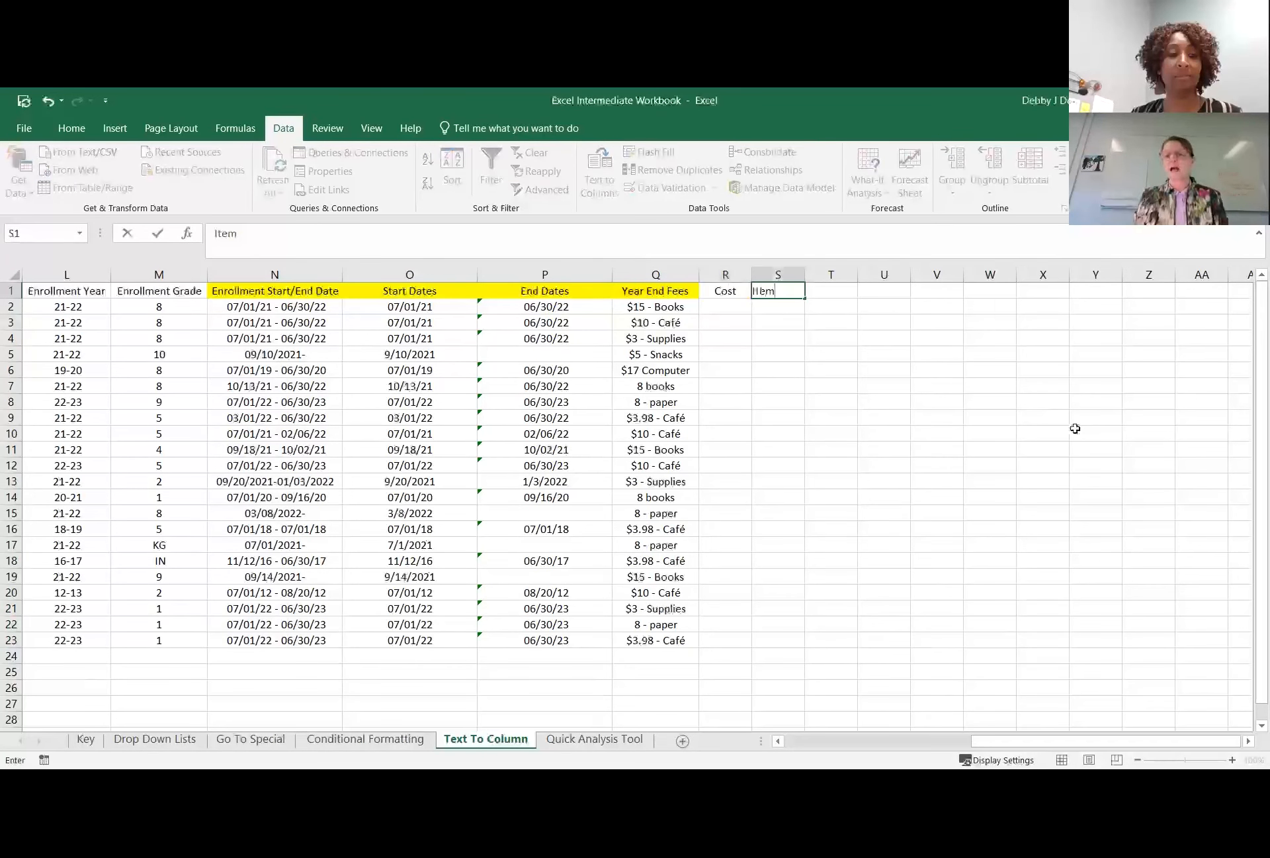
{"action": "left_click", "coordinate": [736, 309]}
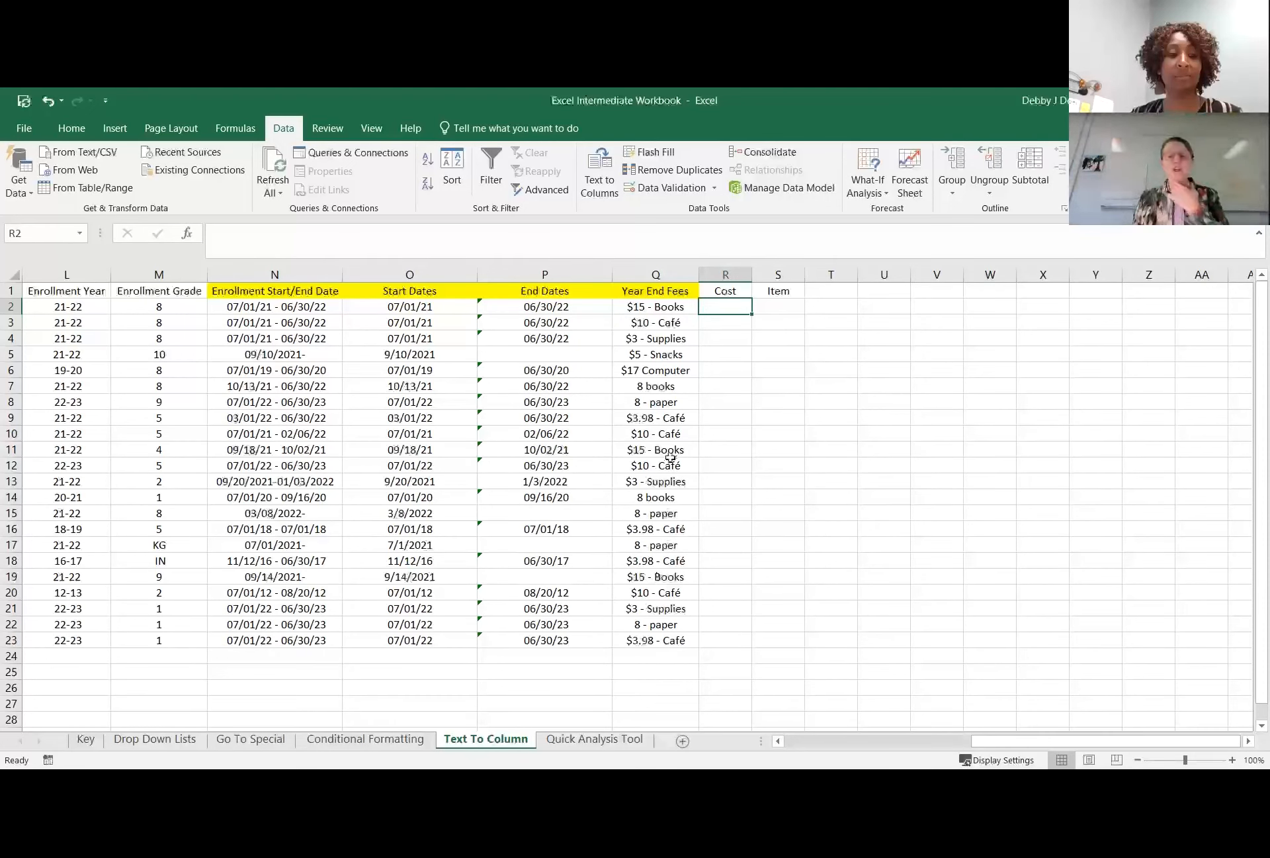
Start Text to Columns on the Year End Fees in Q2:Q23, treating them as delimited data.
{"action": "left_click", "coordinate": [649, 306]}
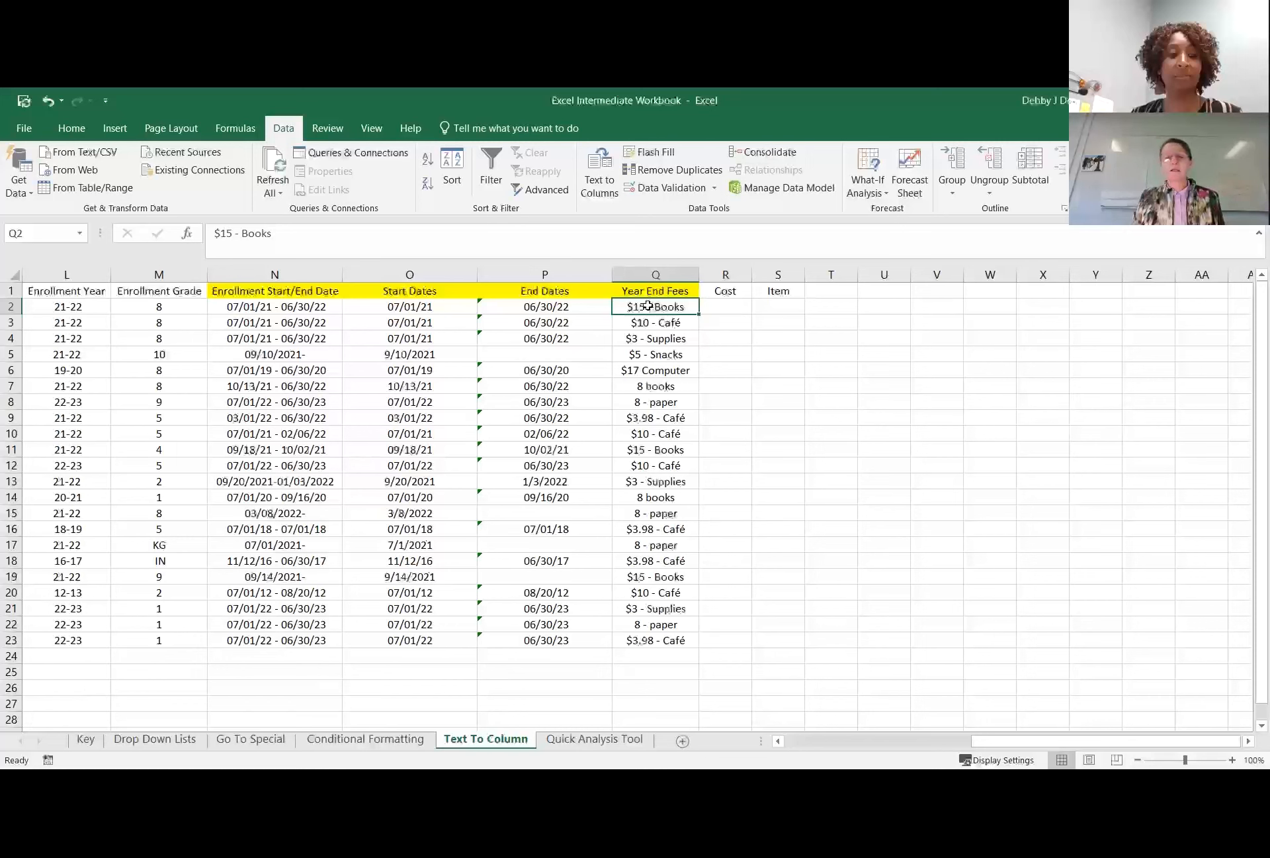
{"action": "left_click_drag", "start_coordinate": [649, 305], "coordinate": [659, 637]}
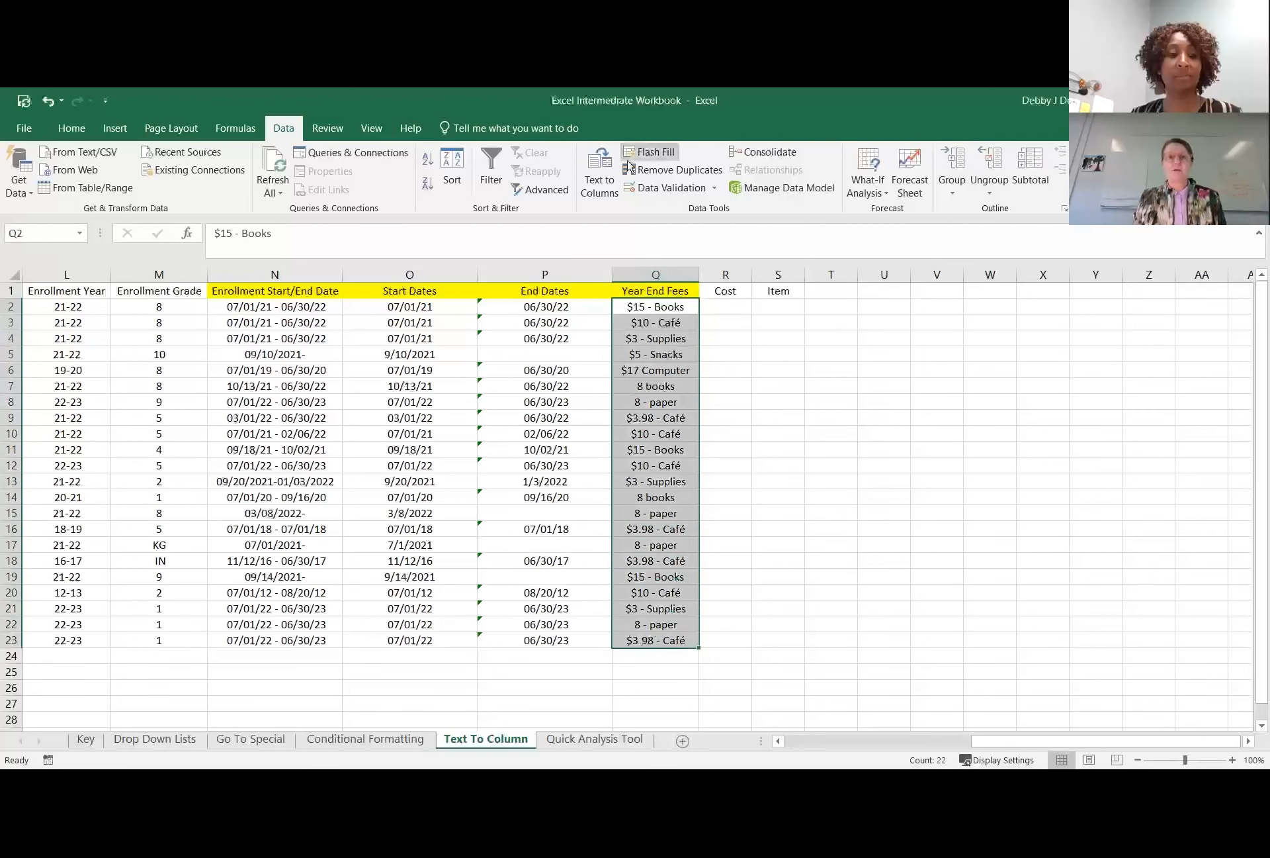
{"action": "left_click", "coordinate": [594, 195]}
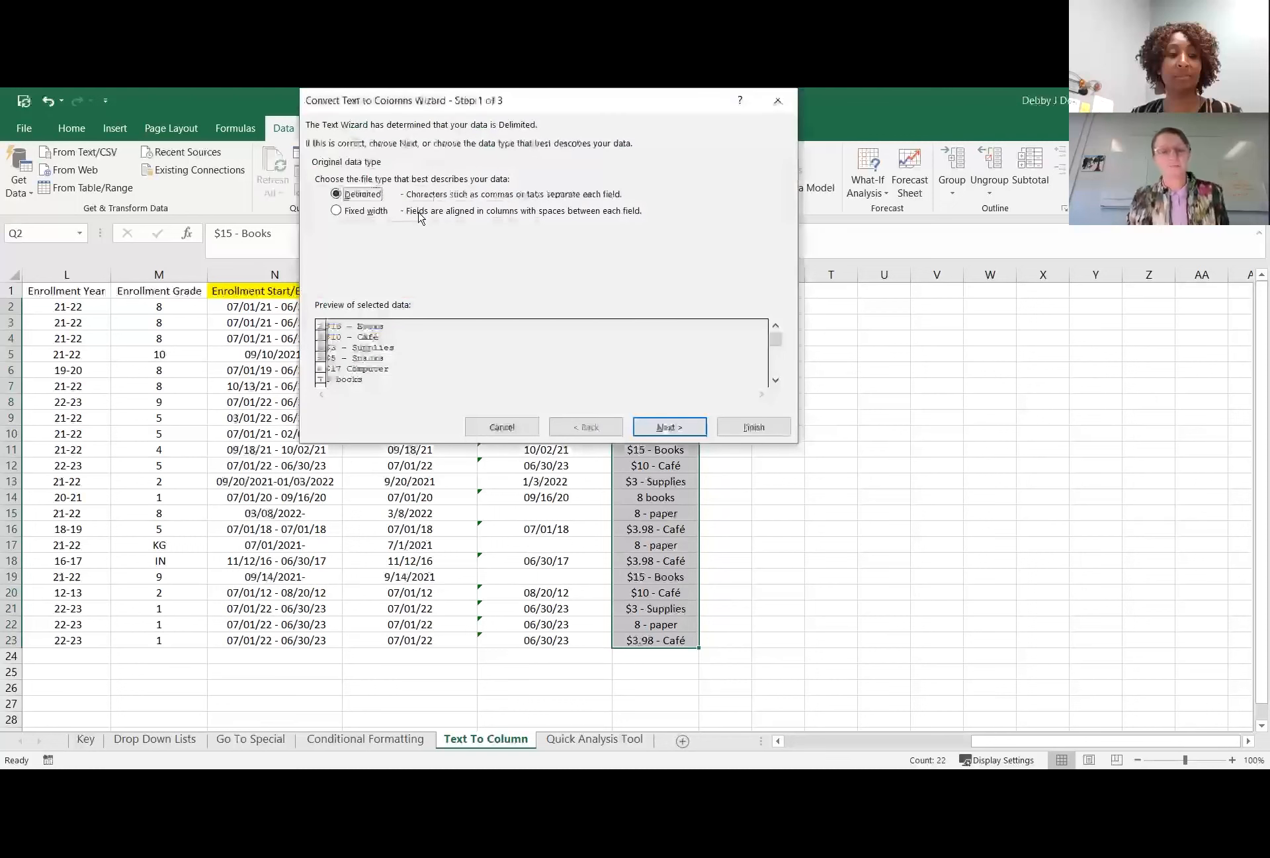
{"action": "left_click", "coordinate": [662, 426]}
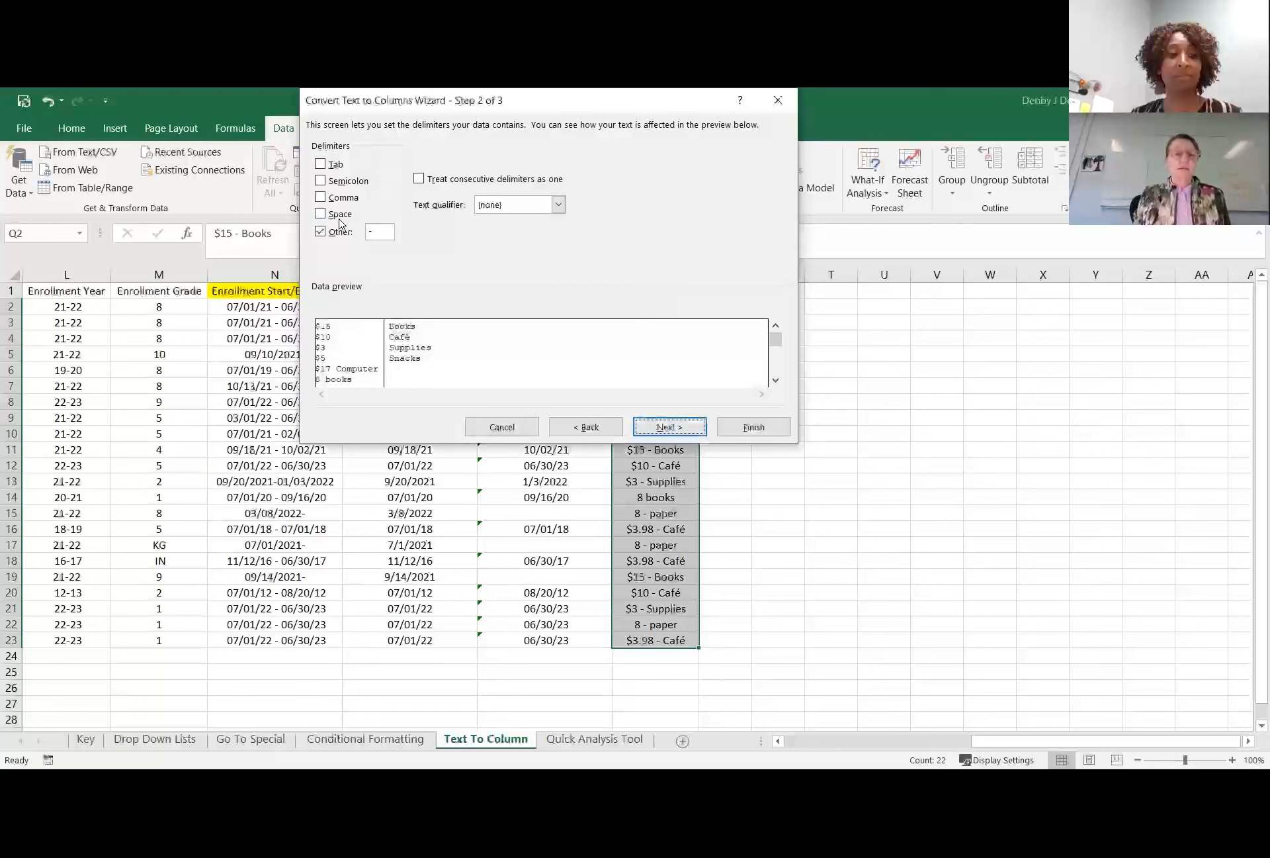
Clear the custom hyphen delimiter and review the unsplit fee values in the data preview.
{"action": "left_click", "coordinate": [320, 231]}
{"action": "left_click", "coordinate": [379, 231]}
{"action": "key", "text": "BackSpace"}
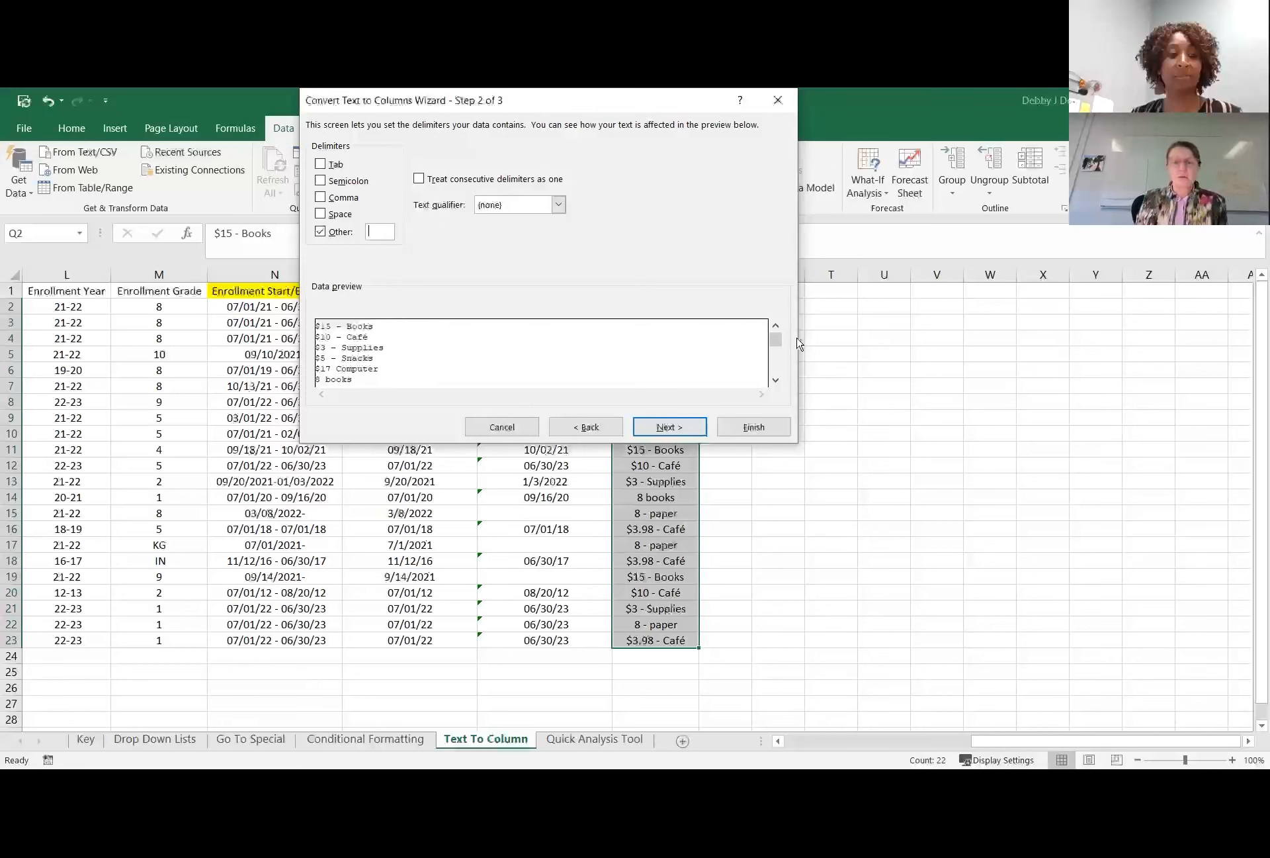
{"action": "left_click_drag", "start_coordinate": [777, 339], "coordinate": [787, 367]}
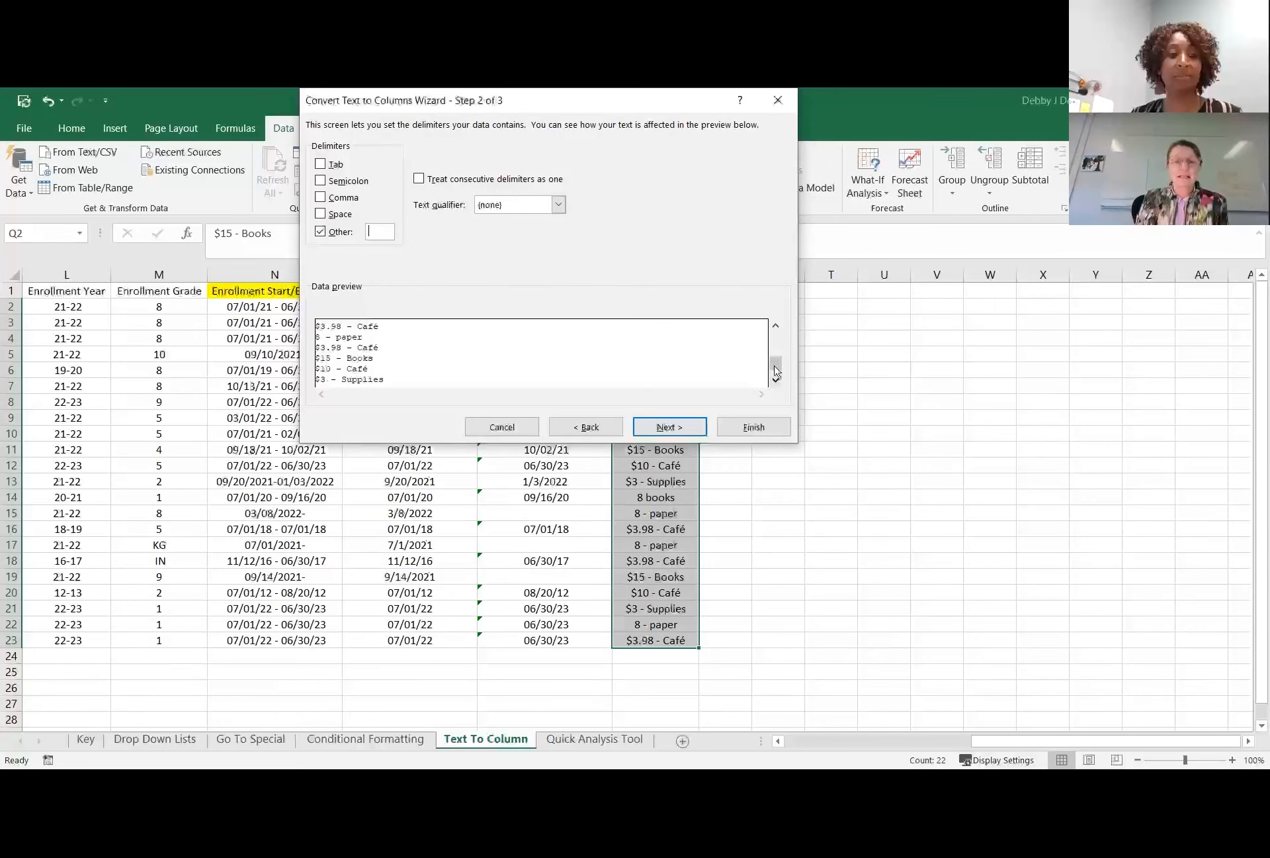
{"action": "left_click", "coordinate": [777, 326]}
{"action": "left_click", "coordinate": [776, 326]}
{"action": "left_click", "coordinate": [777, 326]}
{"action": "left_click", "coordinate": [777, 326]}
{"action": "left_click", "coordinate": [776, 326]}
{"action": "left_click", "coordinate": [777, 326]}
{"action": "left_click", "coordinate": [777, 326]}
{"action": "left_click", "coordinate": [777, 326]}
{"action": "left_click", "coordinate": [777, 326]}
{"action": "left_click", "coordinate": [777, 326]}
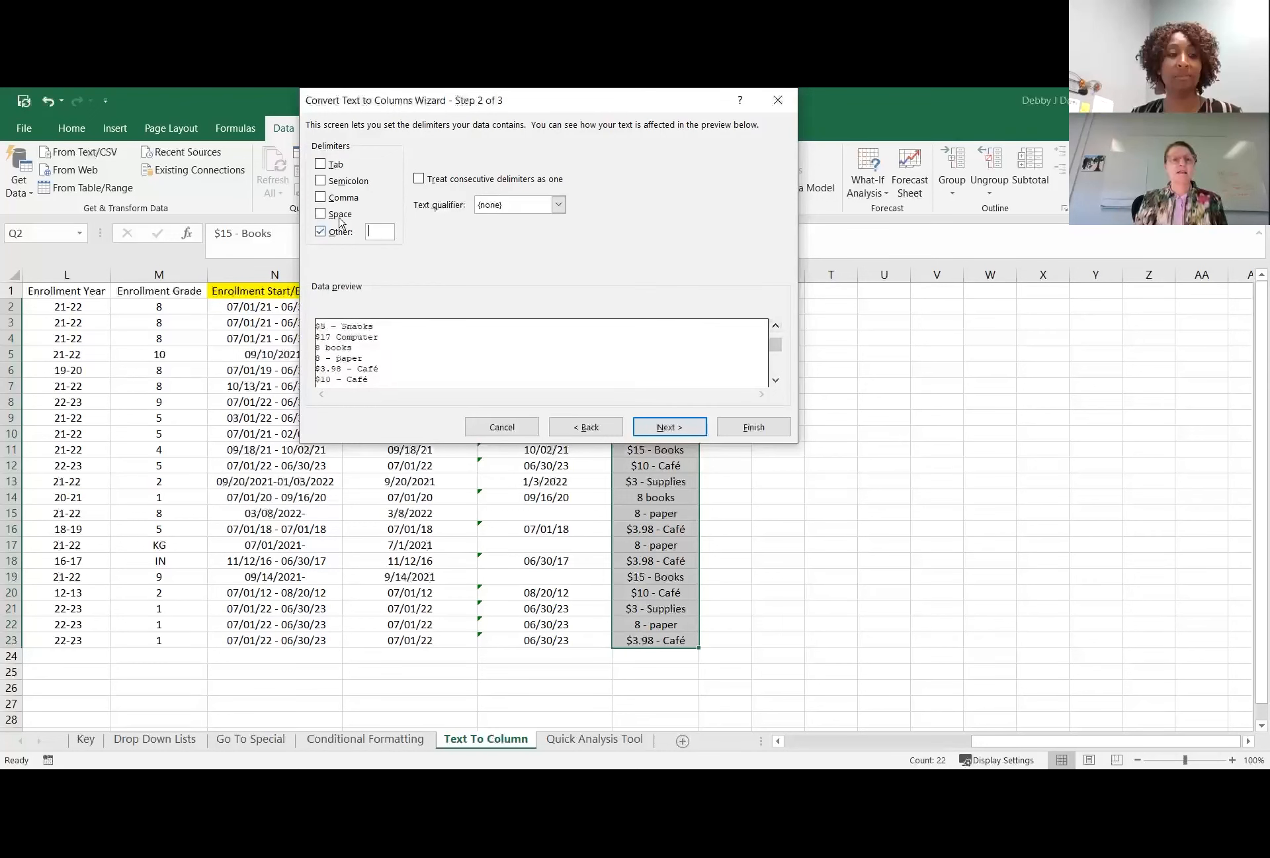
Set a custom hyphen and space as delimiters for the fees and check the split in the data preview.
{"action": "left_click", "coordinate": [392, 237]}
{"action": "type", "text": "-"}
{"action": "left_click", "coordinate": [321, 214]}
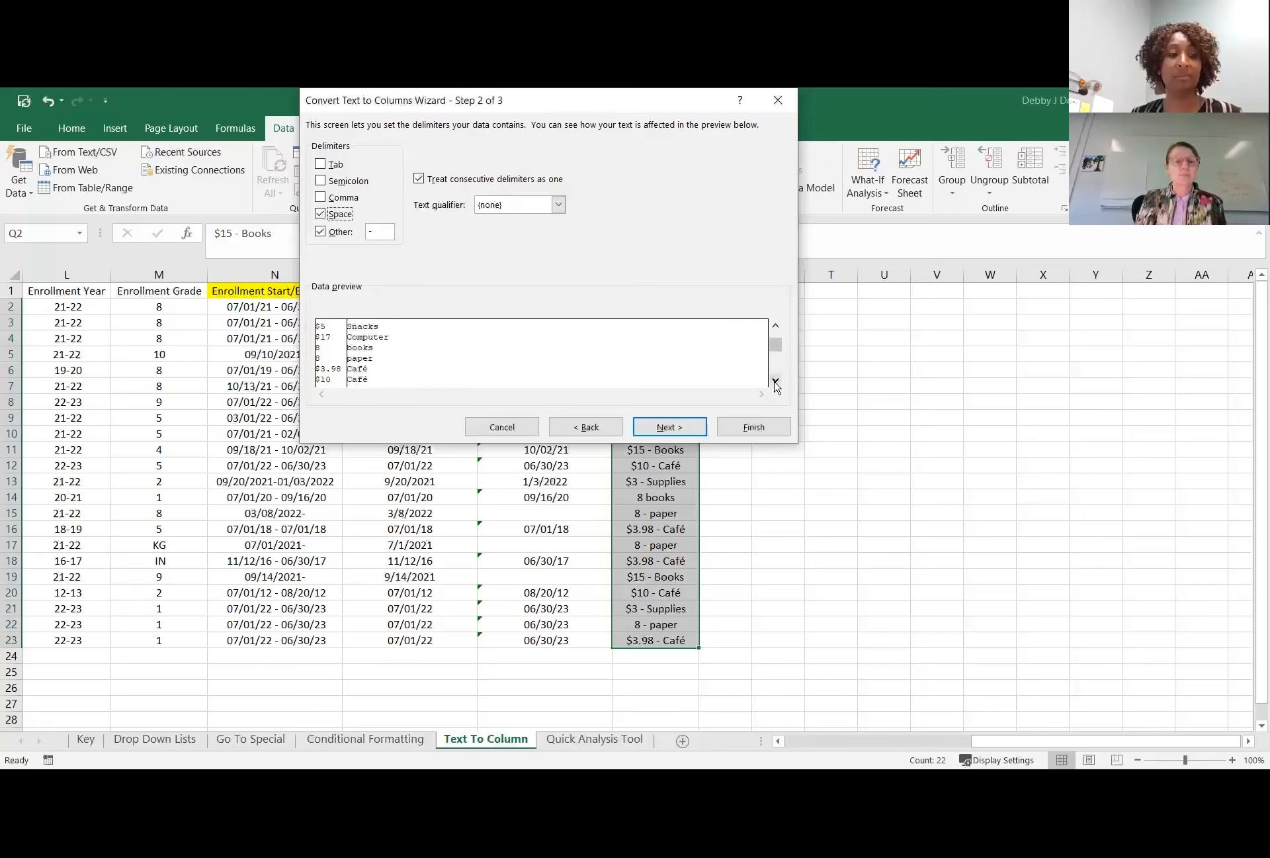
{"action": "left_click_drag", "start_coordinate": [775, 345], "coordinate": [776, 329]}
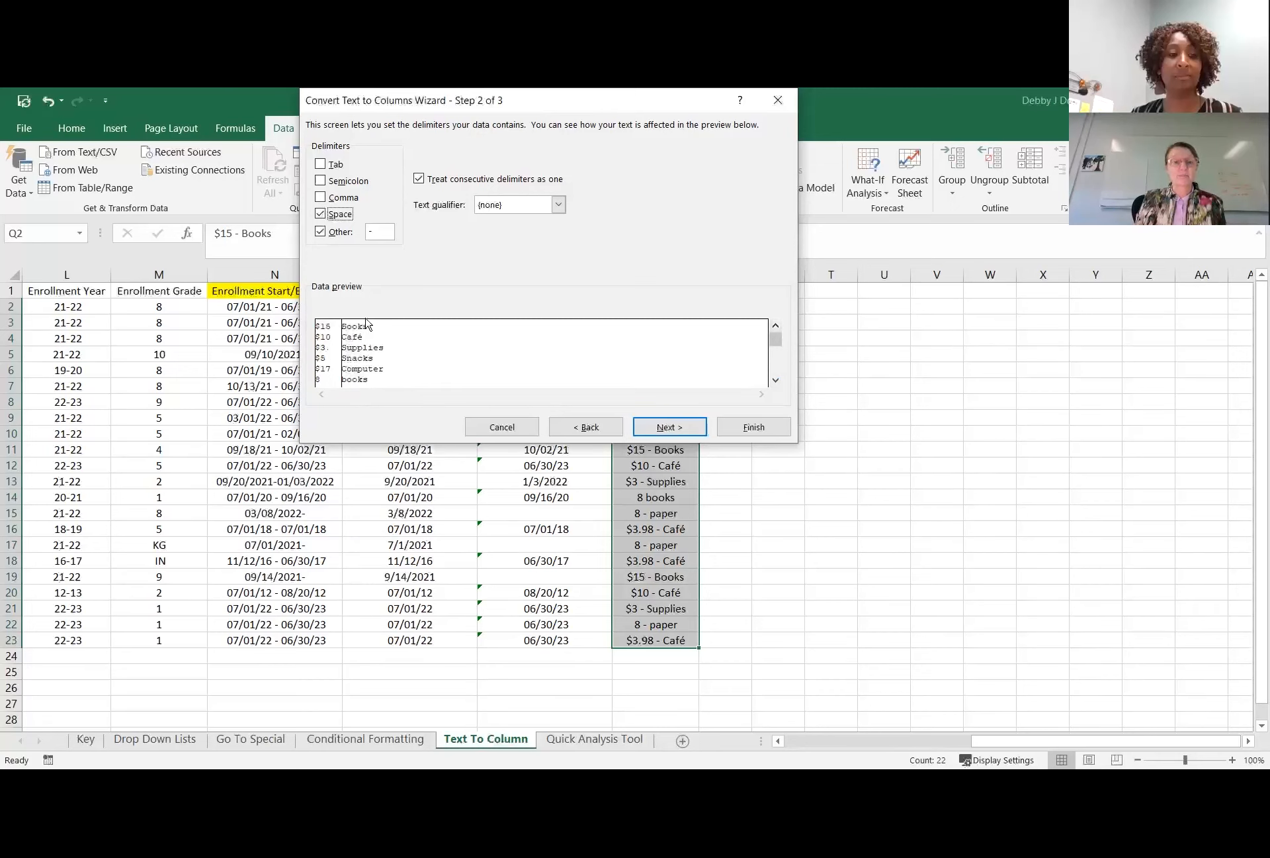
Check the remaining fee rows in the Text to Columns data preview.
{"action": "left_click", "coordinate": [776, 380]}
{"action": "left_click", "coordinate": [776, 379]}
{"action": "left_click", "coordinate": [775, 380]}
{"action": "left_click", "coordinate": [775, 380]}
{"action": "left_click", "coordinate": [775, 380]}
{"action": "left_click", "coordinate": [777, 381]}
{"action": "left_click", "coordinate": [777, 381]}
{"action": "left_click", "coordinate": [777, 381]}
{"action": "left_click", "coordinate": [777, 381]}
{"action": "left_click", "coordinate": [776, 381]}
{"action": "left_click", "coordinate": [780, 382]}
{"action": "left_click", "coordinate": [780, 382]}
{"action": "left_click", "coordinate": [780, 381]}
{"action": "left_click", "coordinate": [780, 382]}
{"action": "left_click", "coordinate": [780, 382]}
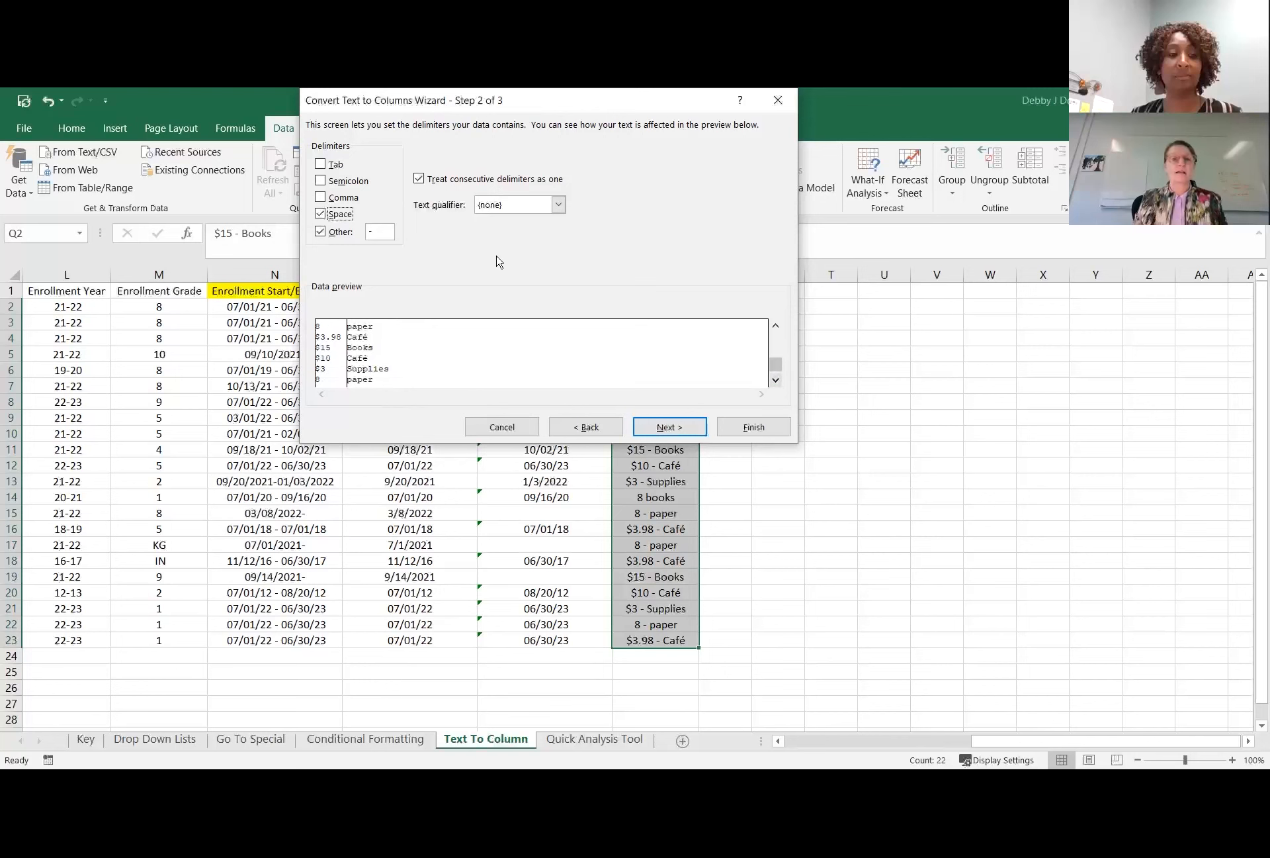
Set the Text to Columns destination to R2:S23 and finish splitting the fees under Cost and Item.
{"action": "left_click", "coordinate": [669, 427]}
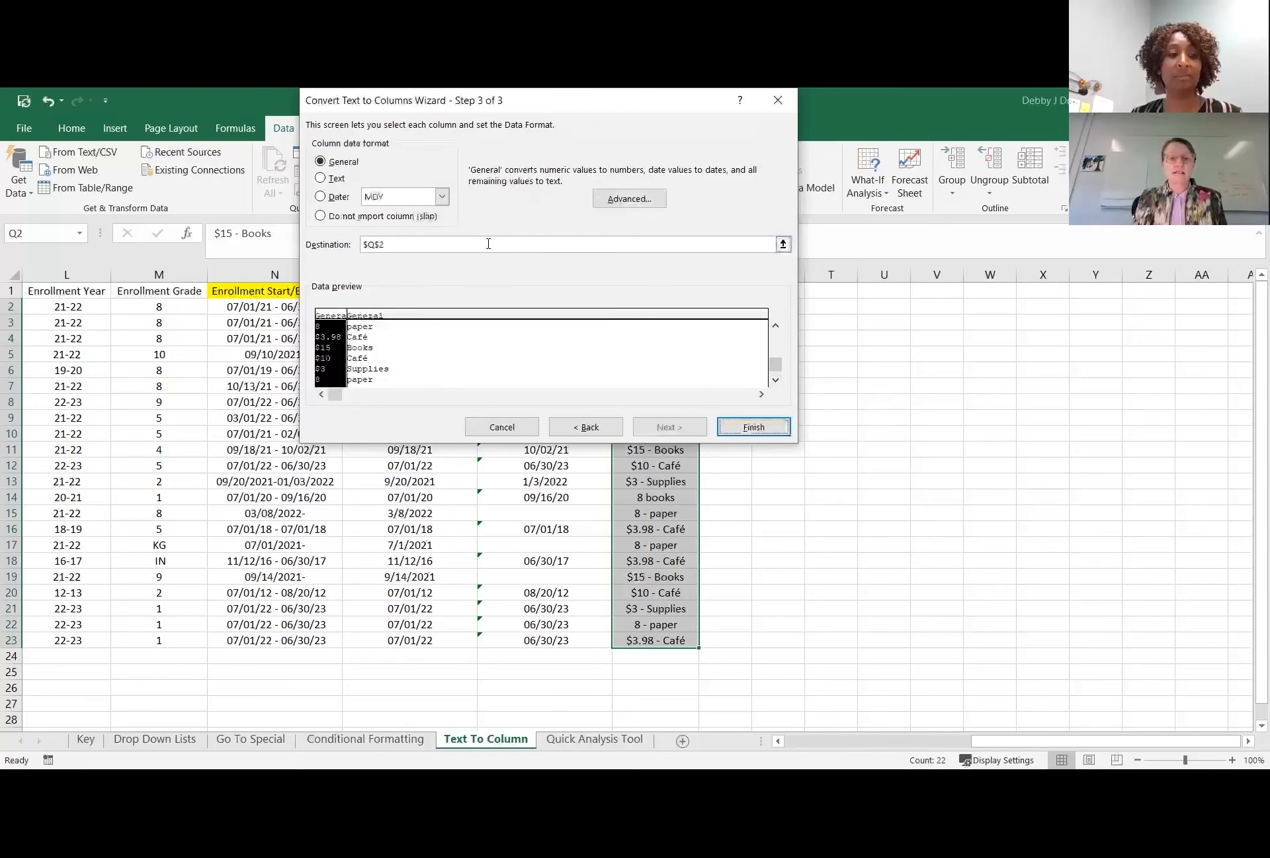
{"action": "left_click", "coordinate": [783, 244]}
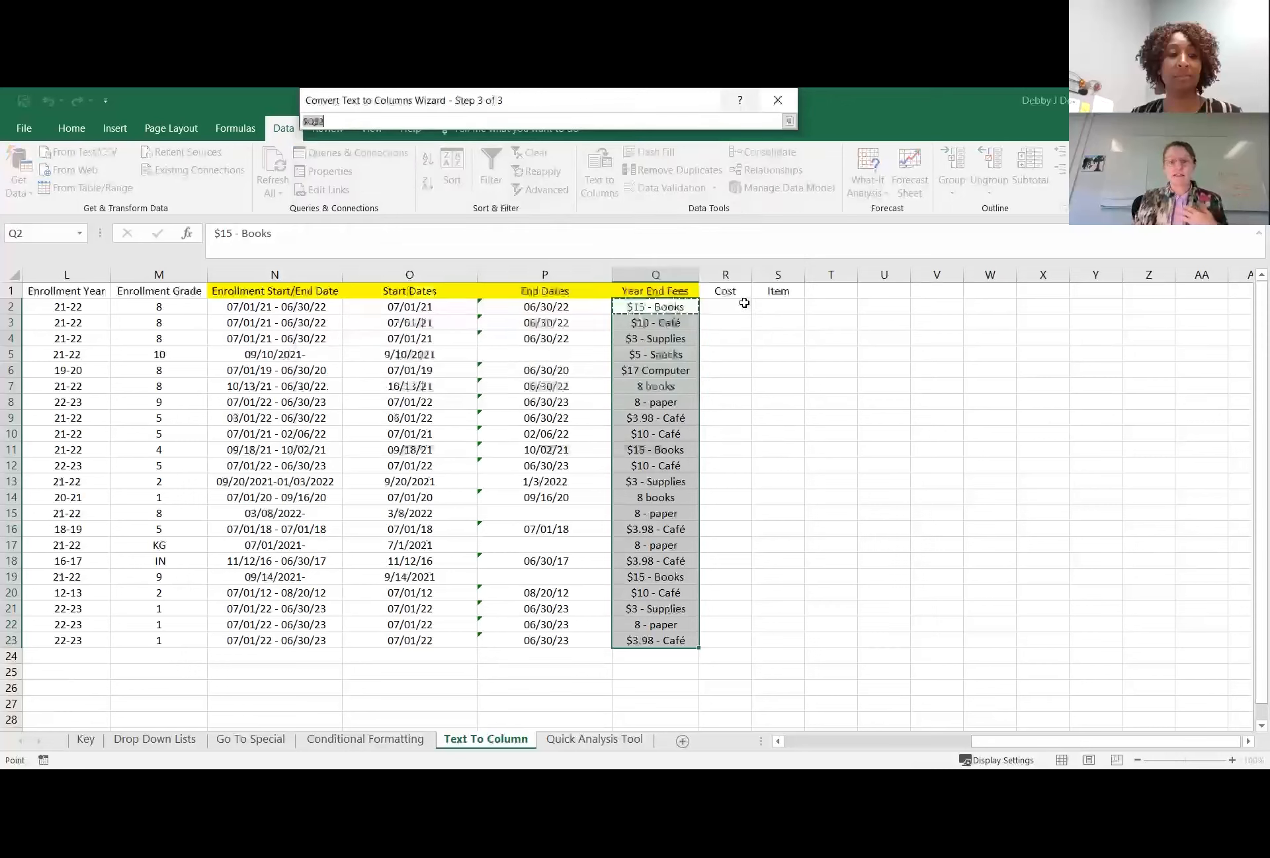
{"action": "left_click", "coordinate": [722, 307]}
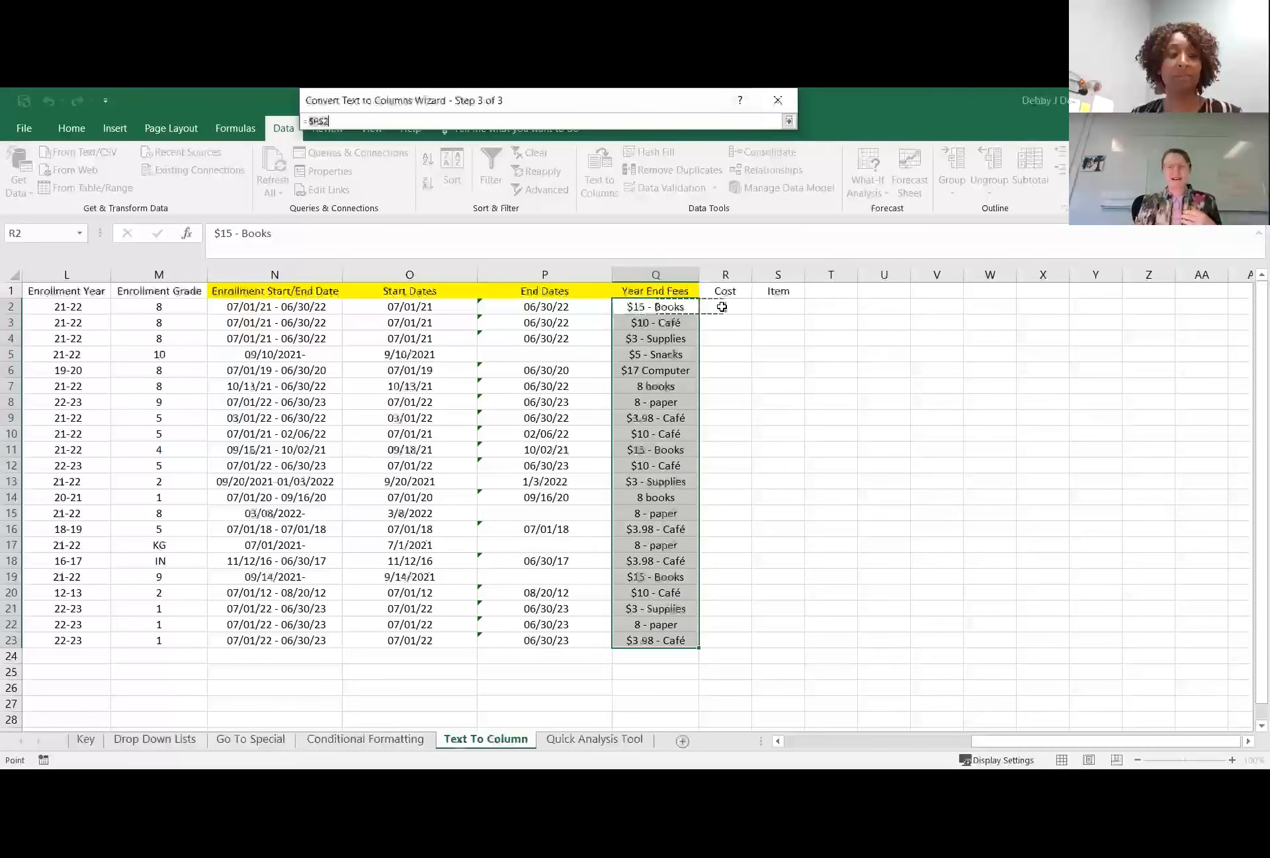
{"action": "left_click", "coordinate": [779, 640], "text": "shift"}
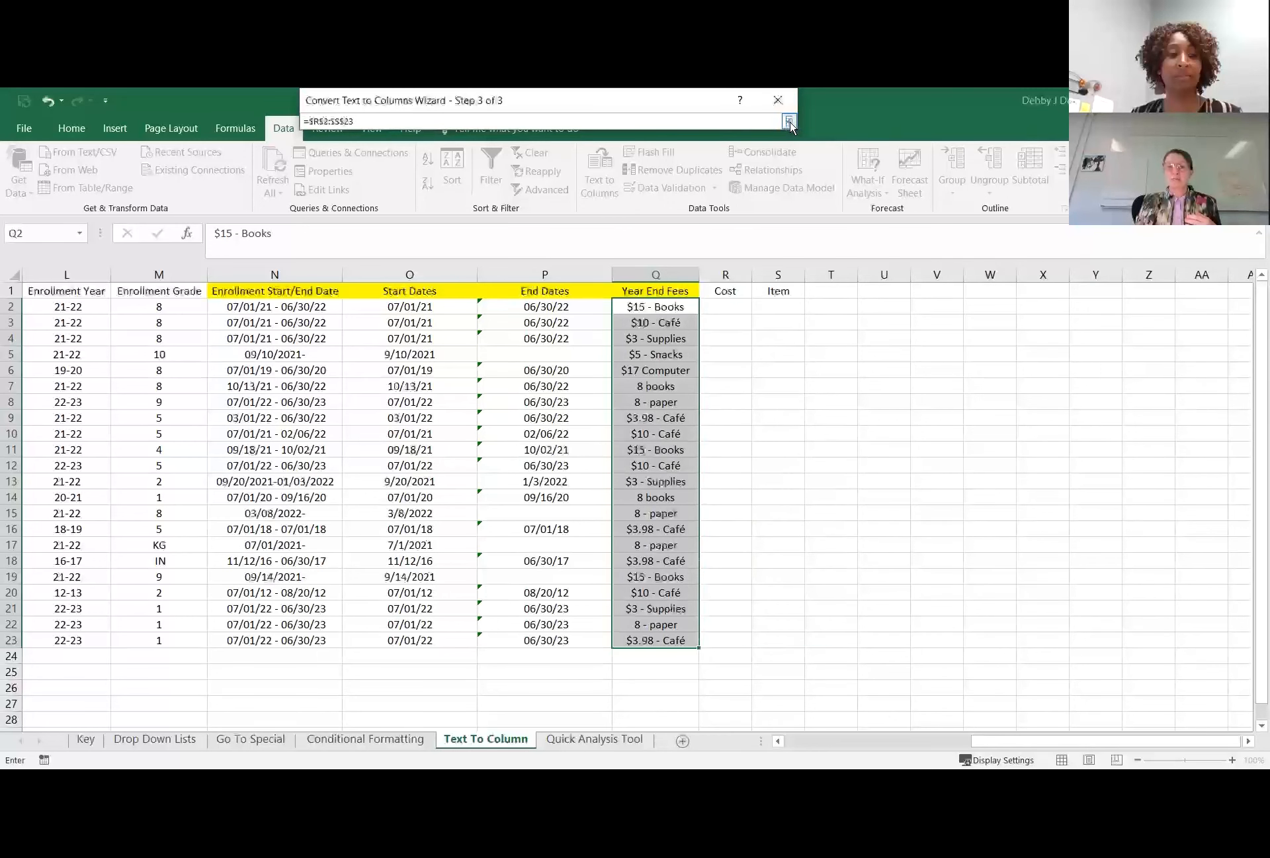
{"action": "left_click", "coordinate": [789, 122]}
{"action": "left_click", "coordinate": [753, 426]}
{"action": "left_click", "coordinate": [923, 477]}
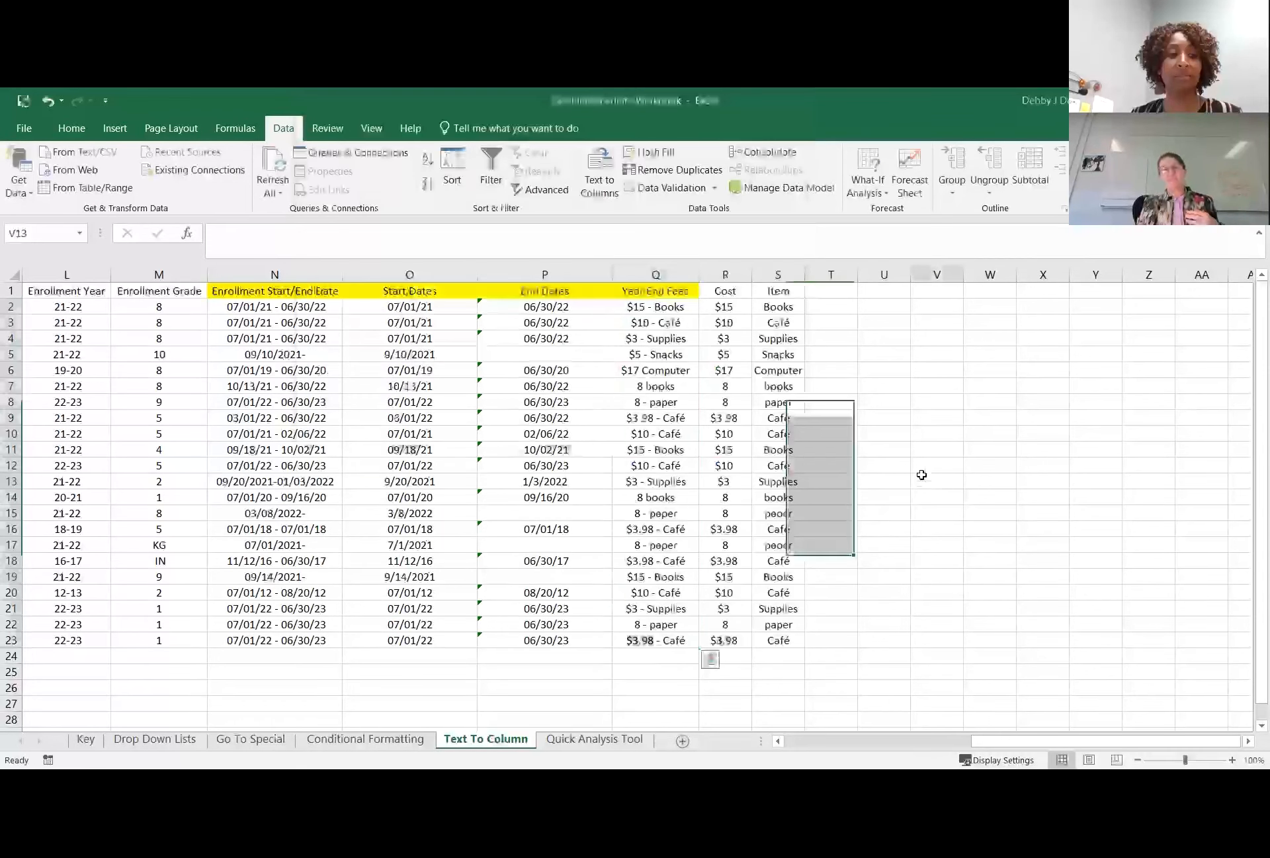
Format the Cost values in column R as Currency.
{"action": "left_click", "coordinate": [729, 403]}
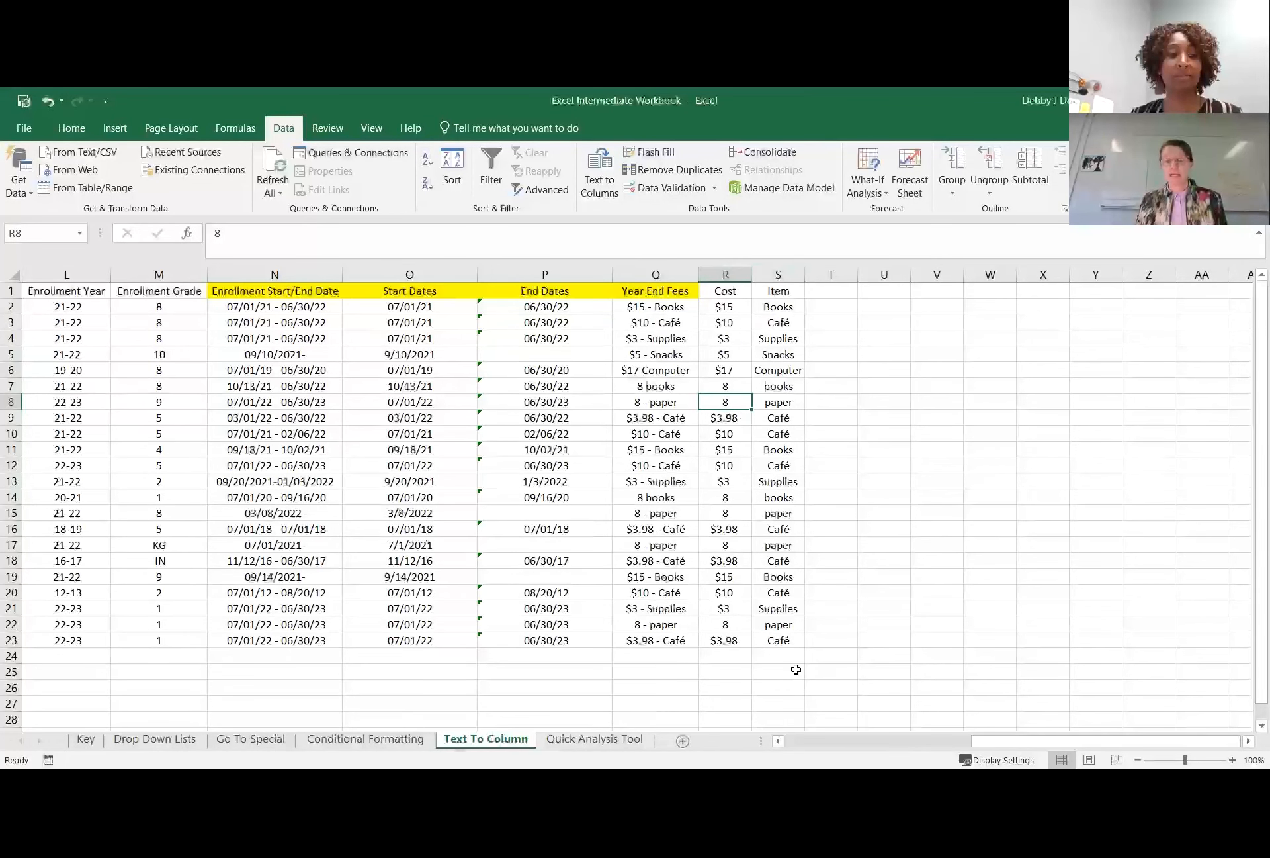
{"action": "left_click", "coordinate": [725, 273]}
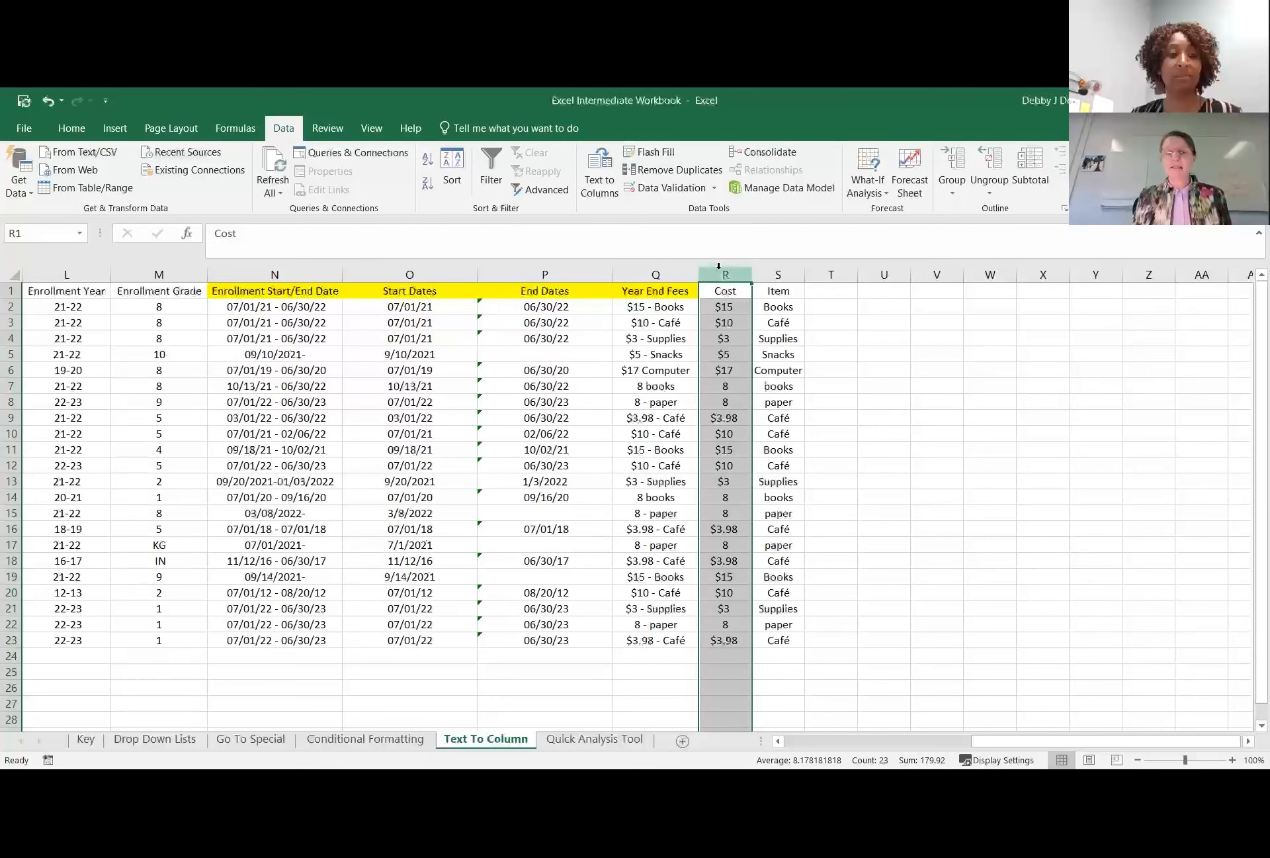
{"action": "left_click", "coordinate": [78, 128]}
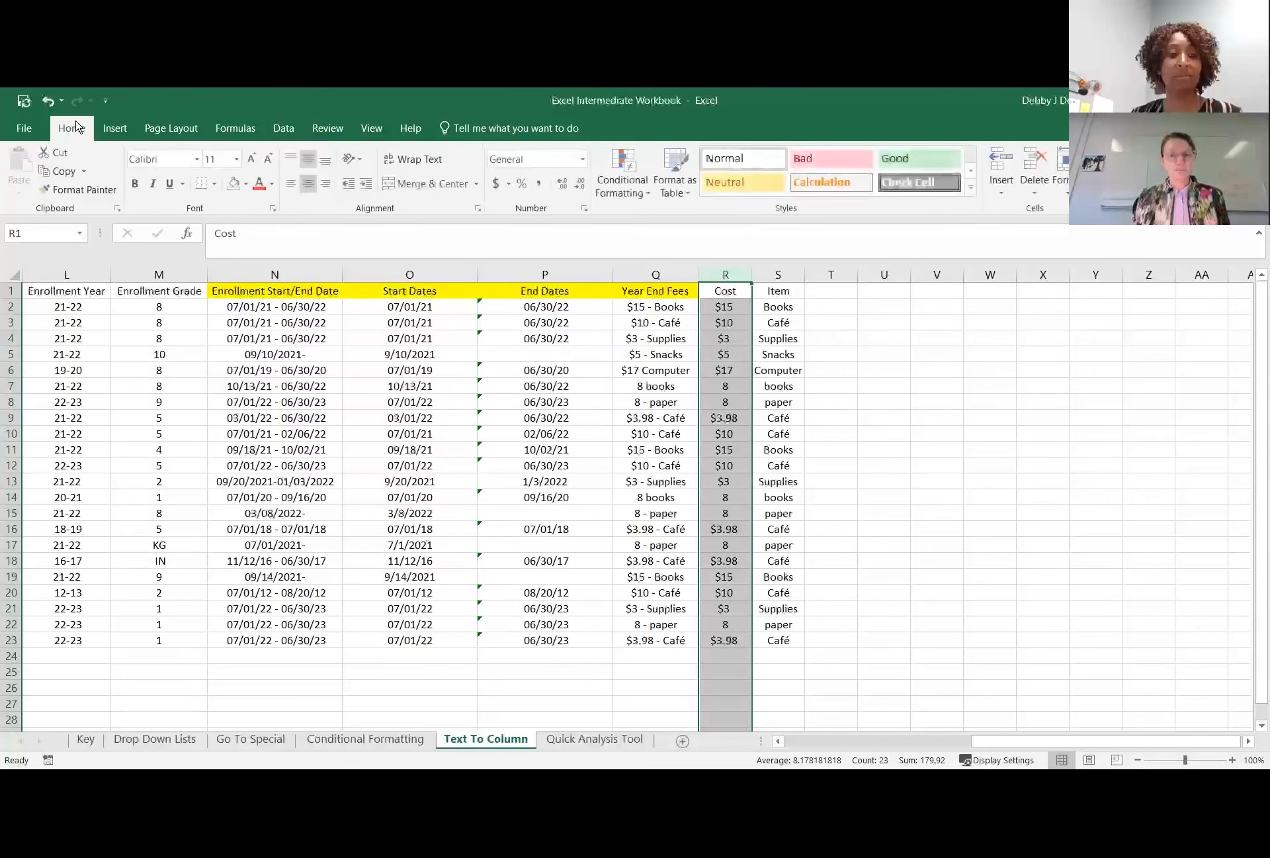
{"action": "left_click", "coordinate": [583, 159]}
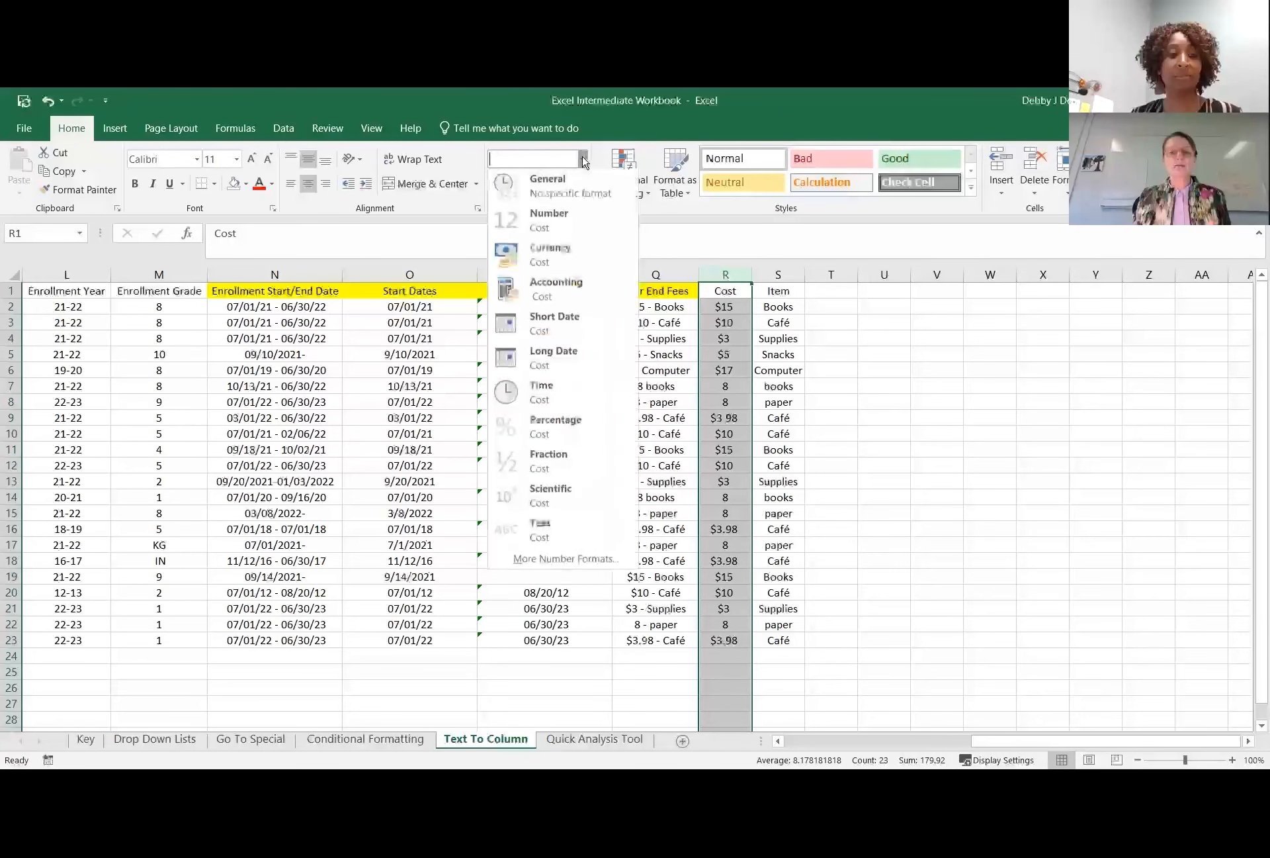
{"action": "left_click", "coordinate": [541, 260]}
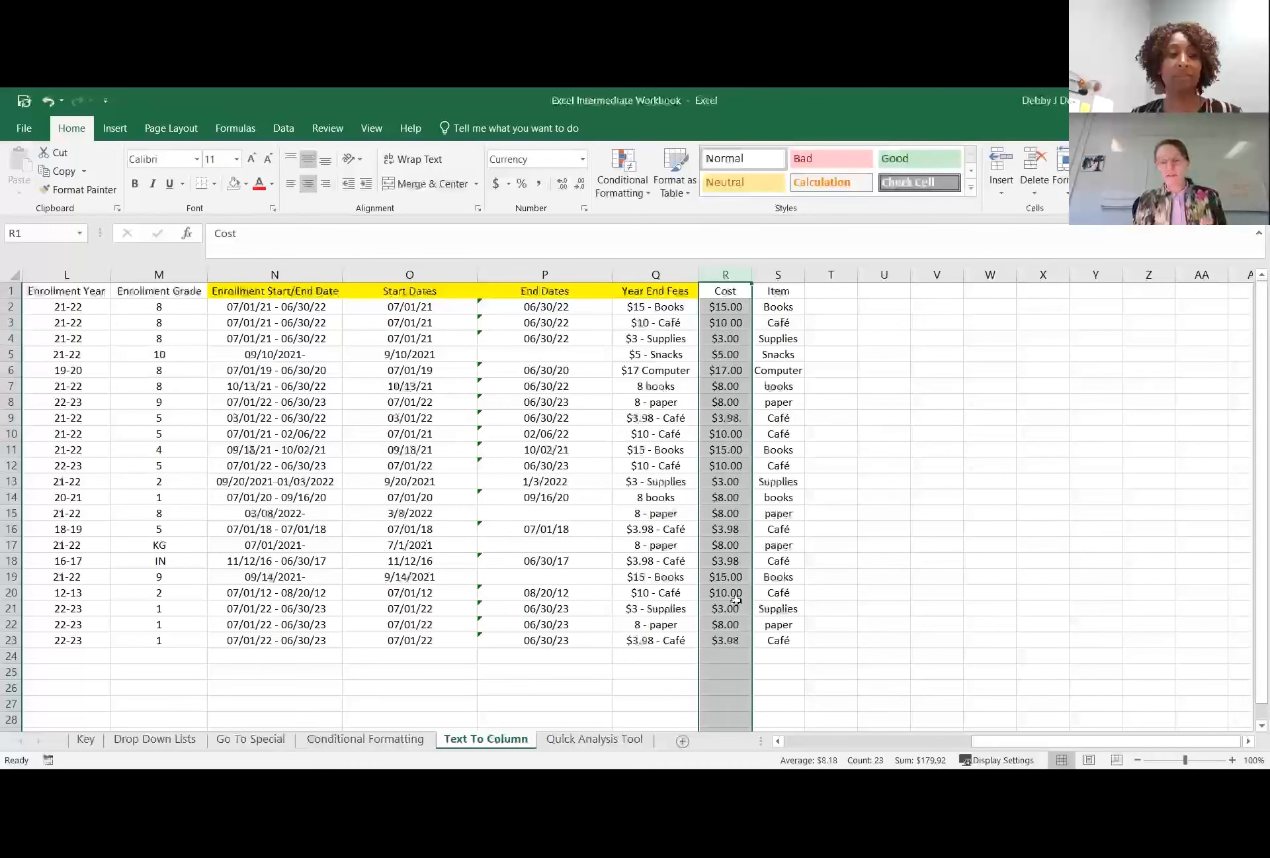
{"action": "left_click", "coordinate": [868, 599]}
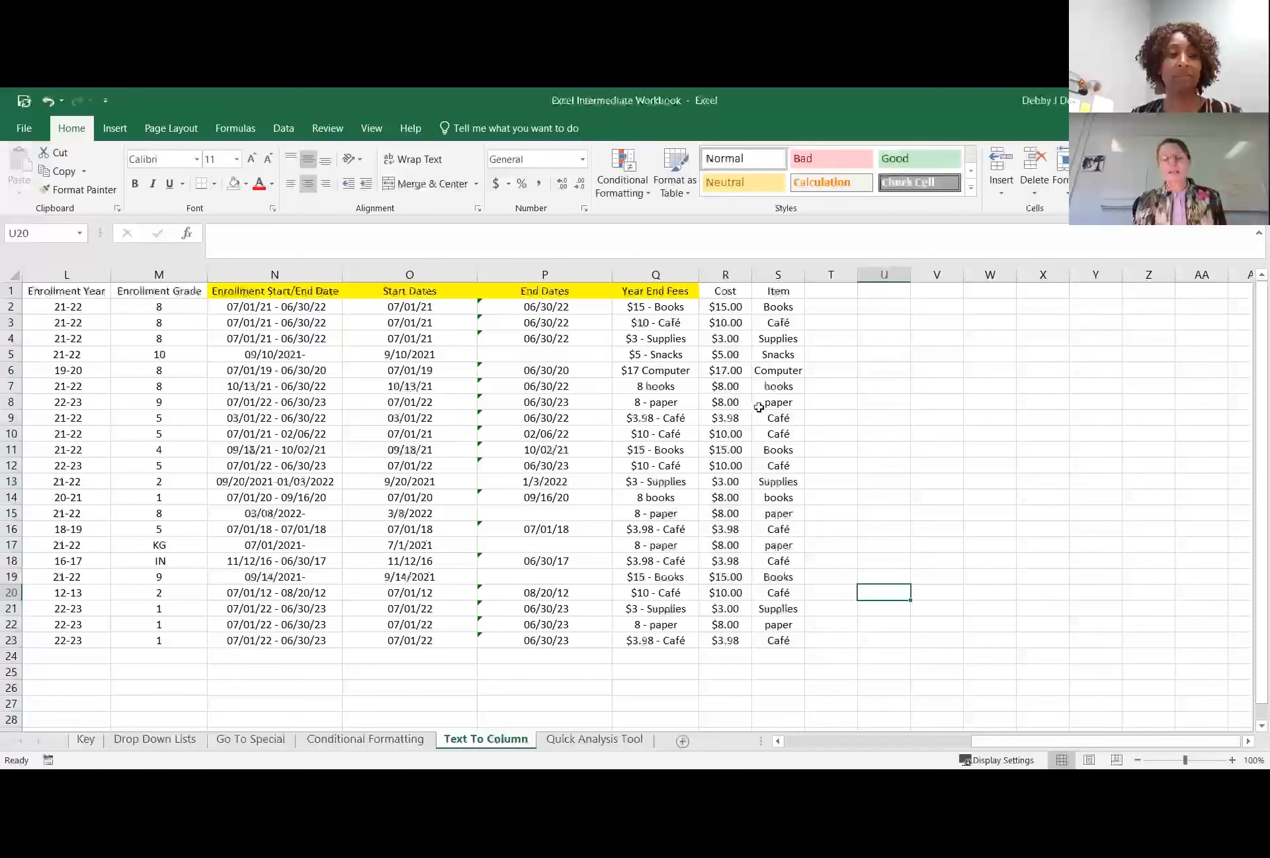
{"action": "left_click_drag", "start_coordinate": [715, 306], "coordinate": [723, 640]}
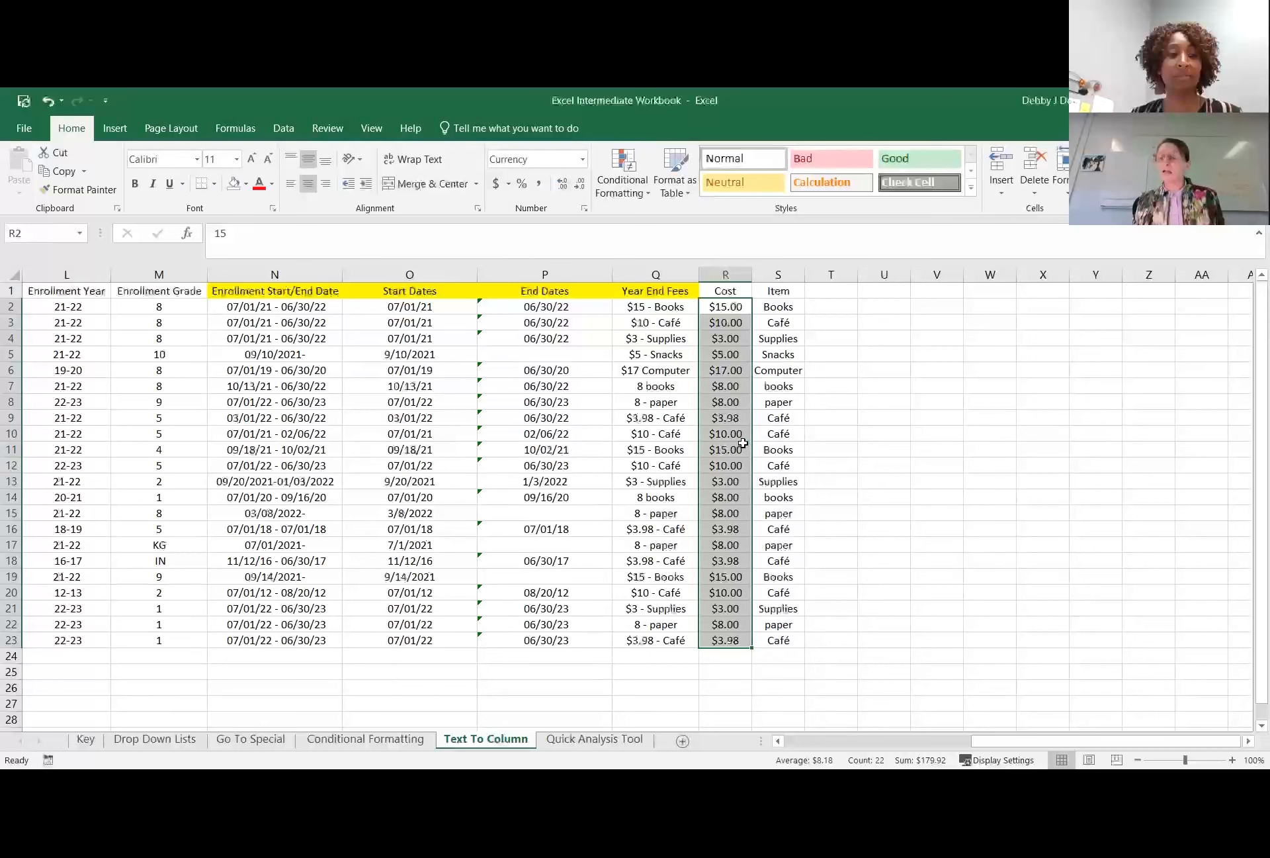
{"action": "left_click", "coordinate": [873, 480]}
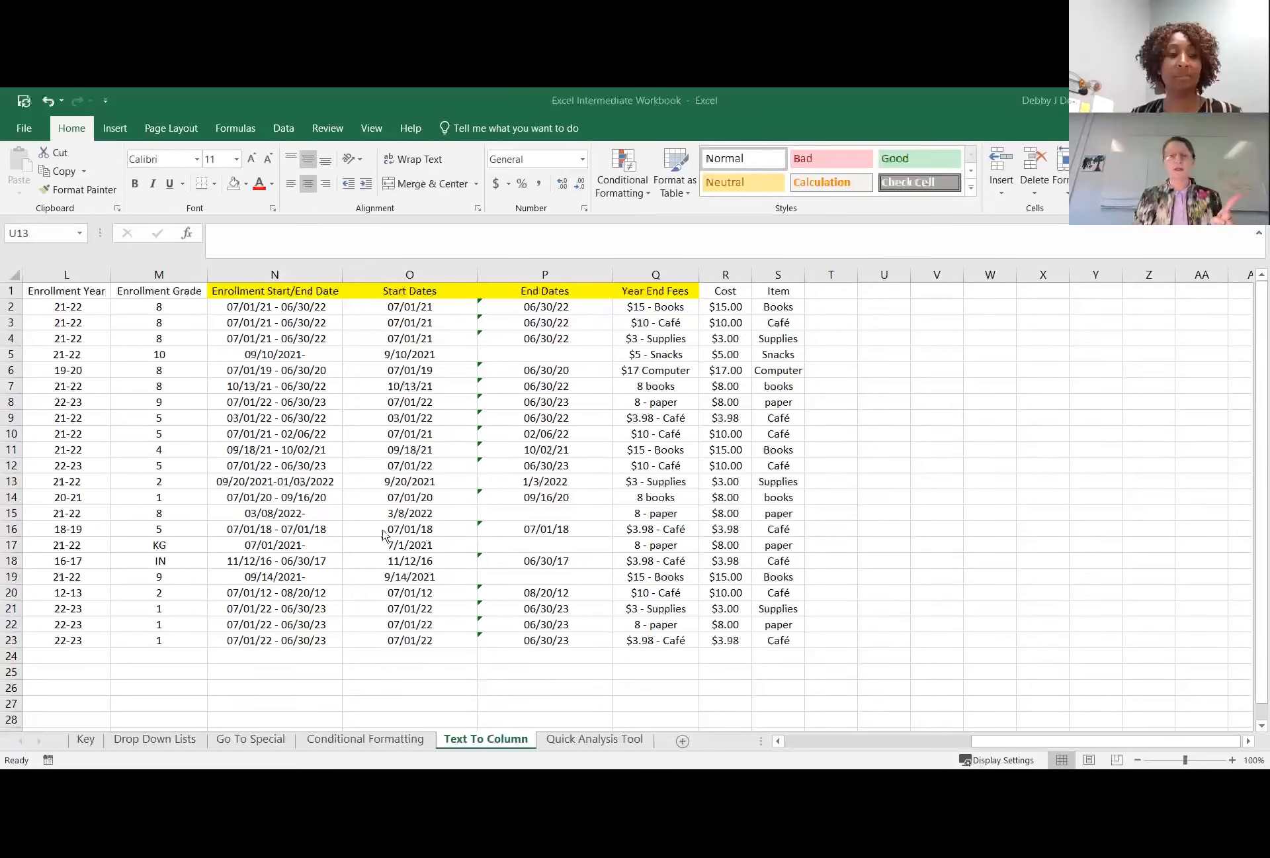
{"action": "left_click", "coordinate": [426, 475]}
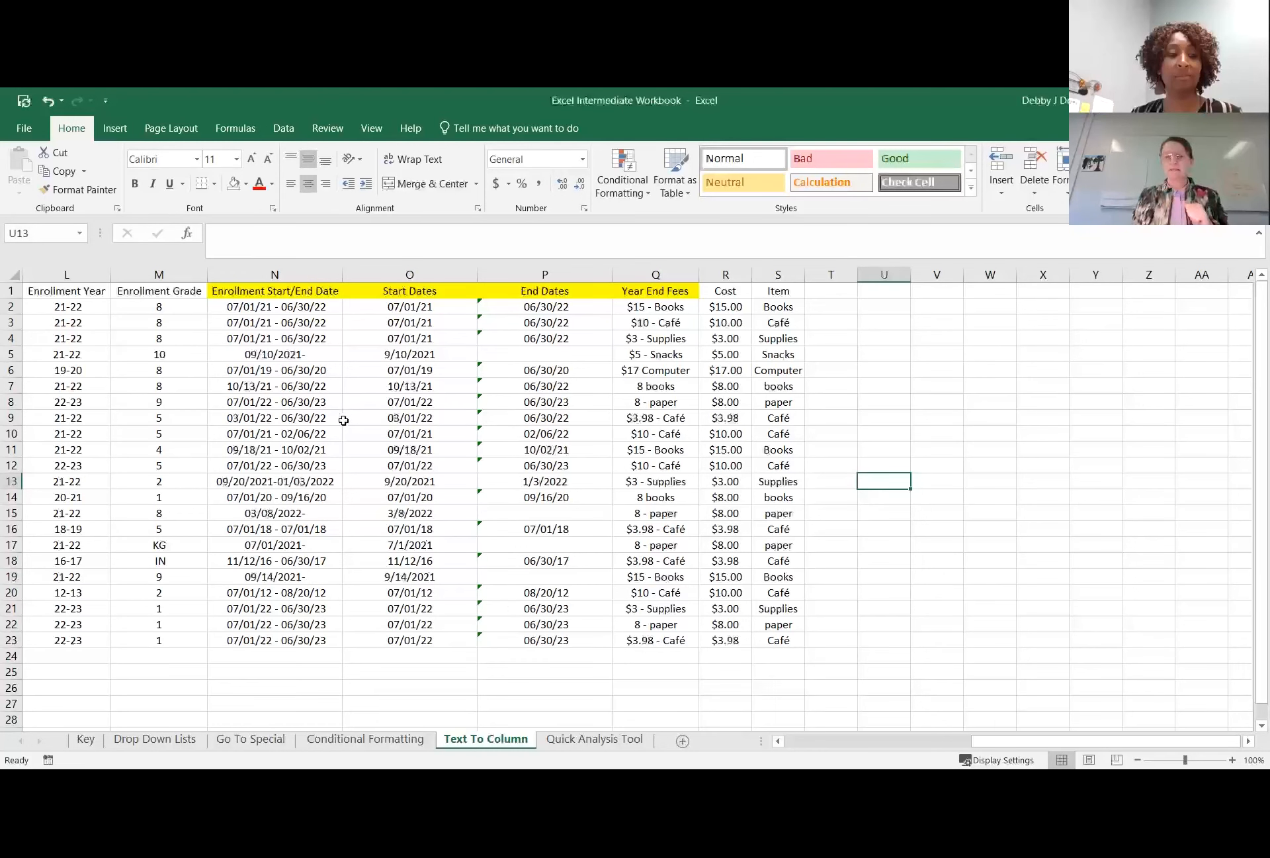
{"action": "left_click", "coordinate": [345, 419]}
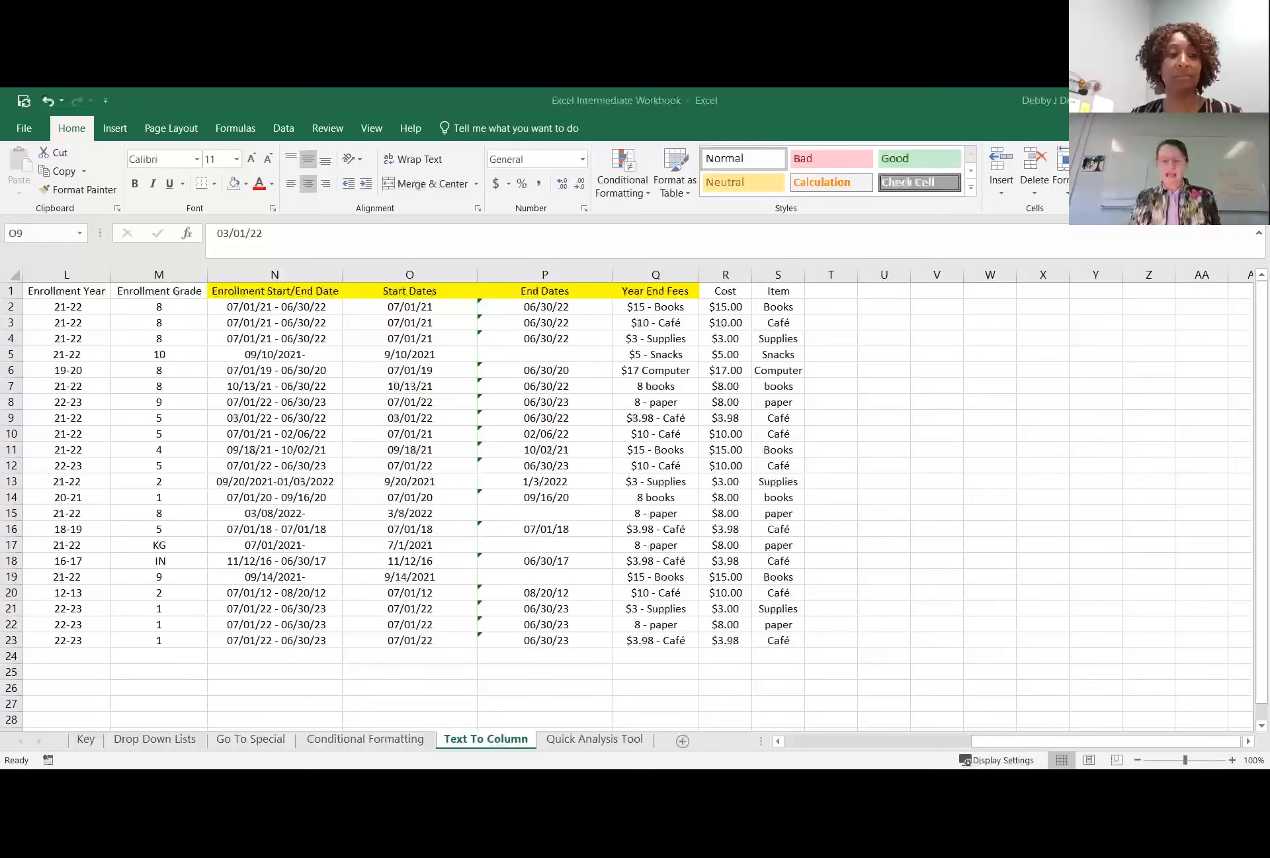
Switch to the Quick Analysis Tool sheet and look over its data from Student Name to PTA Fundraiser.
{"action": "left_click", "coordinate": [586, 744]}
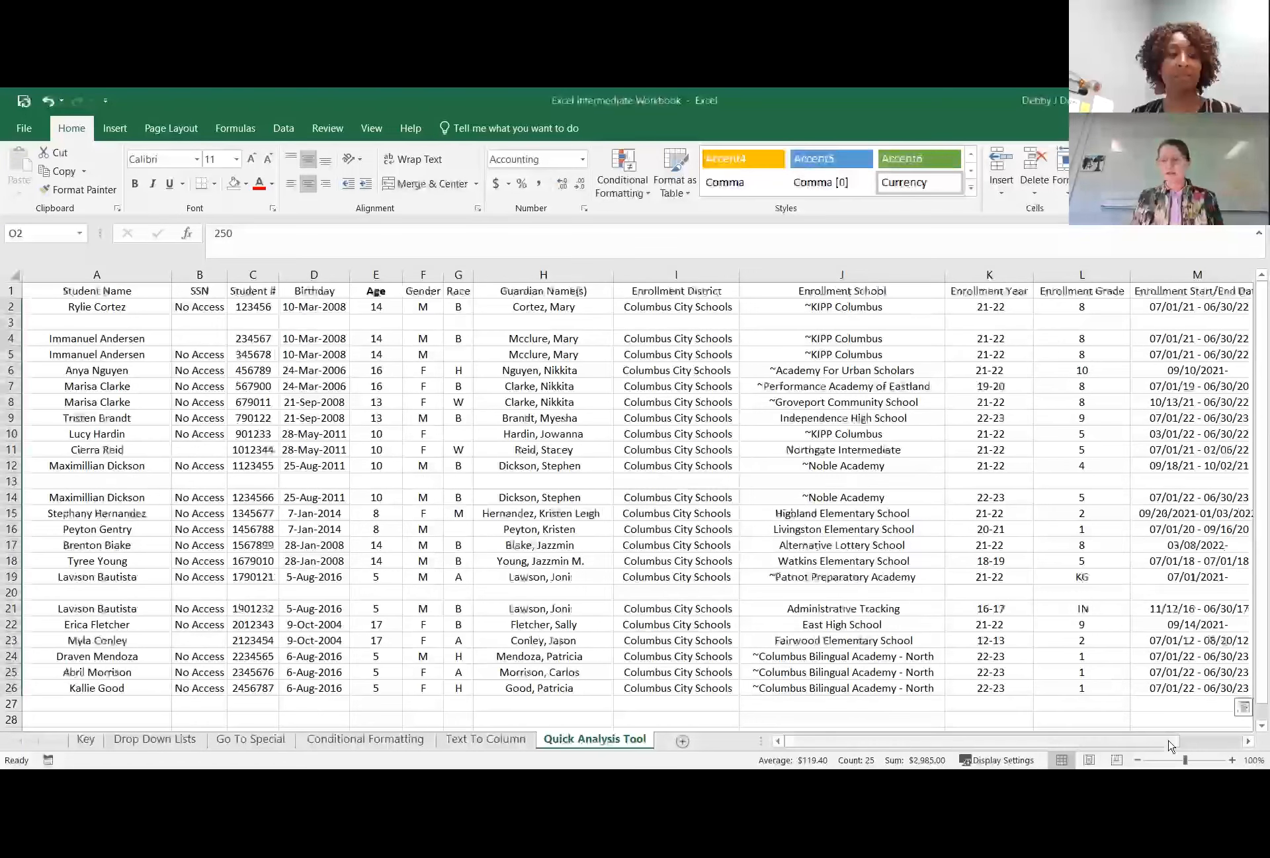
{"action": "left_click", "coordinate": [1249, 741]}
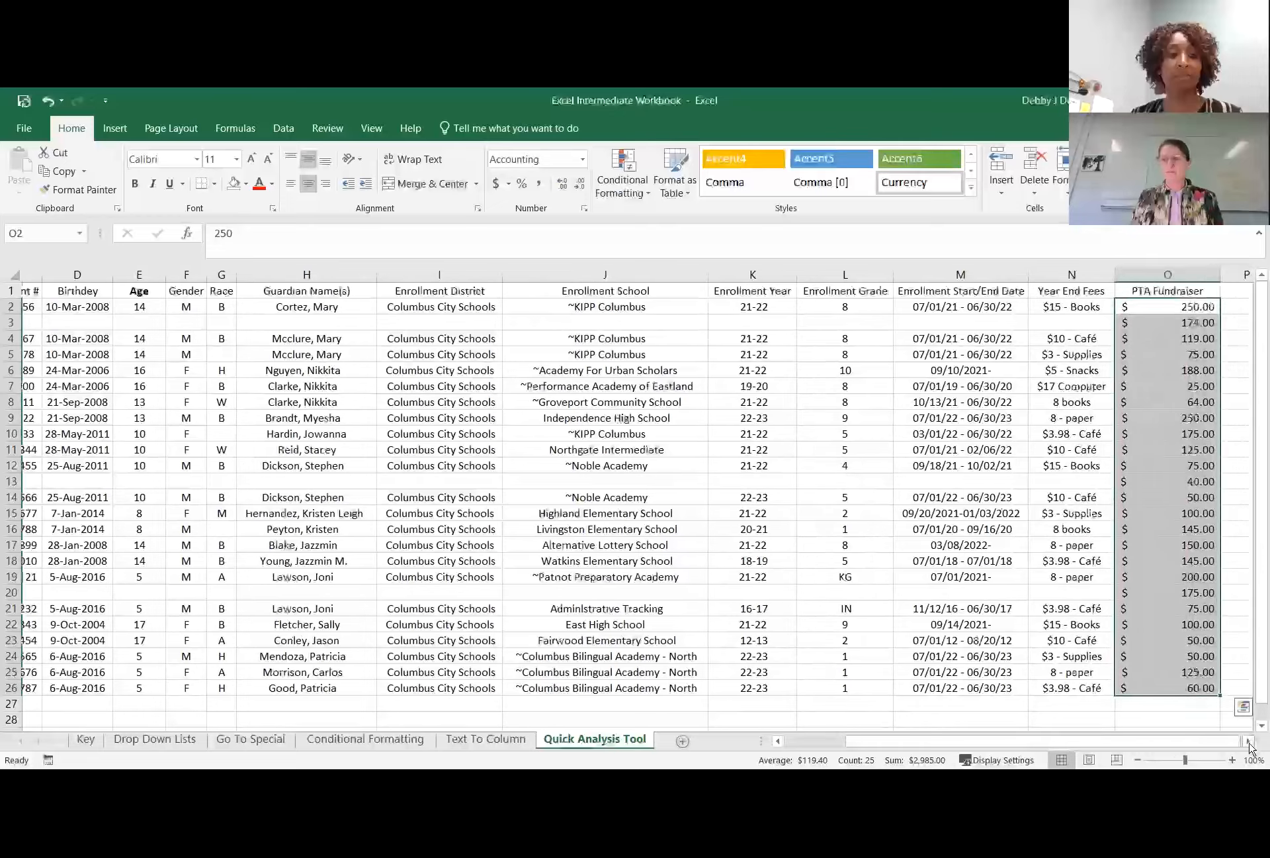
{"action": "left_click", "coordinate": [829, 551]}
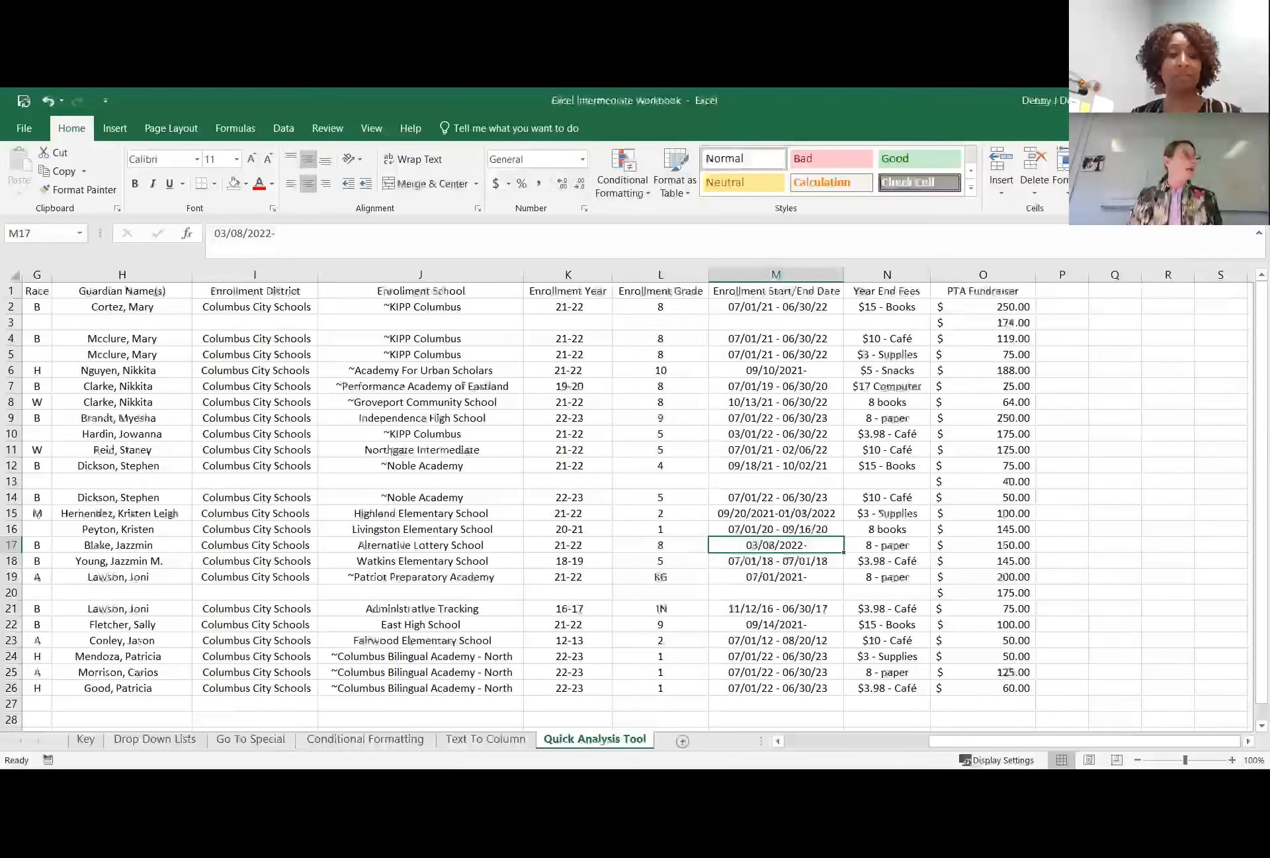
{"action": "left_click_drag", "start_coordinate": [977, 742], "coordinate": [799, 745]}
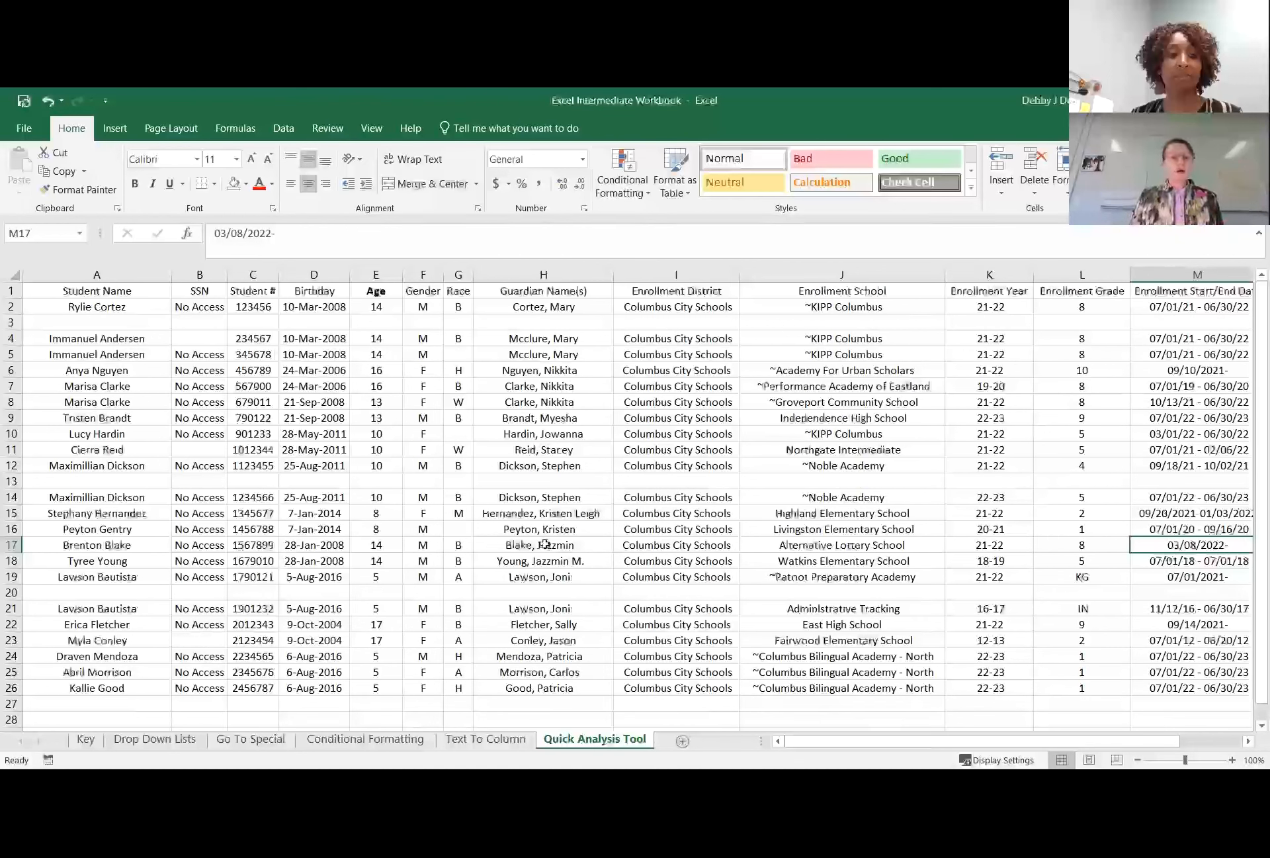
{"action": "scroll", "coordinate": [117, 397], "scroll_direction": "down", "scroll_amount": 1}
{"action": "scroll", "coordinate": [117, 397], "scroll_direction": "up", "scroll_amount": 1}
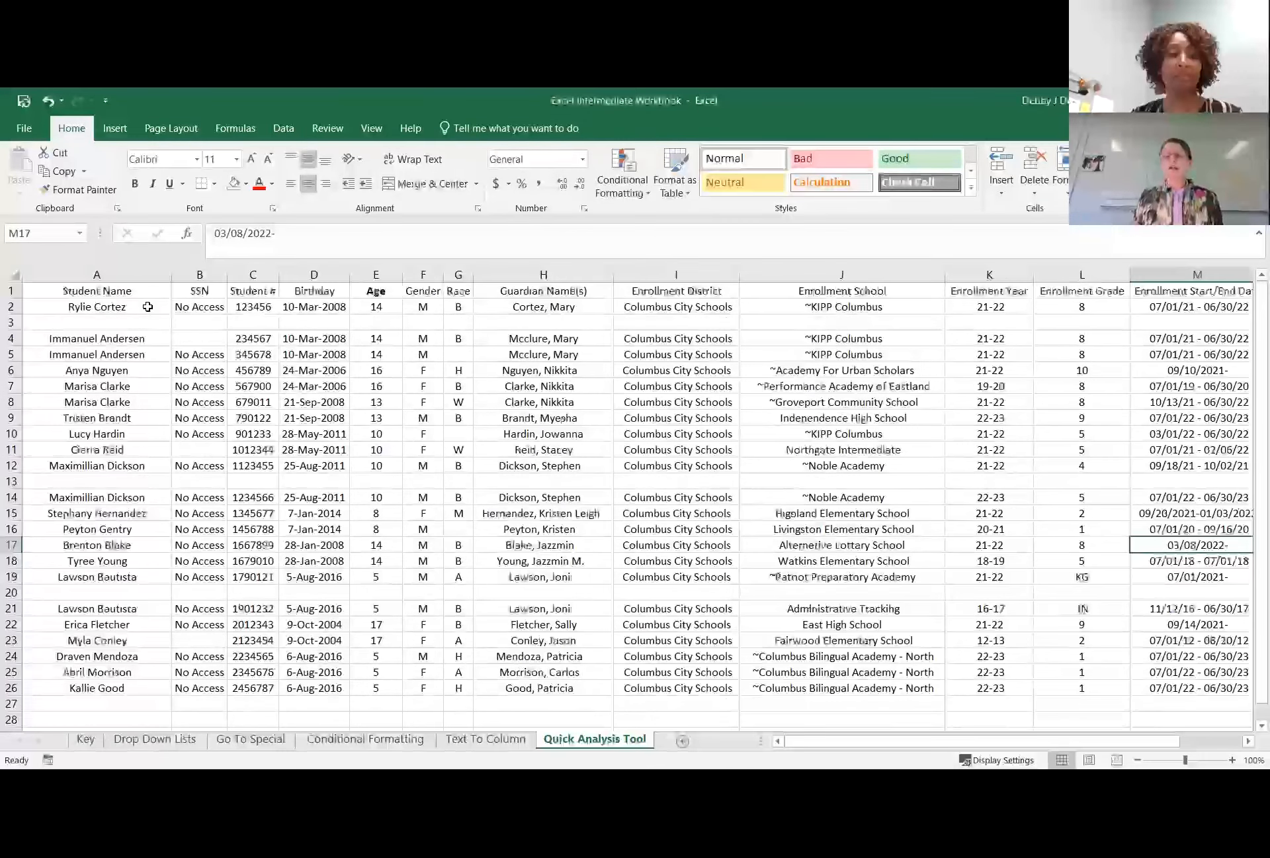
Insert a blank column before Student Name and enter 1 in A2 as a manual counting mark.
{"action": "left_click", "coordinate": [139, 277]}
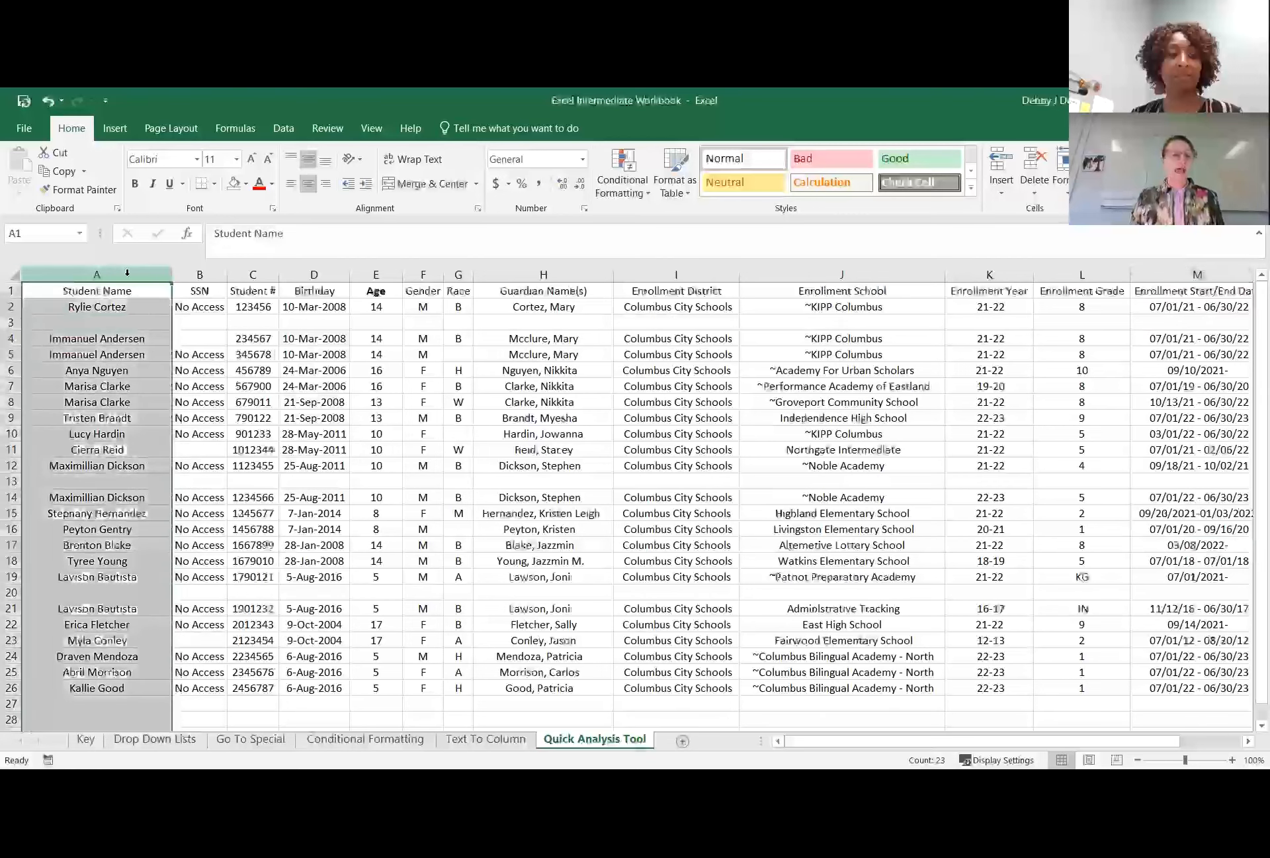
{"action": "right_click", "coordinate": [139, 277]}
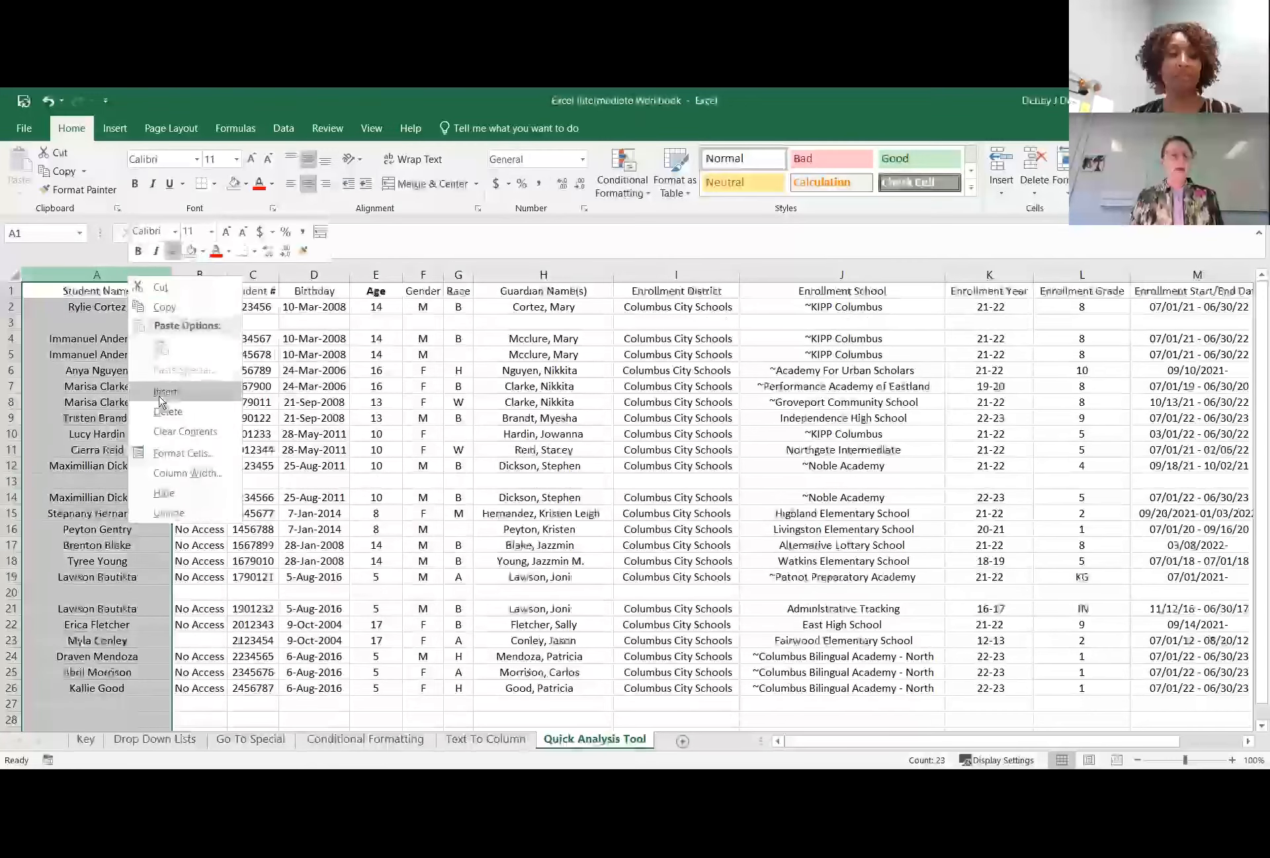
{"action": "left_click", "coordinate": [165, 400]}
{"action": "left_click", "coordinate": [61, 305]}
{"action": "type", "text": "1"}
{"action": "key", "text": "Tab"}
{"action": "key", "text": "Tab"}
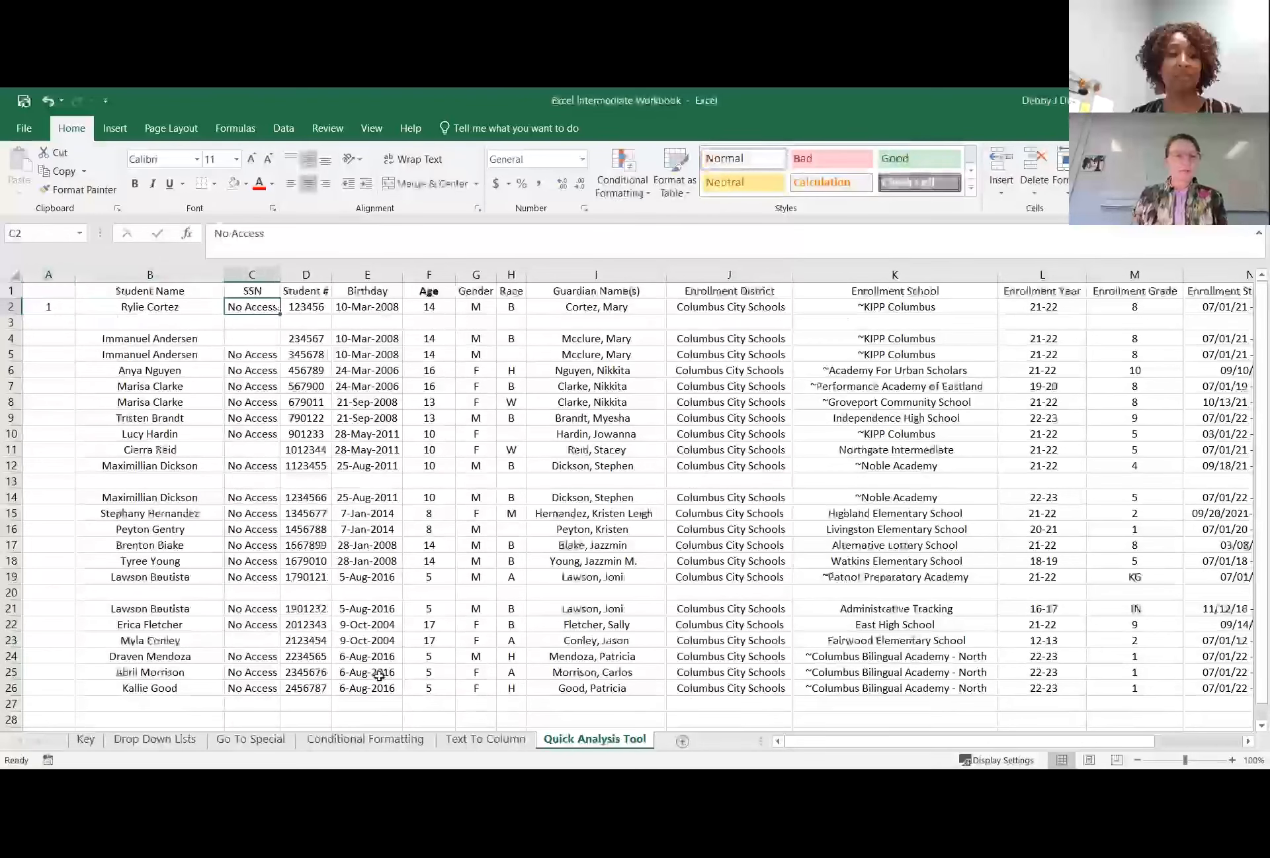
Enter the counting mark 1 in cells A4 through A7.
{"action": "left_click", "coordinate": [48, 337]}
{"action": "type", "text": "1"}
{"action": "key", "text": "Return"}
{"action": "type", "text": "1"}
{"action": "key", "text": "Return"}
{"action": "type", "text": "1"}
{"action": "key", "text": "Return"}
{"action": "type", "text": "1"}
{"action": "left_click_drag", "start_coordinate": [48, 718], "coordinate": [49, 704]}
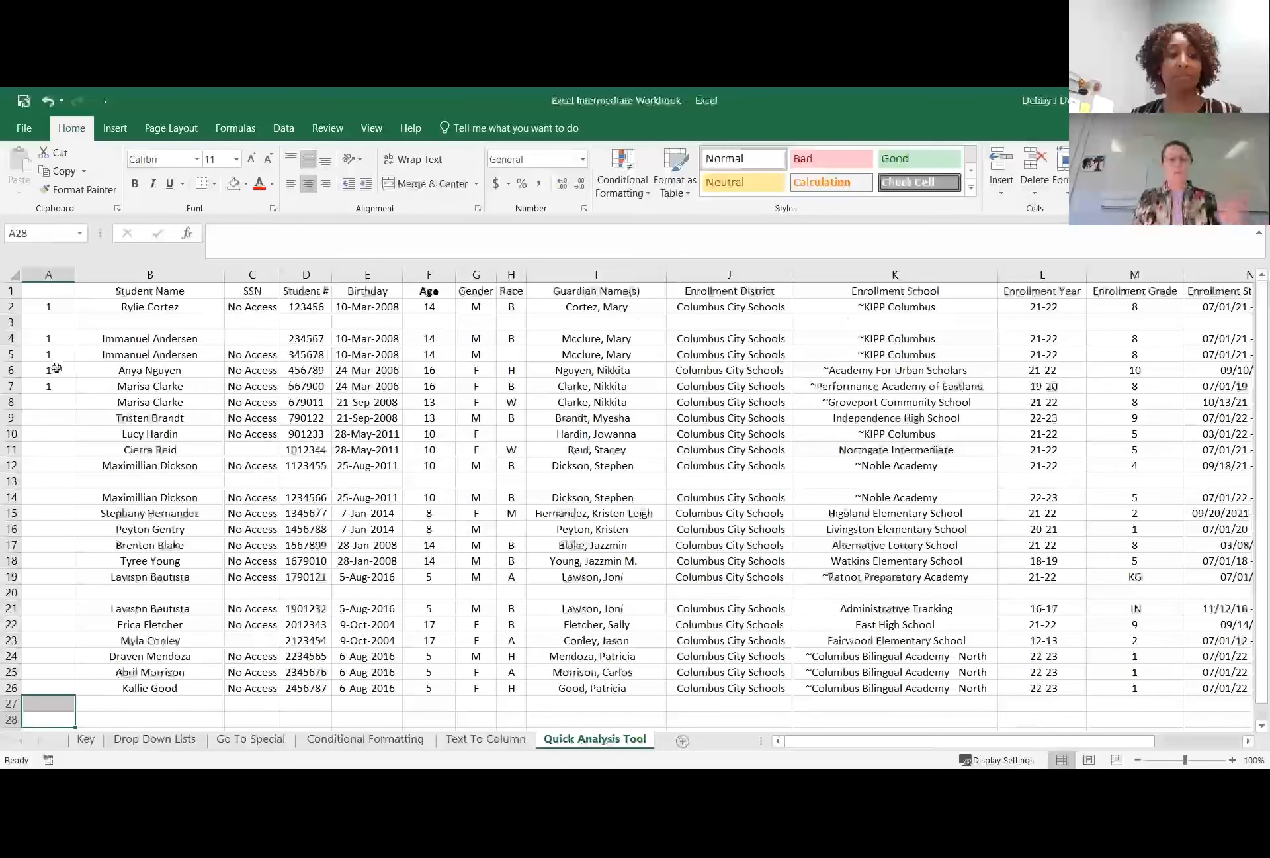
Delete the manual counting column A.
{"action": "left_click", "coordinate": [49, 273]}
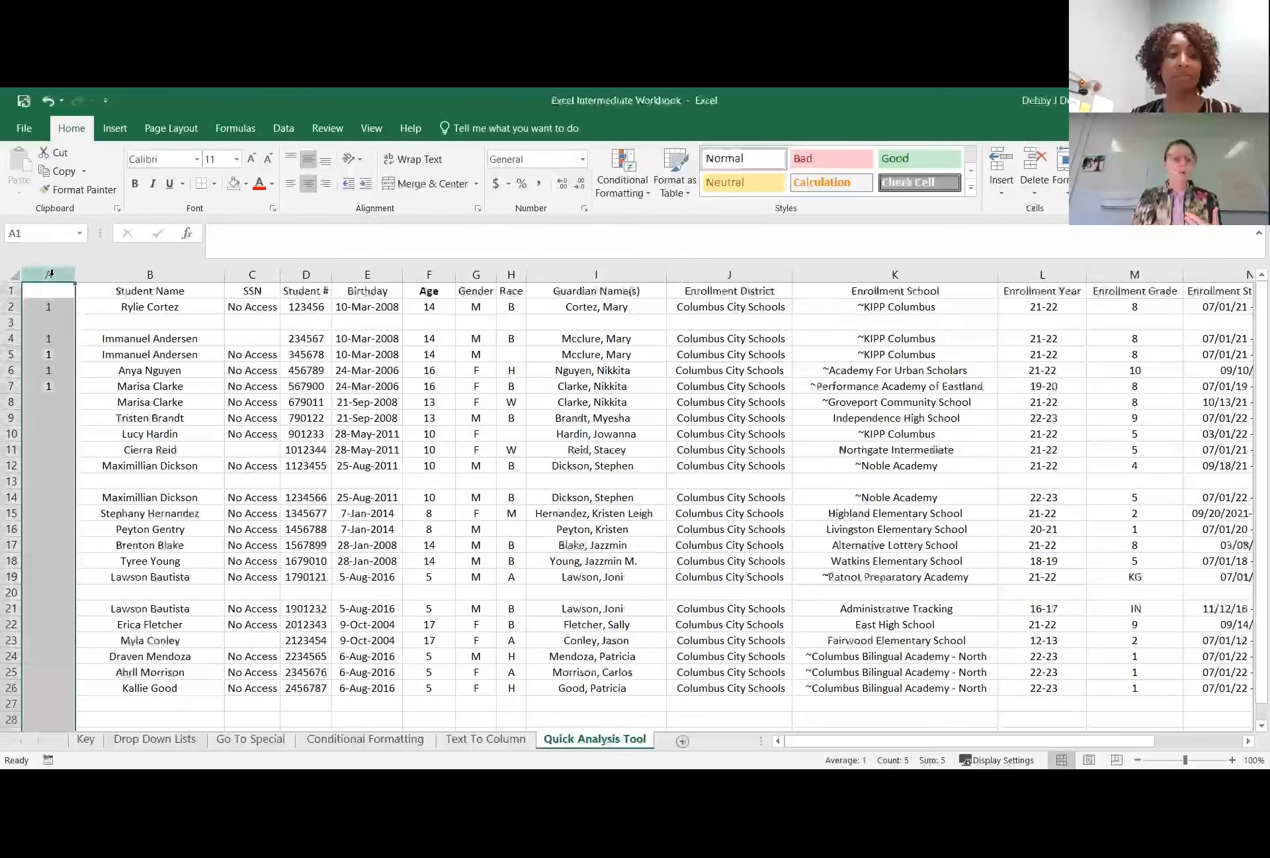
{"action": "right_click", "coordinate": [52, 275]}
{"action": "left_click", "coordinate": [88, 414]}
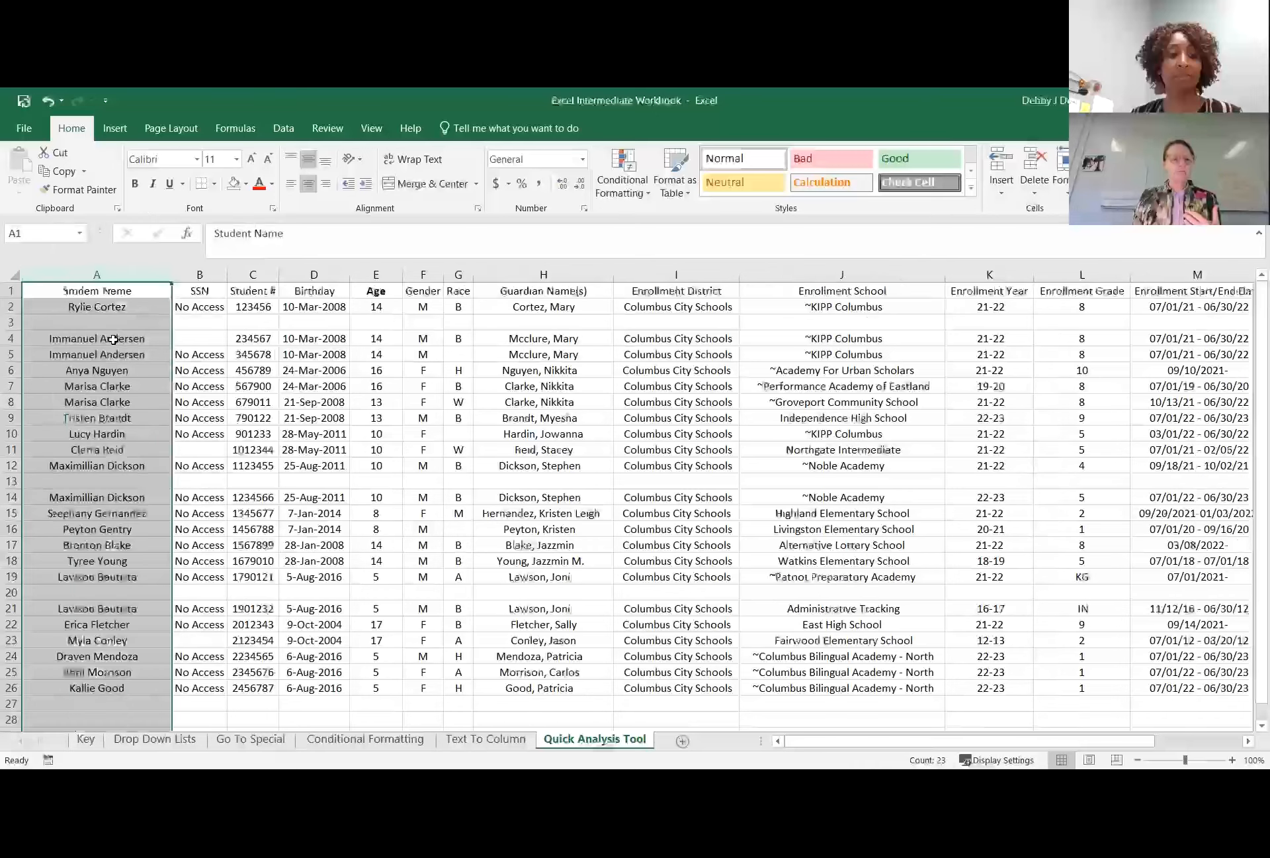
Use Quick Analysis on the student names in A2:A26 to add a Count total beneath them in A27.
{"action": "left_click", "coordinate": [113, 339]}
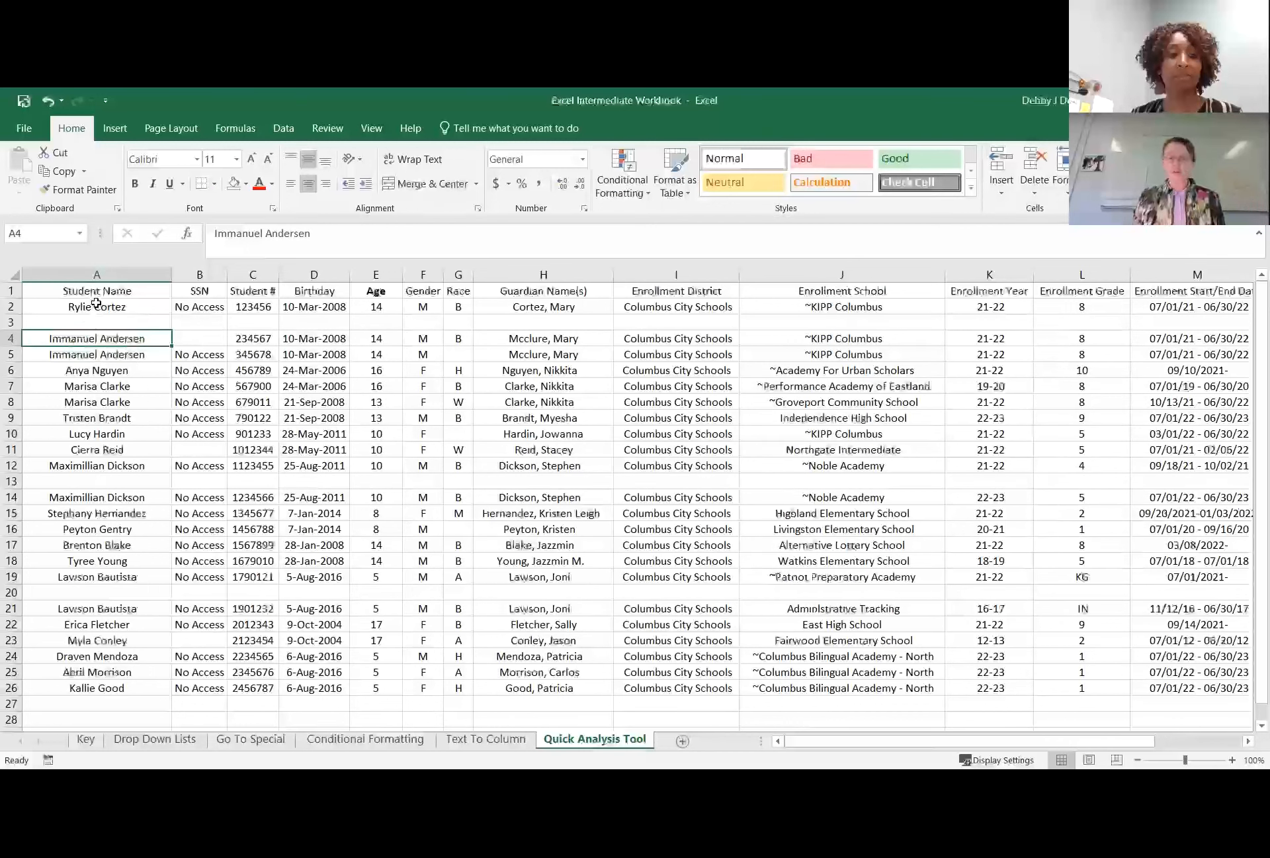
{"action": "left_click_drag", "start_coordinate": [95, 303], "coordinate": [93, 683]}
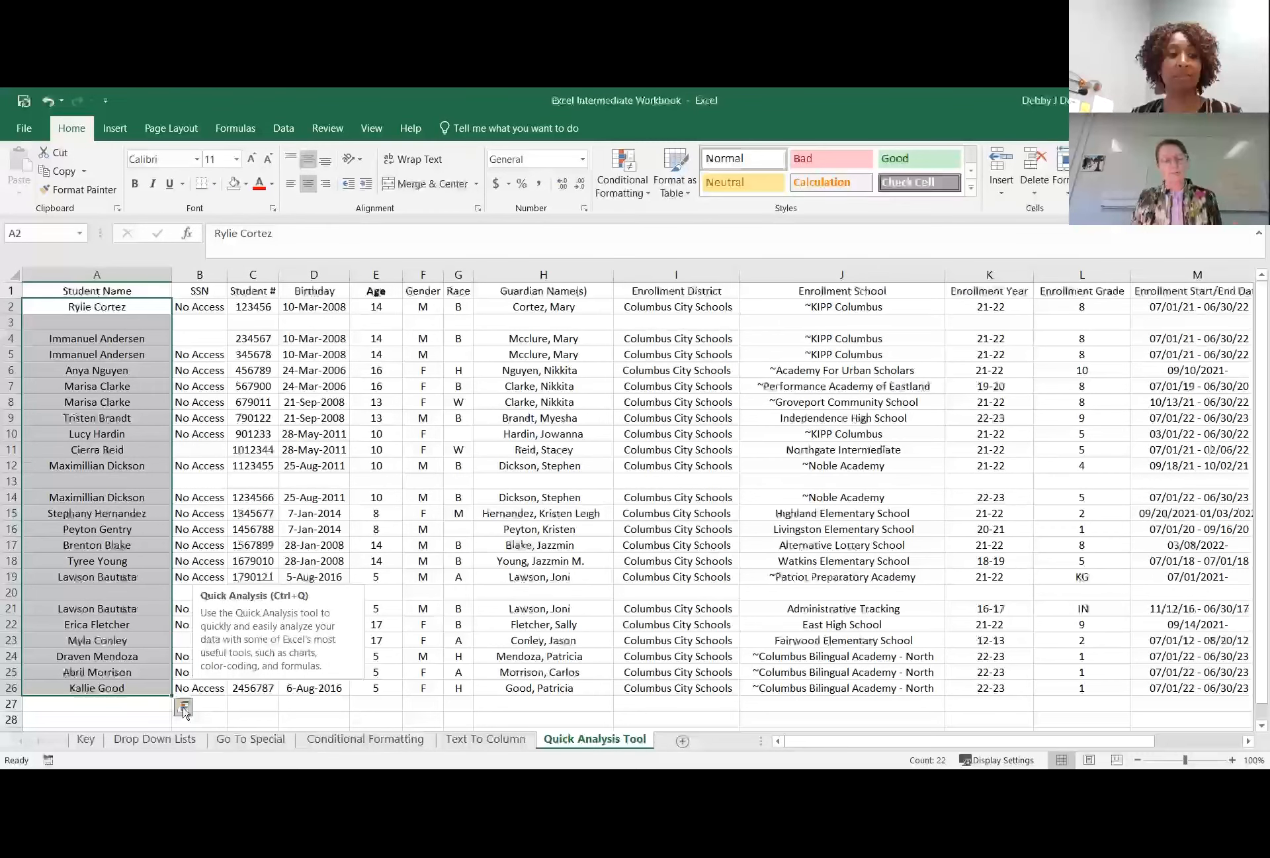
{"action": "left_click", "coordinate": [184, 708]}
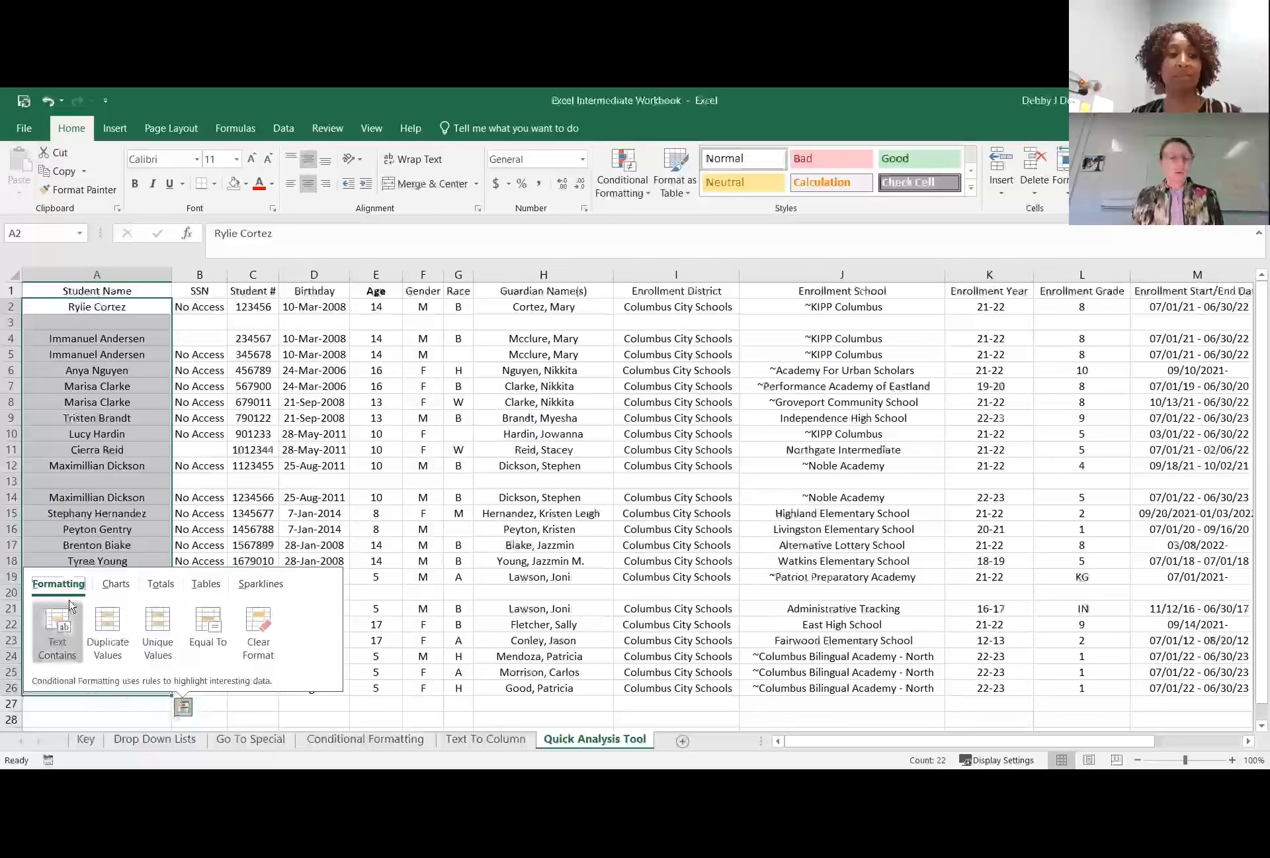
{"action": "left_click", "coordinate": [163, 586]}
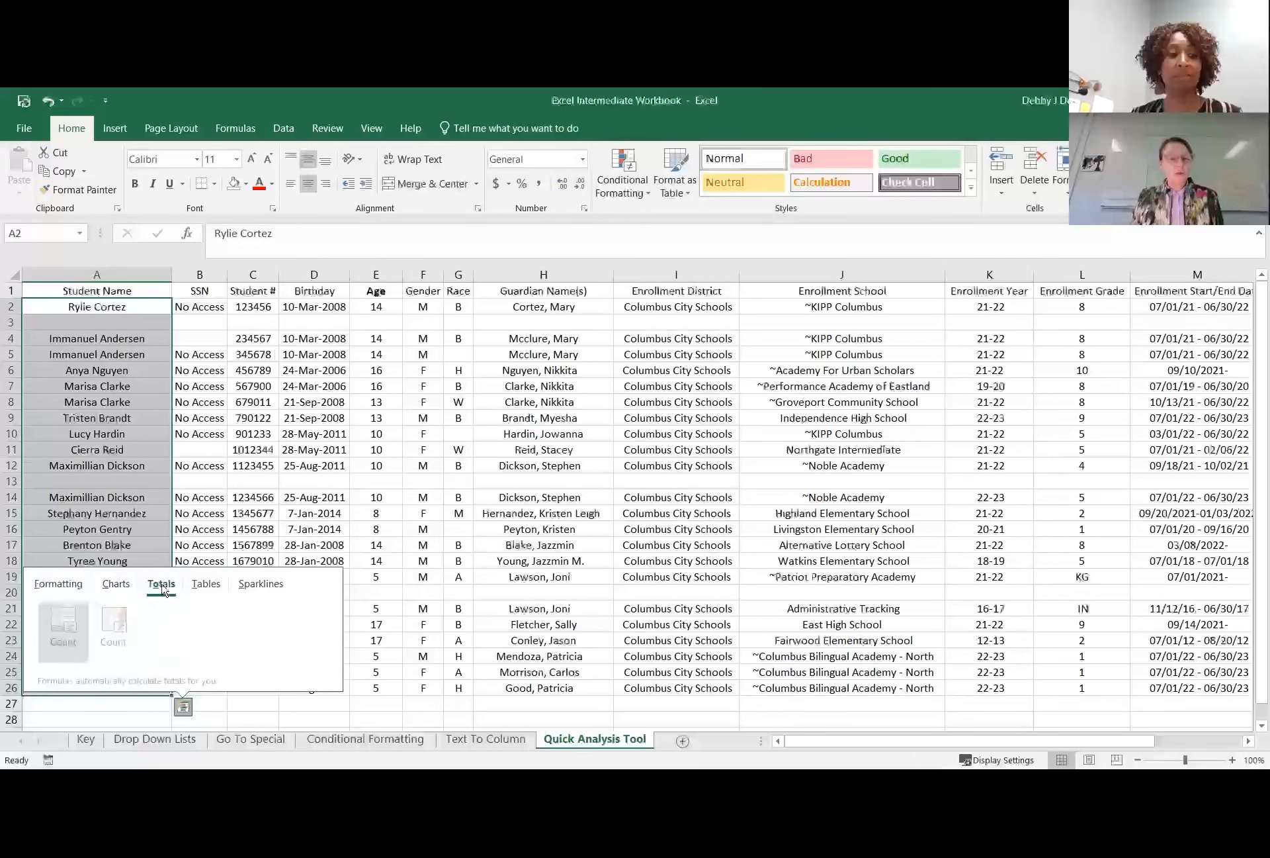
{"action": "left_click", "coordinate": [46, 632]}
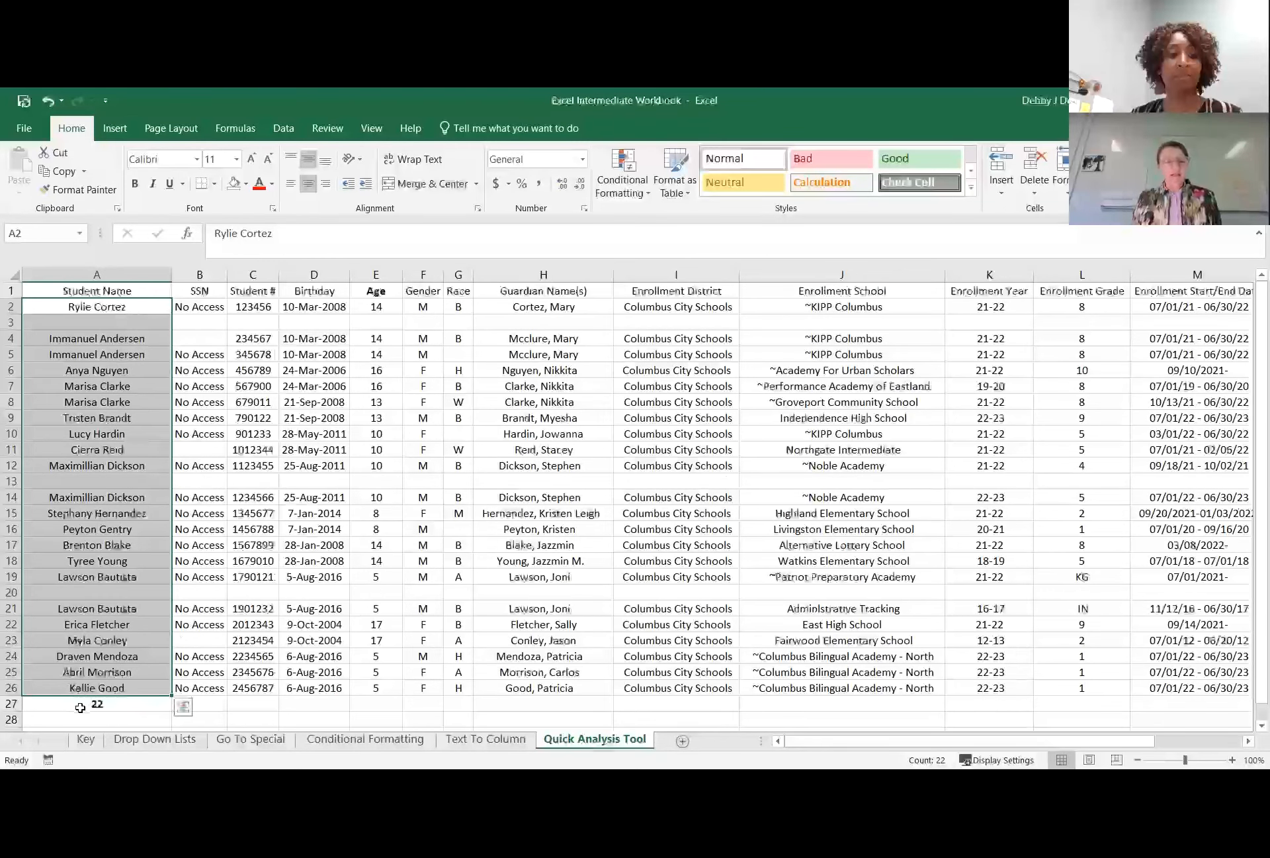
Review the Quick Analysis Totals options available for the student names in A2:A26.
{"action": "left_click", "coordinate": [94, 687]}
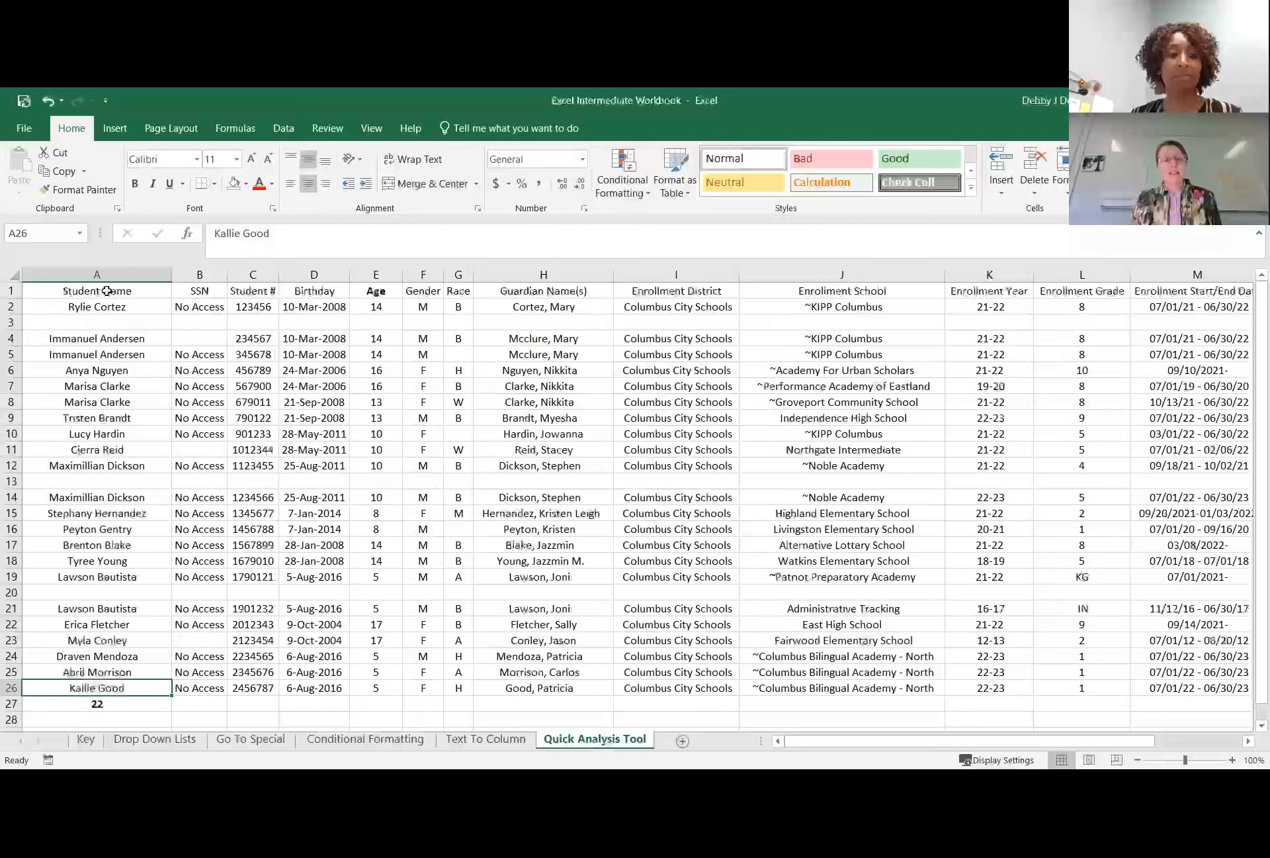
{"action": "left_click", "coordinate": [106, 291]}
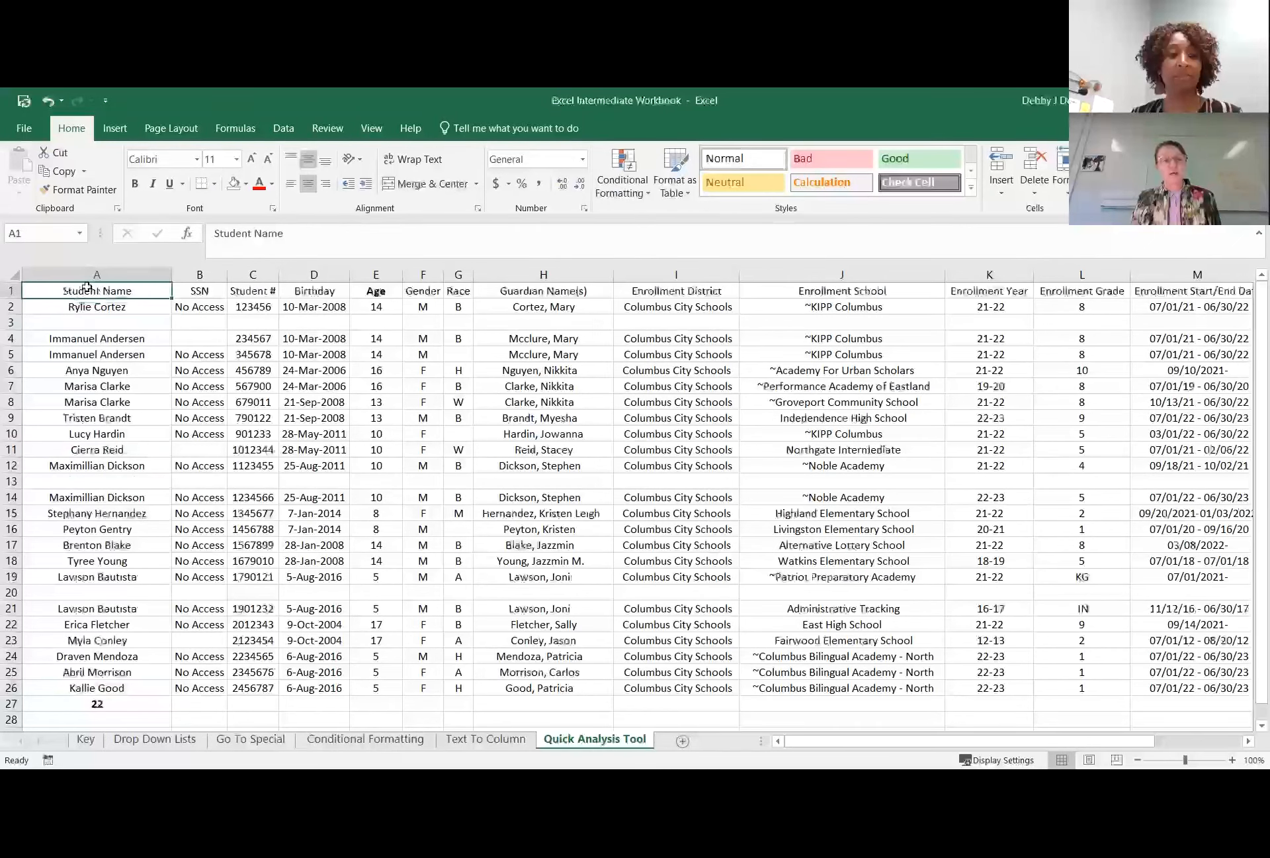
{"action": "left_click_drag", "start_coordinate": [78, 306], "coordinate": [96, 688]}
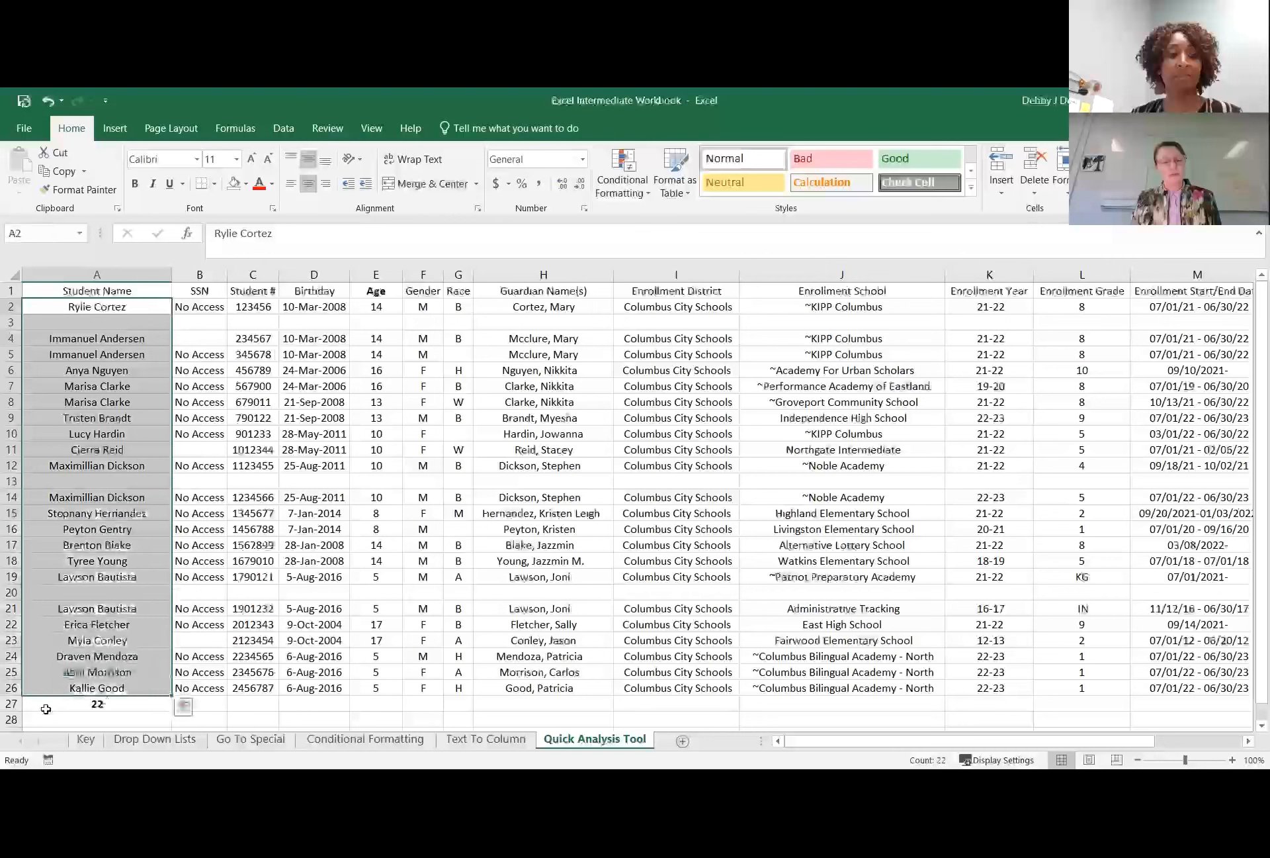
{"action": "left_click", "coordinate": [183, 706]}
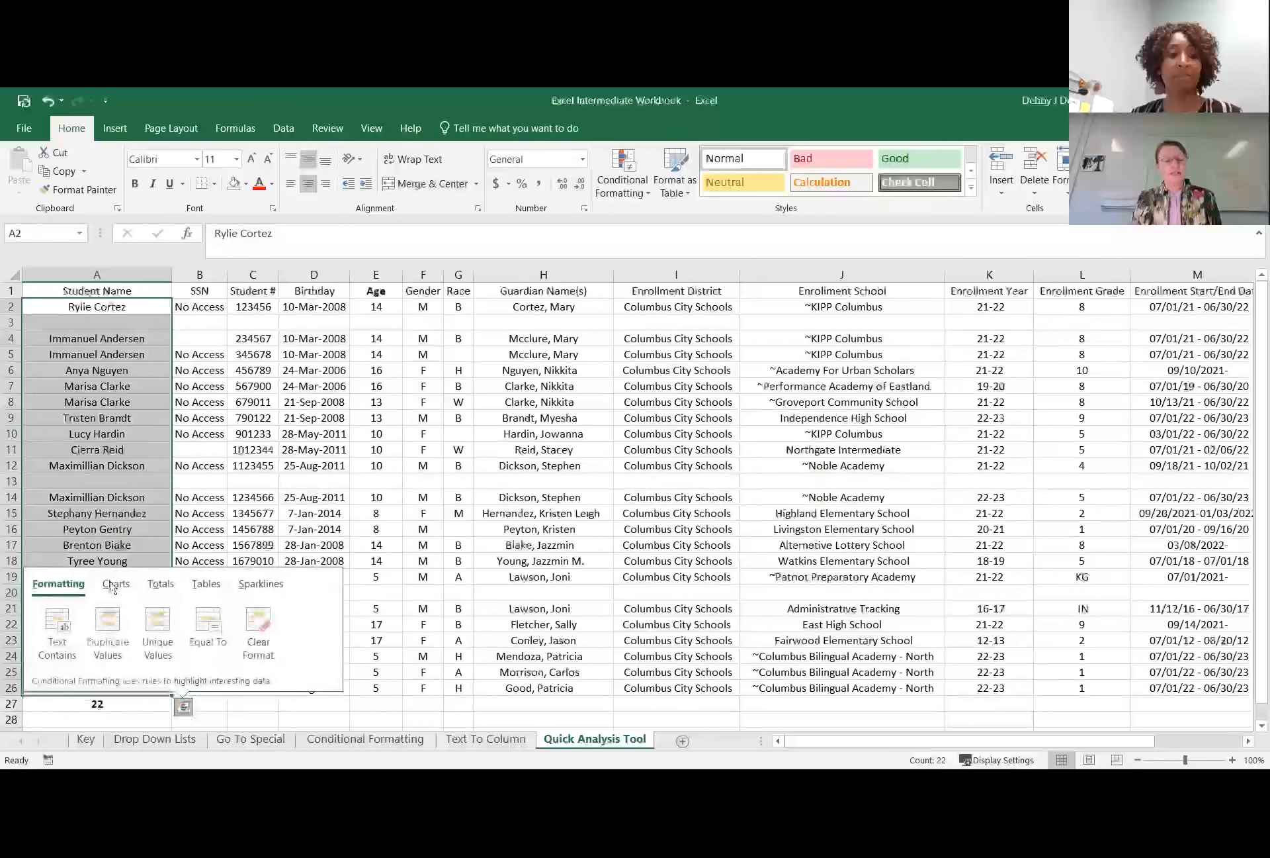
{"action": "left_click", "coordinate": [161, 584]}
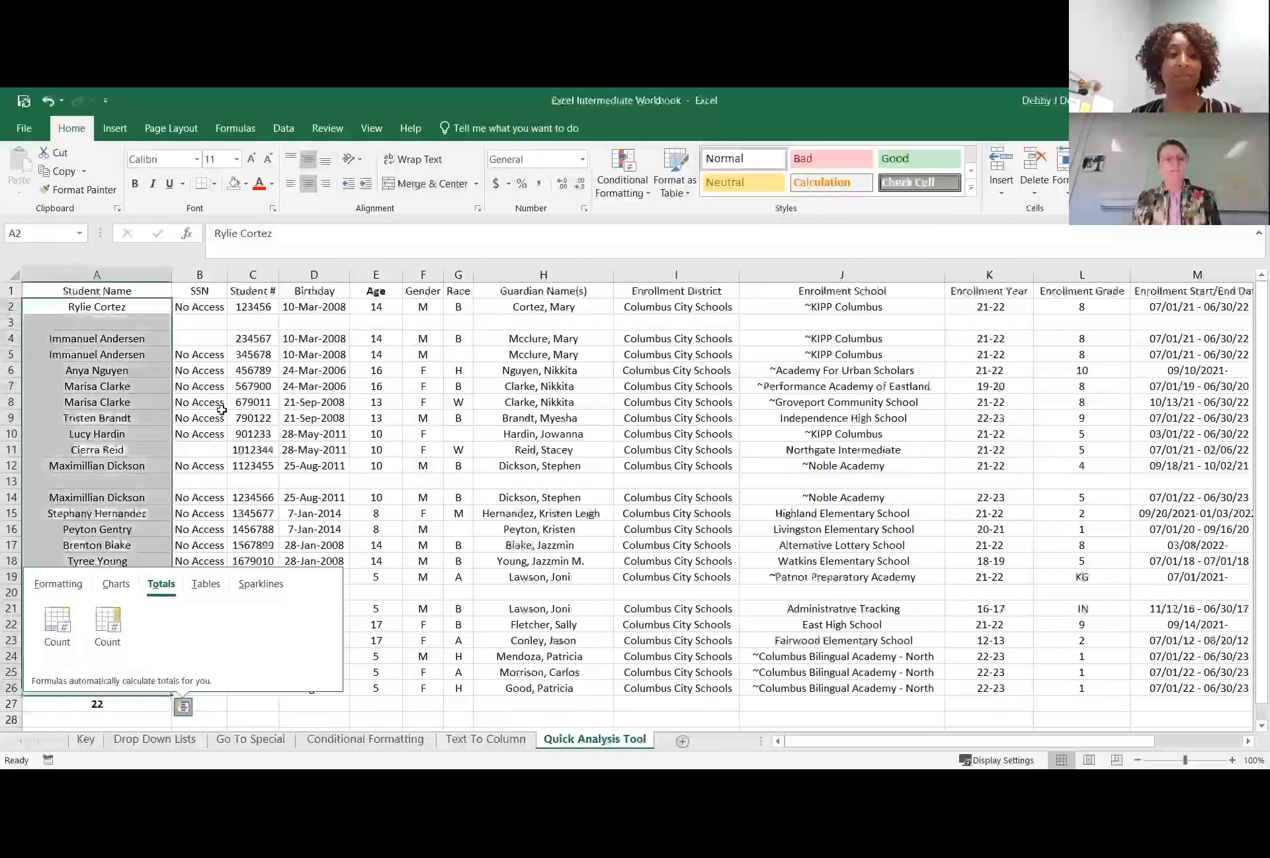
{"action": "left_click", "coordinate": [200, 401]}
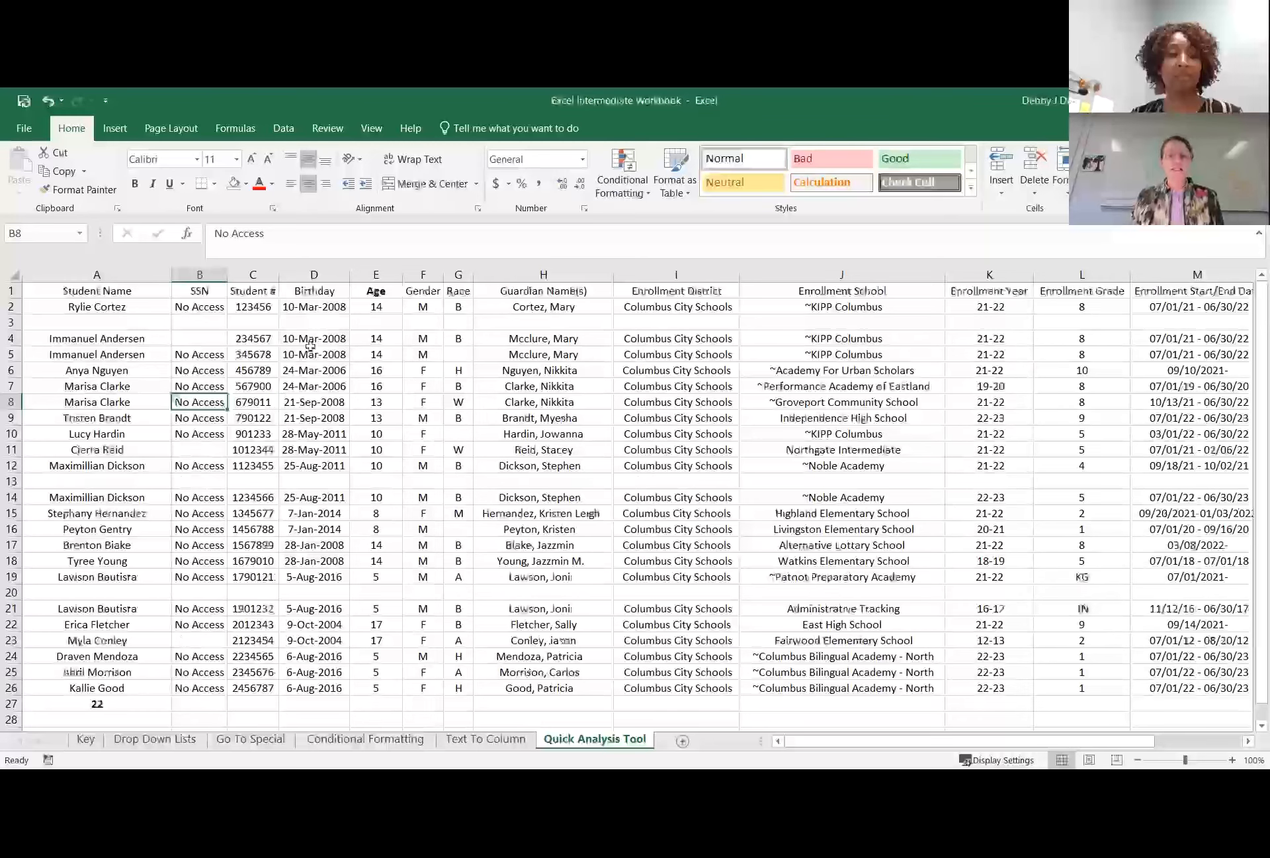
Use Quick Analysis on the ages in E2:E26 to add an Average beneath them in E27.
{"action": "left_click_drag", "start_coordinate": [369, 305], "coordinate": [375, 689]}
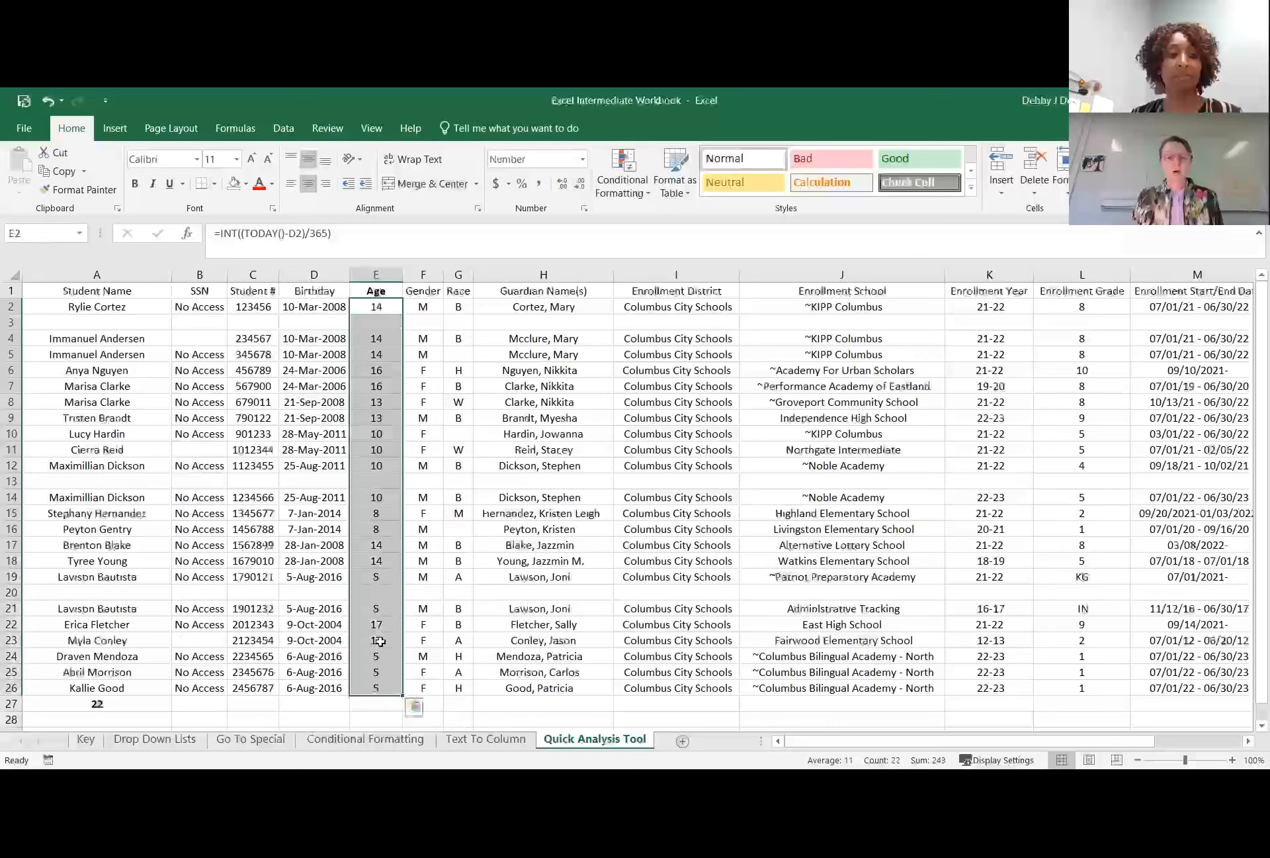
{"action": "left_click", "coordinate": [365, 328]}
{"action": "left_click_drag", "start_coordinate": [375, 304], "coordinate": [376, 689]}
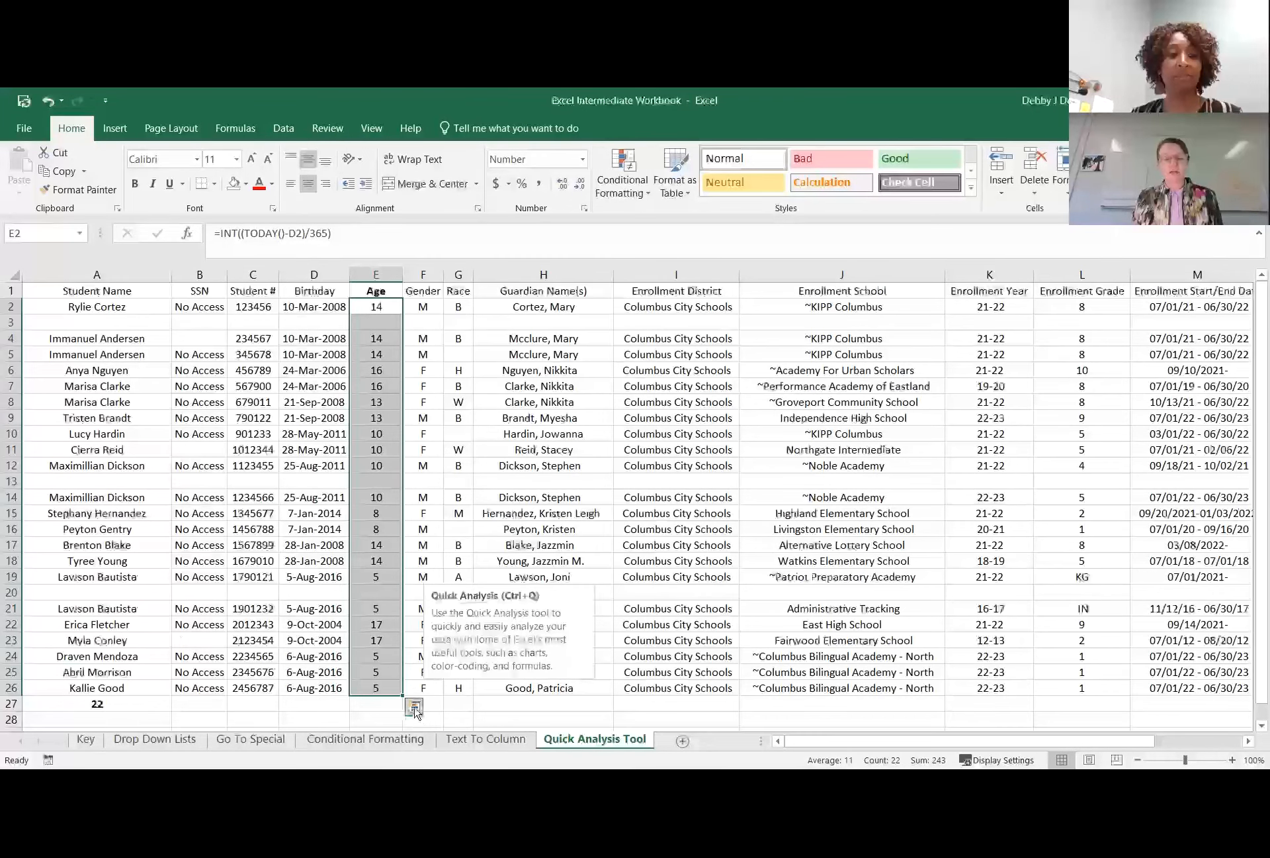
{"action": "key", "text": "ctrl+q"}
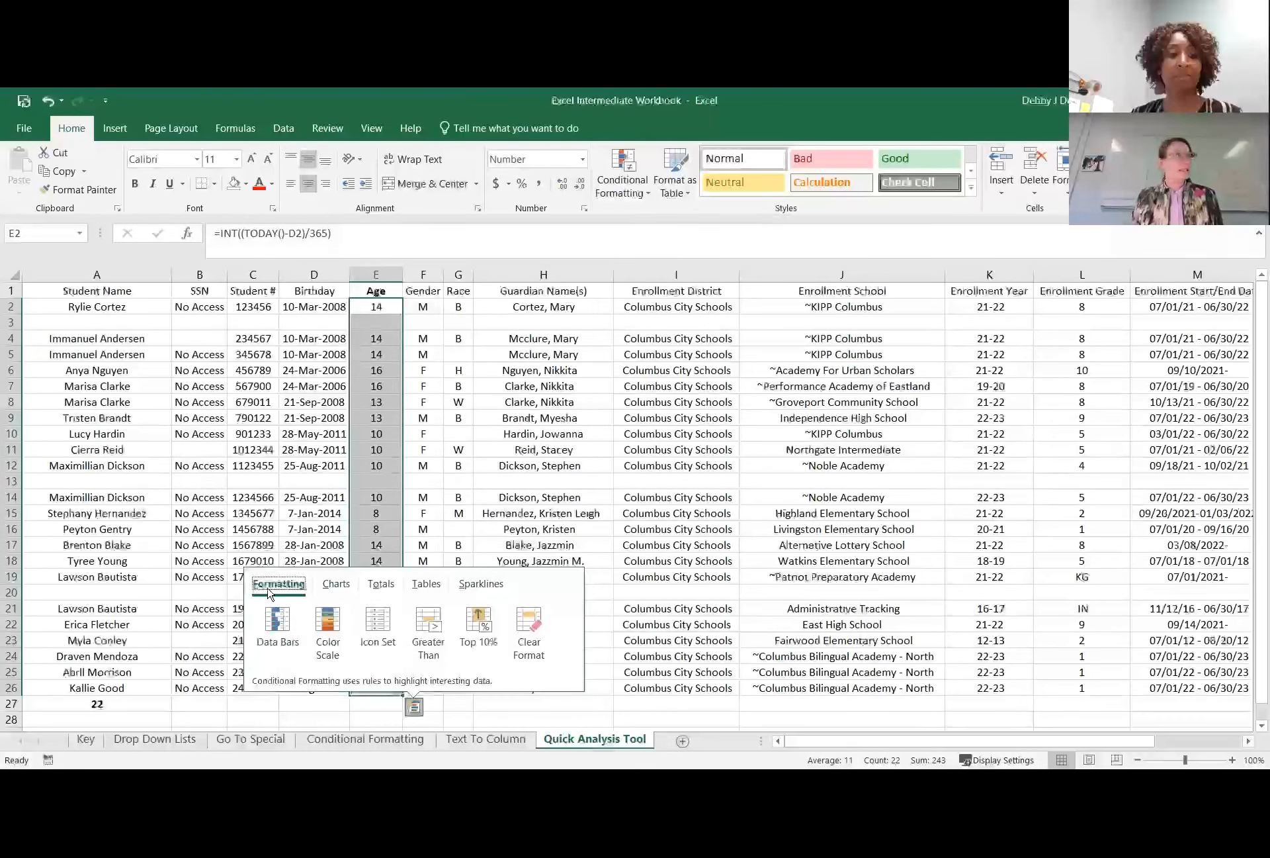
{"action": "left_click", "coordinate": [380, 583]}
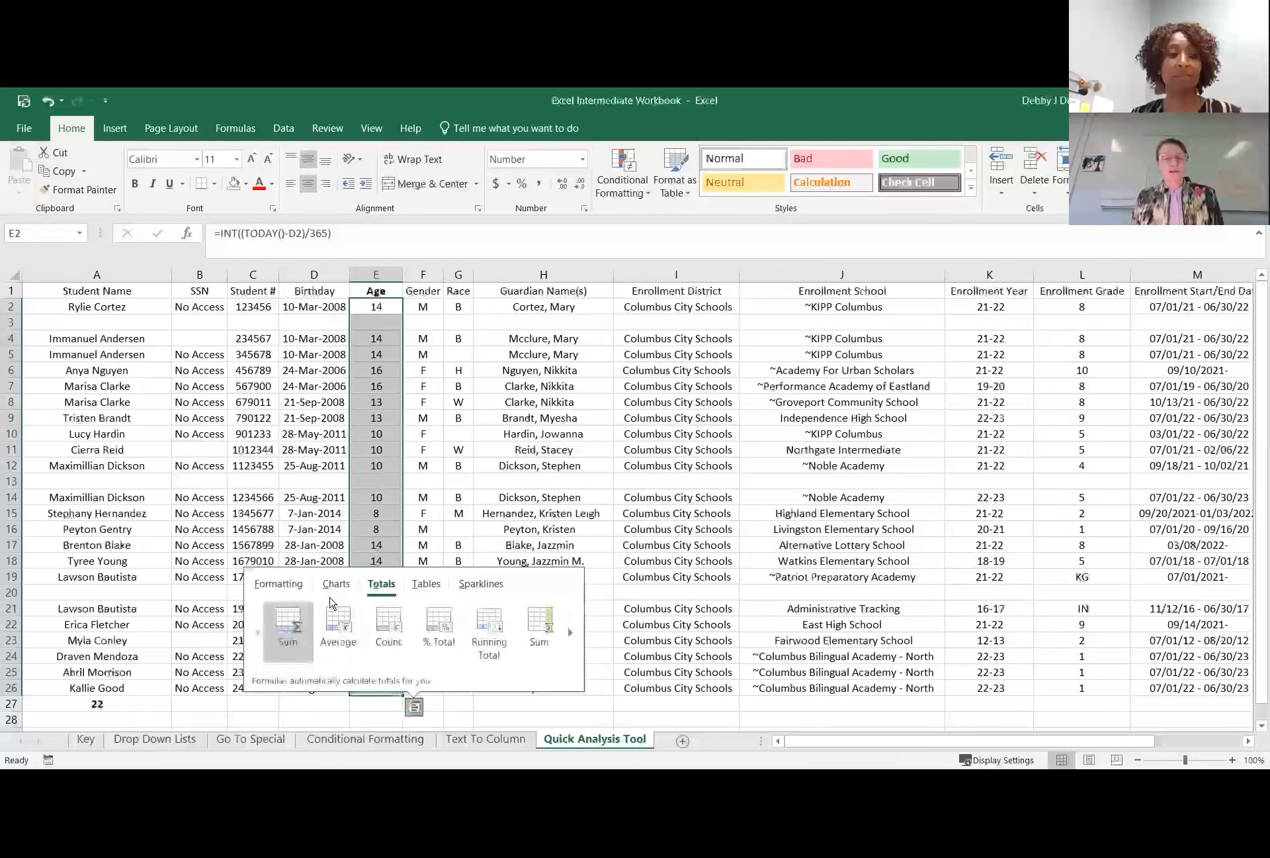
{"action": "left_click", "coordinate": [339, 636]}
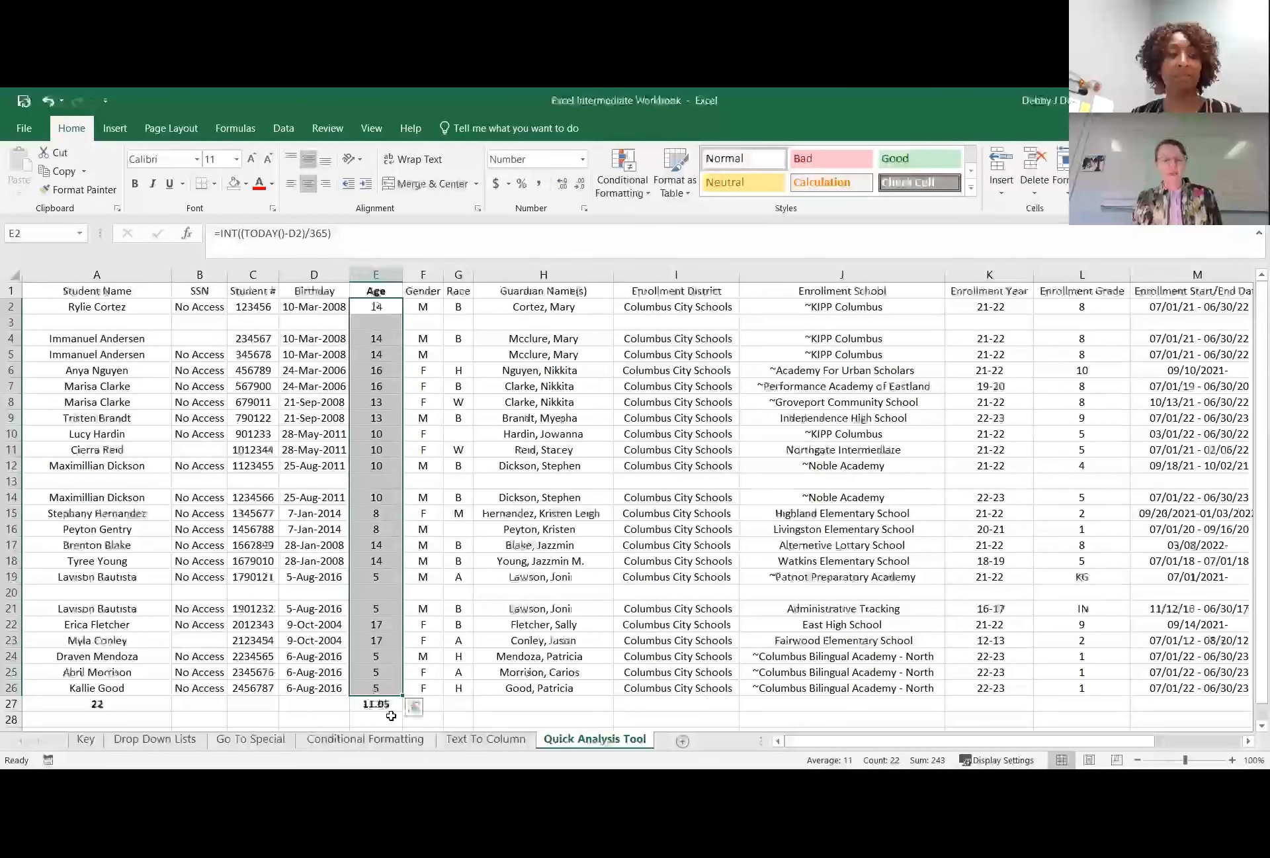
{"action": "left_click", "coordinate": [353, 703]}
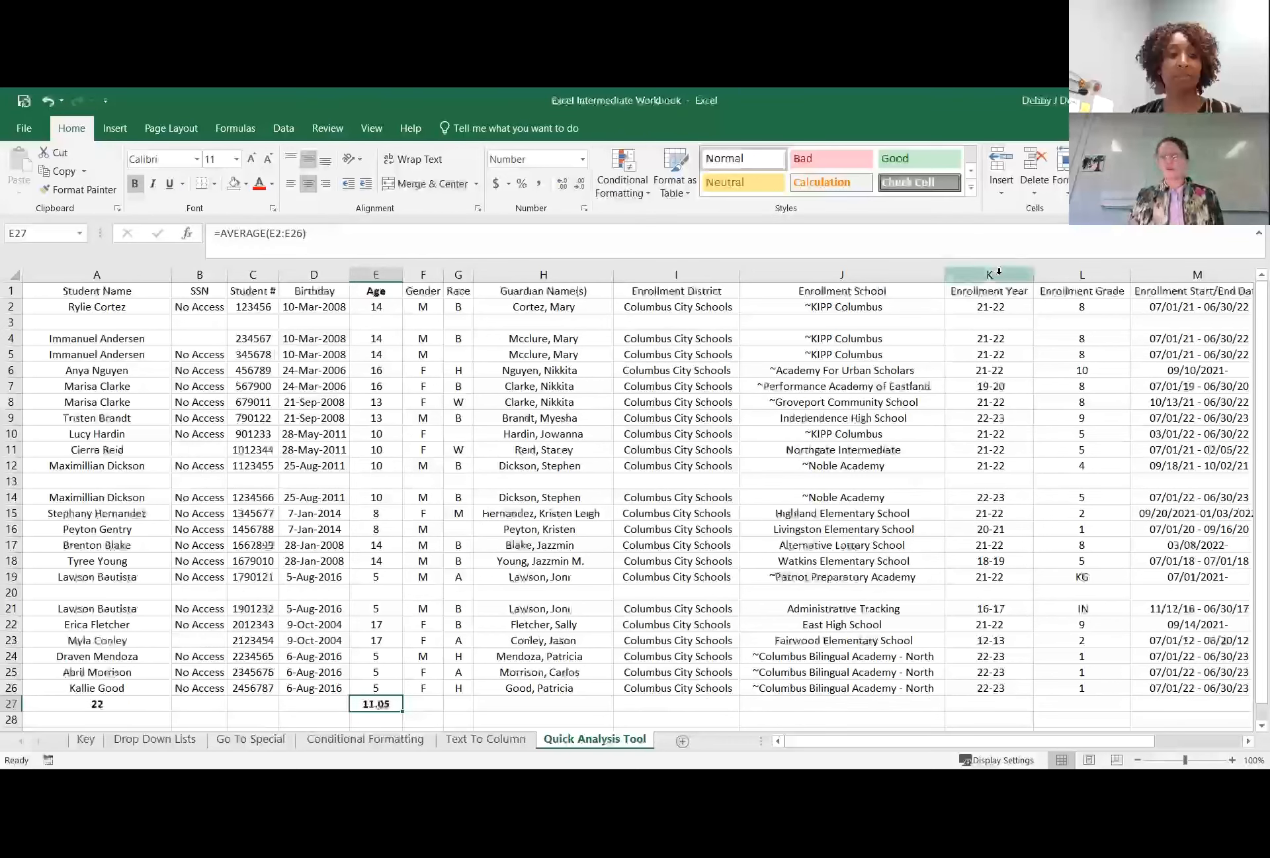
Examine the Formatting, Charts, Totals, Tables and Sparklines options that Quick Analysis offers for the enrollment years in K2:K26.
{"action": "left_click_drag", "start_coordinate": [982, 305], "coordinate": [968, 687]}
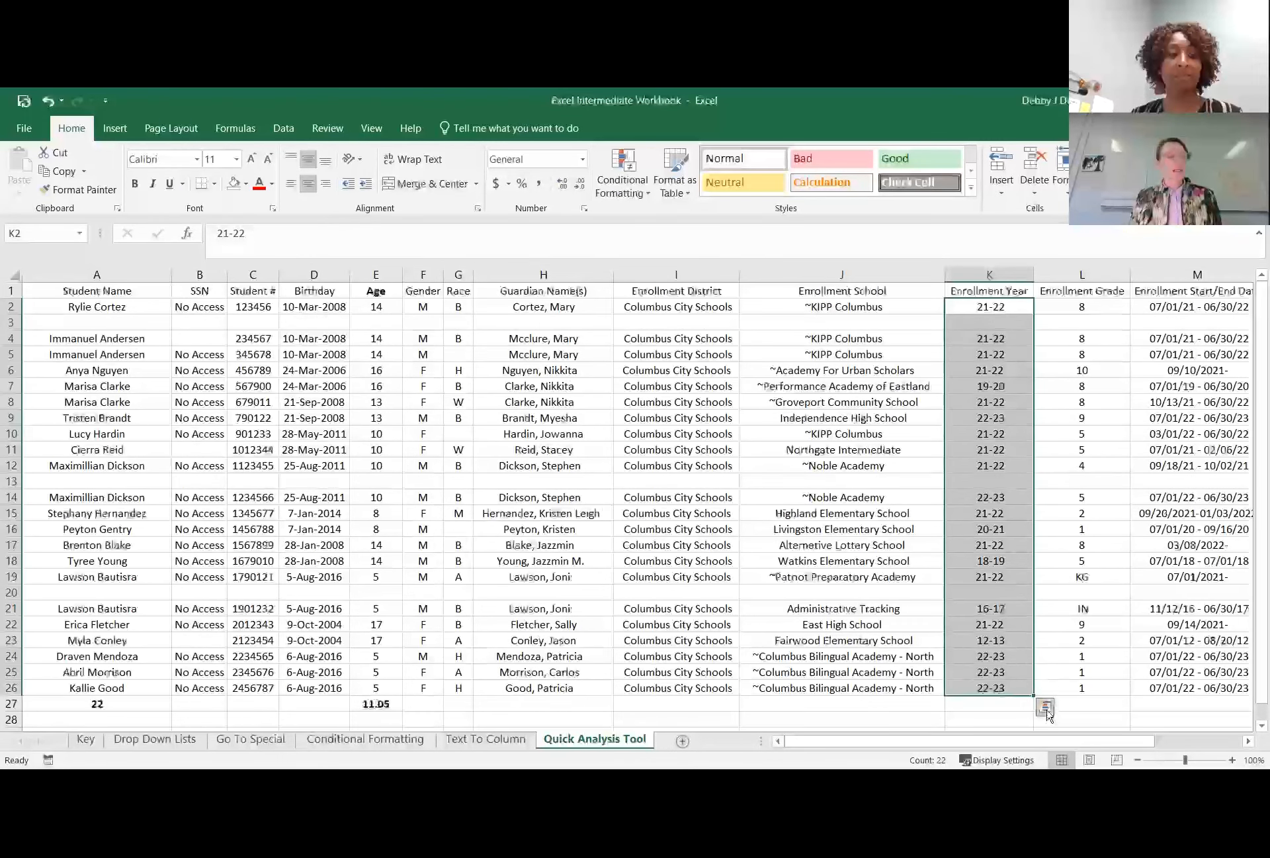
{"action": "left_click", "coordinate": [1044, 708]}
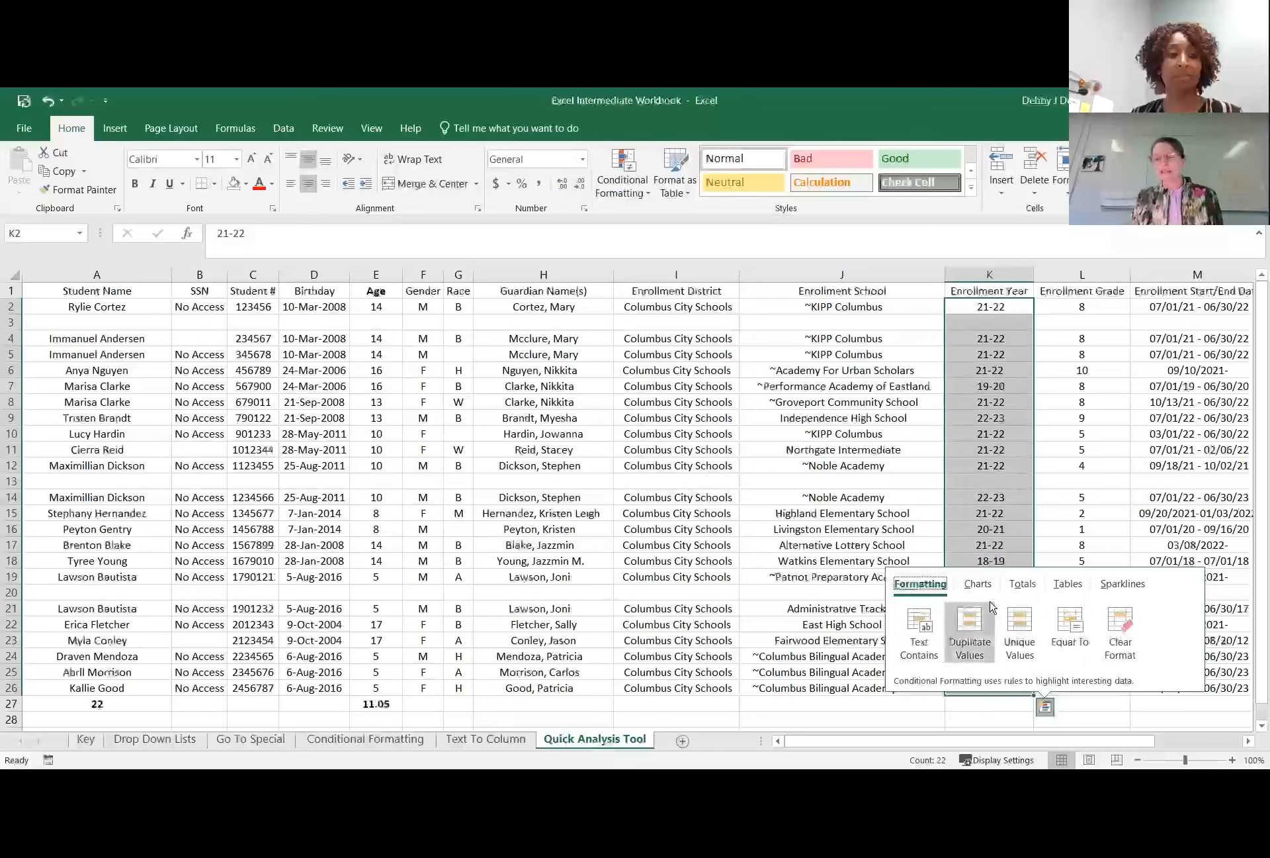
{"action": "left_click", "coordinate": [978, 586]}
{"action": "left_click", "coordinate": [1023, 585]}
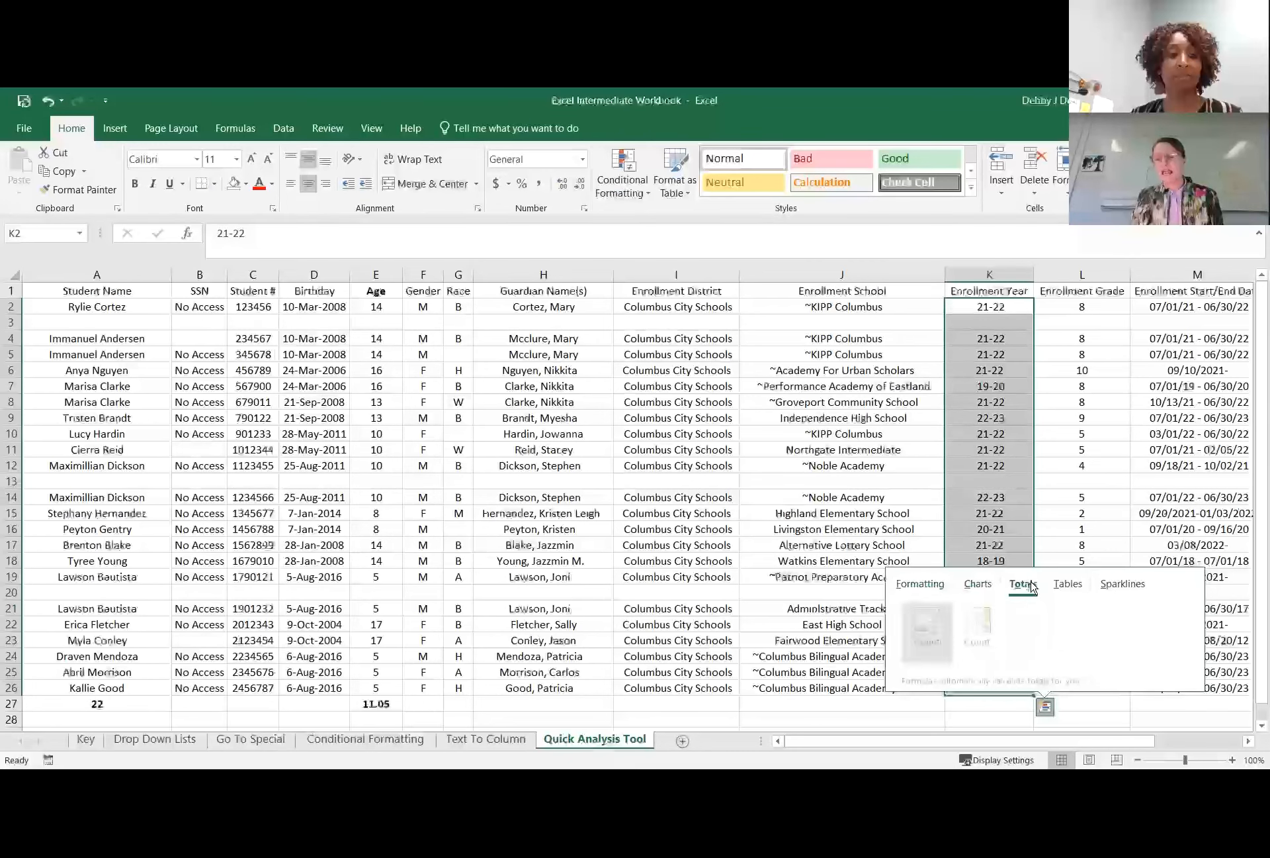
{"action": "left_click", "coordinate": [1066, 583]}
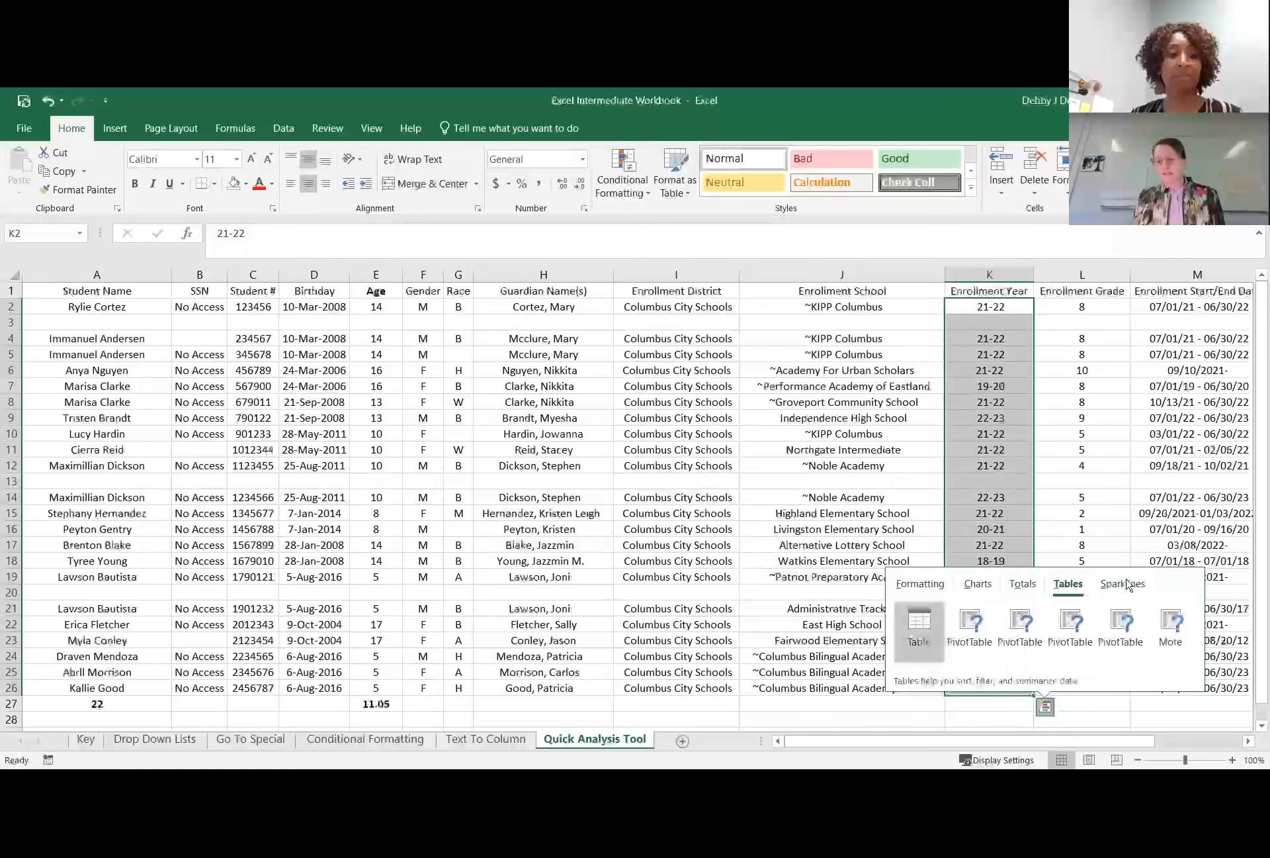
{"action": "left_click", "coordinate": [1123, 585]}
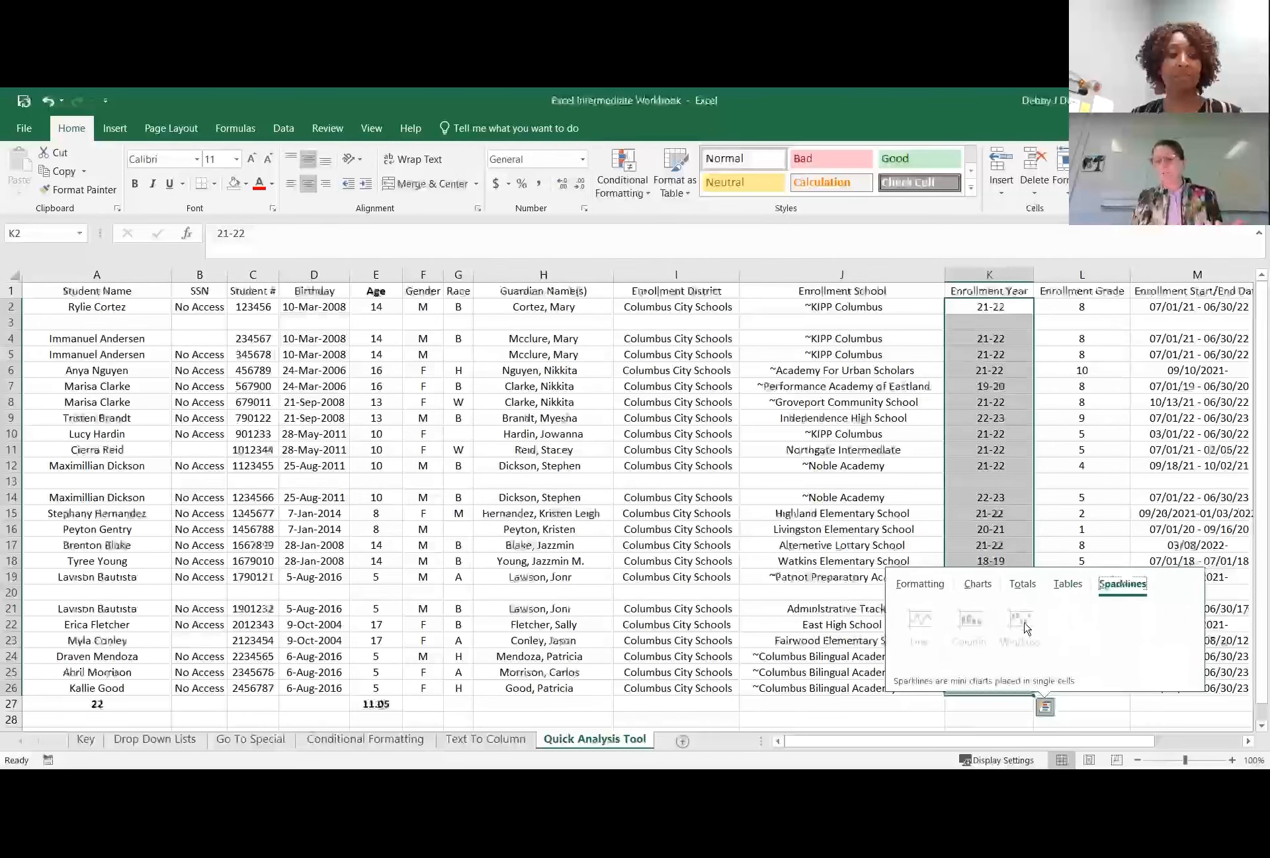
{"action": "left_click", "coordinate": [913, 585]}
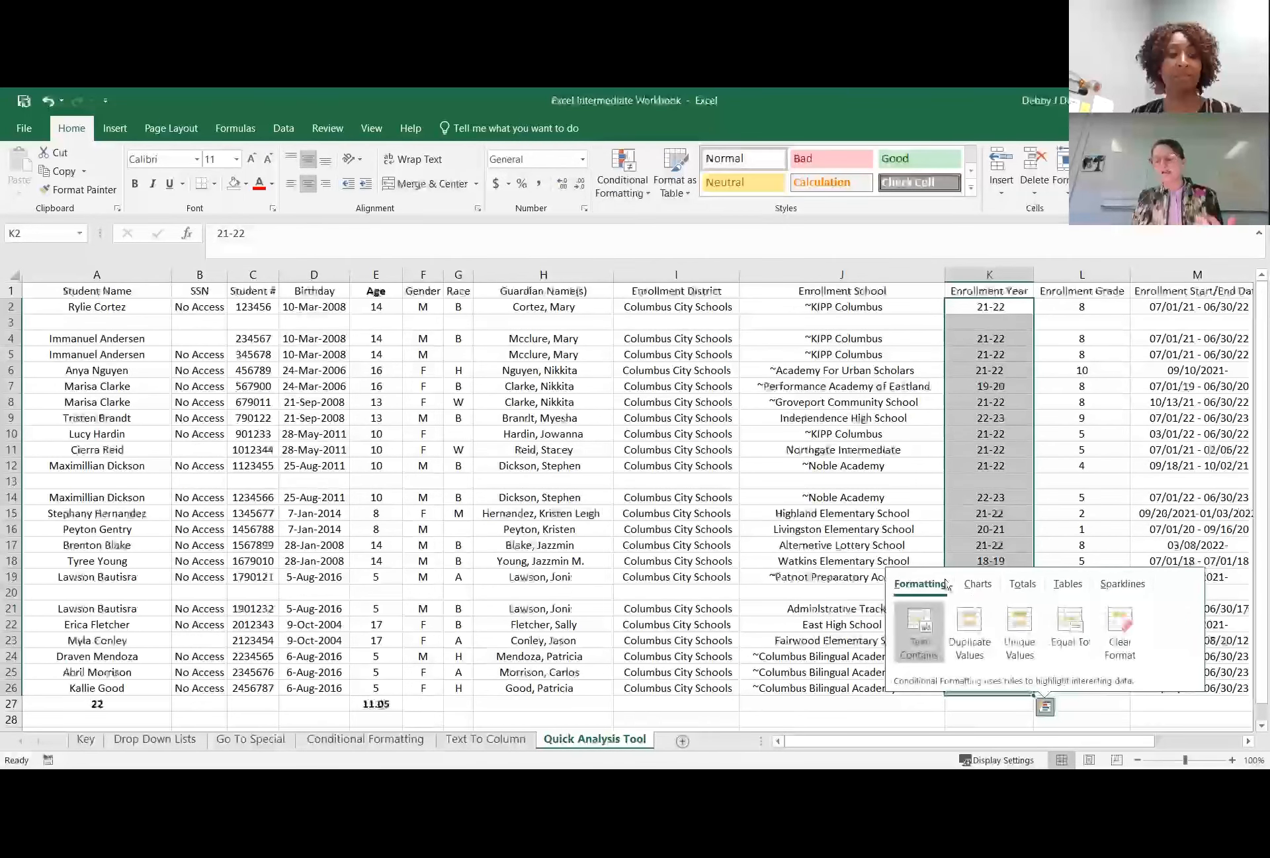
{"action": "left_click", "coordinate": [1111, 589]}
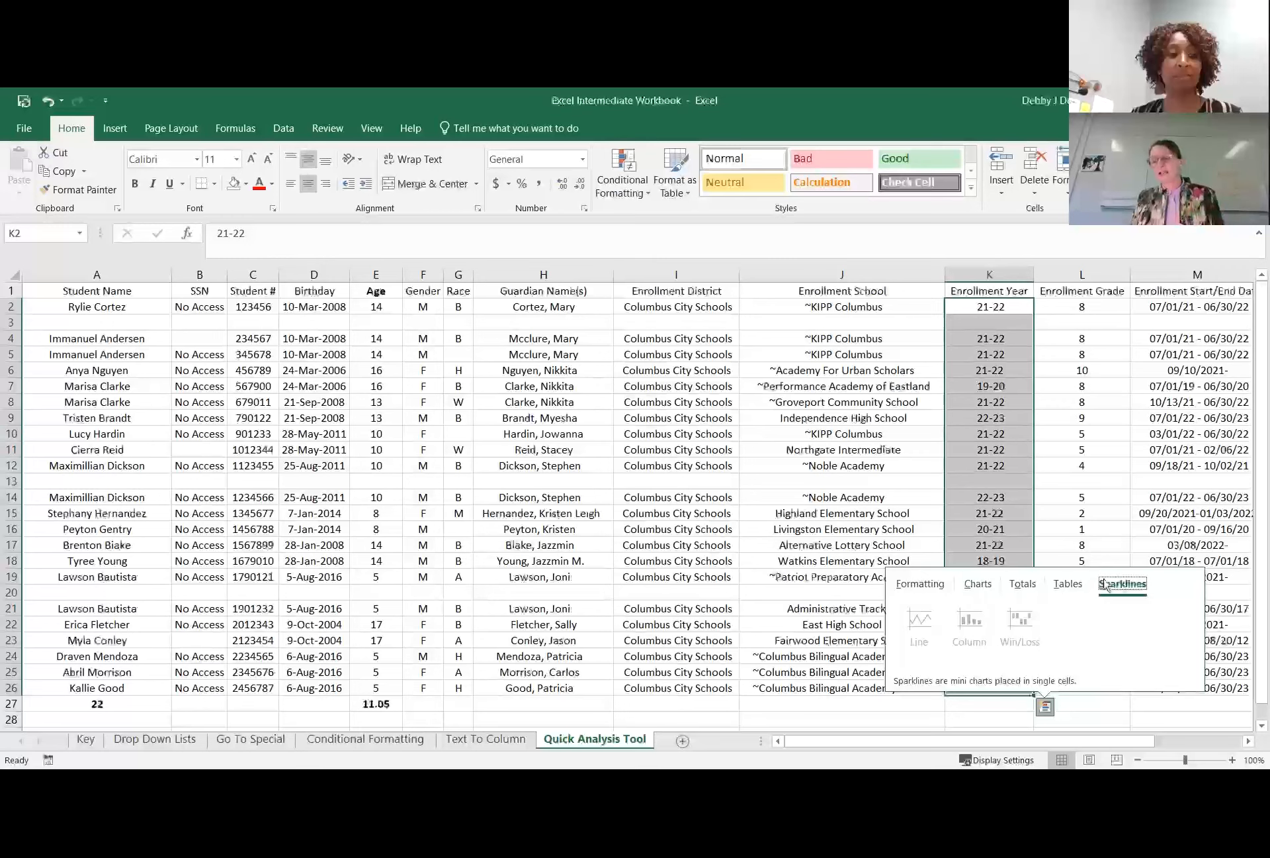
{"action": "left_click", "coordinate": [920, 585]}
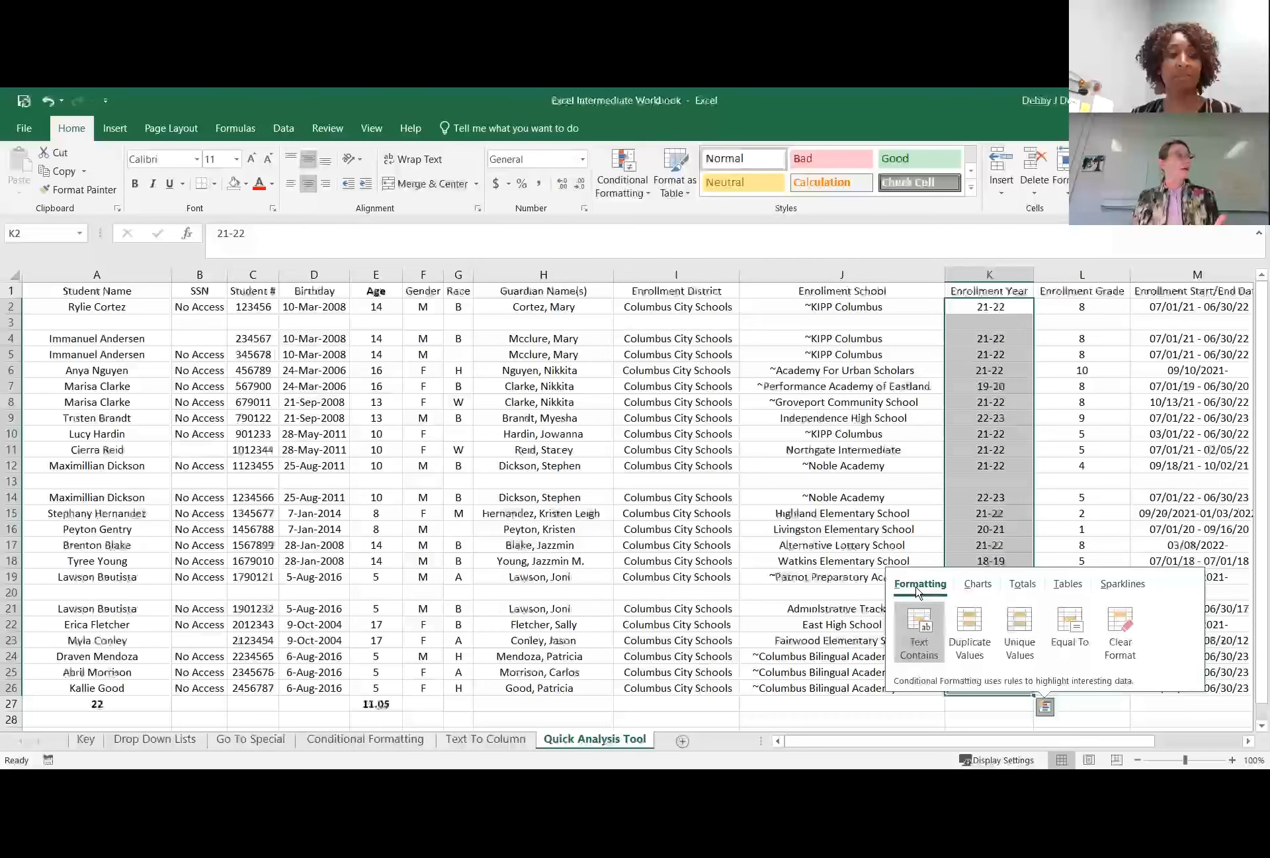
Create a Quick Analysis Equal To formatting rule for the enrollment years in K2:K26 with the comparison value 22-23.
{"action": "left_click", "coordinate": [1070, 620]}
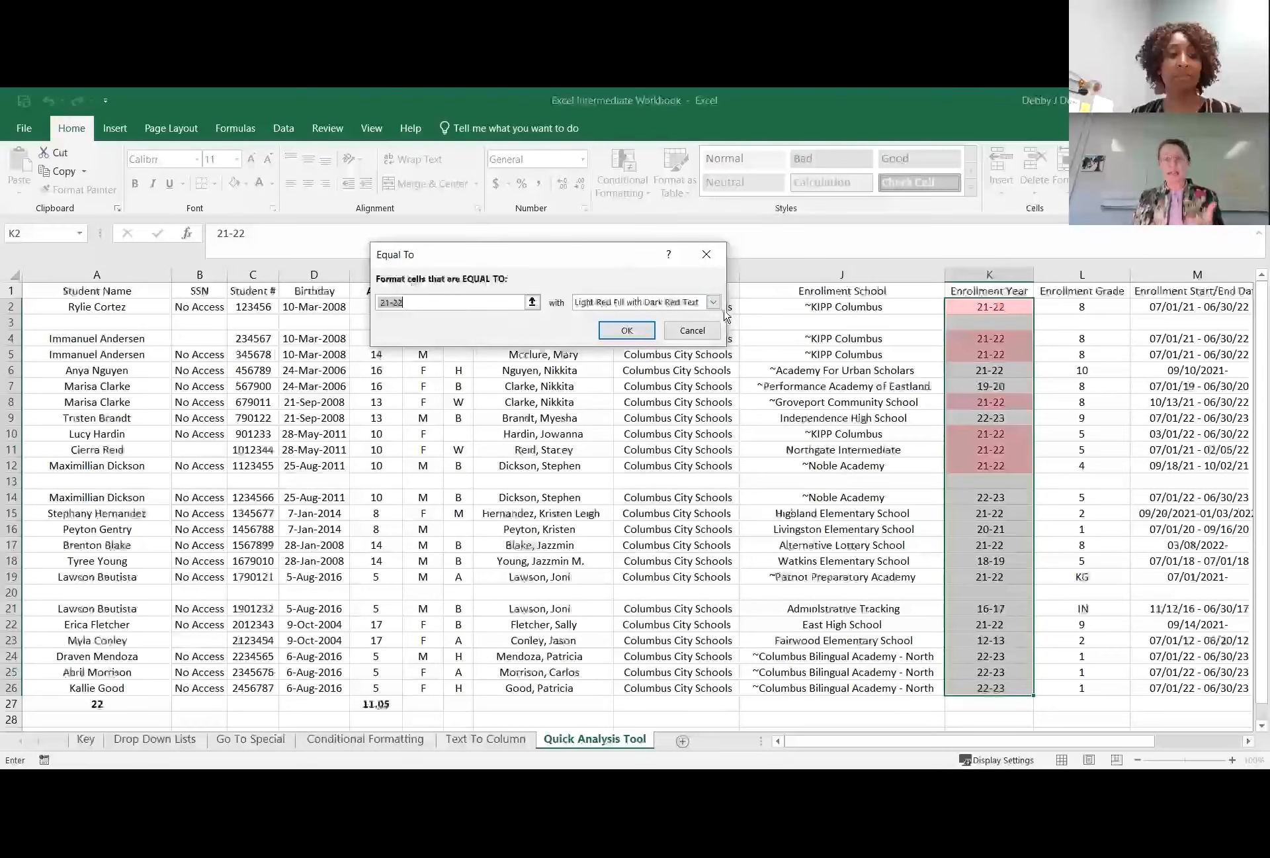
{"action": "left_click", "coordinate": [533, 302]}
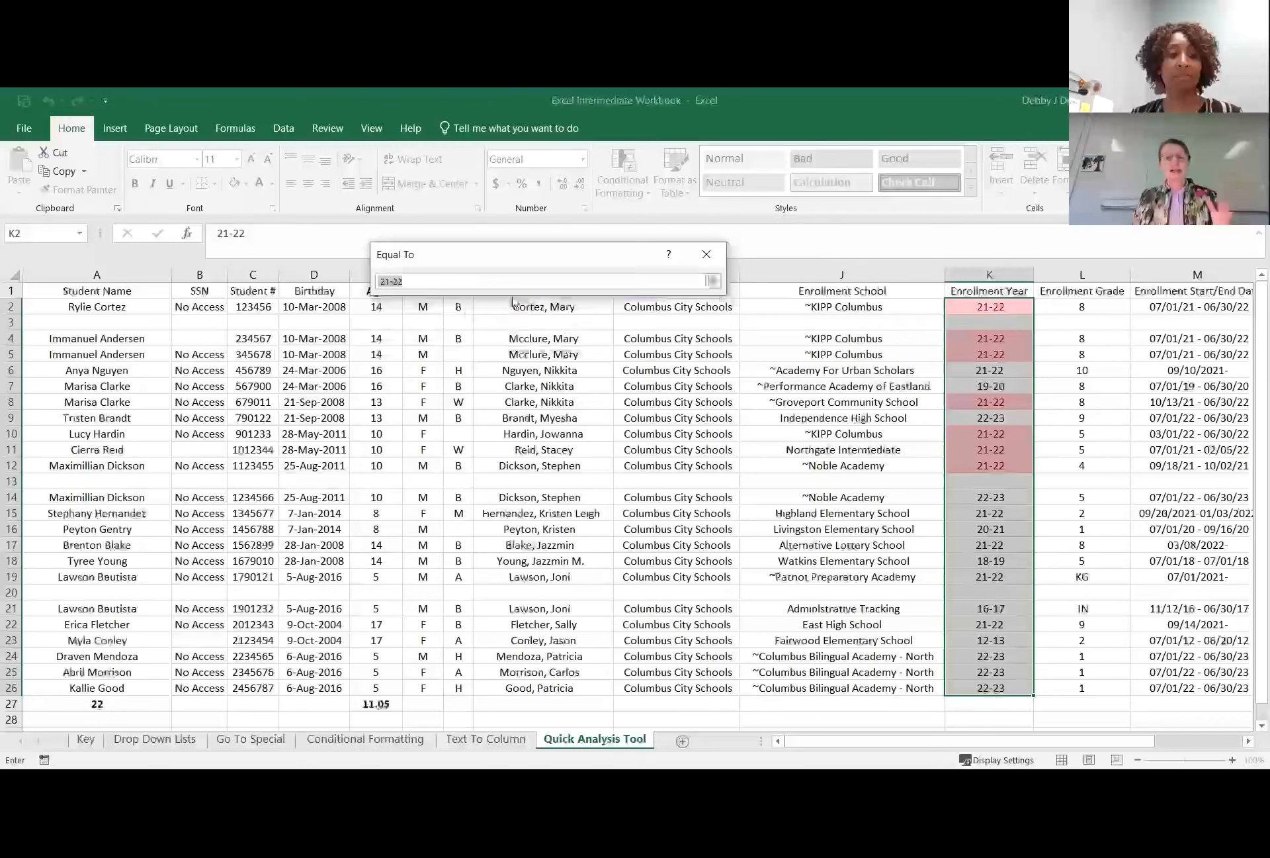
{"action": "left_click", "coordinate": [714, 281]}
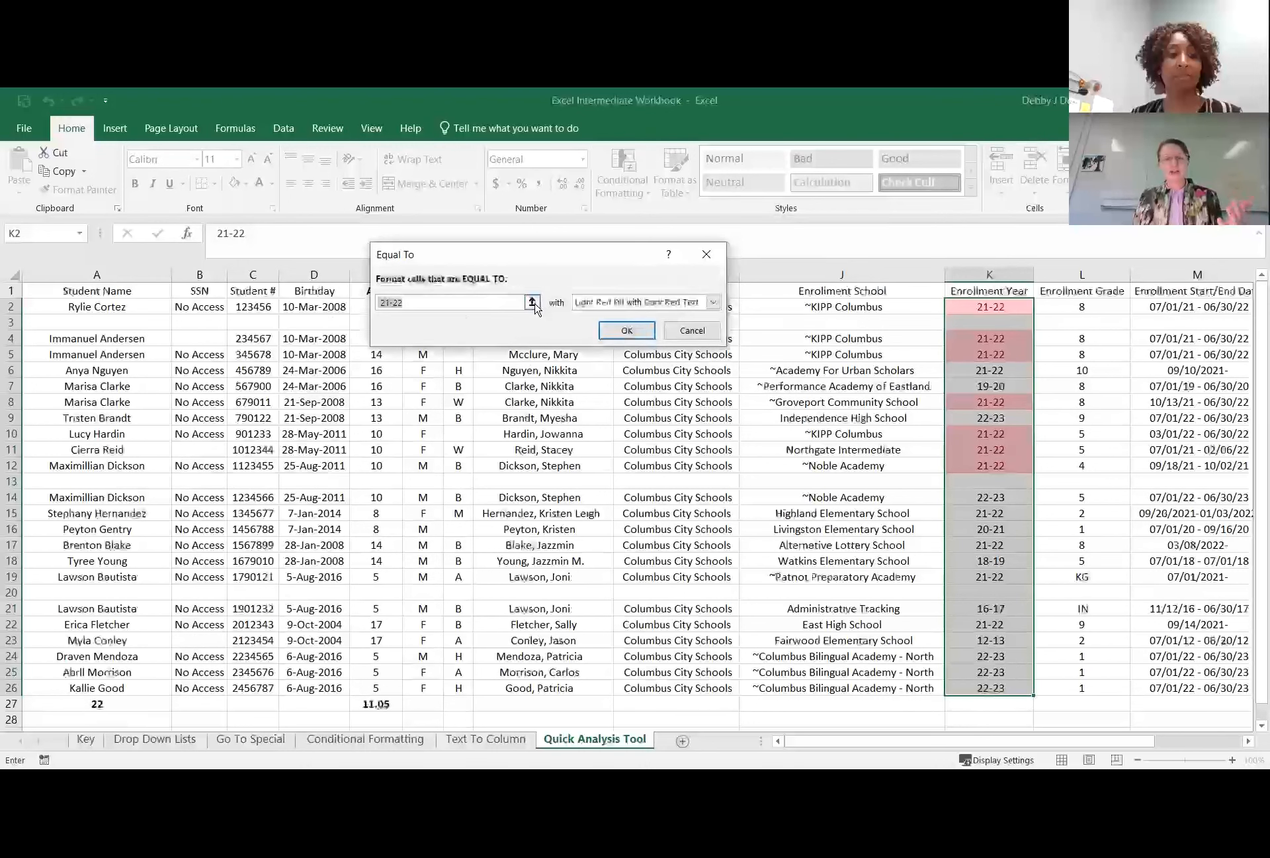
{"action": "left_click", "coordinate": [533, 303]}
{"action": "left_click", "coordinate": [713, 281]}
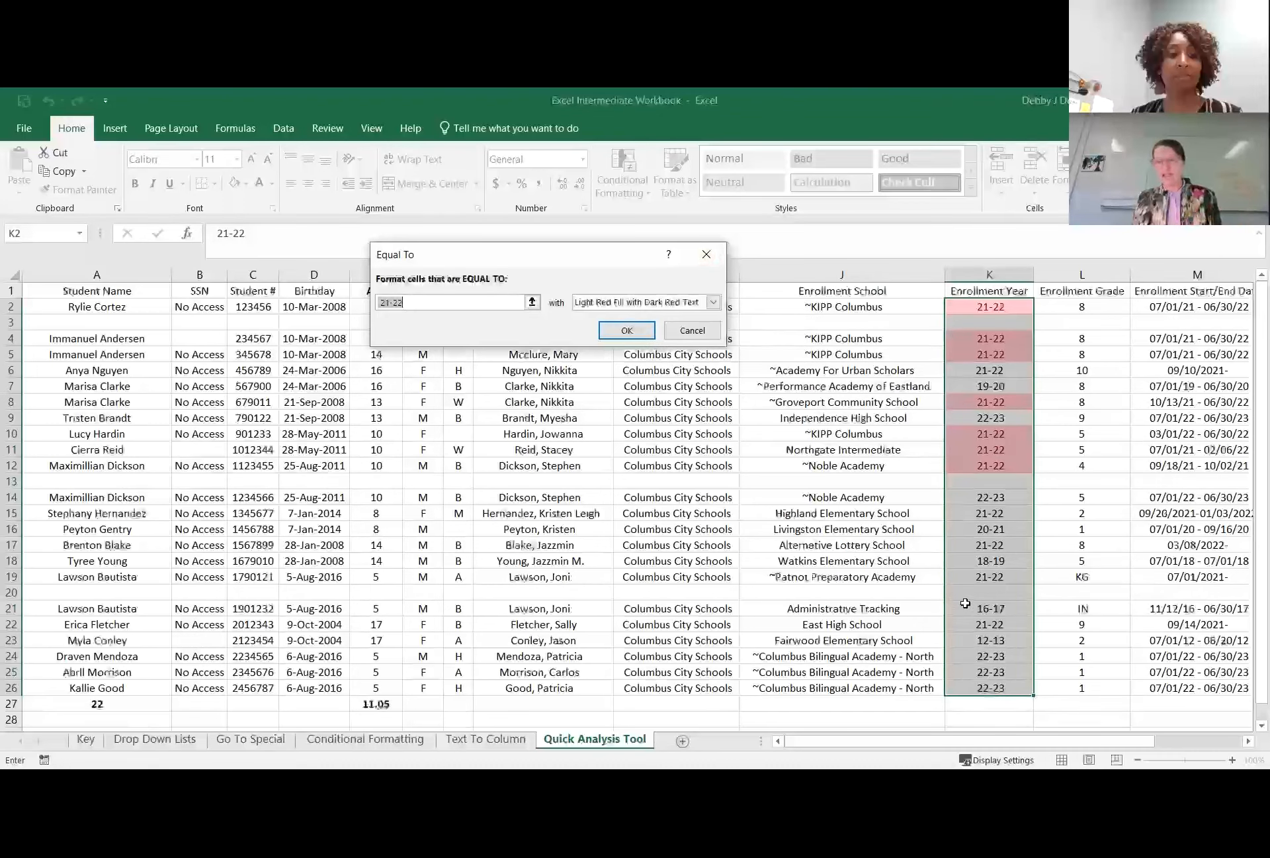
{"action": "left_click", "coordinate": [980, 686]}
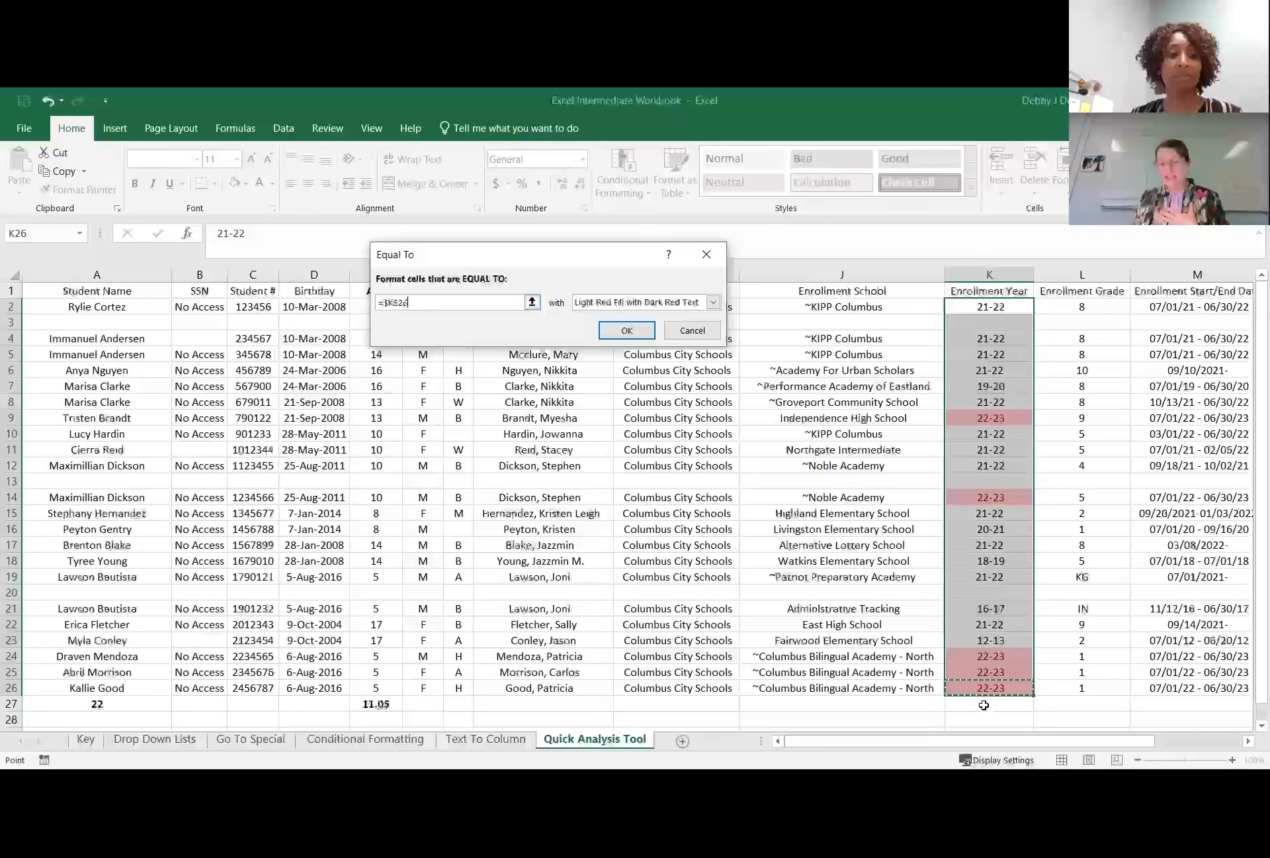
{"action": "left_click_drag", "start_coordinate": [458, 302], "coordinate": [339, 307]}
{"action": "type", "text": "22"}
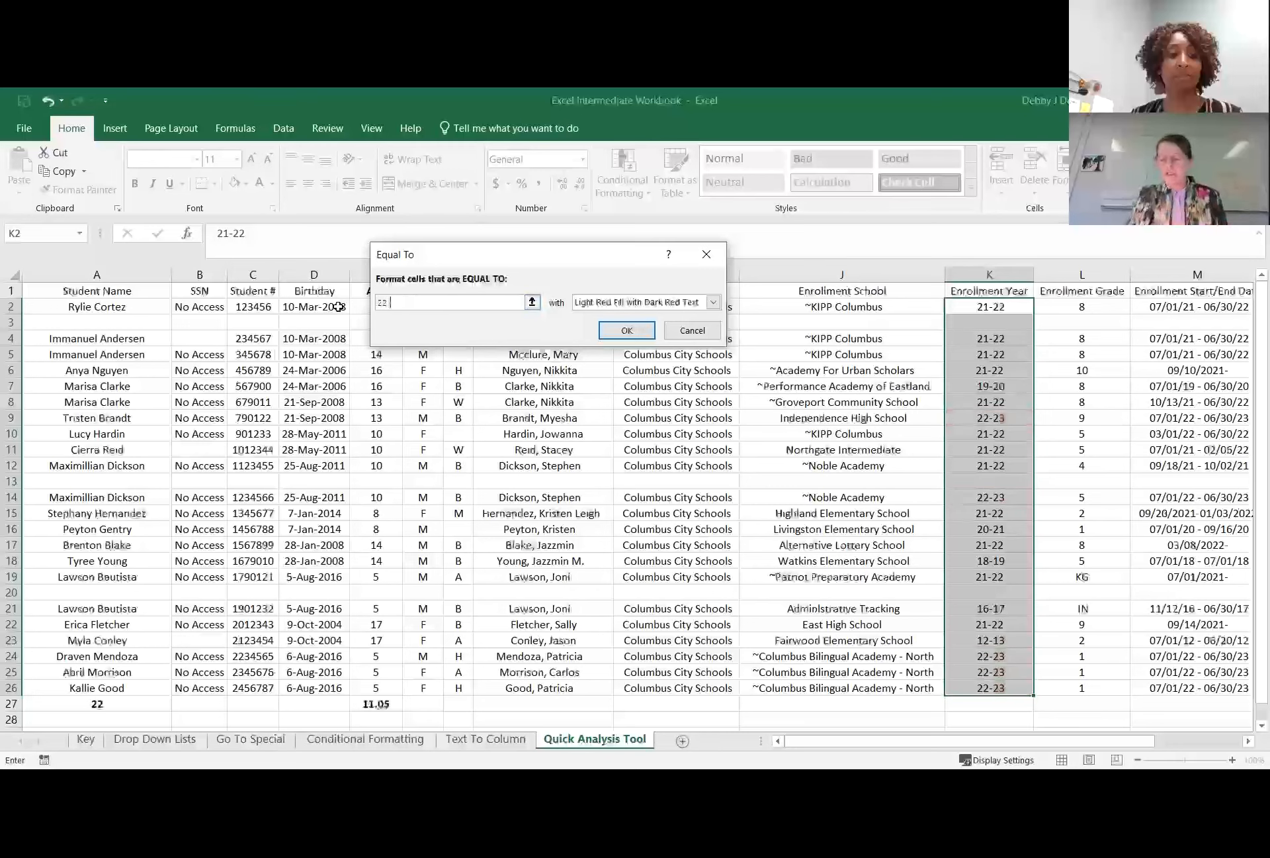
{"action": "type", "text": "-22"}
{"action": "key", "text": "BackSpace"}
{"action": "type", "text": "3"}
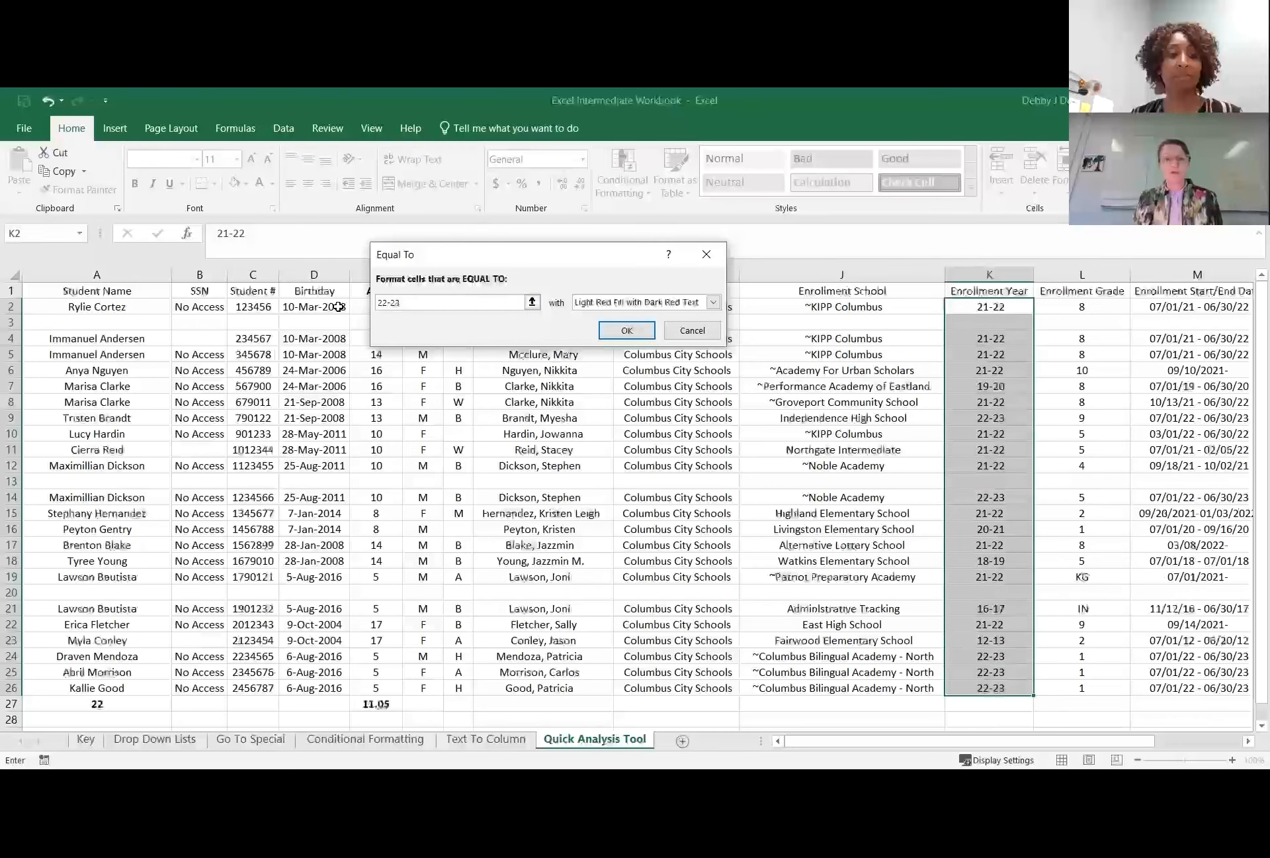
Try to highlight the matching enrollment years by applying the rule with a custom yellow fill.
{"action": "left_click", "coordinate": [714, 303]}
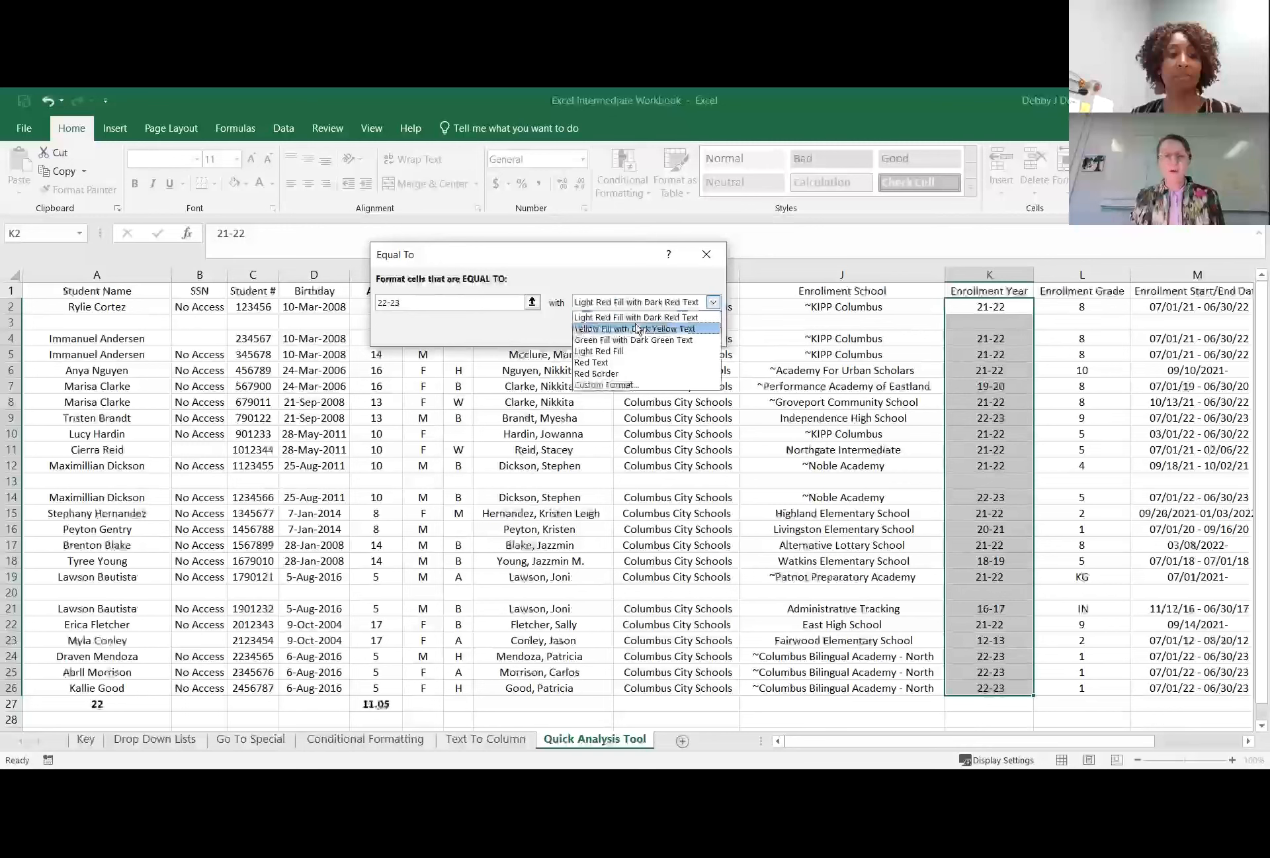
{"action": "left_click", "coordinate": [657, 389]}
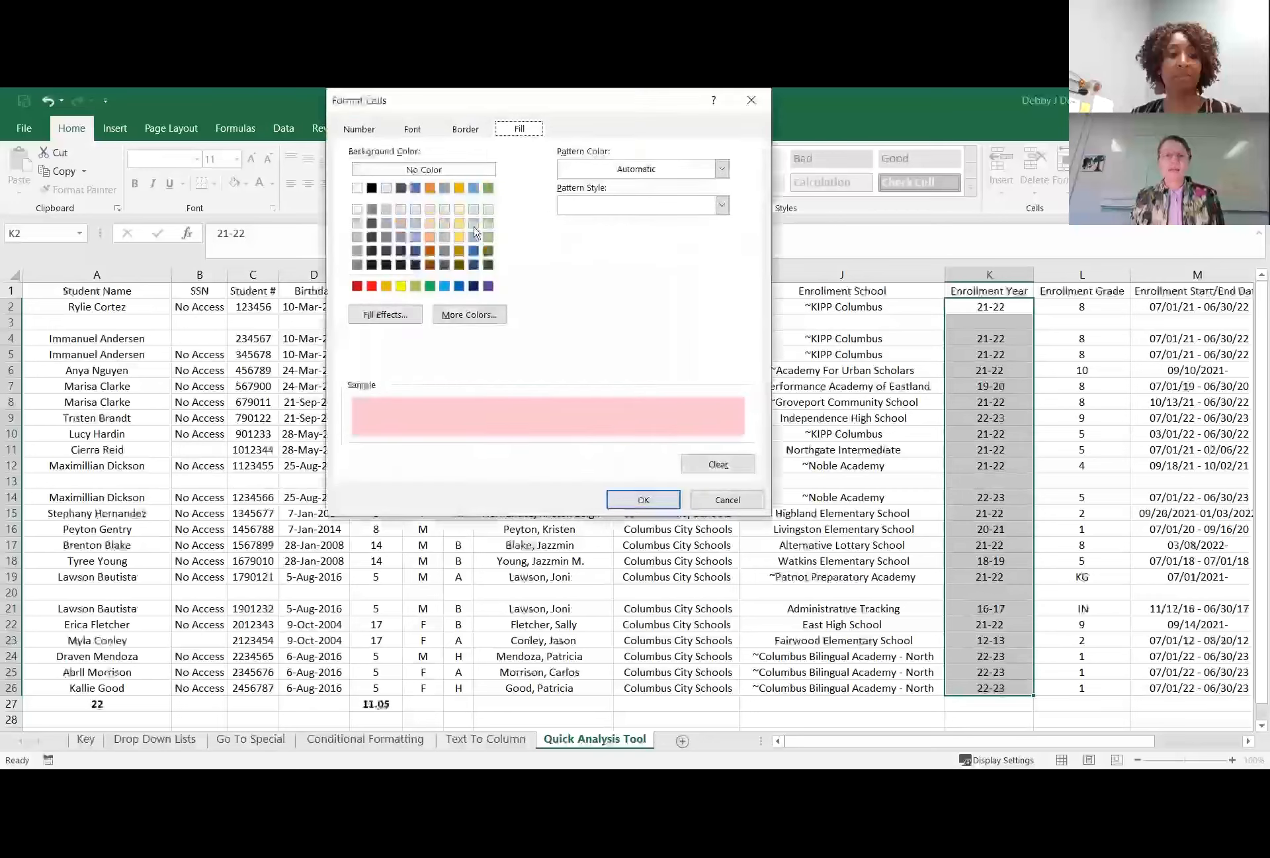
{"action": "left_click", "coordinate": [402, 286]}
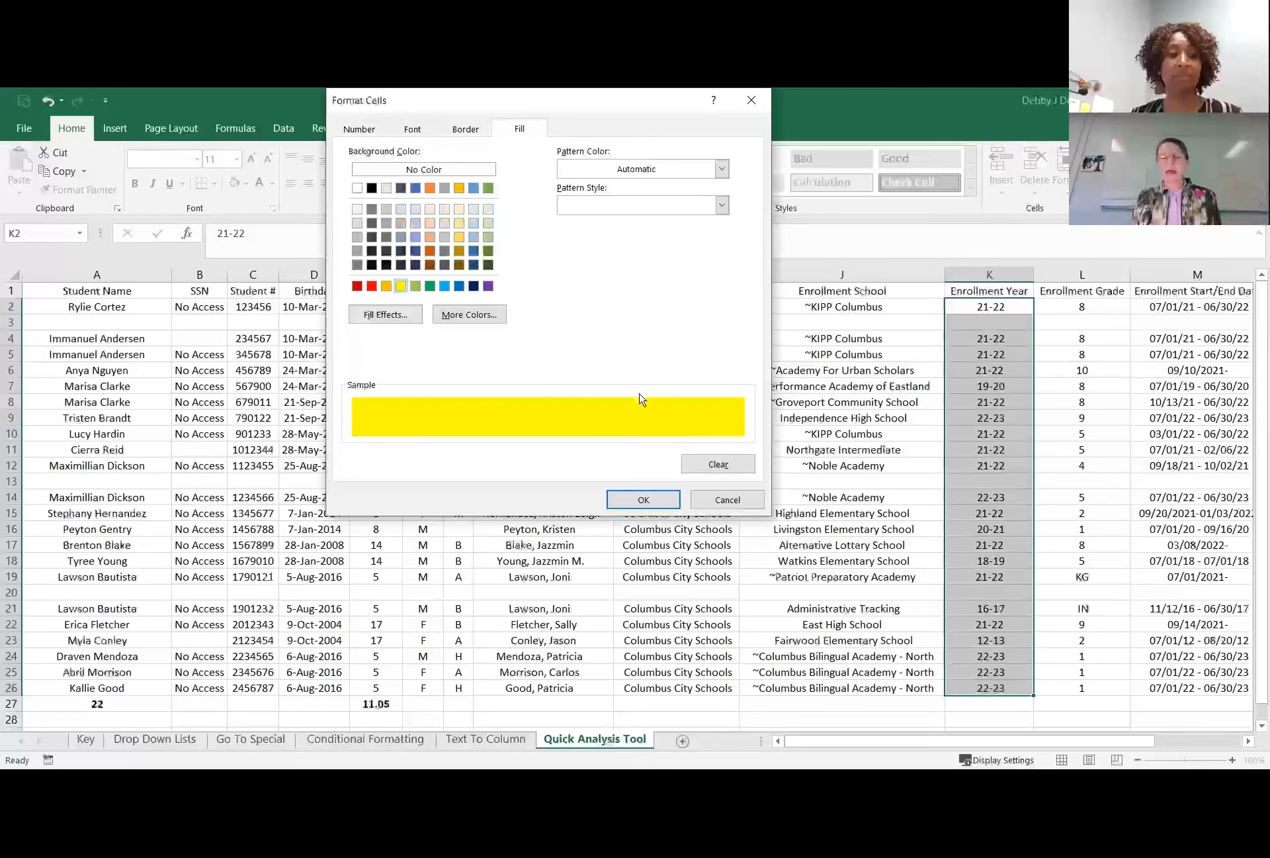
{"action": "left_click", "coordinate": [635, 500]}
{"action": "left_click", "coordinate": [618, 337]}
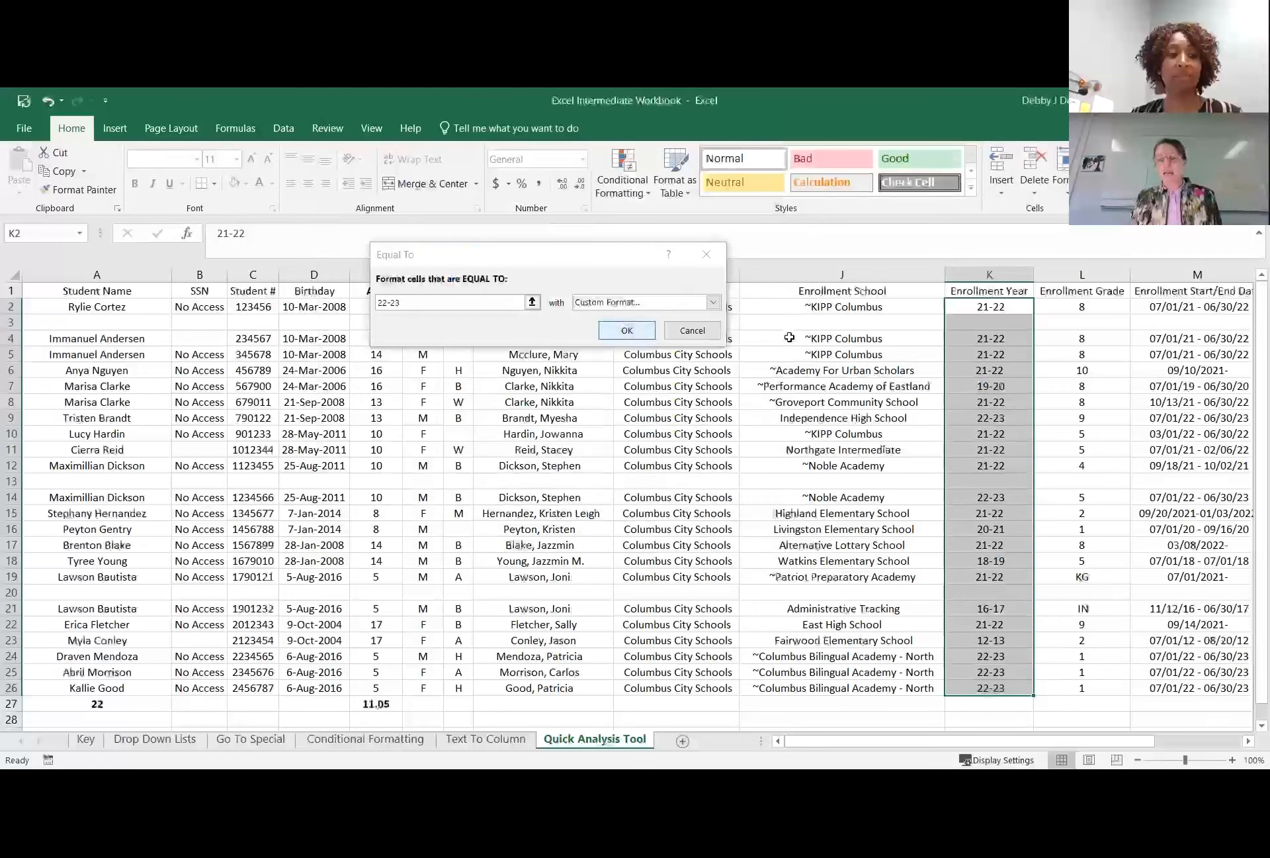
{"action": "left_click", "coordinate": [819, 369]}
Create a Quick Analysis Equal To formatting rule for the enrollment years in K2:K26, using cell K26 as the comparison value.
{"action": "left_click", "coordinate": [990, 274]}
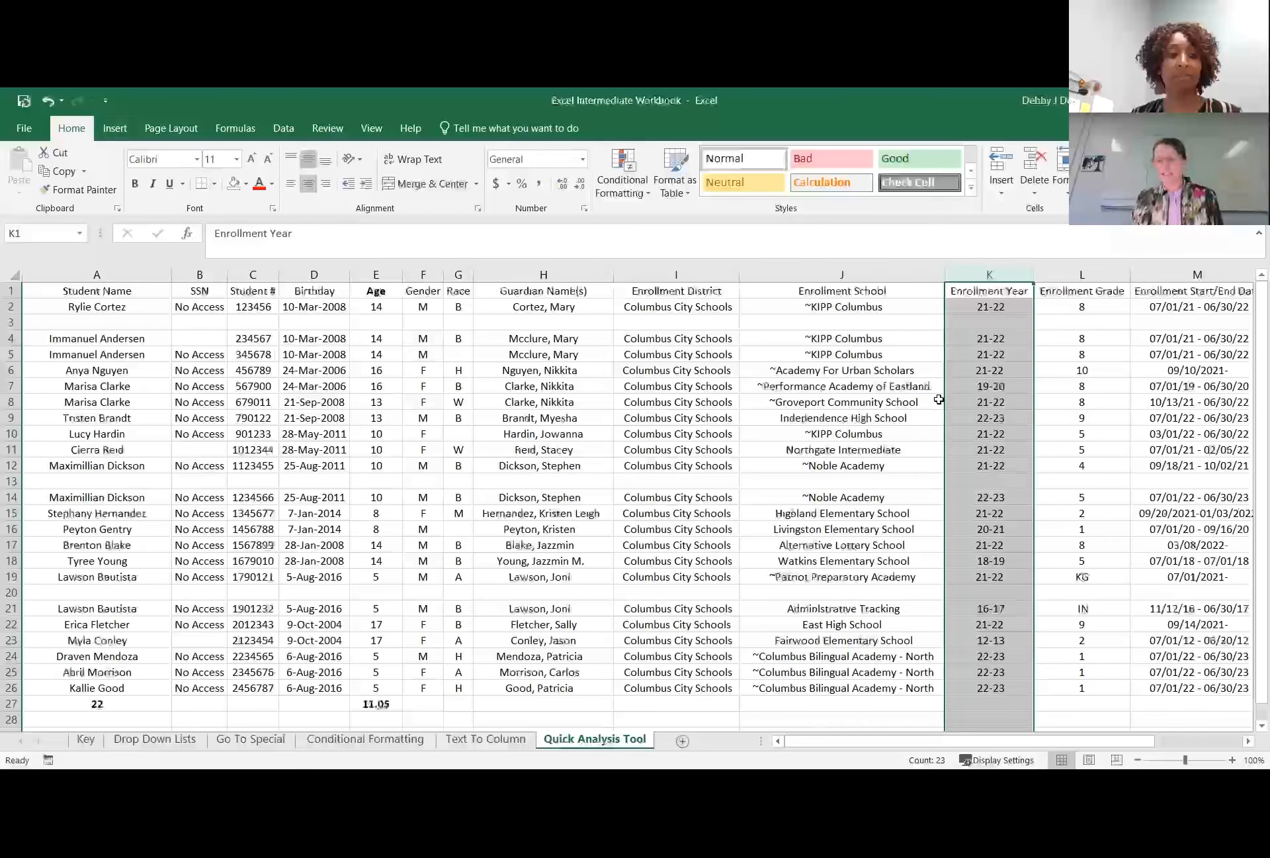
{"action": "left_click_drag", "start_coordinate": [939, 399], "coordinate": [941, 389]}
{"action": "left_click", "coordinate": [987, 302]}
{"action": "left_click_drag", "start_coordinate": [982, 306], "coordinate": [990, 688]}
{"action": "left_click", "coordinate": [1046, 708]}
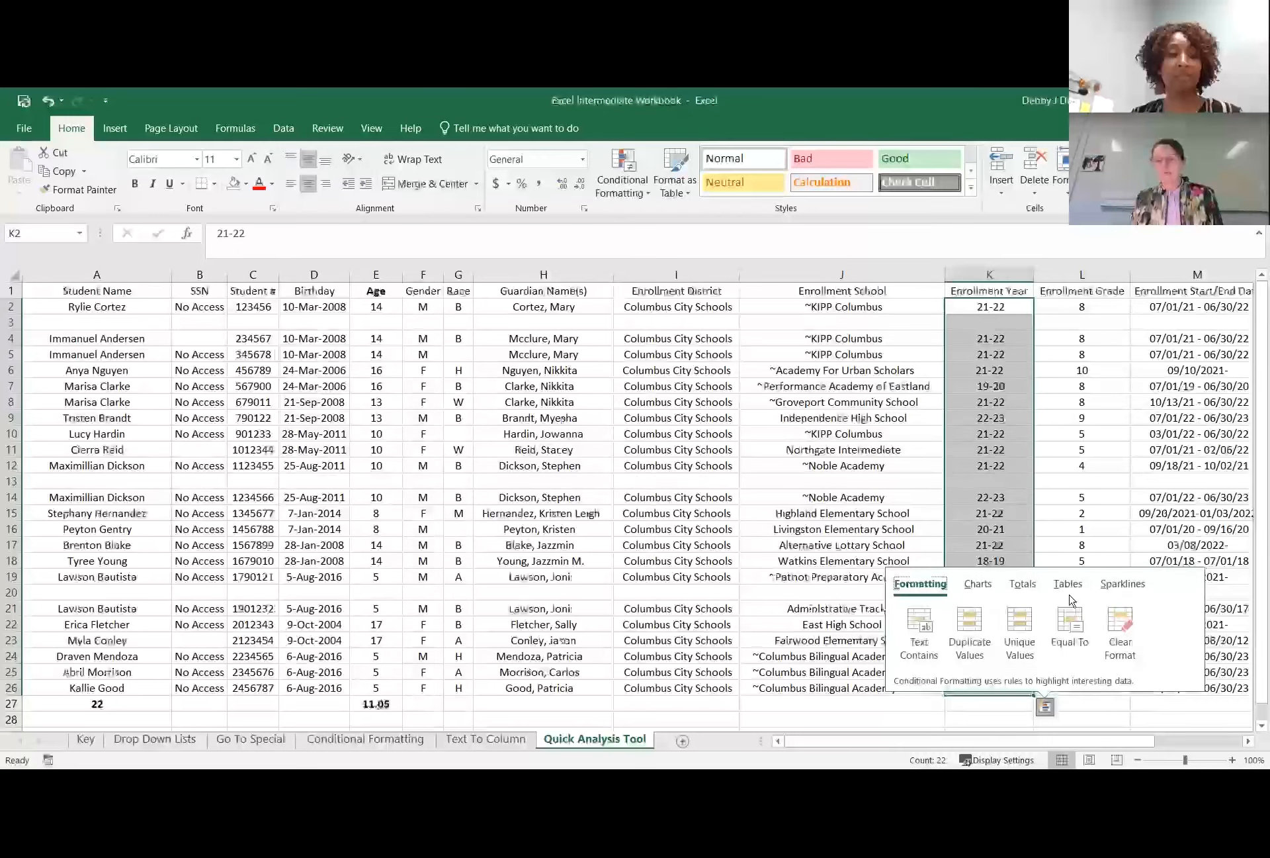
{"action": "left_click", "coordinate": [1070, 621]}
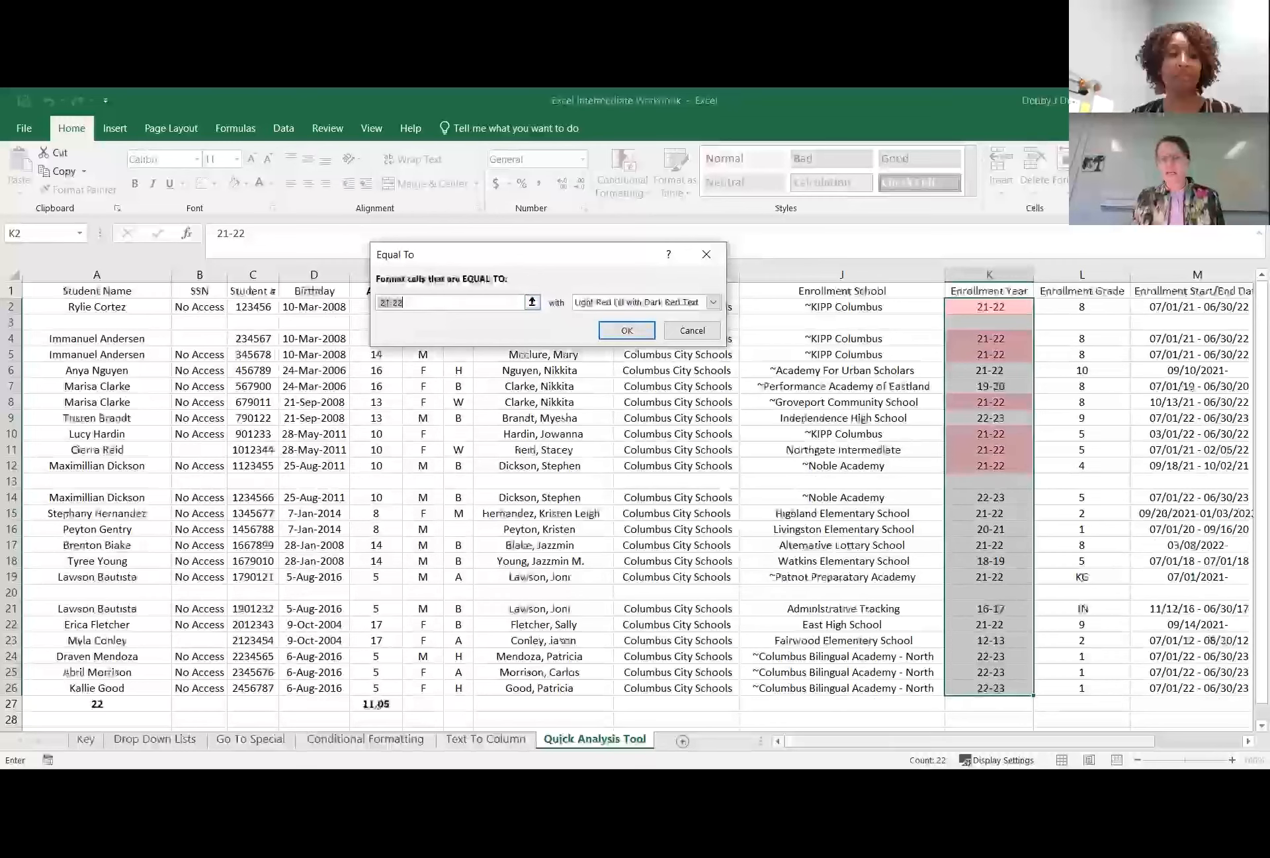
{"action": "left_click", "coordinate": [990, 690]}
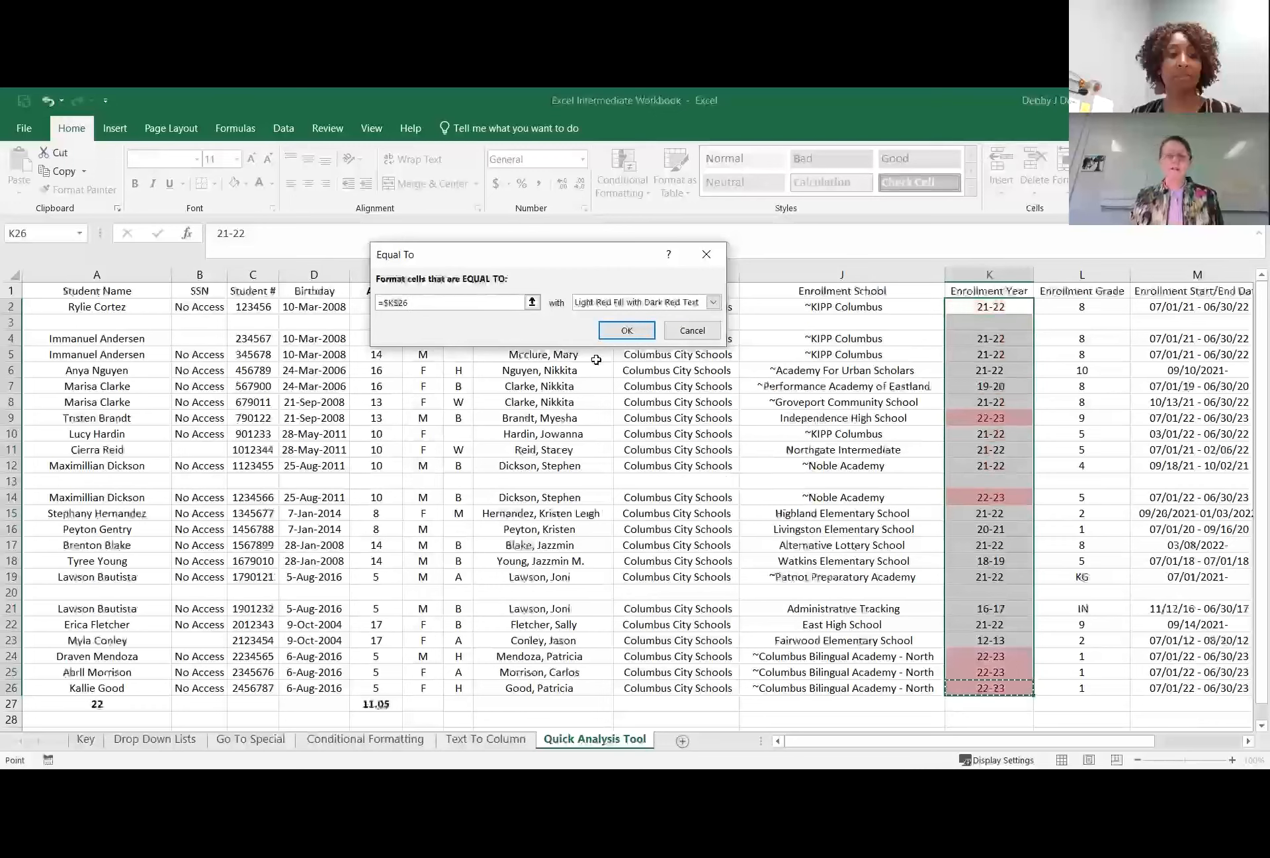
Give the Equal To rule a custom yellow fill and apply it to the enrollment years.
{"action": "left_click", "coordinate": [714, 303]}
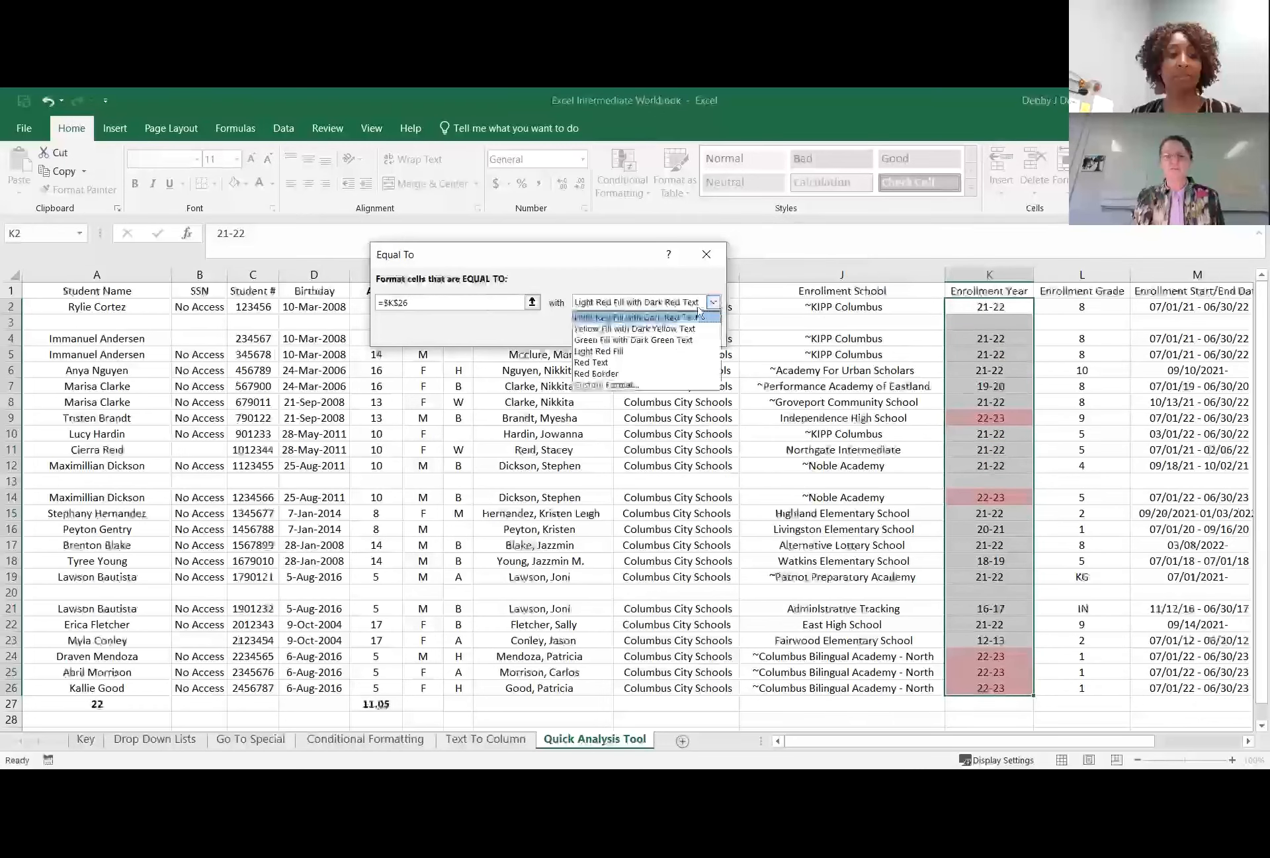
{"action": "left_click", "coordinate": [593, 388]}
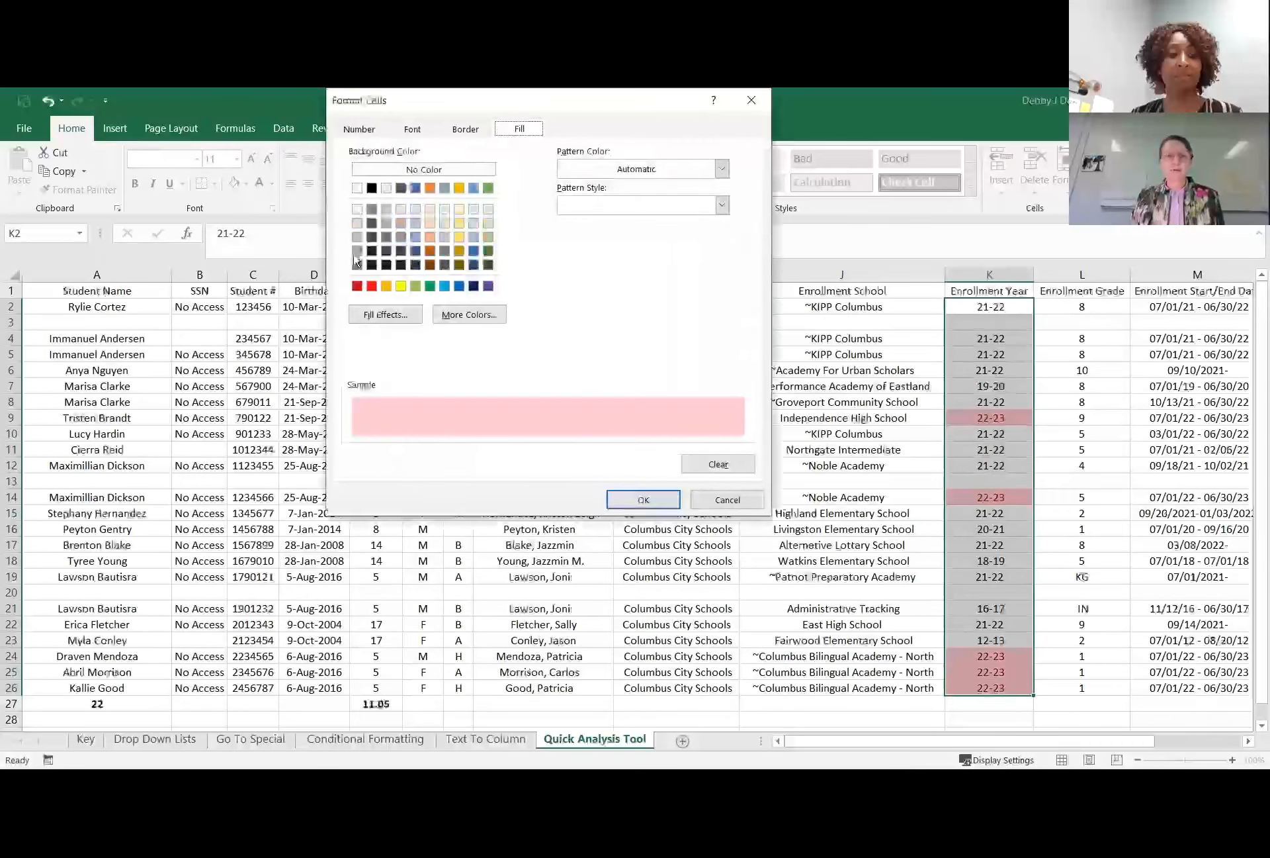
{"action": "left_click", "coordinate": [401, 288]}
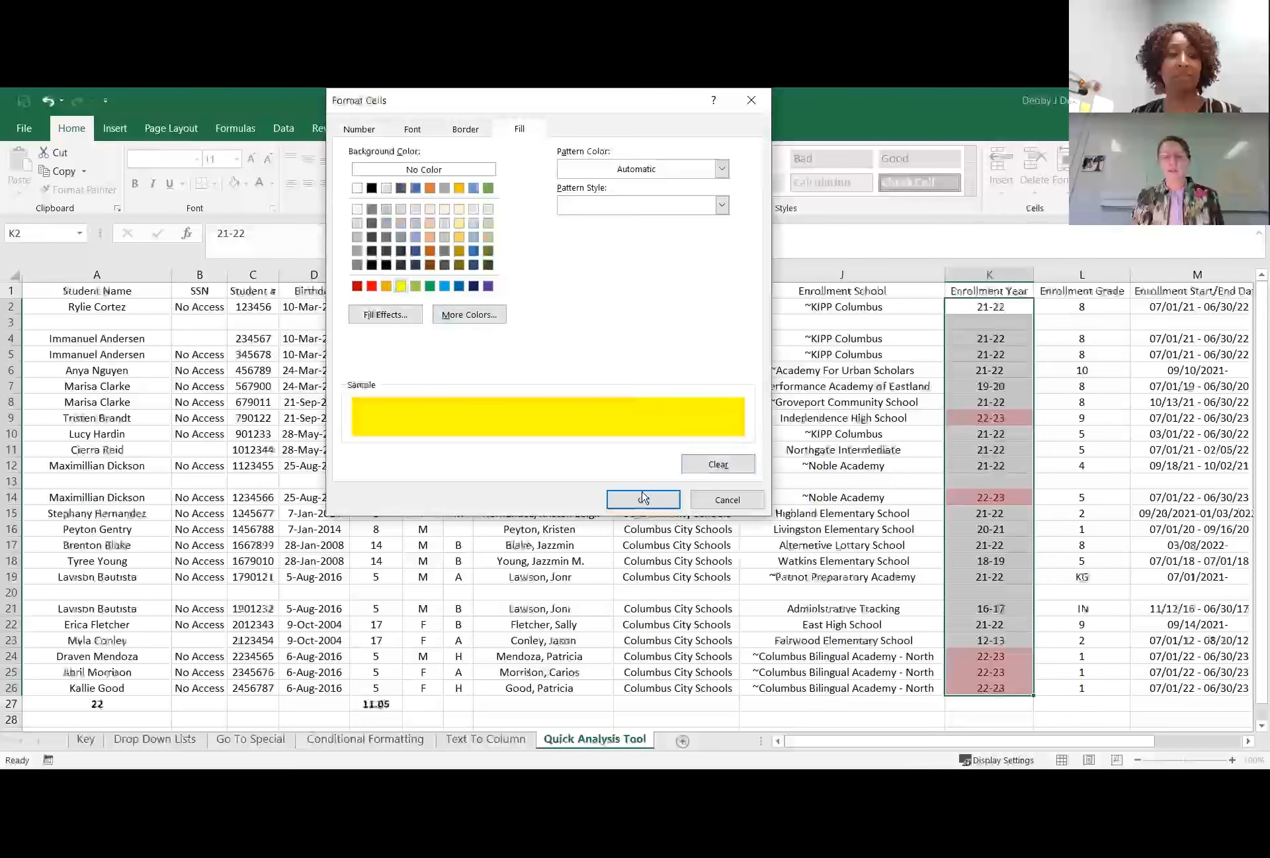
{"action": "key", "text": "Return"}
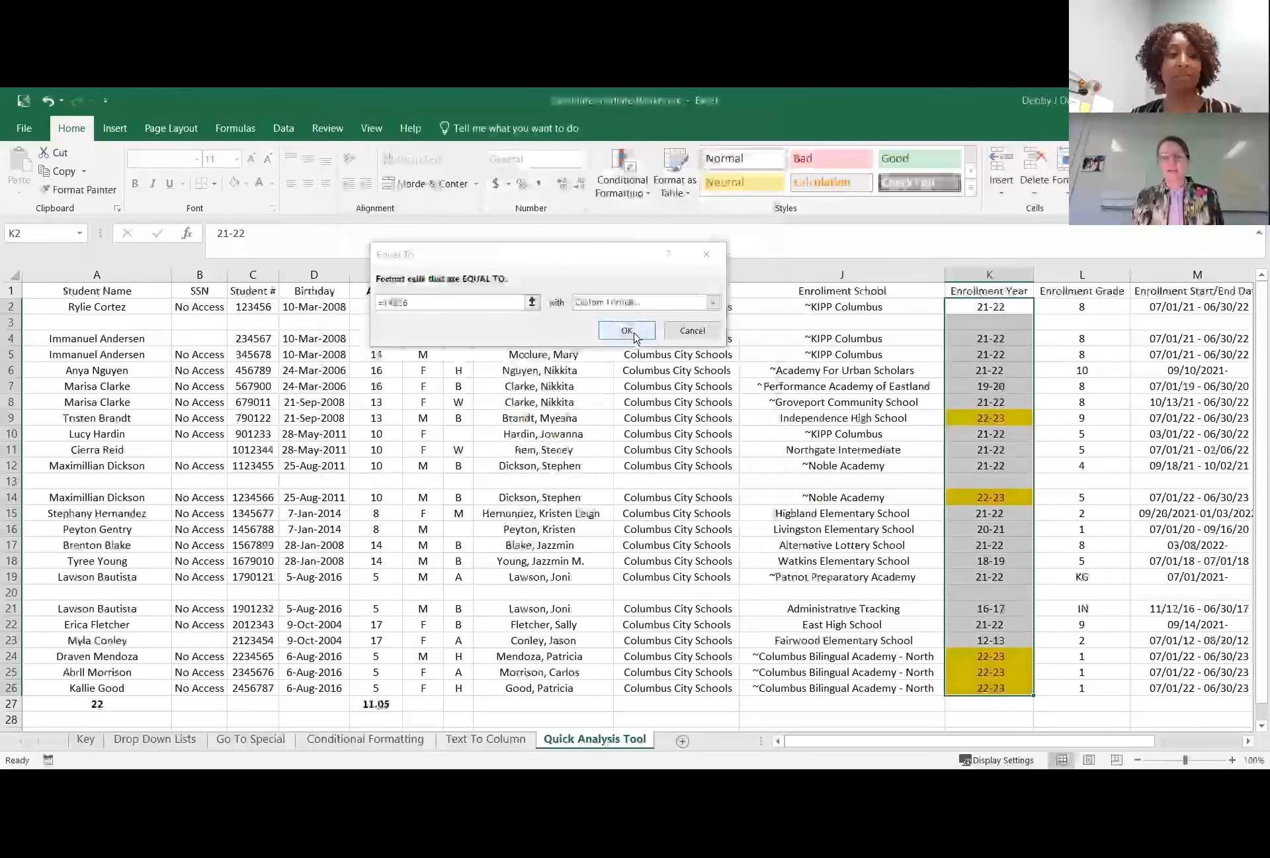
{"action": "key", "text": "Return"}
{"action": "left_click", "coordinate": [869, 417]}
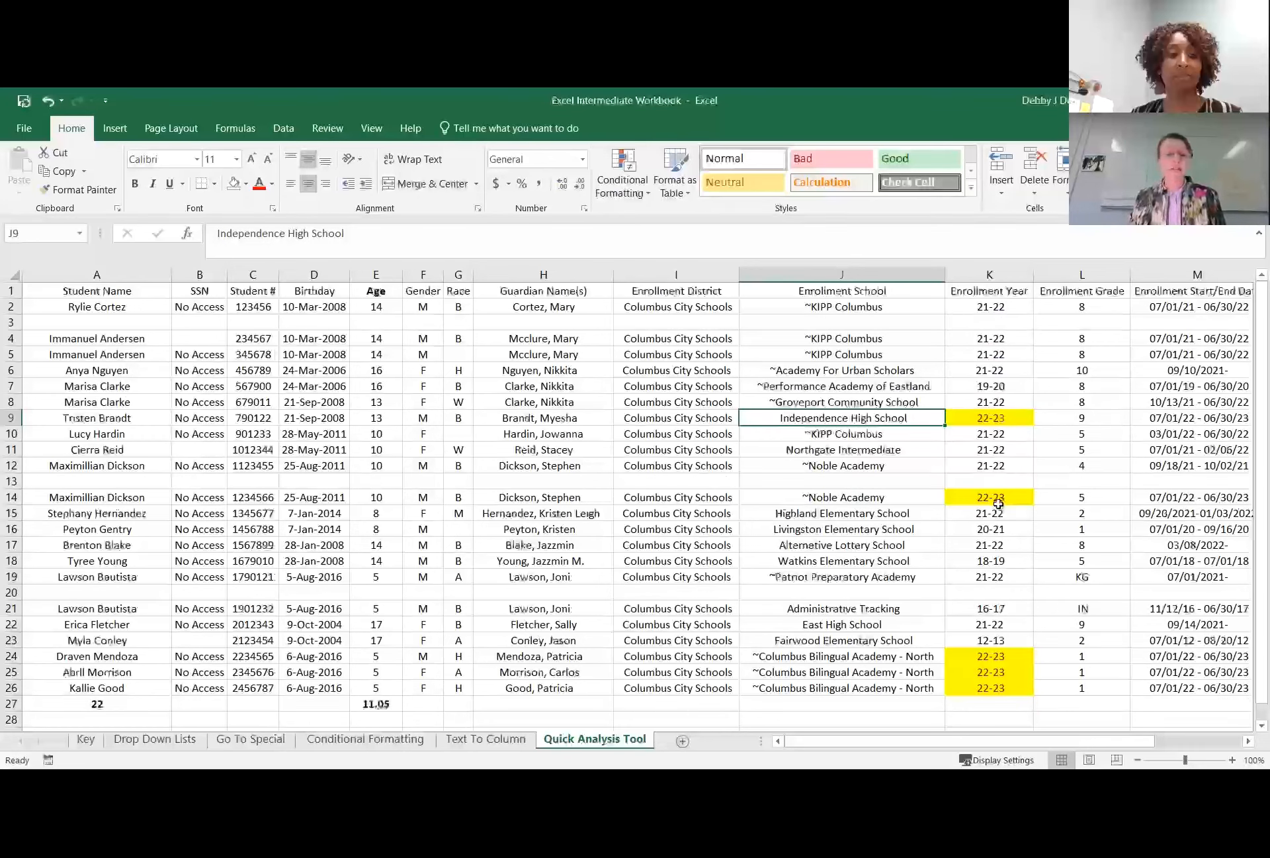
{"action": "left_click", "coordinate": [1006, 595]}
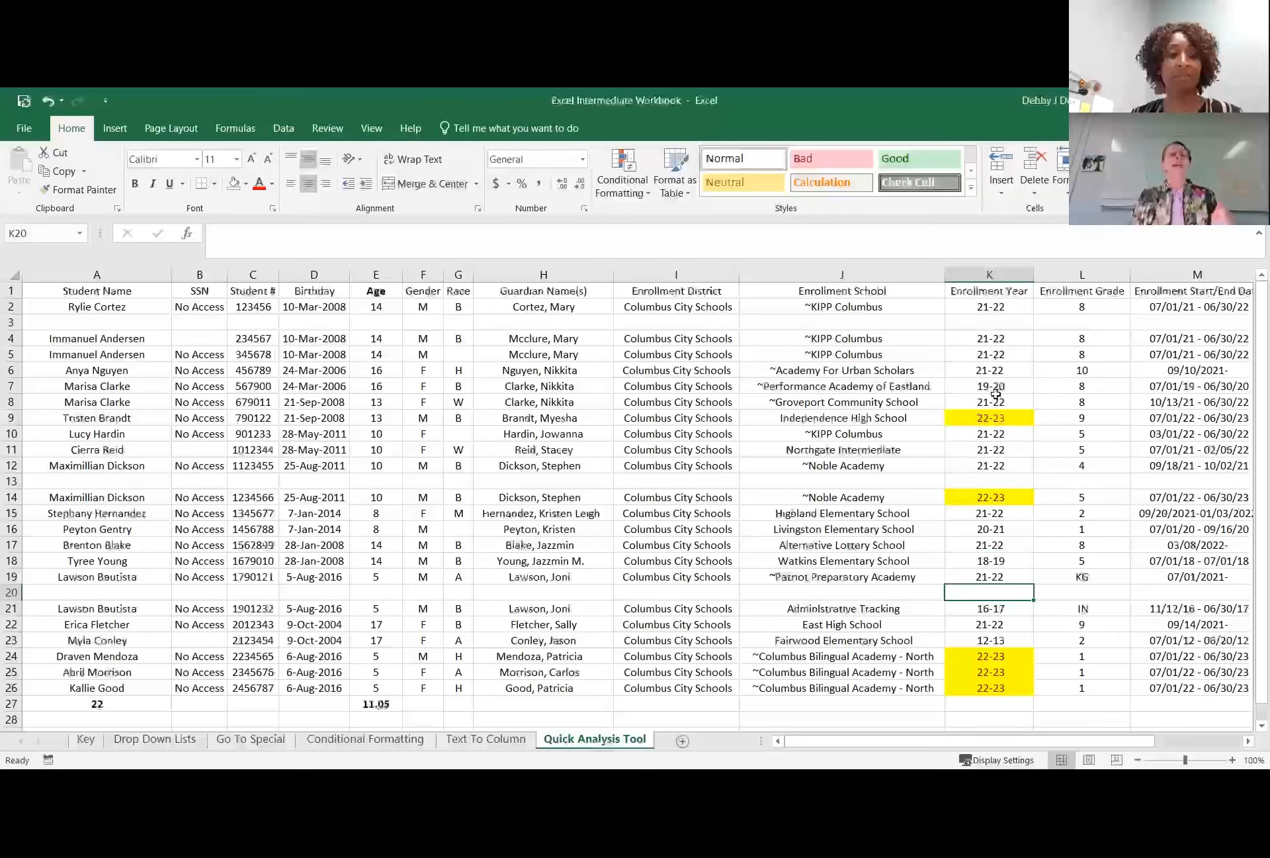
Try a custom sort of the student rows by Enrollment Year on Cell Color, with yellow On Top.
{"action": "left_click", "coordinate": [984, 369]}
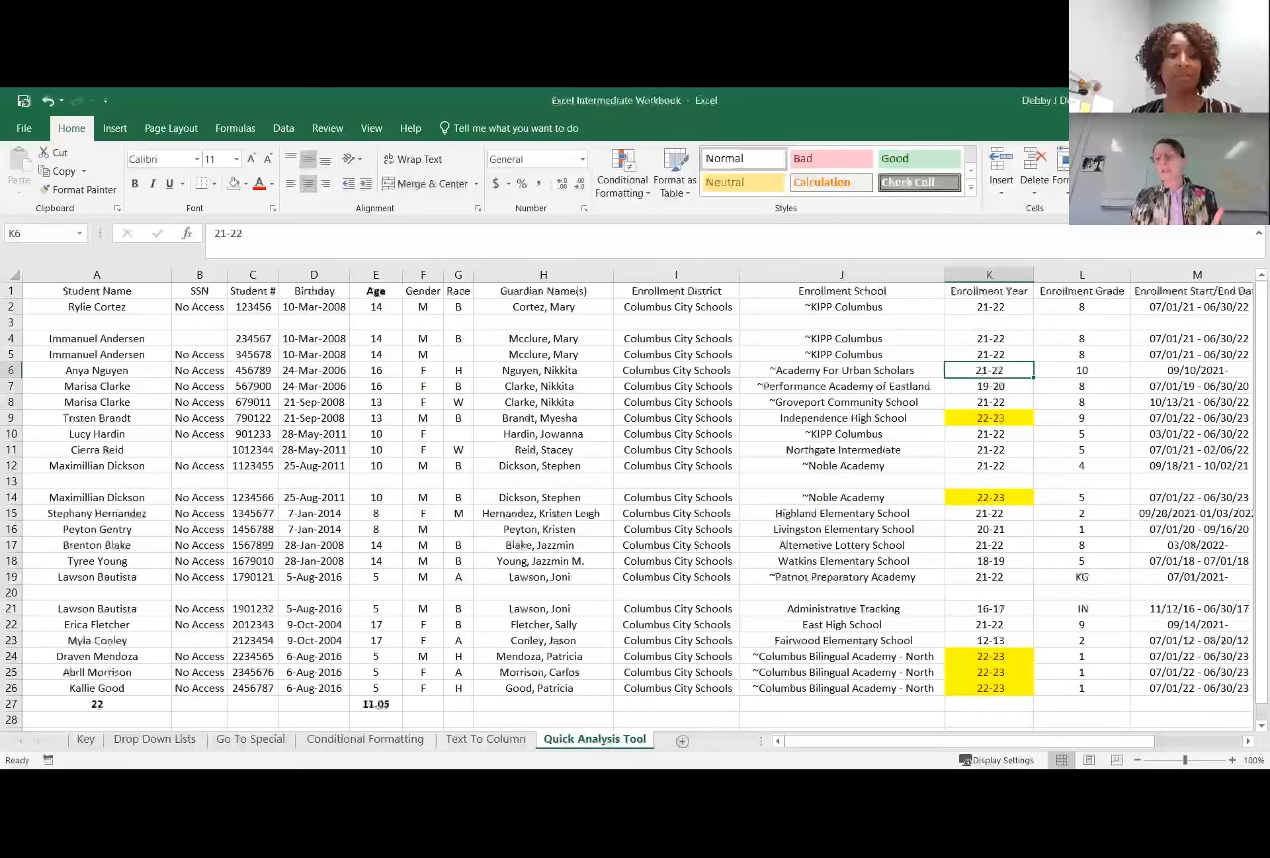
{"action": "left_click", "coordinate": [1185, 181]}
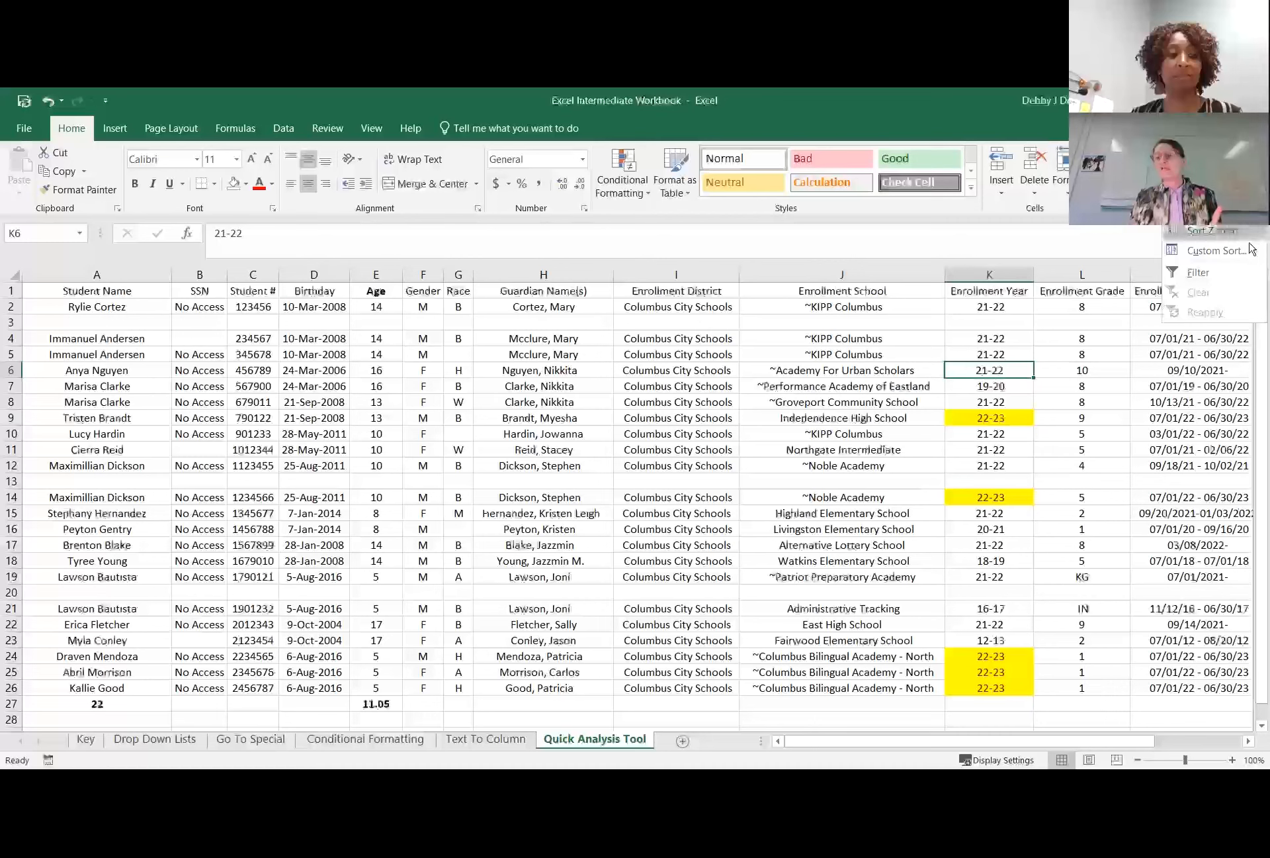
{"action": "left_click", "coordinate": [1215, 250]}
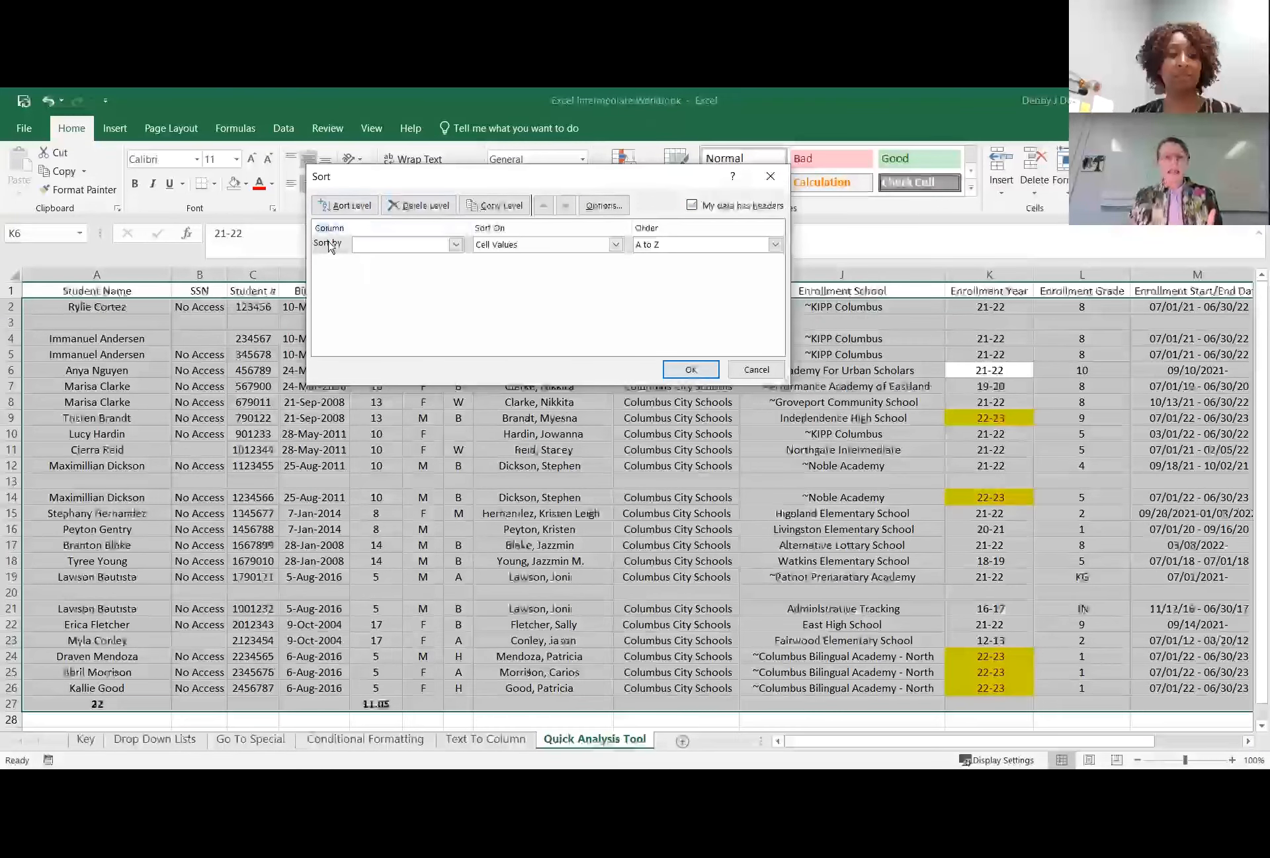
{"action": "left_click", "coordinate": [369, 246]}
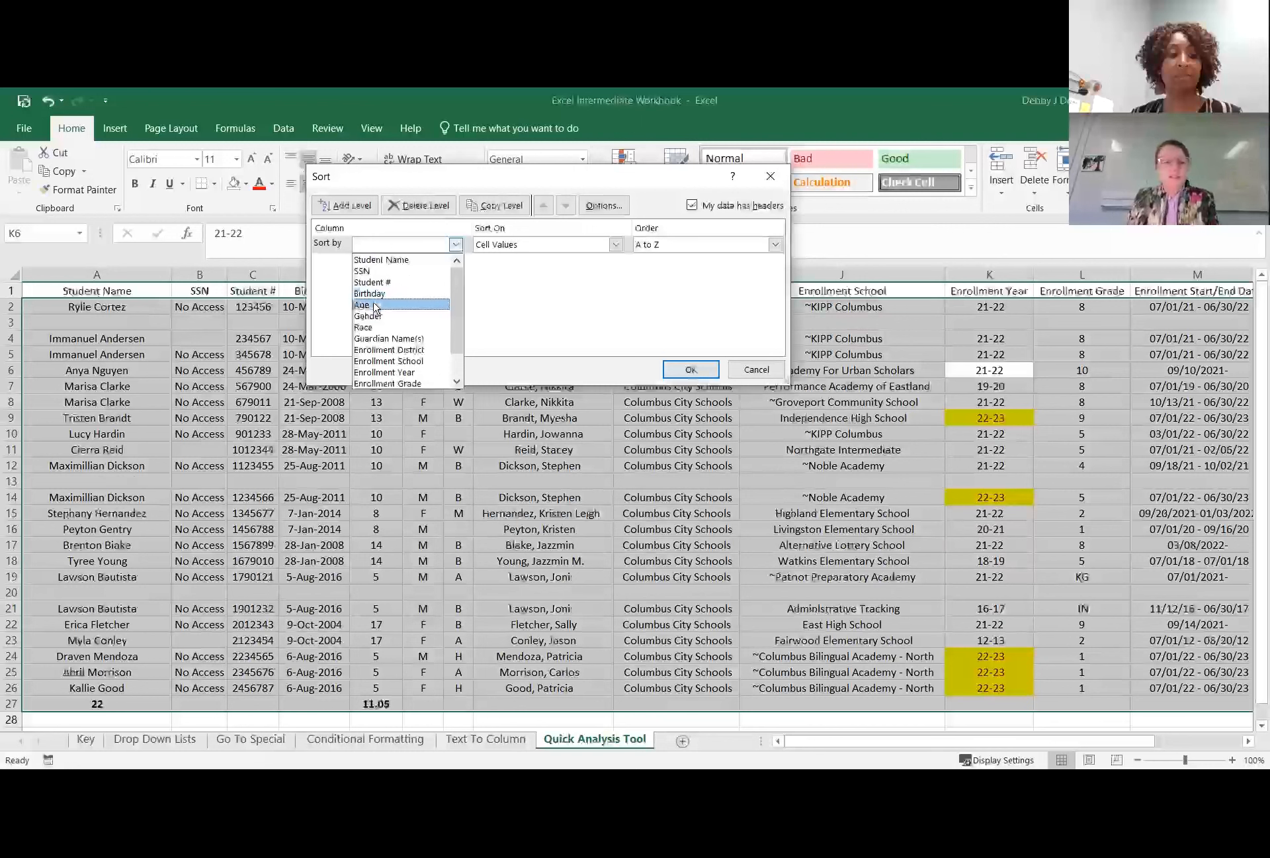
{"action": "left_click", "coordinate": [375, 373]}
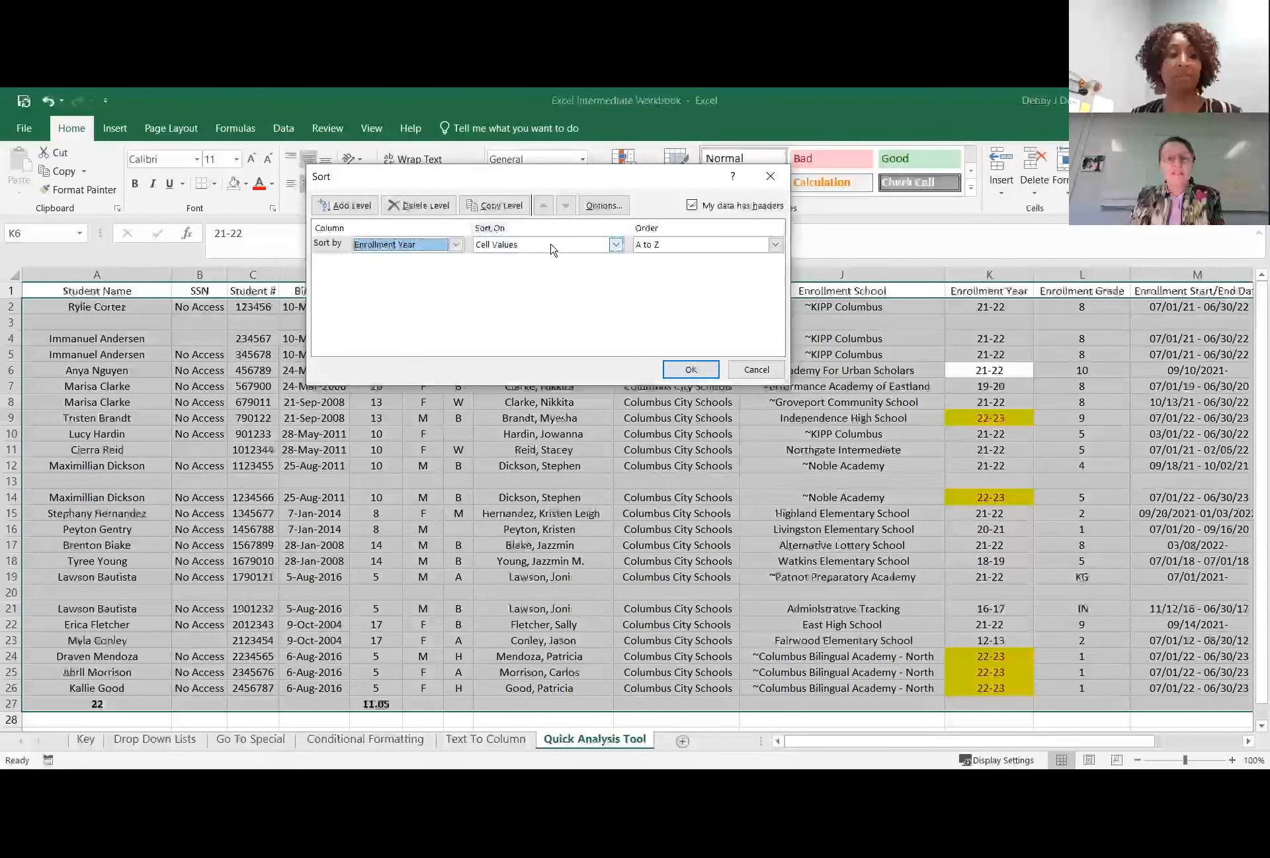
{"action": "left_click", "coordinate": [616, 245]}
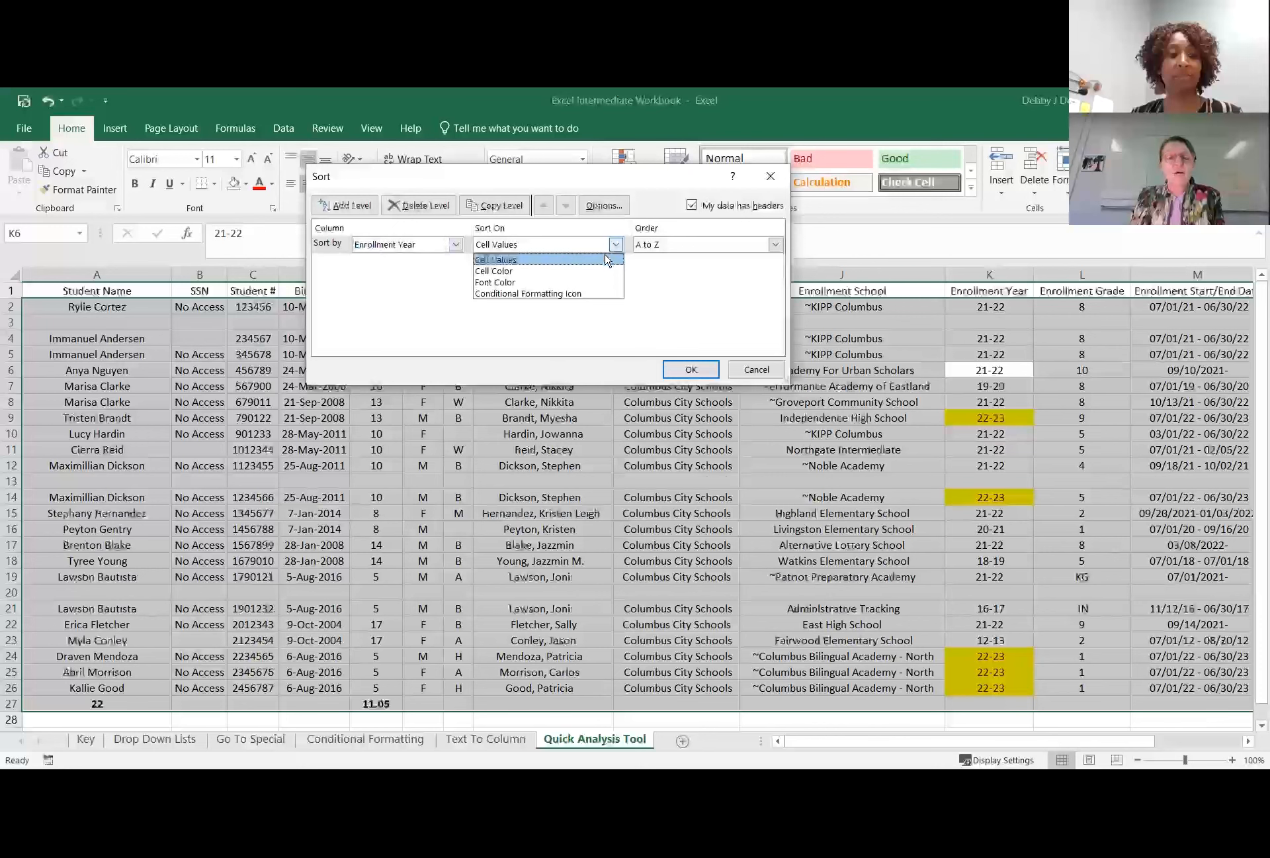
{"action": "left_click", "coordinate": [519, 272]}
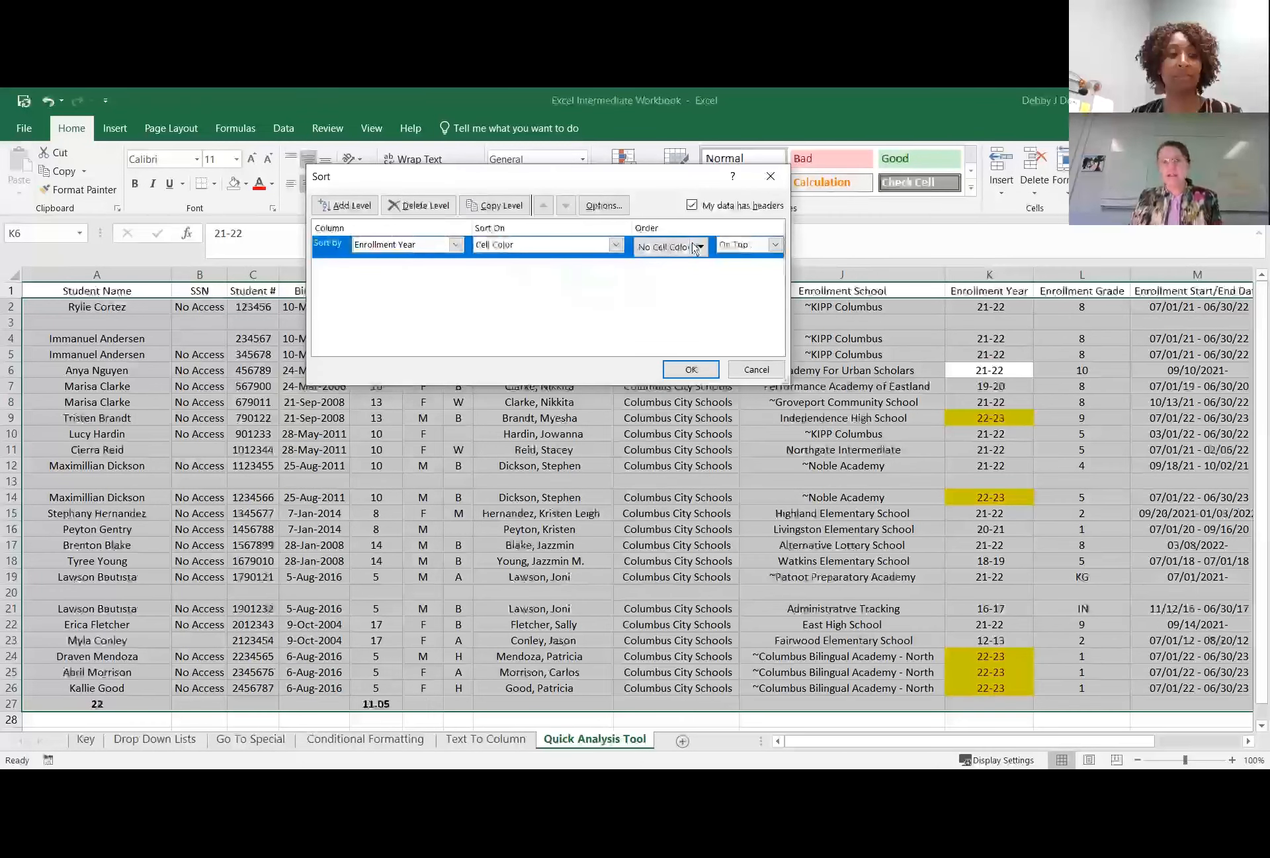
{"action": "left_click", "coordinate": [700, 249]}
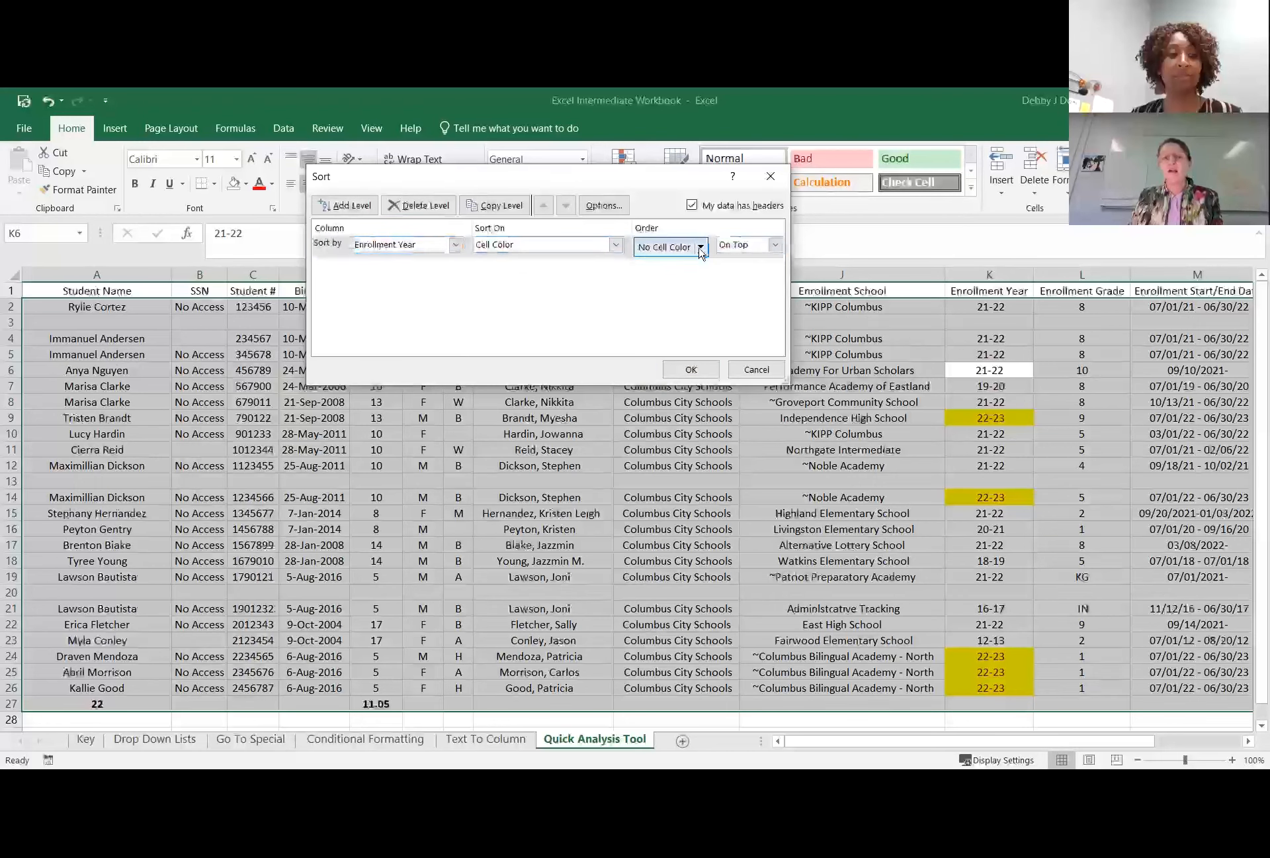
{"action": "left_click", "coordinate": [646, 293]}
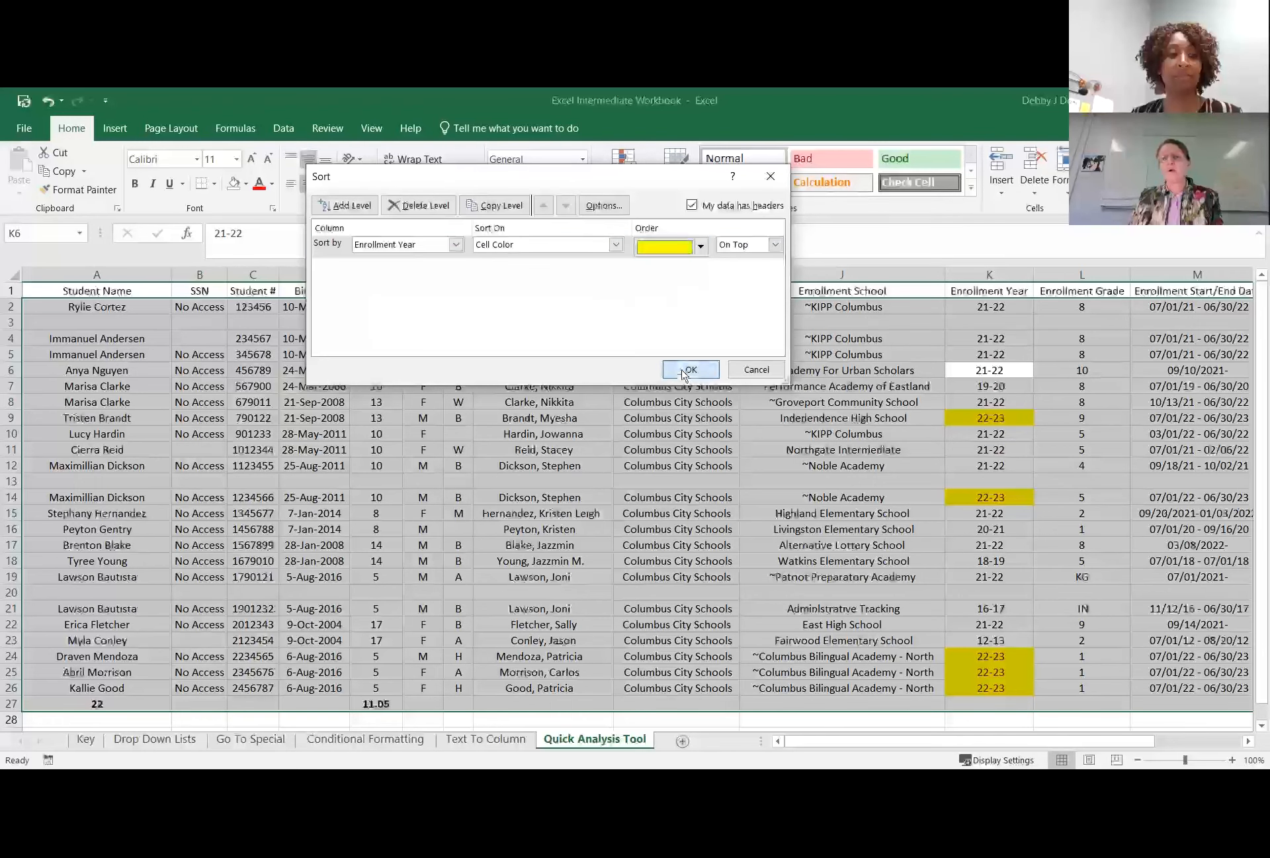
{"action": "left_click", "coordinate": [691, 369]}
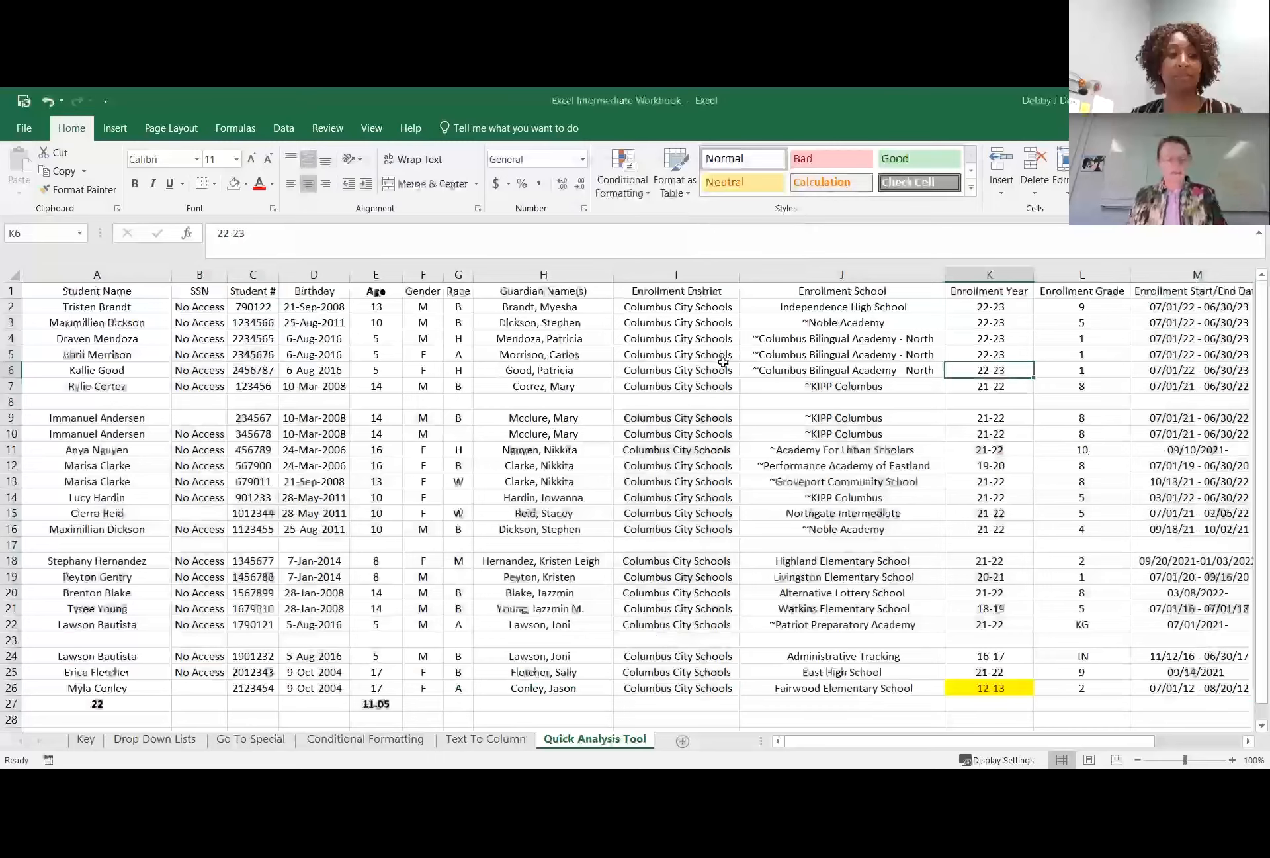
Undo the cell-color sort of the student rows.
{"action": "key", "text": "ctrl+z"}
{"action": "key", "text": "ctrl+z"}
{"action": "key", "text": "ctrl+z"}
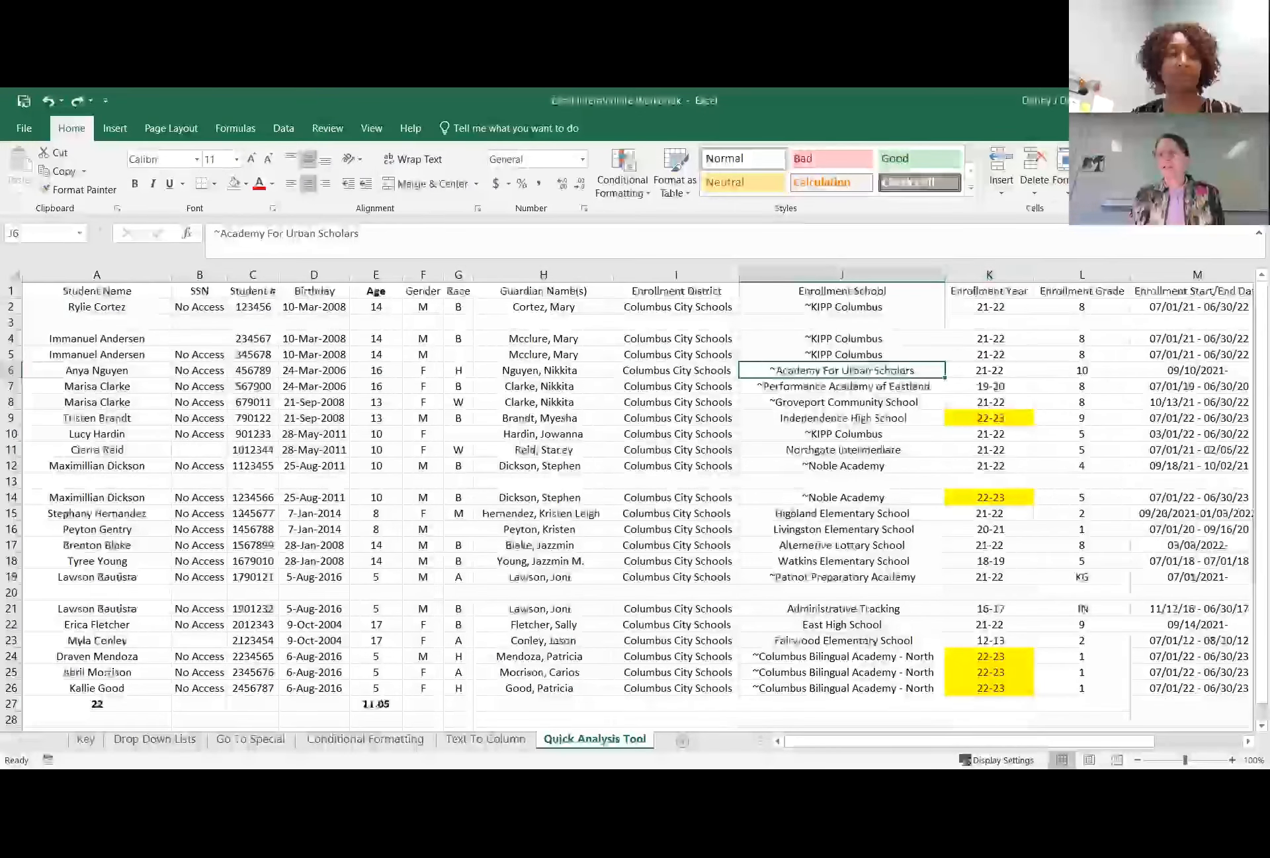
Set up a custom sort with Enrollment Year as the first level, sorted on Cell Color with yellow On Top.
{"action": "key", "text": "alt+d"}
{"action": "key", "text": "s"}
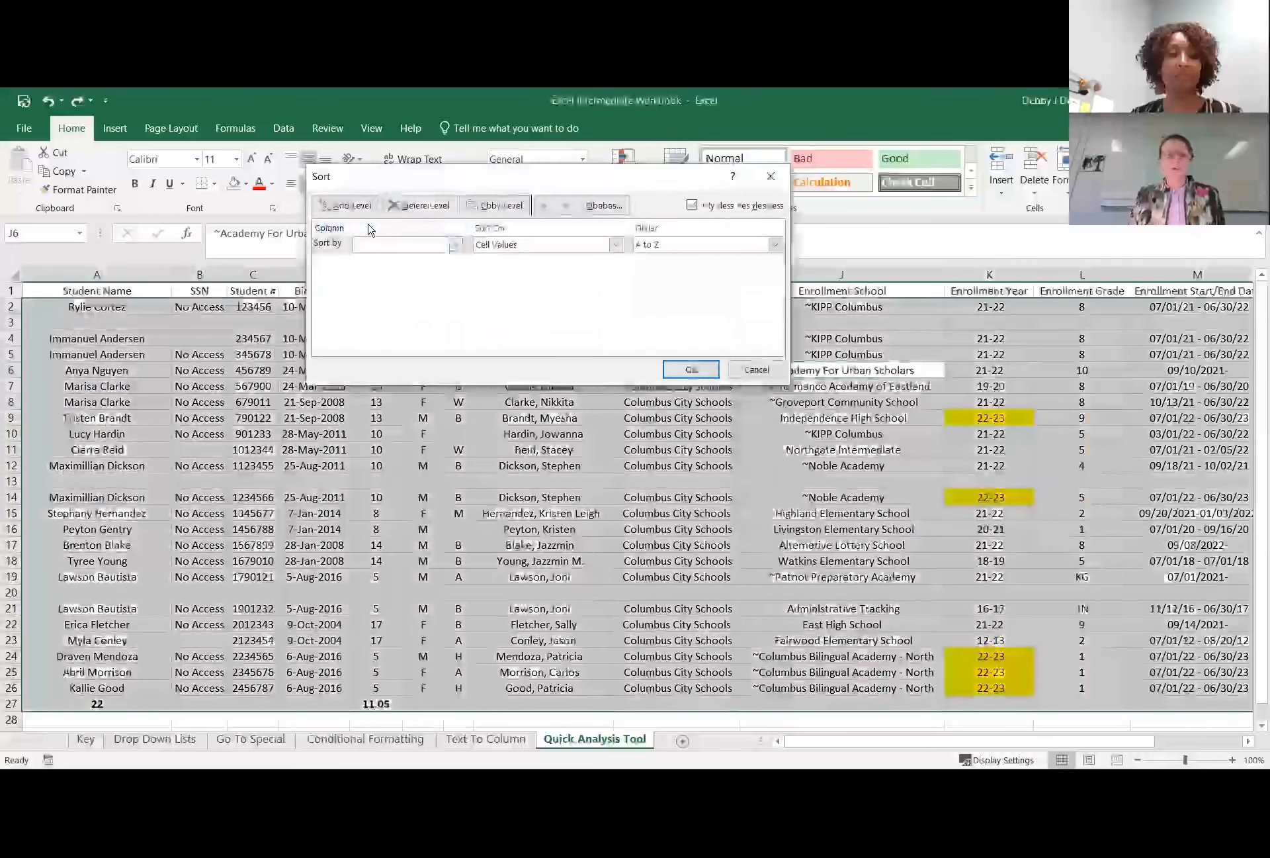
{"action": "left_click", "coordinate": [370, 245]}
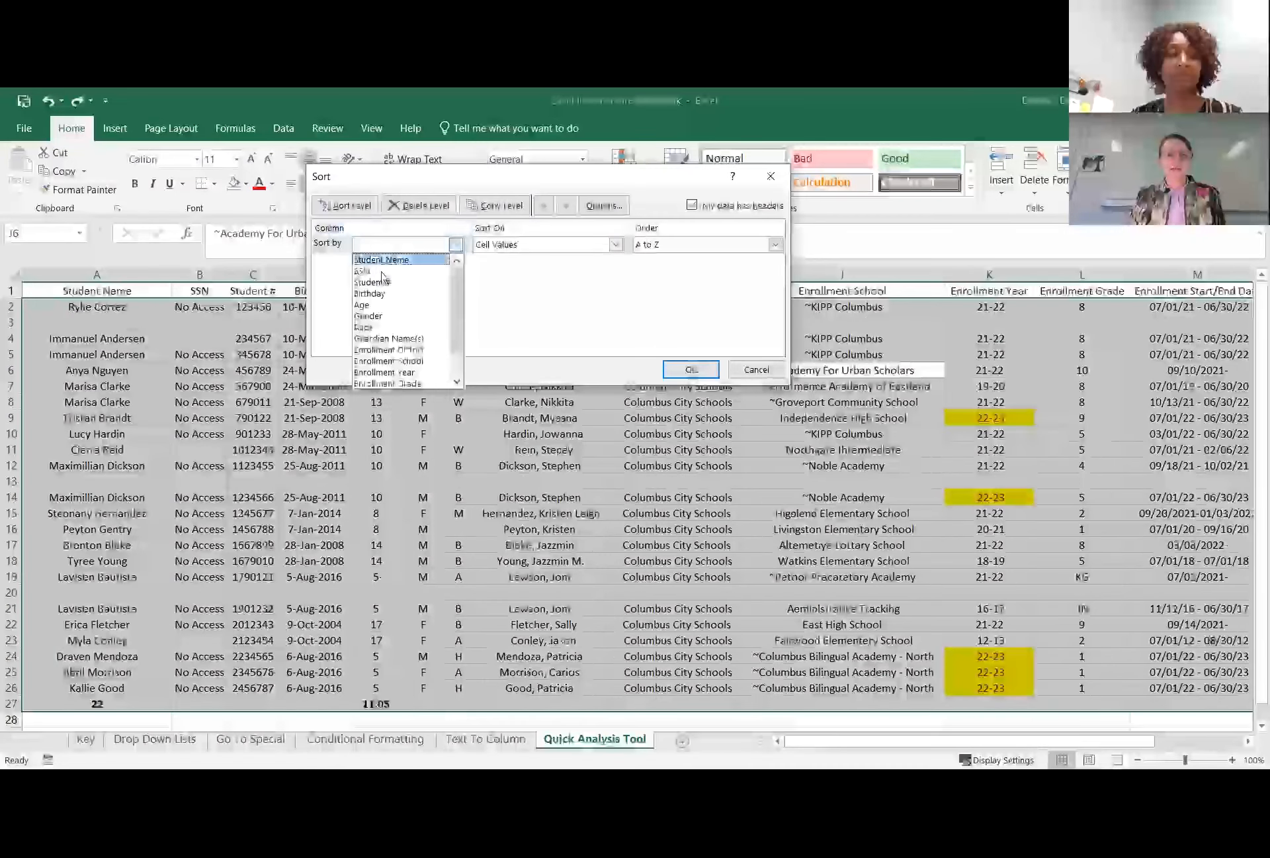
{"action": "left_click", "coordinate": [393, 374]}
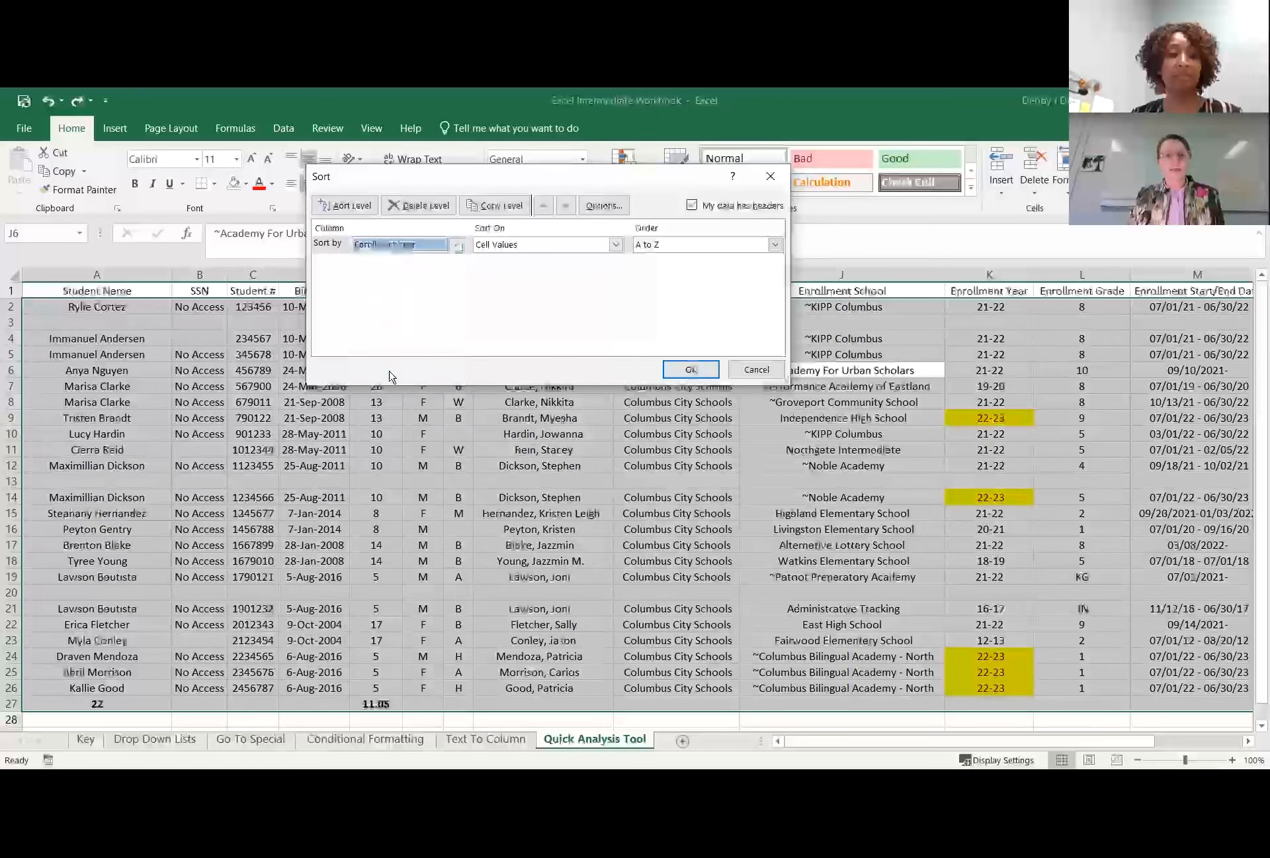
{"action": "left_click", "coordinate": [569, 246]}
{"action": "left_click", "coordinate": [531, 269]}
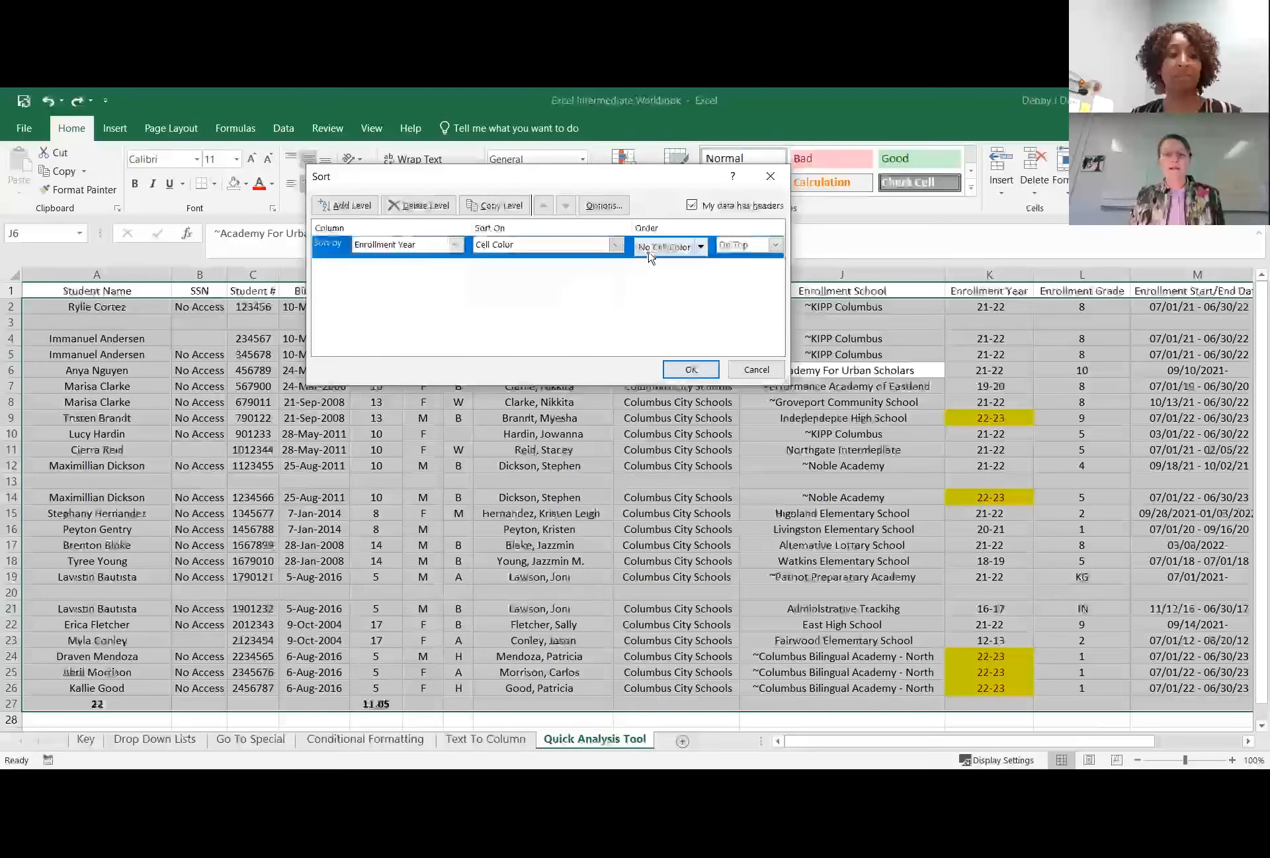
{"action": "left_click", "coordinate": [701, 246]}
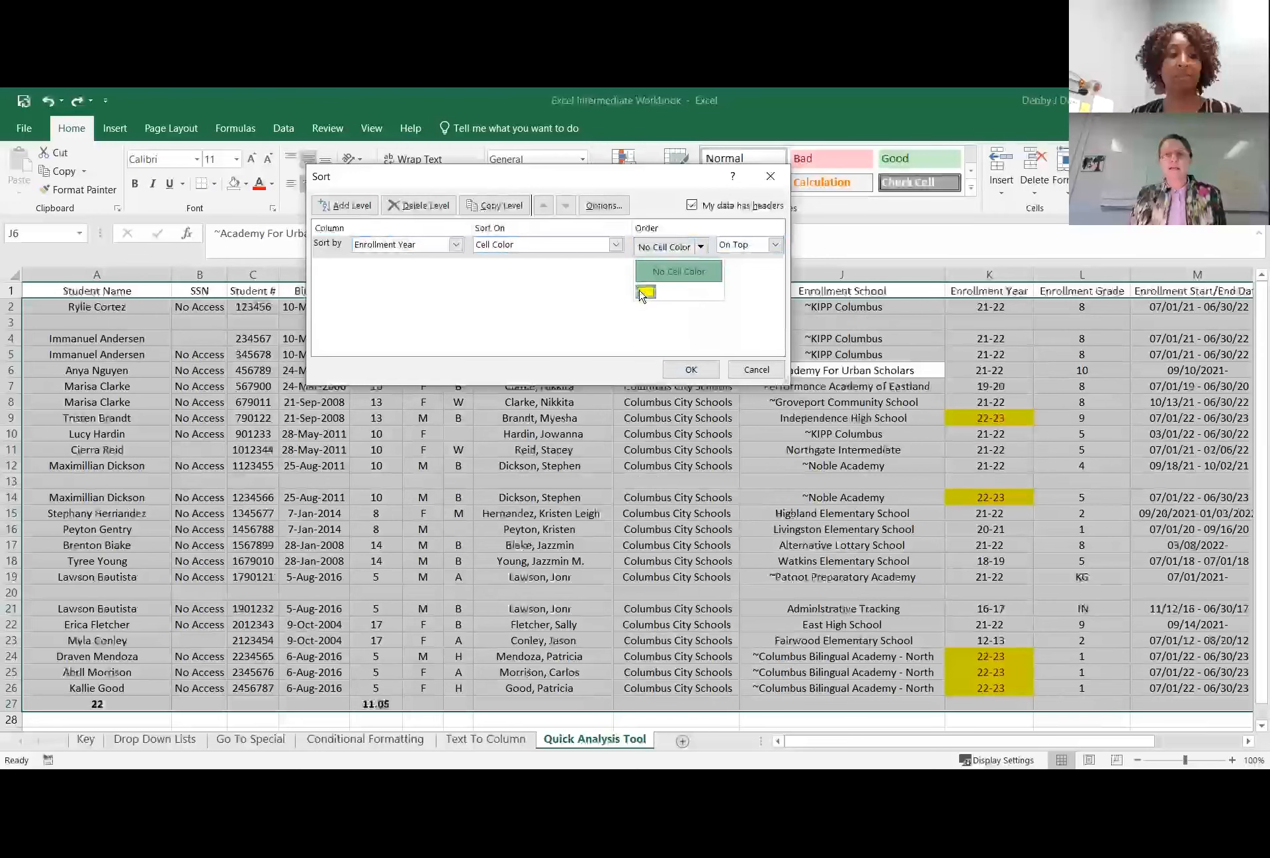
{"action": "left_click", "coordinate": [651, 289]}
{"action": "left_click", "coordinate": [776, 245]}
{"action": "left_click", "coordinate": [741, 259]}
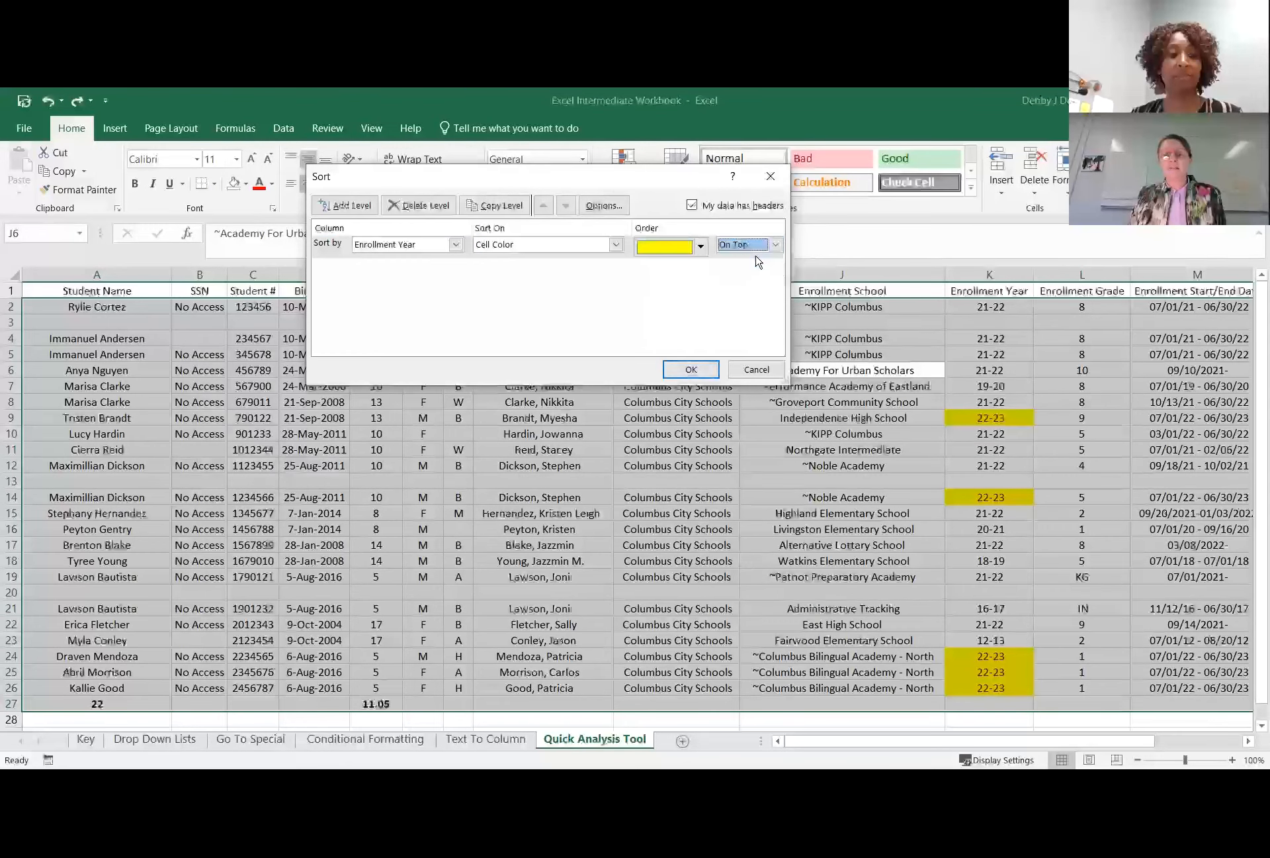
Add Student Name as a second sort level, on Cell Values from A to Z, and run the sort.
{"action": "left_click", "coordinate": [345, 205]}
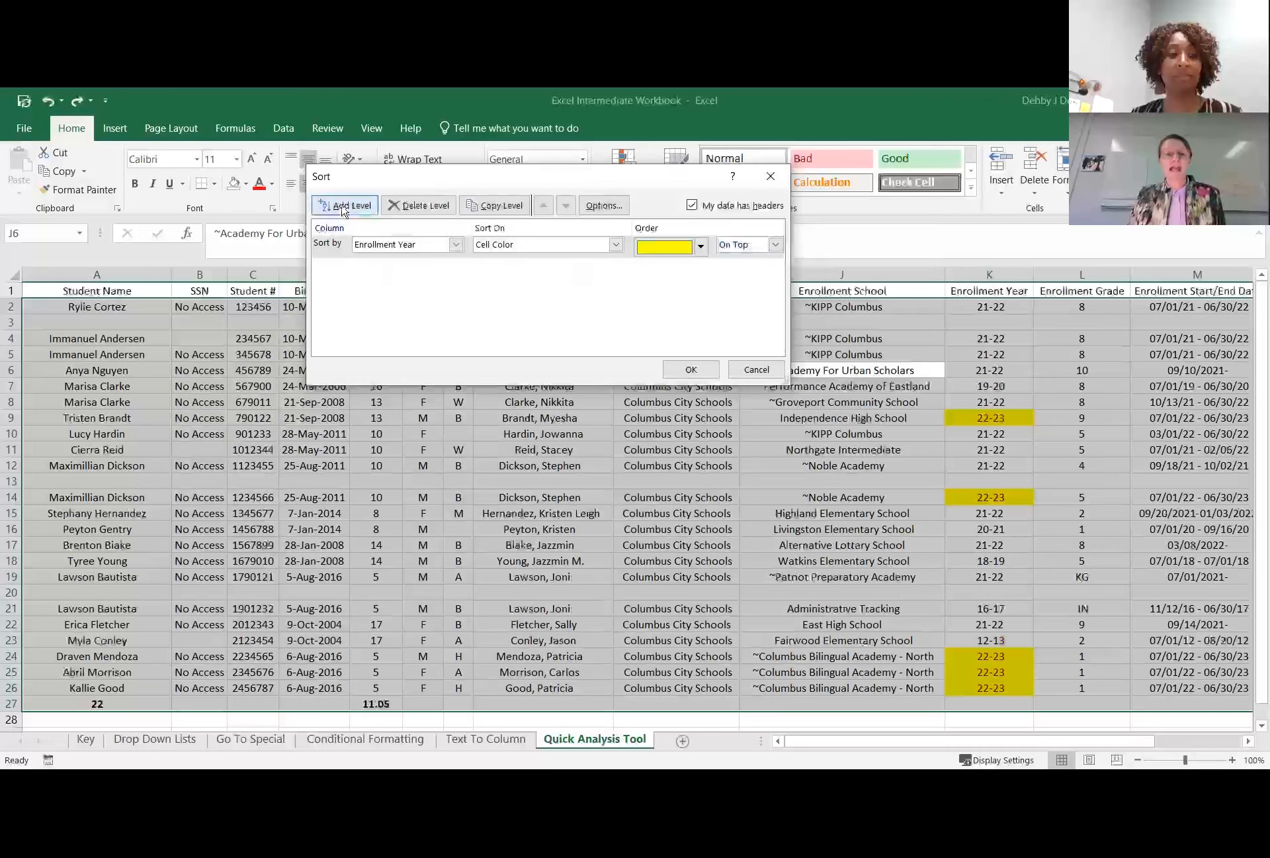
{"action": "left_click", "coordinate": [456, 266]}
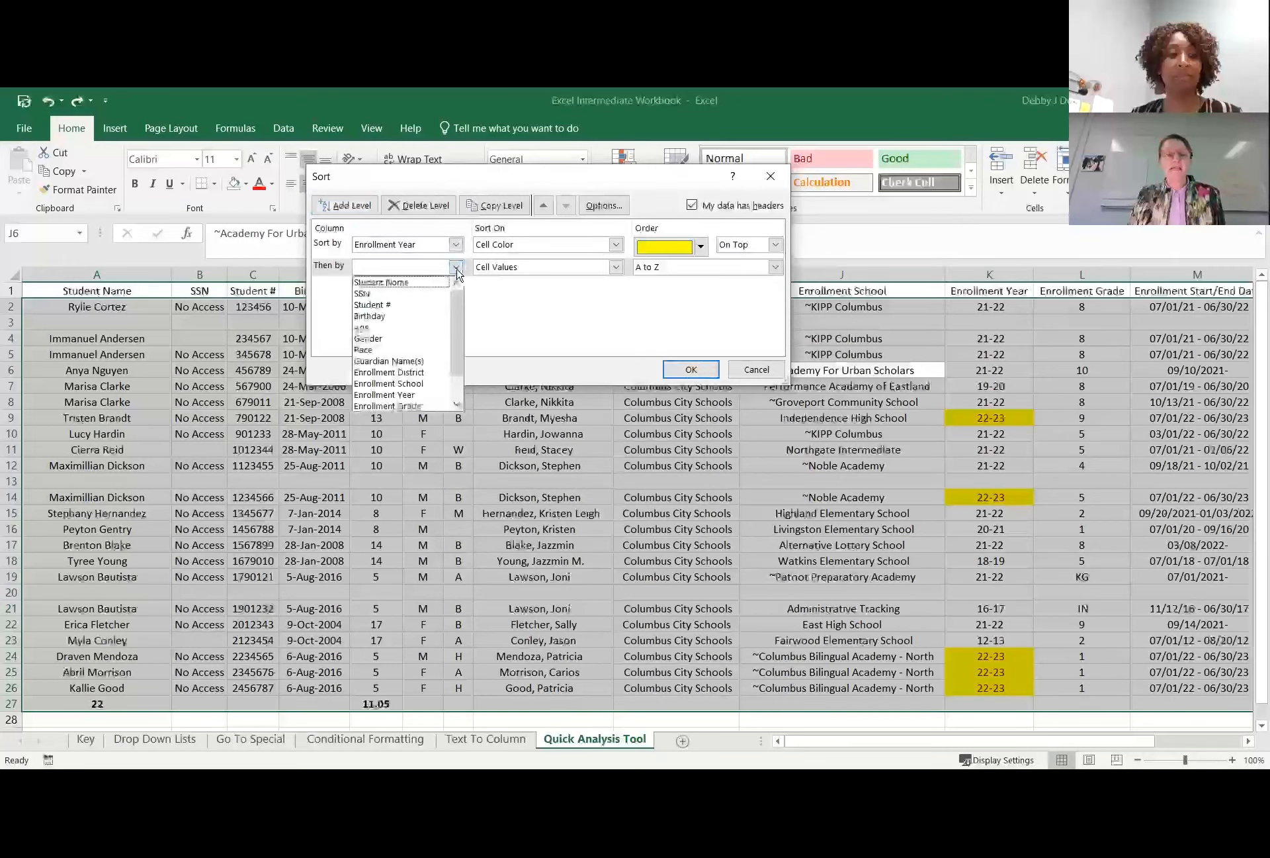
{"action": "left_click", "coordinate": [425, 281]}
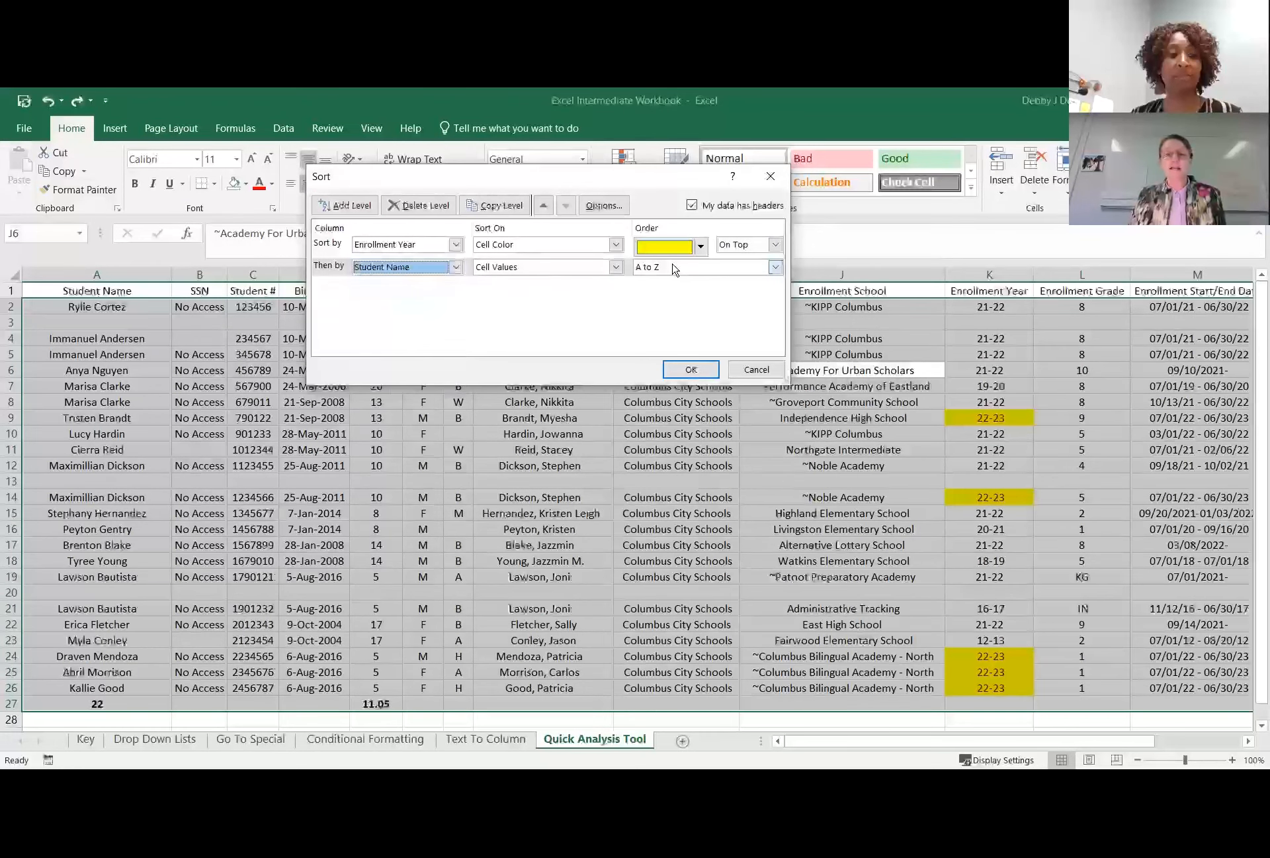
{"action": "left_click", "coordinate": [690, 369]}
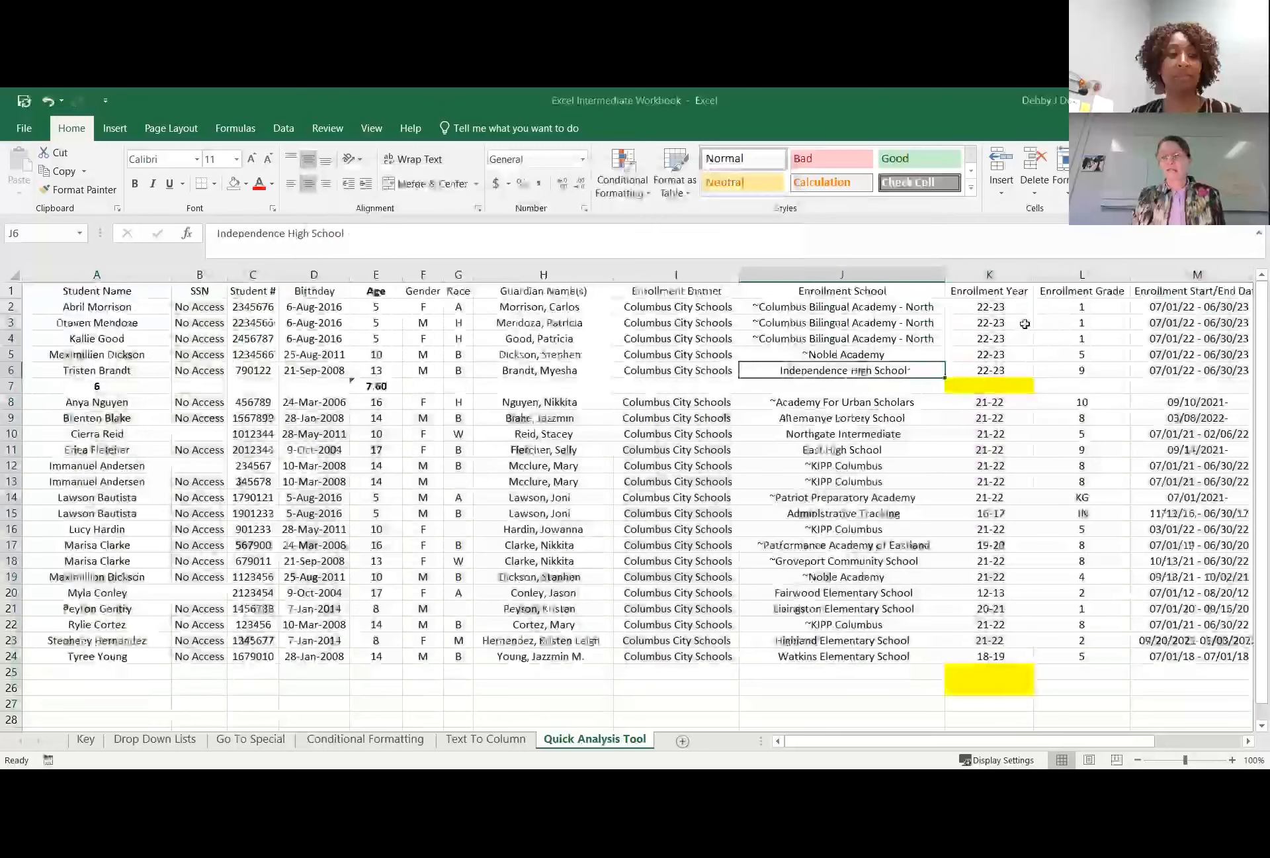
Undo the two-level sort by enrollment-year color and student name.
{"action": "left_click", "coordinate": [996, 323]}
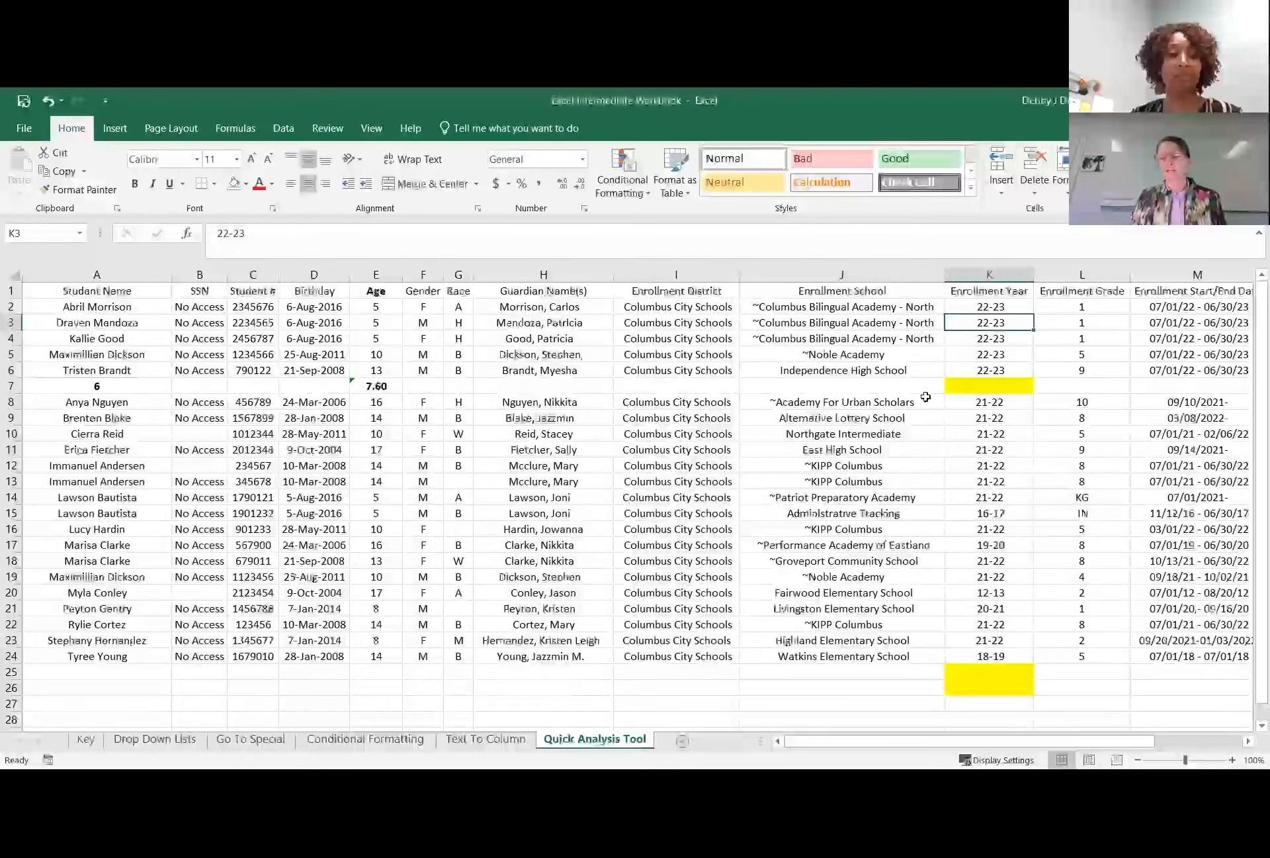
{"action": "key", "text": "ctrl+z"}
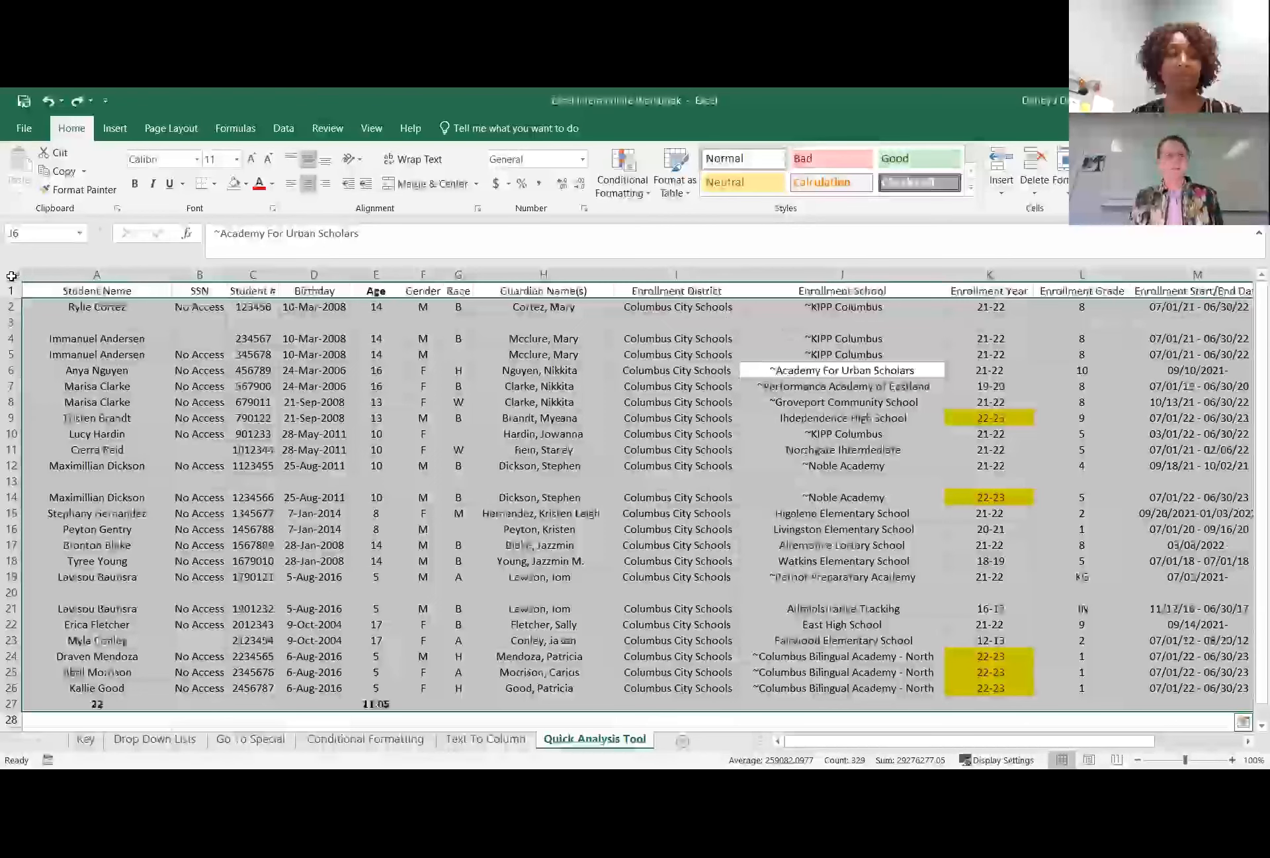
Sort the whole sheet with a custom sort by Enrollment Year on Cell Color, with yellow On Top.
{"action": "left_click", "coordinate": [11, 276]}
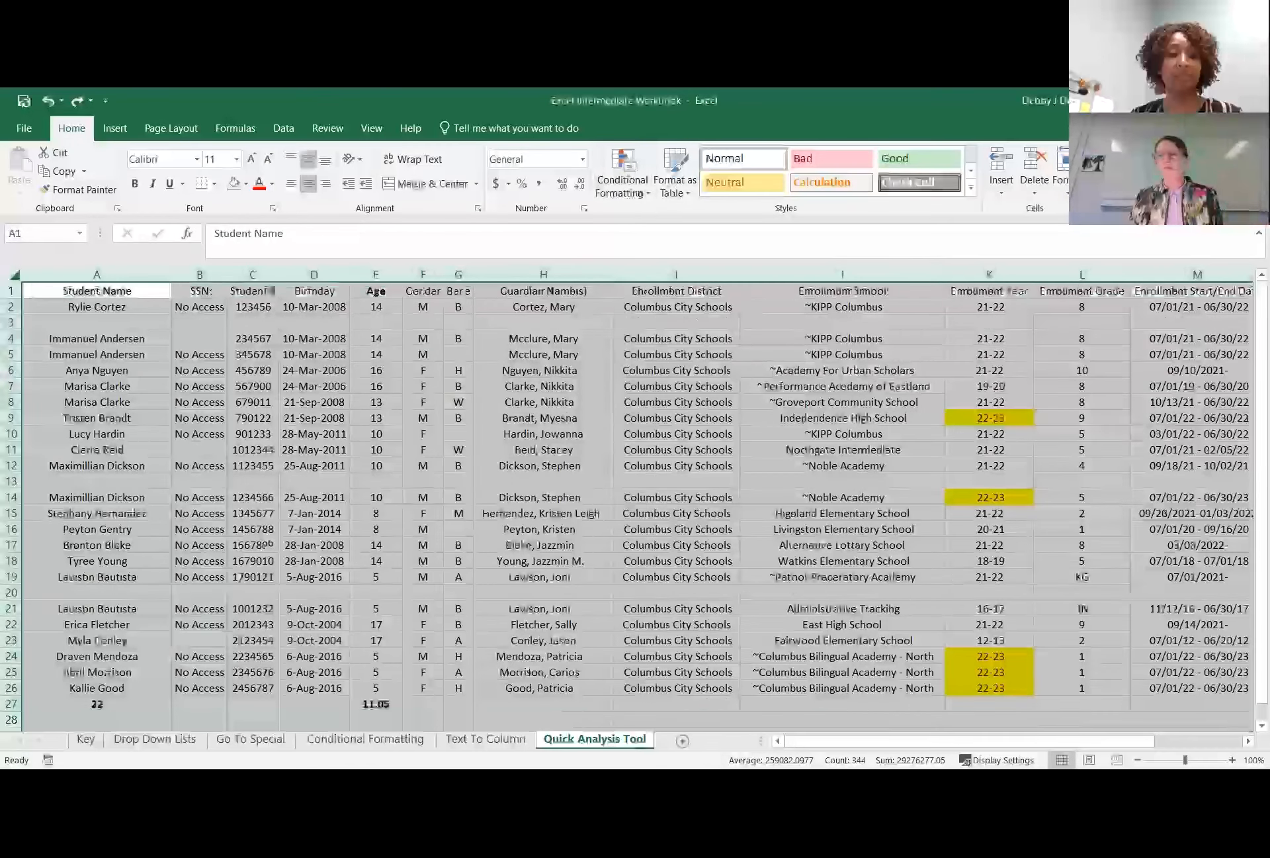
{"action": "left_click", "coordinate": [1189, 260]}
{"action": "left_click", "coordinate": [383, 244]}
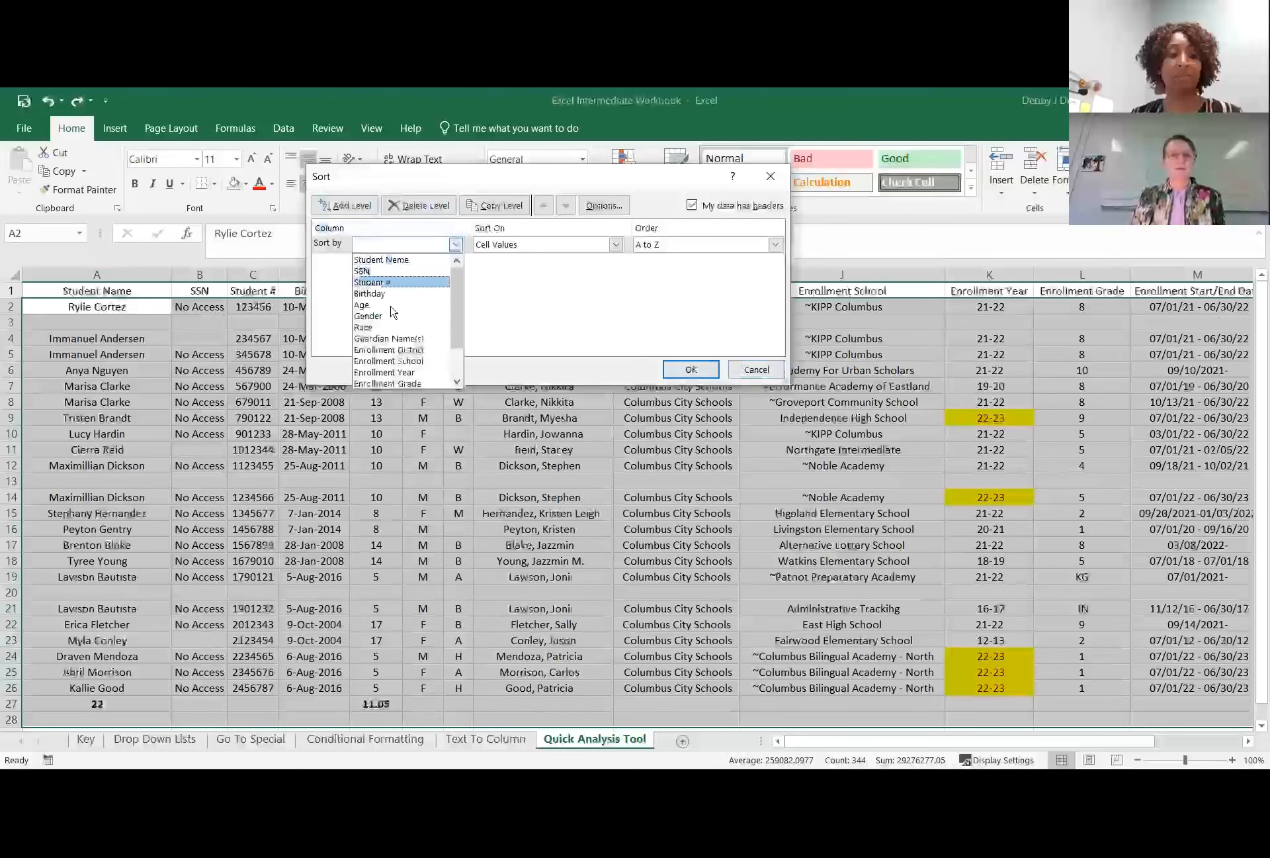
{"action": "left_click", "coordinate": [392, 372]}
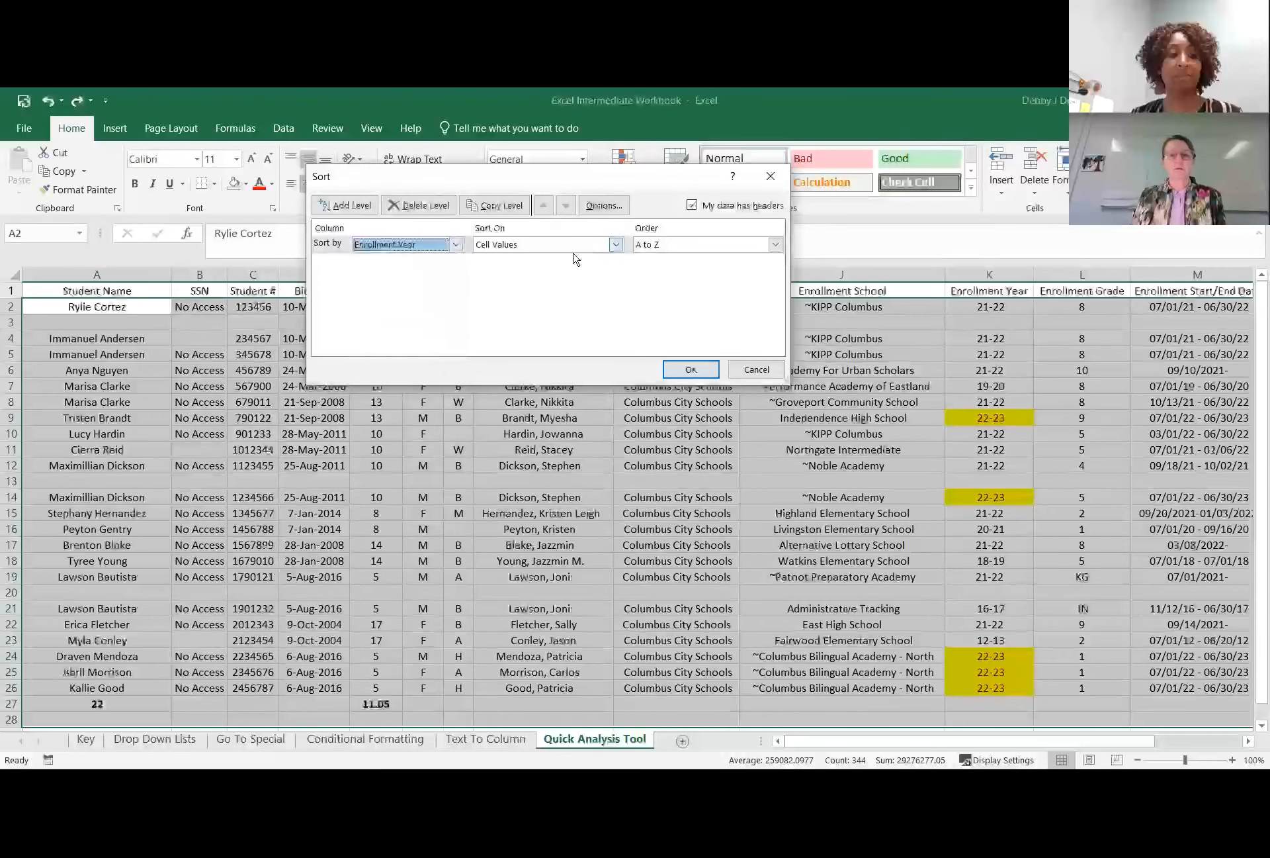
{"action": "left_click", "coordinate": [614, 244]}
{"action": "left_click", "coordinate": [554, 275]}
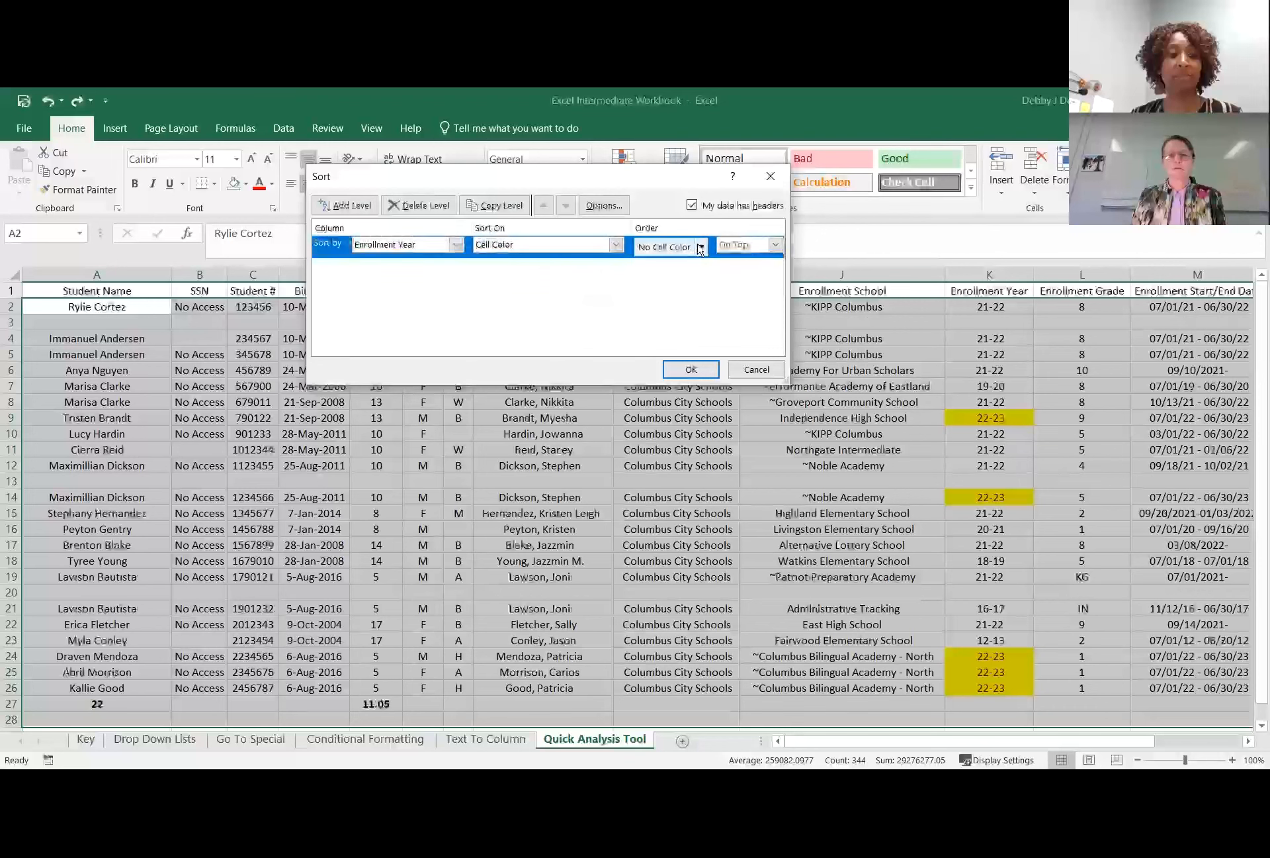
{"action": "left_click", "coordinate": [701, 246]}
{"action": "left_click", "coordinate": [644, 292]}
{"action": "left_click", "coordinate": [775, 244]}
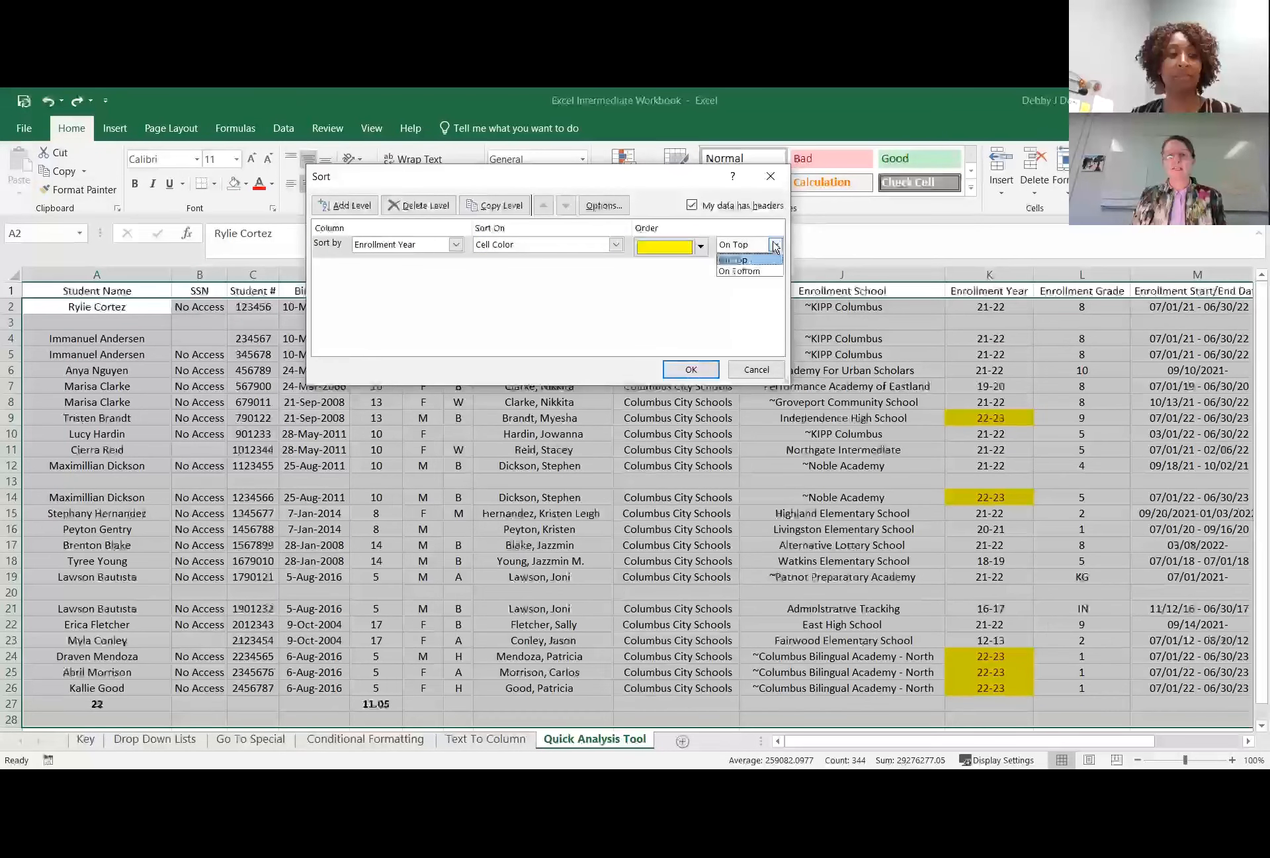
{"action": "left_click", "coordinate": [692, 374]}
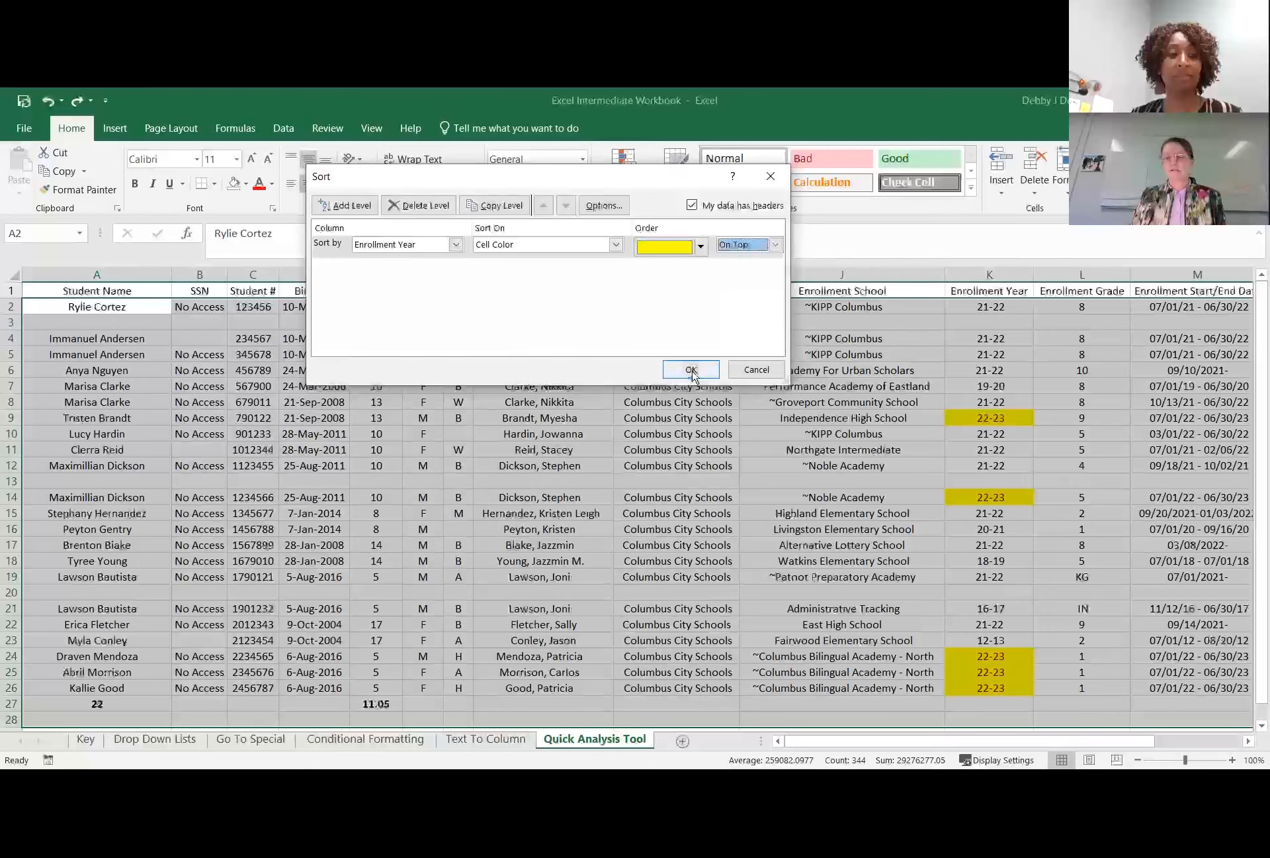
{"action": "left_click", "coordinate": [692, 372]}
Select the 22-23 enrollment years in cells K2 to K6.
{"action": "scroll", "coordinate": [693, 367], "scroll_direction": "down", "scroll_amount": 4}
{"action": "scroll", "coordinate": [860, 374], "scroll_direction": "up", "scroll_amount": 4}
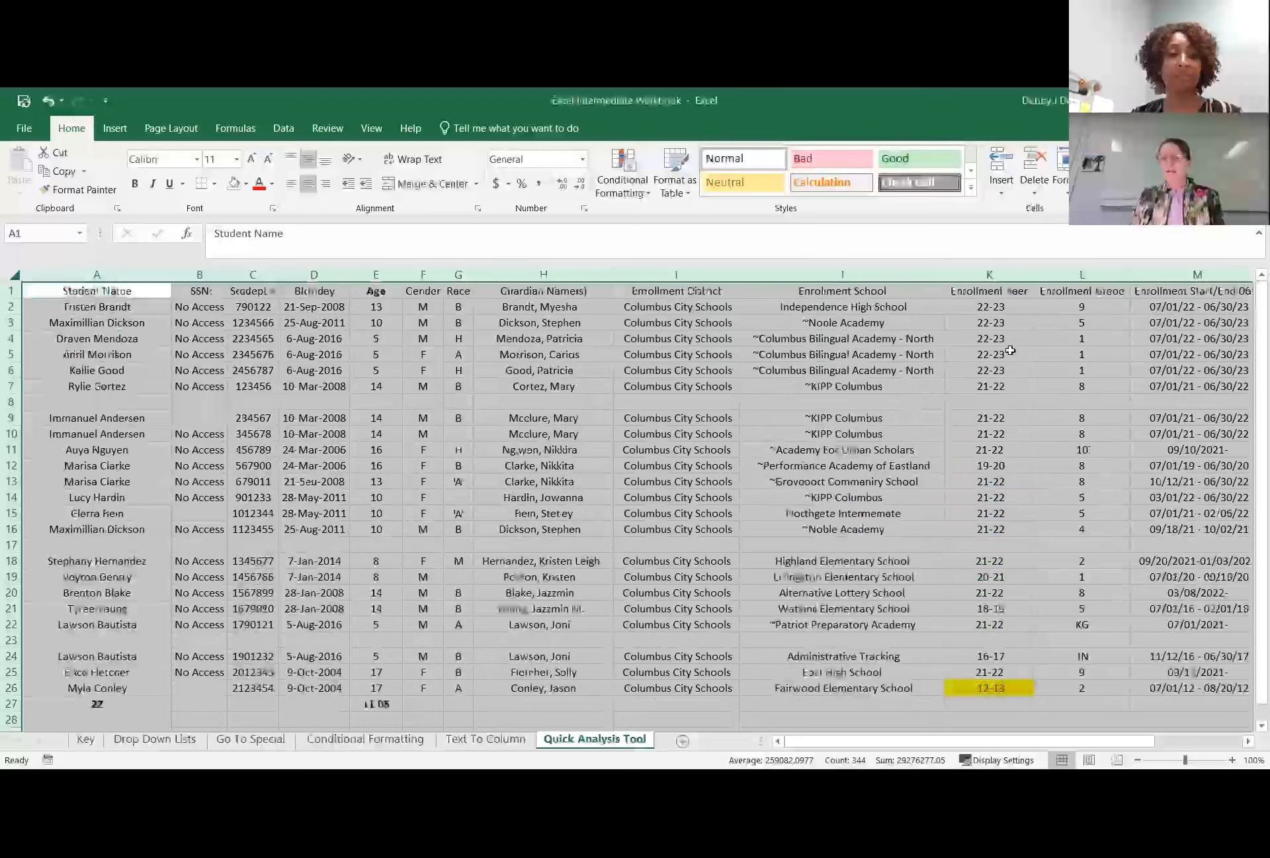
{"action": "left_click", "coordinate": [999, 323]}
{"action": "left_click_drag", "start_coordinate": [980, 306], "coordinate": [969, 358]}
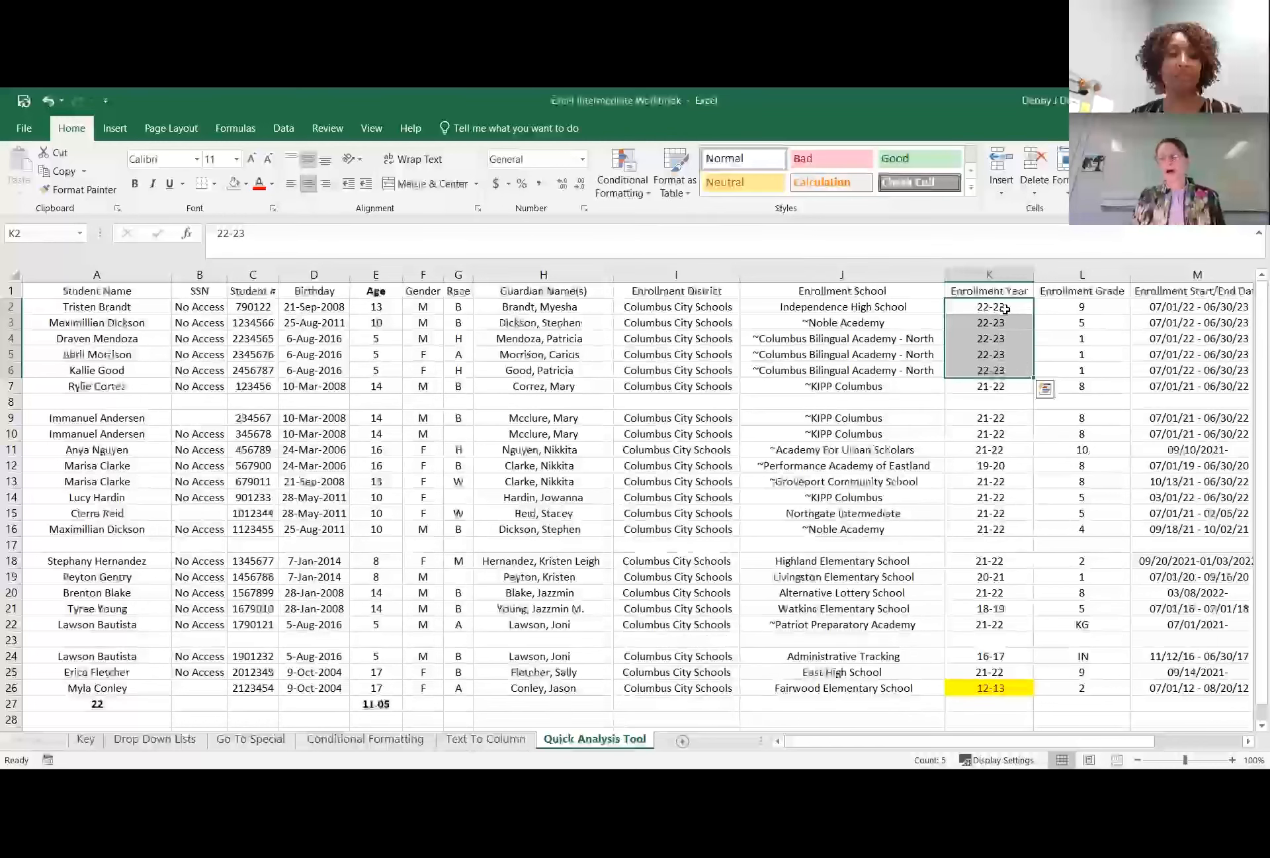
{"action": "left_click_drag", "start_coordinate": [987, 306], "coordinate": [991, 372]}
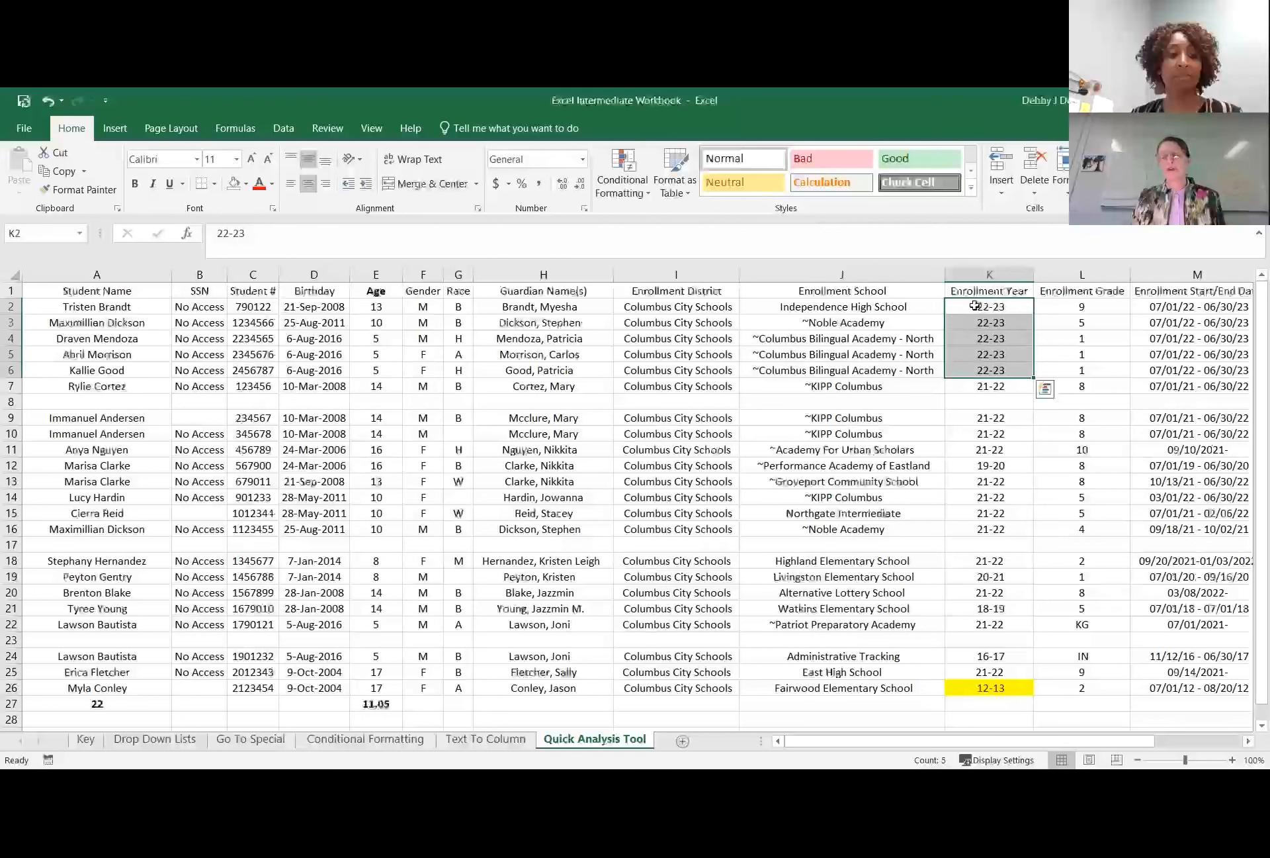